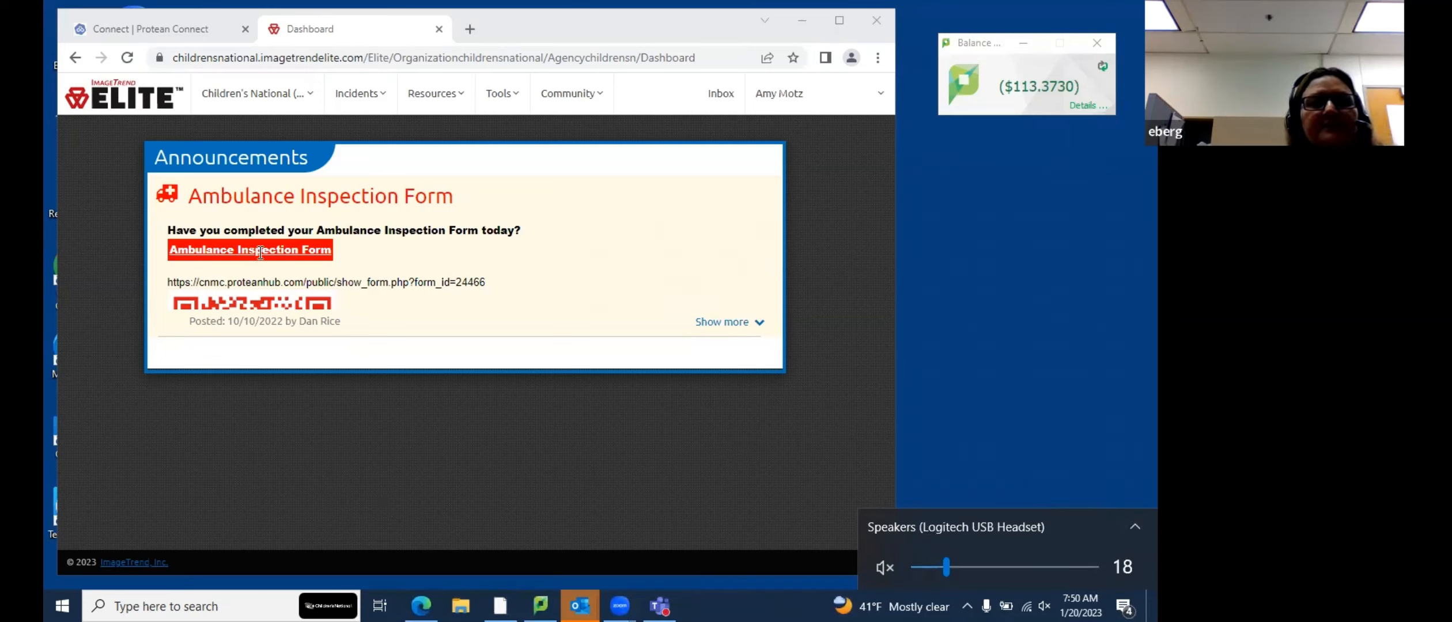
Create a new EMS incident using the CNH Pediatric Form
click(363, 102)
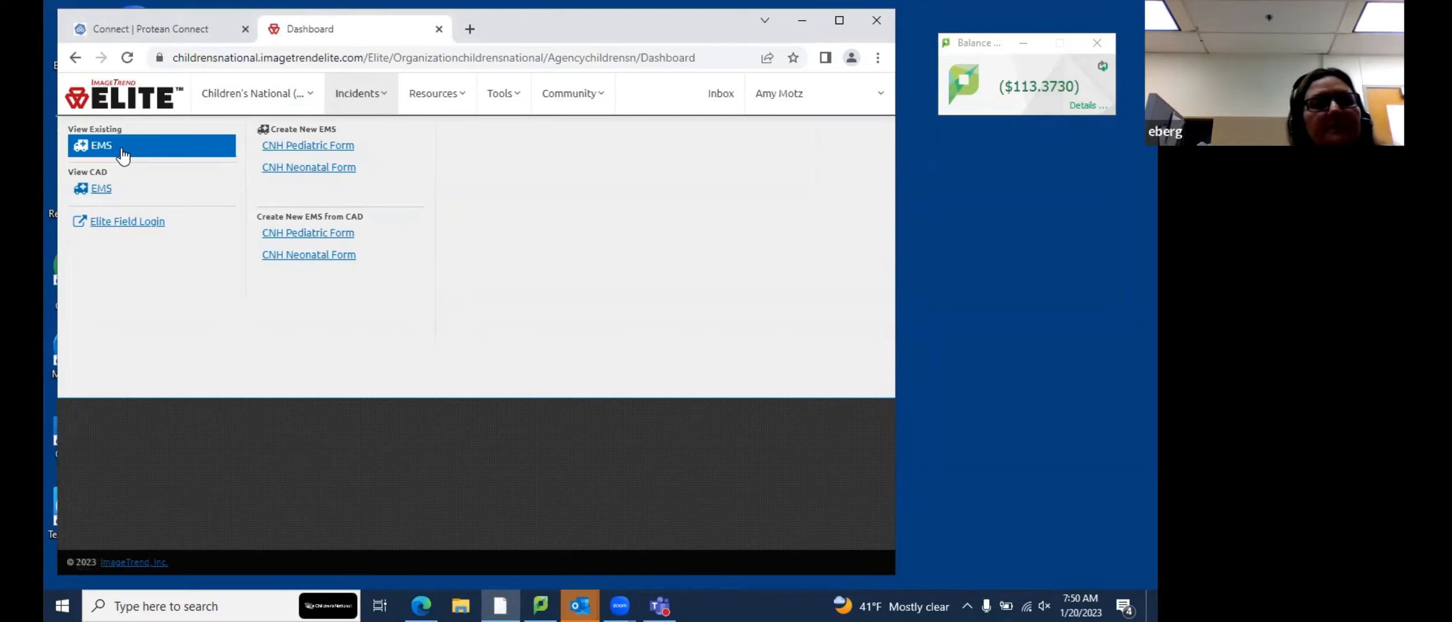
click(291, 155)
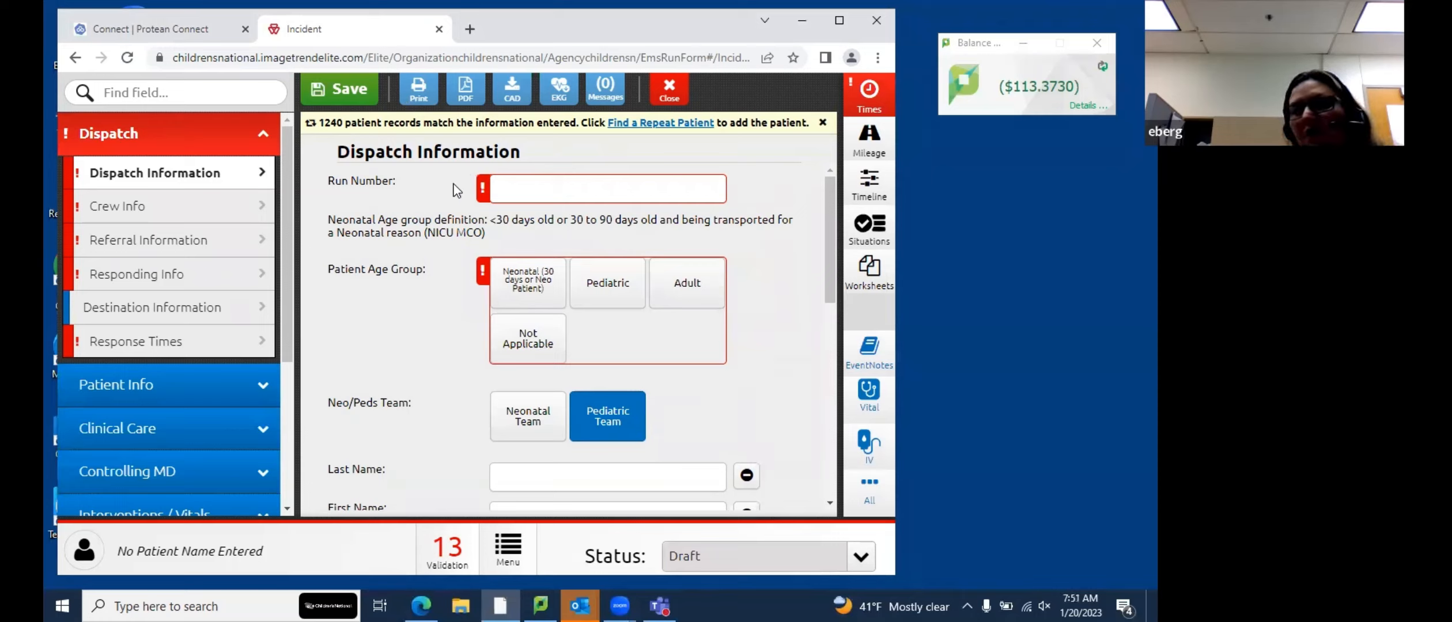
Examine the list of CAD incidents available for import, then close it without importing any
click(512, 89)
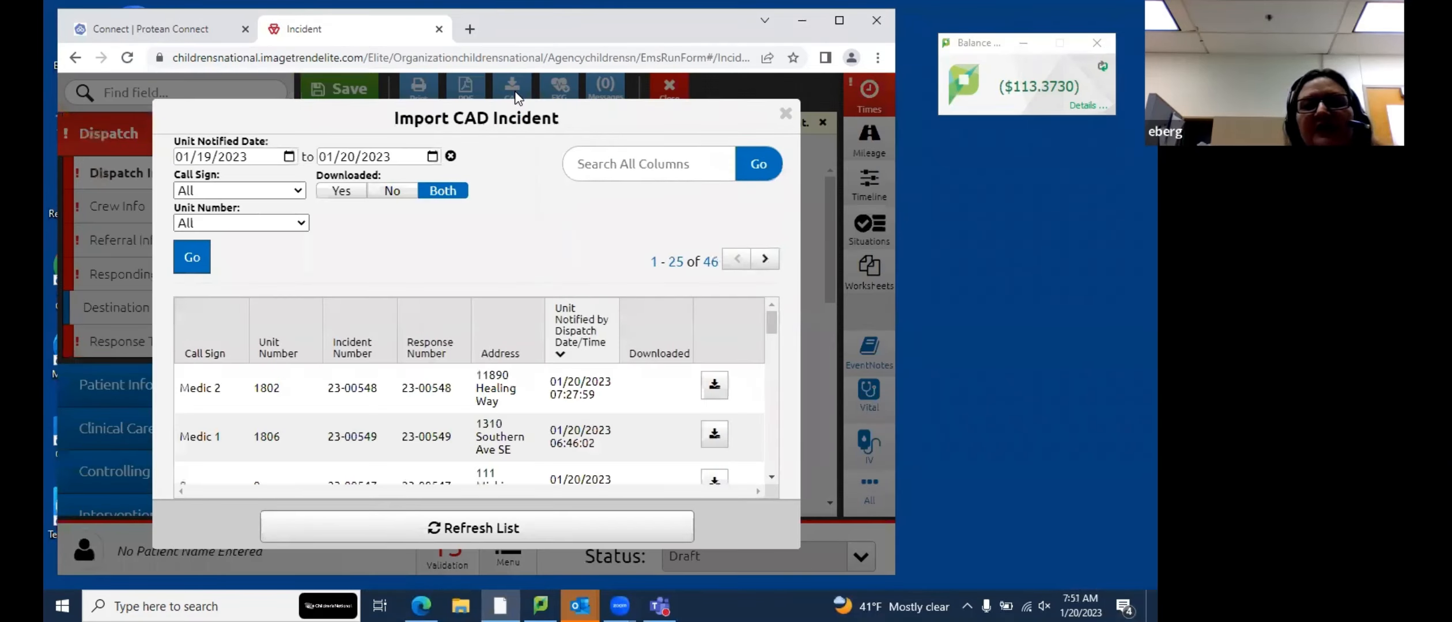
drag(776, 331, 775, 334)
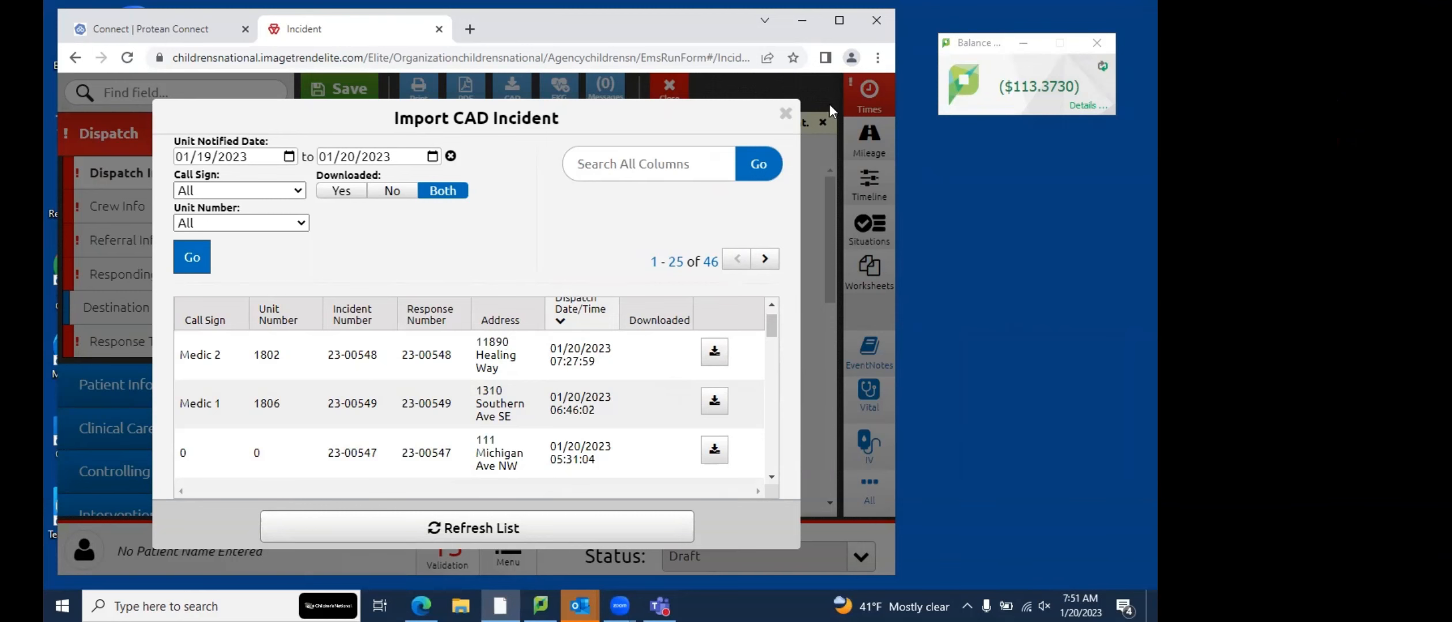
click(785, 114)
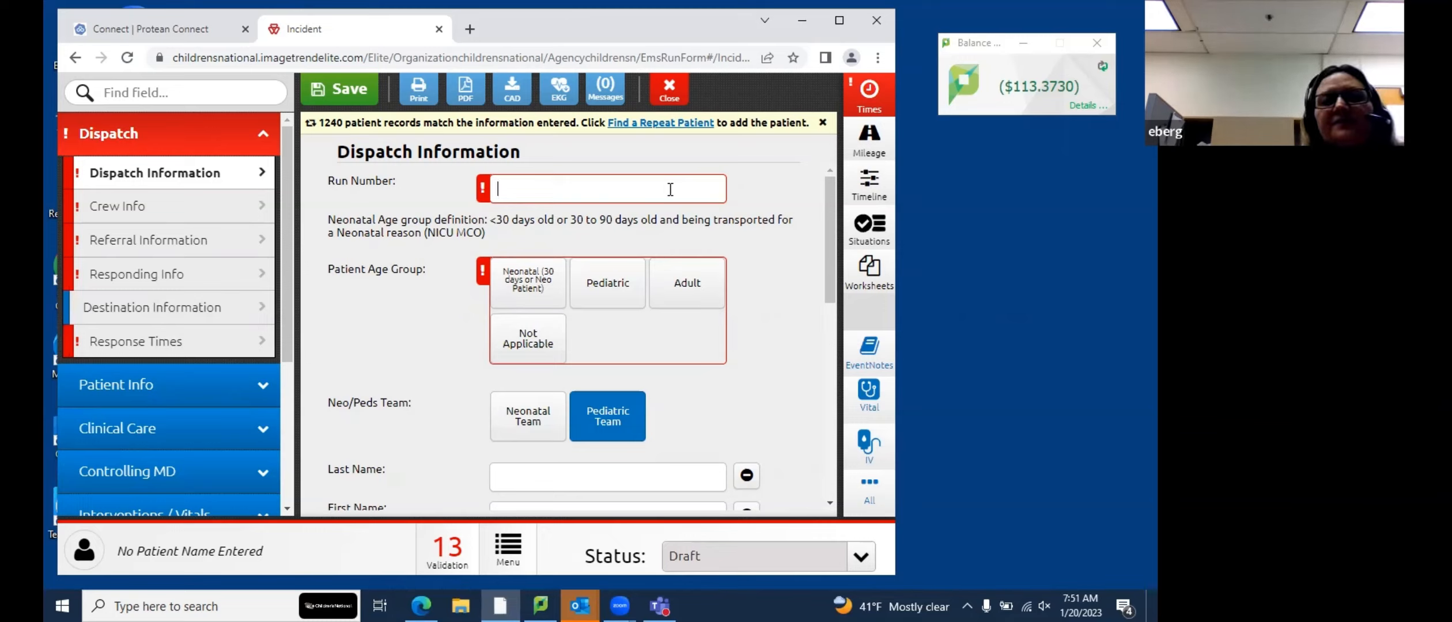
Enter 12345678 as the run number, maximize the browser window and set the patient age group to Pediatric
text(12345678)
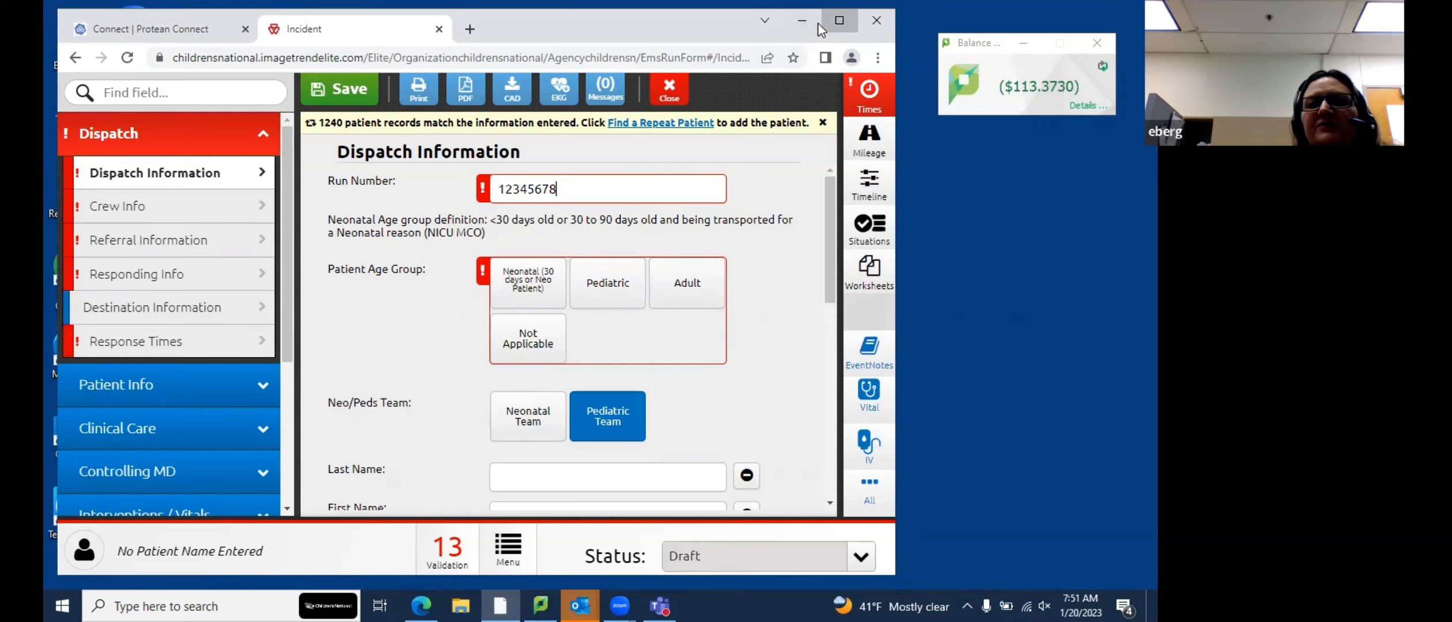
click(834, 21)
click(720, 284)
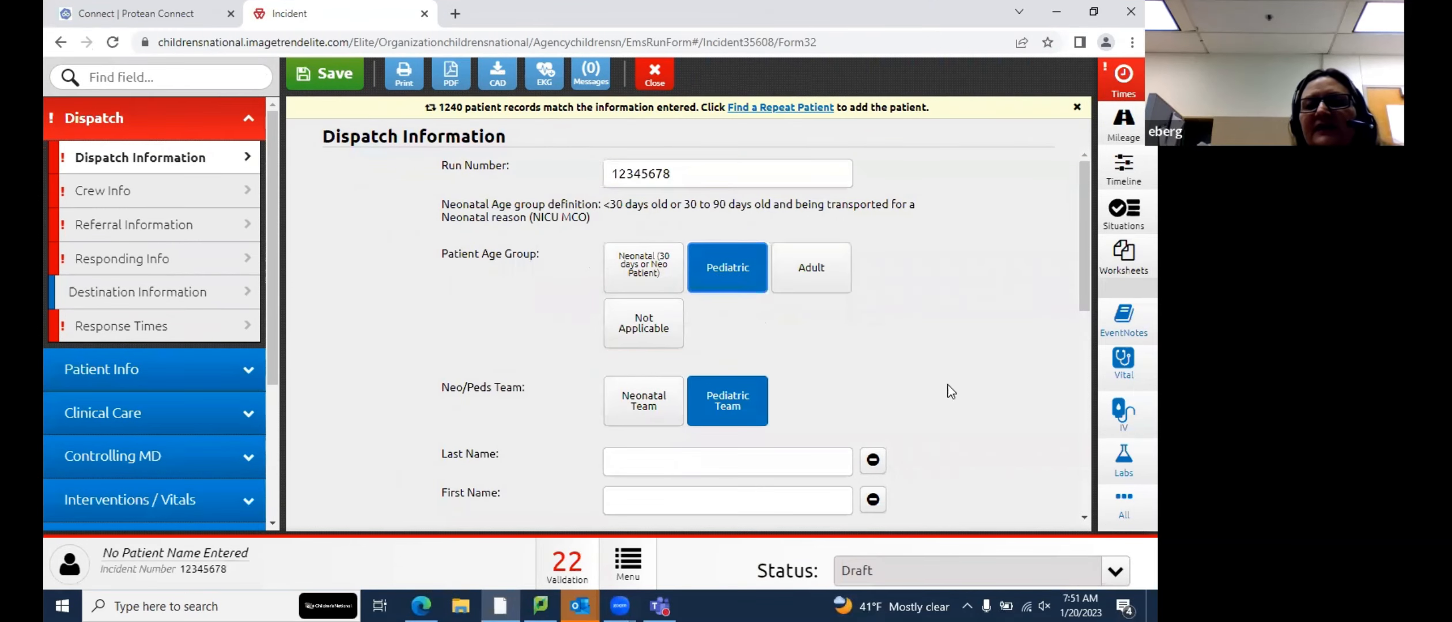
Enter DELETE as both the placeholder last name and first name in the dispatch information
scroll(962, 394, down, 3)
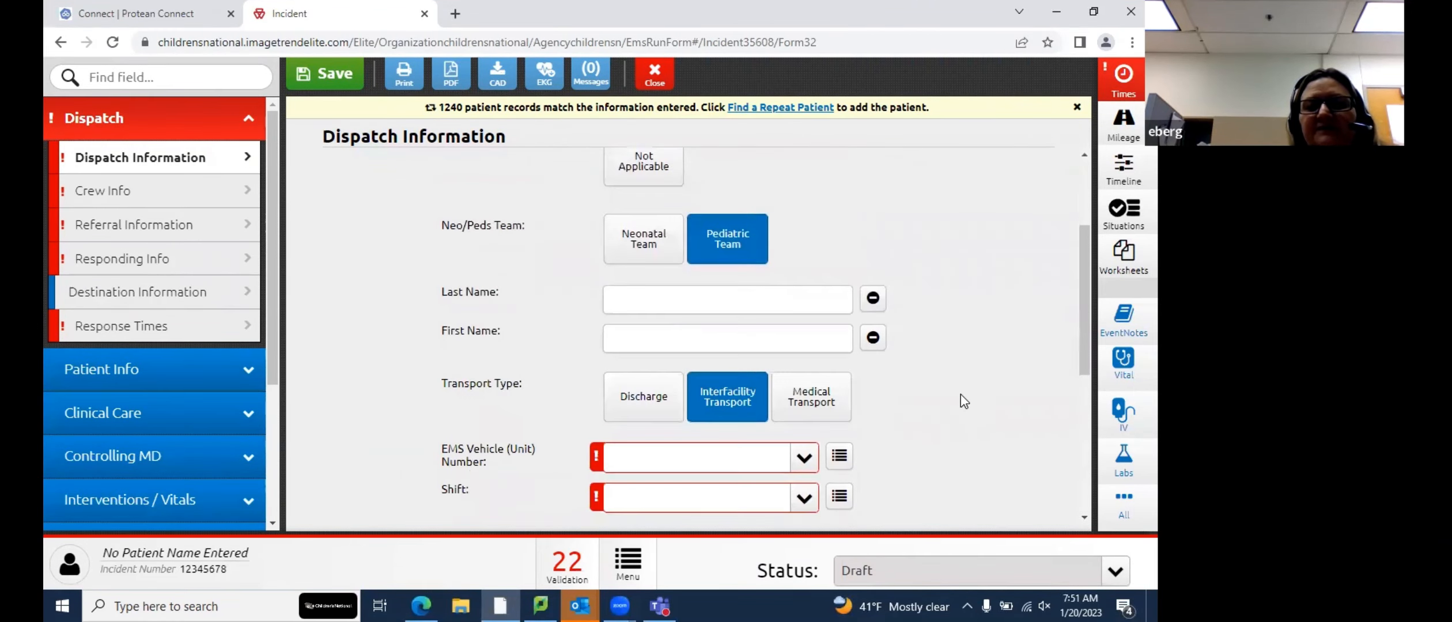
click(775, 291)
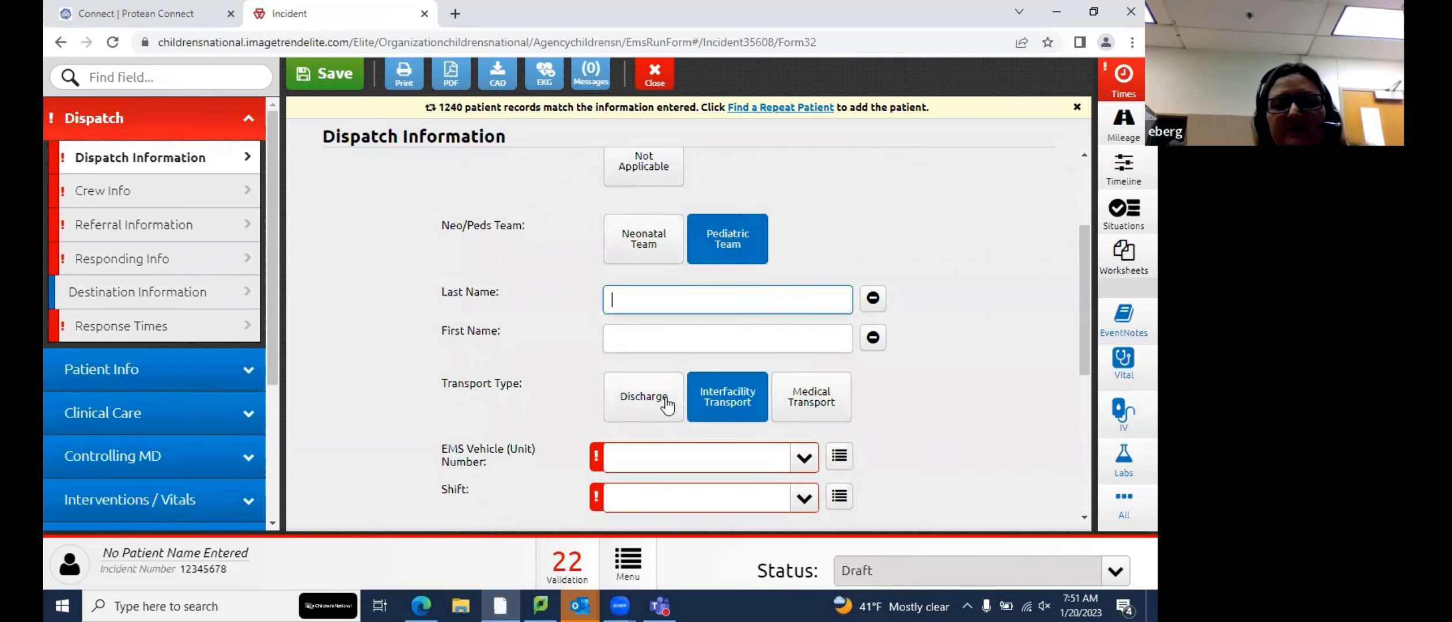
text(DELETE)
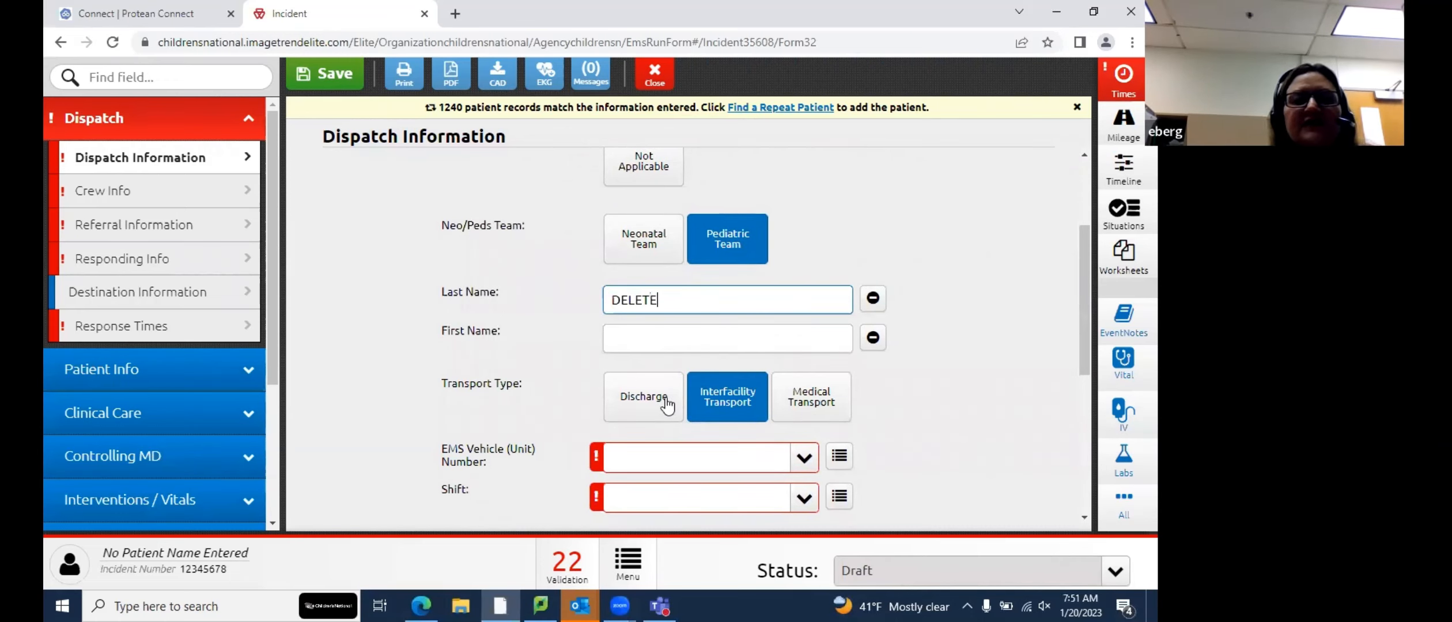
key(Tab)
text(DELETE)
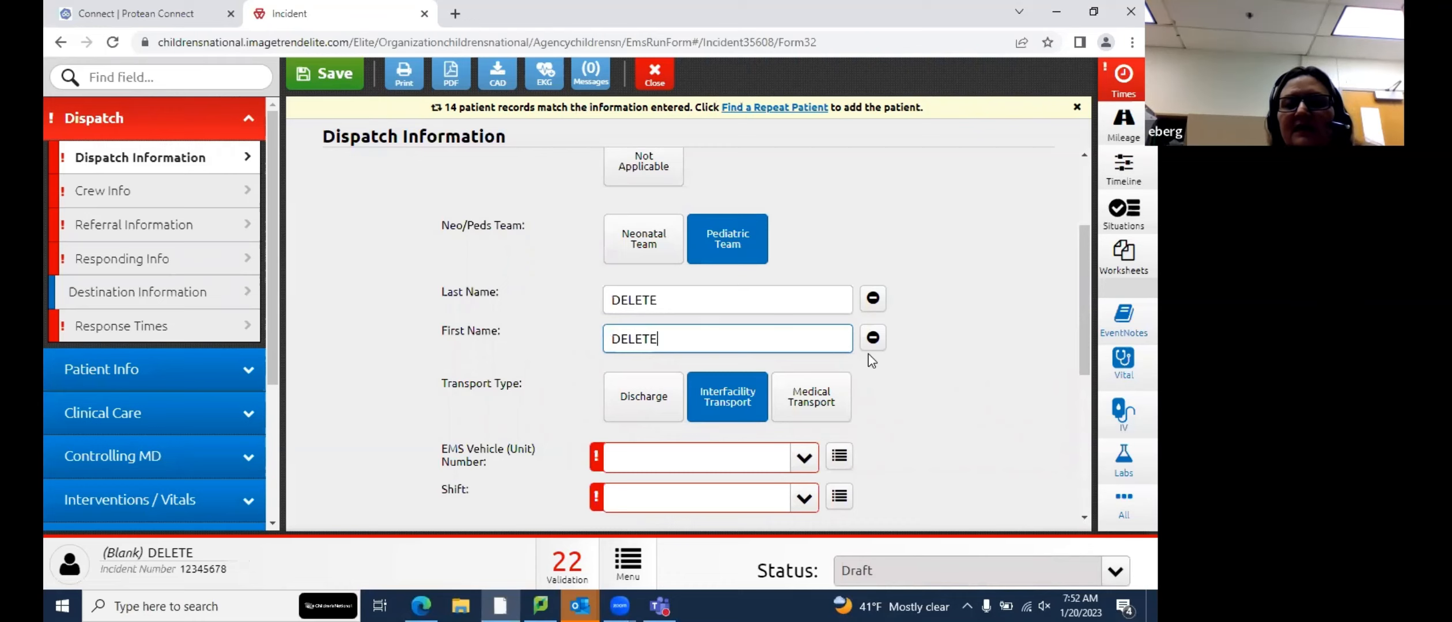
click(951, 407)
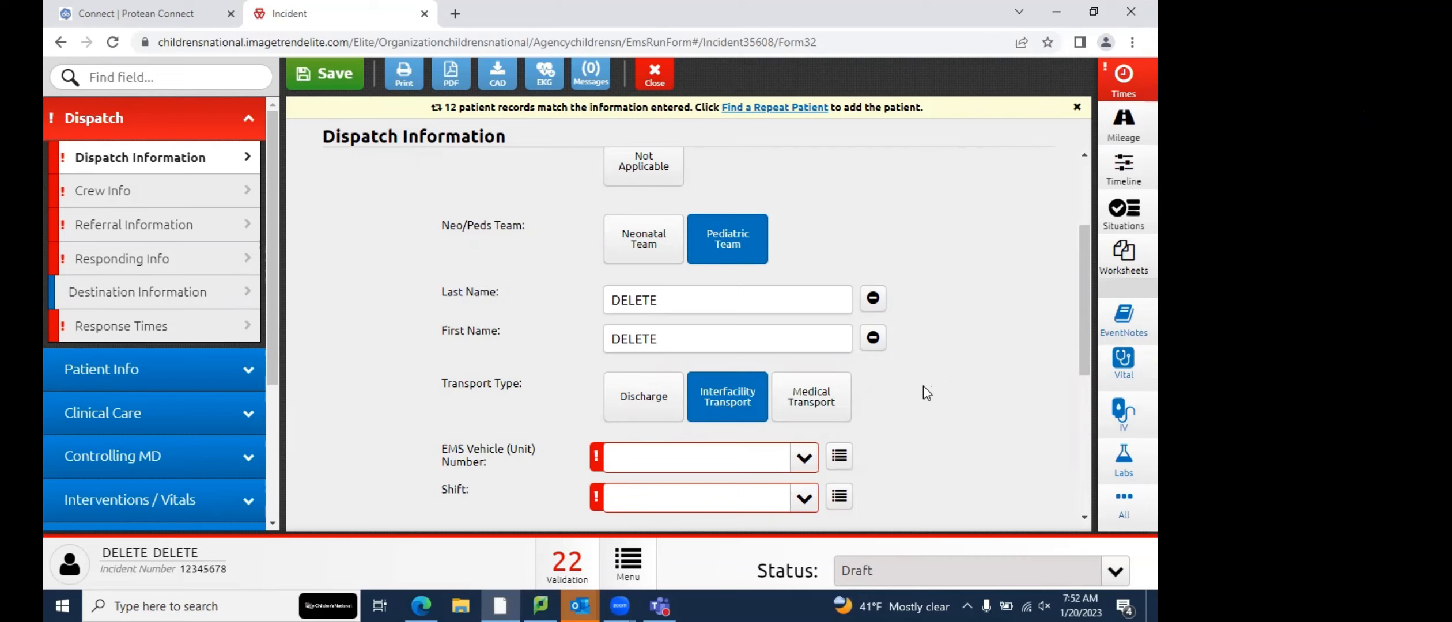
Set the EMS vehicle unit number to 1205 and the shift to Medic 1
scroll(922, 395, down, 3)
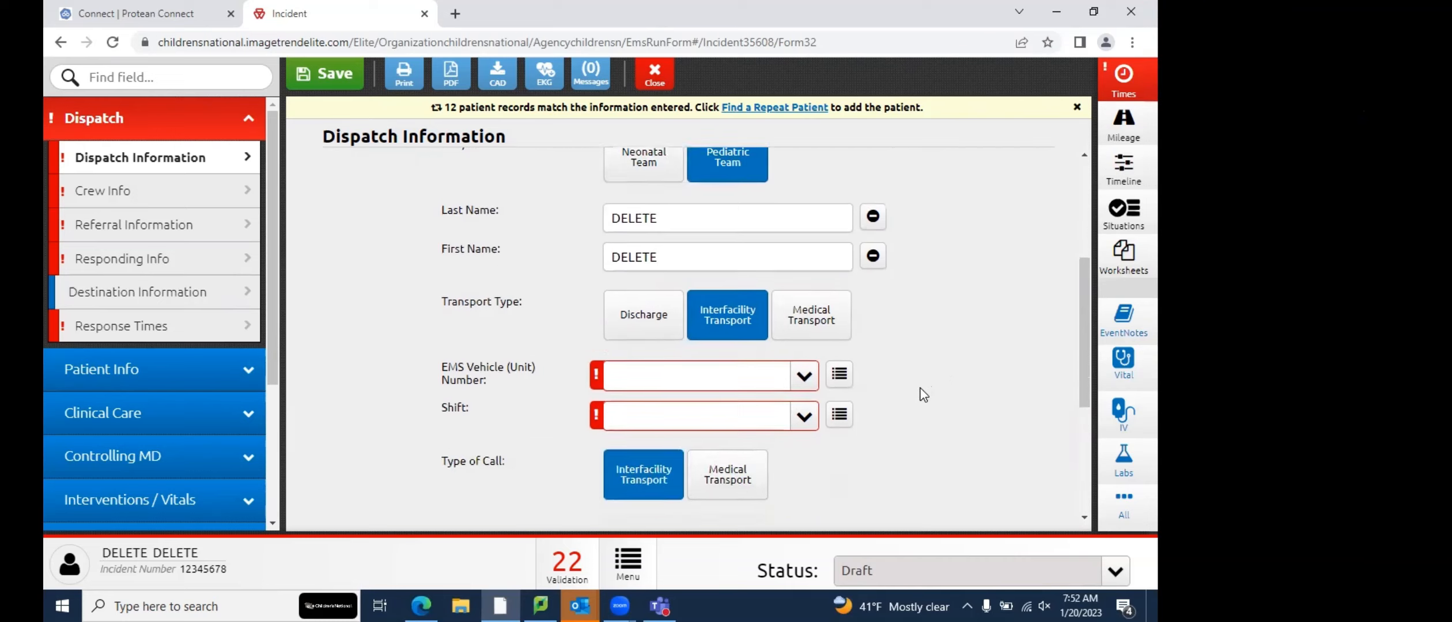
click(806, 297)
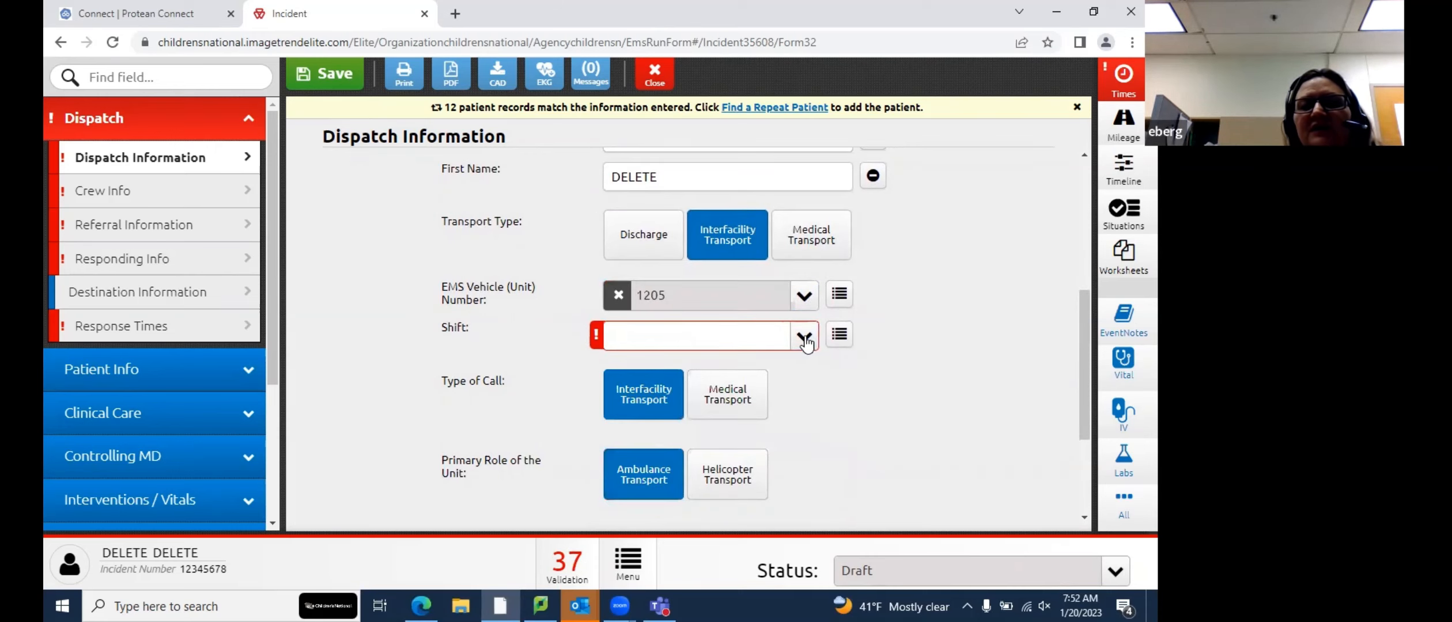
click(804, 336)
click(778, 386)
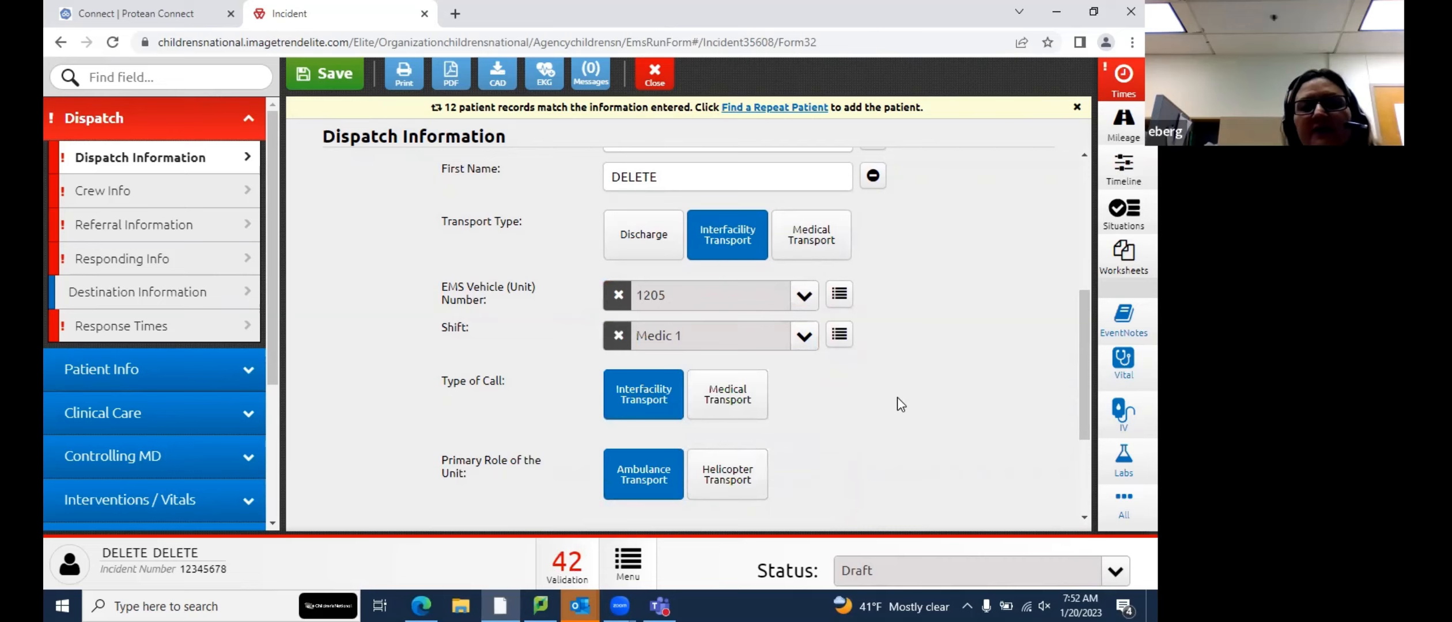
Enter P3CG as the dispatch triage code
scroll(898, 397, down, 3)
scroll(897, 400, down, 1)
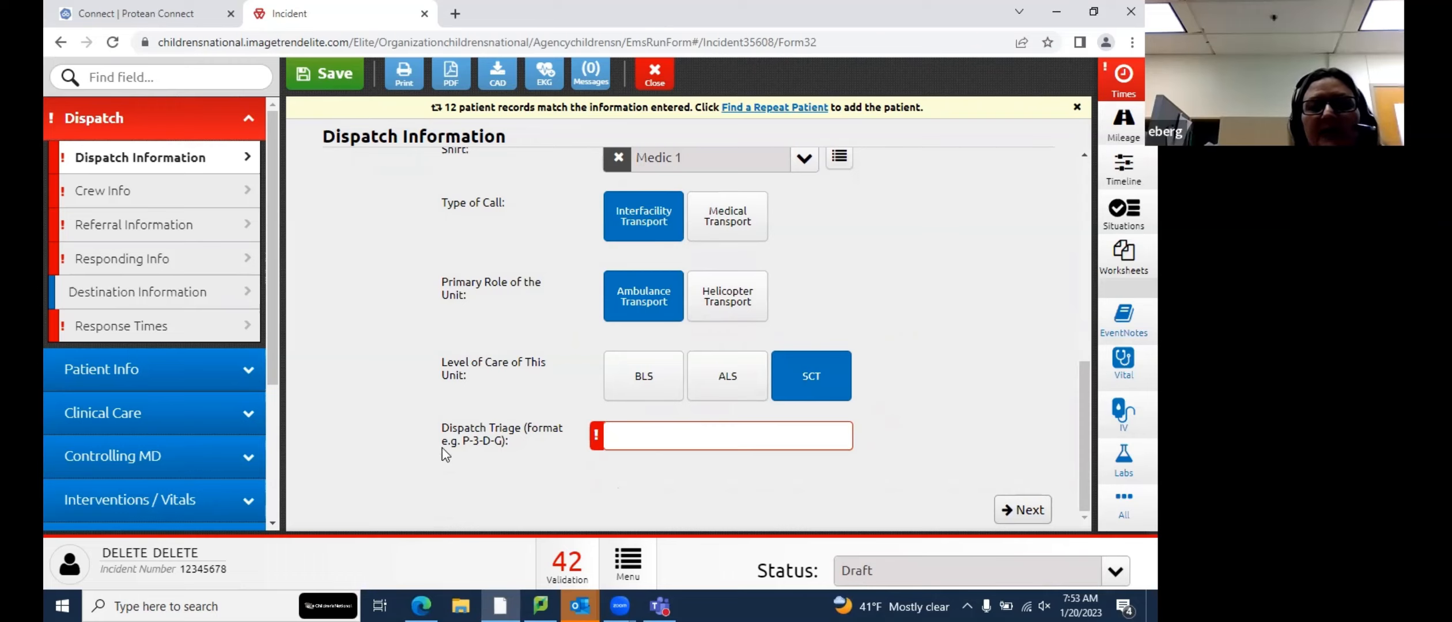
click(646, 430)
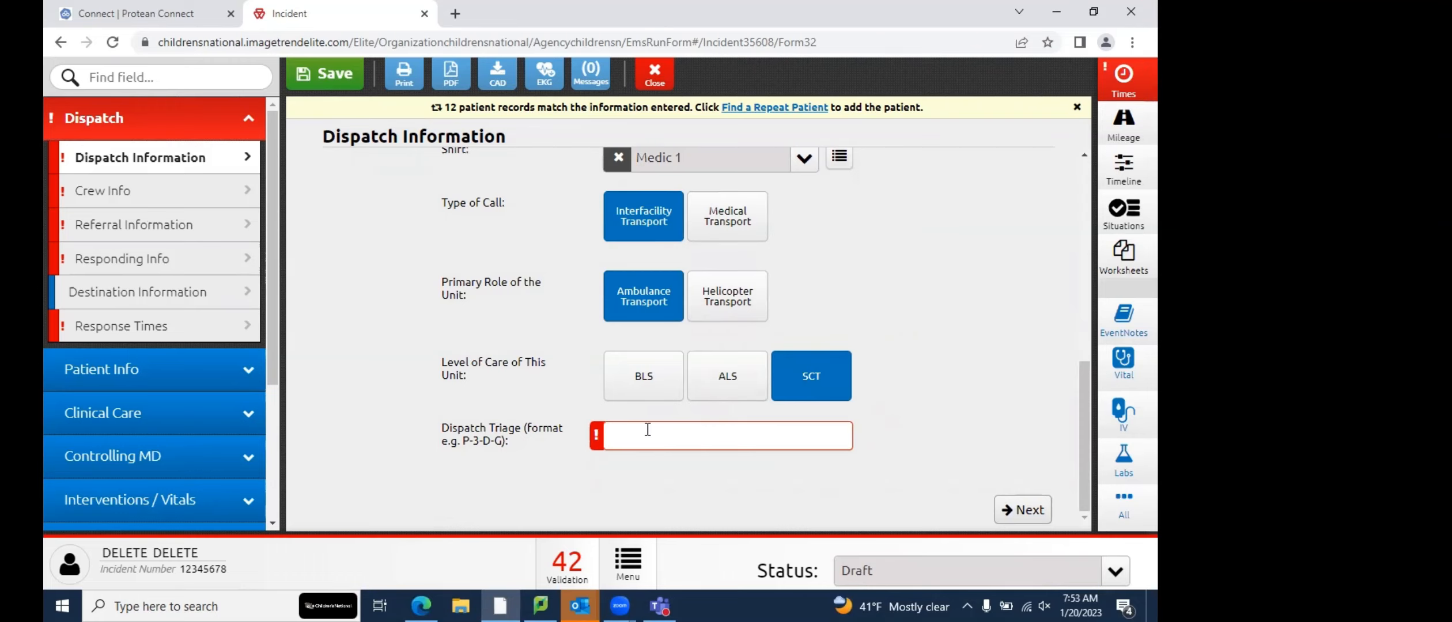
text(P3CG)
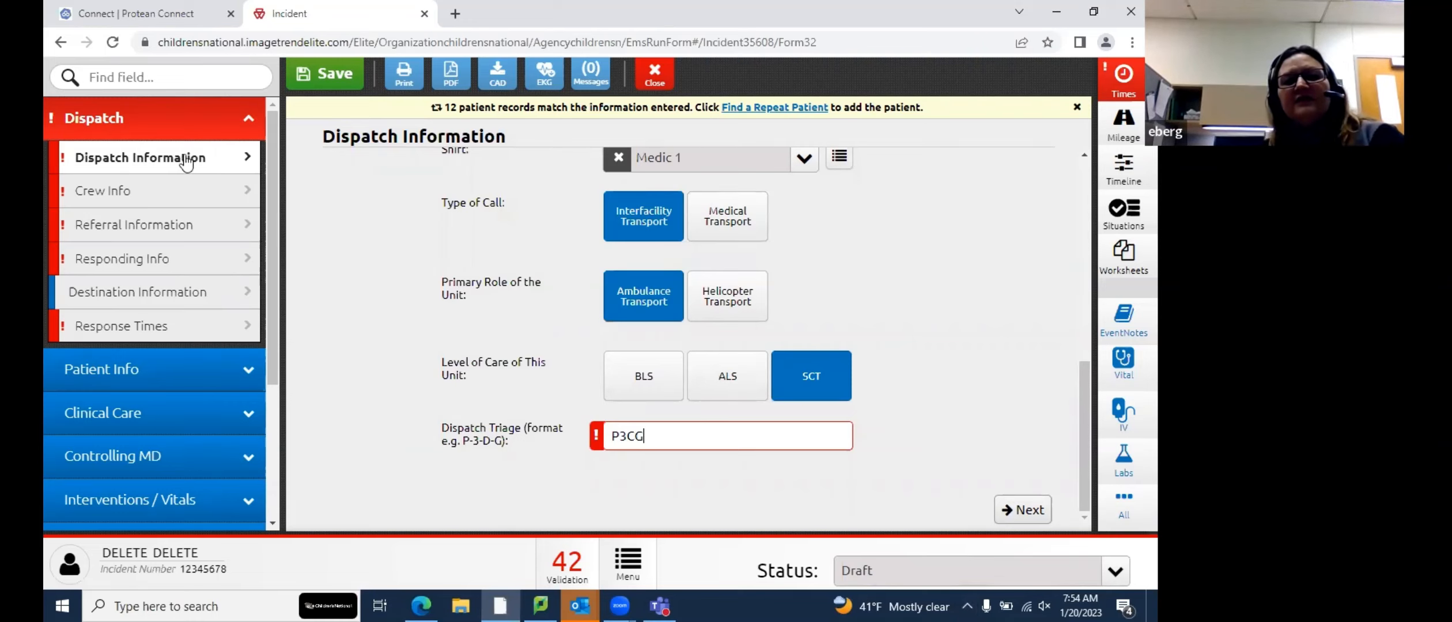
Add the first crew member, a registered nurse, in the Crew Info section
click(208, 197)
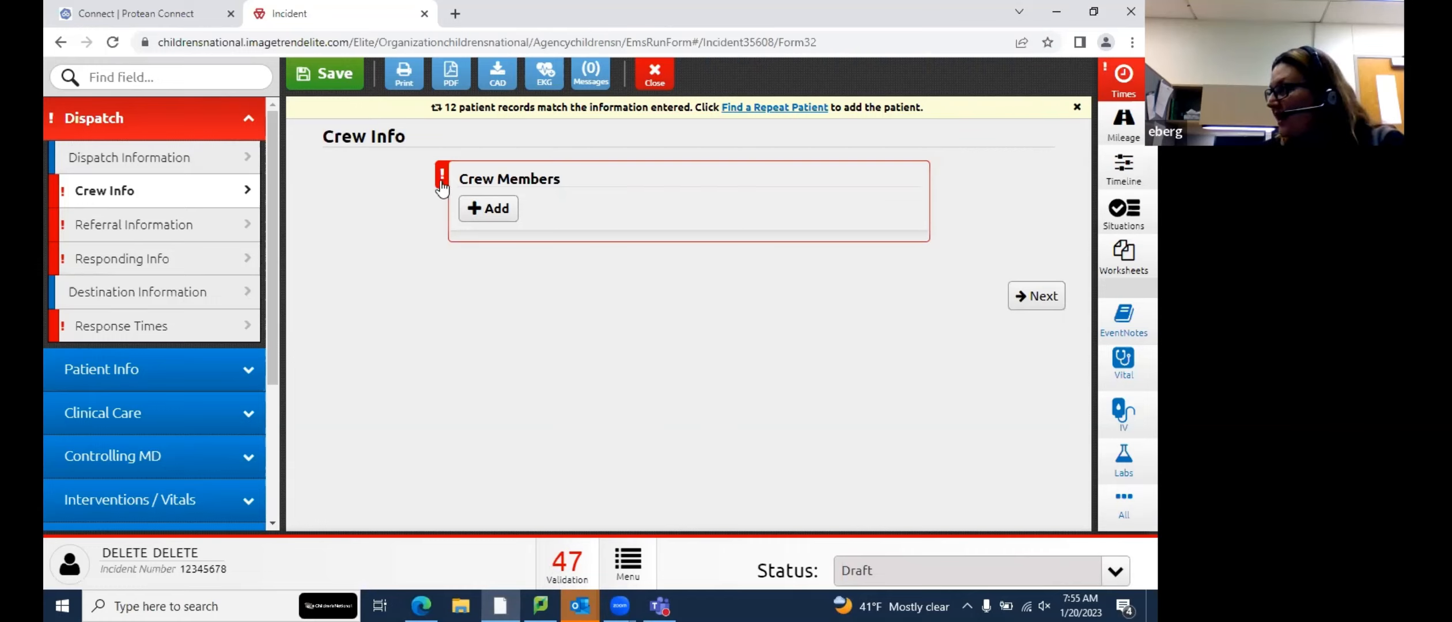
click(502, 213)
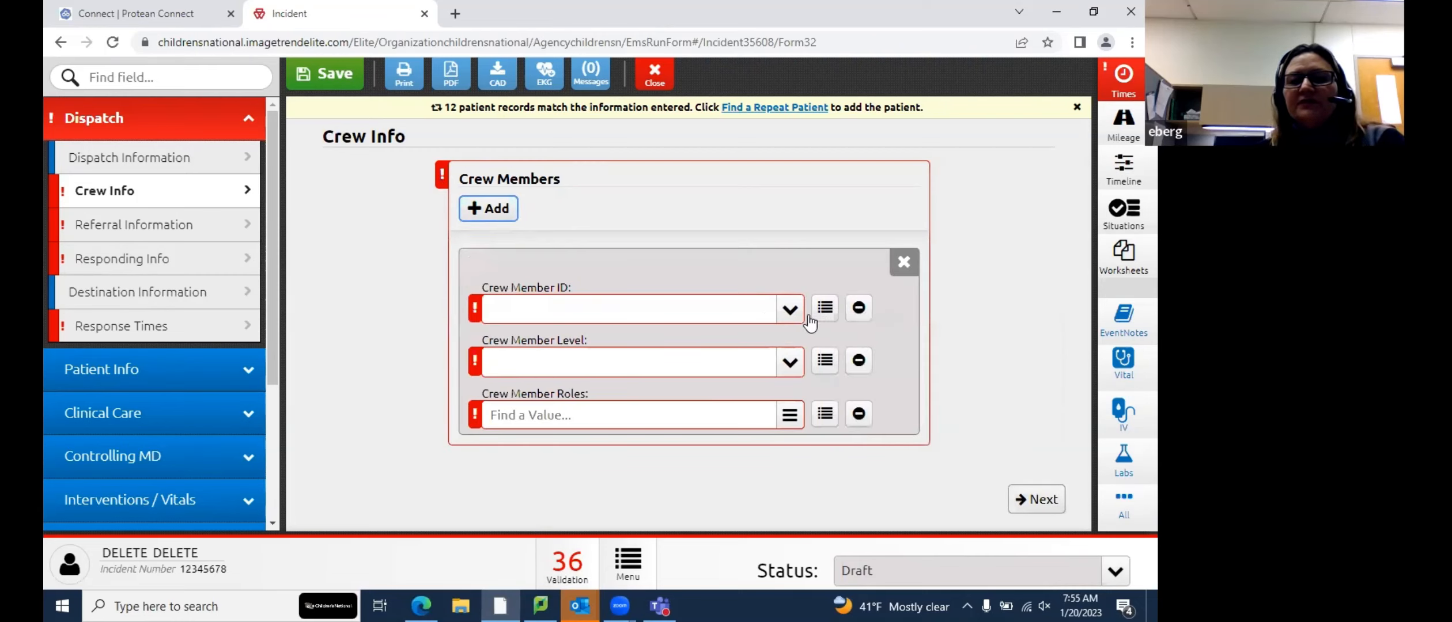
click(790, 311)
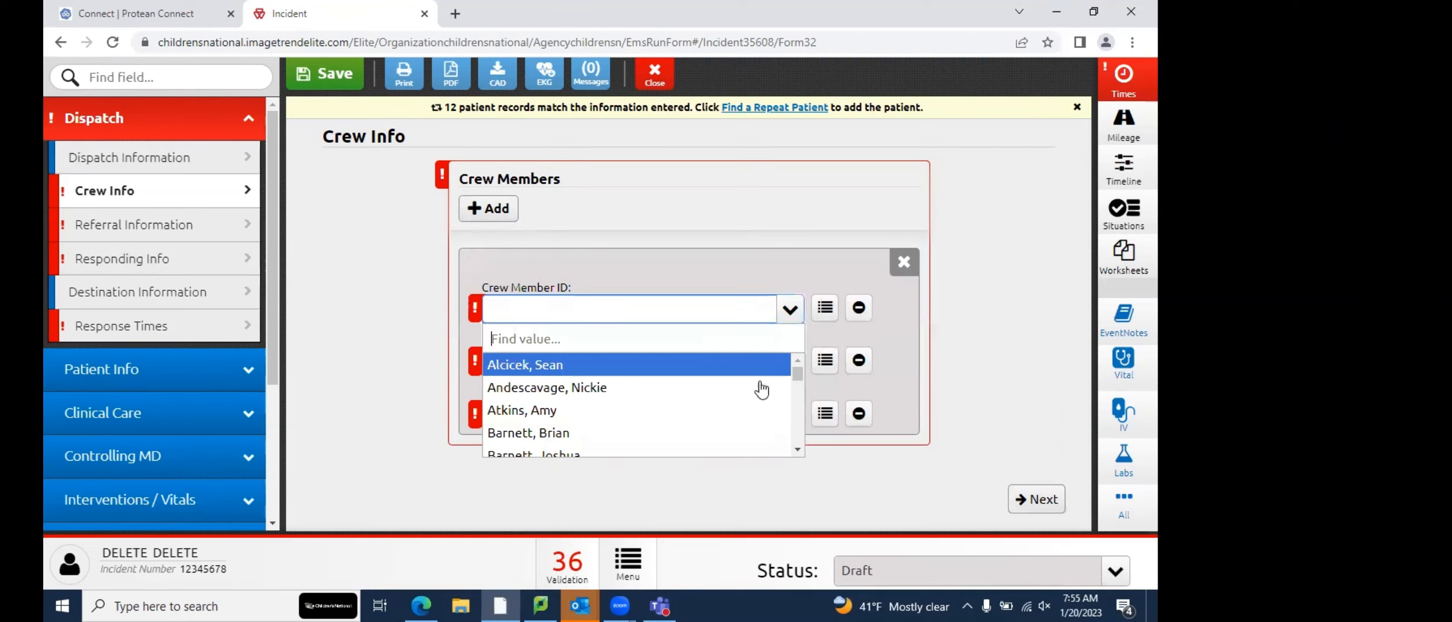
click(669, 434)
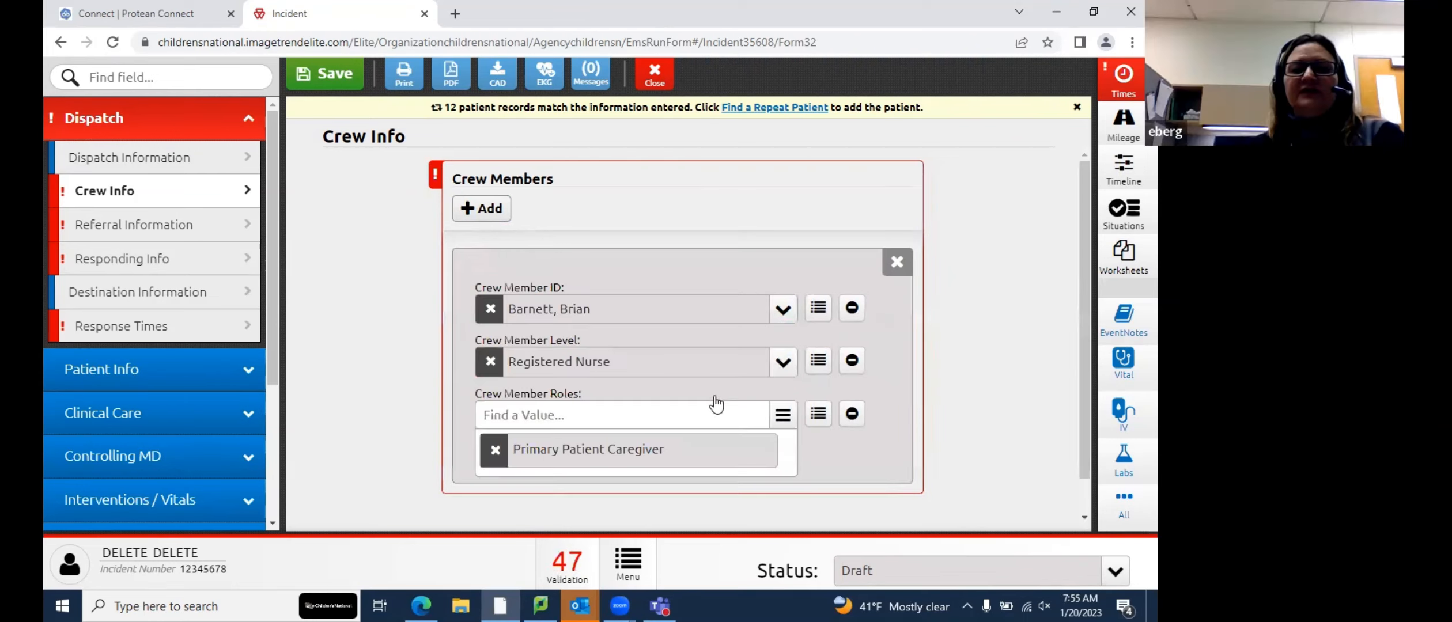
Add a second crew member entry and choose a paramedic for it
click(470, 205)
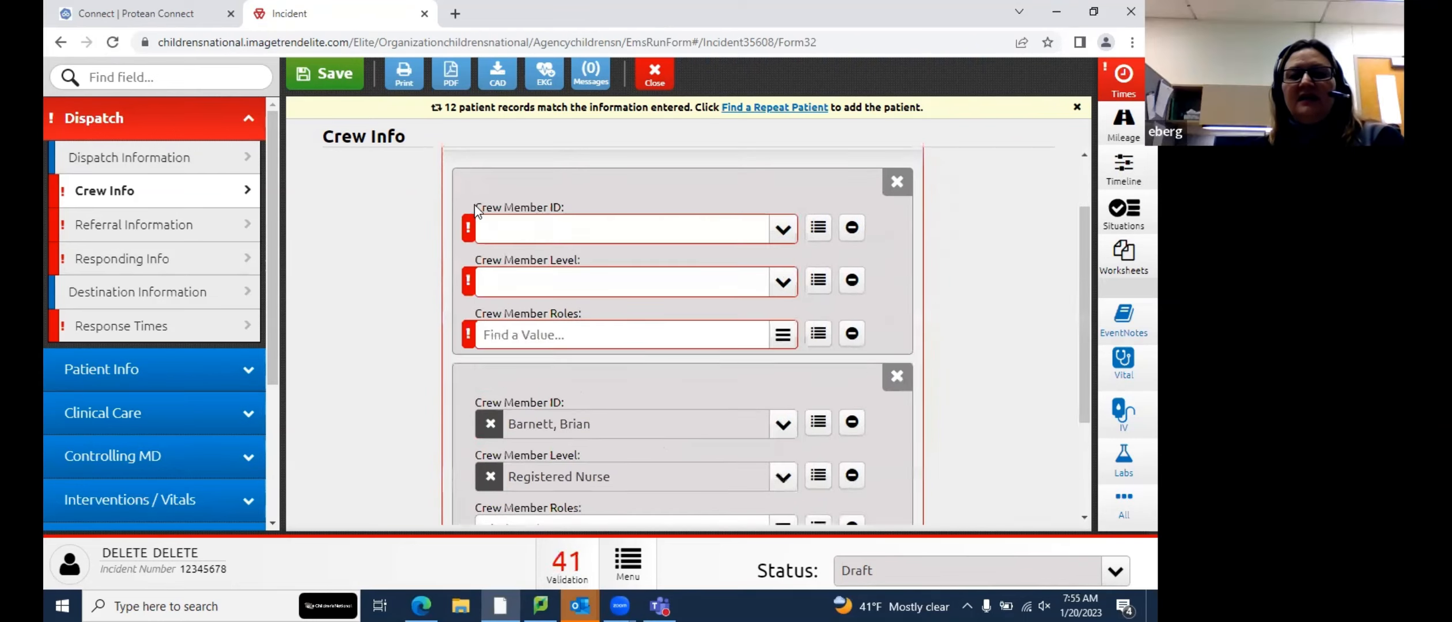
click(782, 230)
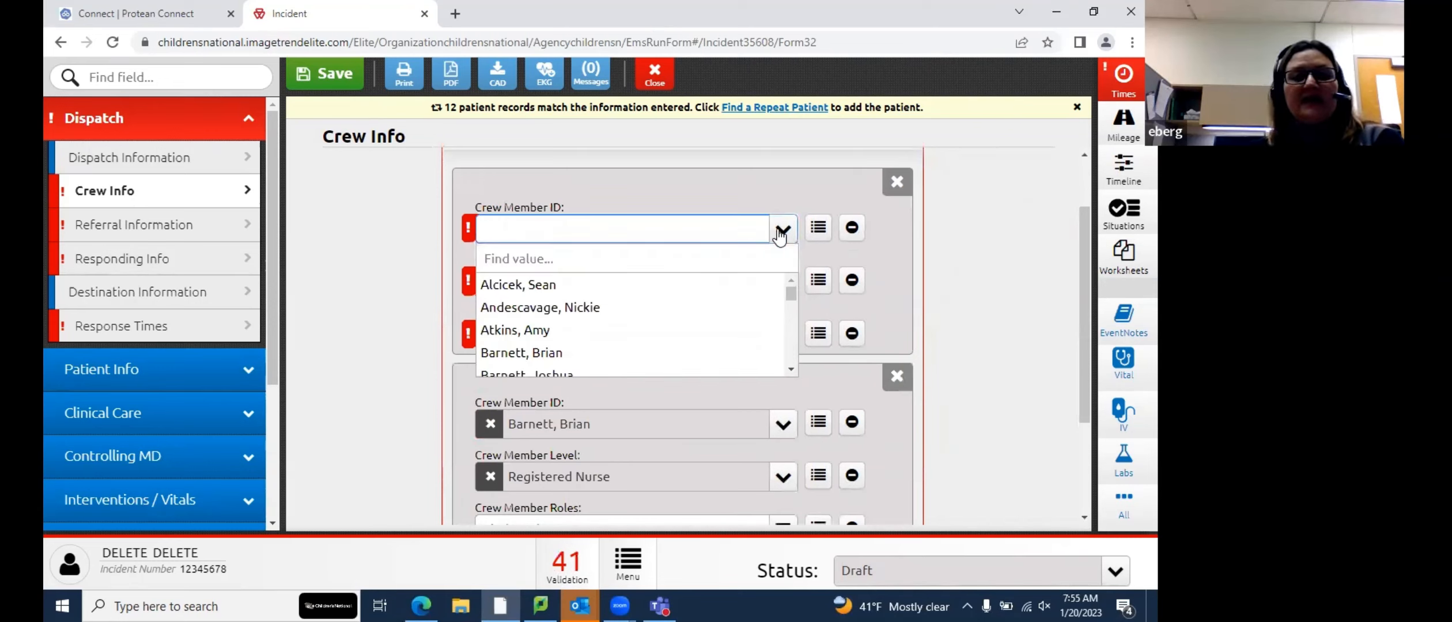
scroll(686, 311, down, 2)
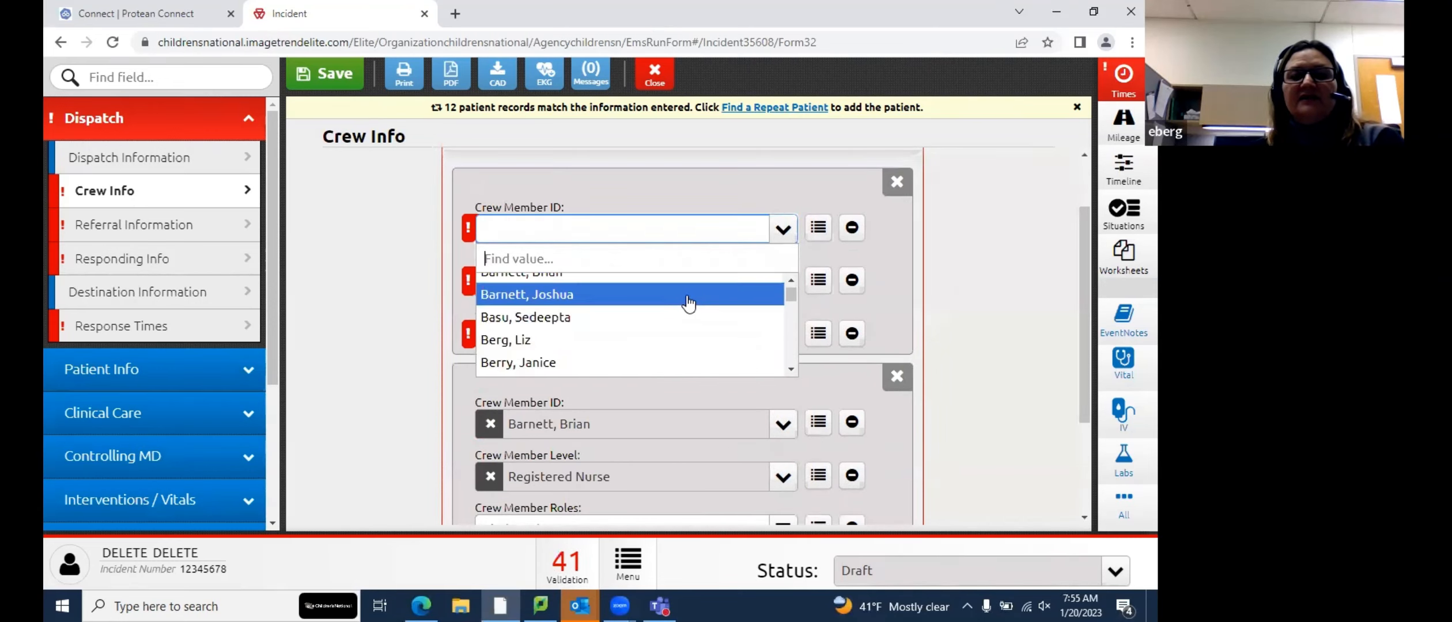
click(688, 295)
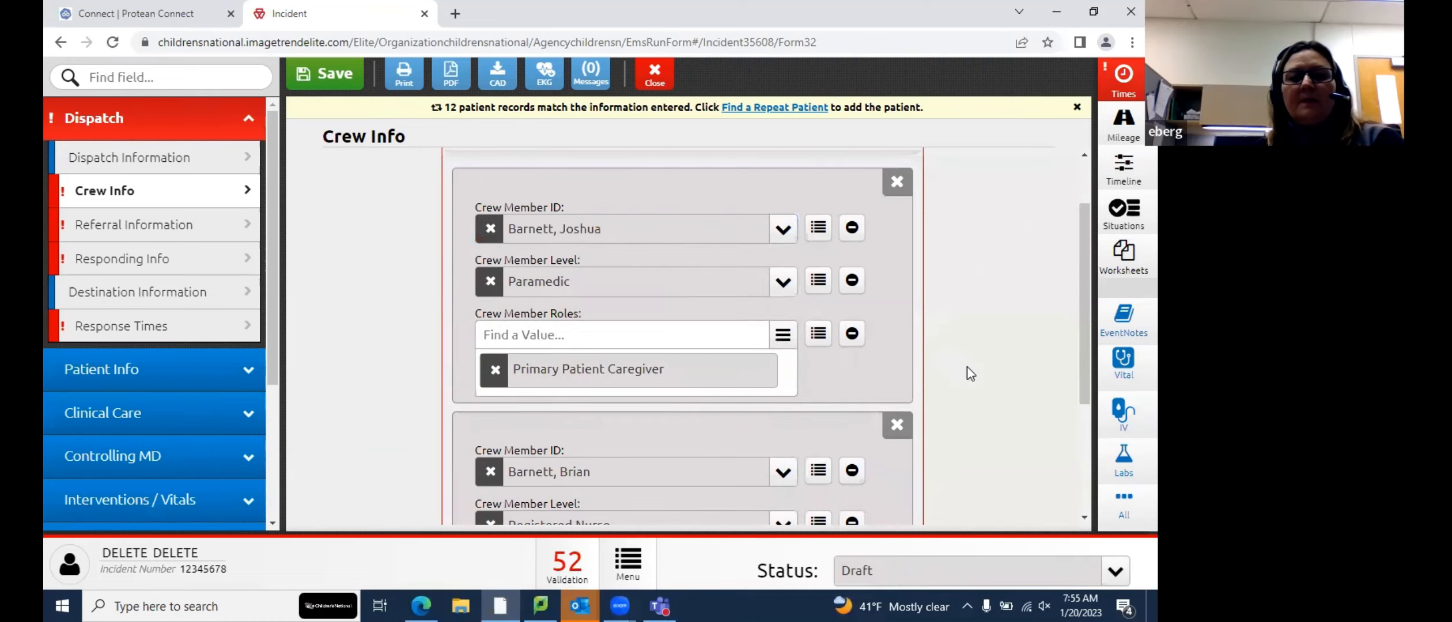
Add a third crew member entry and choose Butler, Driver3 as the driver
scroll(966, 367, down, 3)
scroll(858, 323, up, 2)
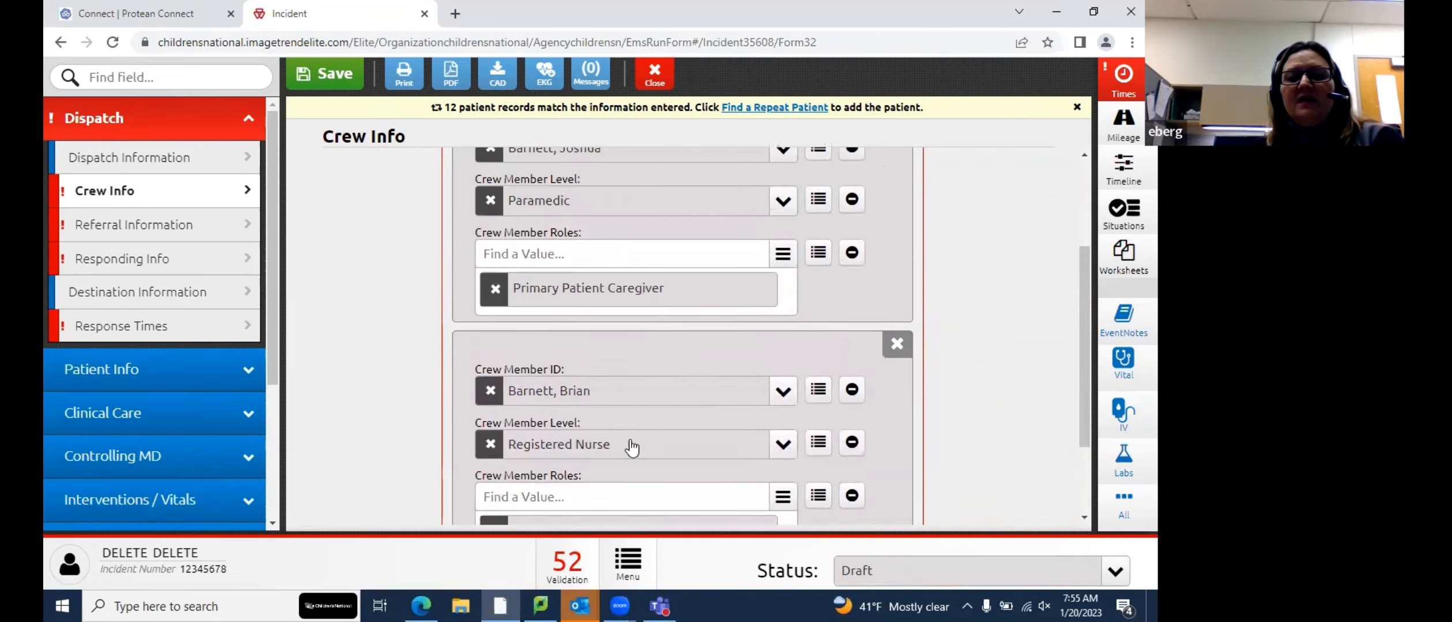
scroll(643, 335, up, 1)
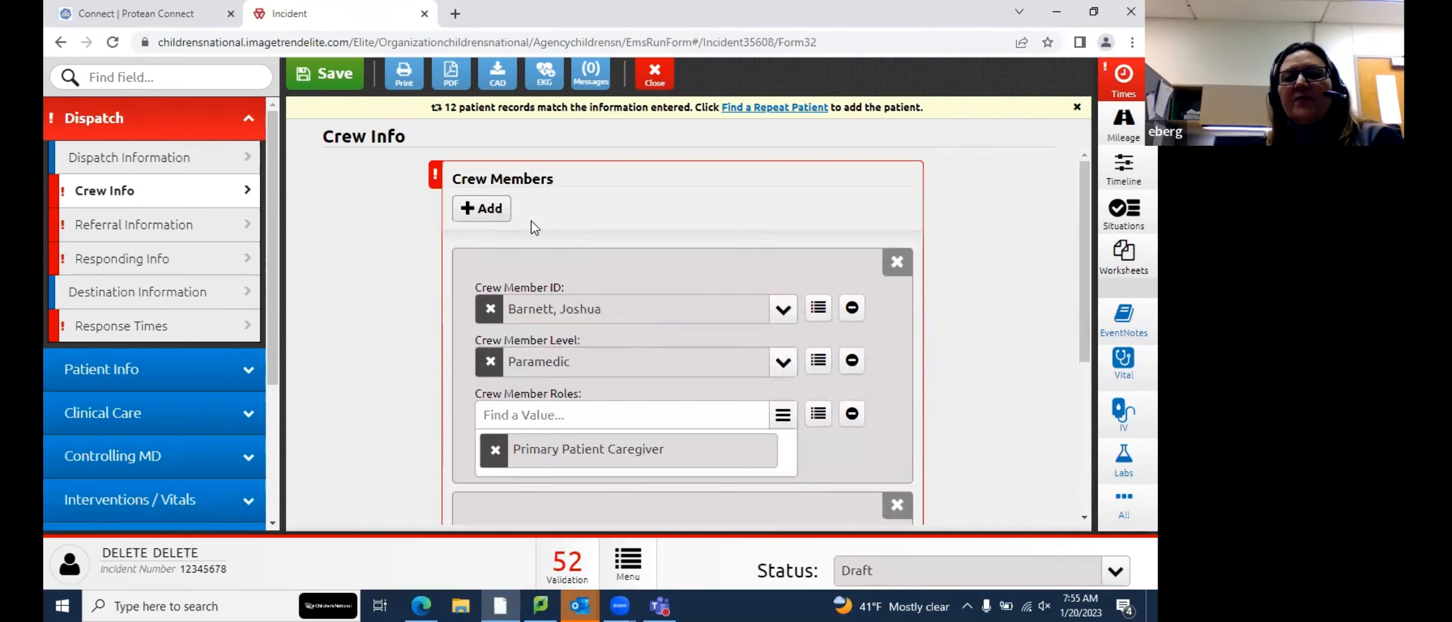
click(483, 209)
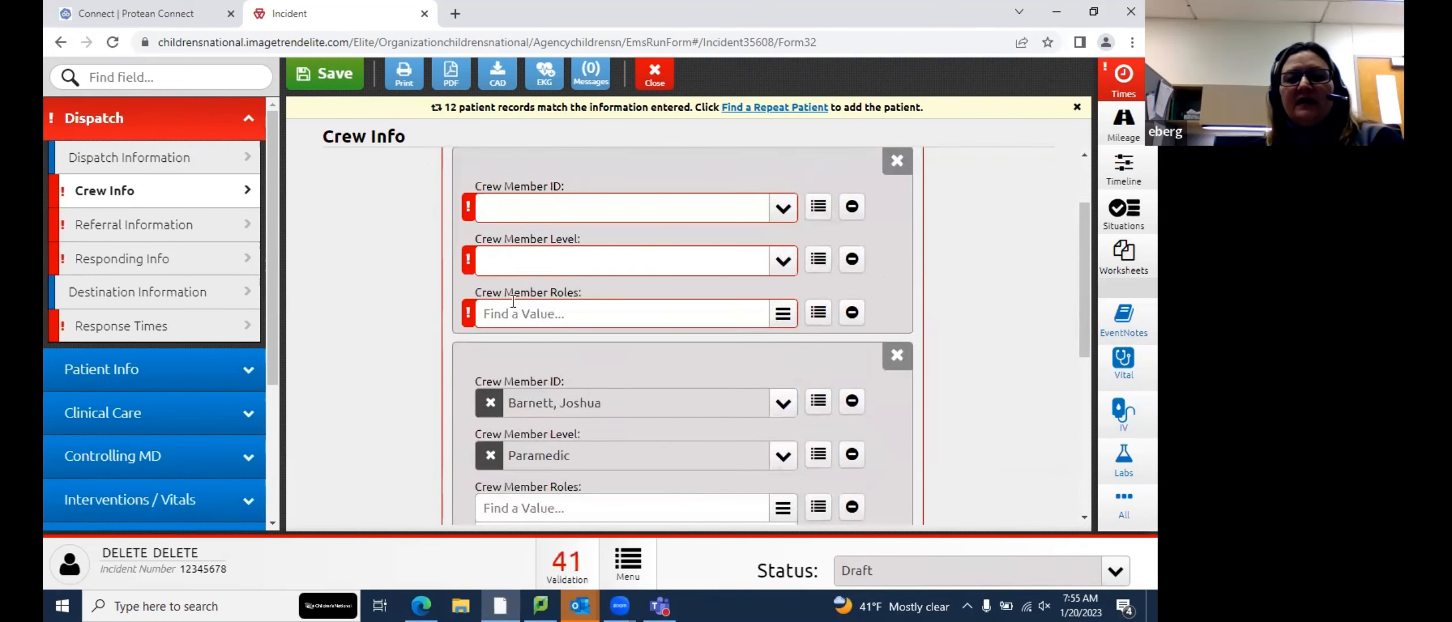
click(583, 205)
scroll(558, 323, down, 2)
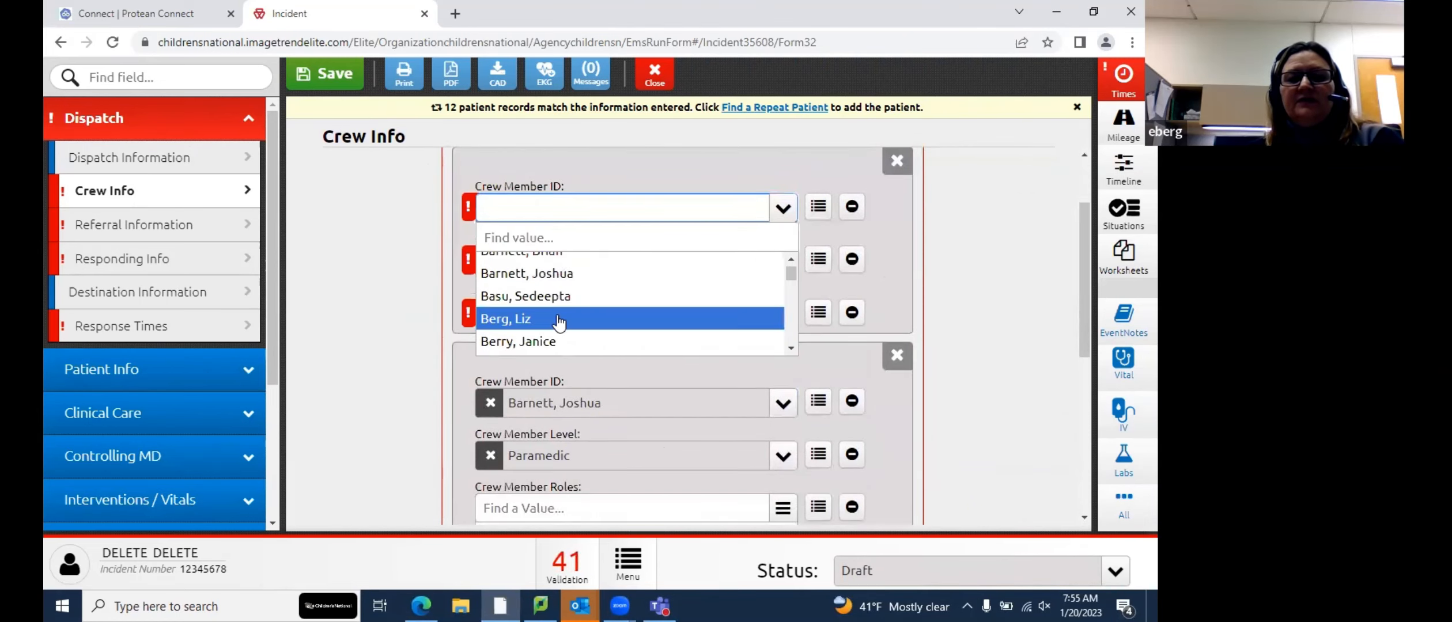
scroll(557, 322, down, 4)
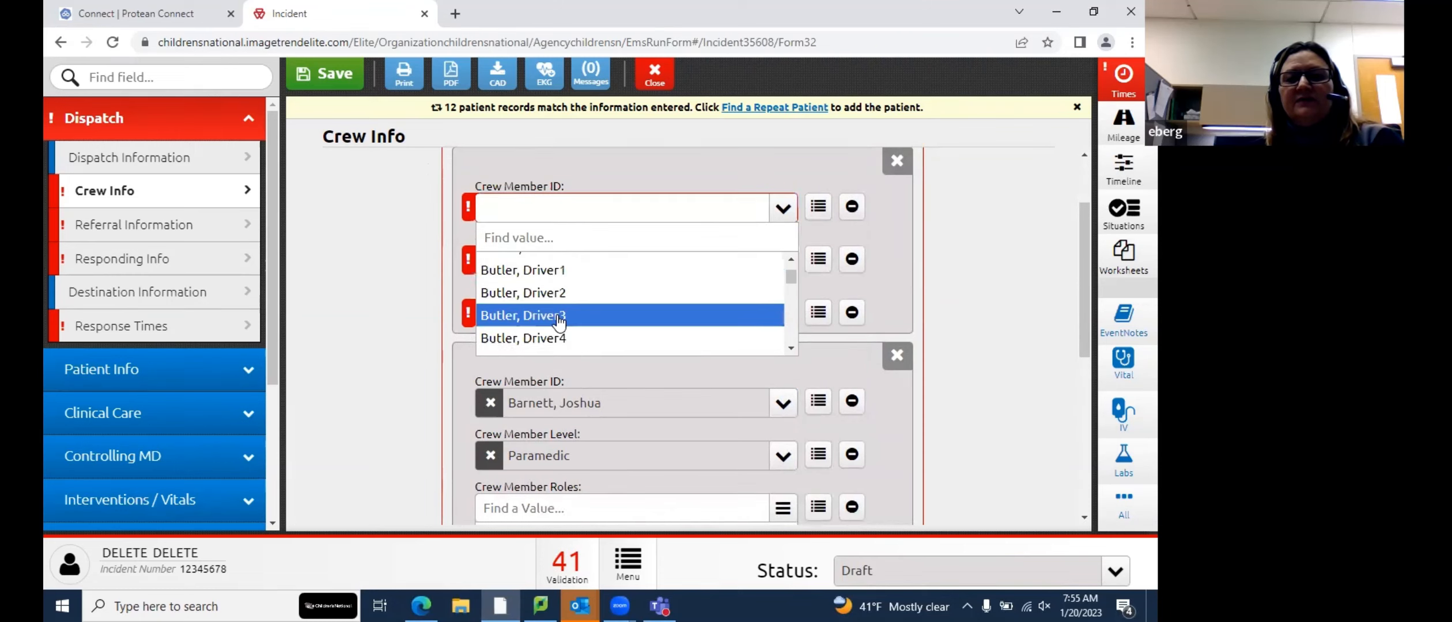
click(557, 316)
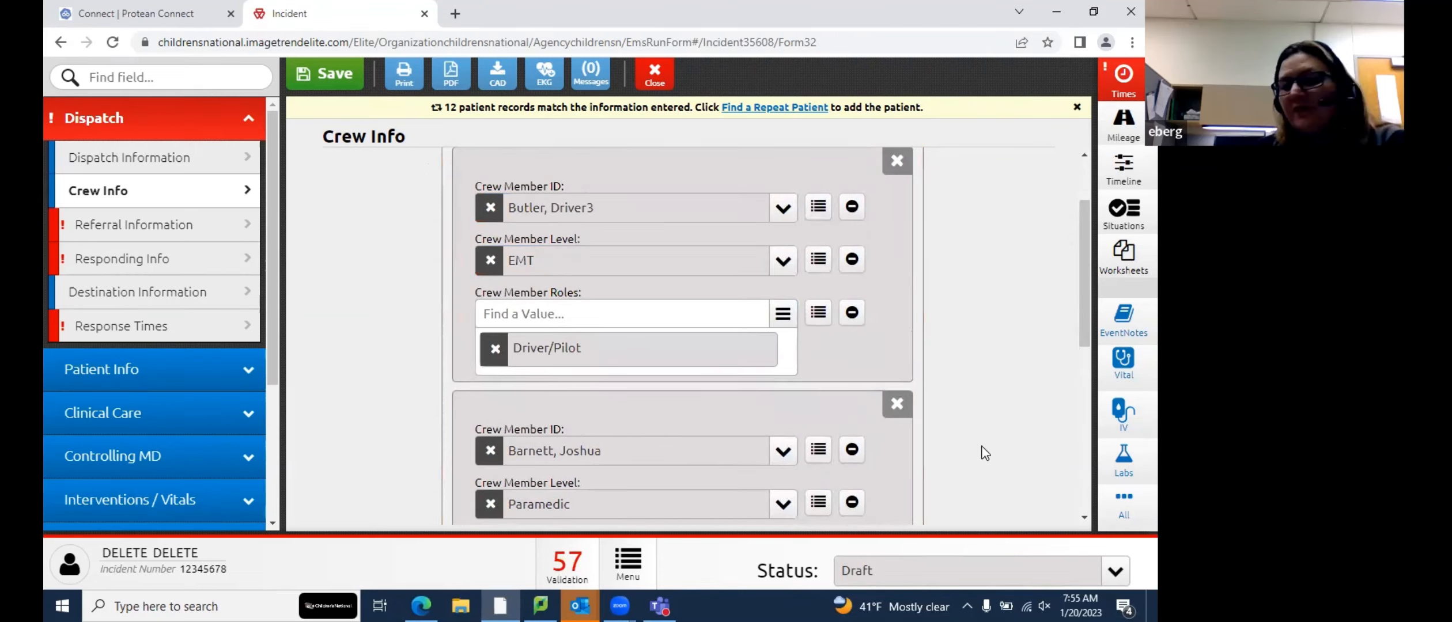
Continue to the Referral Information section, then open and close the Referring Facility choices
scroll(987, 453, down, 7)
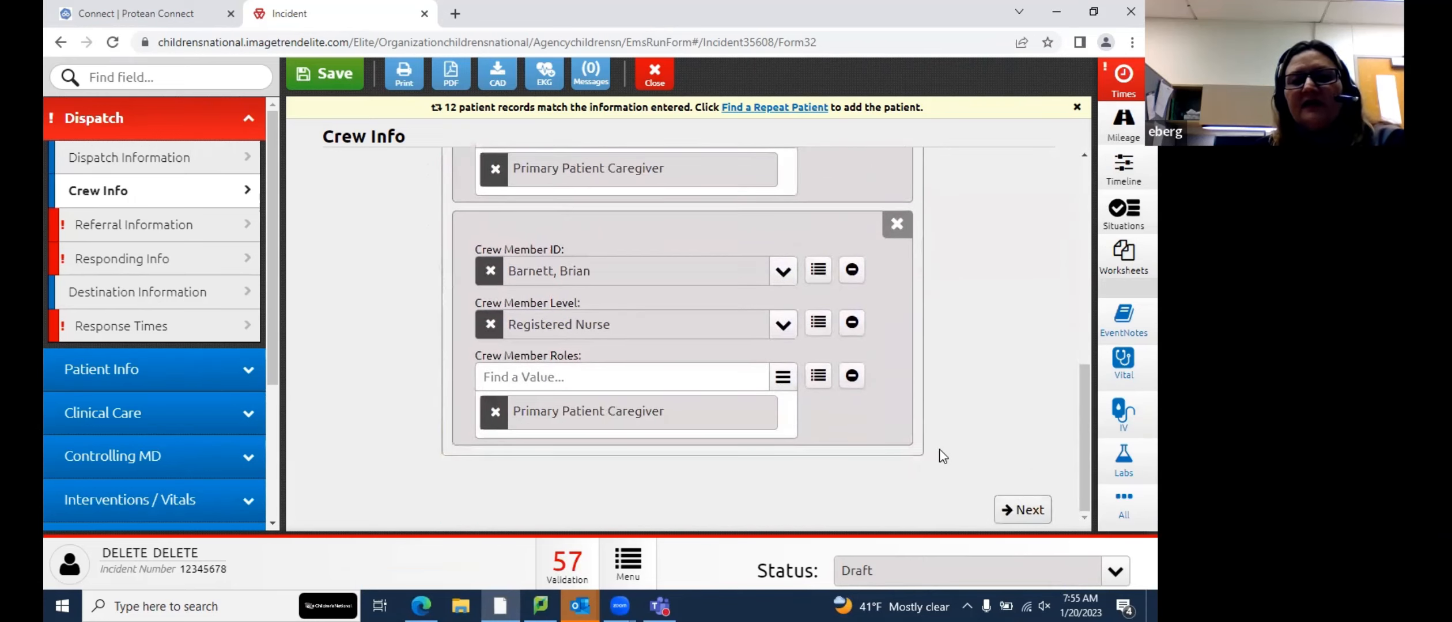
click(1010, 510)
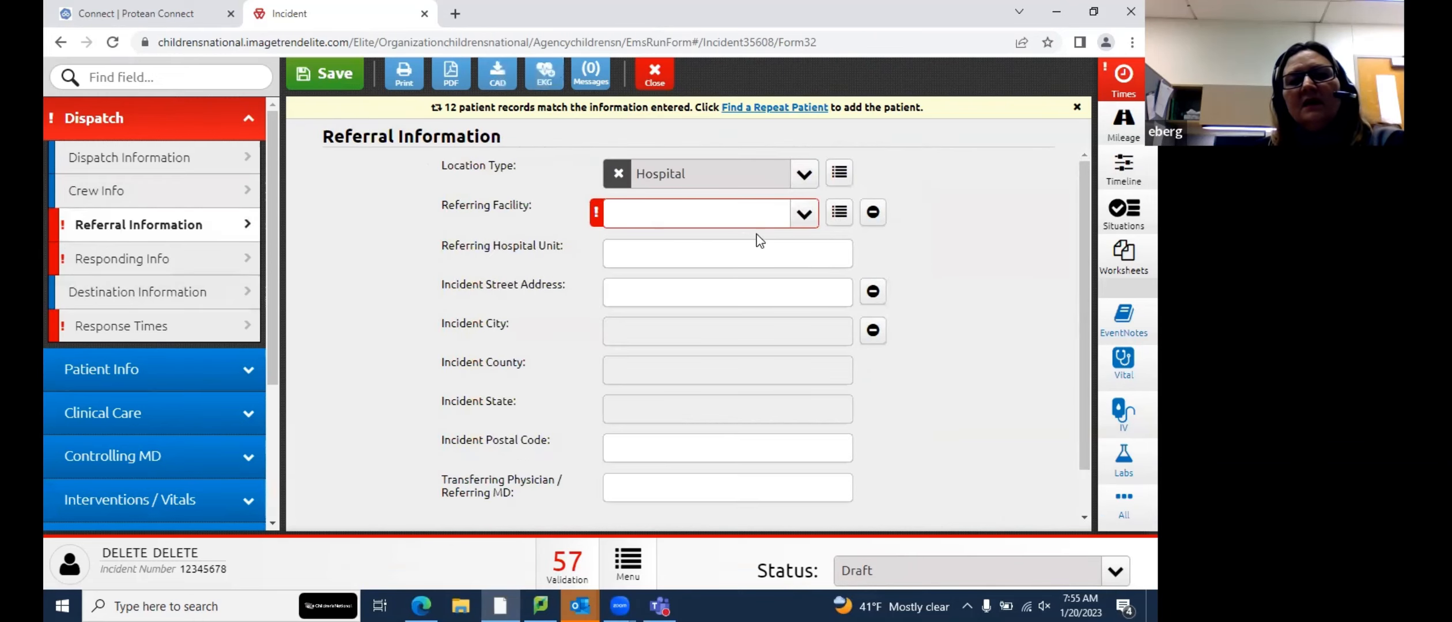
click(805, 214)
click(806, 214)
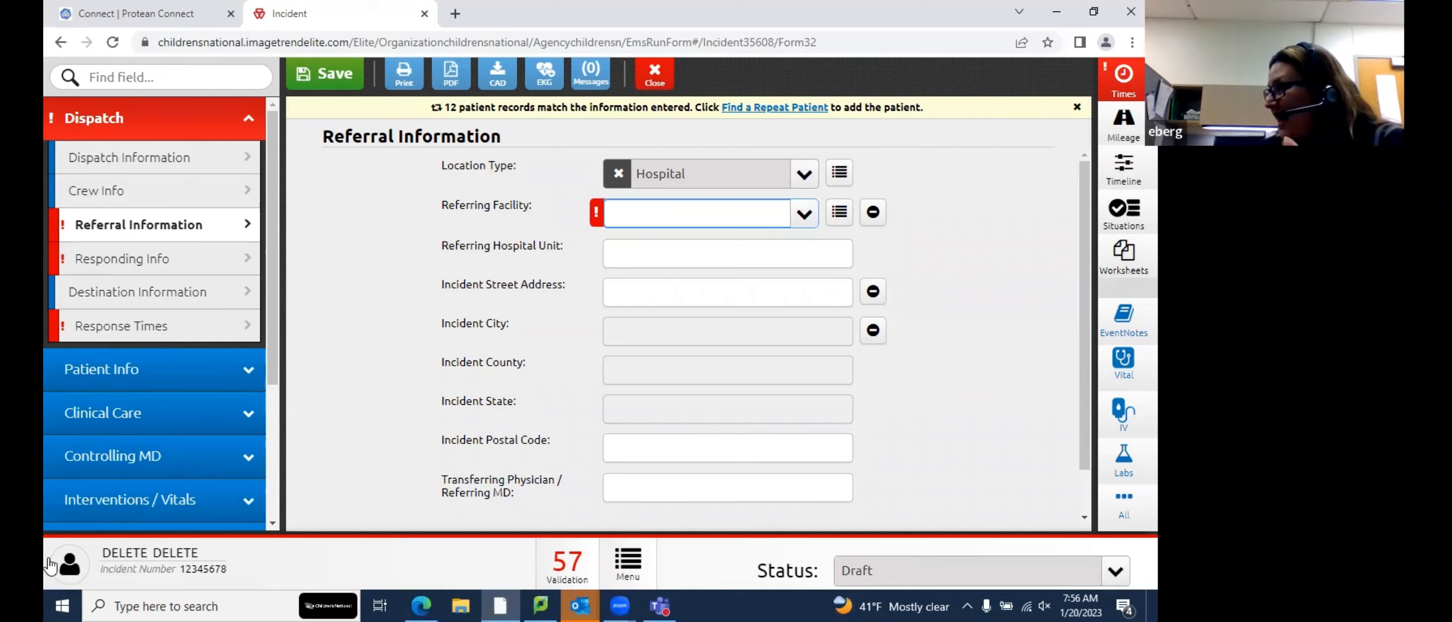
Continue to the Responding Info section and set the Number of Patients at Scene to Single
click(326, 373)
scroll(327, 374, down, 1)
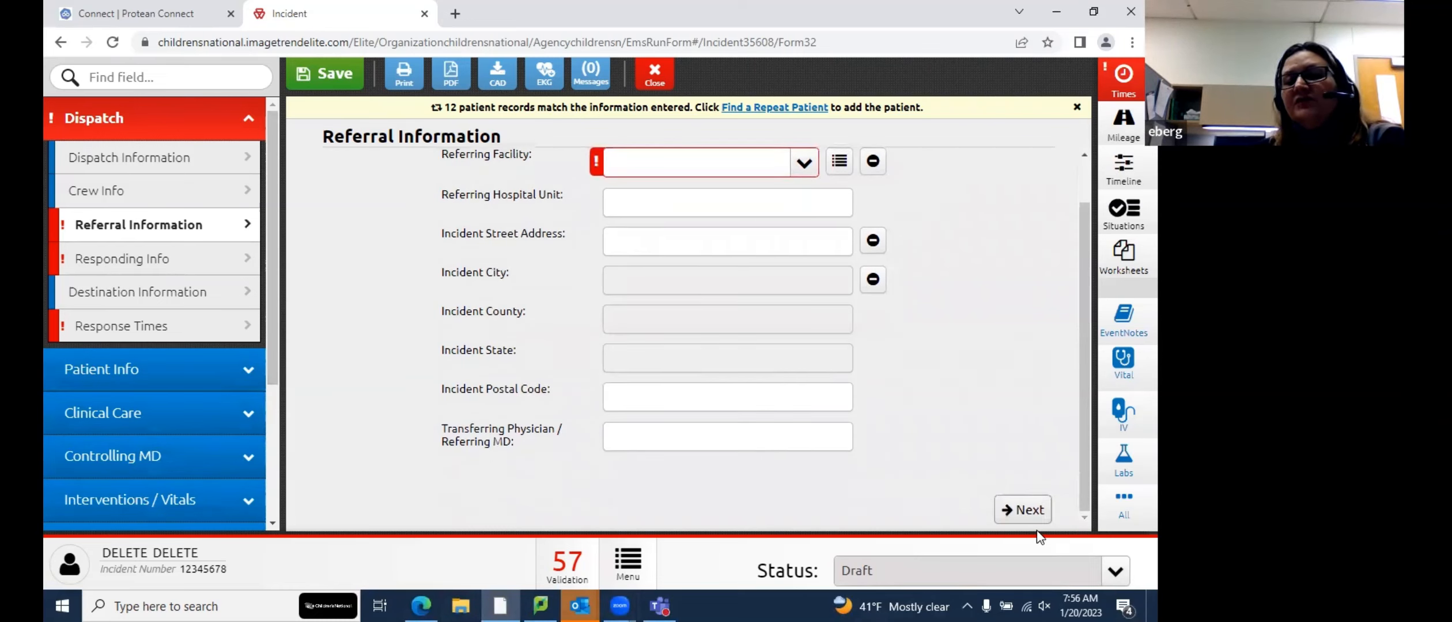
click(1035, 510)
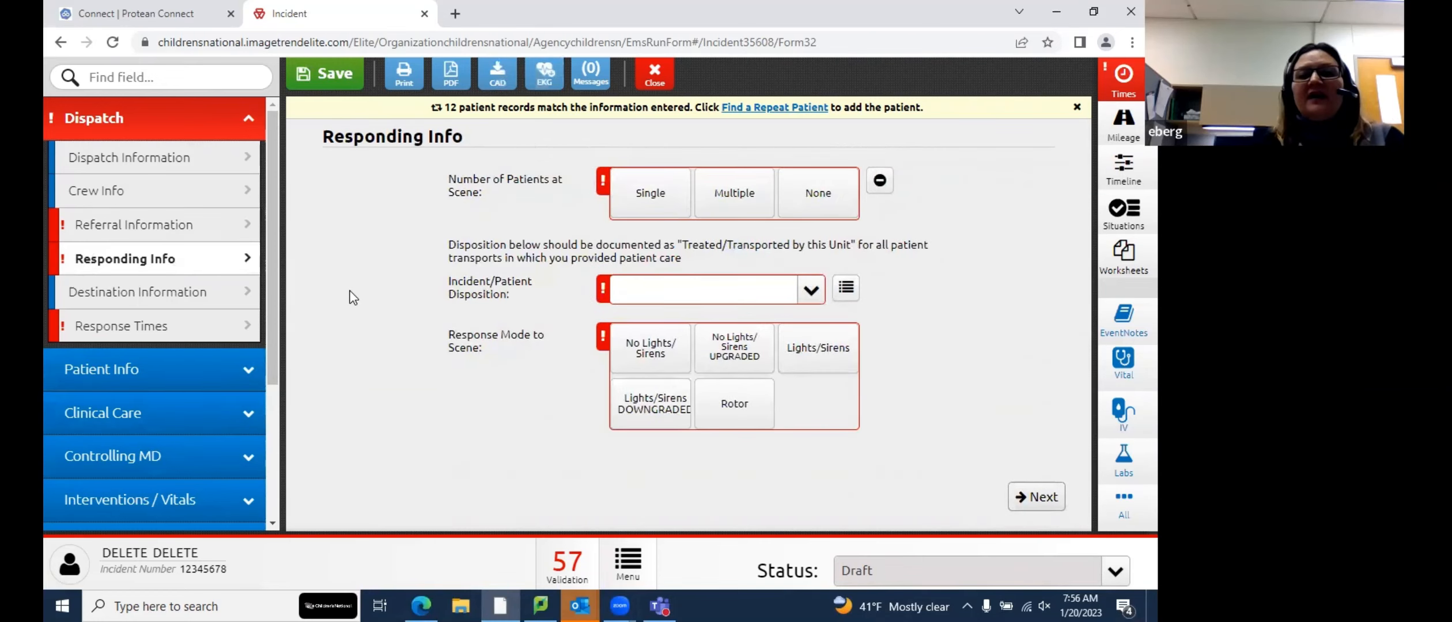
click(657, 204)
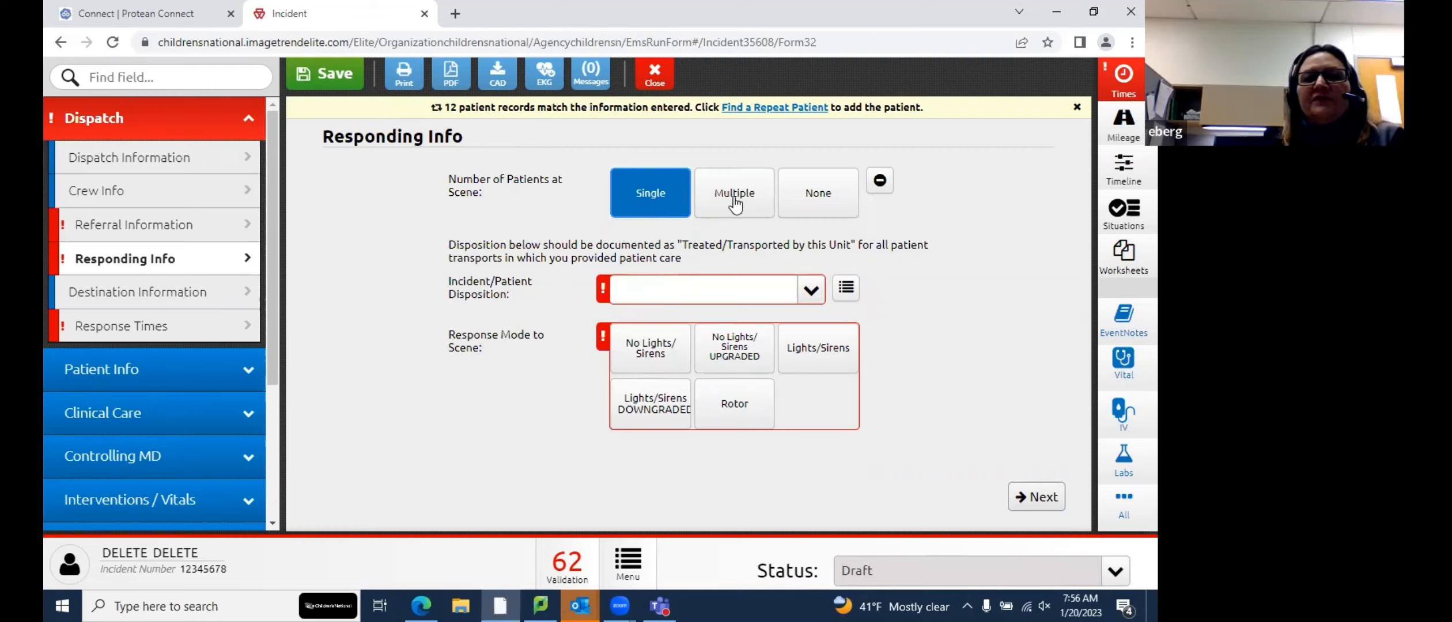
Set the Incident/Patient Disposition to Dead at Scene WITH Interventions (No Transport), dismissing the meeting notification
click(818, 293)
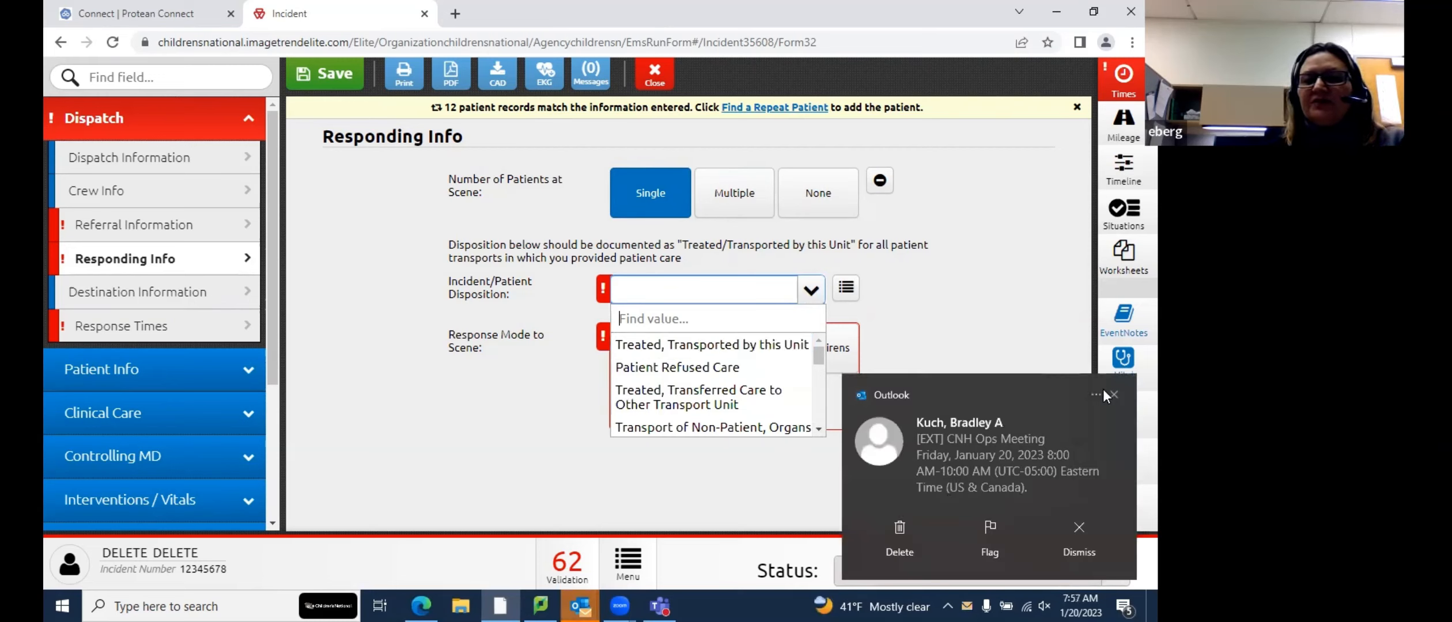
click(1114, 394)
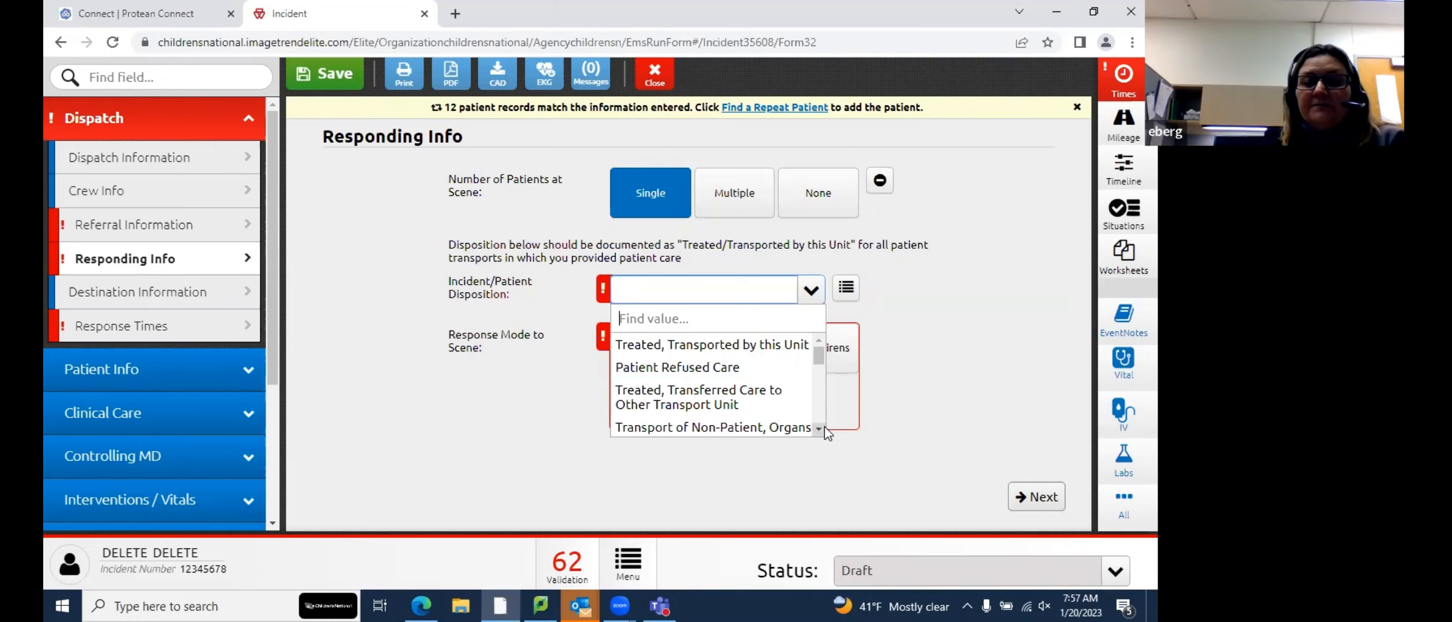
scroll(825, 429, down, 3)
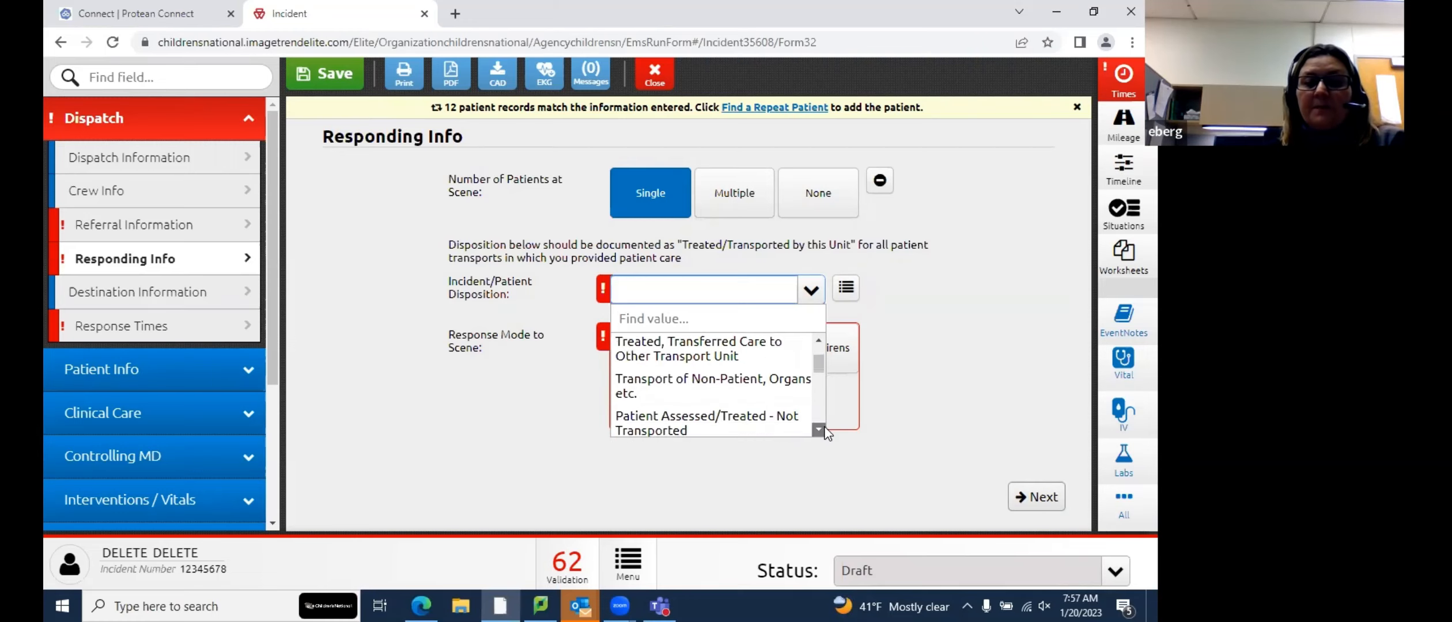
click(820, 342)
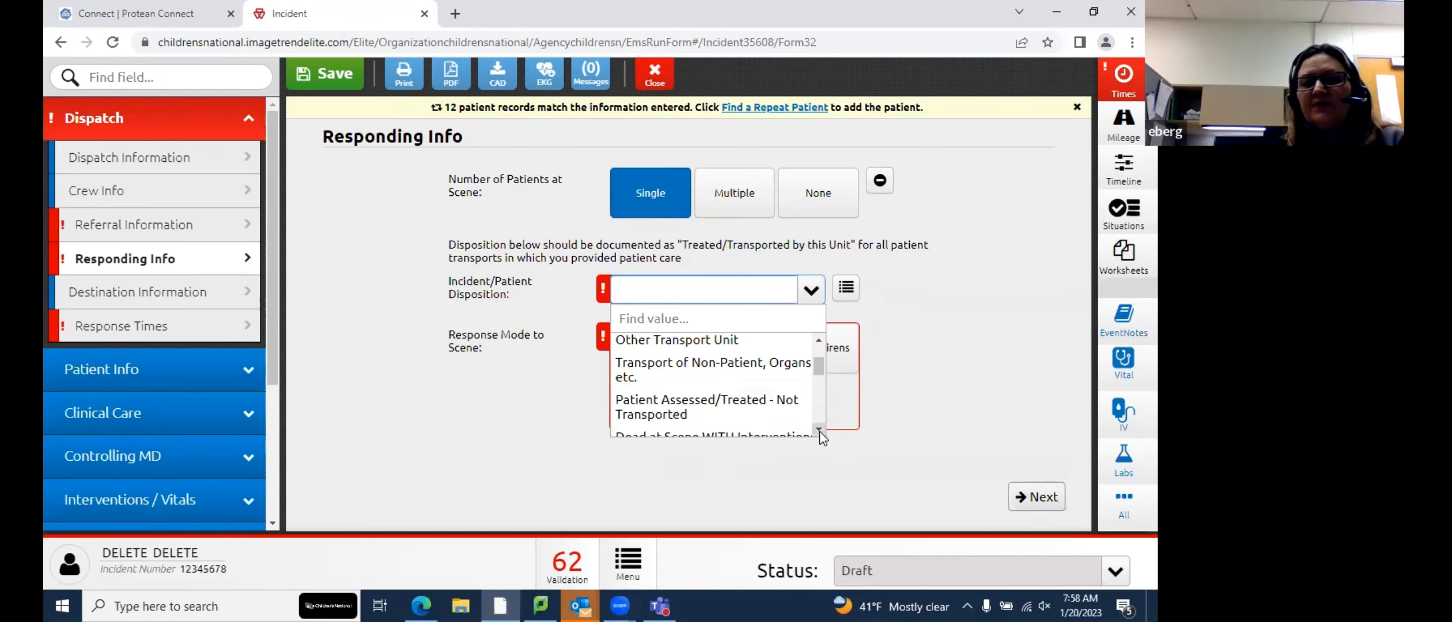
click(819, 430)
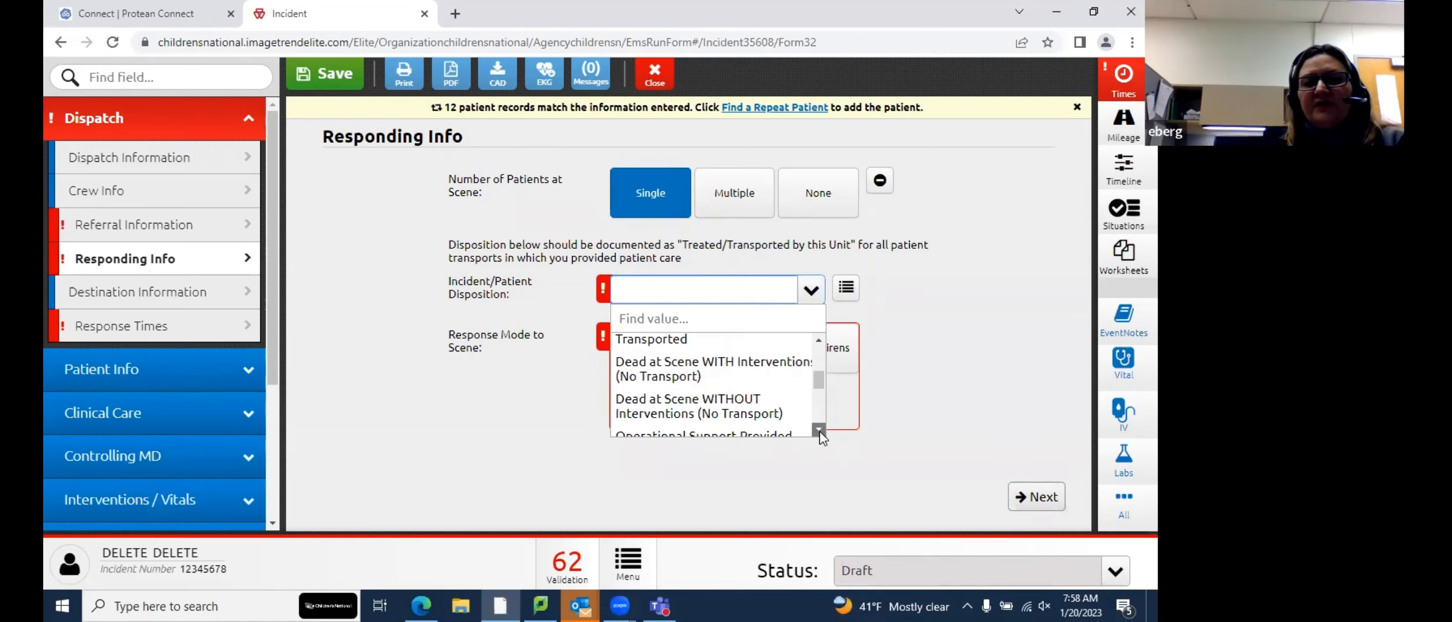
click(789, 381)
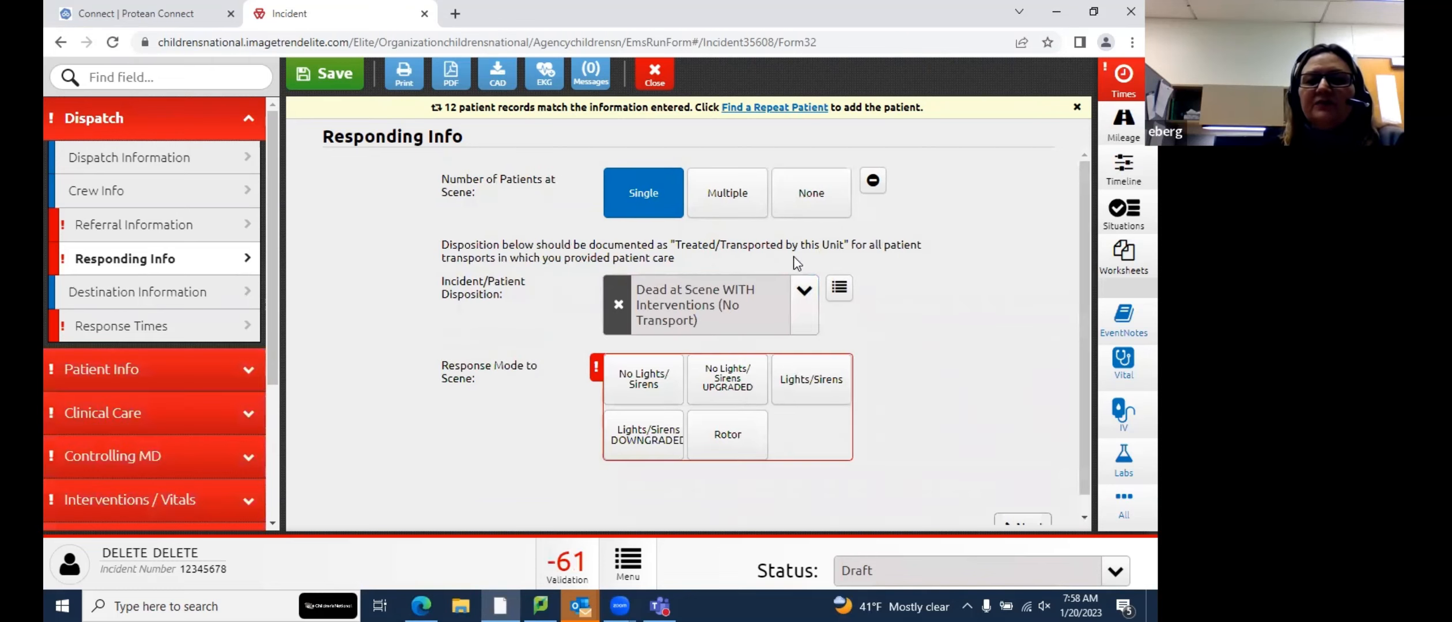
Review the remaining Incident/Patient Disposition choices, from the operational support entries through the cancellation options
click(804, 306)
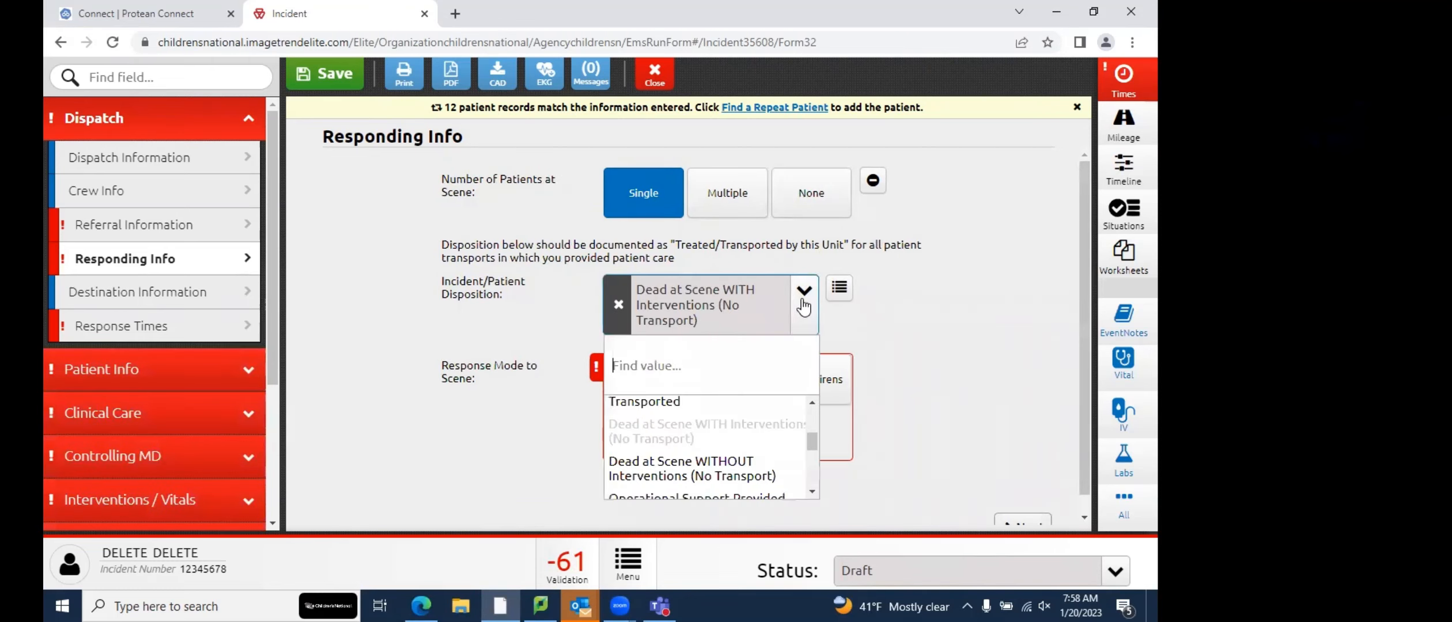
click(813, 404)
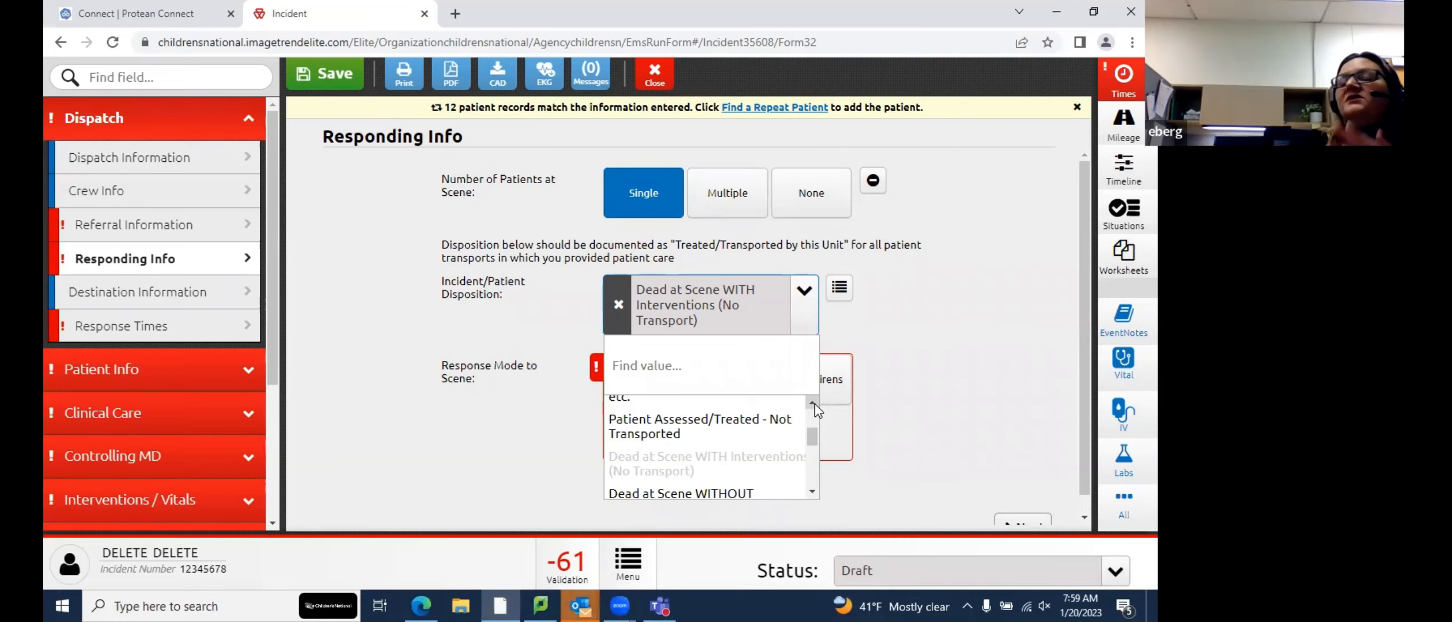
click(803, 317)
click(802, 318)
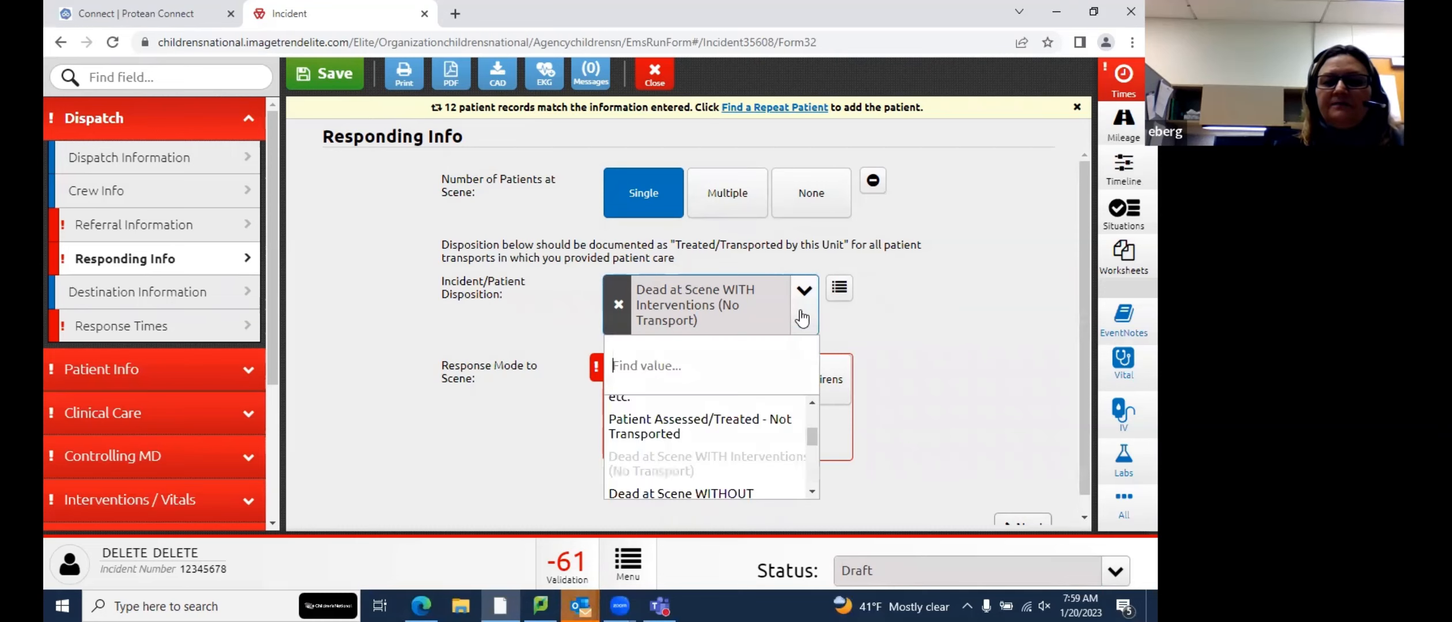
click(813, 491)
click(814, 492)
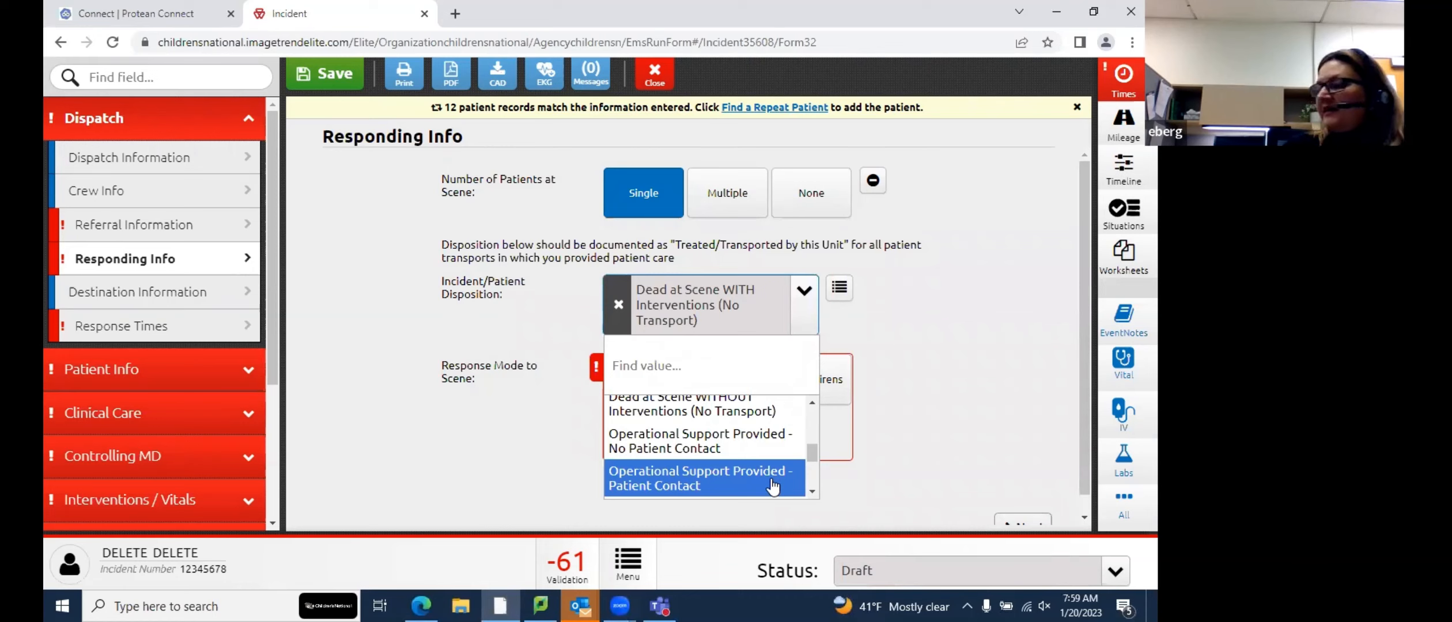
click(812, 493)
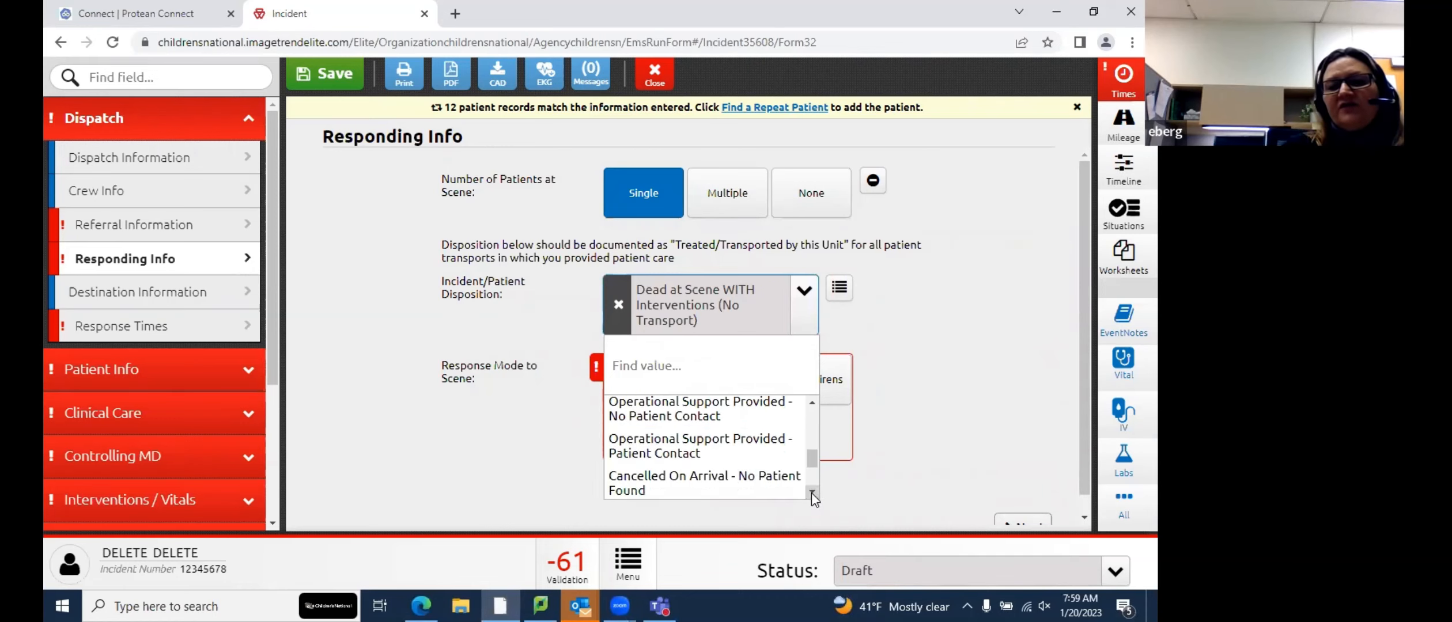
click(812, 493)
click(812, 494)
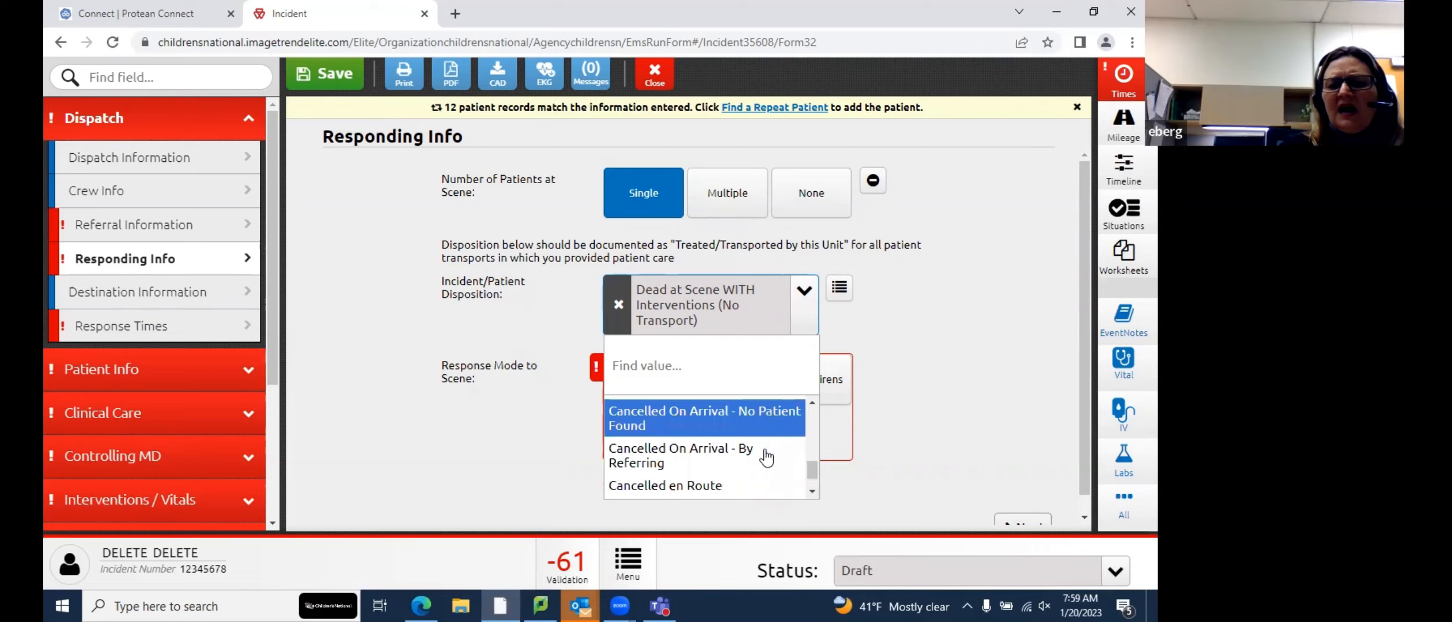
click(812, 493)
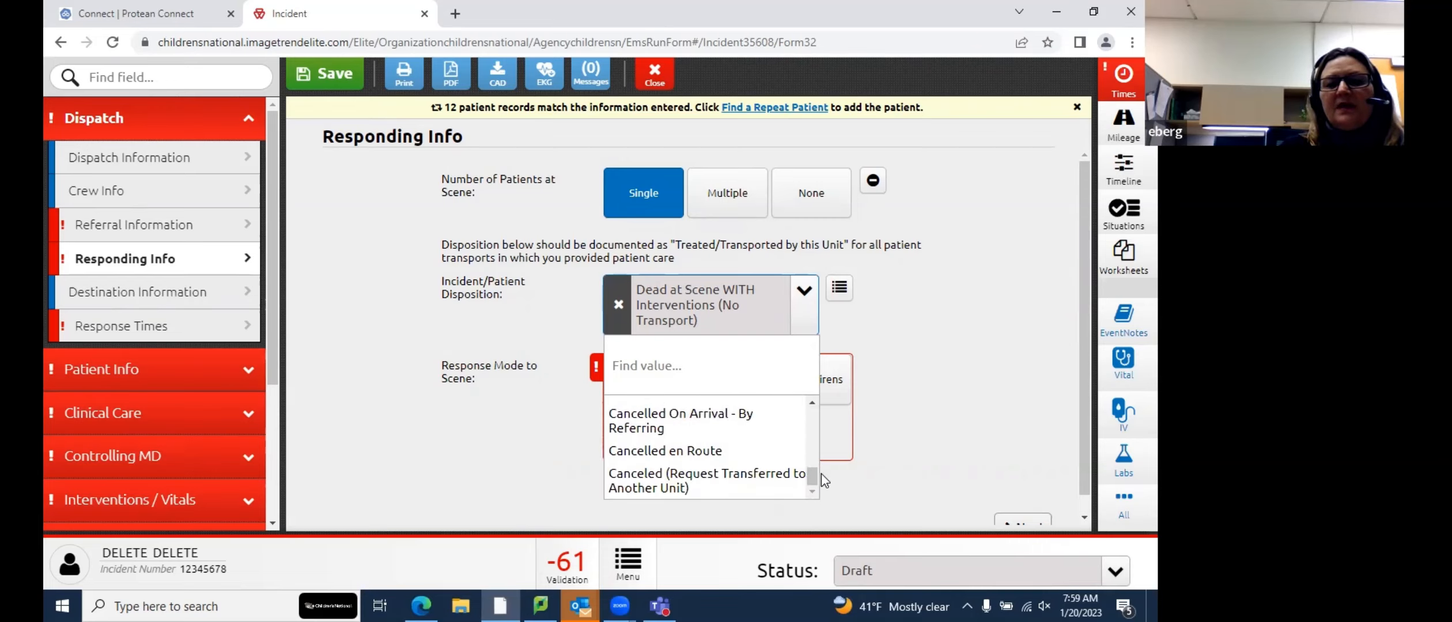
Change the Incident/Patient Disposition to Treated, Transported by this Unit and set the Response Mode to Scene to No Lights/Sirens
drag(812, 476, 821, 393)
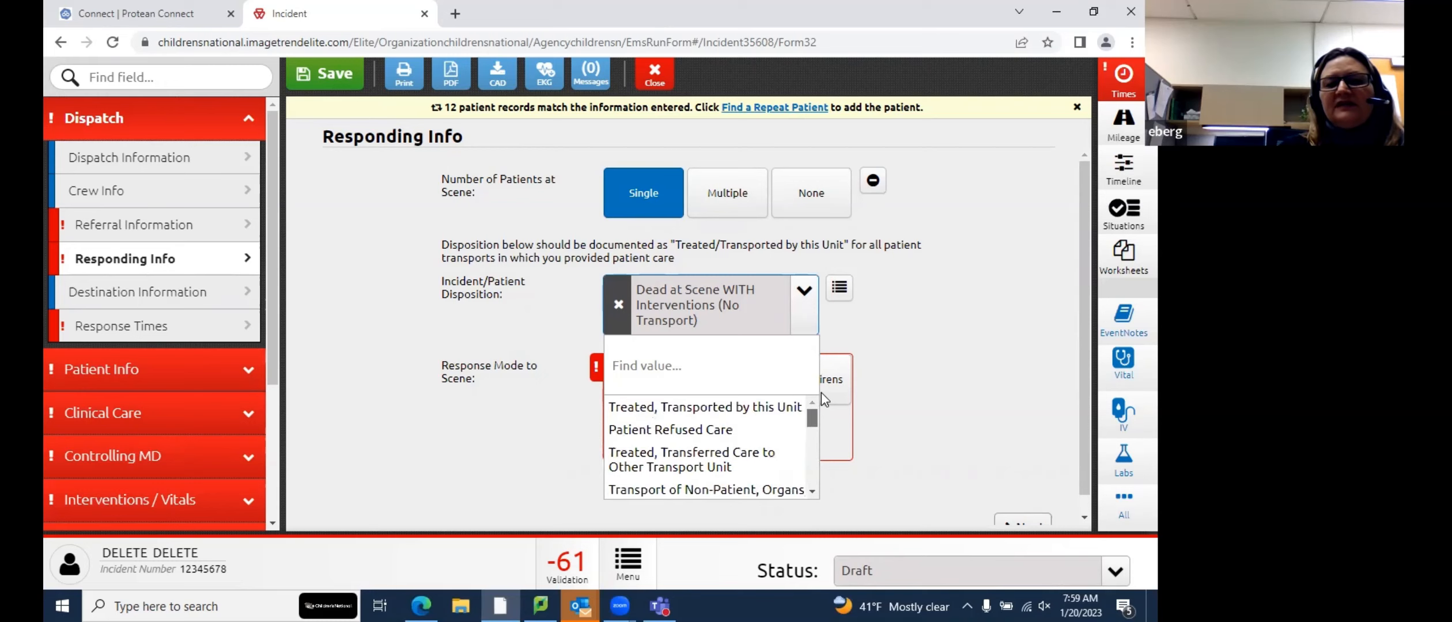
click(789, 421)
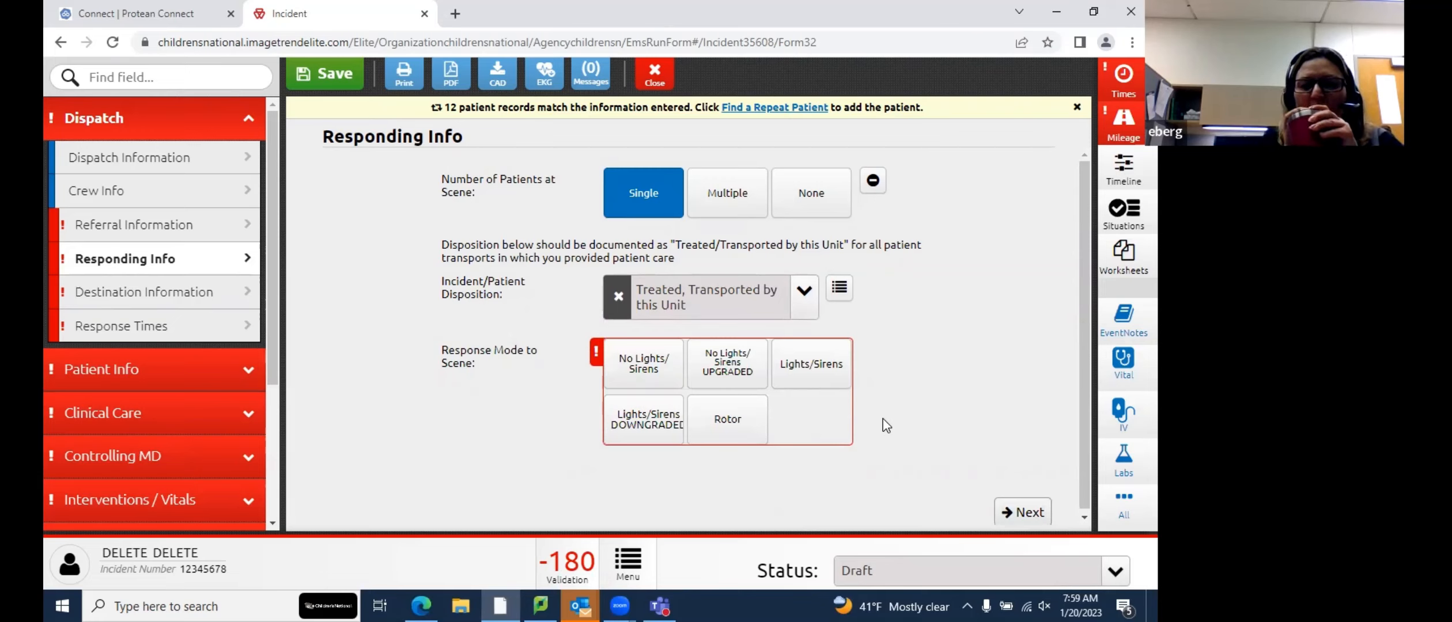
click(649, 373)
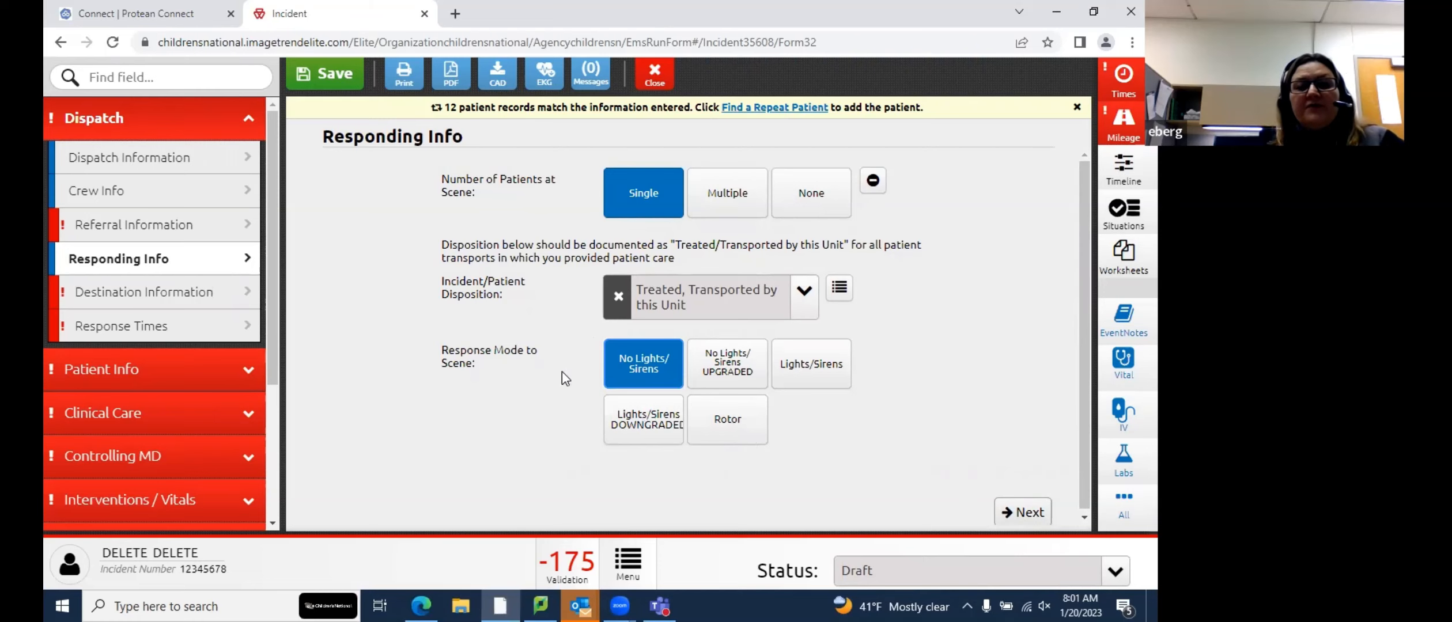
Continue to the Destination Information section and choose Childrens National Hospital as the destination
click(1031, 514)
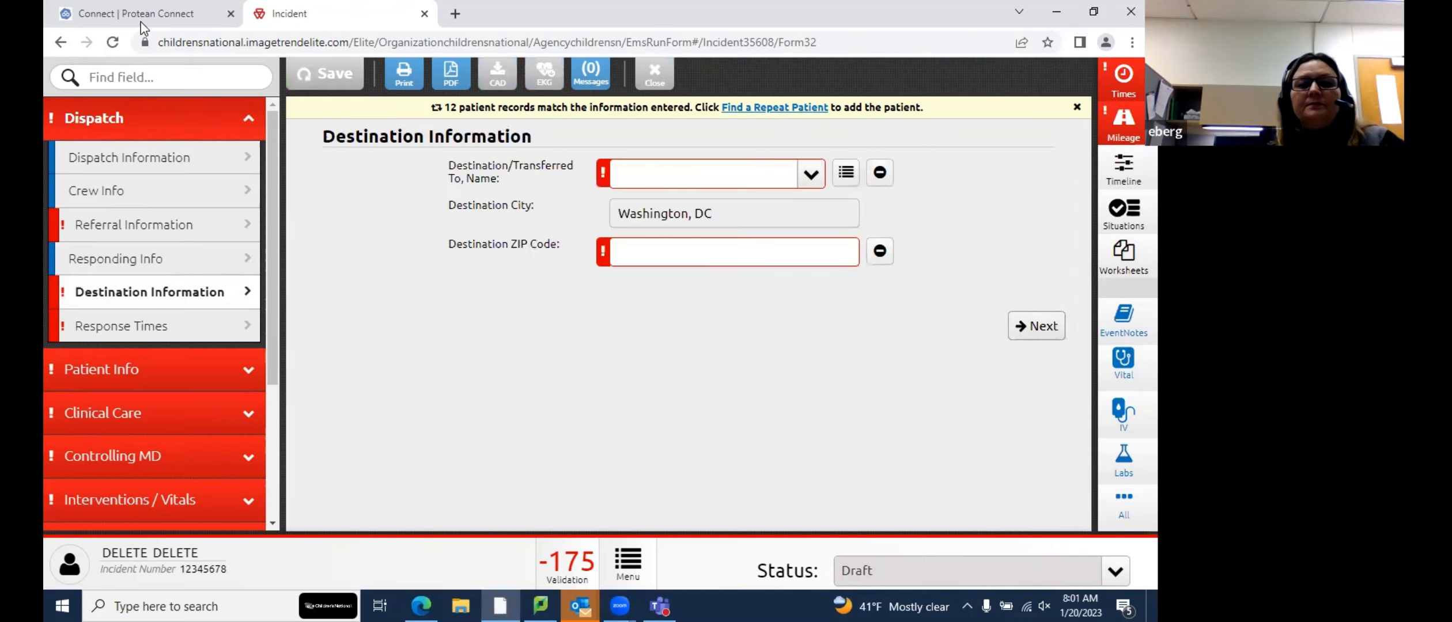
click(790, 181)
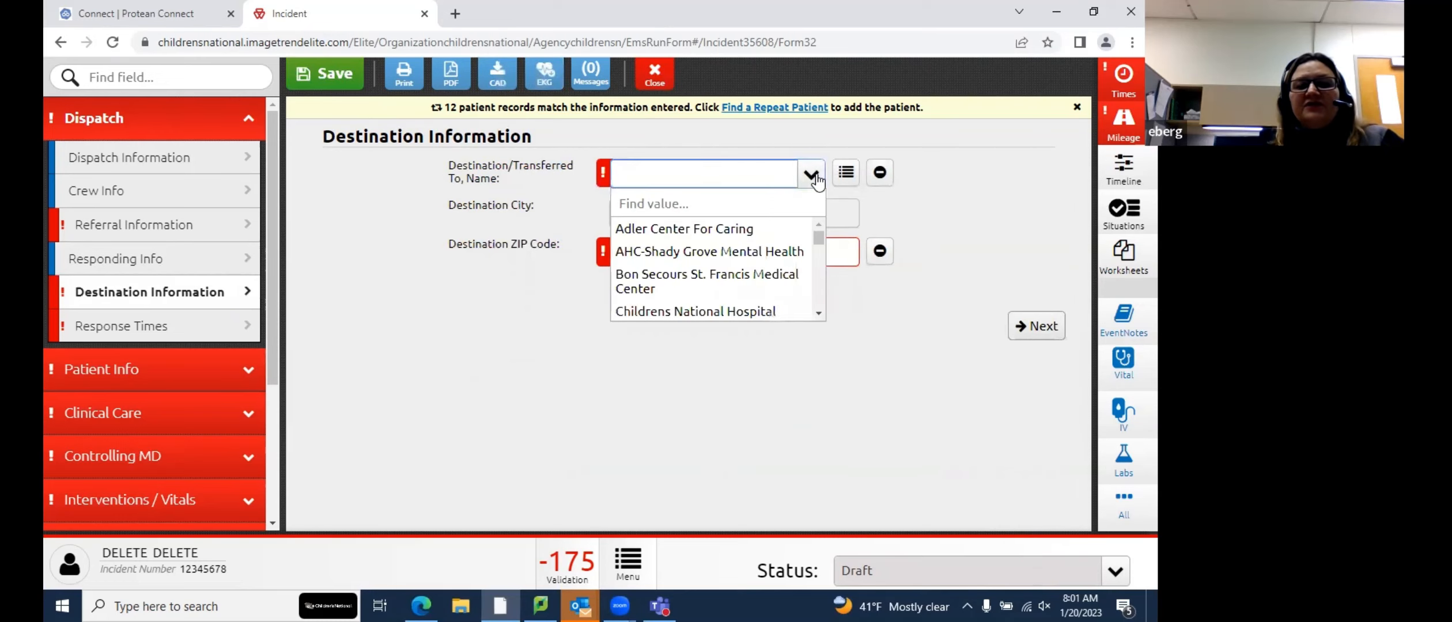
click(799, 314)
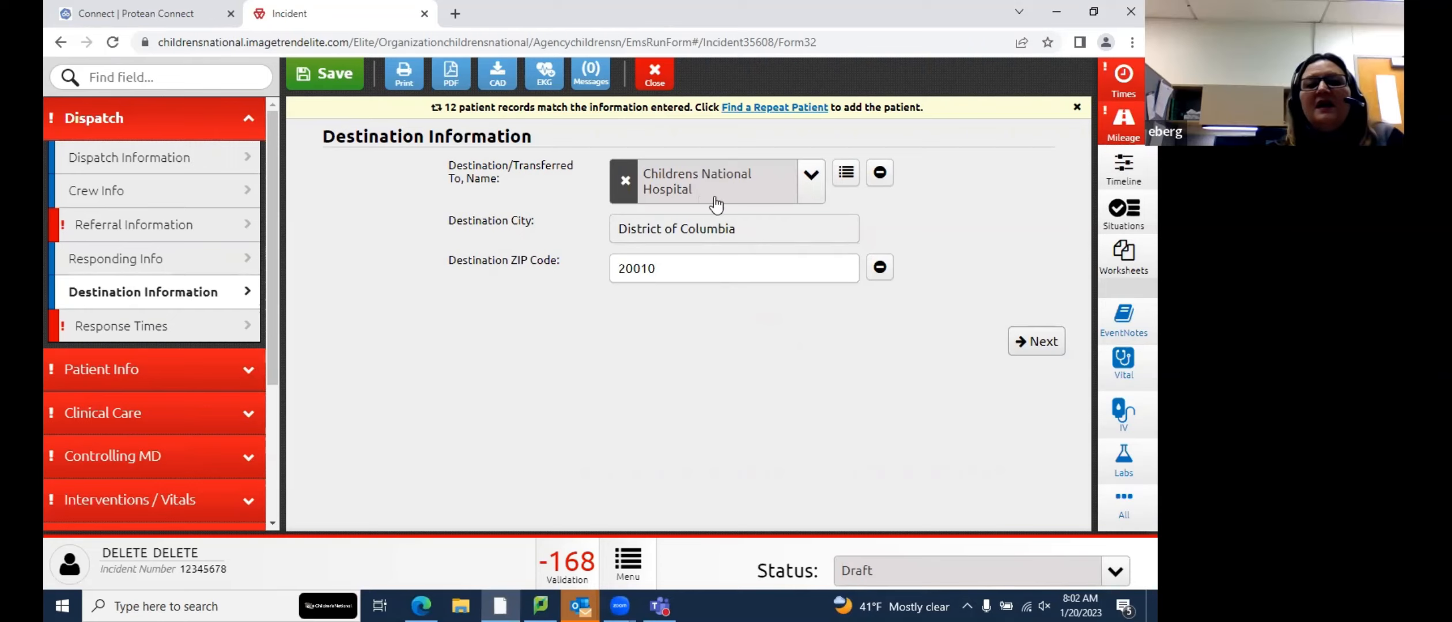
Continue to the Response Times section and examine its time fields, from arrival on scene through transfer of care, without entering values
click(1043, 344)
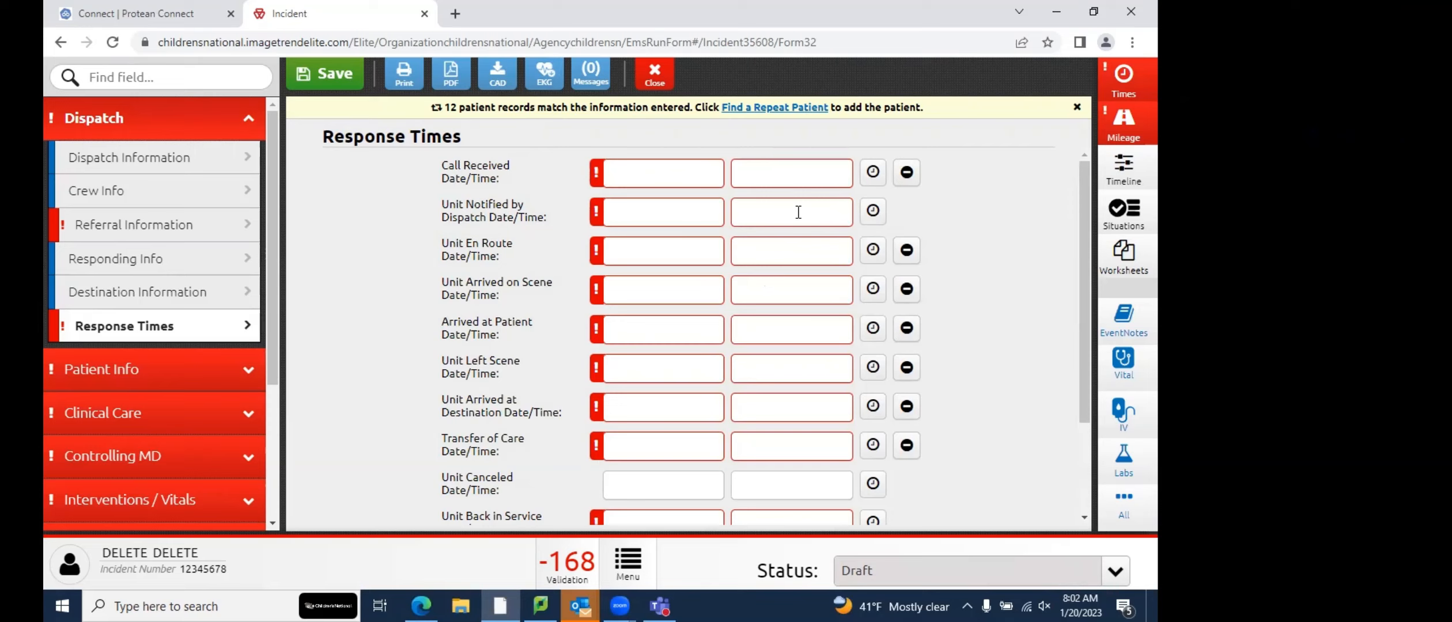
click(795, 285)
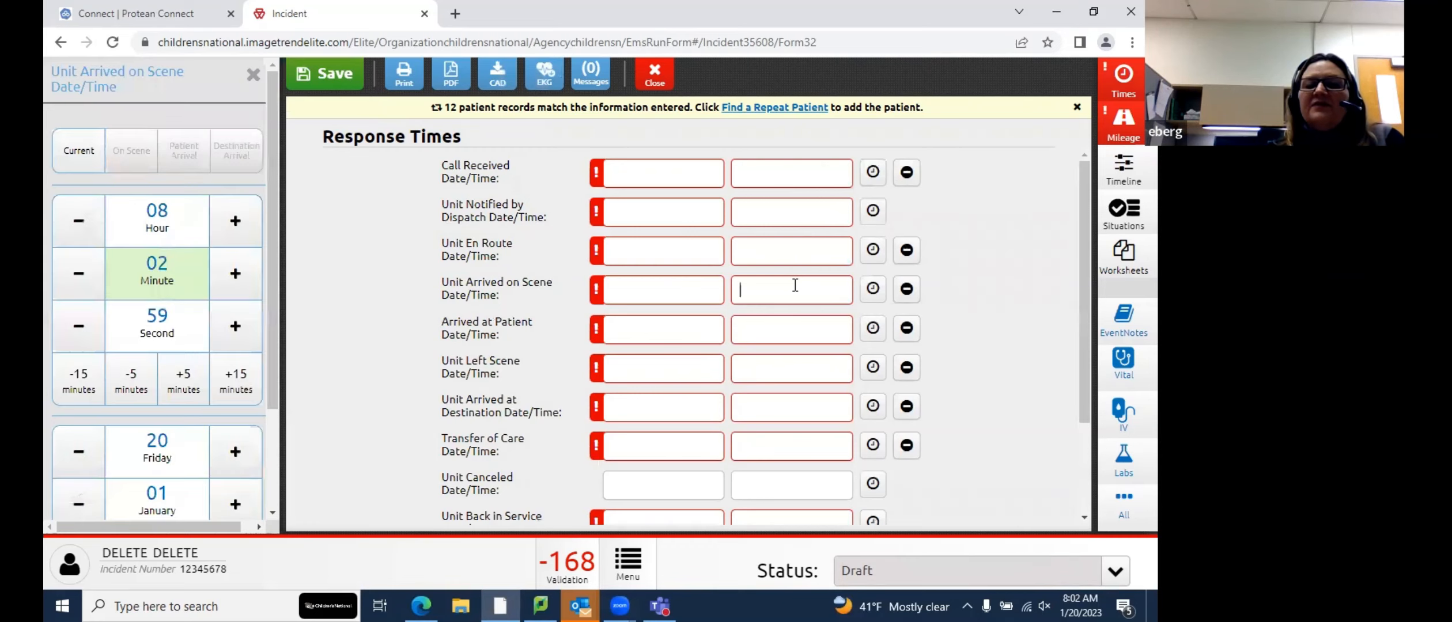
click(796, 326)
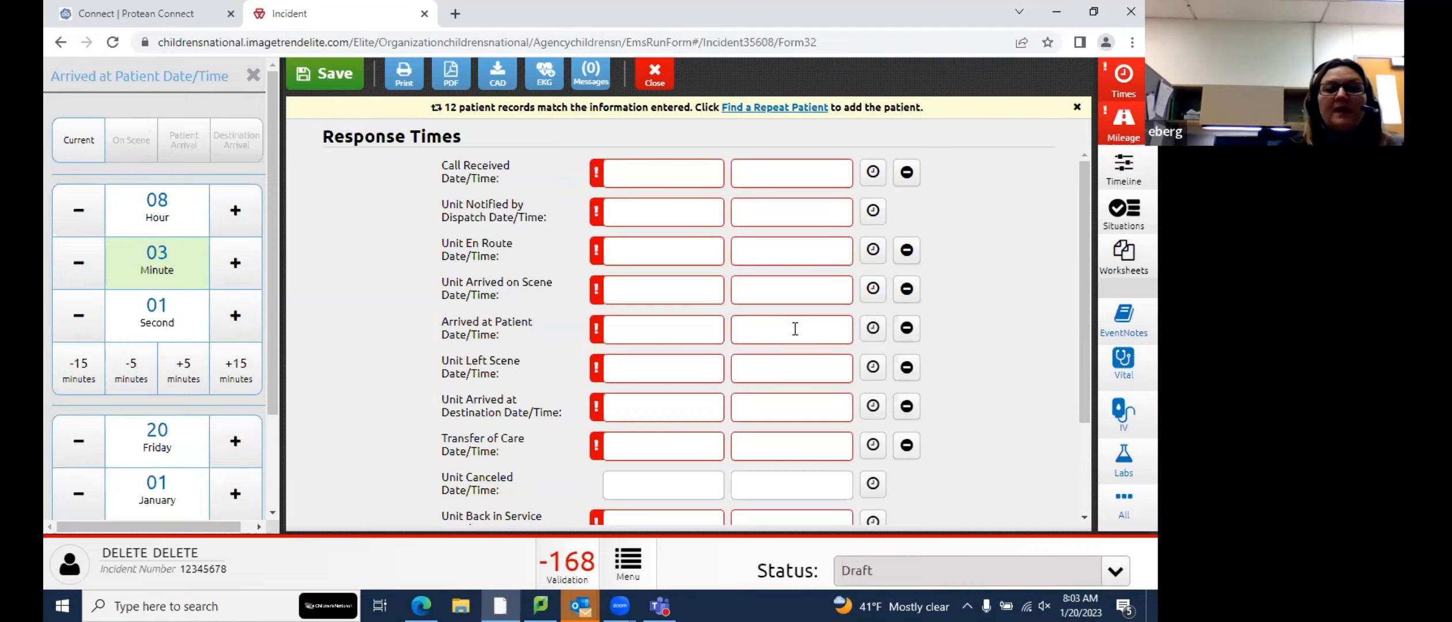
scroll(797, 317, down, 2)
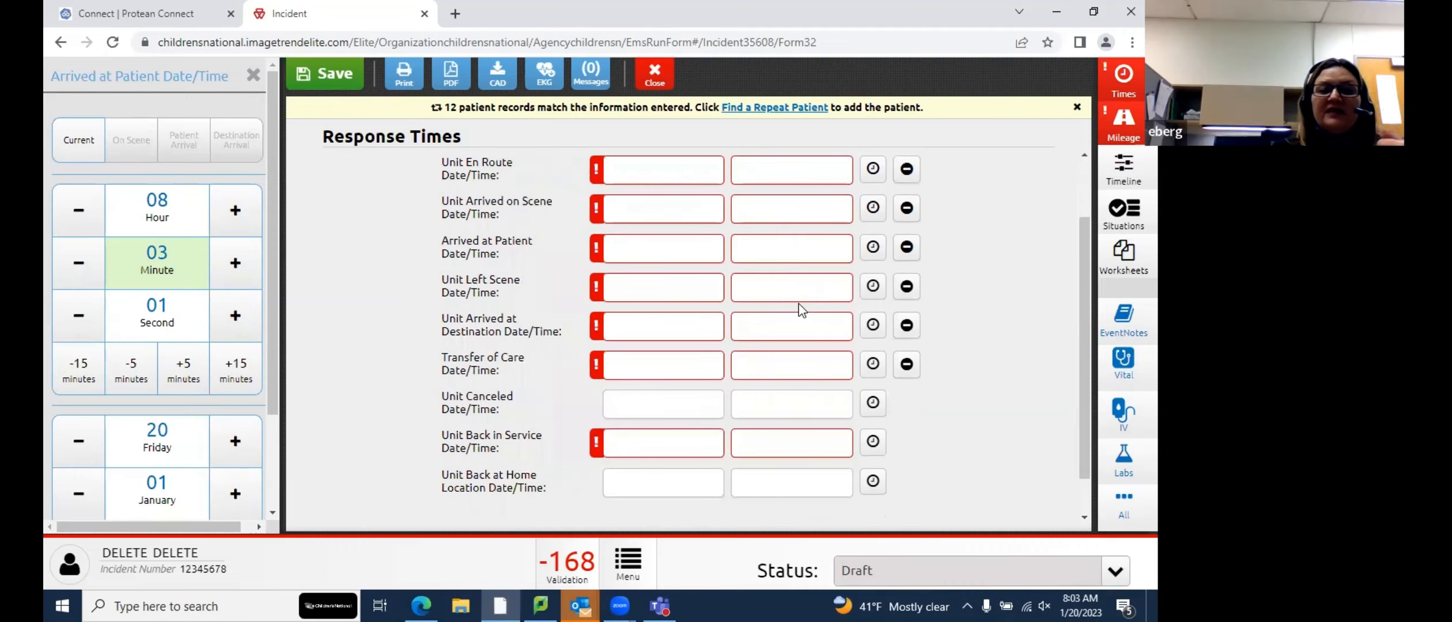
click(784, 281)
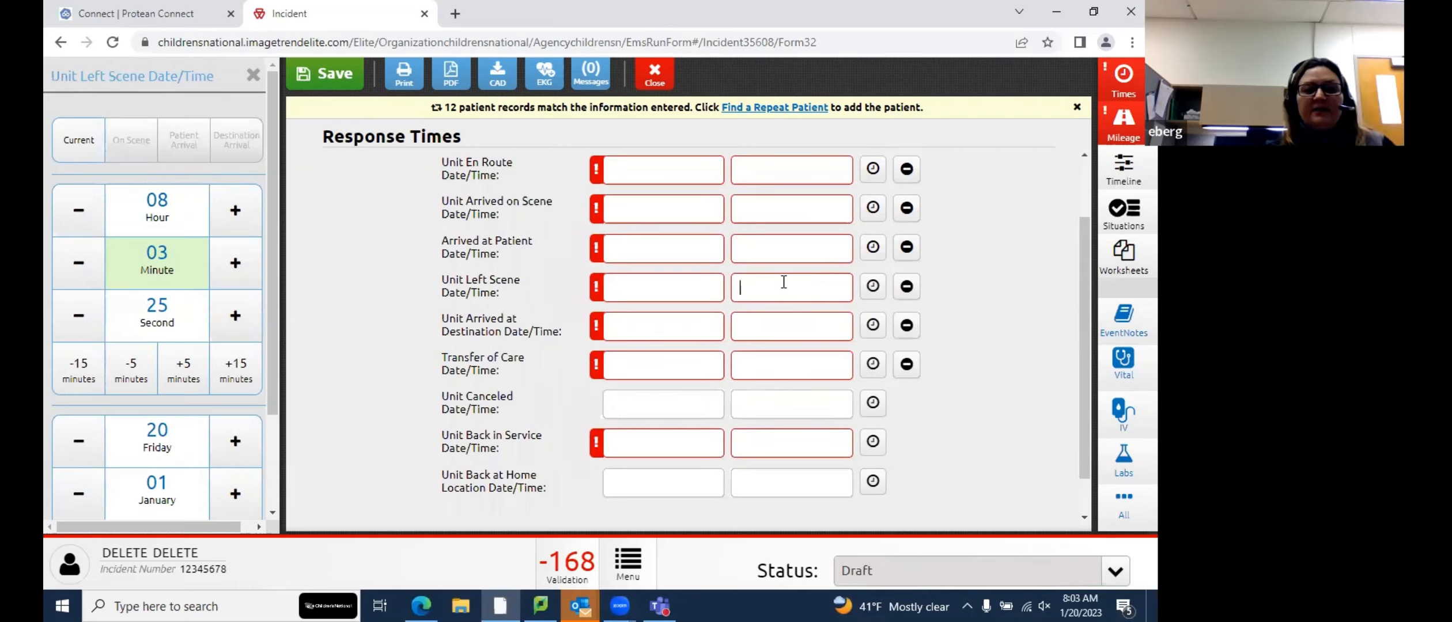
click(822, 327)
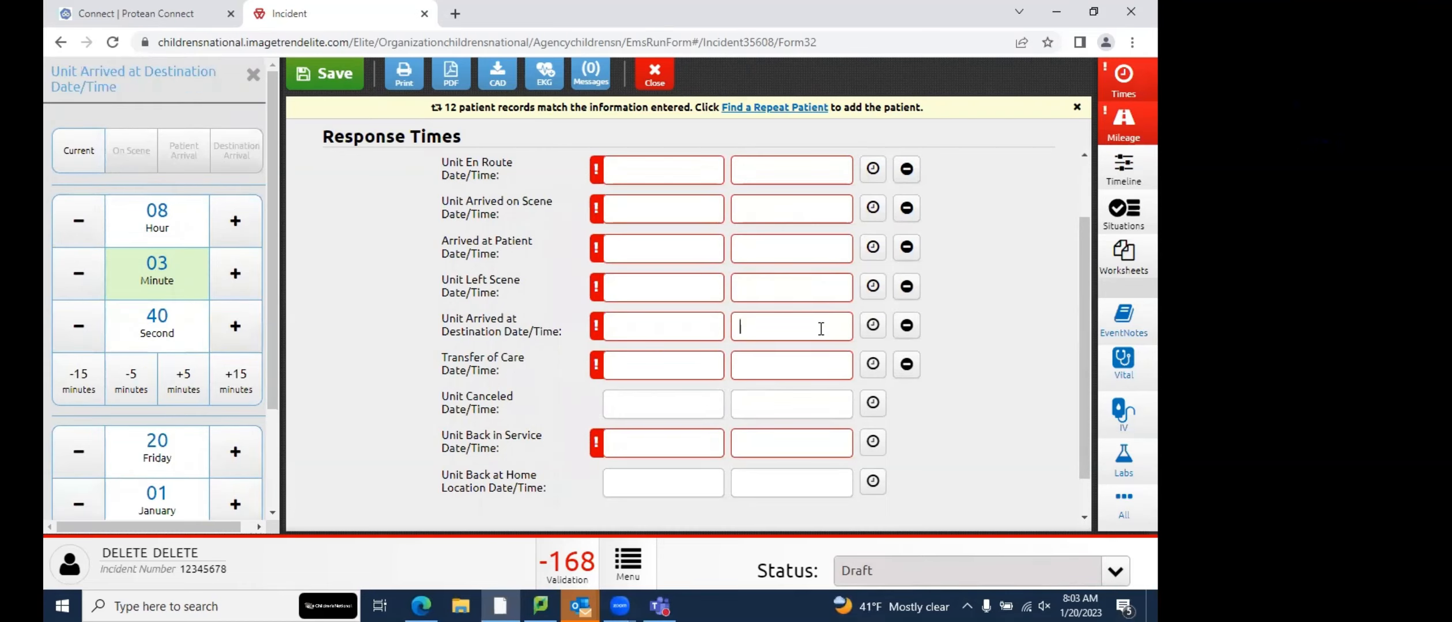
click(819, 369)
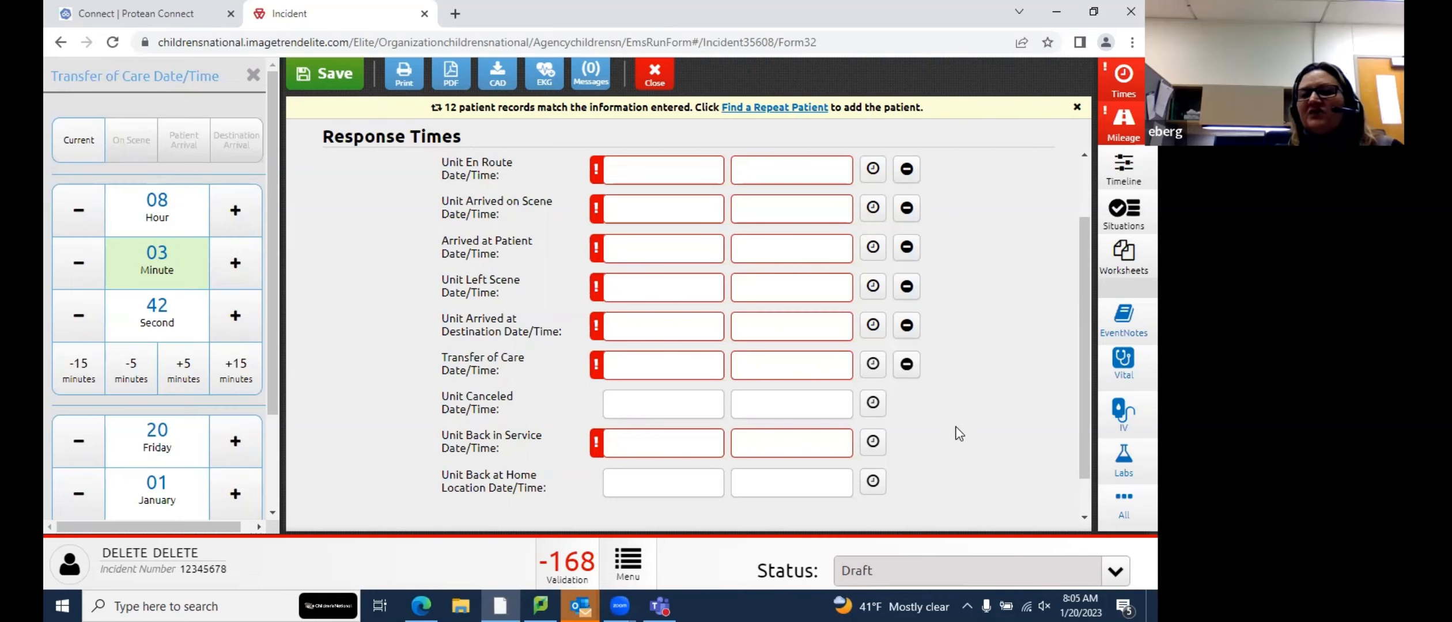
scroll(958, 432, down, 1)
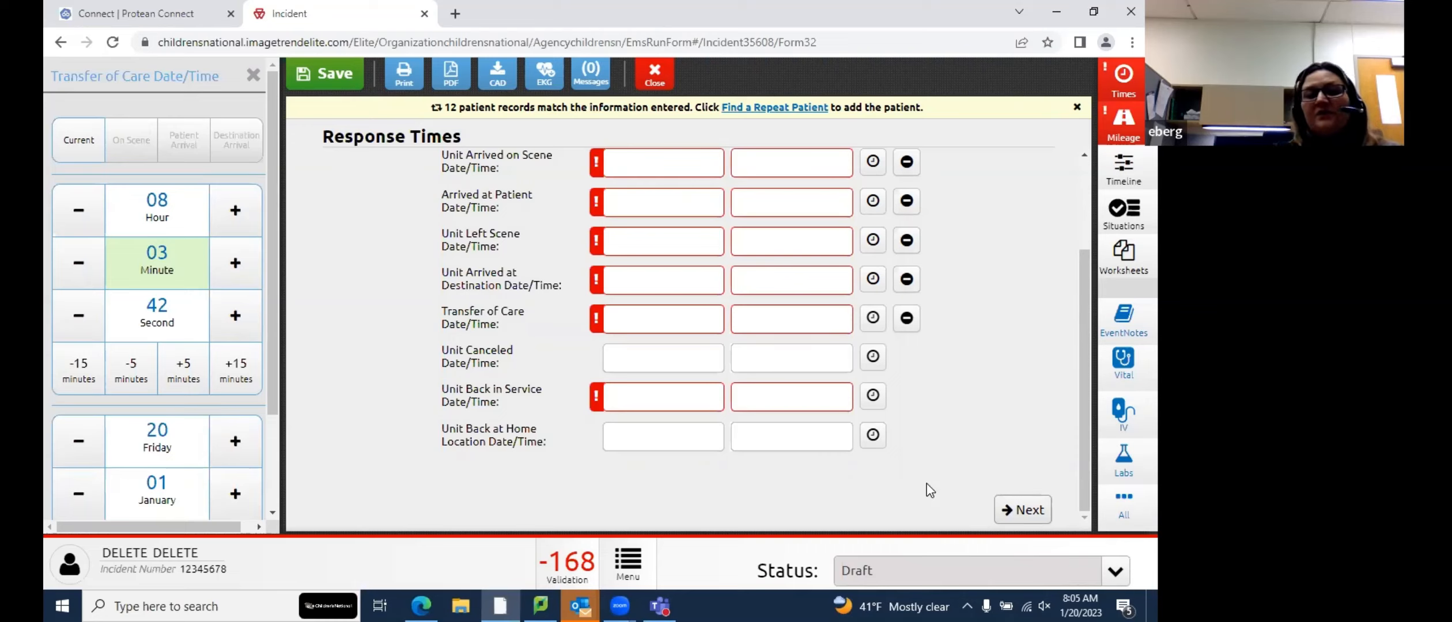
Continue to the Patient Info section and set the patient's gender to Female
click(1028, 510)
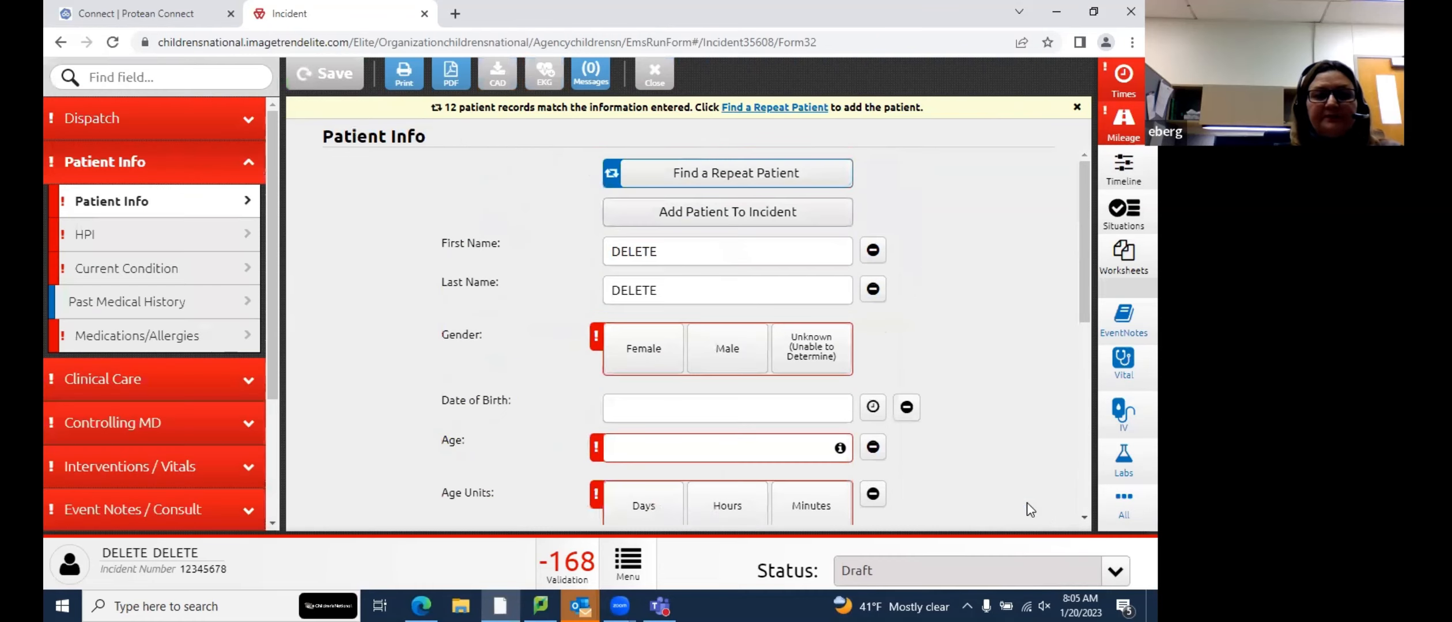
scroll(351, 291, down, 2)
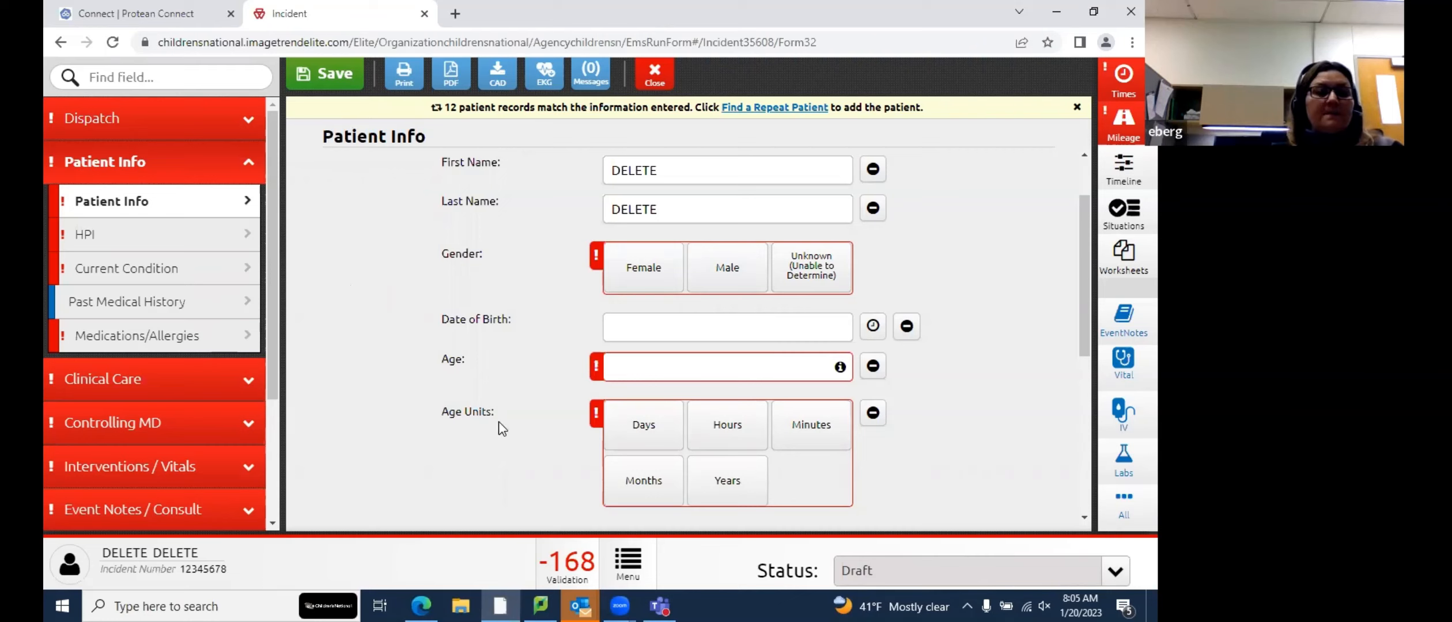
click(640, 269)
Enter the patient's full date of birth, including month, day and year, in the Patient Info section
click(694, 323)
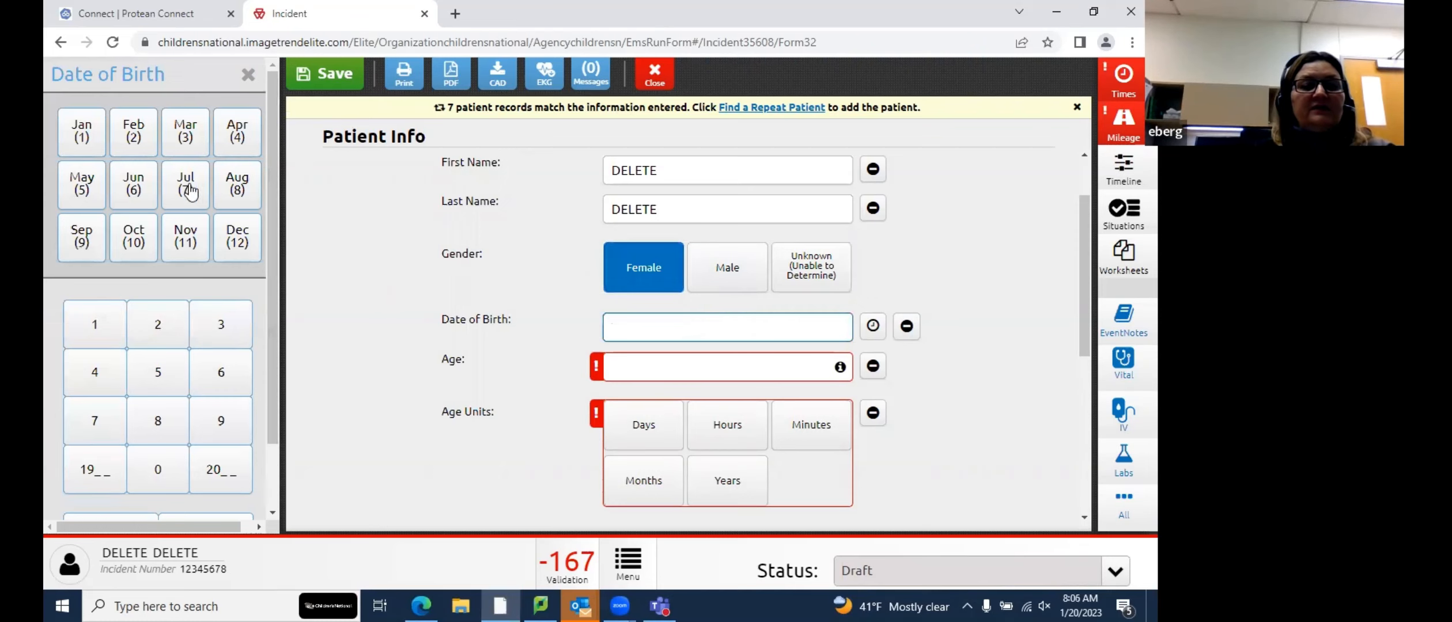
click(133, 184)
click(157, 325)
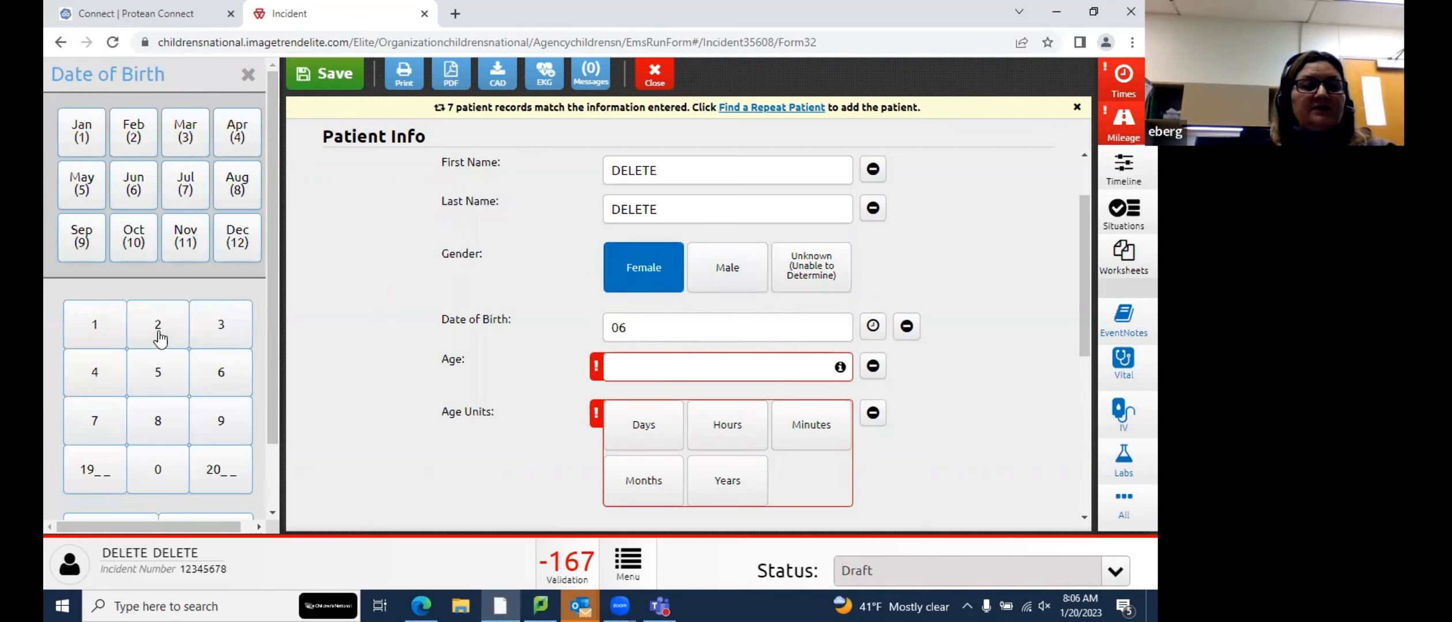
click(151, 487)
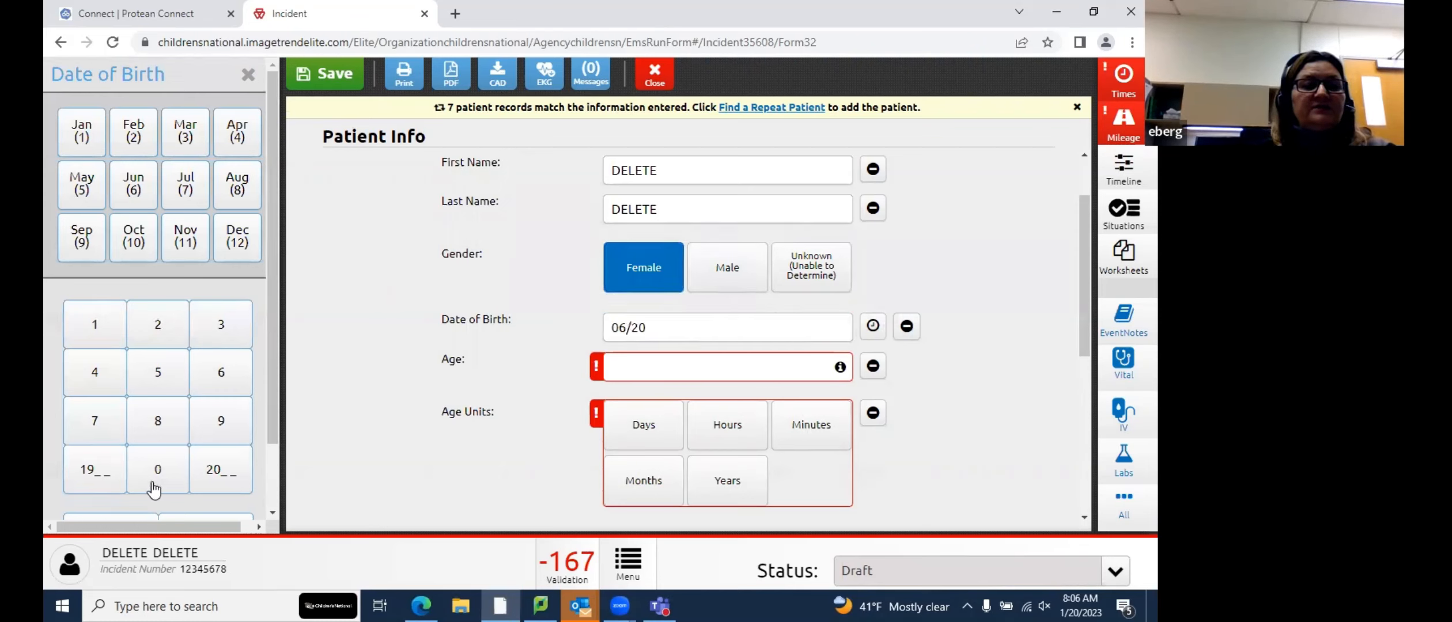
click(226, 481)
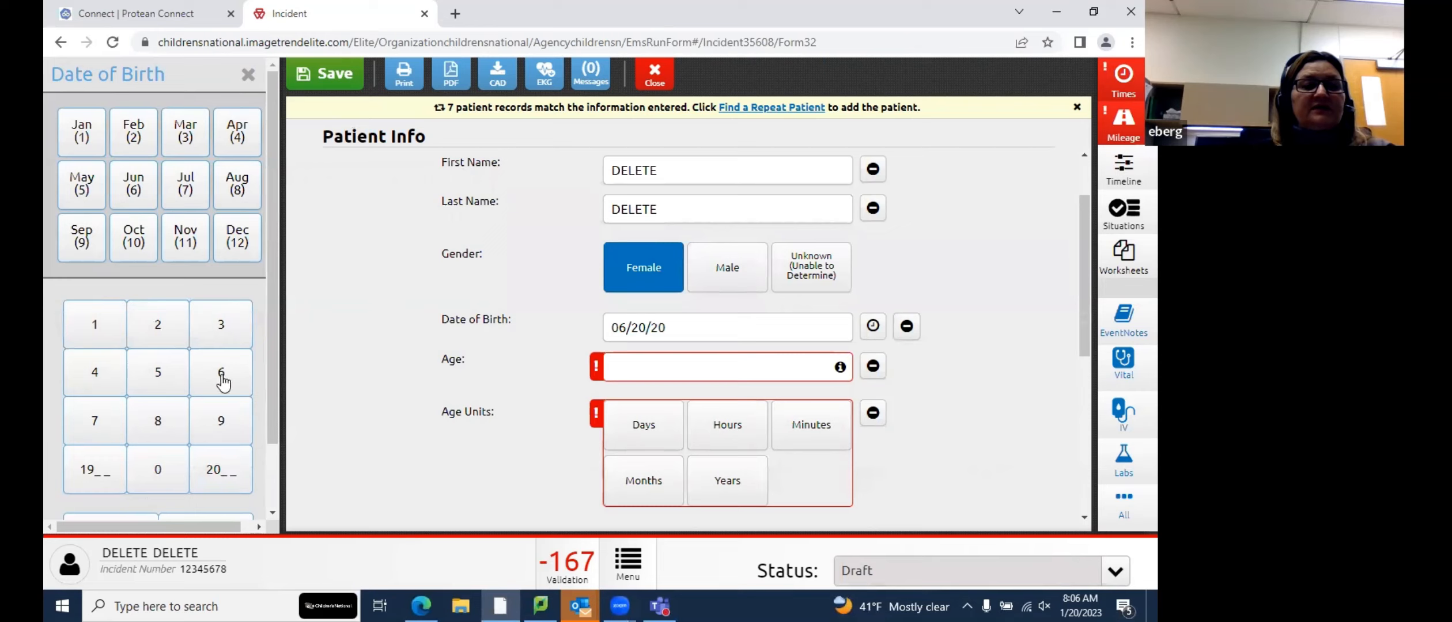
click(164, 486)
click(163, 378)
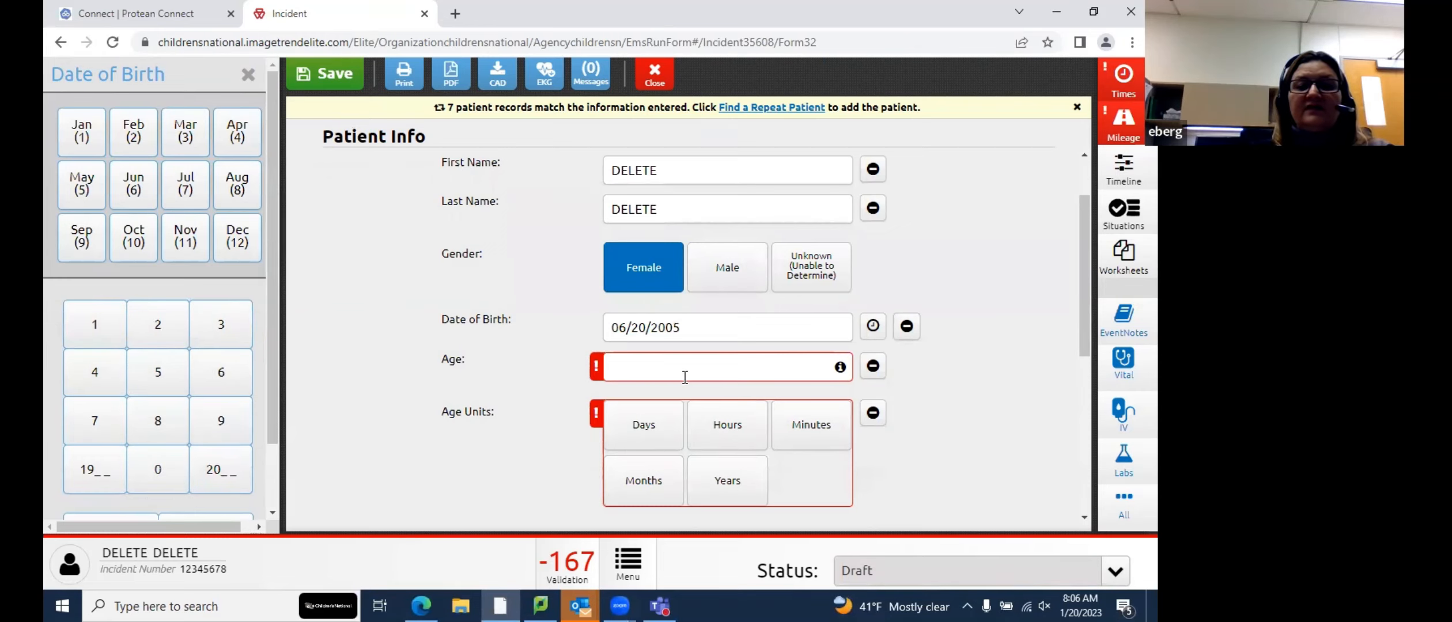
click(718, 328)
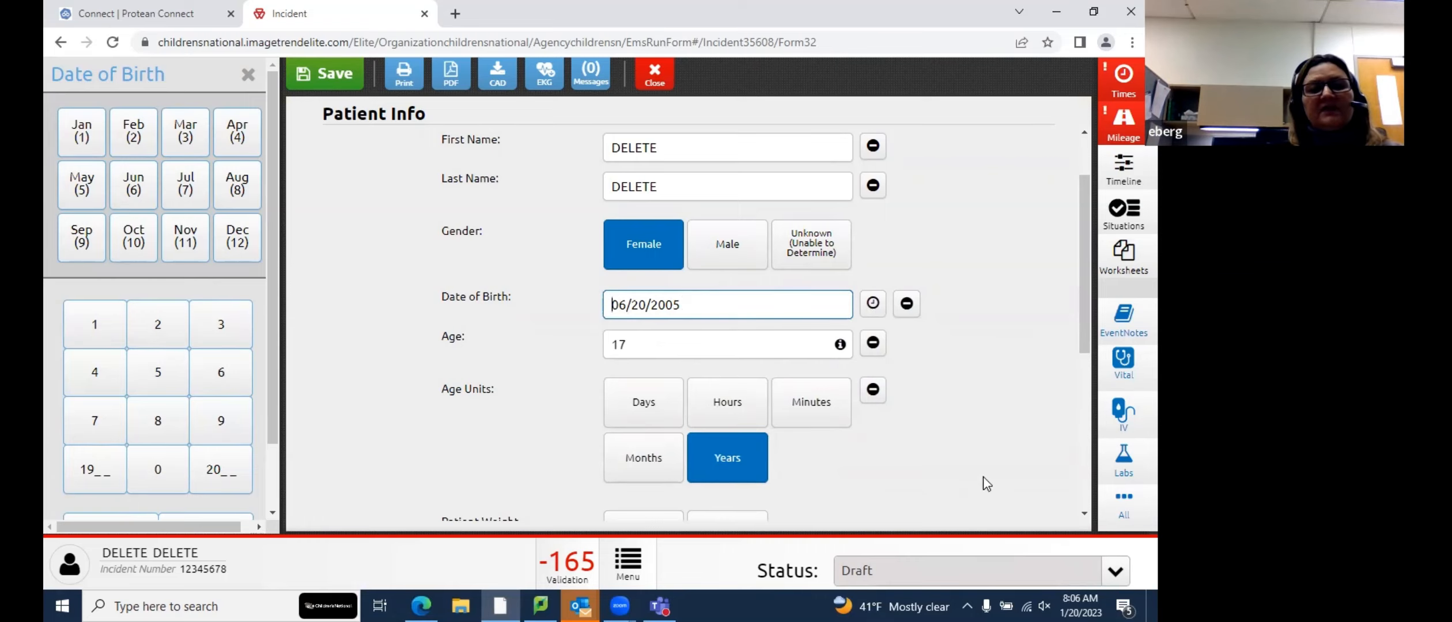
click(924, 427)
Set the Patient Weight to 145 lbs
scroll(926, 416, down, 3)
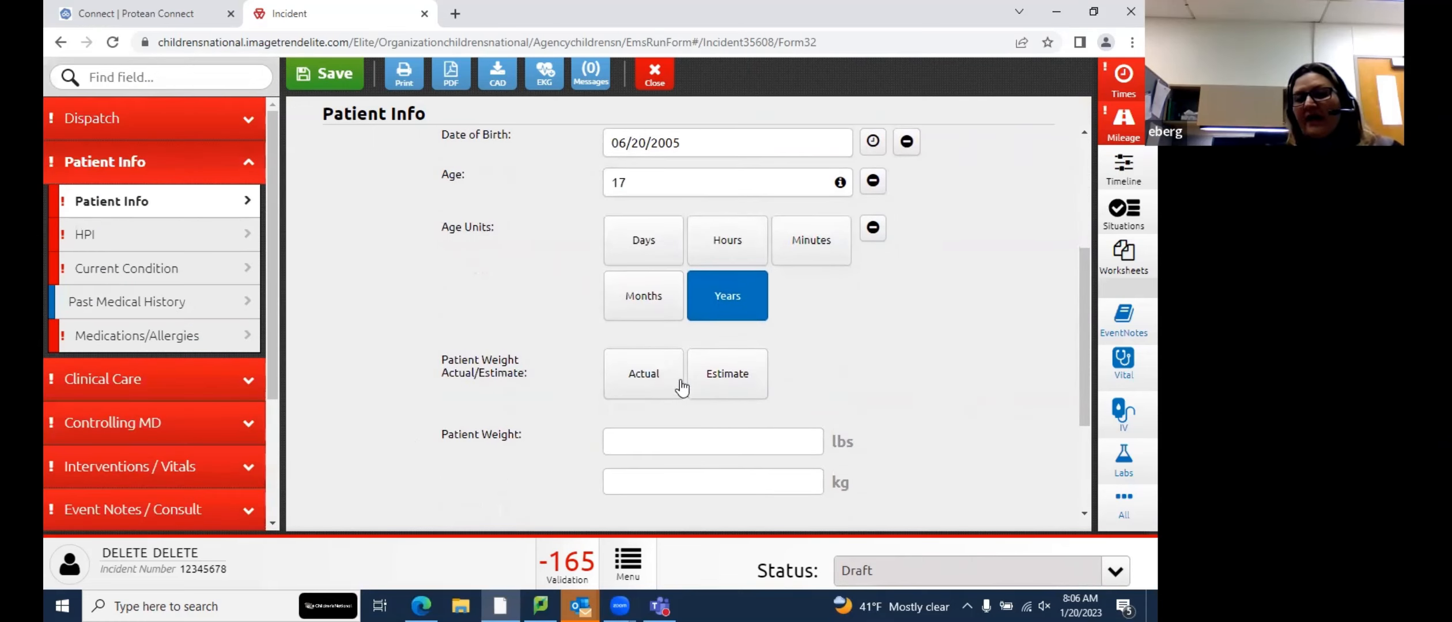
click(769, 442)
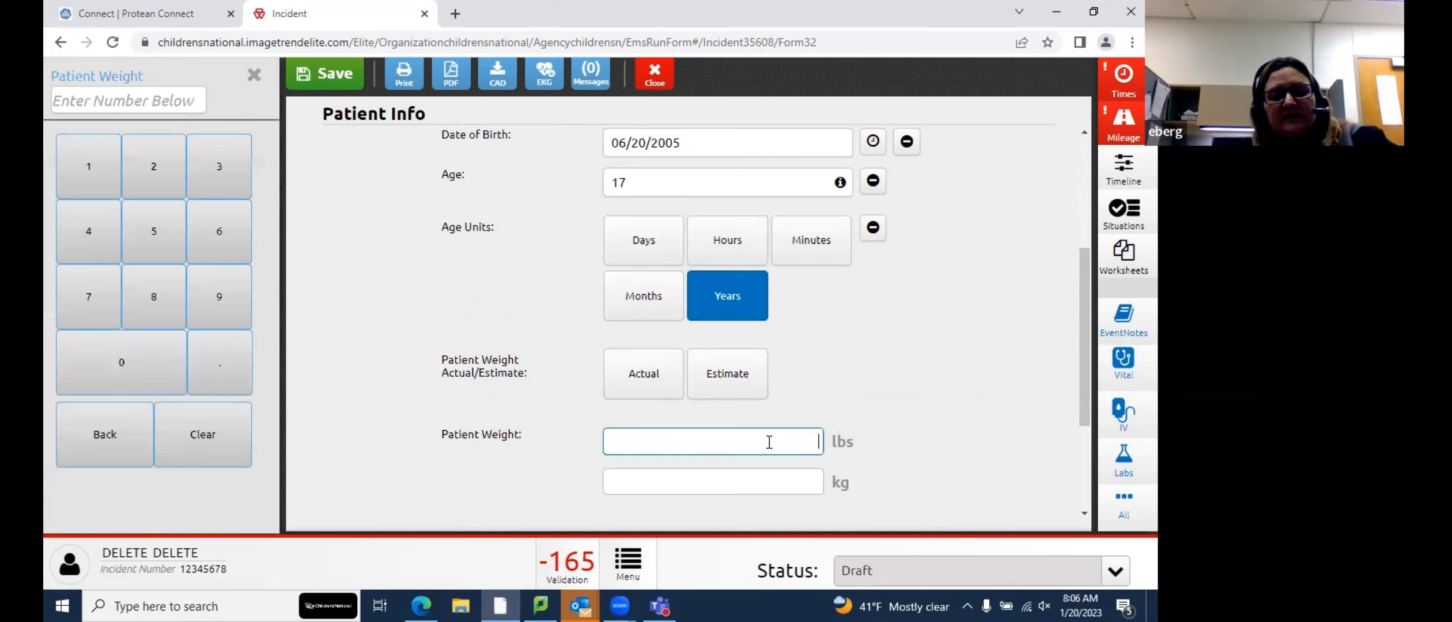
text(145)
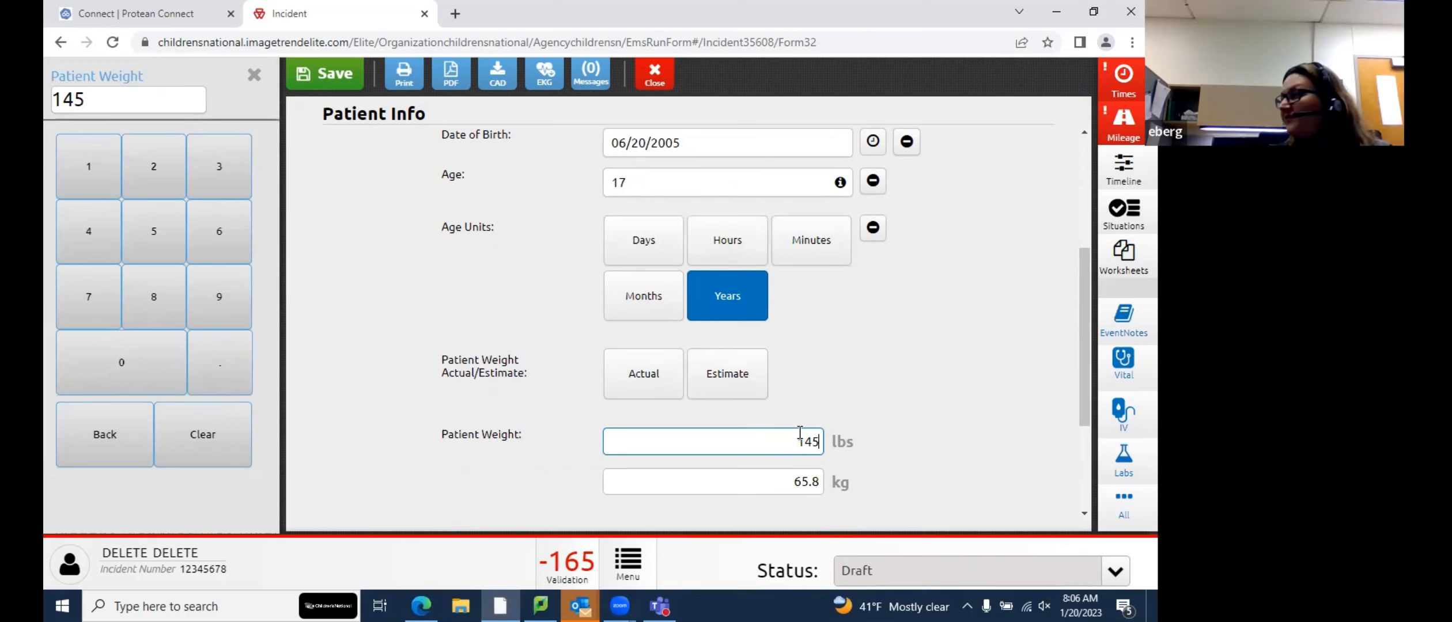
click(939, 441)
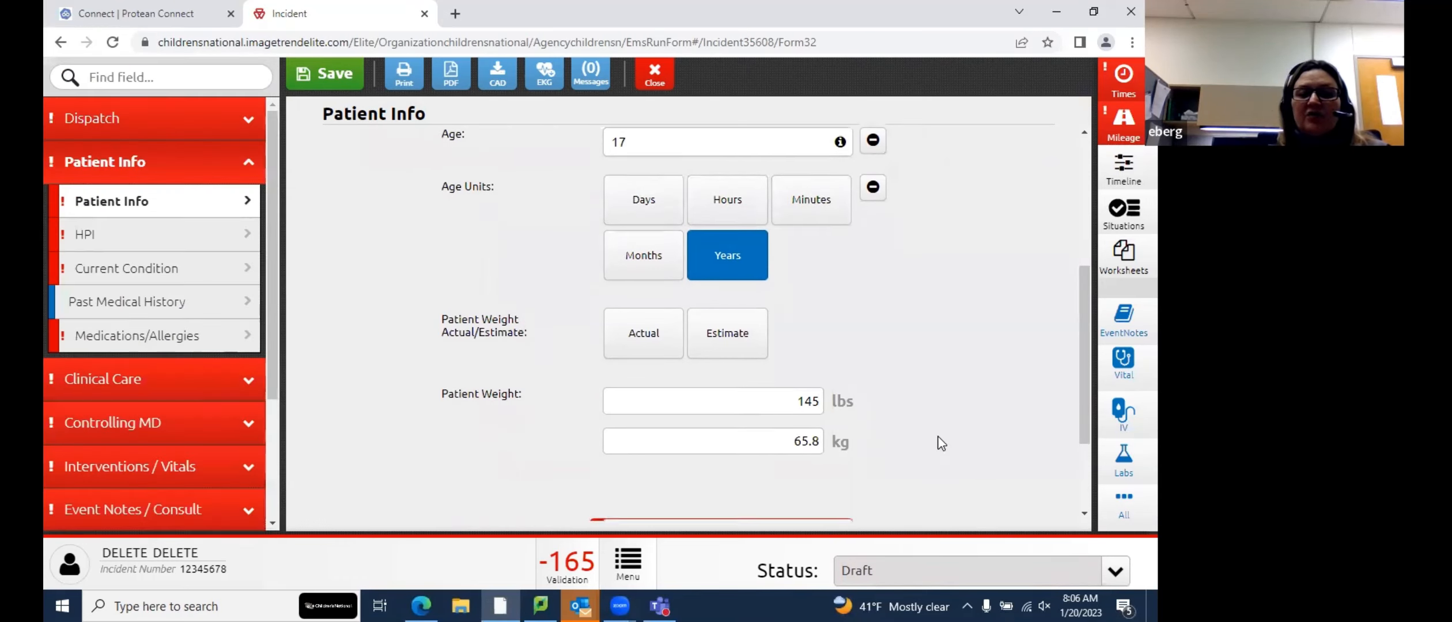
Fill in the patient's medical record number and account number
scroll(941, 443, down, 3)
click(792, 392)
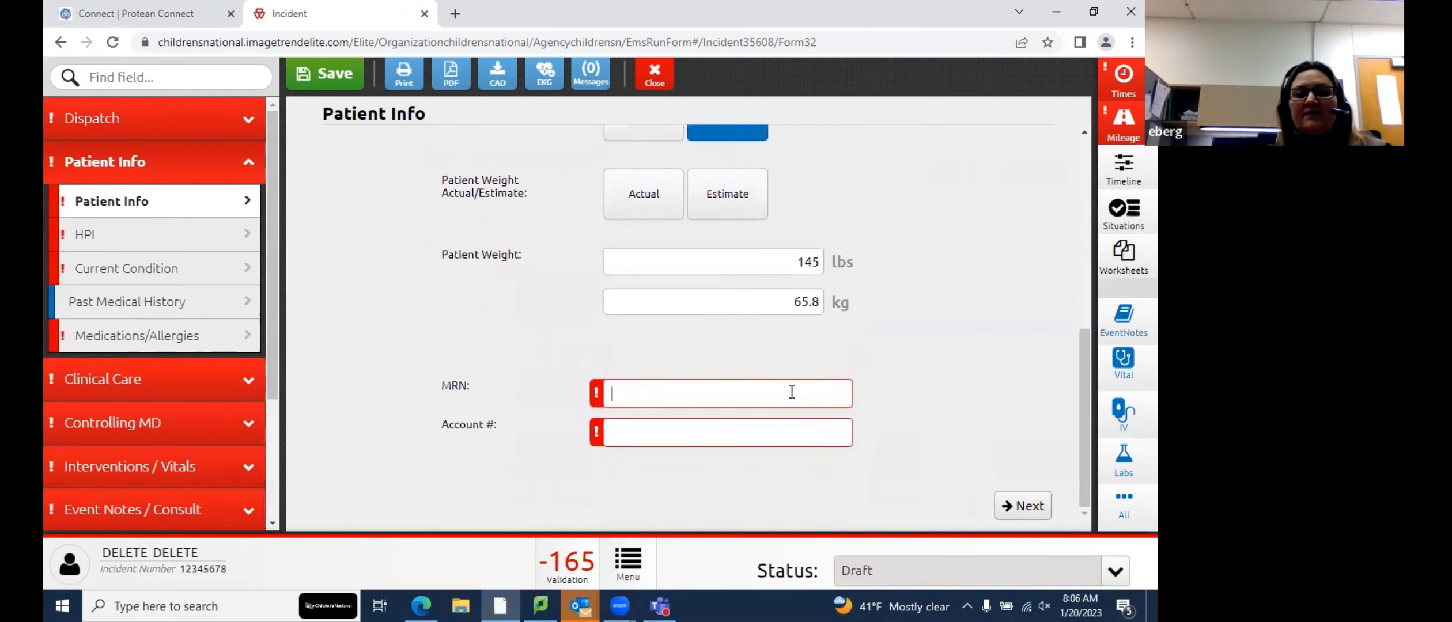
text(123456789)
click(726, 427)
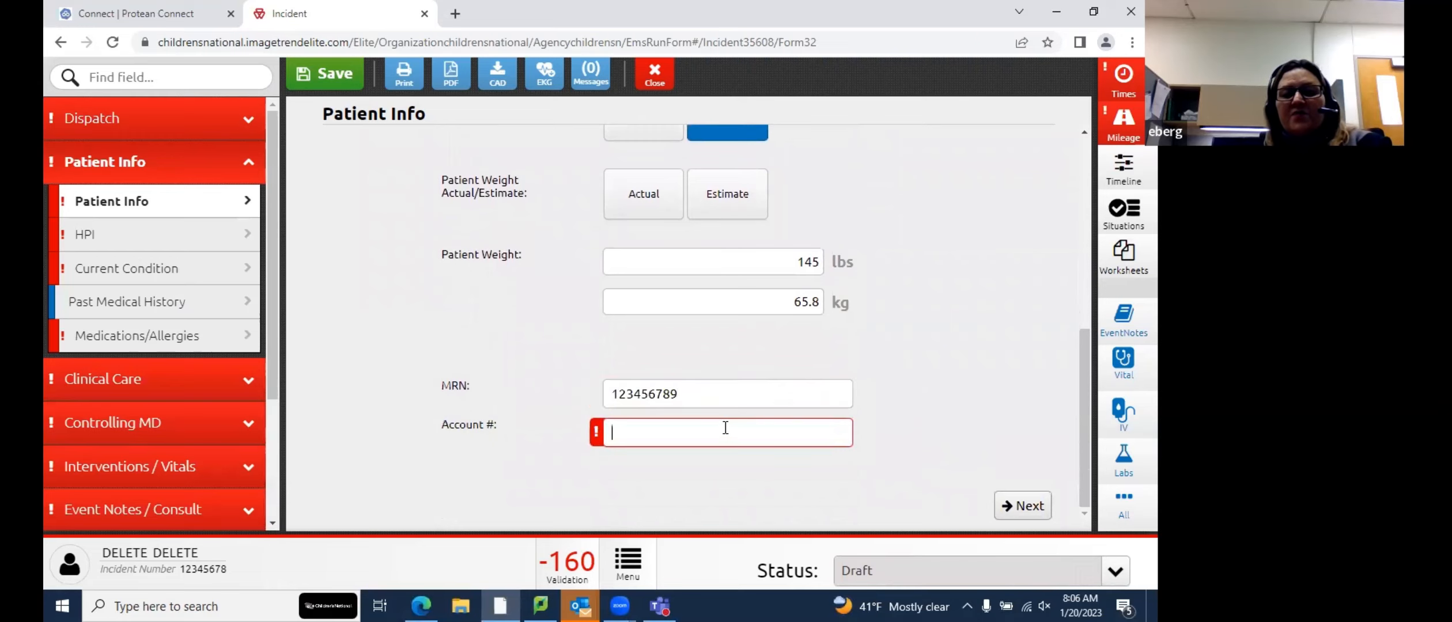
text(123456789)
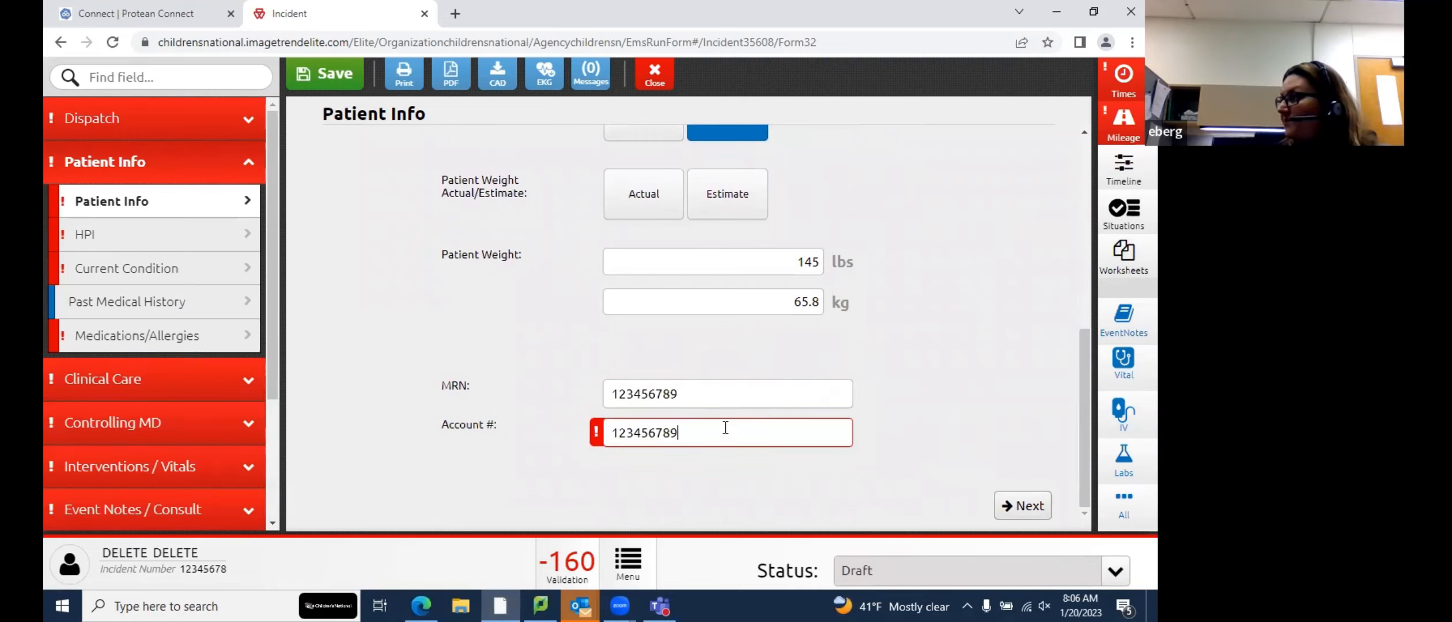
Continue to the HPI section and begin the narrative with "who are you; 17 y female hx of" followed by X placeholders and a line break
click(1022, 506)
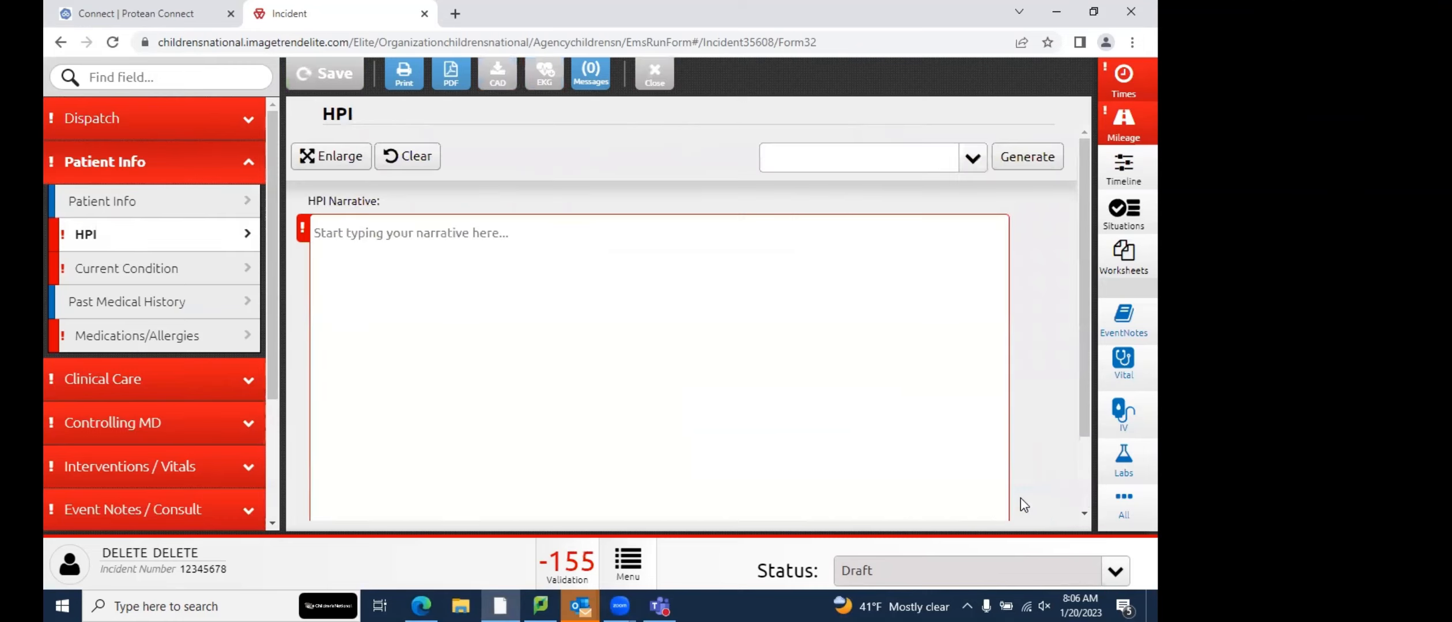
click(486, 238)
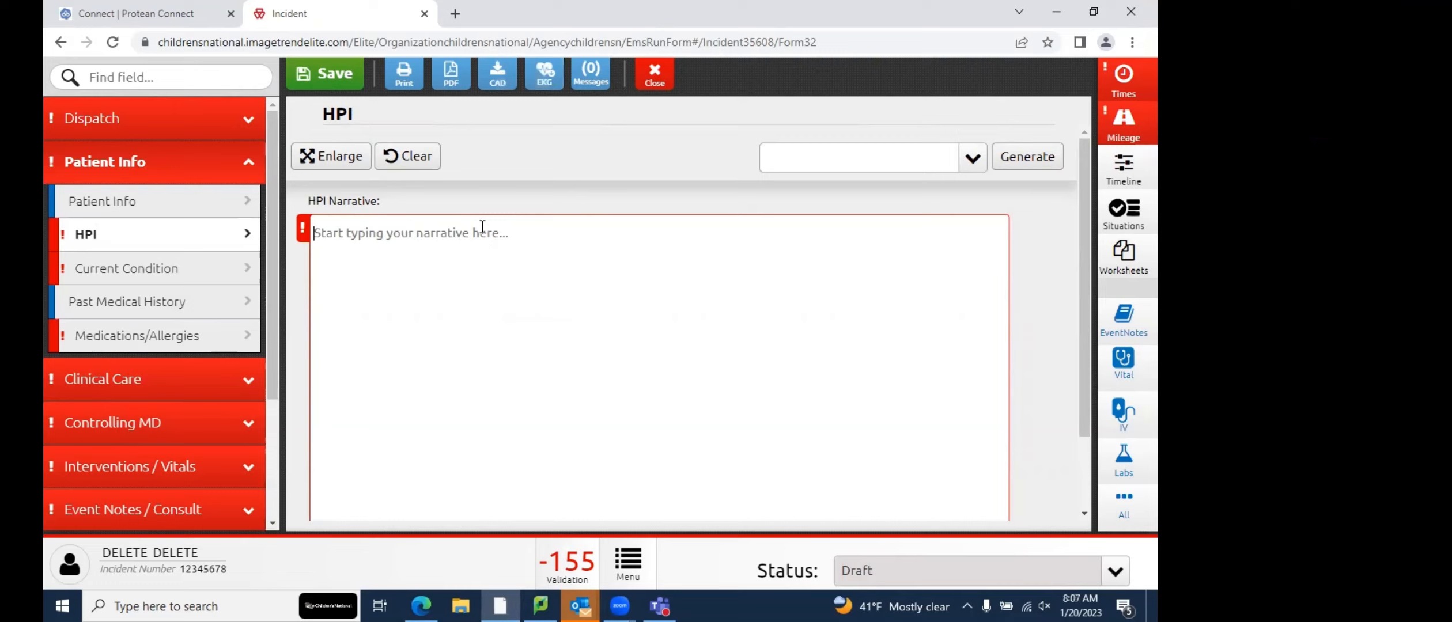
text(who are)
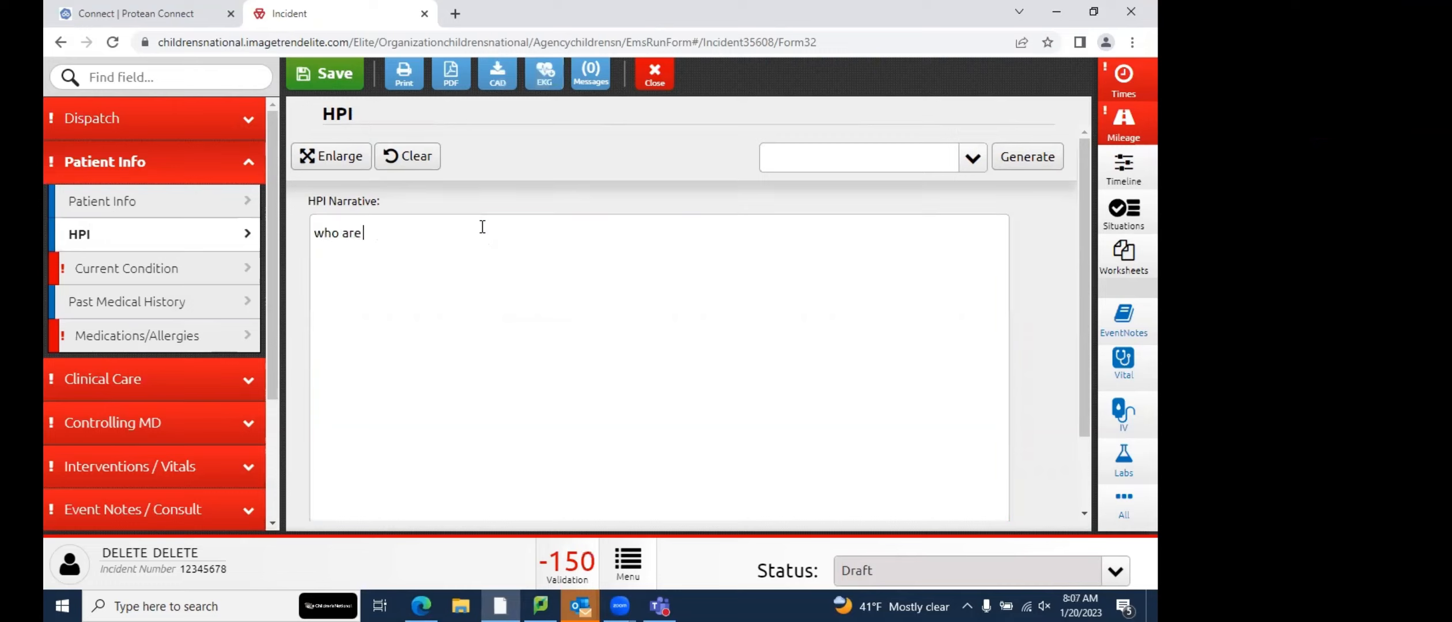
text( you)
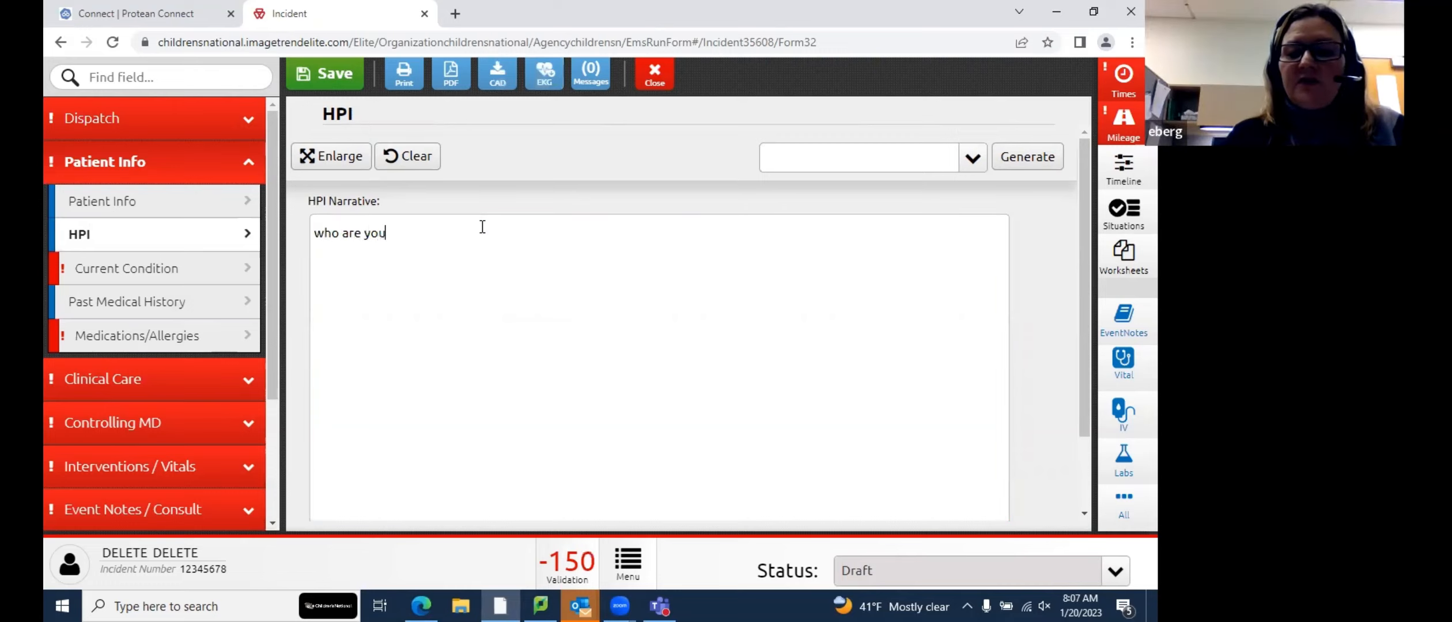
text(; 4)
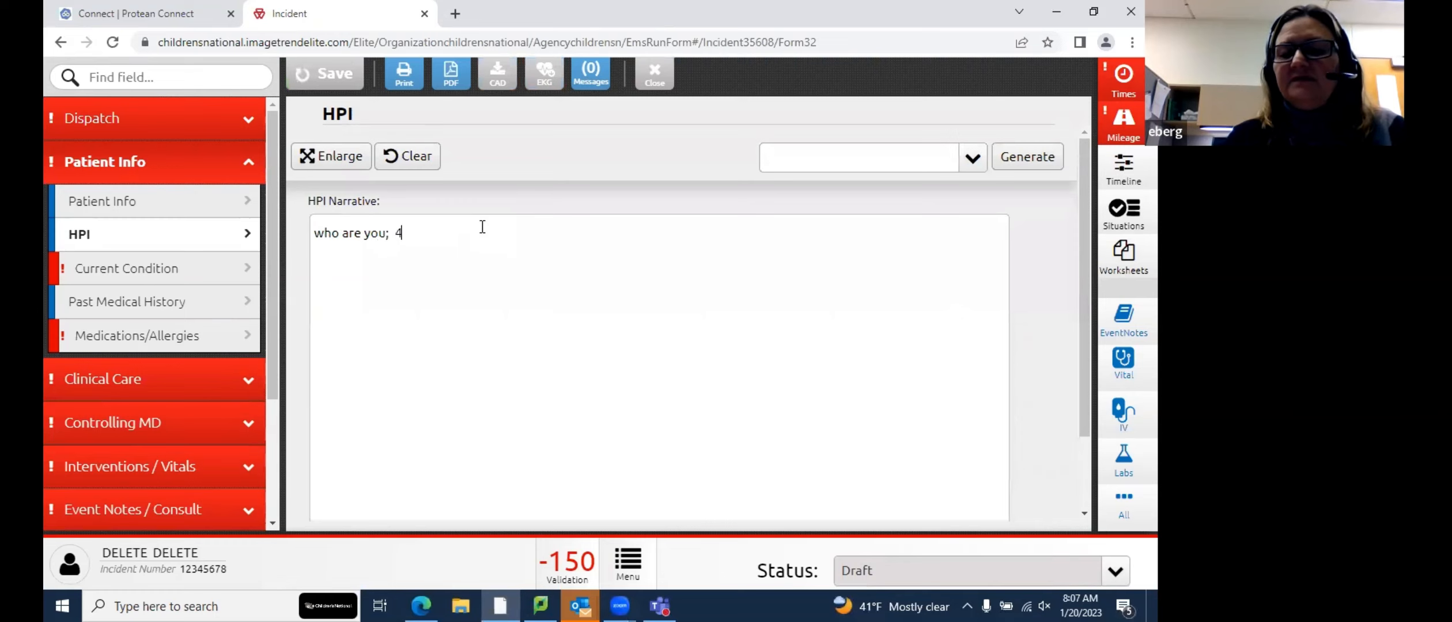
key(BackSpace)
text(17 y fe)
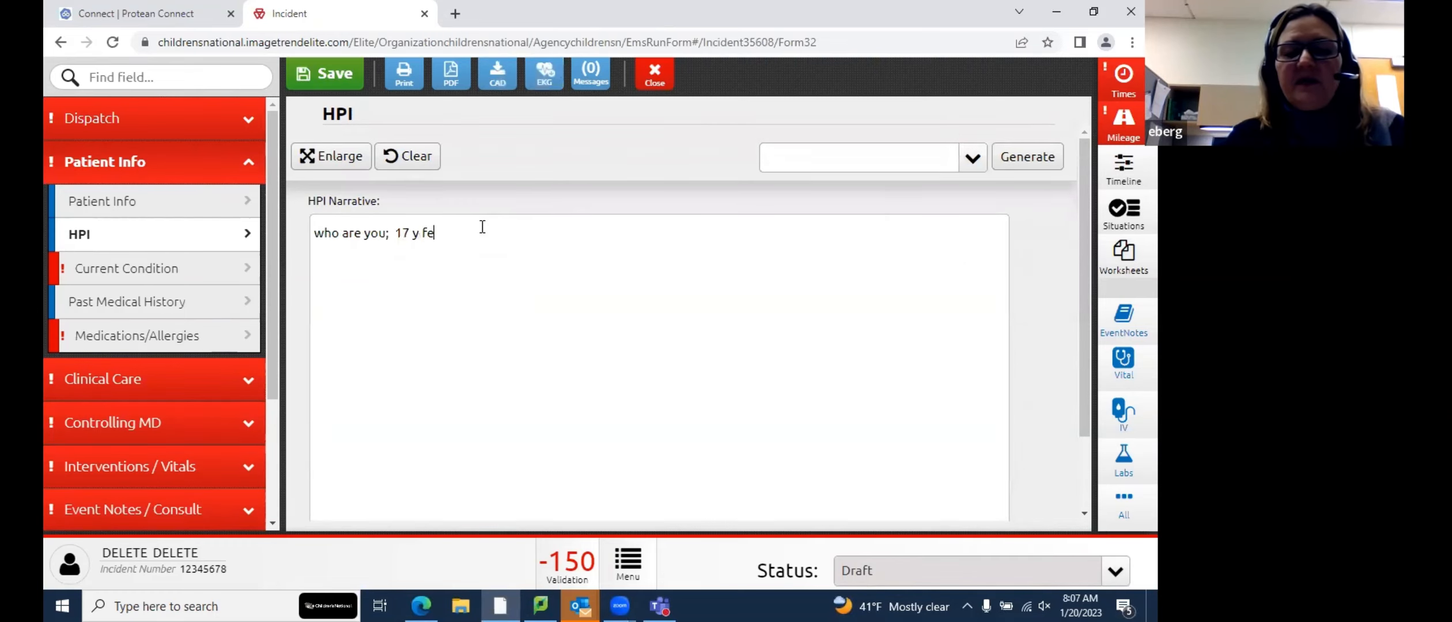
text(male hx)
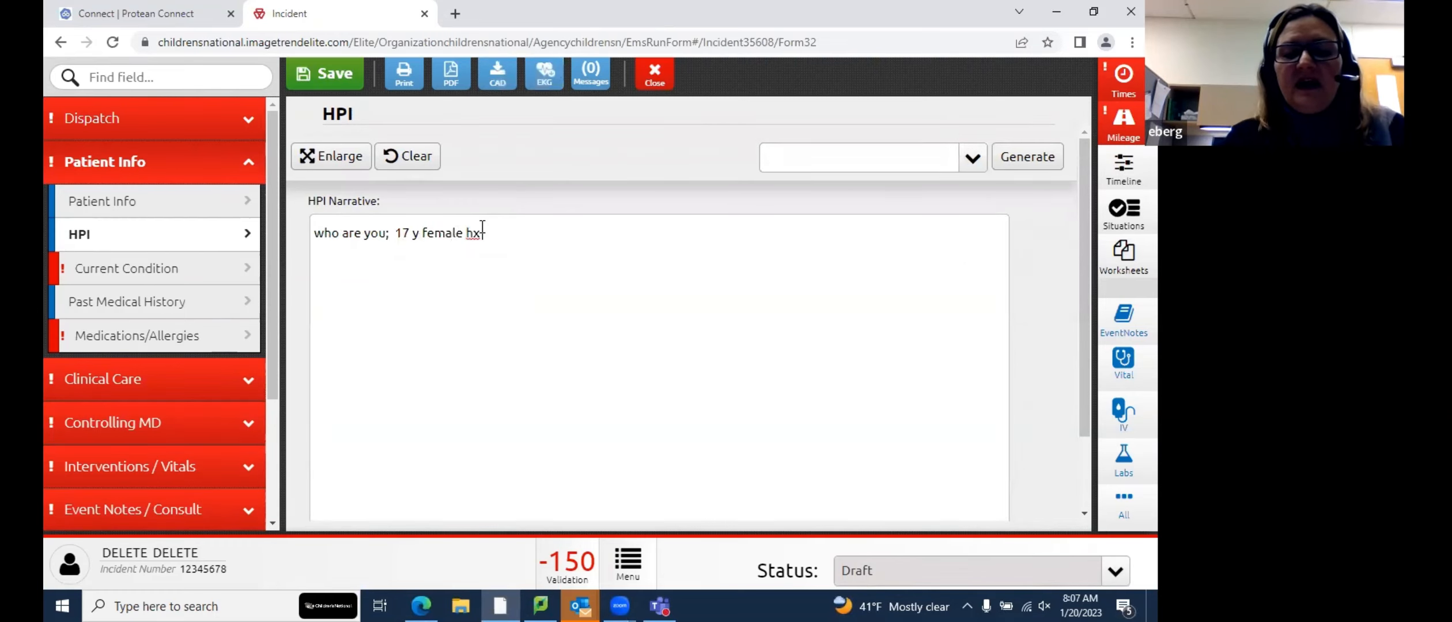
text( ofXXXXXXXXXXXXXXX)
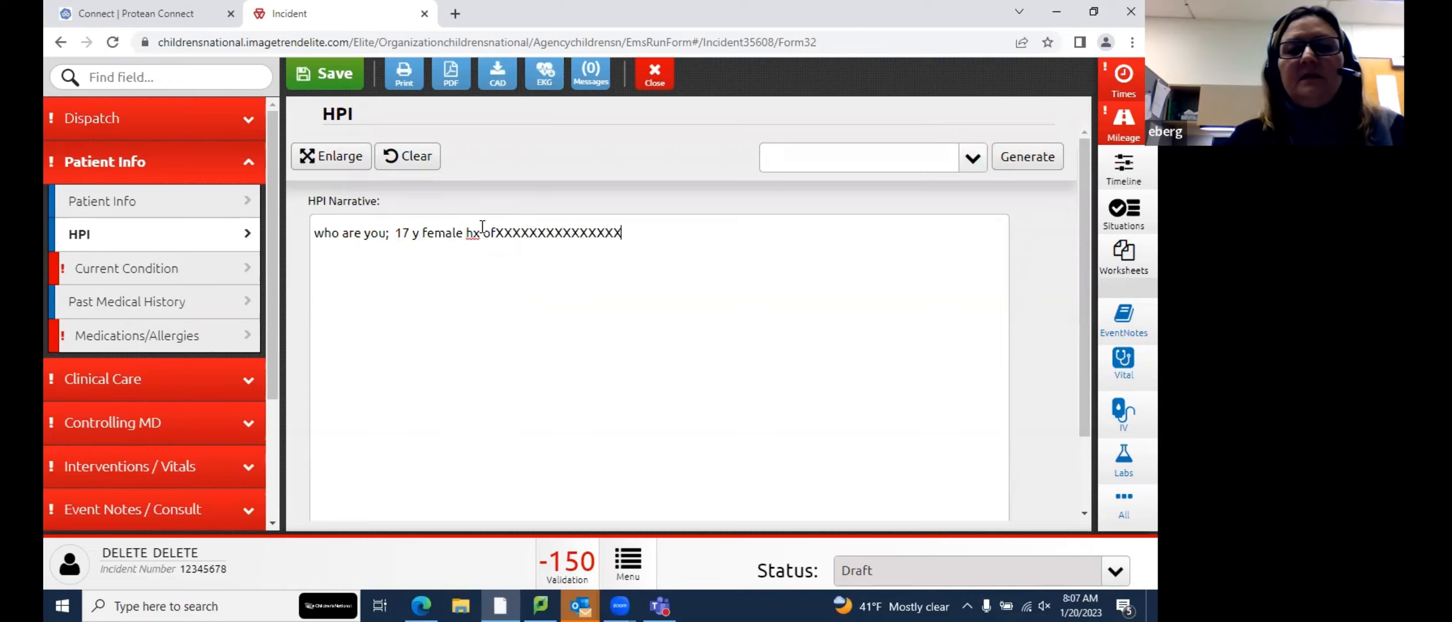
key(Return)
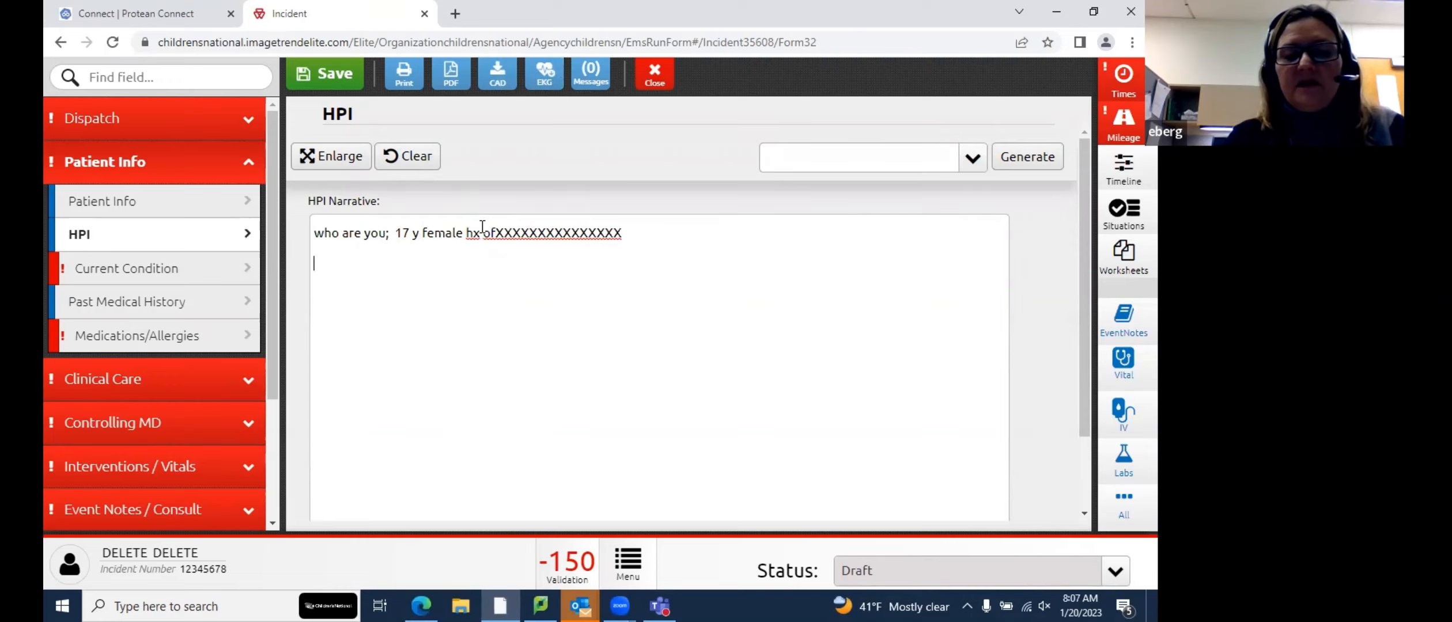
text(c/oX)
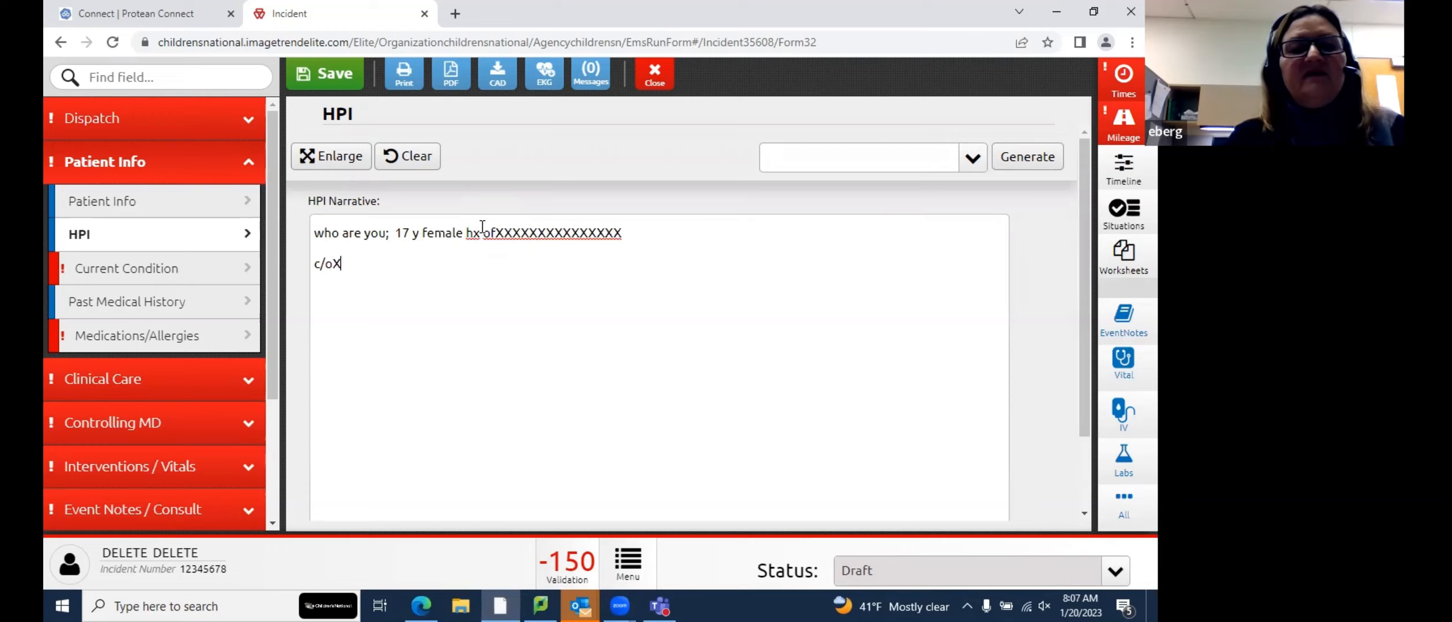
text(XXXXXXXXXXXXXXXXXx for)
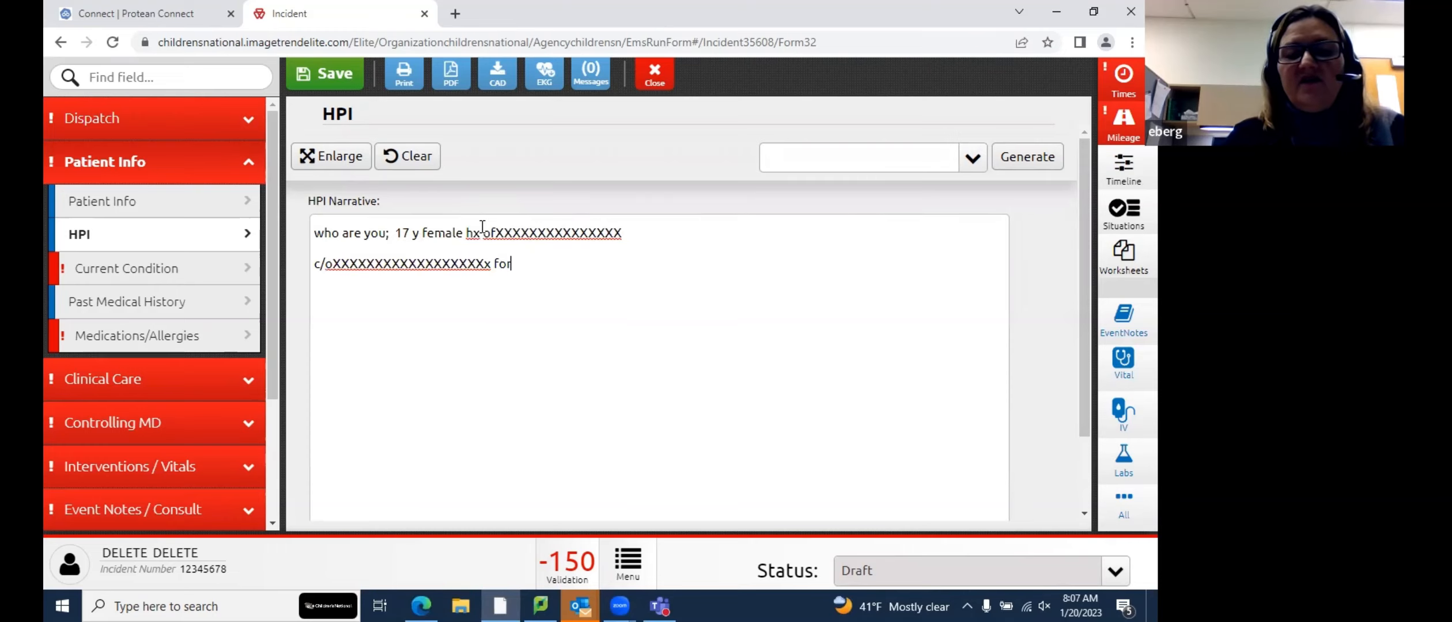
text(how long)
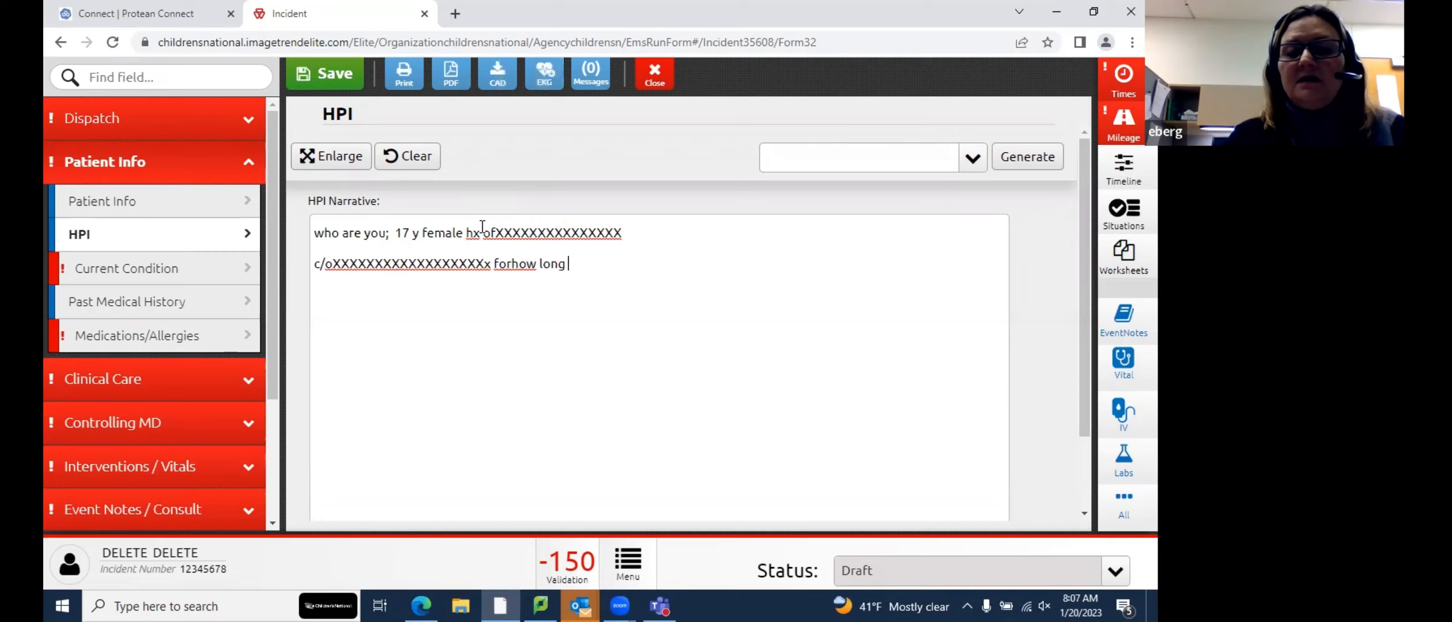
key(BackSpace)
key(BackSpace)
key(BackSpace)
key(BackSpace)
key(BackSpace)
key(BackSpace)
key(BackSpace)
key(BackSpace)
key(BackSpace)
key(BackSpace)
key(BackSpace)
key(BackSpace)
key(BackSpace)
key(BackSpace)
key(BackSpace)
key(BackSpace)
key(BackSpace)
key(BackSpace)
key(BackSpace)
key(BackSpace)
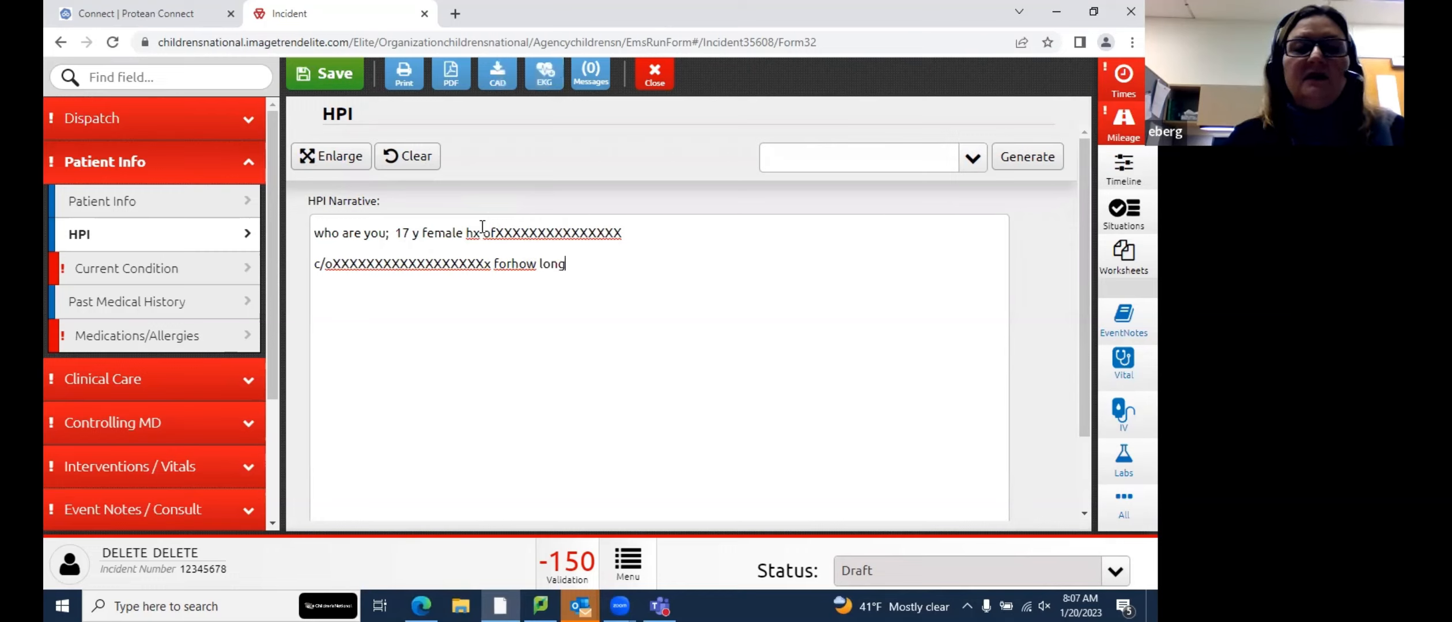
key(BackSpace)
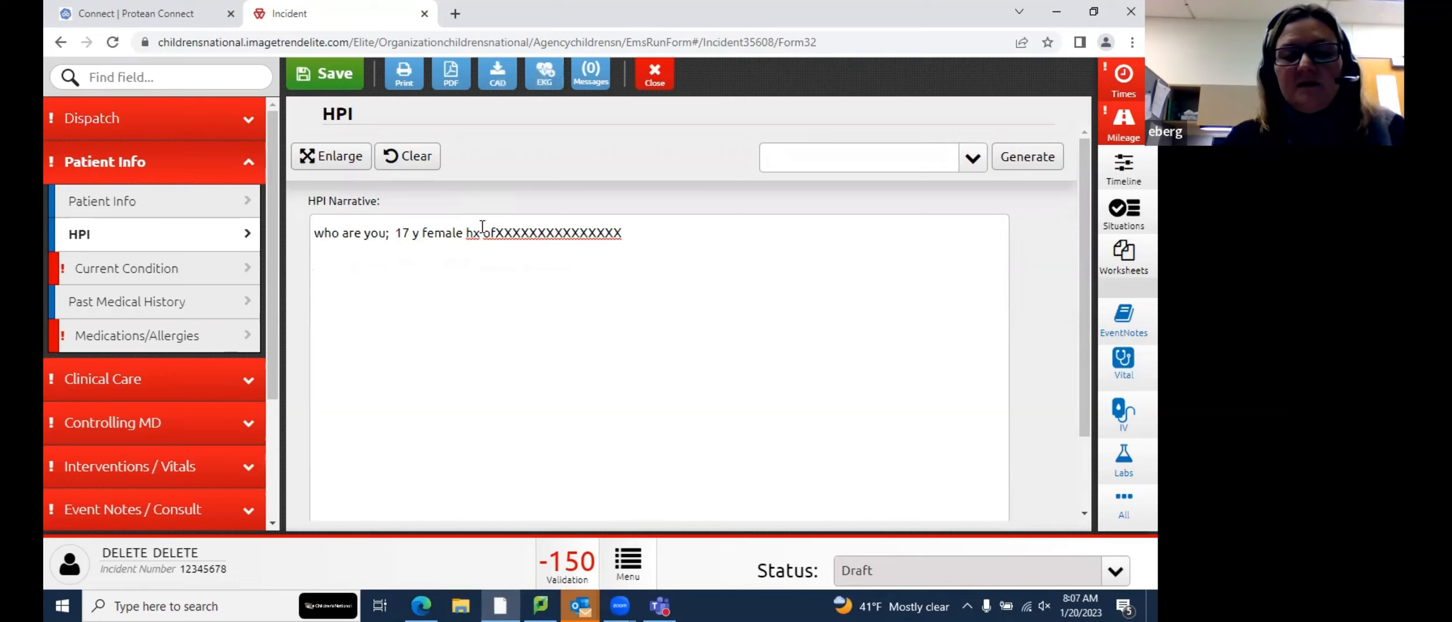
Add the line "Why did you think you were sick" with X placeholders to the HPI narrative
text(Why did)
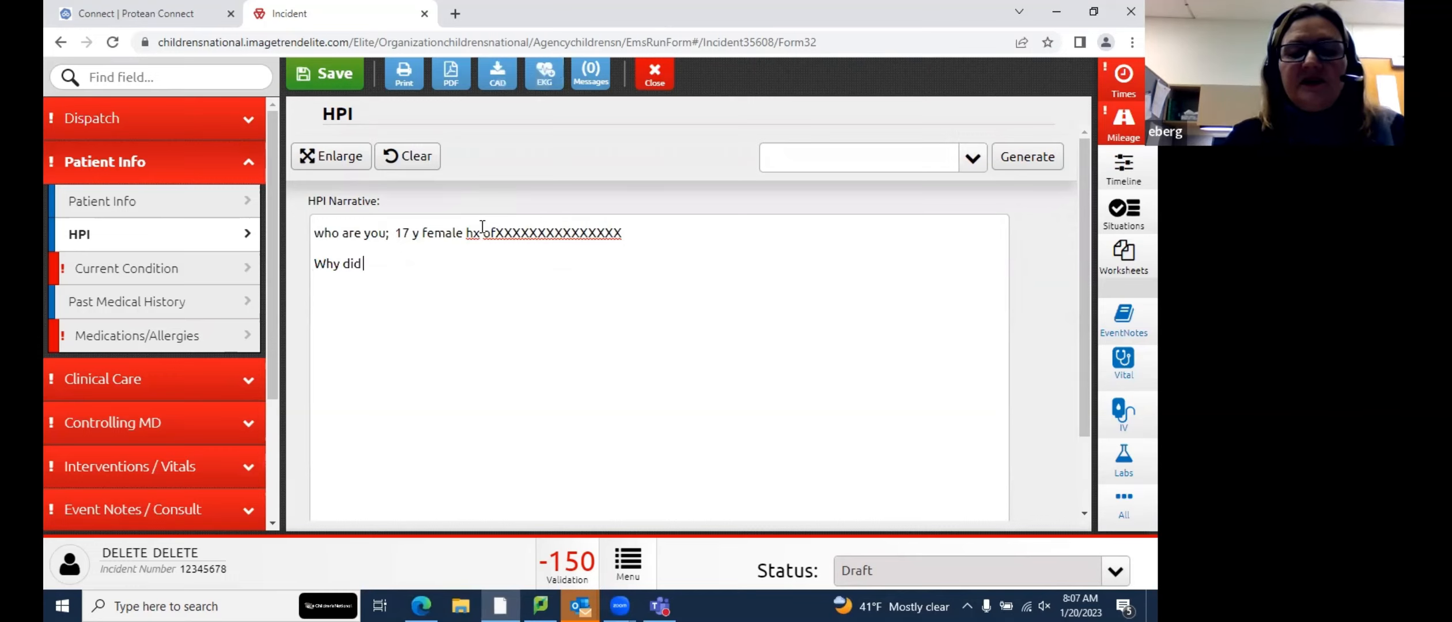
text( you think )
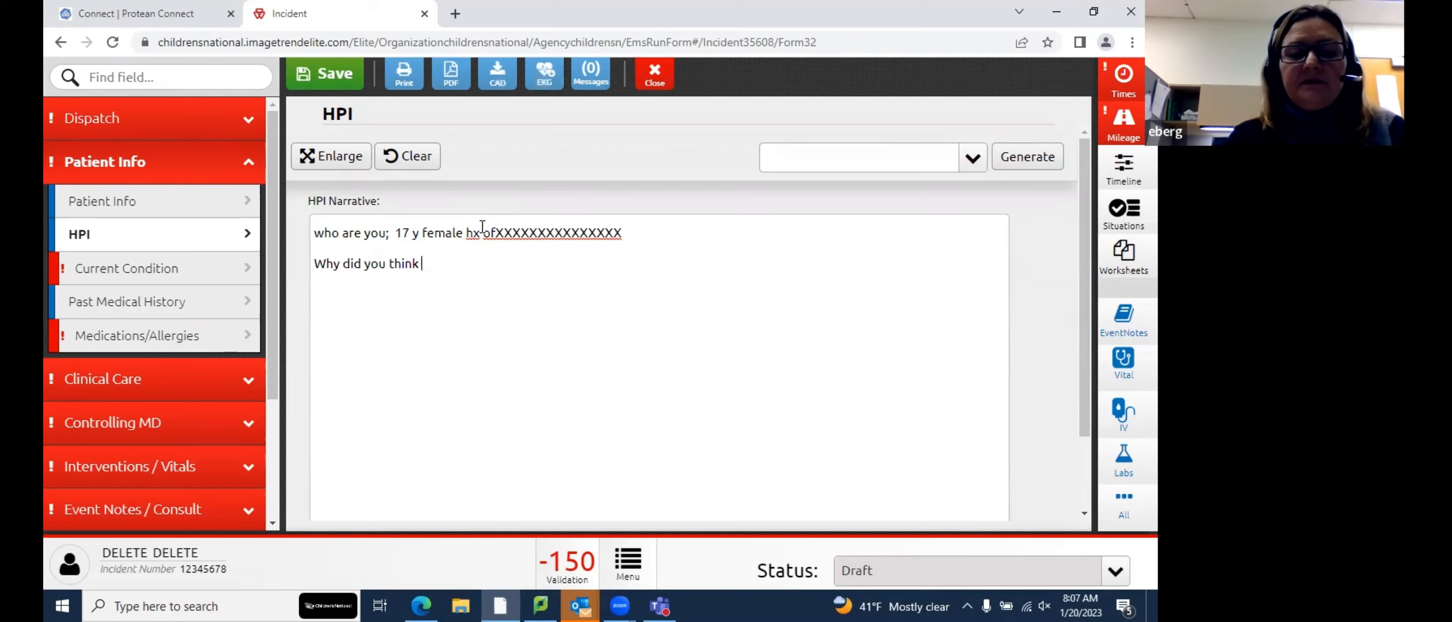
text(you were )
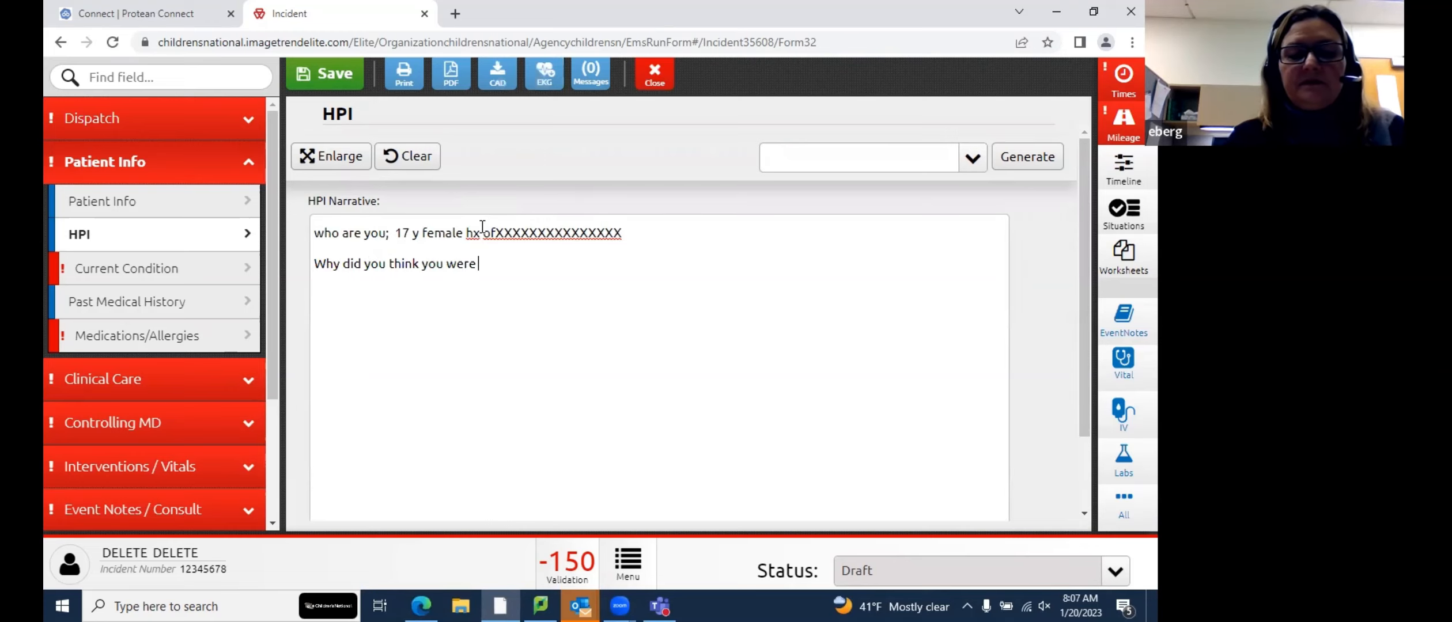
text(sickXXXXXXXXXXXXXXXXXxxx)
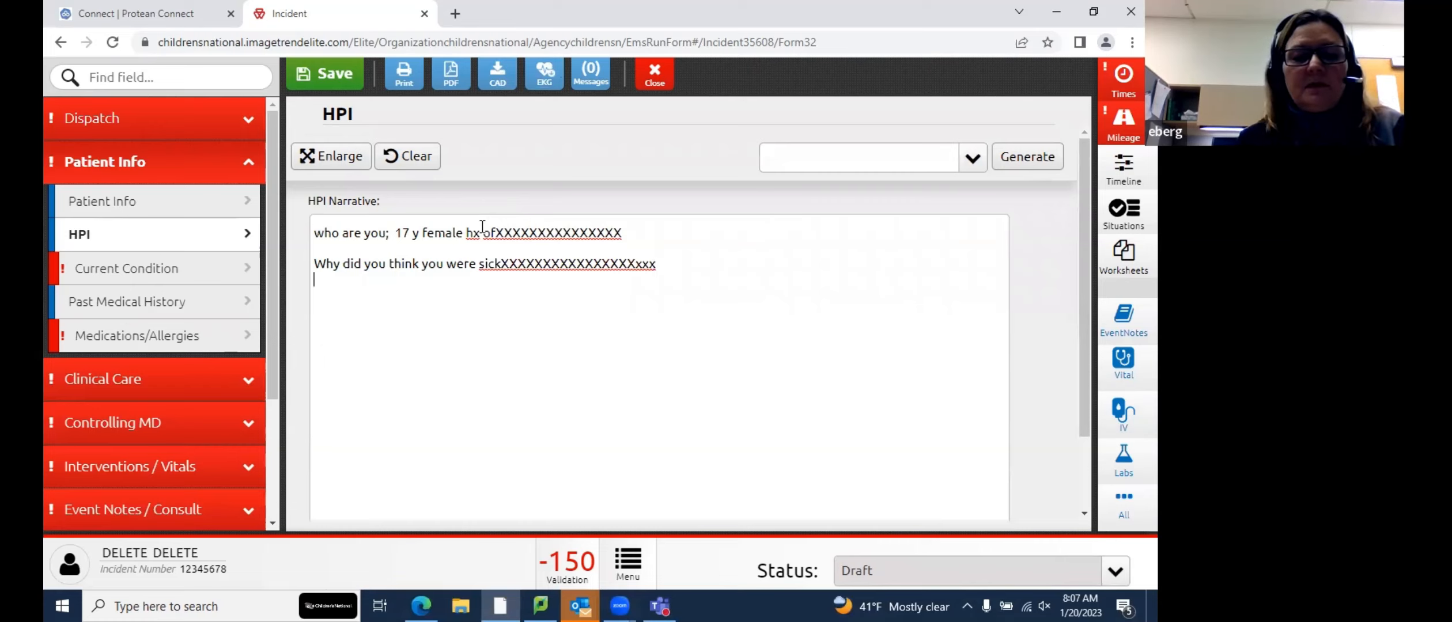
Add the line "What did you do at home?" with X placeholders below it in the HPI narrative
text(What did y)
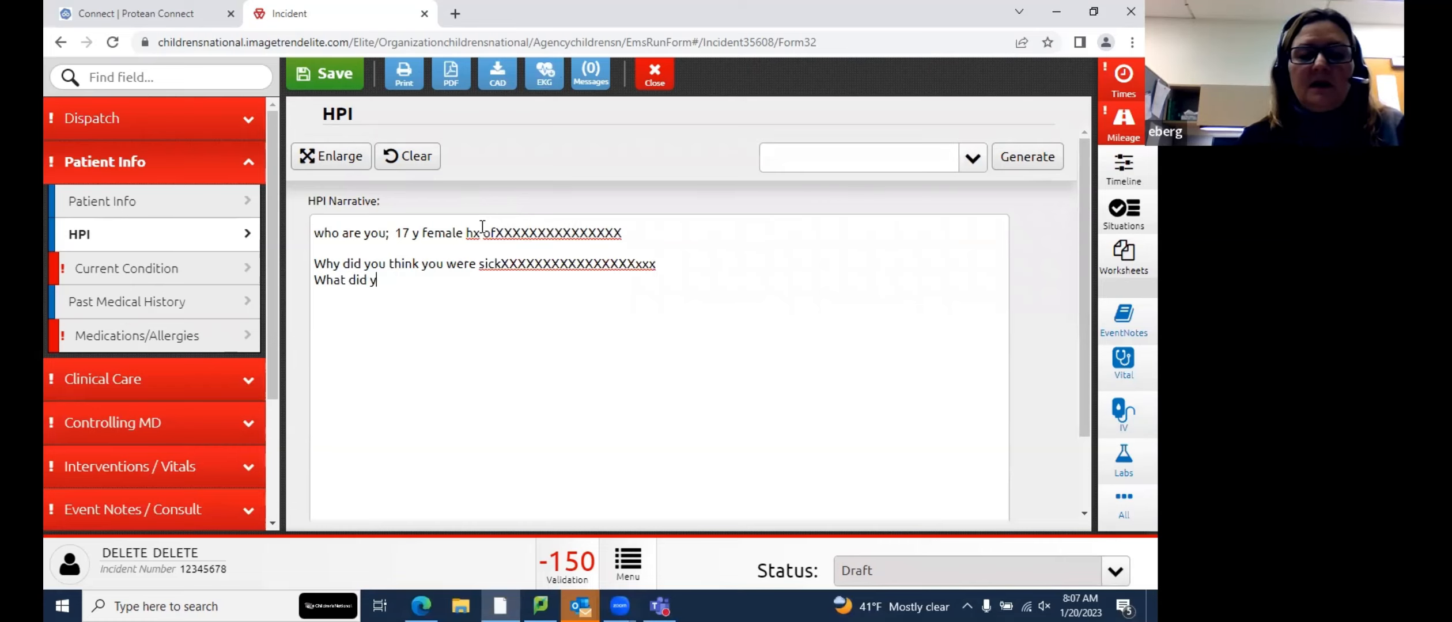
text(ou do at ho)
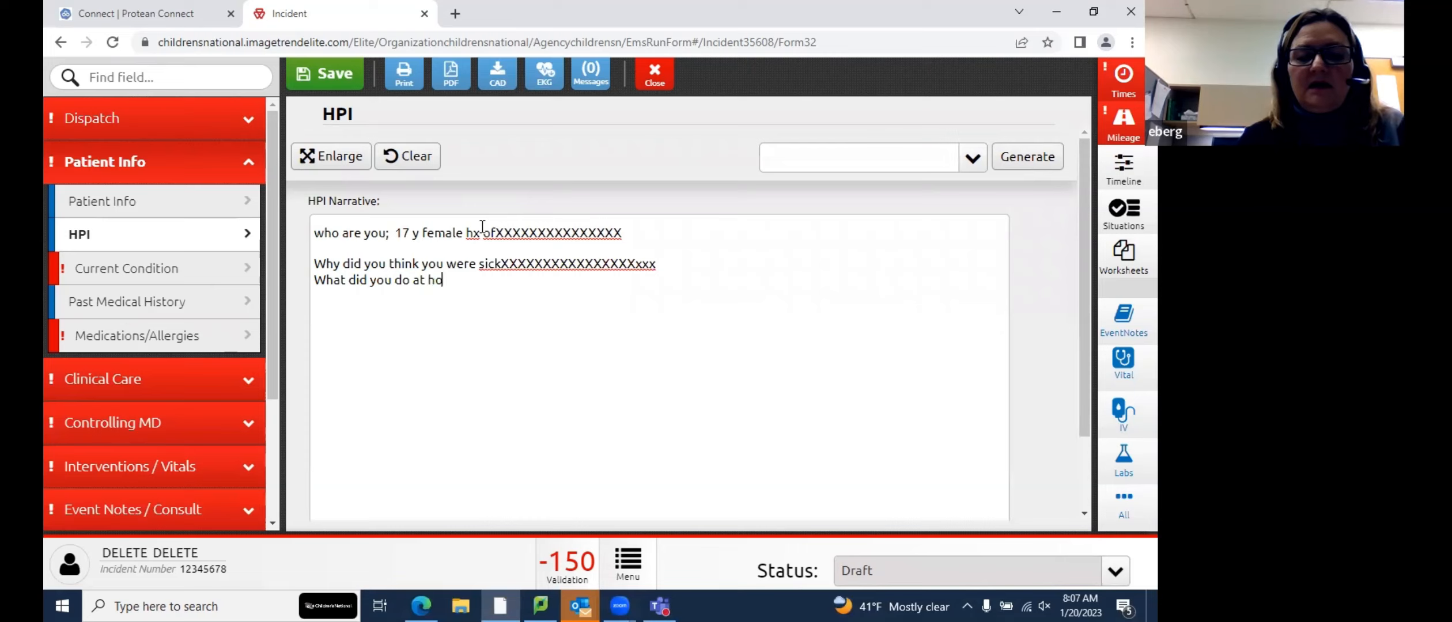
text(me?)
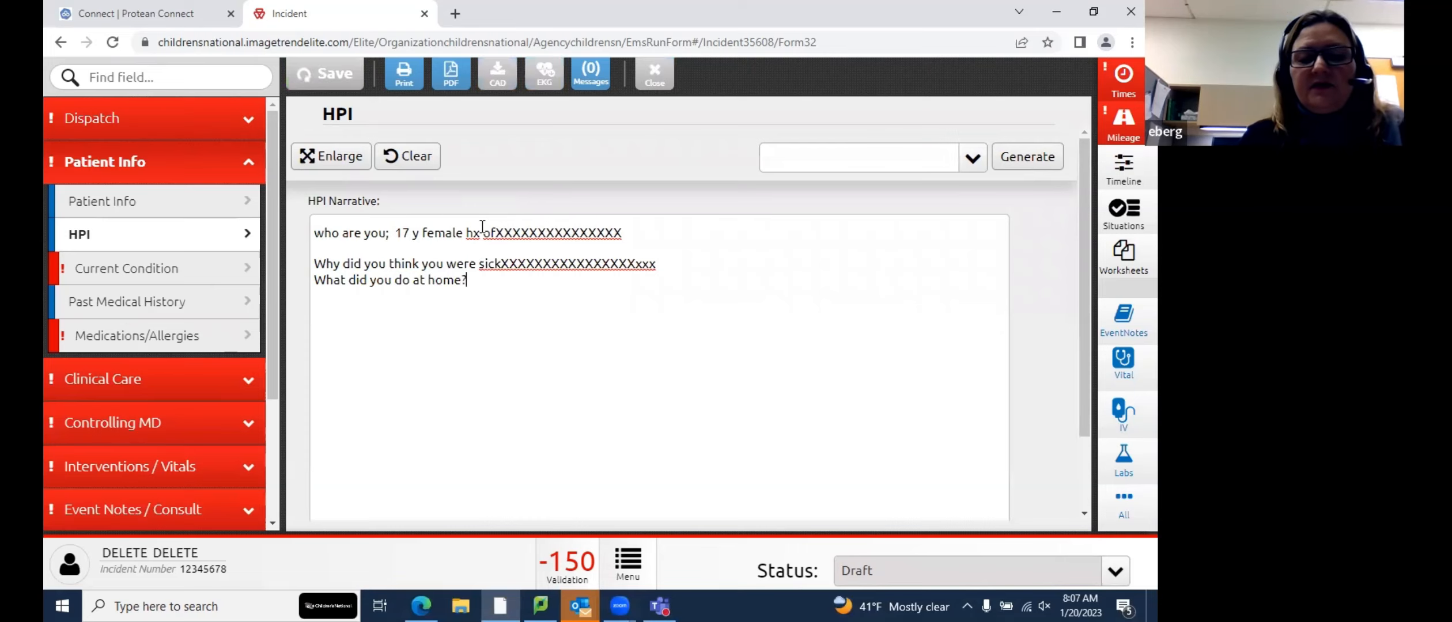
text(XXXXXXXXXXXXXXXXXXXxx)
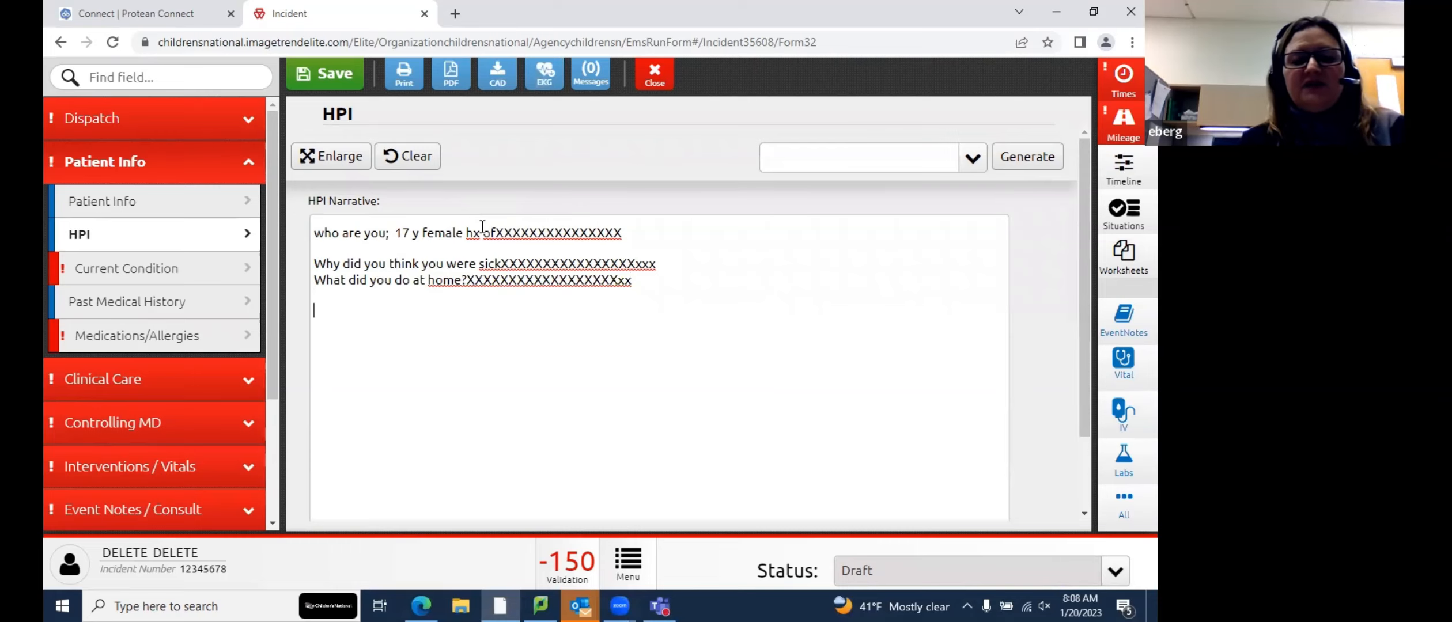
Add the line "Why does the other hosopitaqql think you are sick?" followed by X placeholders to the HPI narrative
text(Why do)
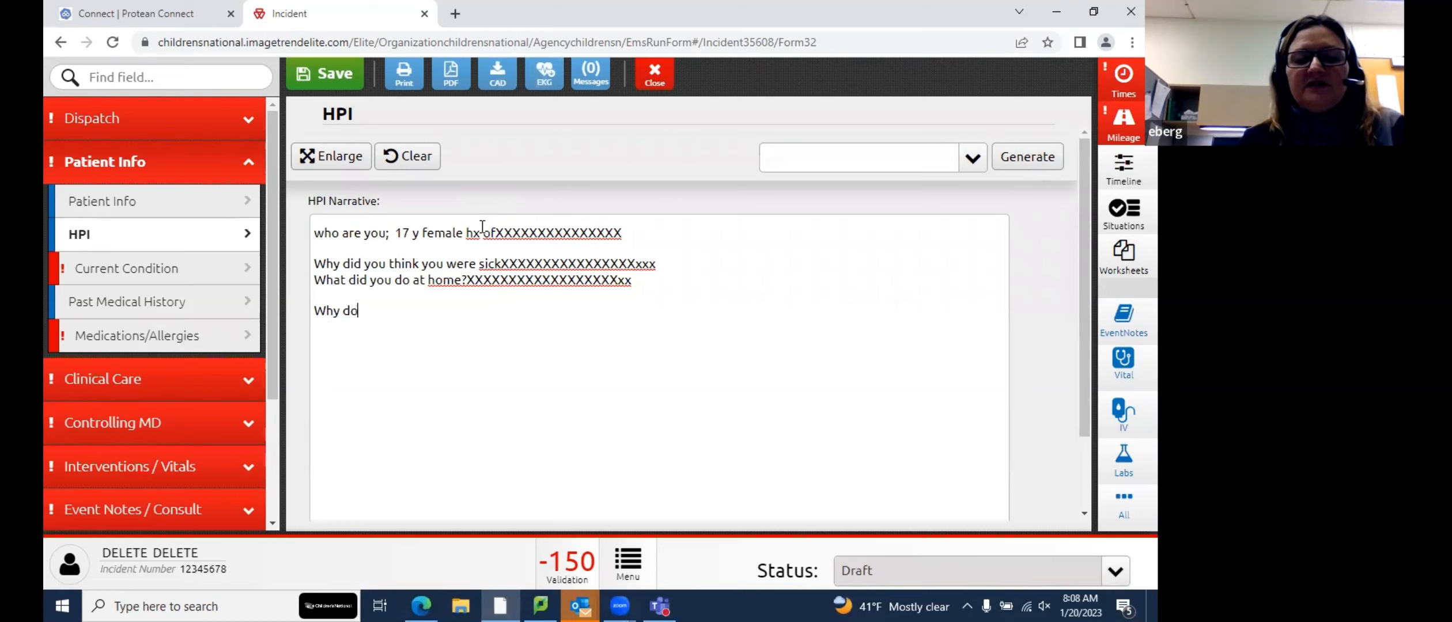
text(es the othe)
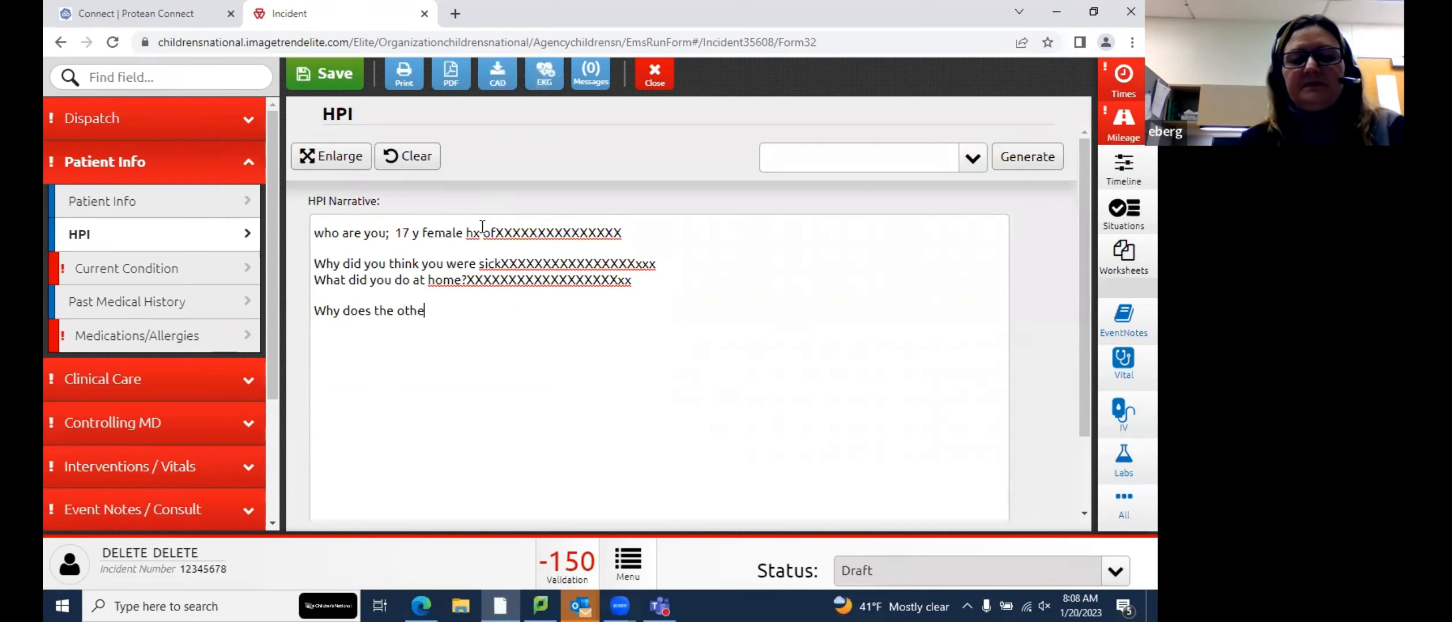
text(r hosopit)
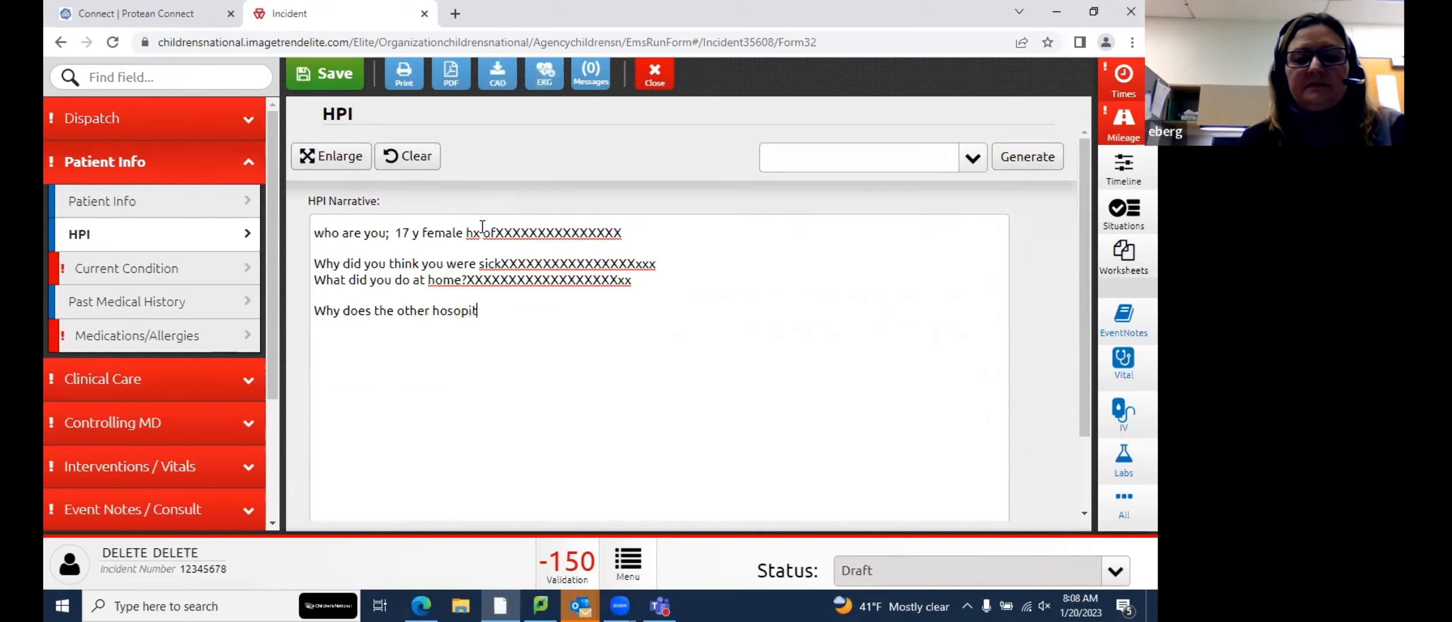
text(aqql thimk)
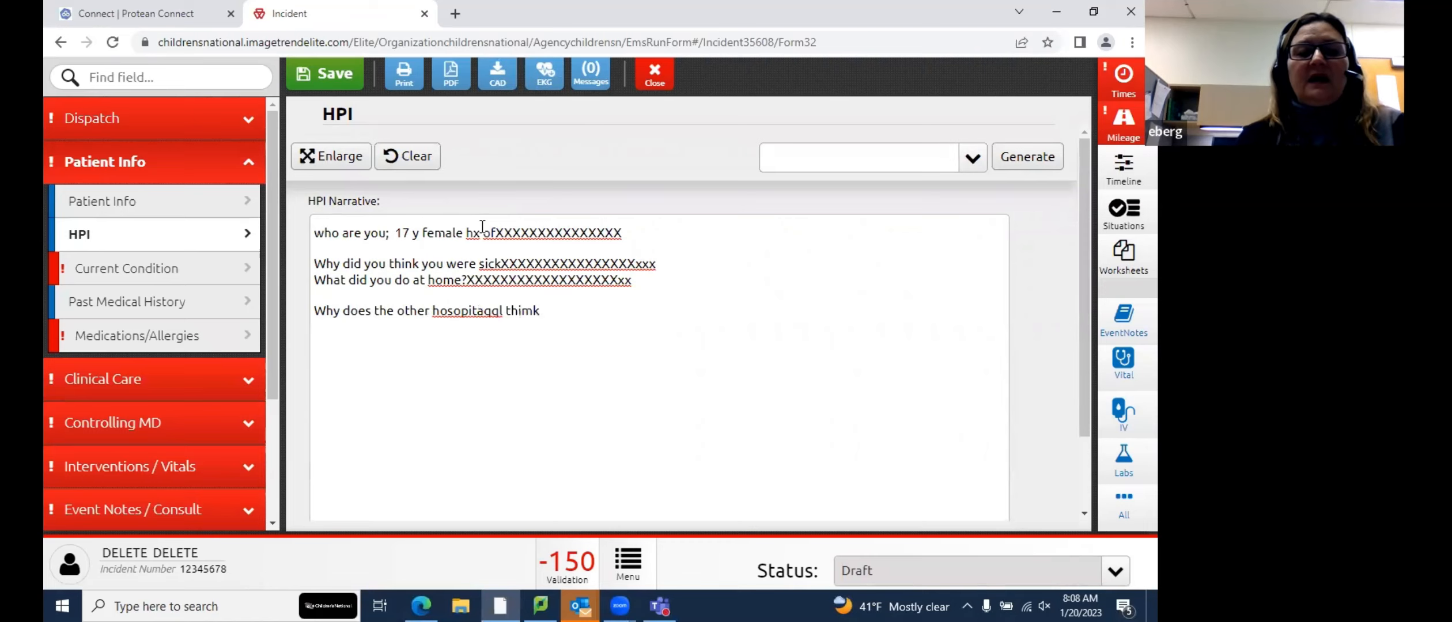
key(BackSpace)
key(BackSpace)
text(nk)
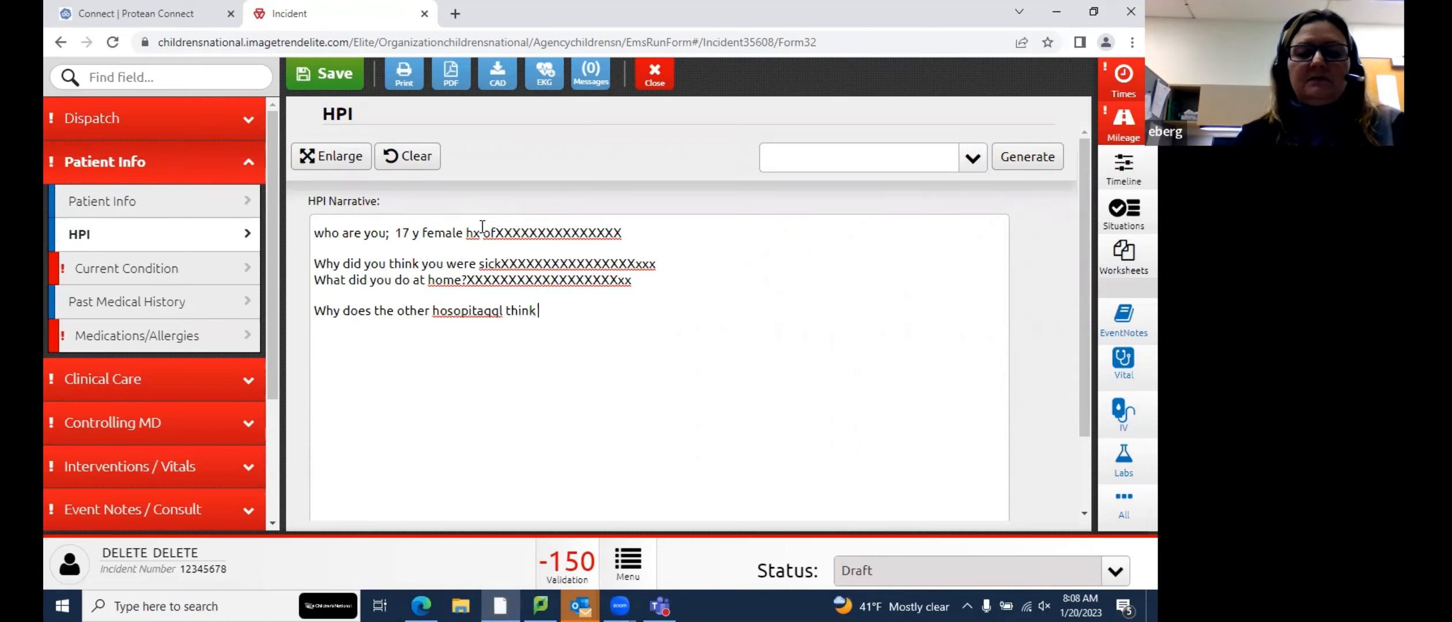
text( you are)
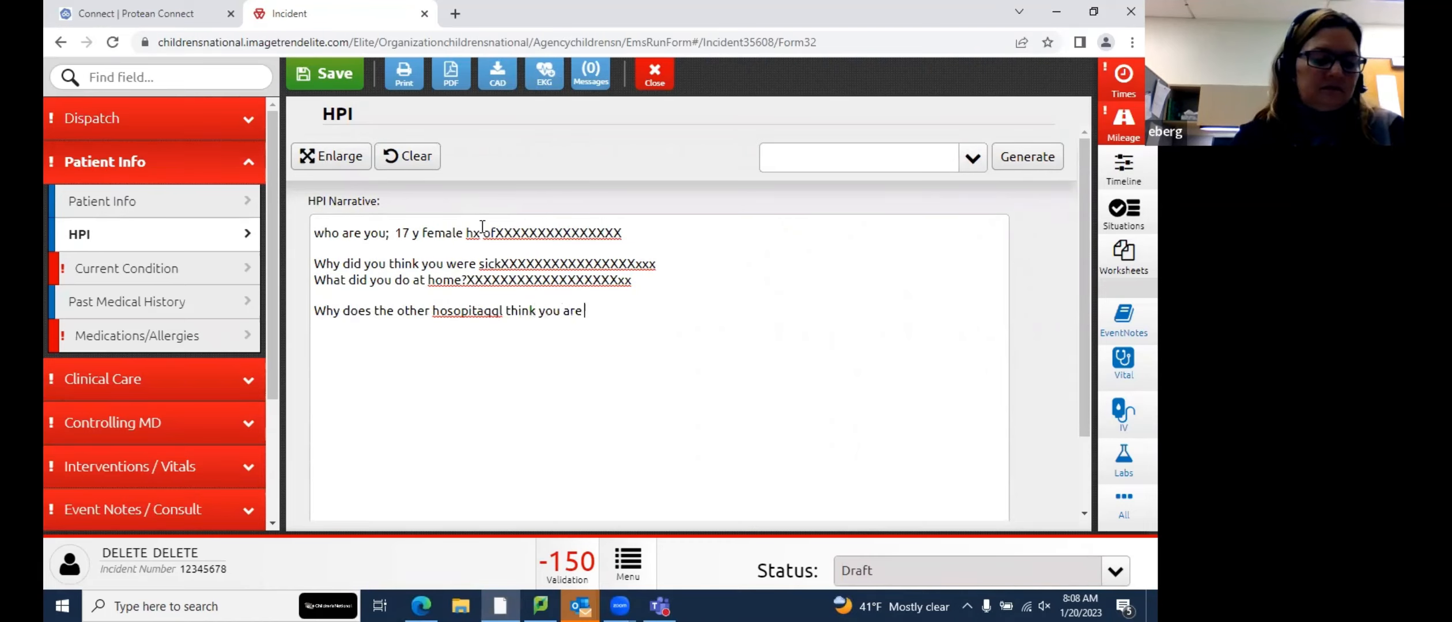
text( sick?)
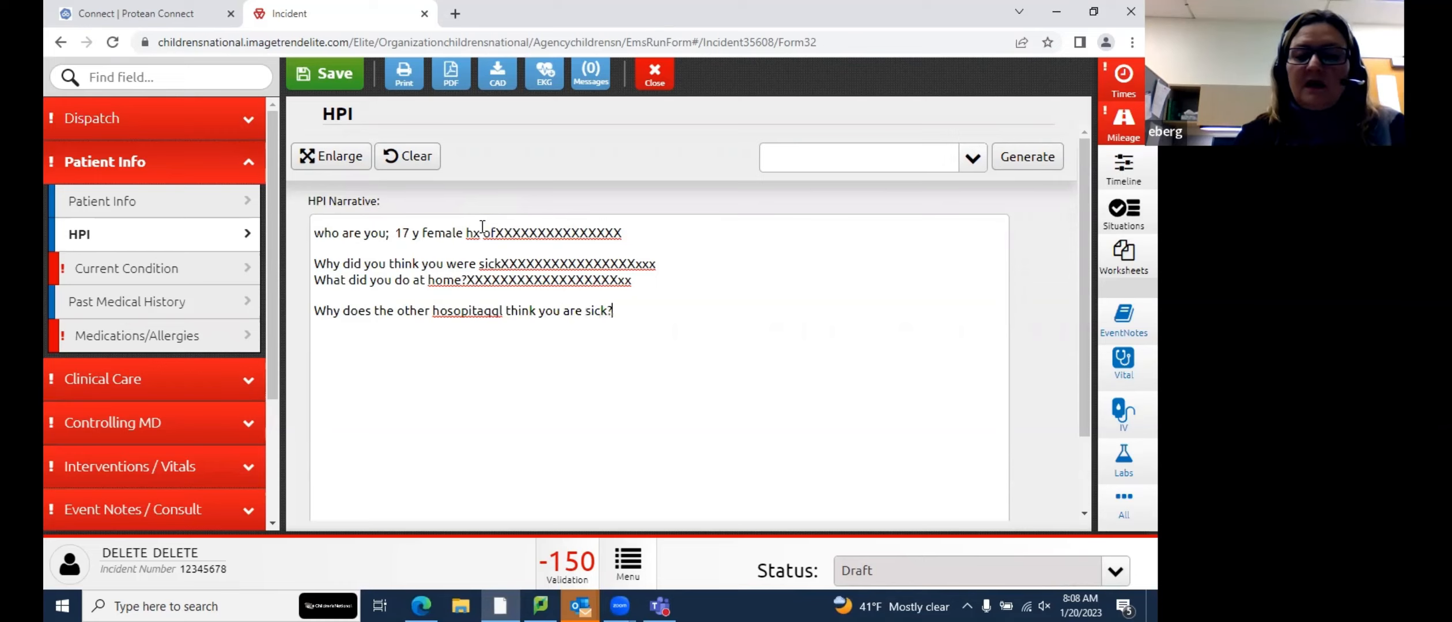
text(XXXXX)
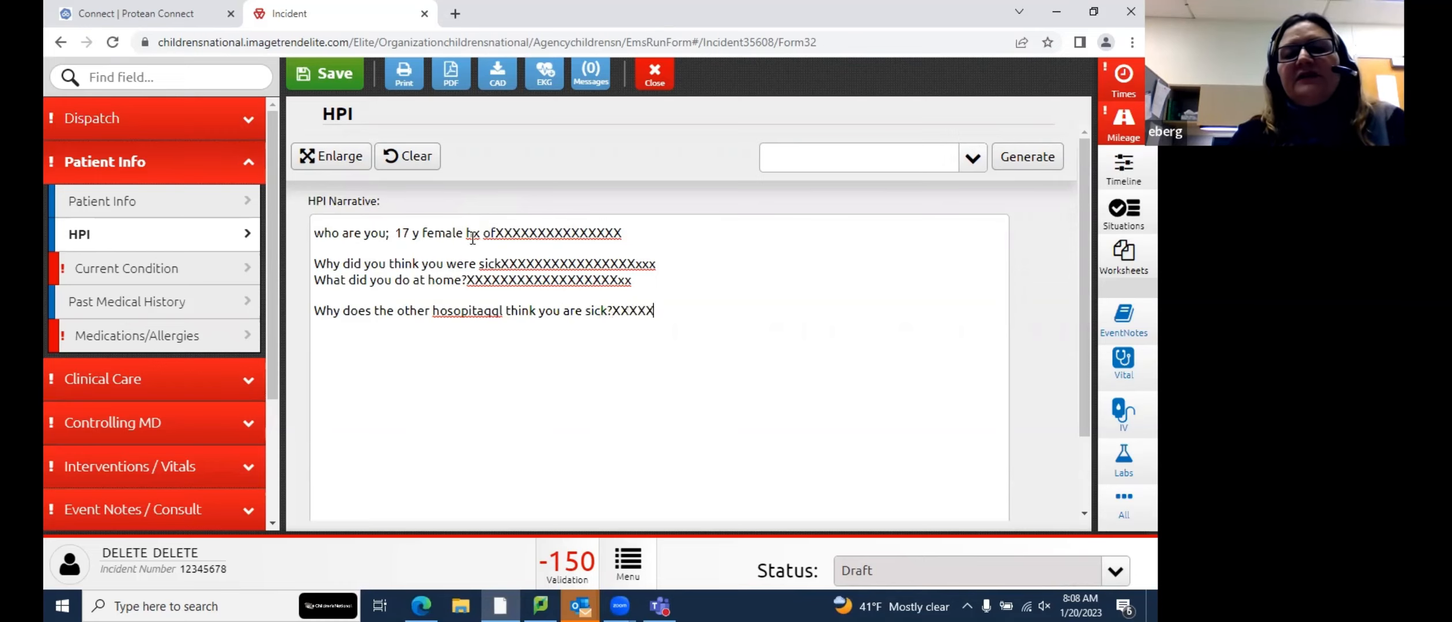
text(XXXXXXXXXXXXXxx)
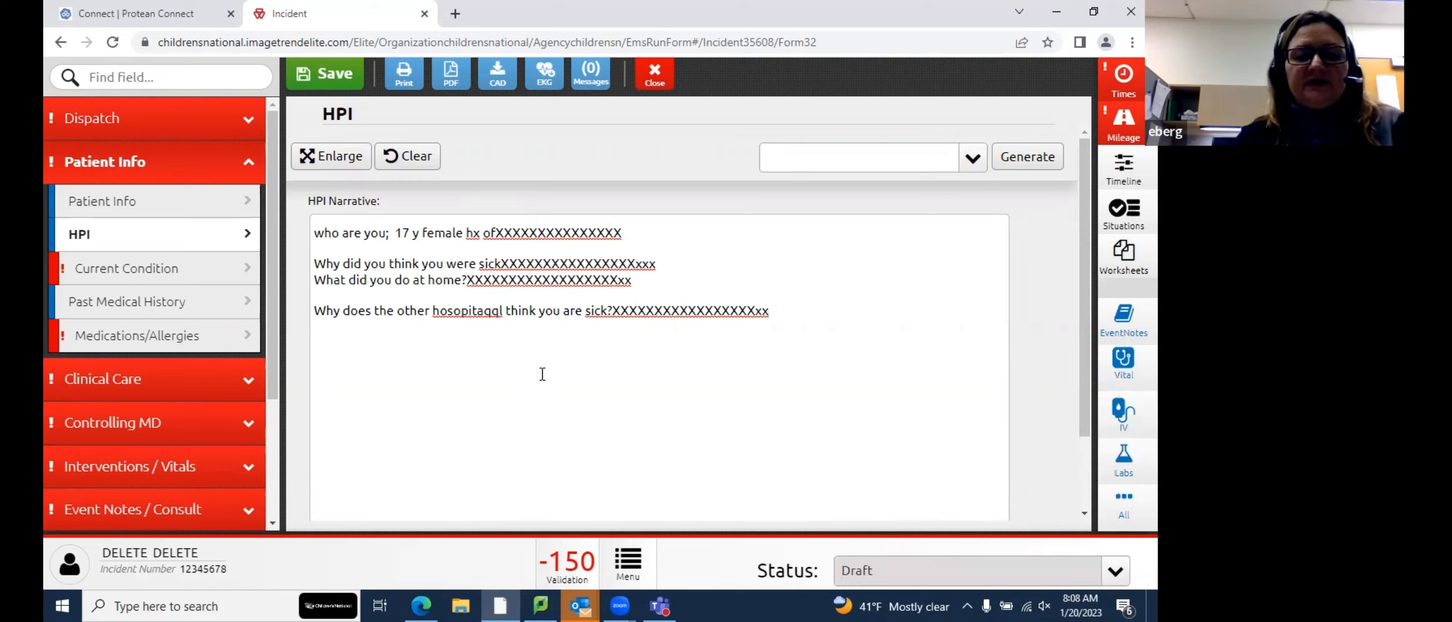
Add a final HPI narrative line reading "Whats happening at CNH" followed by X placeholders
text(Whats ha)
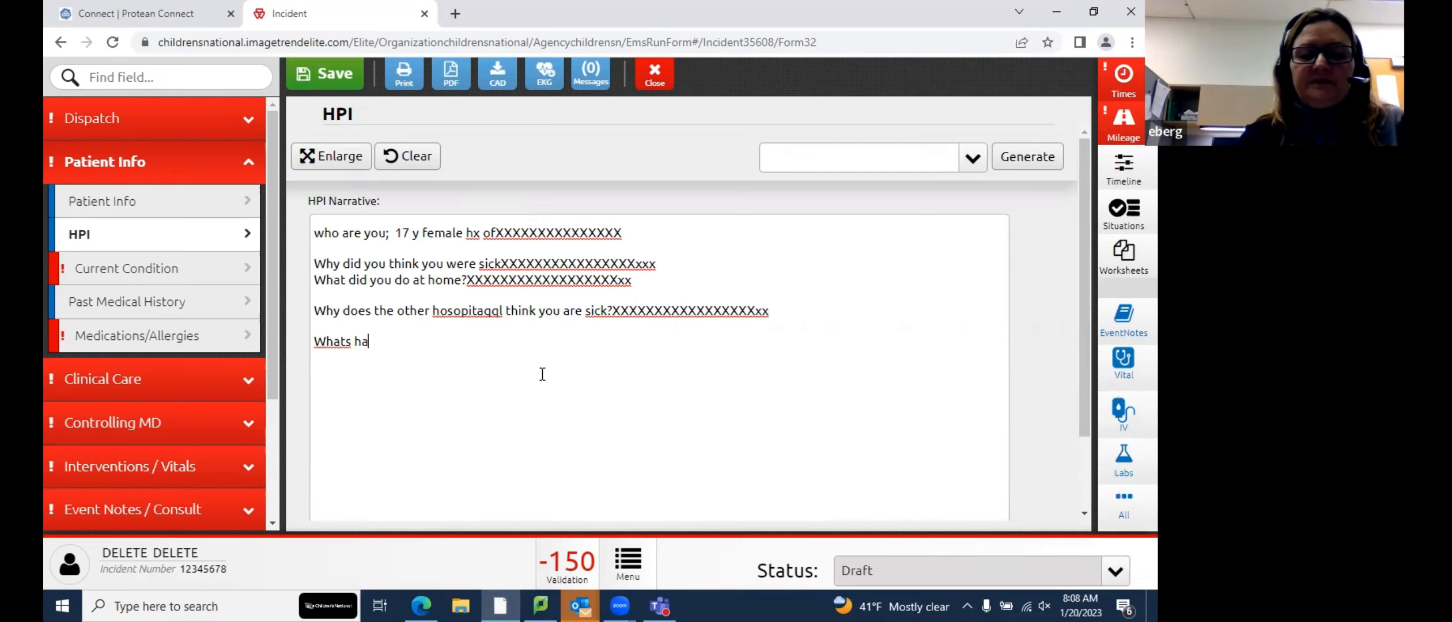
text(ppening at )
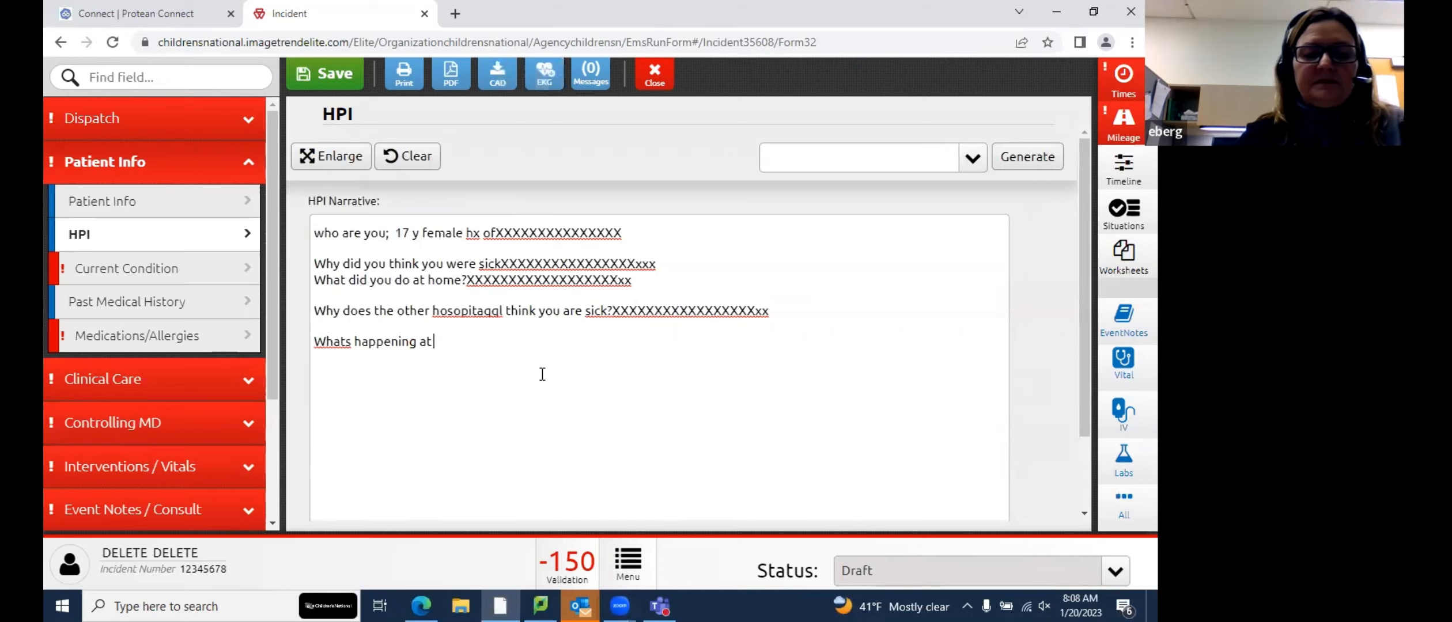
text(CNHX)
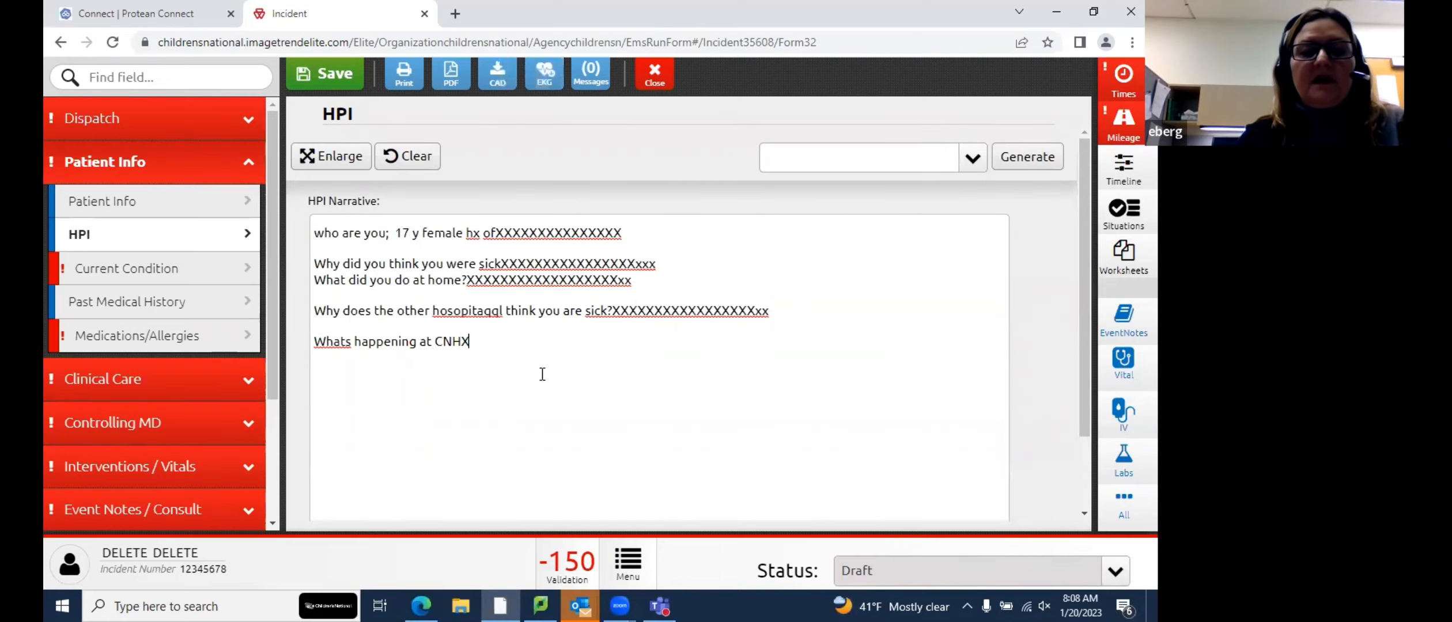
text(XXXXXXXXXXXXXXXXXXxx)
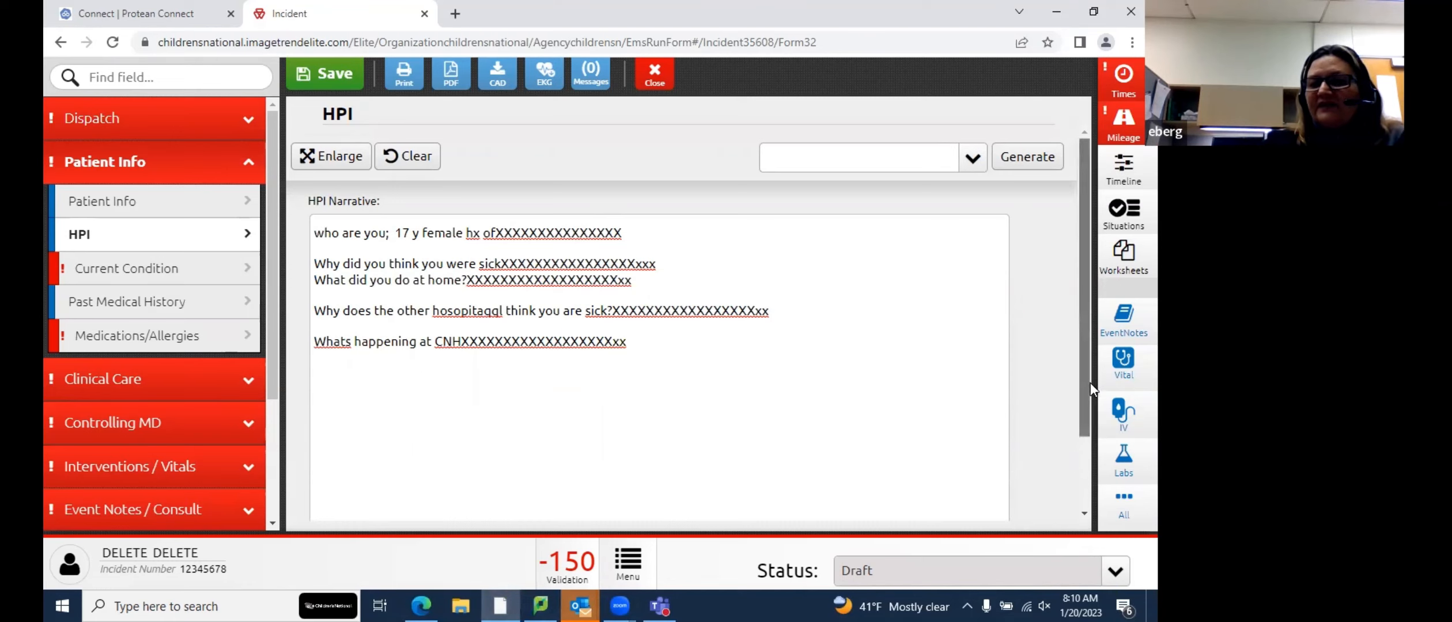
Continue to the Current Condition section and stamp the arrived-at-patient date and time with the current time
drag(1089, 382, 1090, 453)
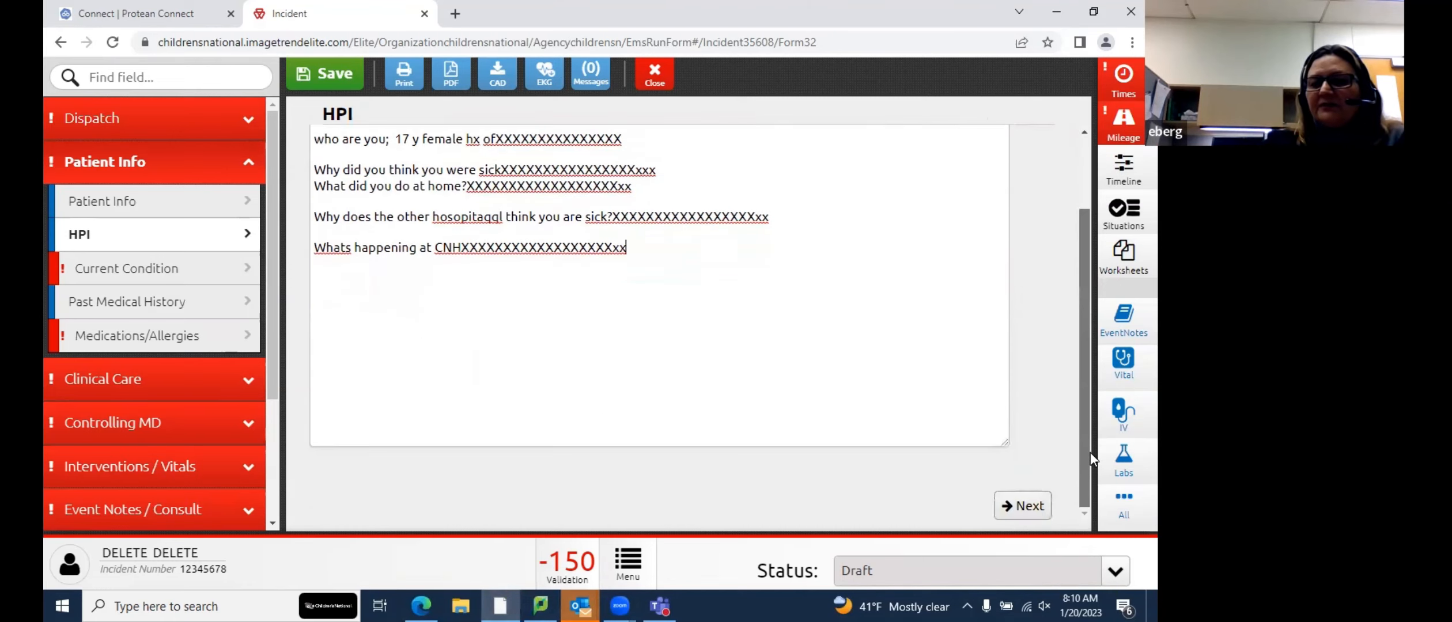
click(1023, 506)
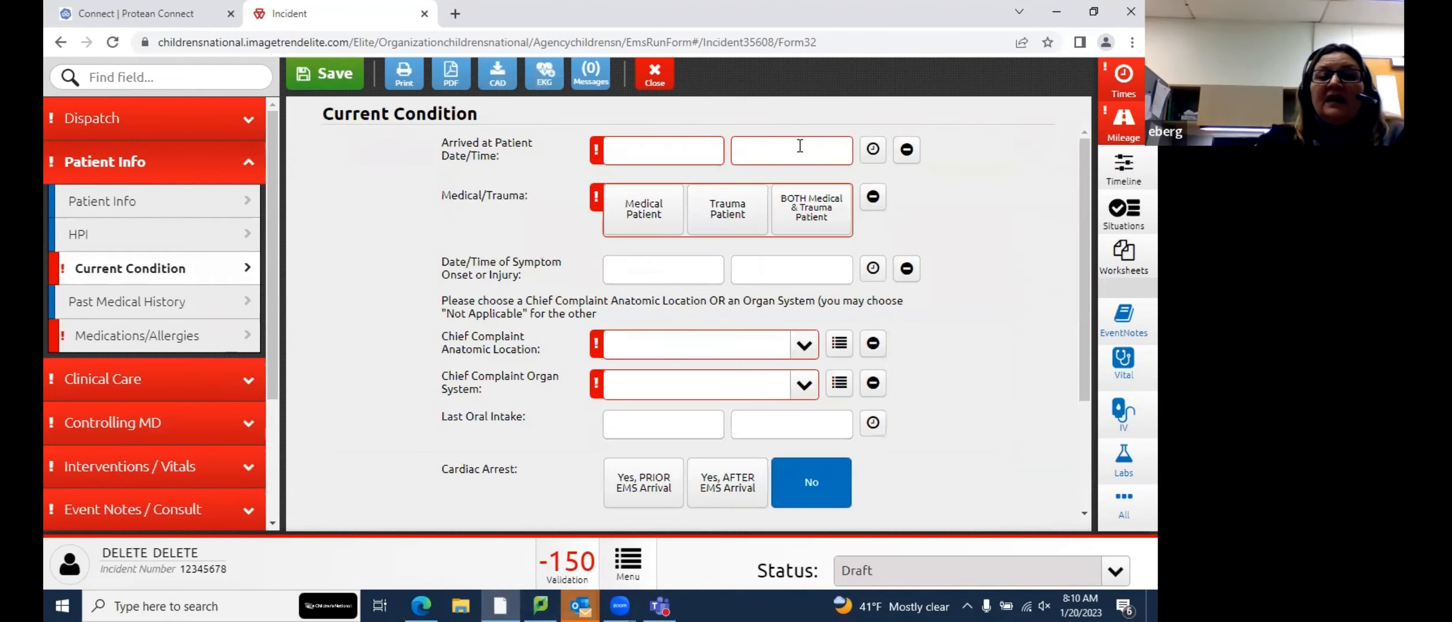
click(800, 145)
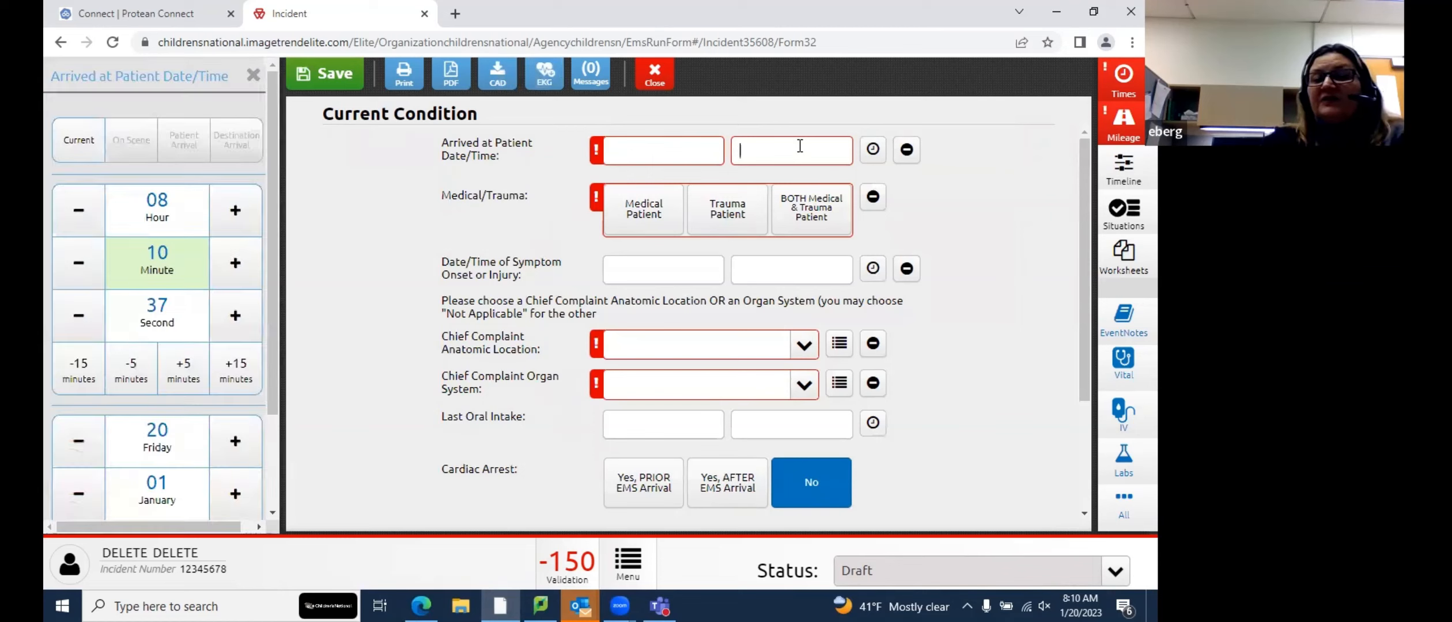
click(903, 150)
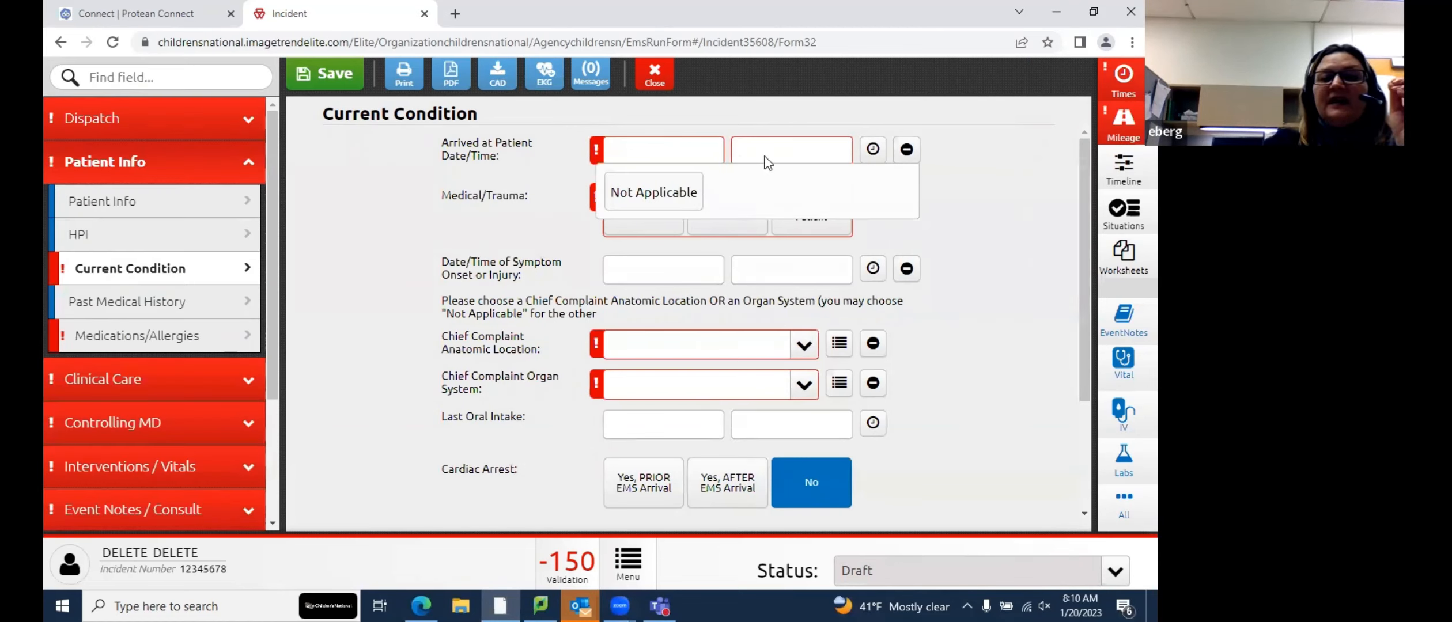
click(896, 142)
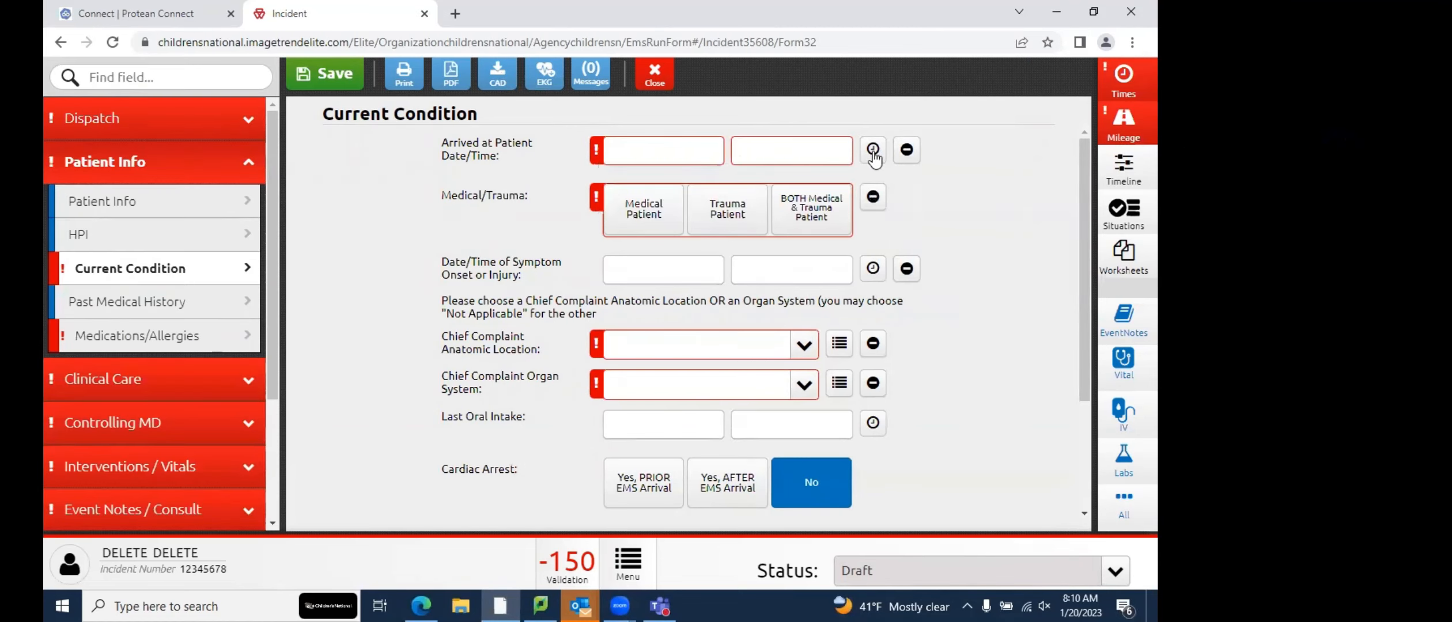
click(873, 154)
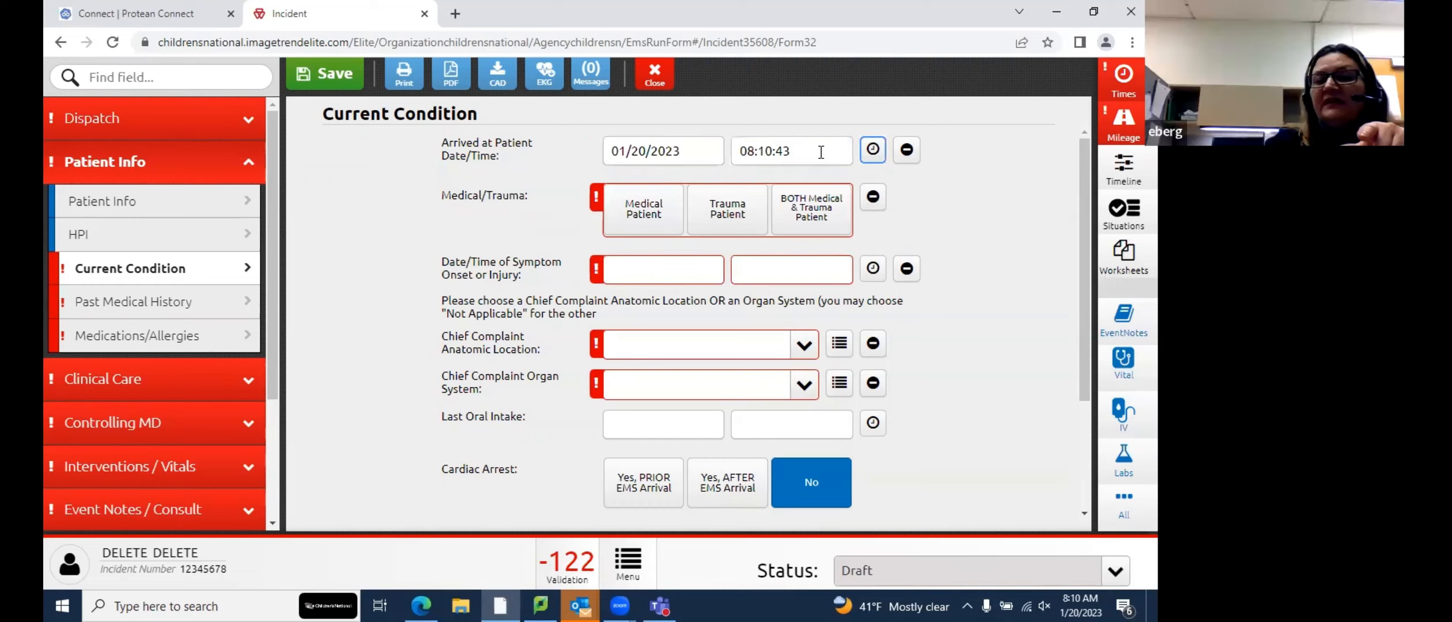
click(907, 150)
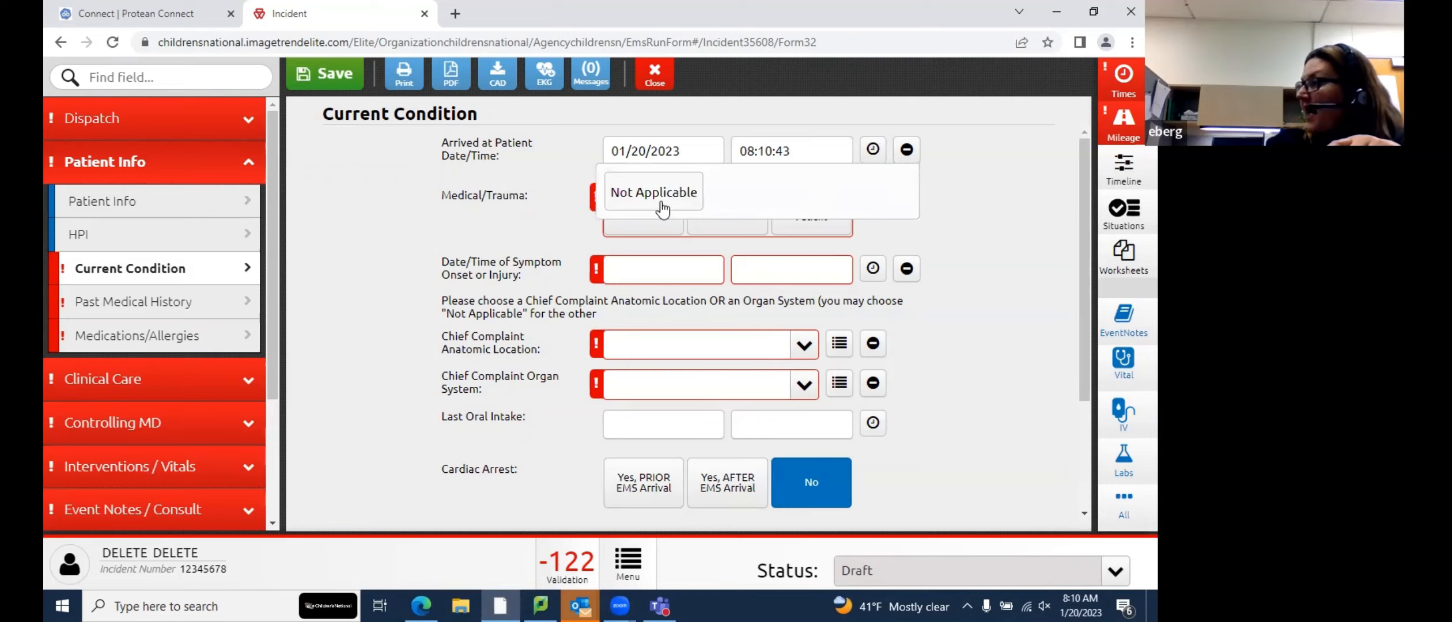
click(538, 149)
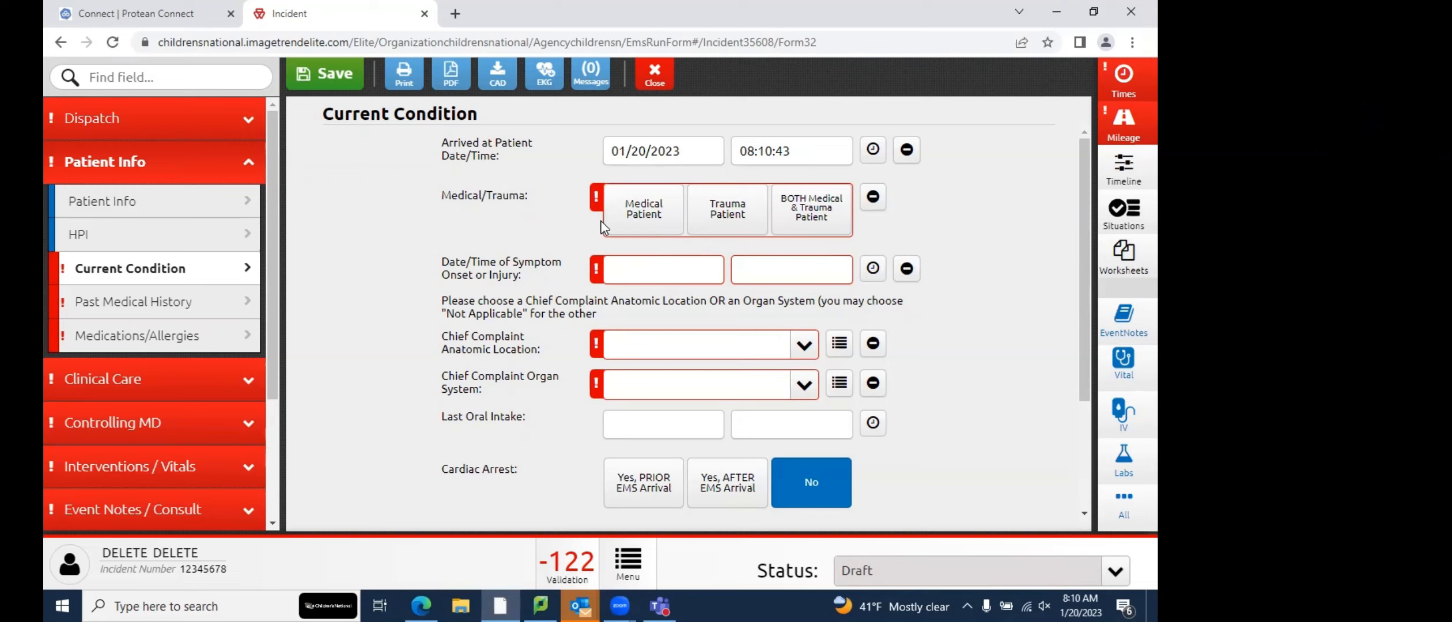
Classify the case as a medical patient and mark the symptom onset or injury date/time as Not Applicable
click(641, 219)
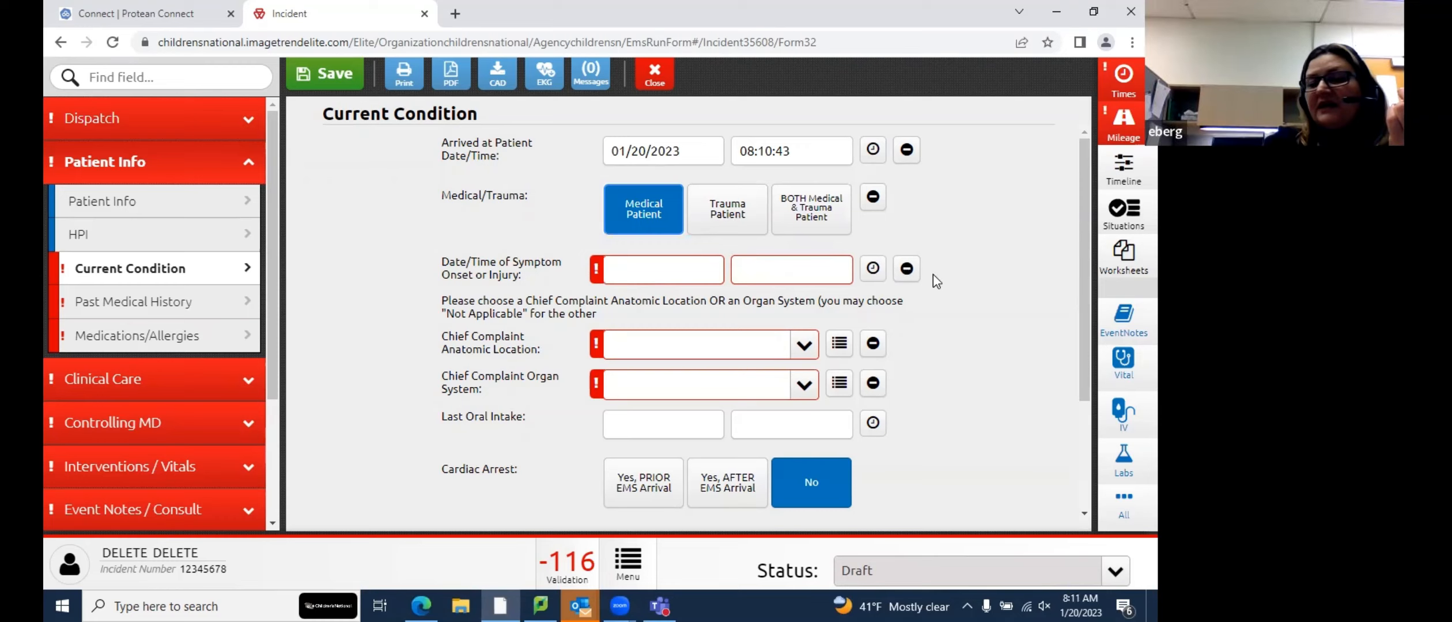
click(908, 271)
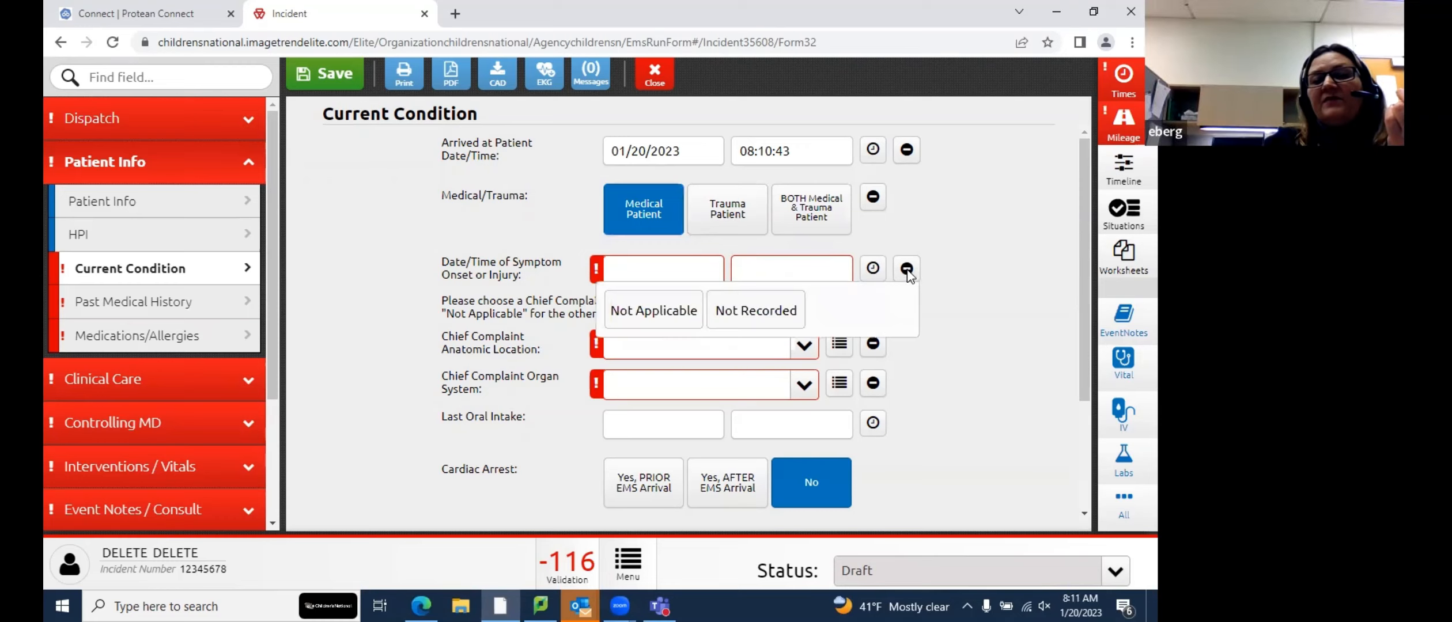
click(670, 318)
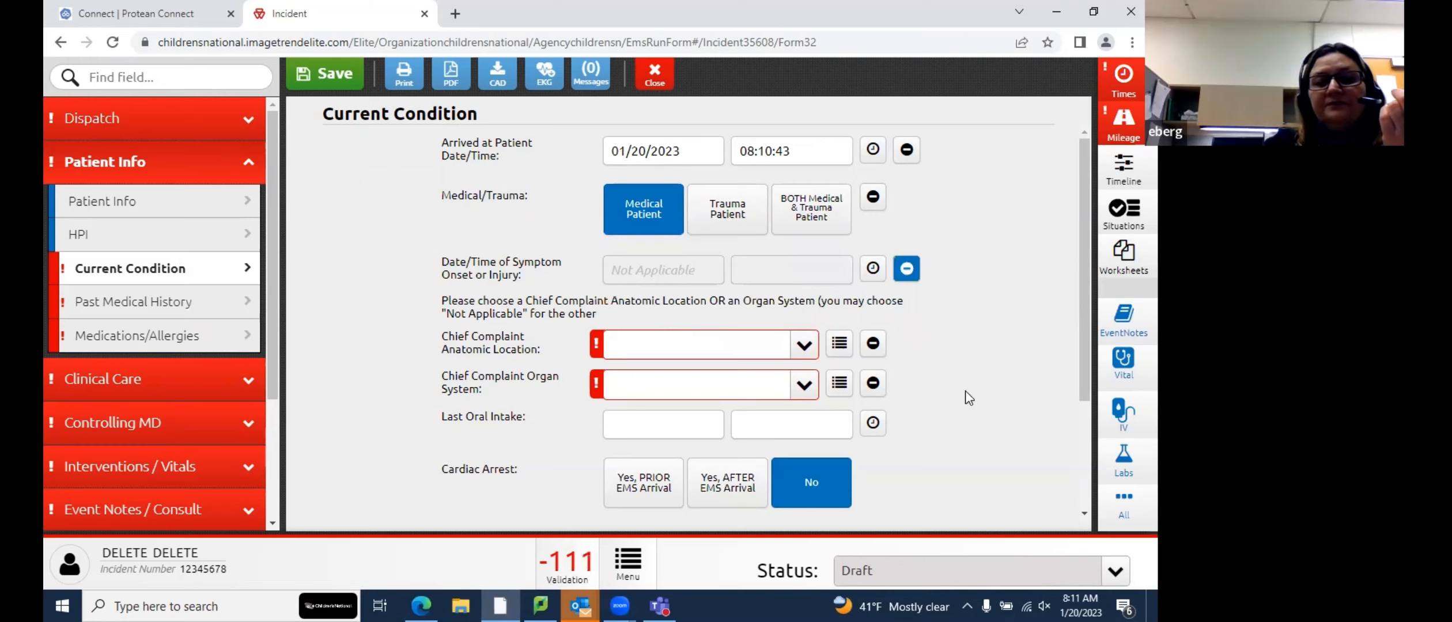
Set the chief complaint anatomic location to Abdomen and the chief complaint organ system to Genitourinary
scroll(965, 390, down, 1)
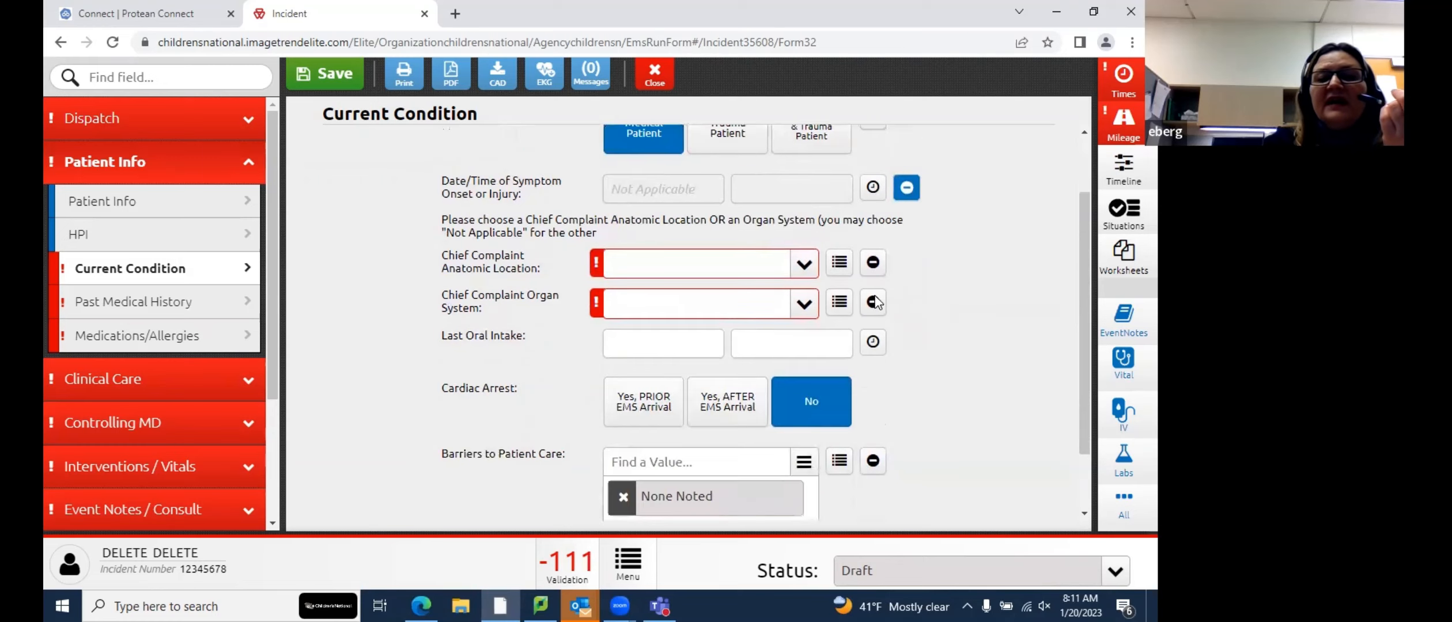
click(801, 266)
click(779, 325)
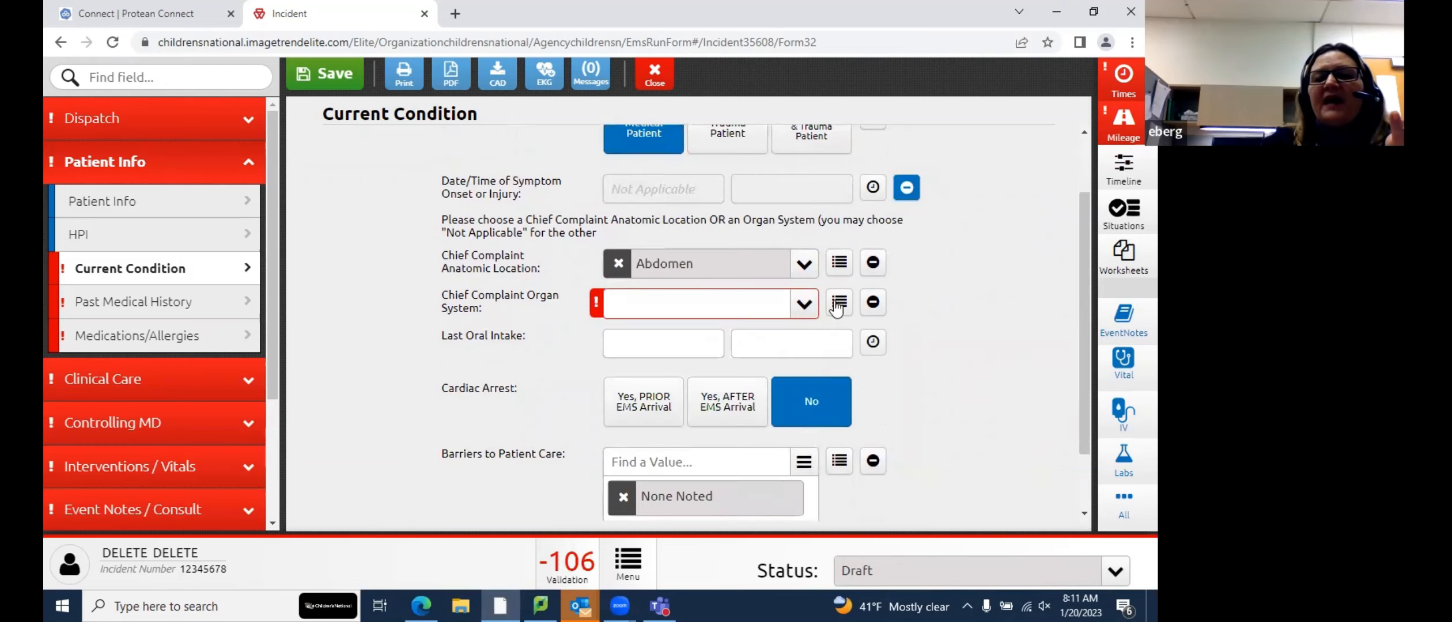
click(800, 306)
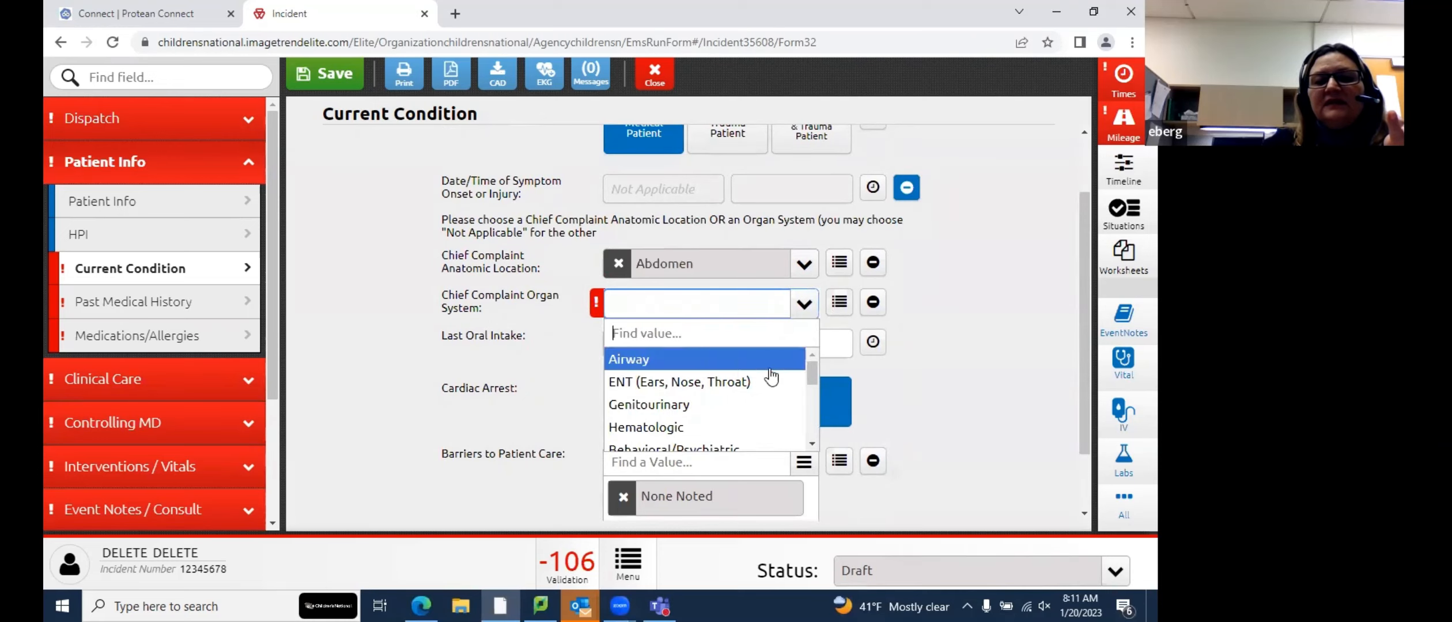
click(750, 406)
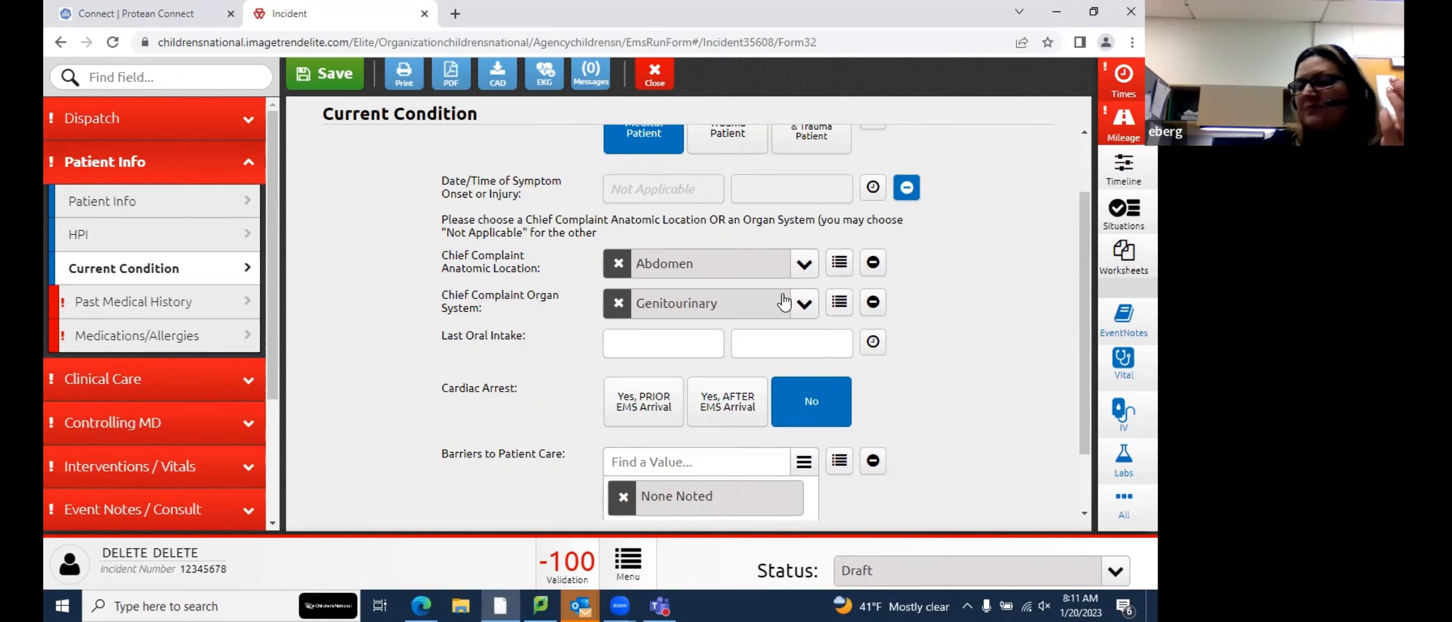
Review the available choices for chief complaint anatomic location and for barriers to patient care without changing either
click(804, 270)
click(801, 271)
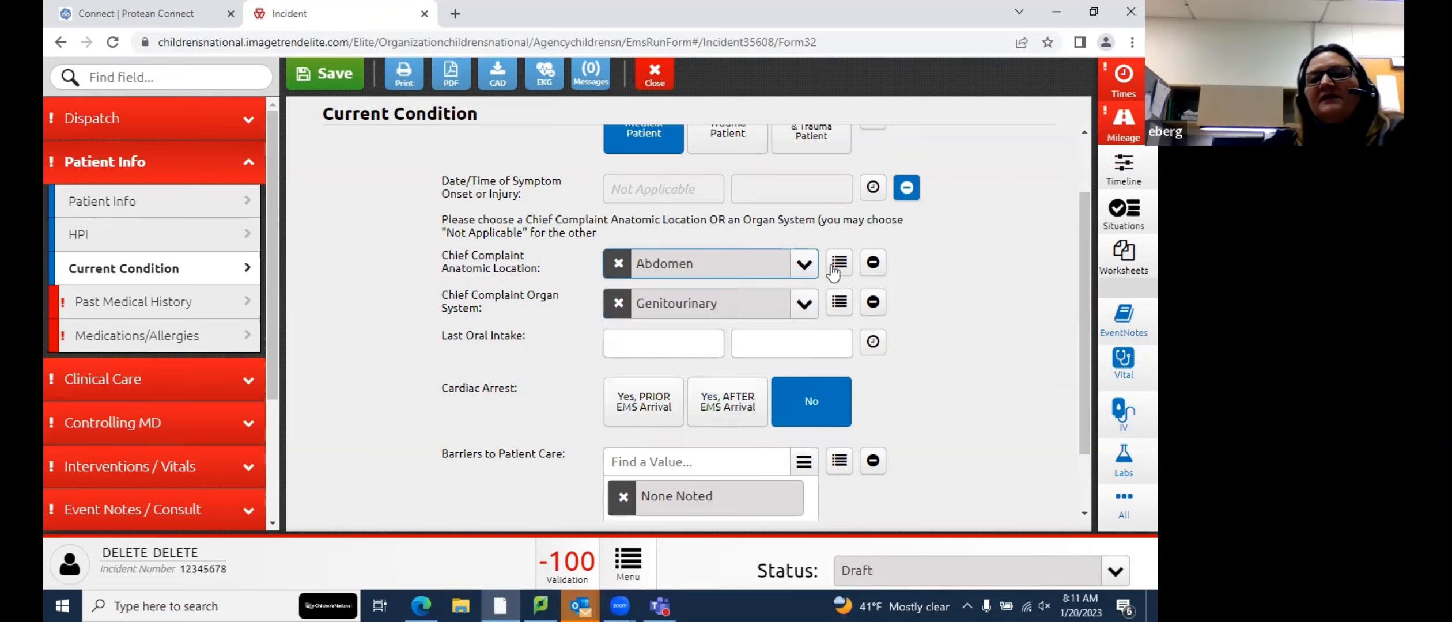
click(837, 266)
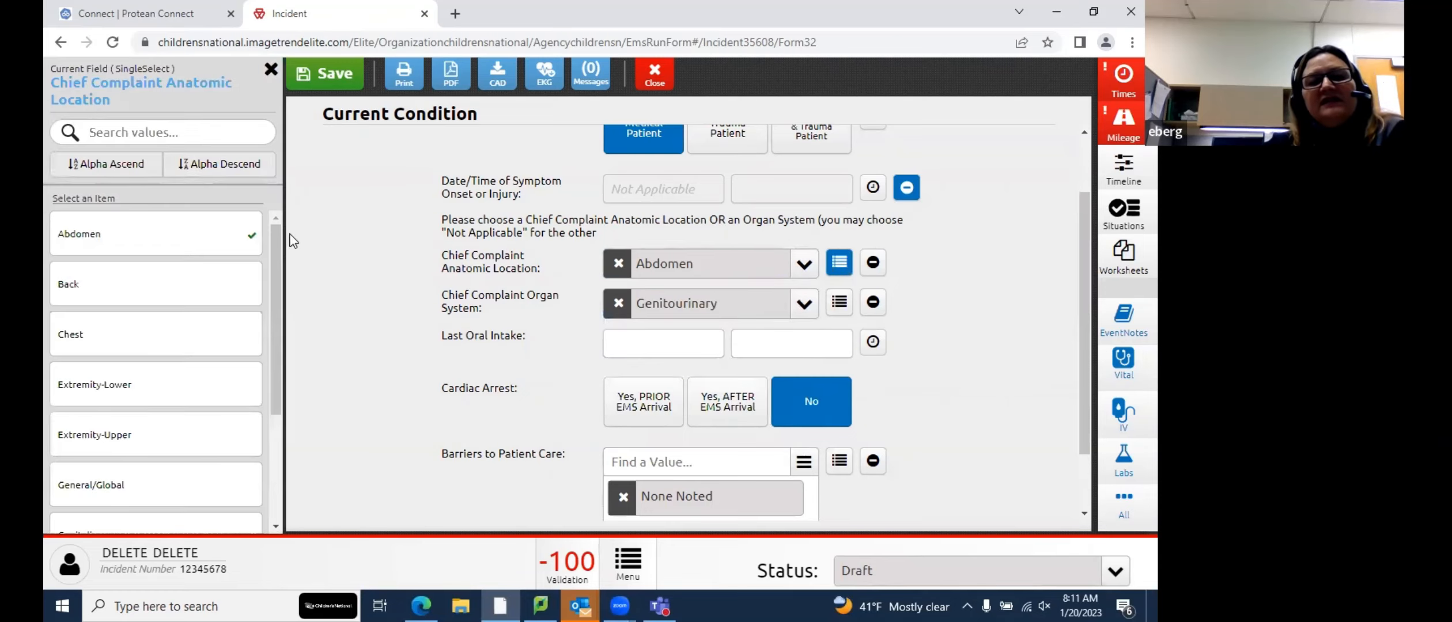
scroll(272, 241, down, 1)
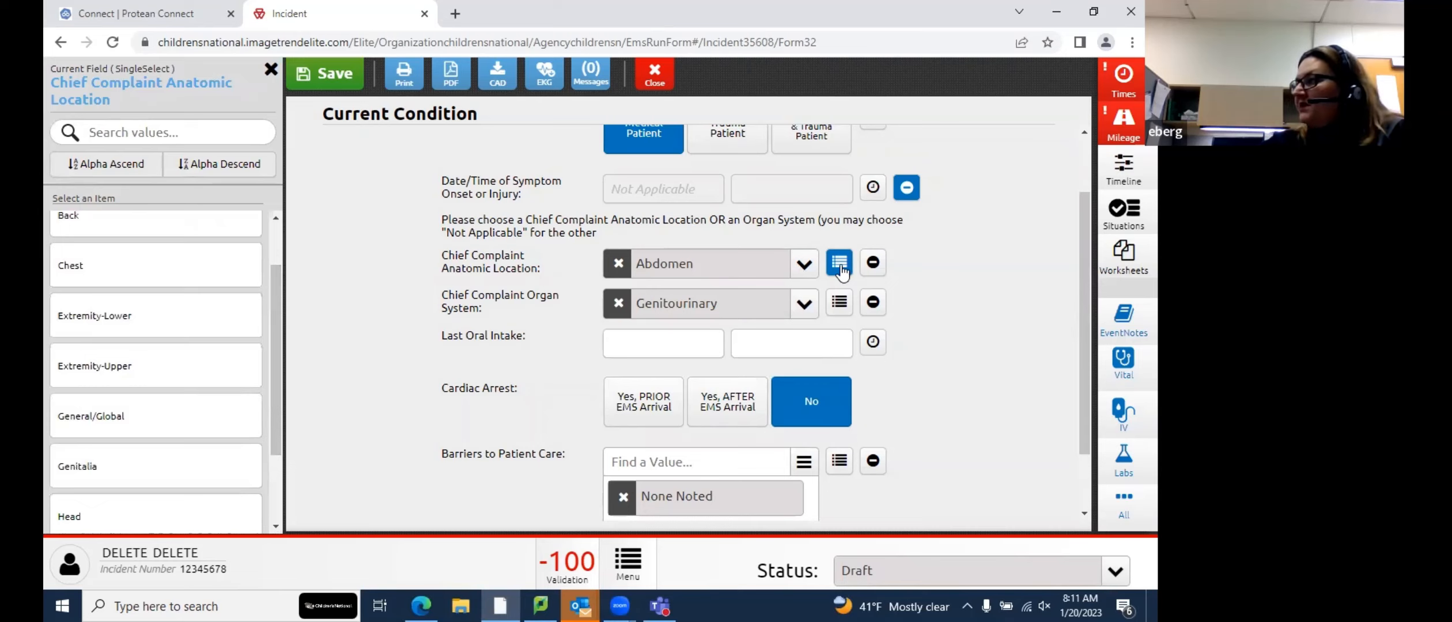
click(345, 269)
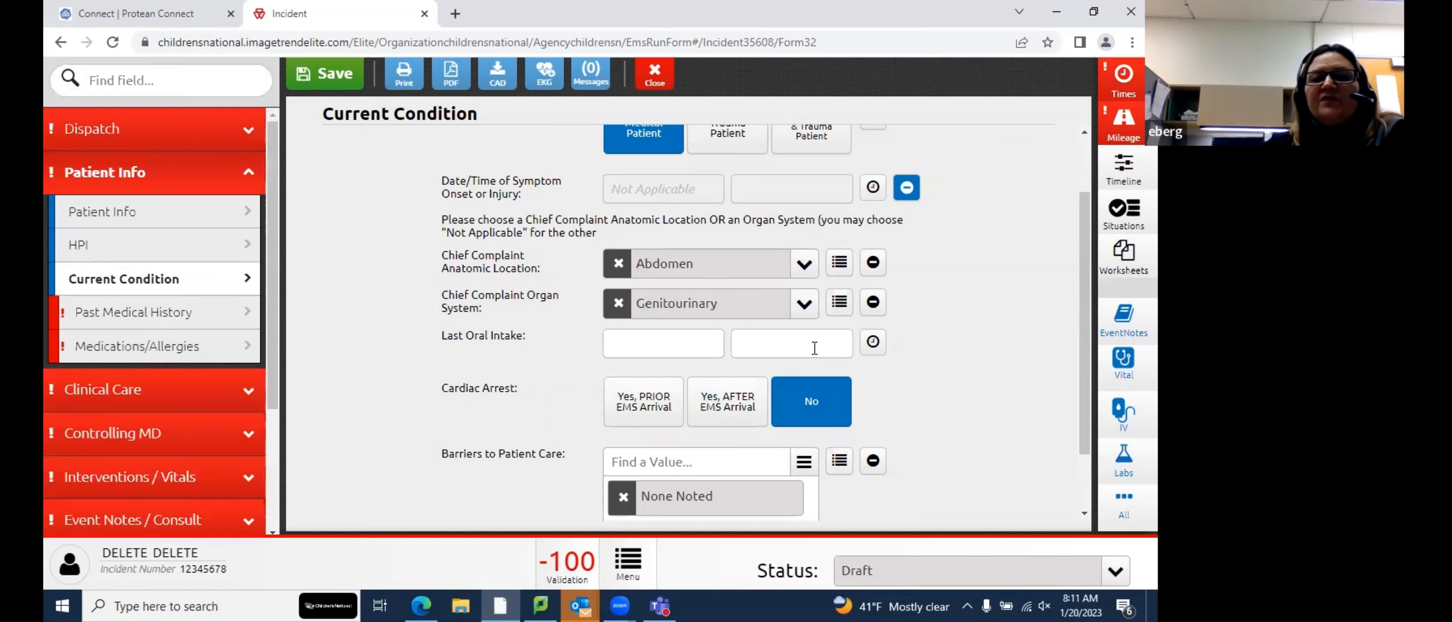
scroll(950, 392, down, 2)
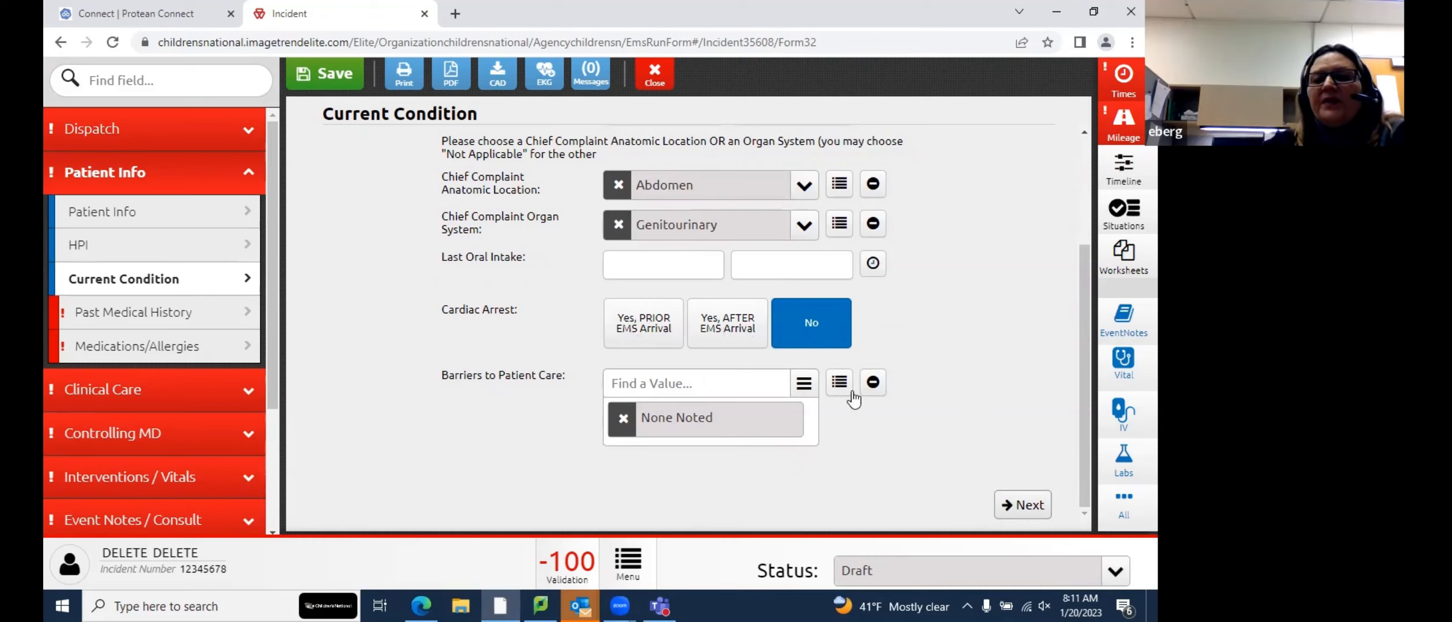
click(802, 386)
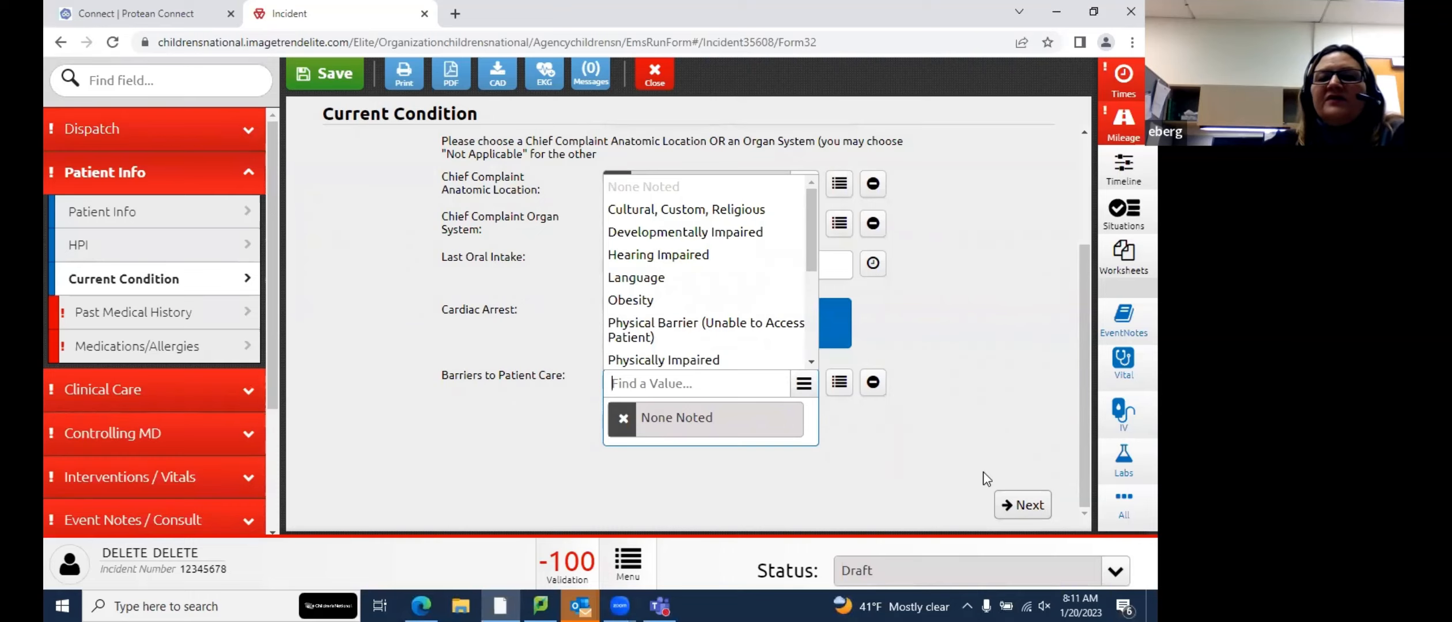
click(961, 416)
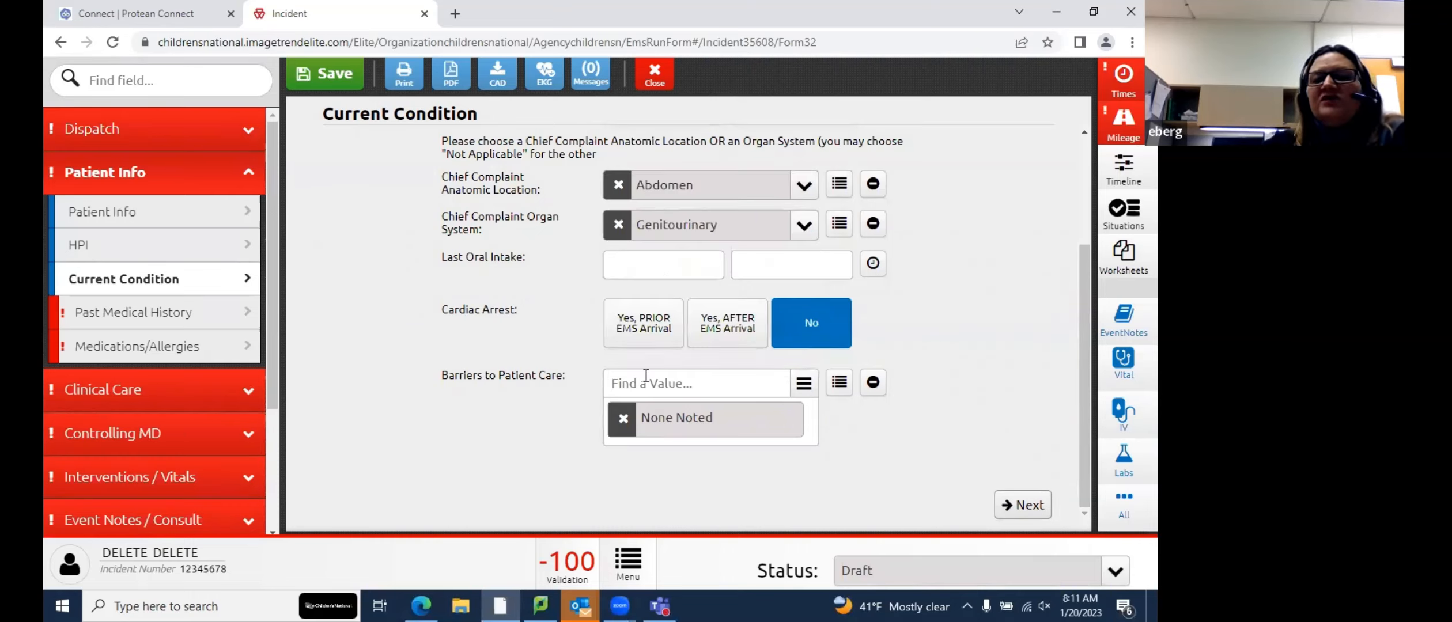
Continue to the Past Medical History section and set the medical/surgical history to Illness, Other
click(1014, 507)
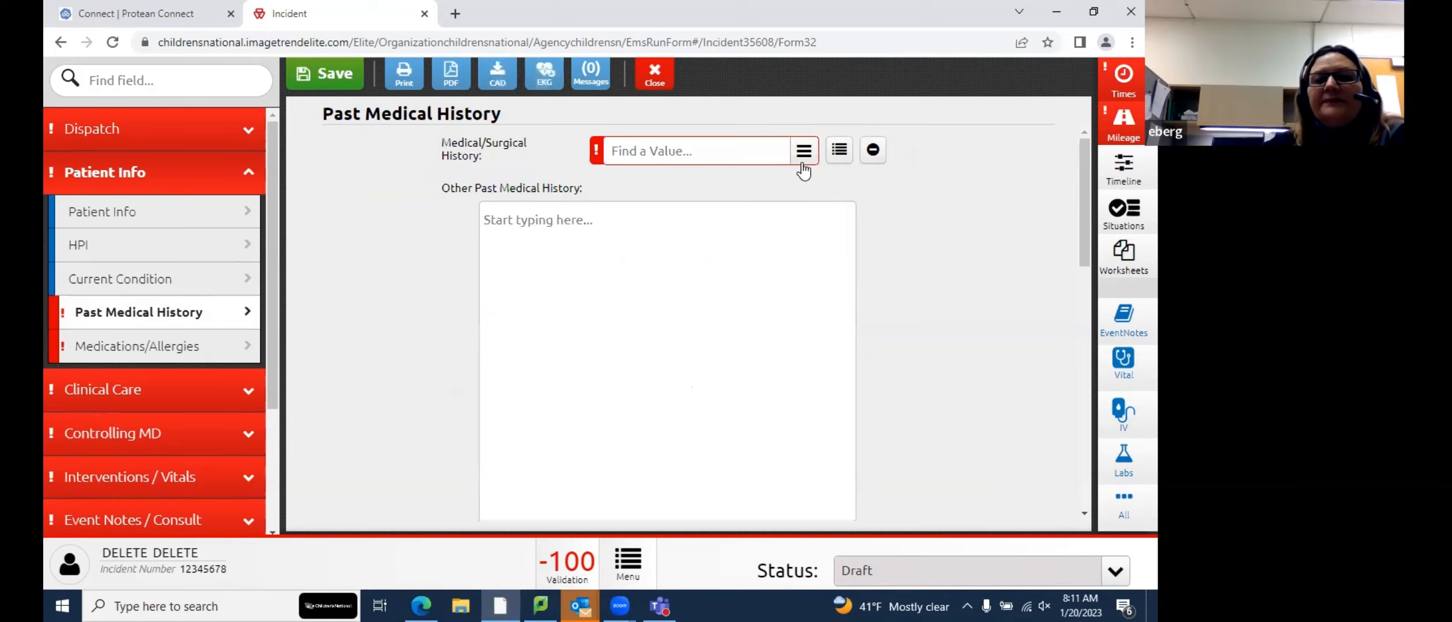
click(803, 153)
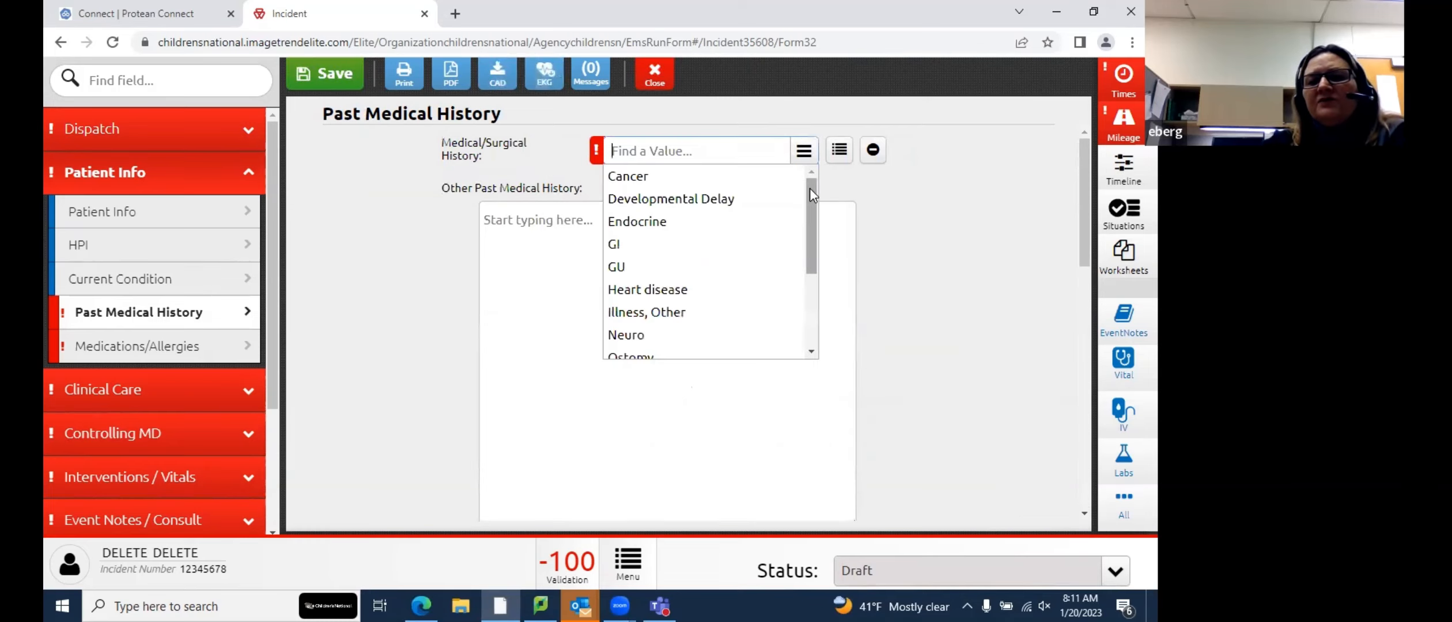
drag(810, 188, 811, 285)
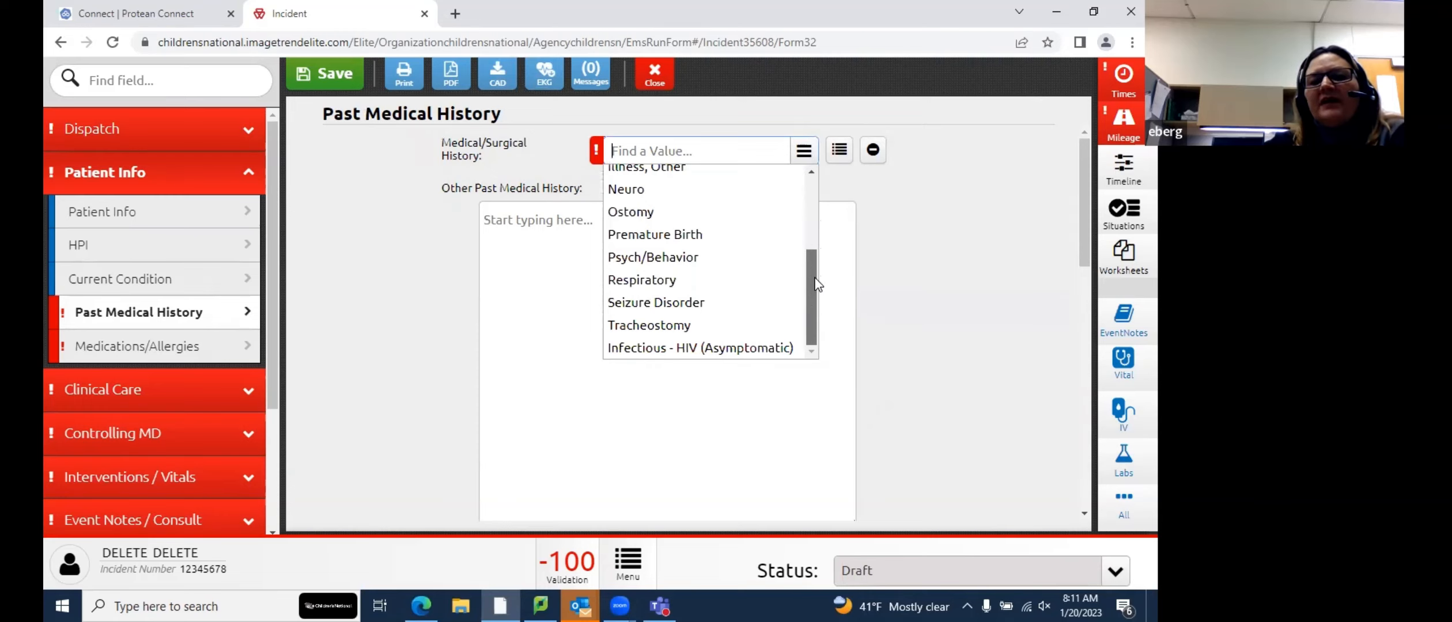
scroll(807, 291, up, 3)
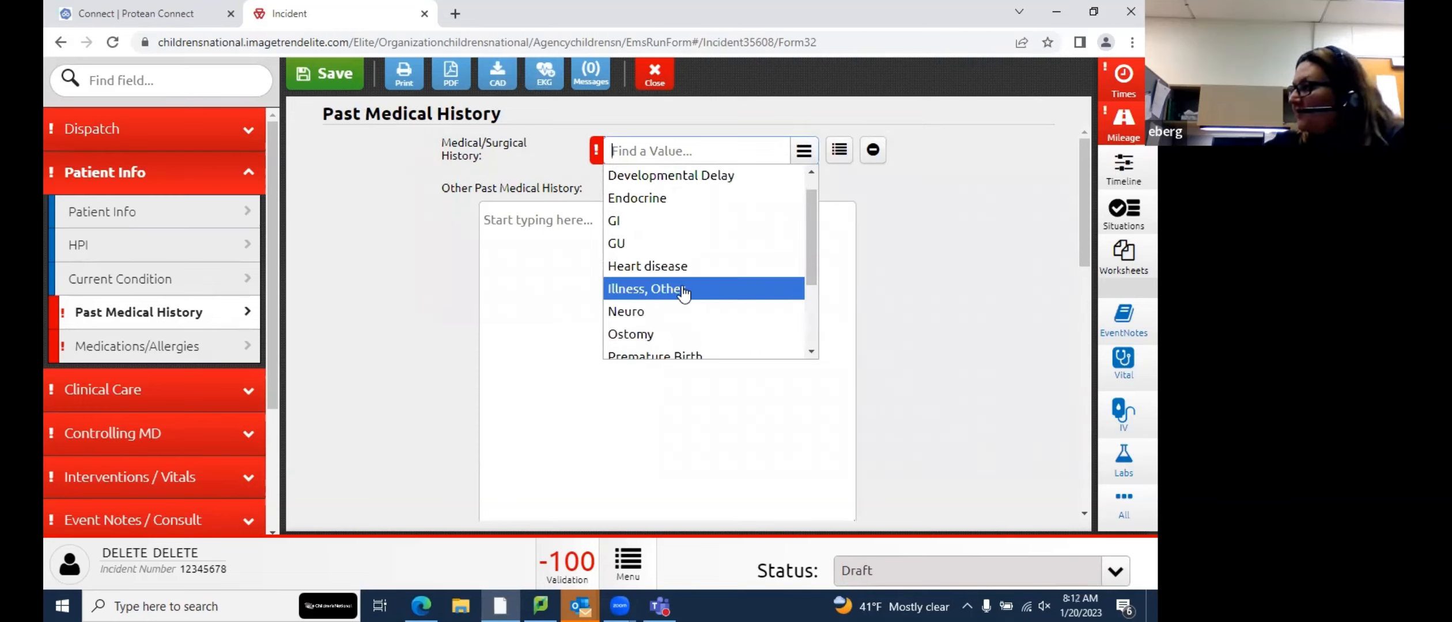
click(684, 291)
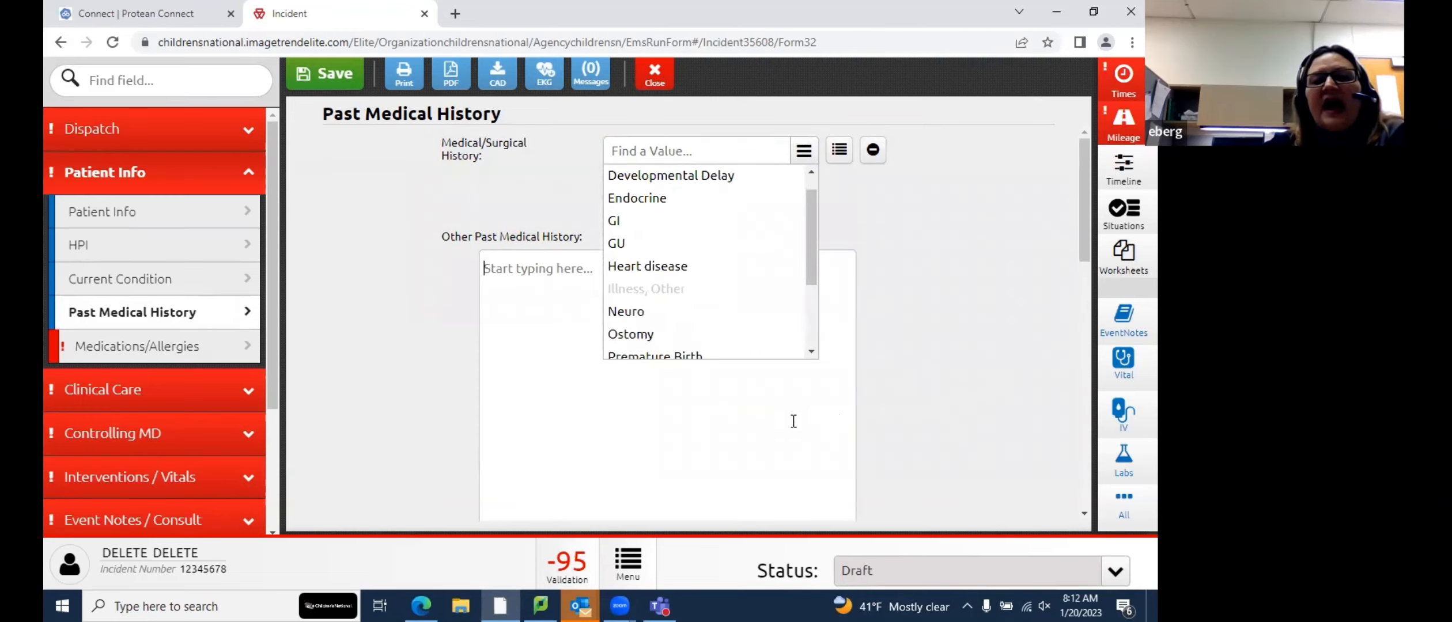
Enter the placeholder text "xxxxxxxxxxxxxxxx" as the other past medical history
click(794, 421)
click(594, 269)
text(x)
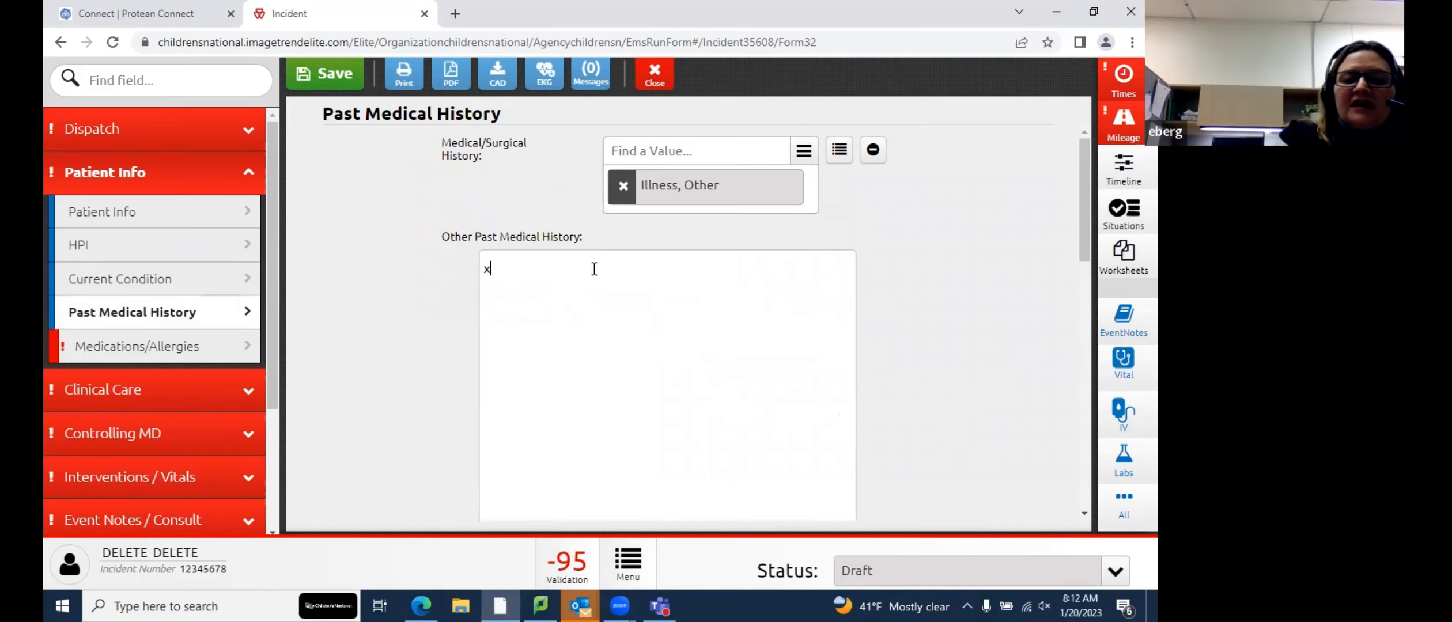
text(xxxxxxxxxxxxxxx)
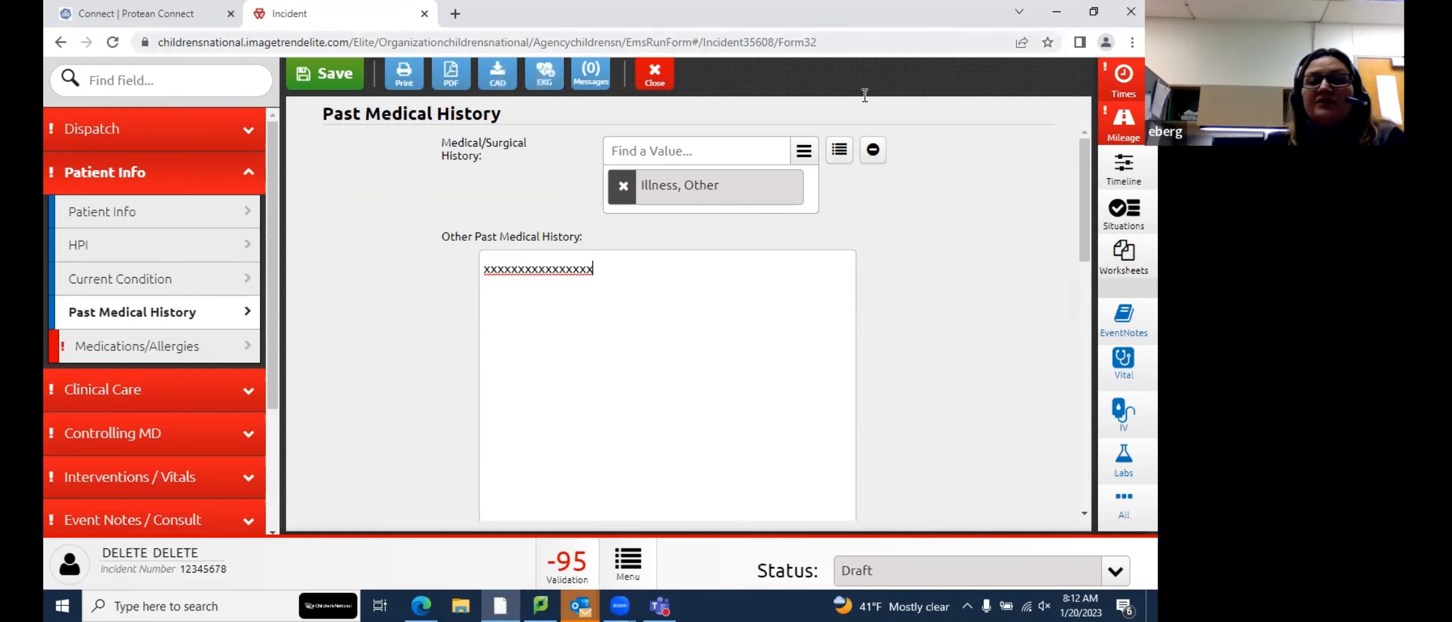
Continue to the Medications/Allergies section and mark the medication allergies as No Known Drug Allergy
scroll(753, 496, down, 6)
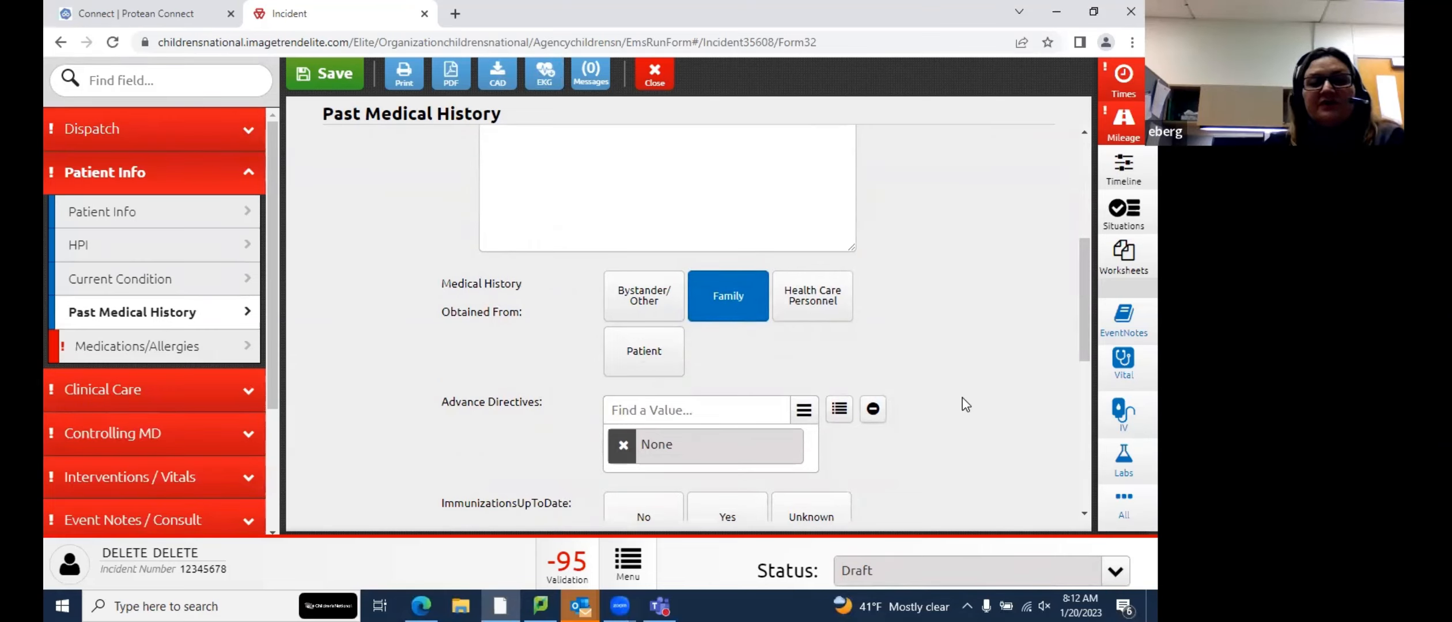
scroll(962, 405, down, 4)
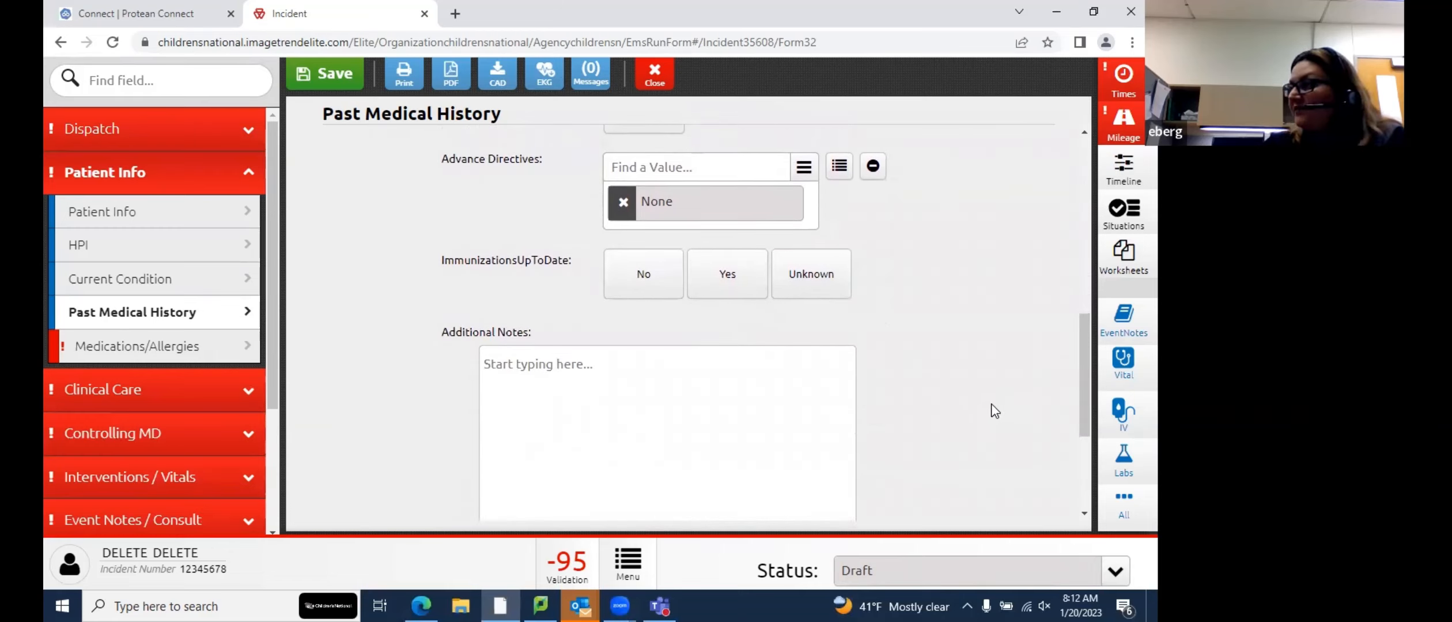
scroll(997, 408, down, 4)
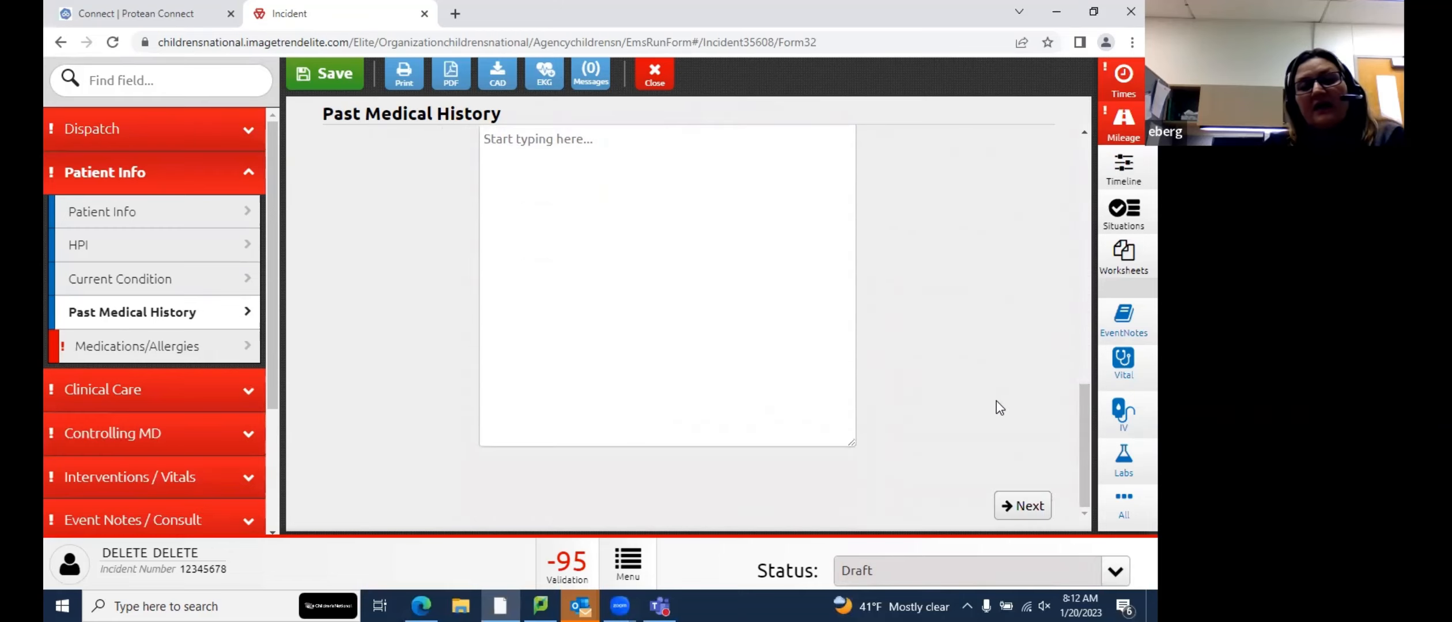
click(1037, 507)
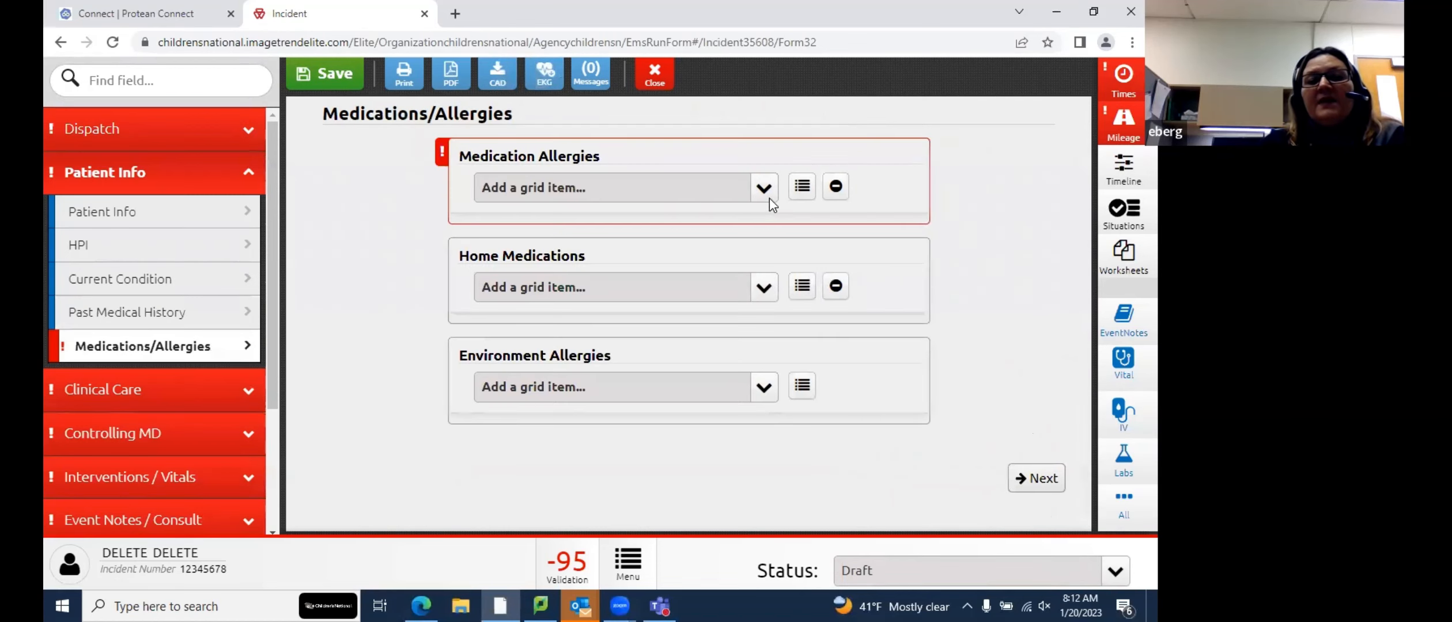
click(835, 187)
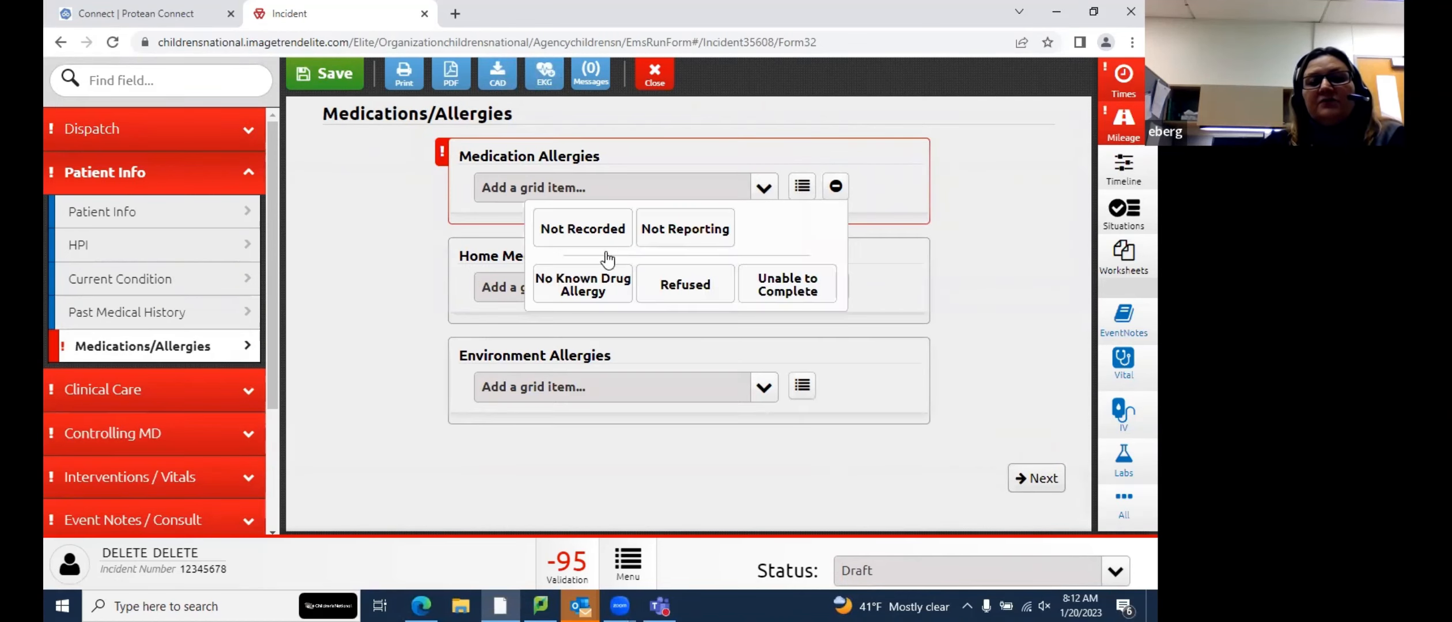
click(620, 286)
Review the available choices for home medications and environment allergies without adding any
click(637, 340)
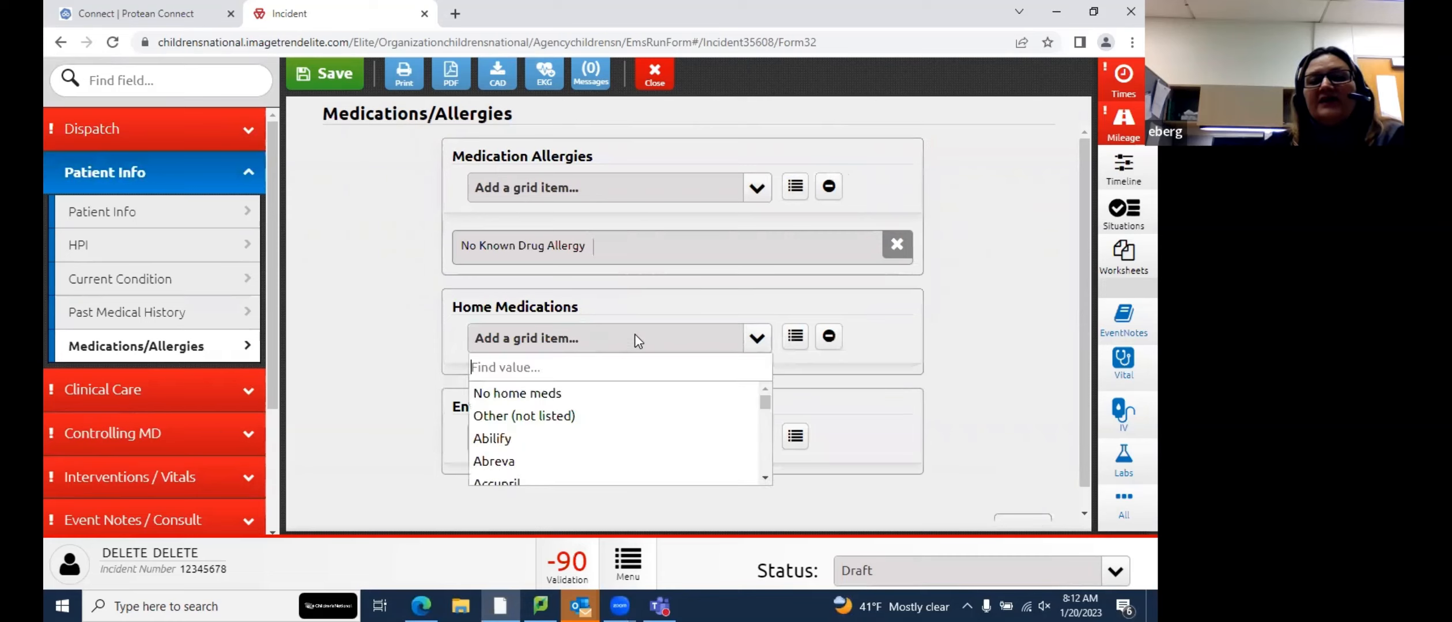
click(638, 340)
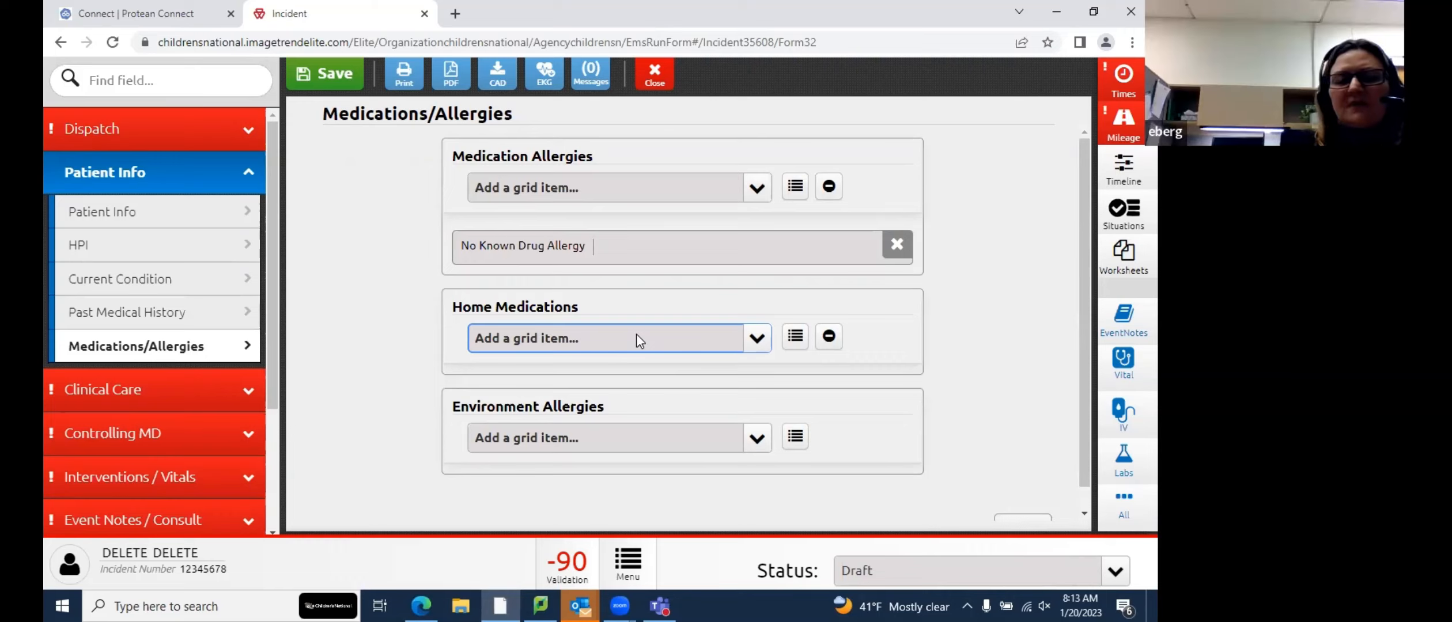
click(1002, 424)
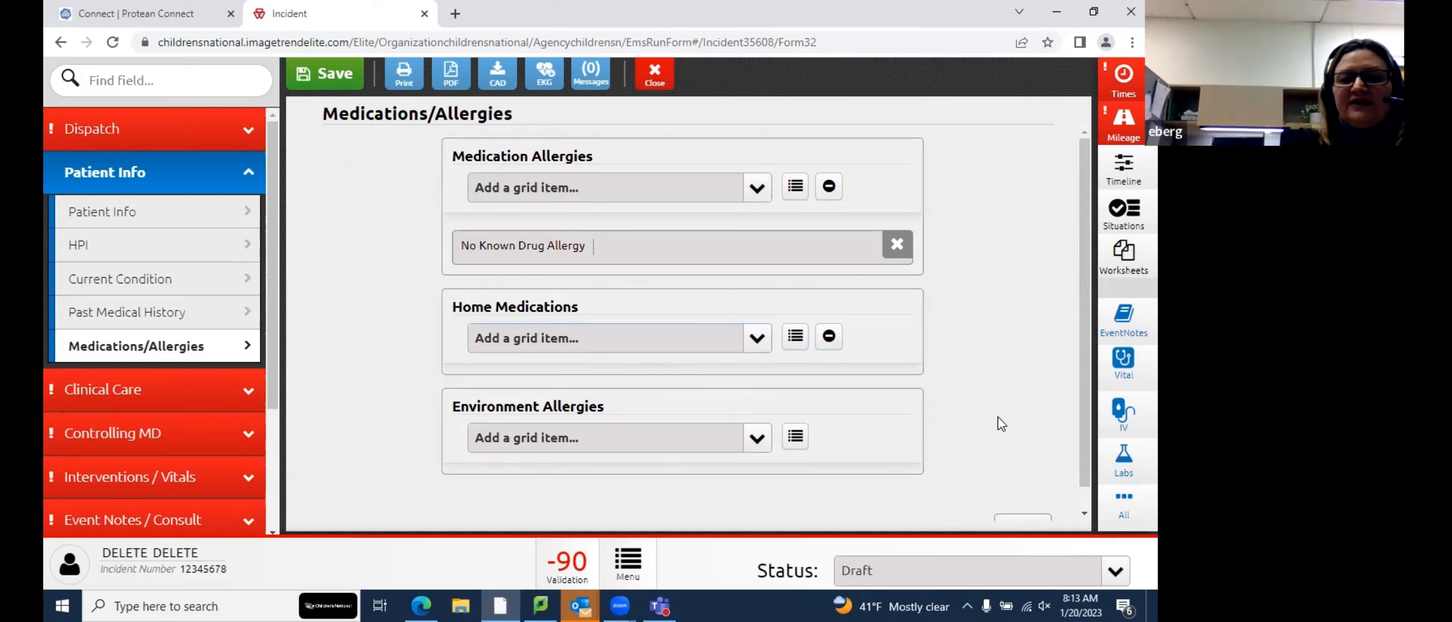
scroll(1002, 424, down, 1)
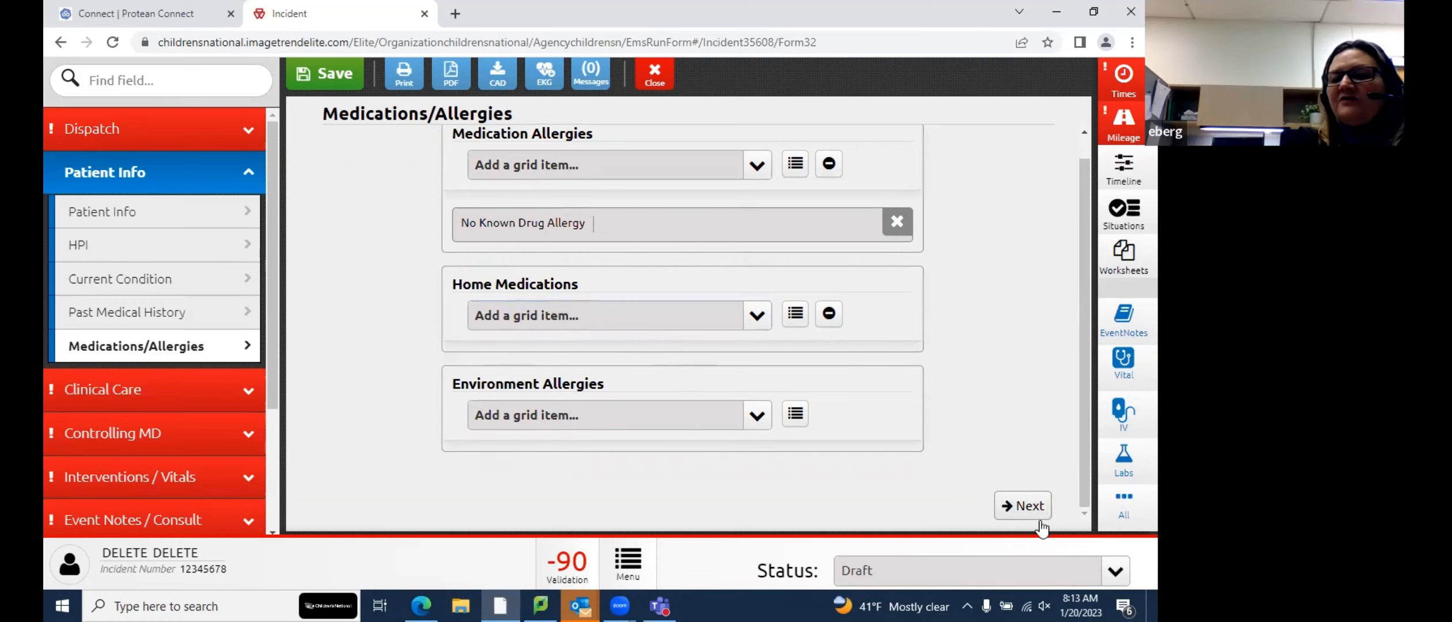
click(757, 415)
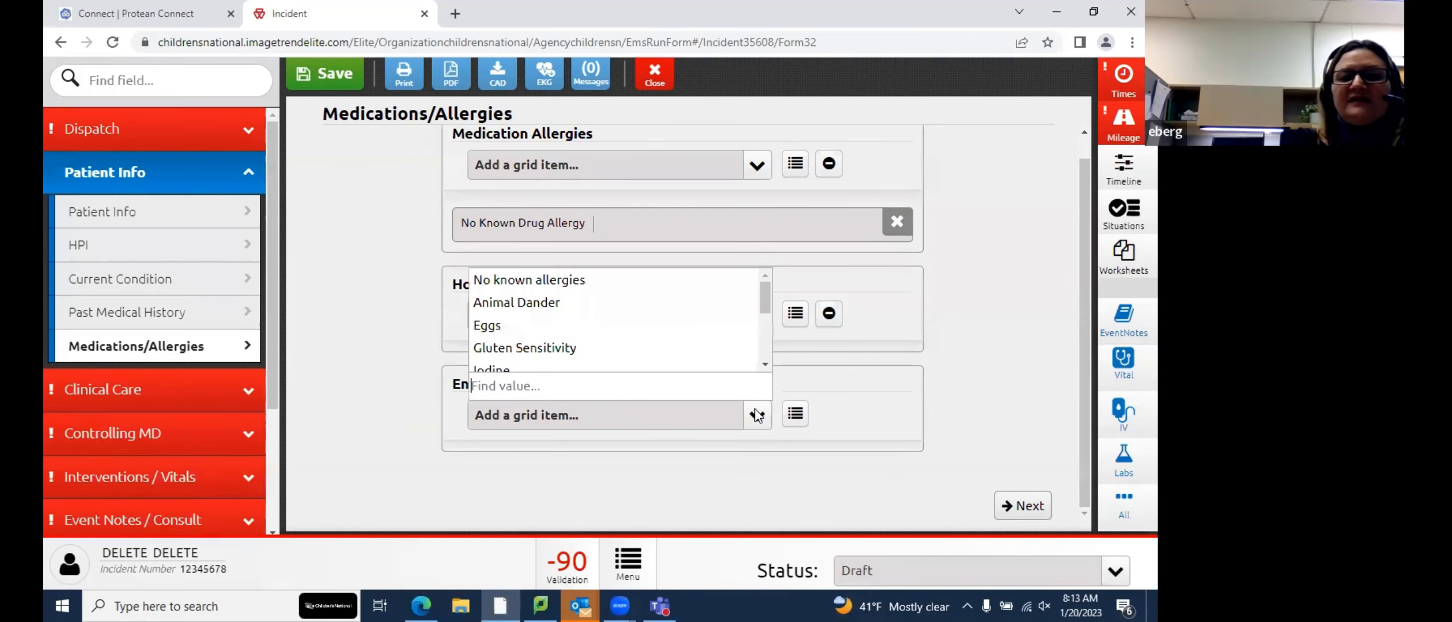
Continue to the Clinical Care protocols and add a Standard Clinical Care entry with the Pediatric Only age category
click(1029, 505)
click(496, 197)
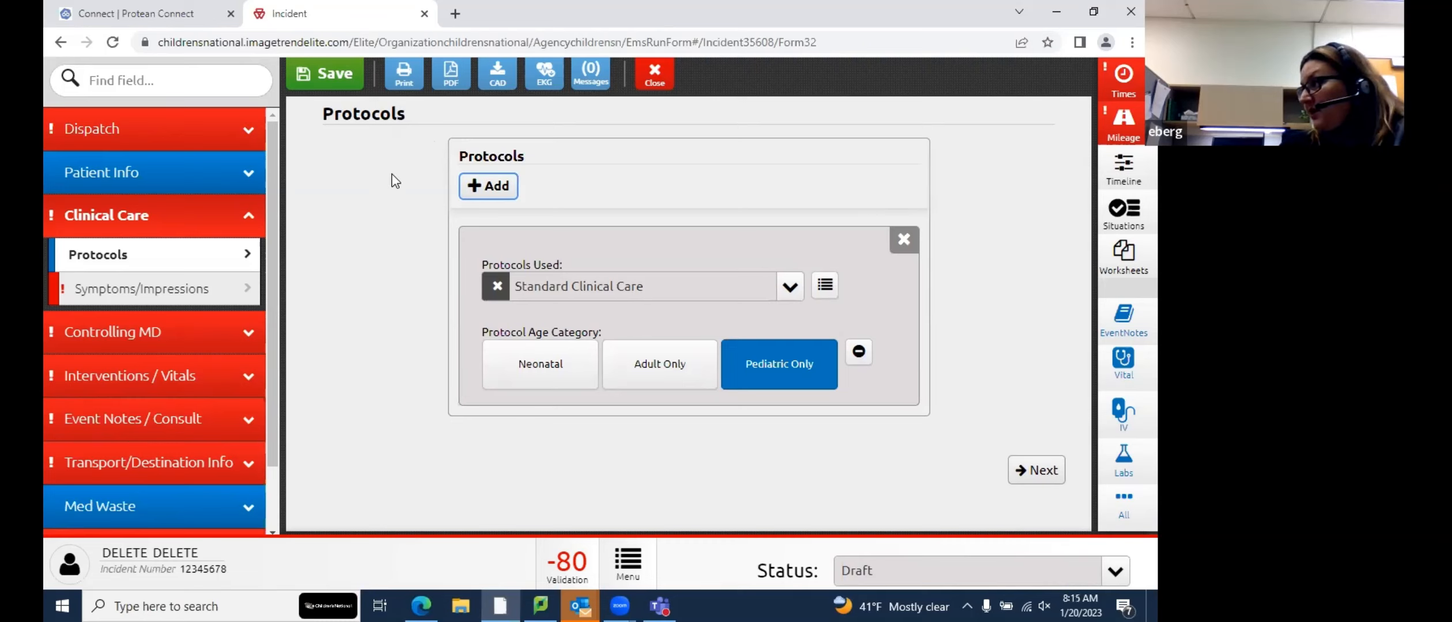
Review the full list of available protocols in a second protocol entry and delete that extra entry
click(475, 188)
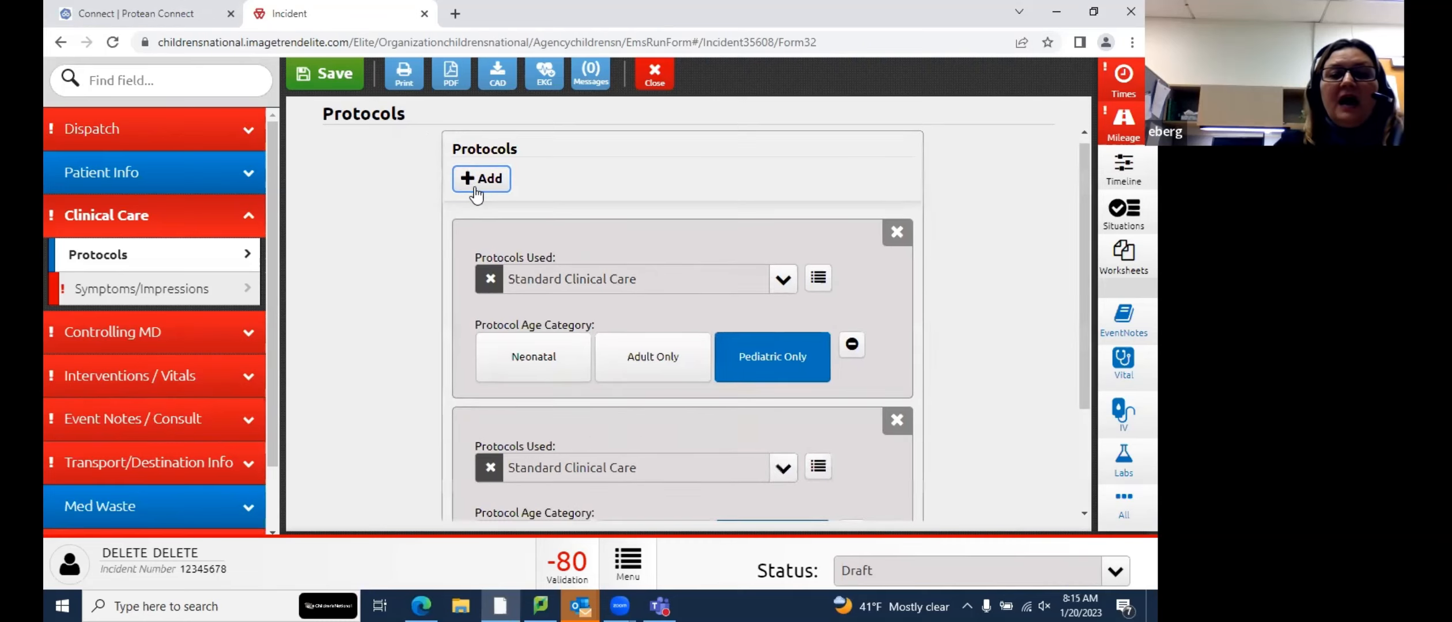
click(787, 476)
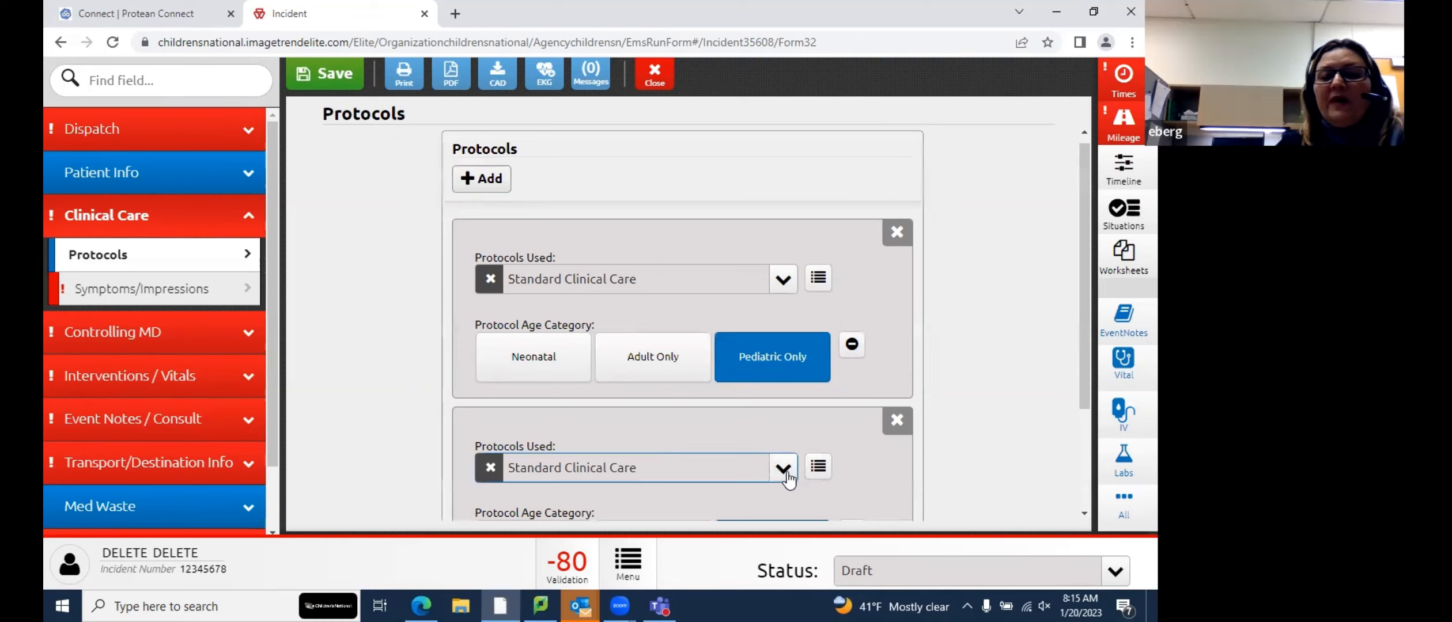
click(819, 467)
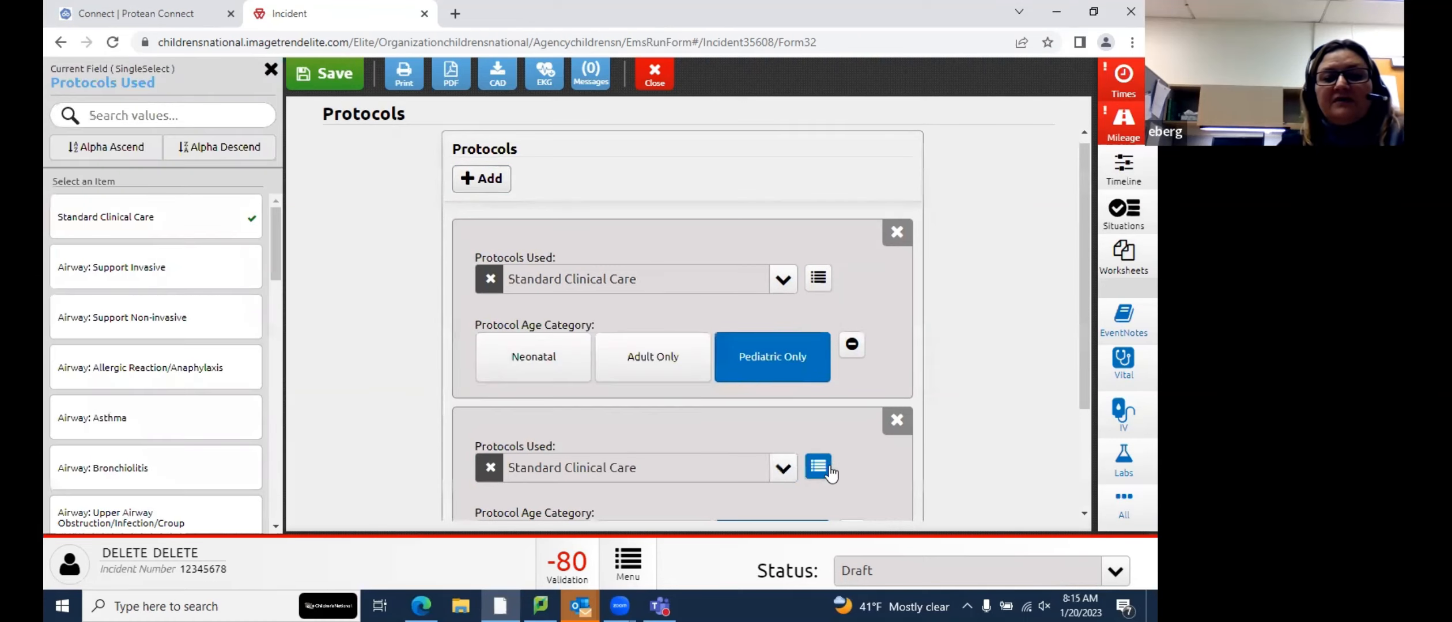
drag(281, 234, 277, 328)
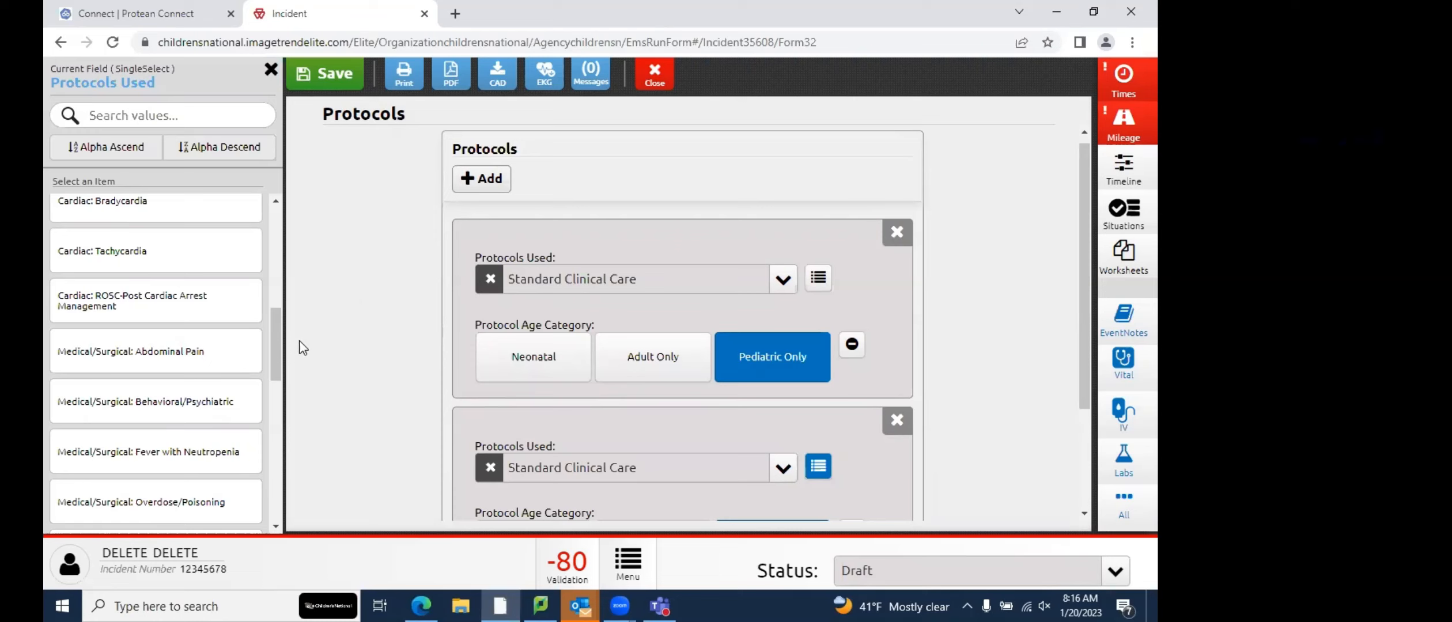
drag(274, 333, 277, 387)
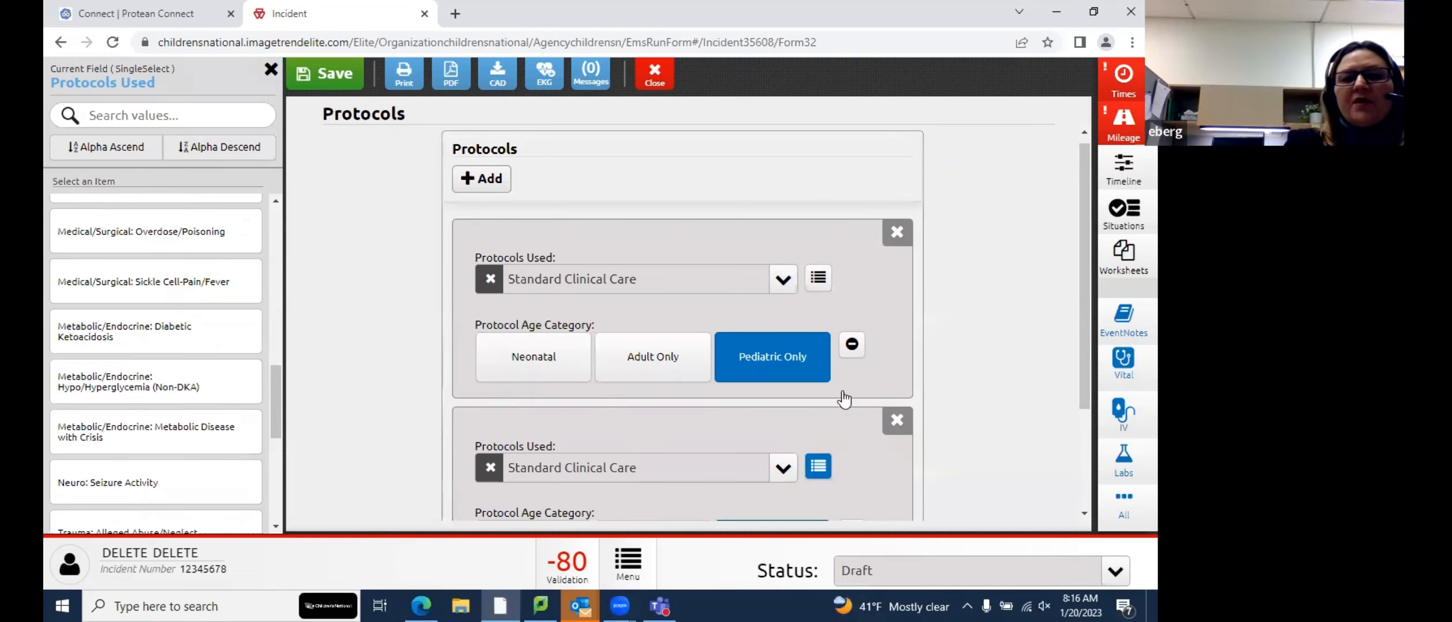
click(399, 418)
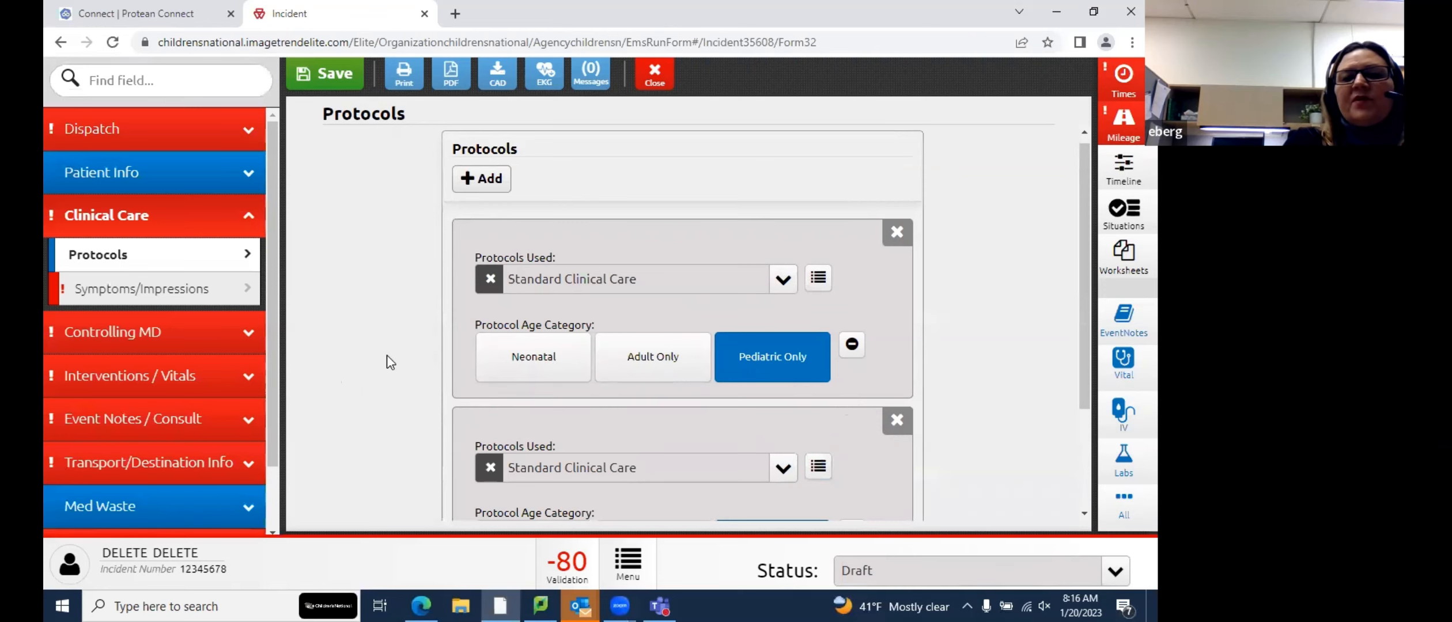
click(891, 426)
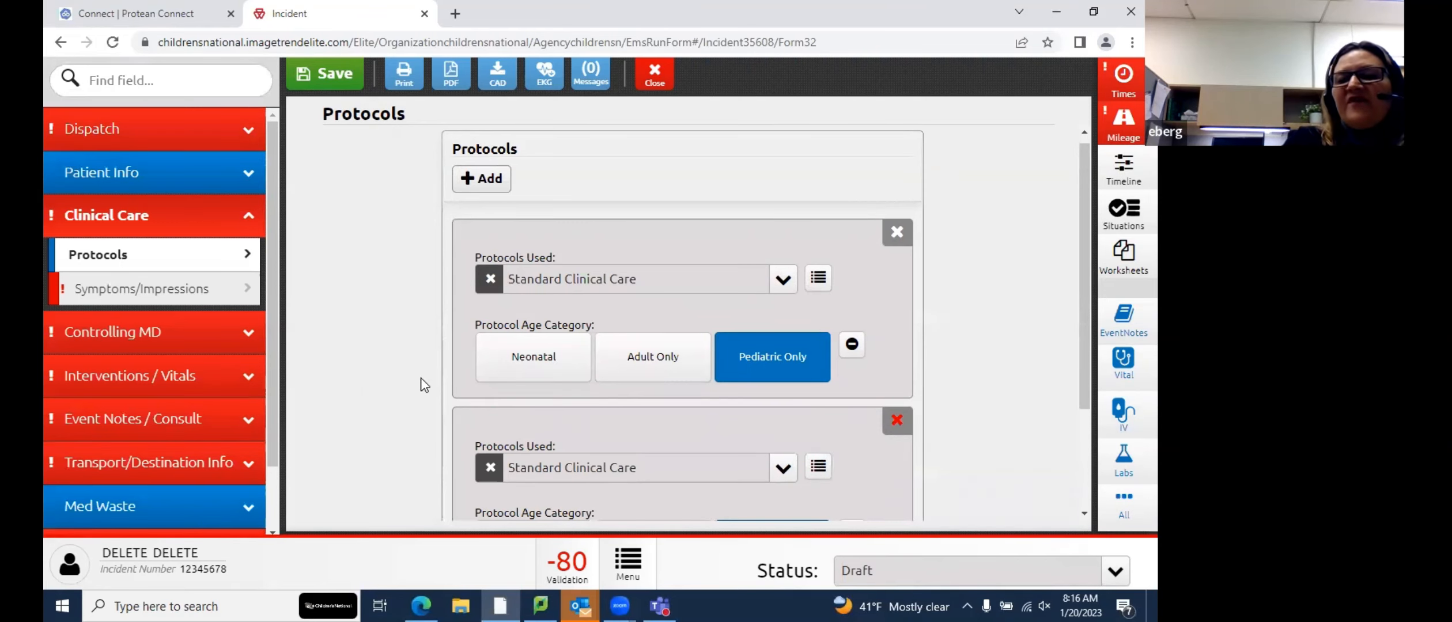
click(550, 180)
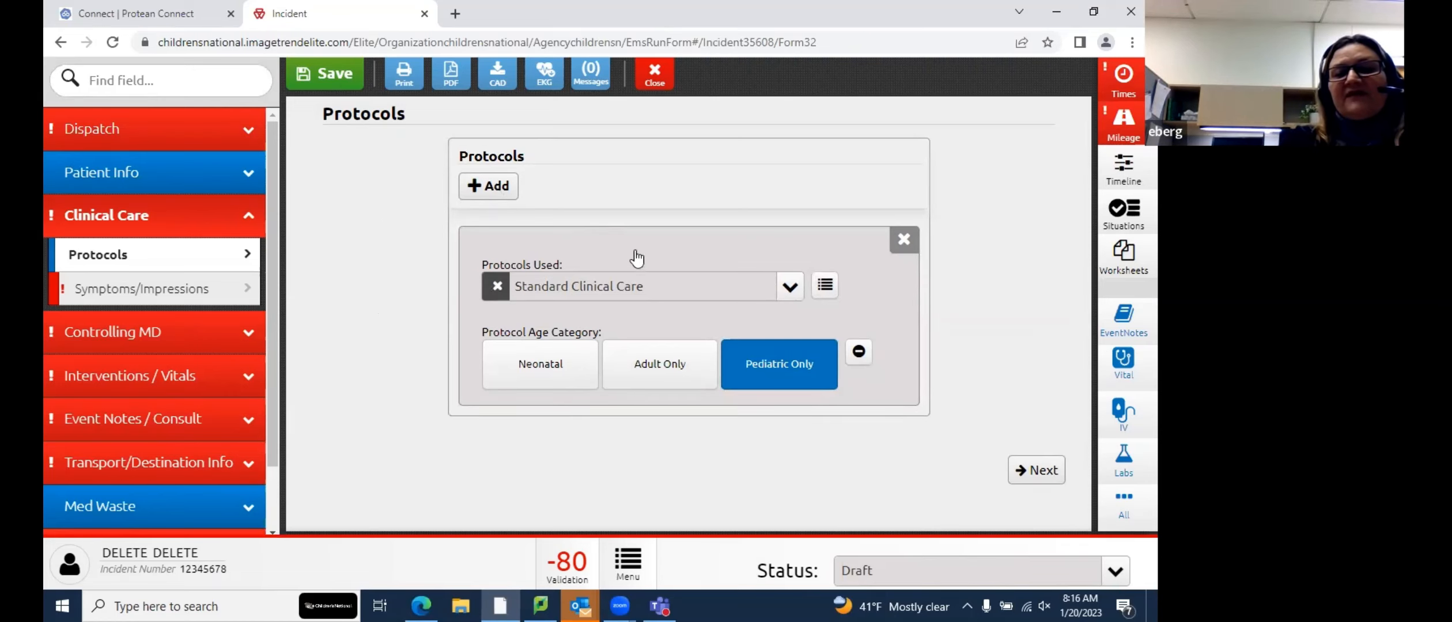
Continue to Symptoms/Impressions and review the choices for the primary symptom and the provider's primary impression without selecting any
click(1040, 471)
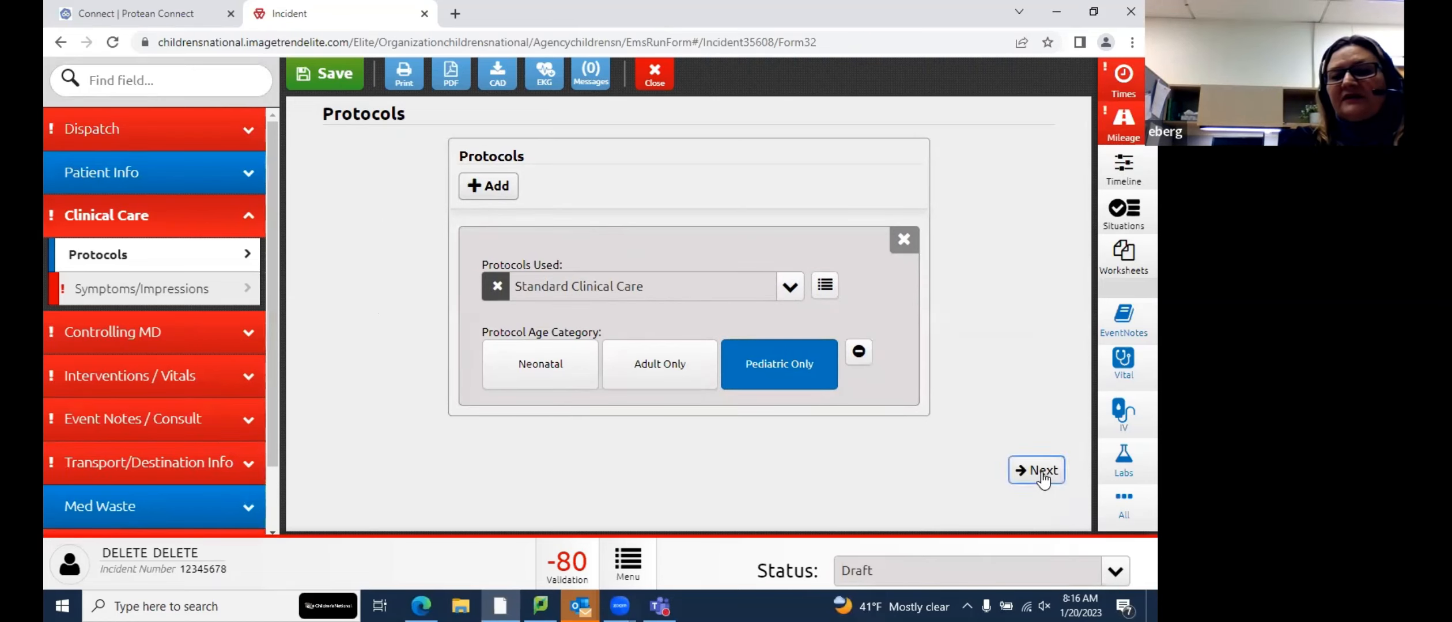
click(824, 152)
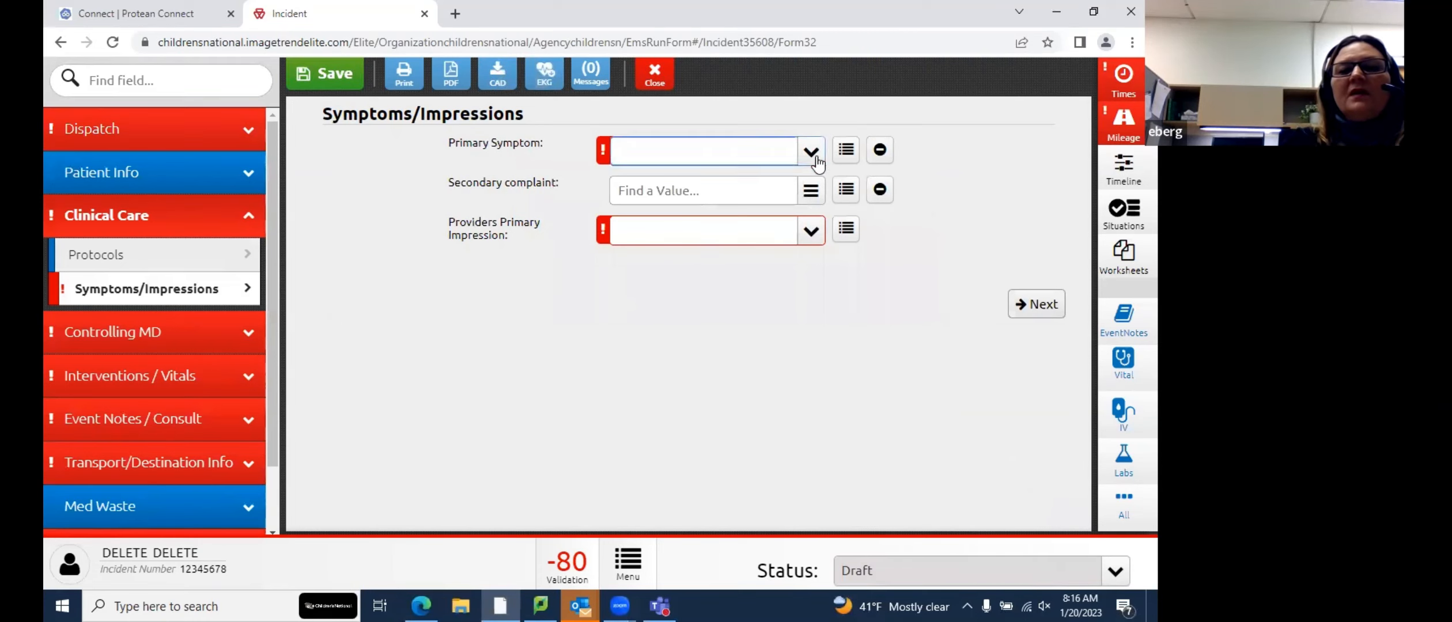
scroll(790, 231, down, 2)
scroll(790, 231, down, 2)
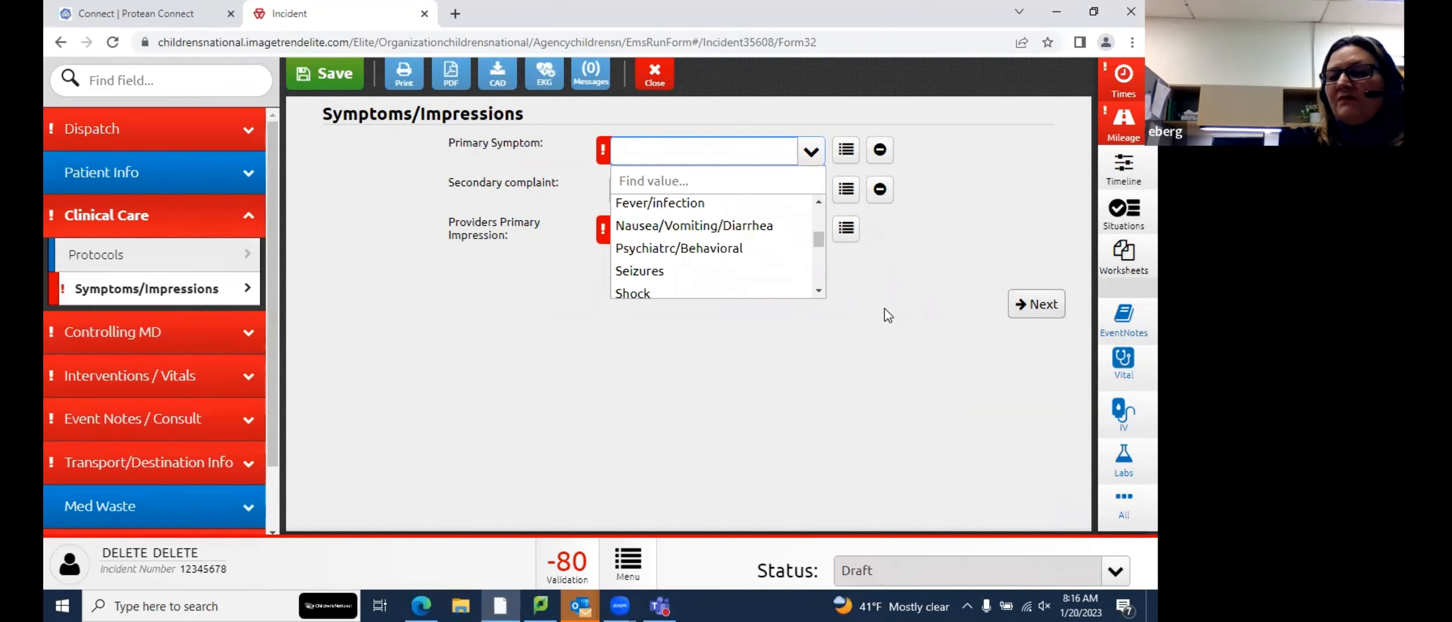
click(896, 297)
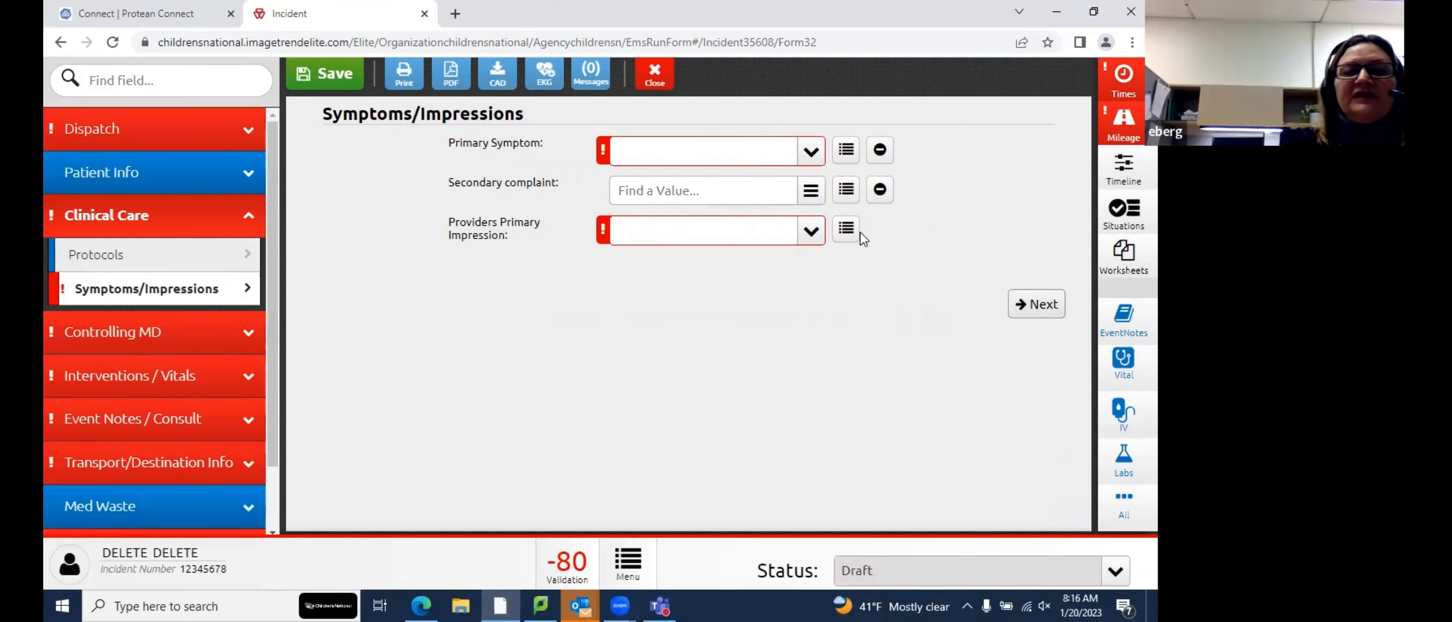
click(819, 251)
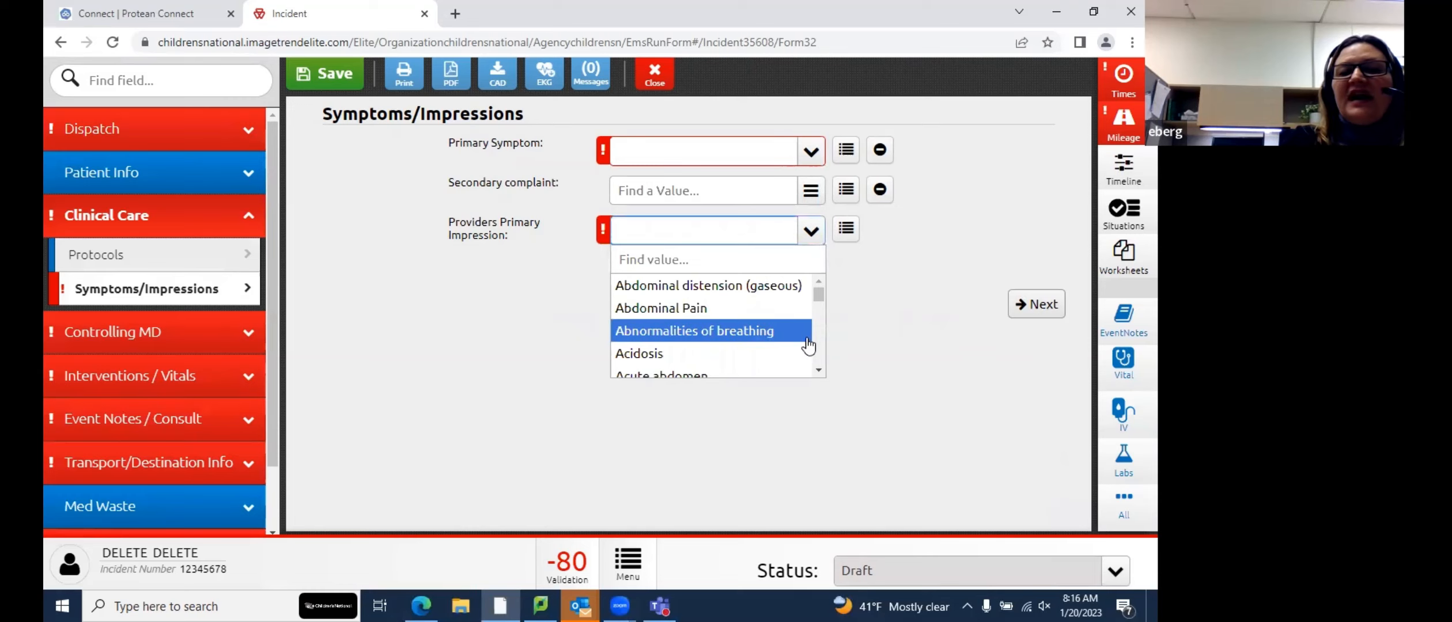
scroll(809, 343, down, 2)
scroll(809, 343, down, 2)
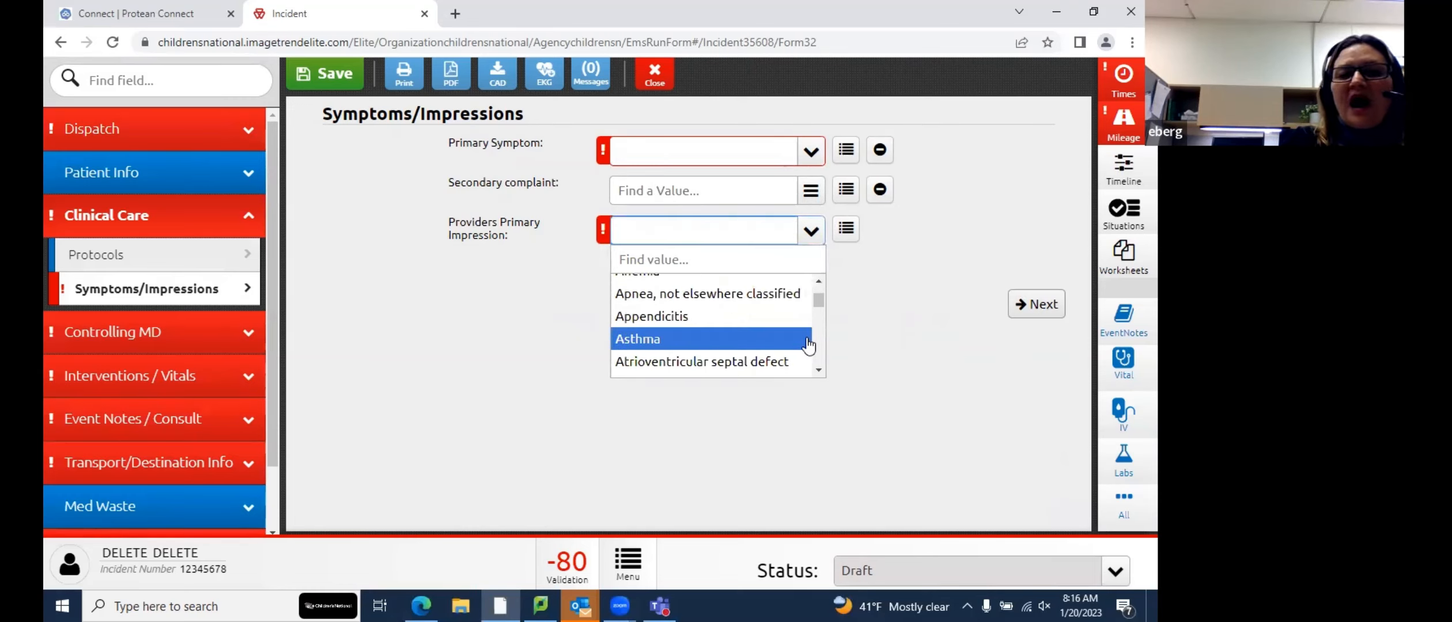
scroll(806, 346, up, 1)
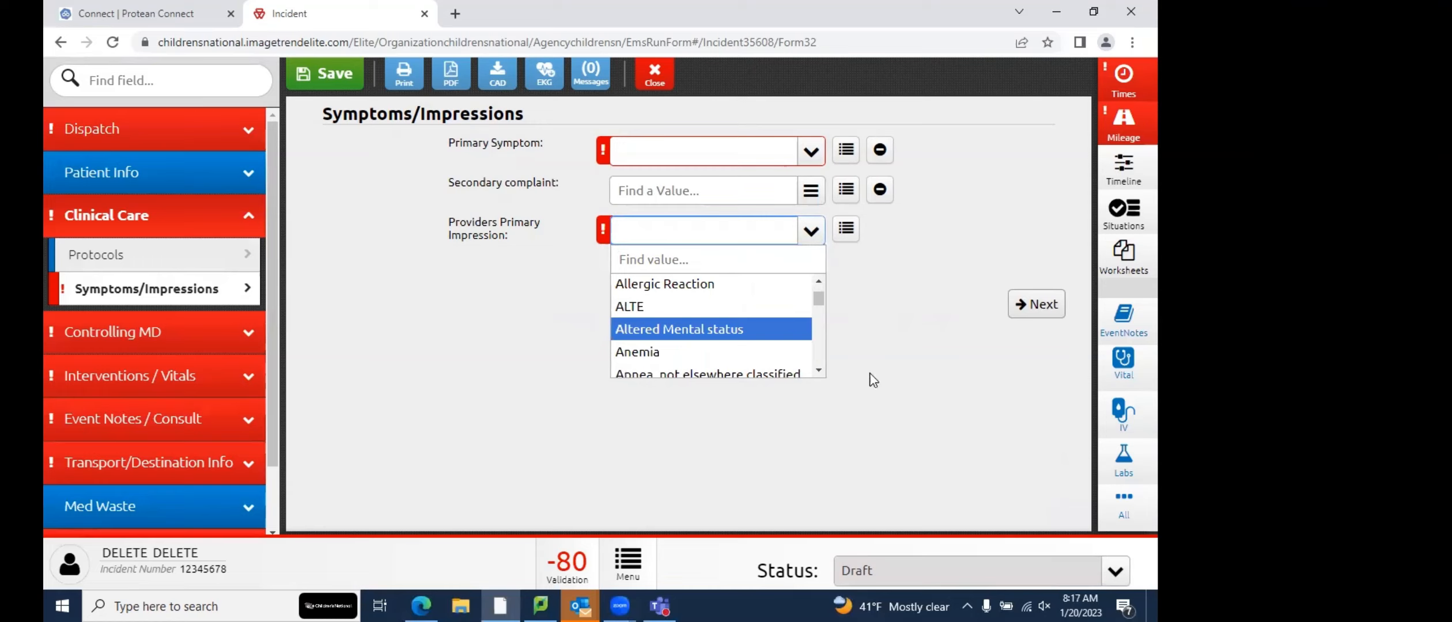
click(933, 423)
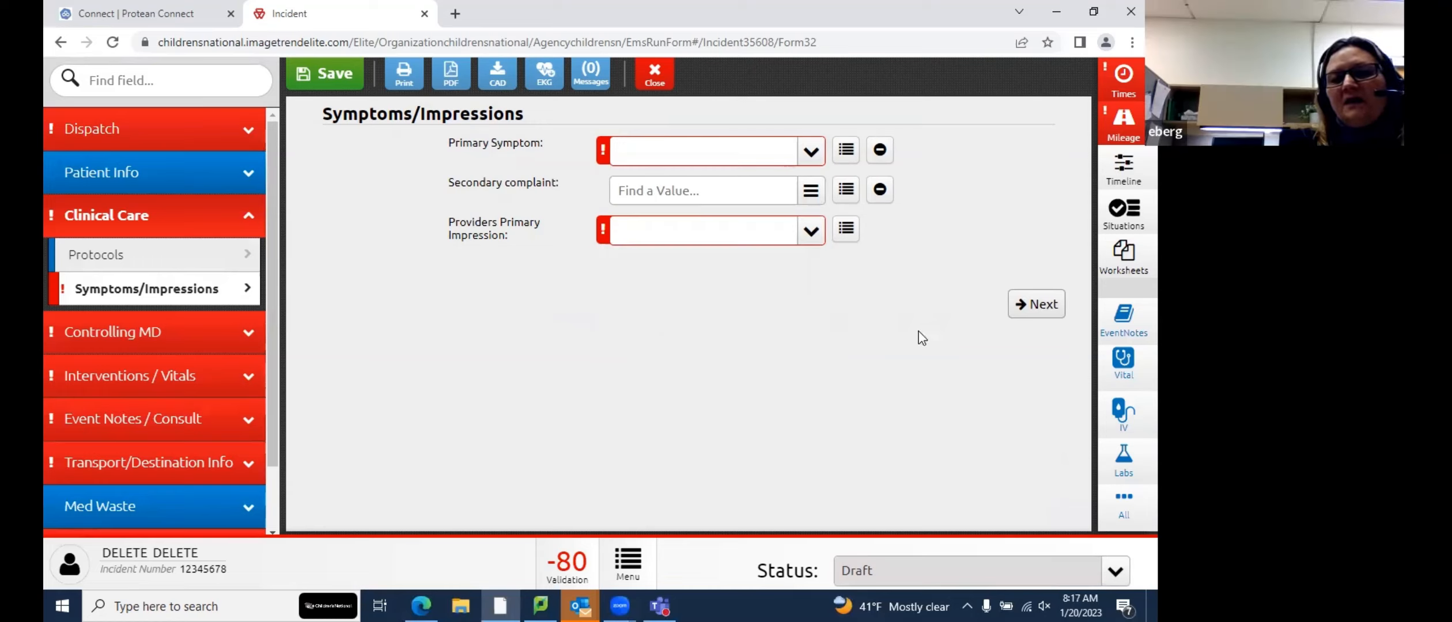
Set the Controlling MD by choosing a physician from the A-D list and applying the new value
click(153, 343)
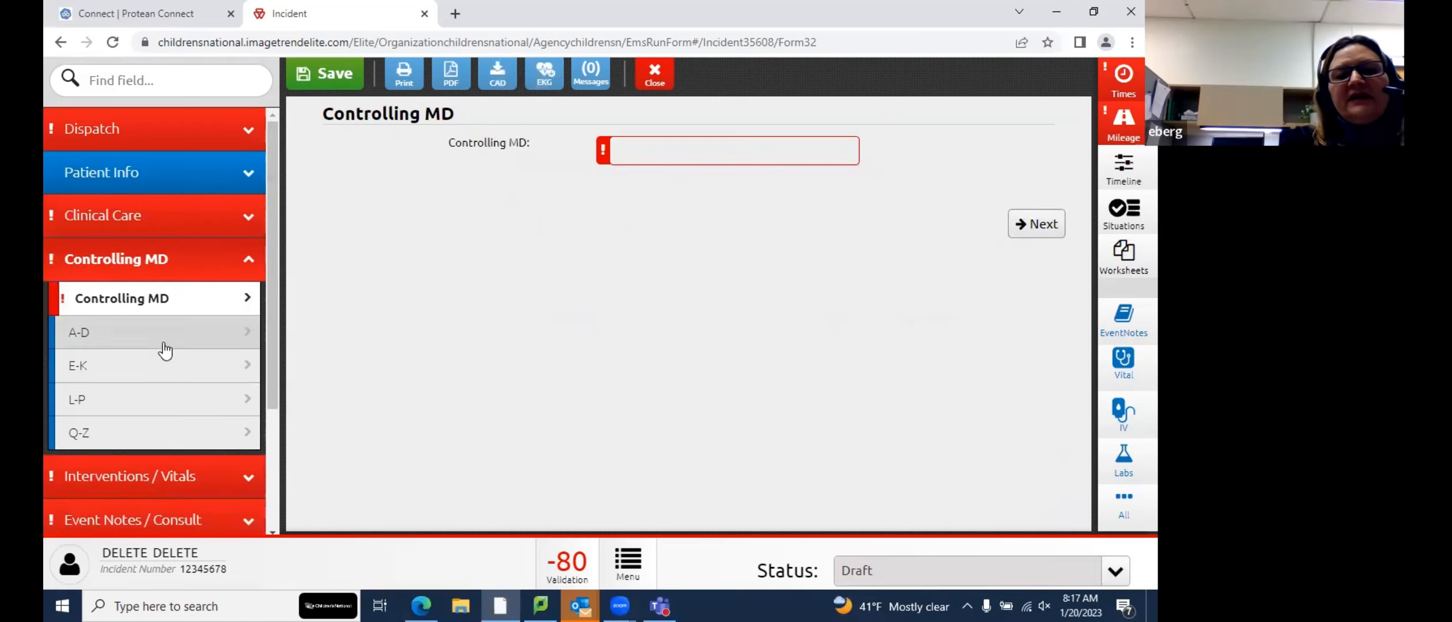
drag(269, 298, 270, 328)
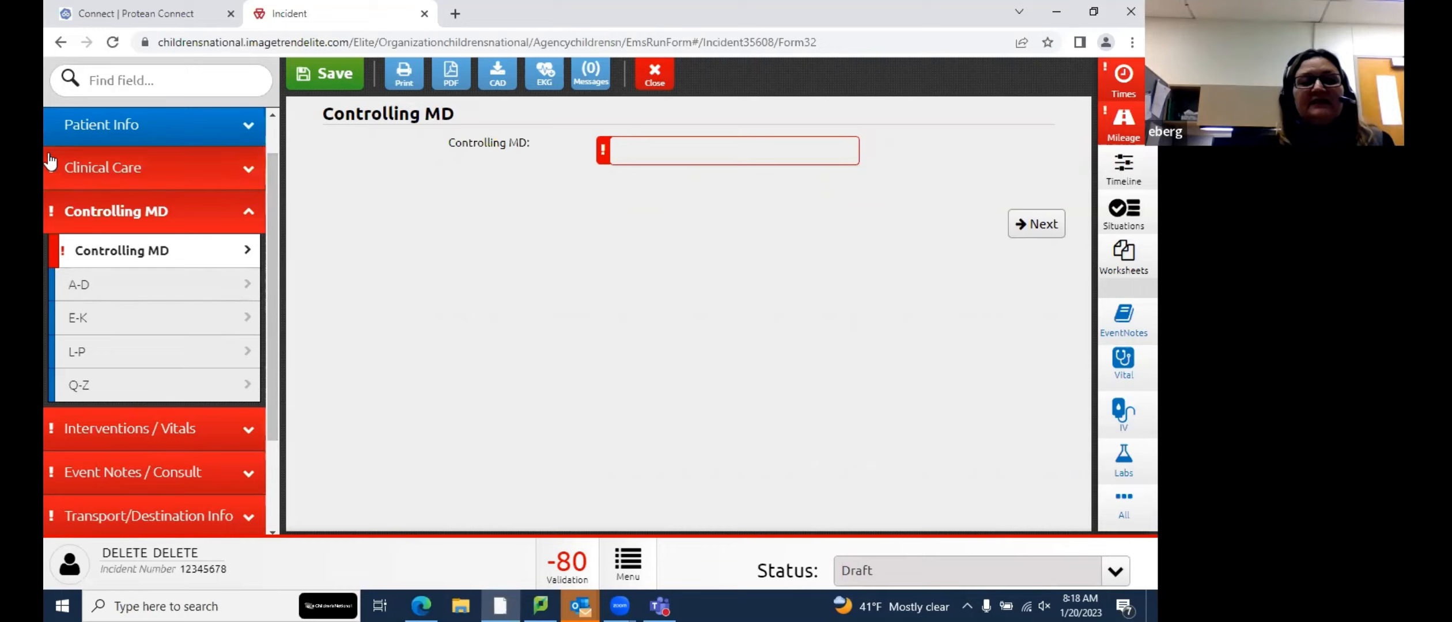
click(144, 286)
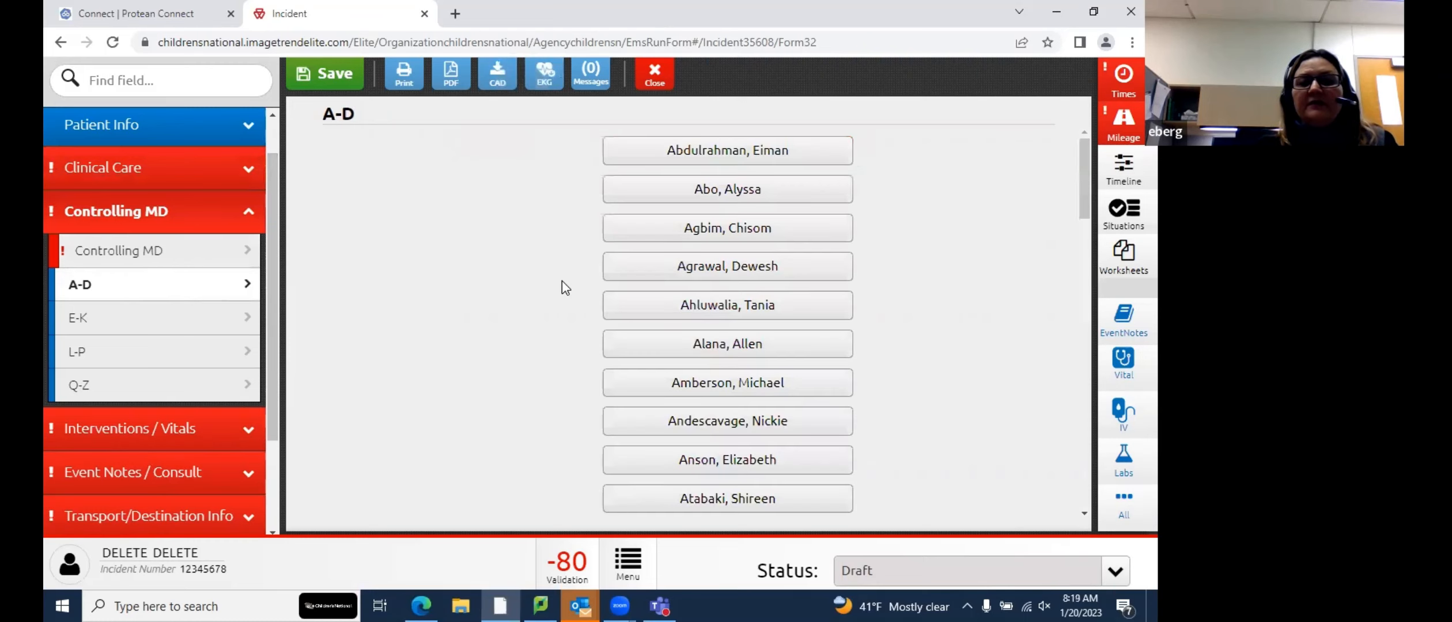
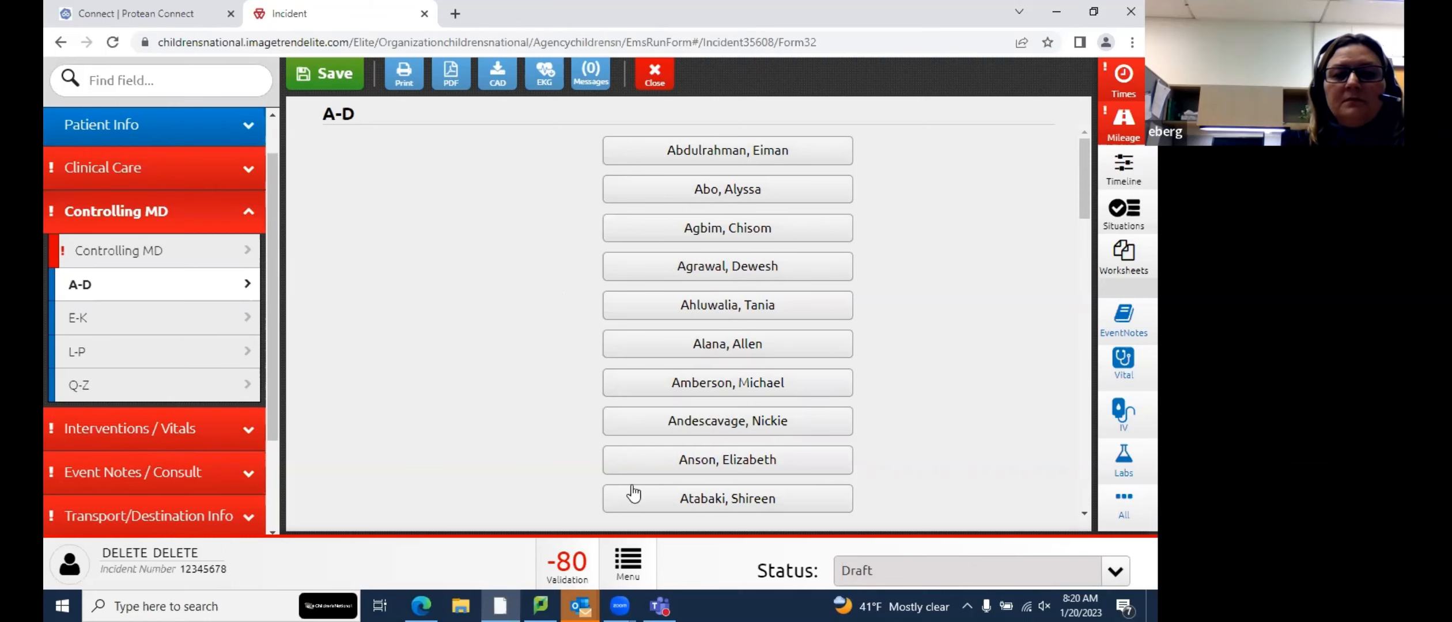
click(785, 426)
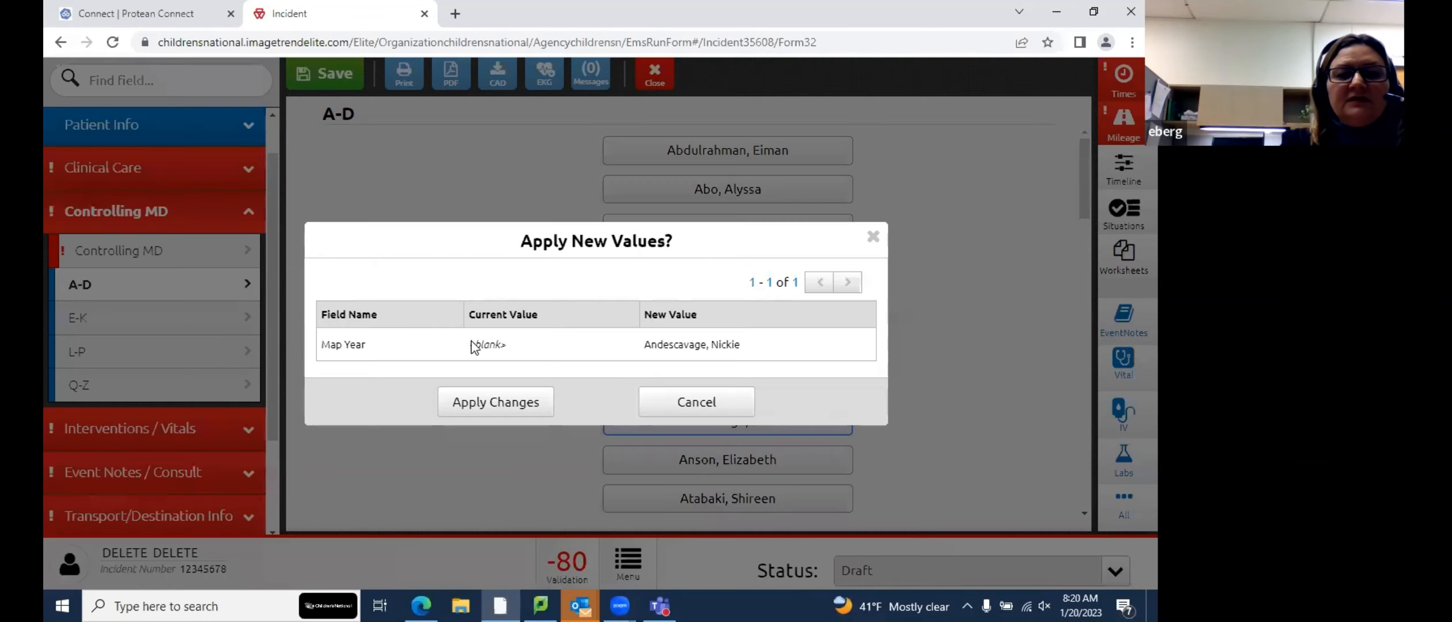
click(455, 401)
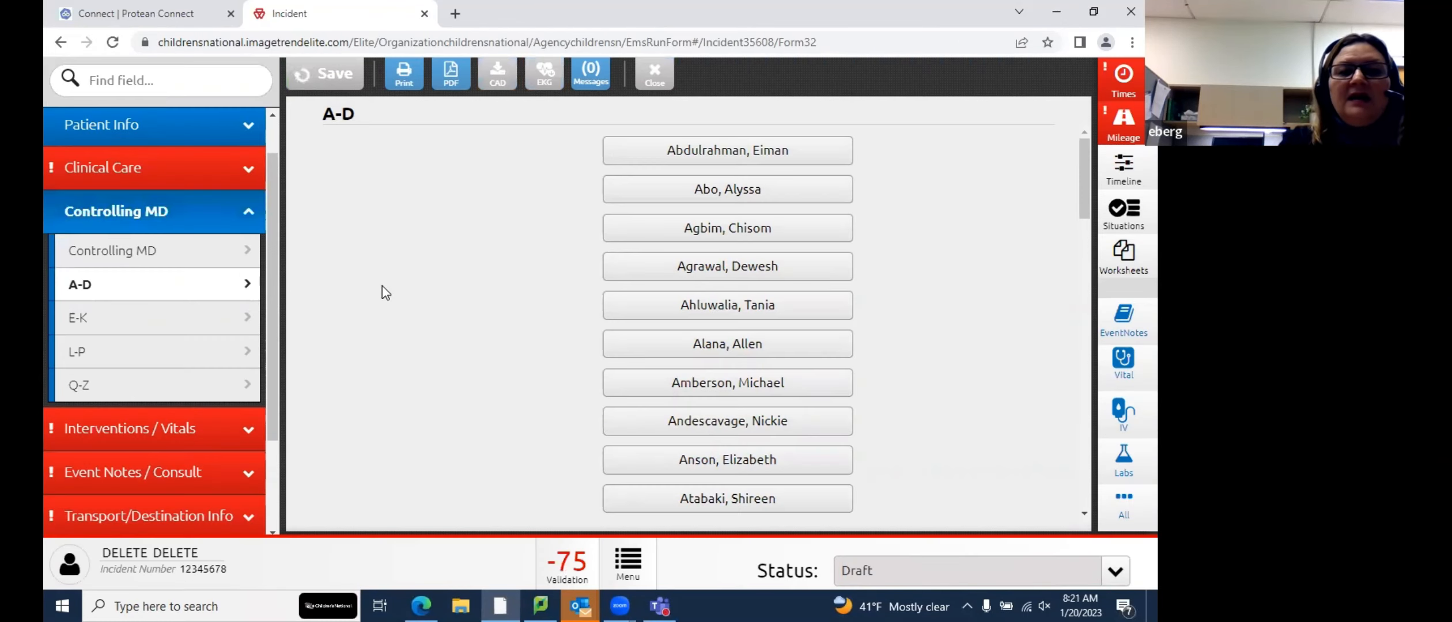
scroll(382, 286, down, 3)
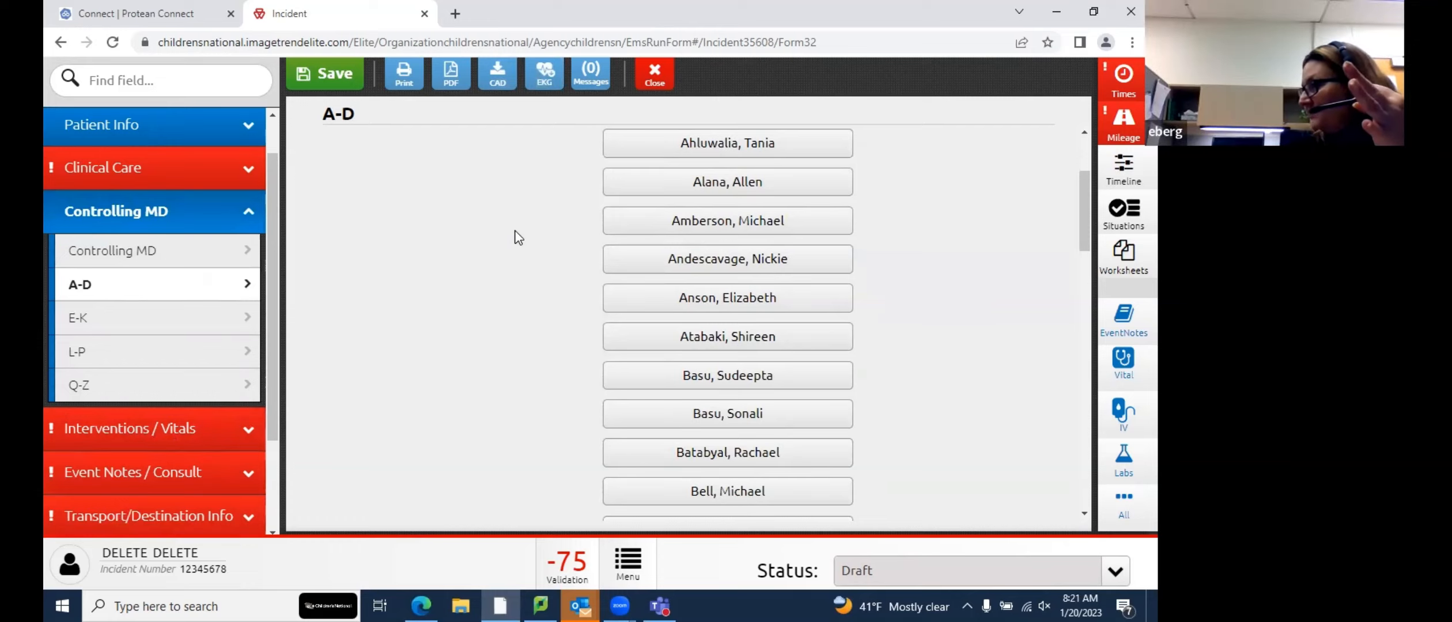
Add a vital entry in the Interventions / Vitals activities and stamp it with the current date and time
click(213, 447)
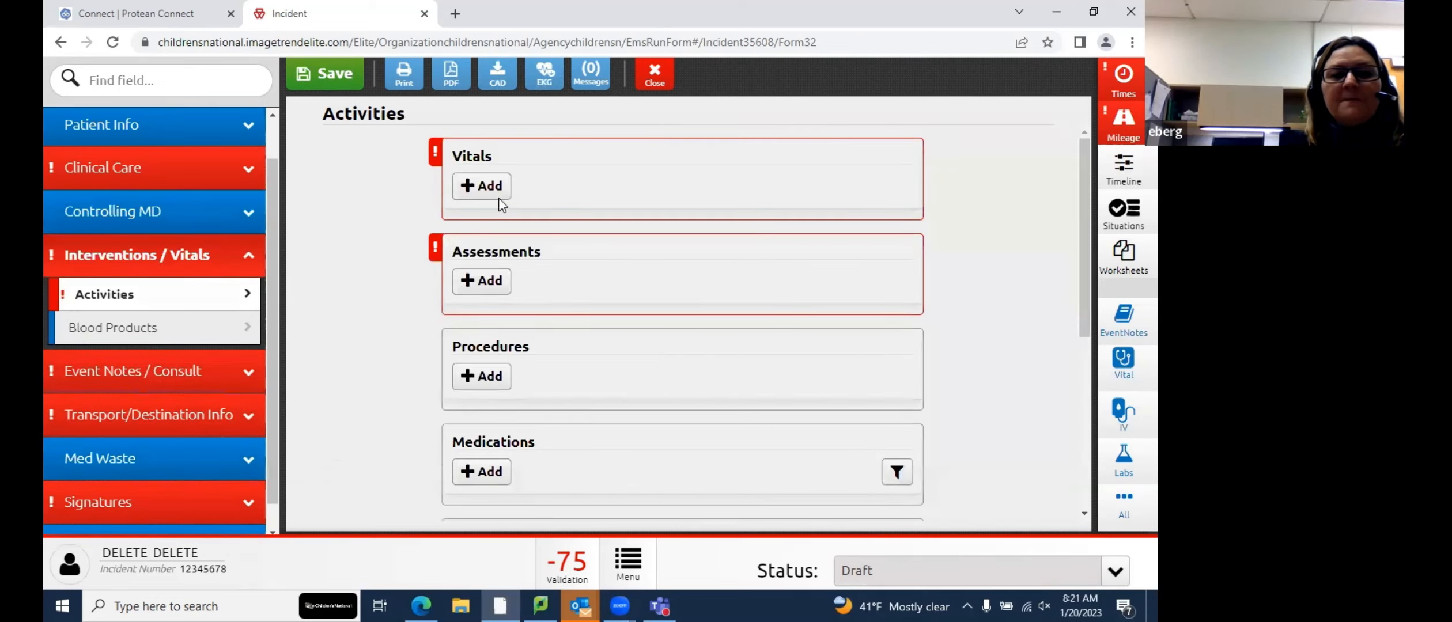
click(497, 196)
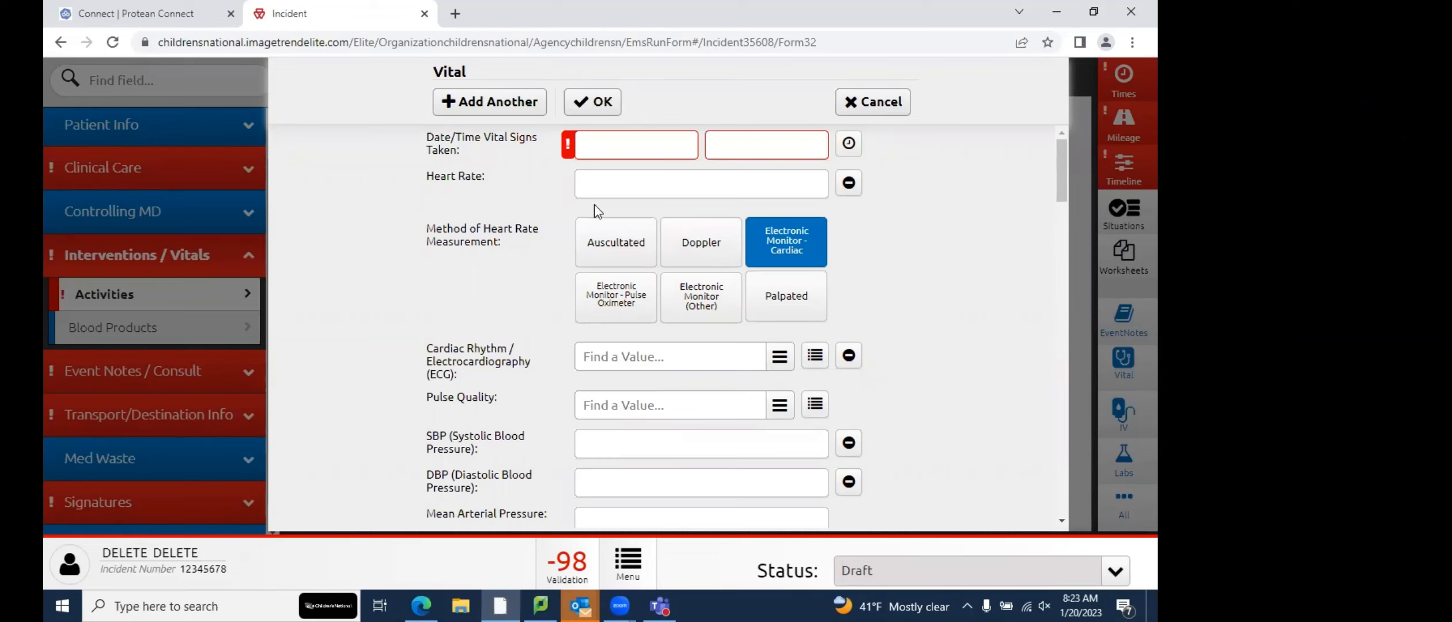
click(675, 184)
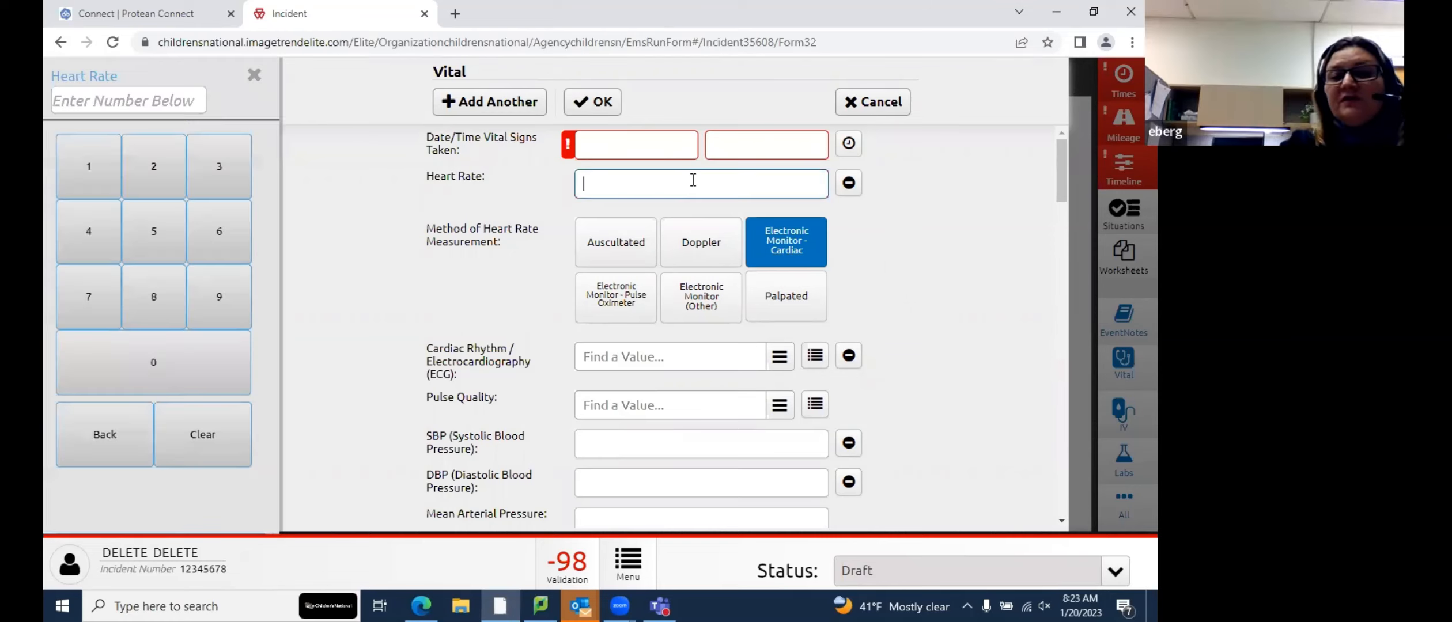
click(849, 144)
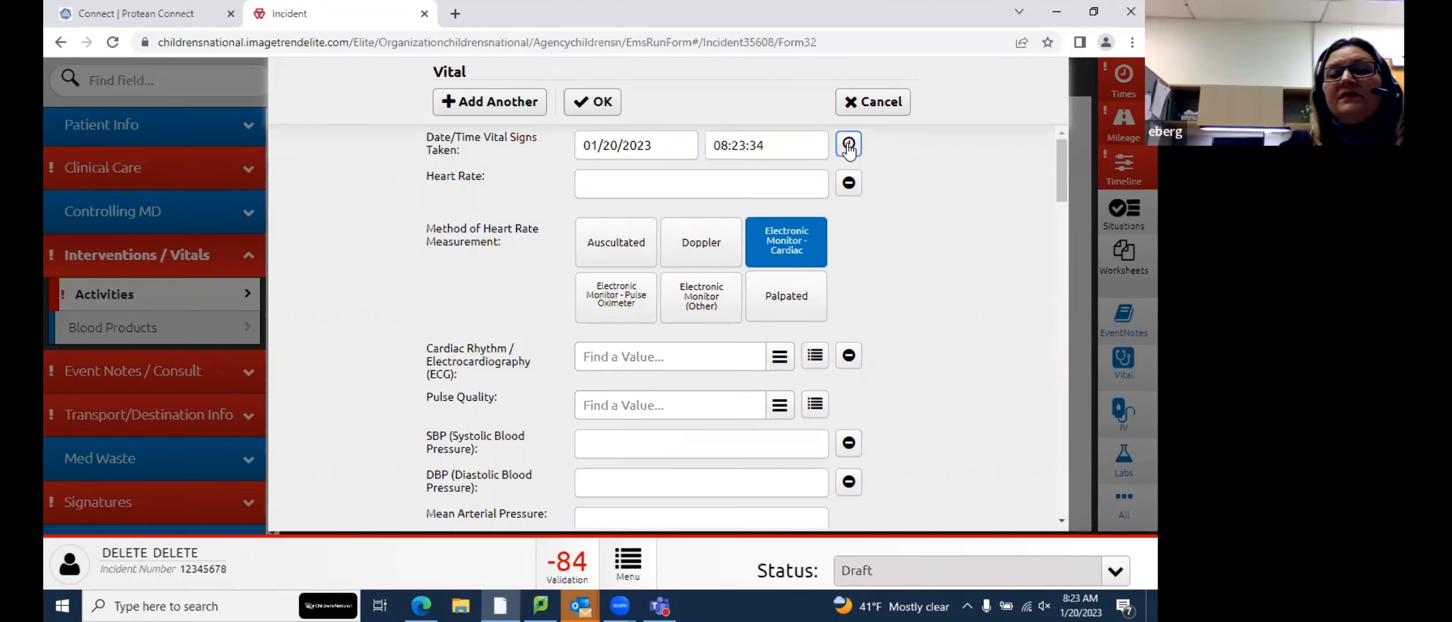
Review the vital form's fields from heart rate through blood pressure, respiration and pulse oximetry to temperature
click(704, 186)
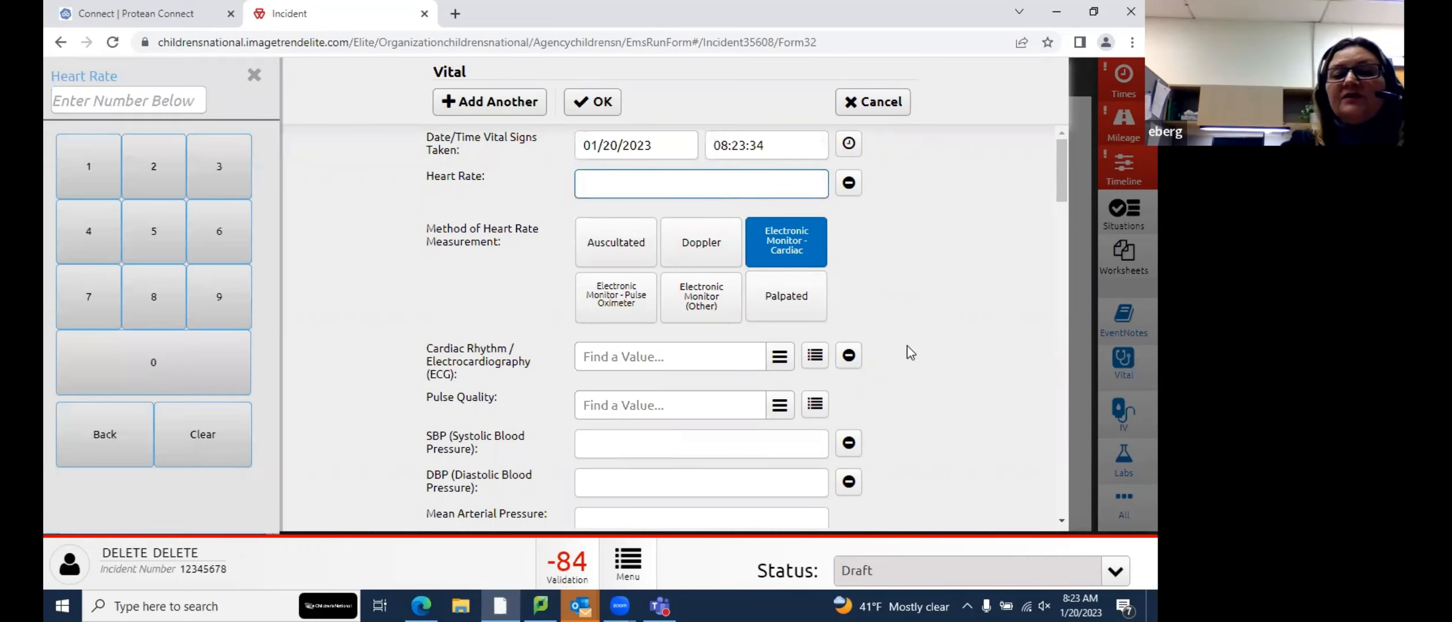
click(917, 386)
scroll(917, 386, down, 1)
scroll(917, 386, down, 1)
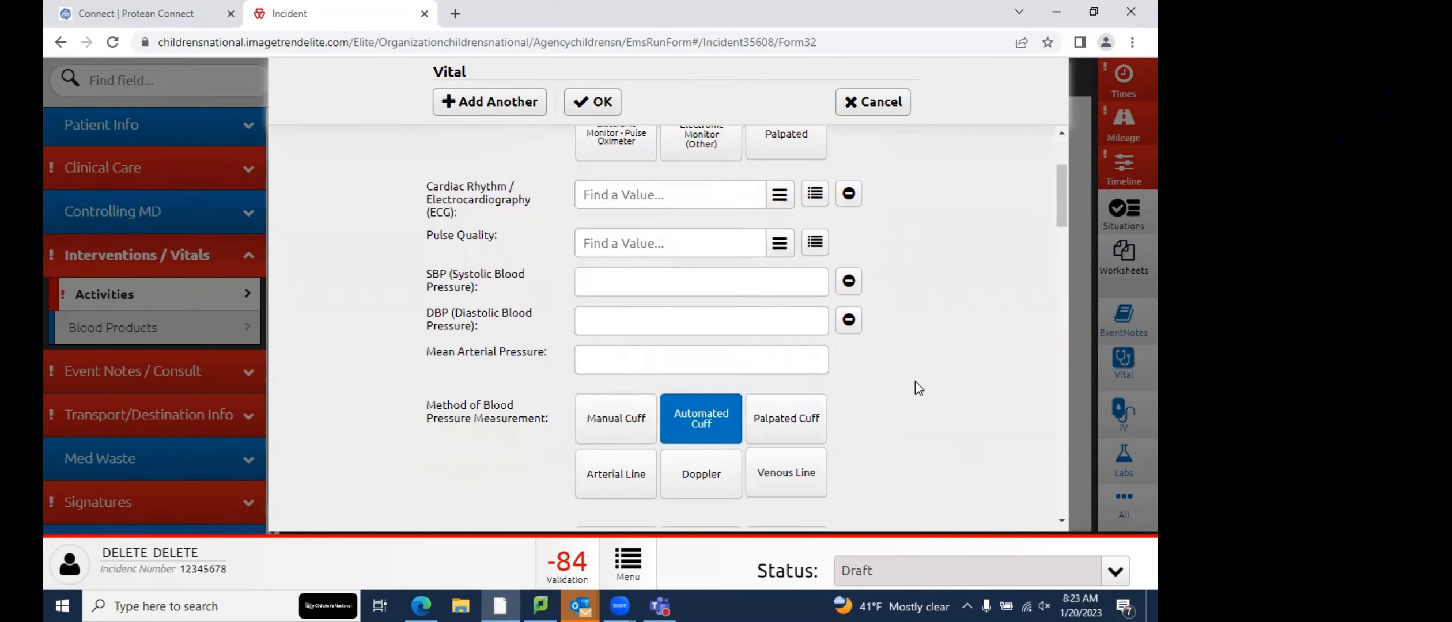
scroll(915, 382, down, 2)
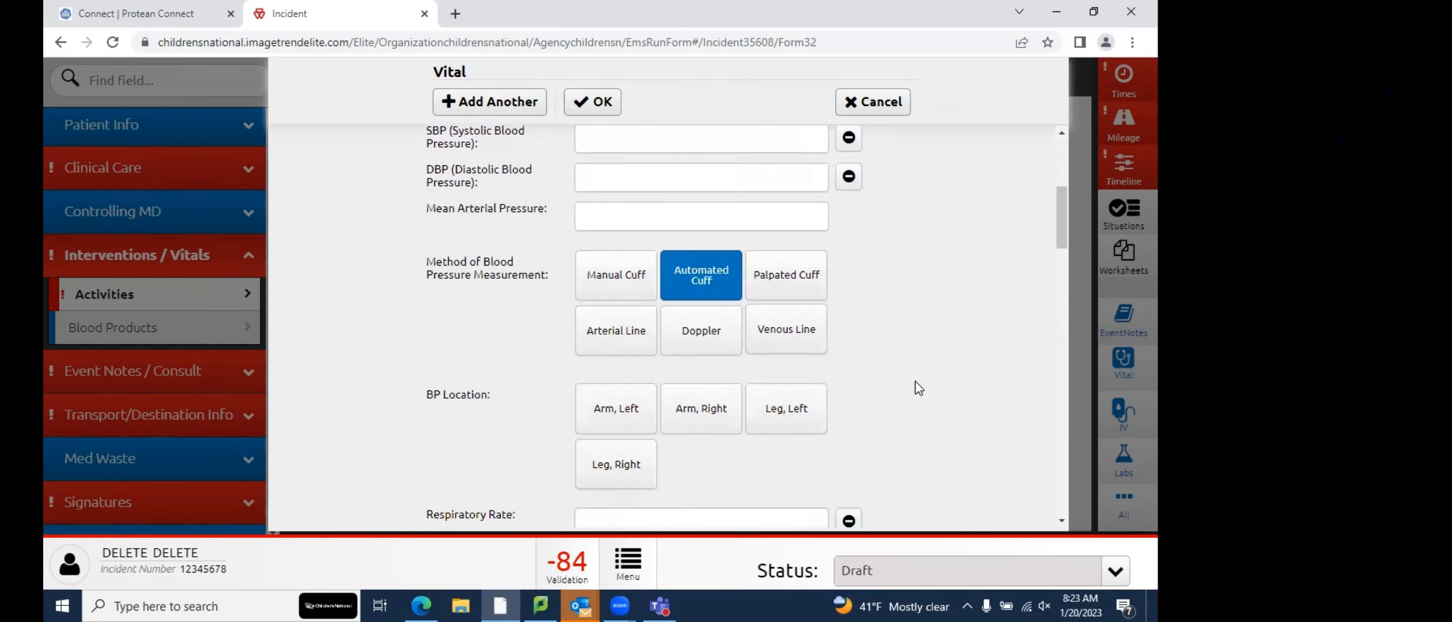
scroll(916, 381, down, 1)
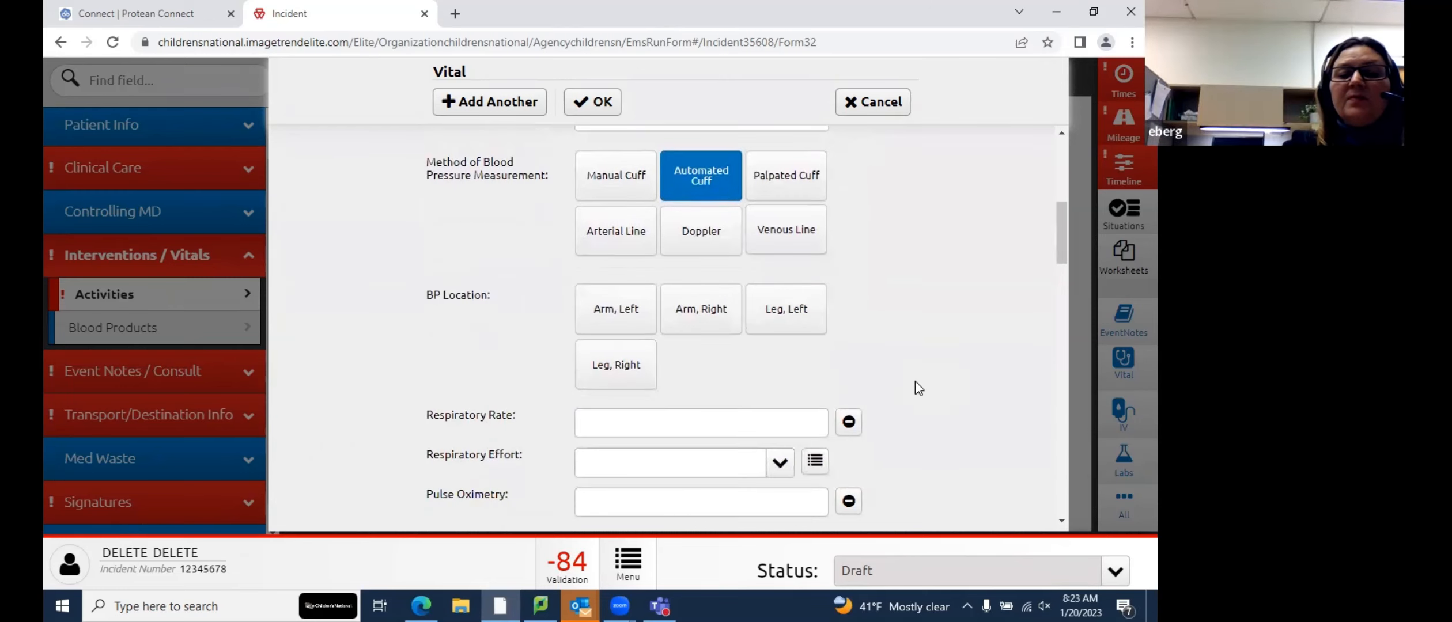
scroll(916, 382, down, 3)
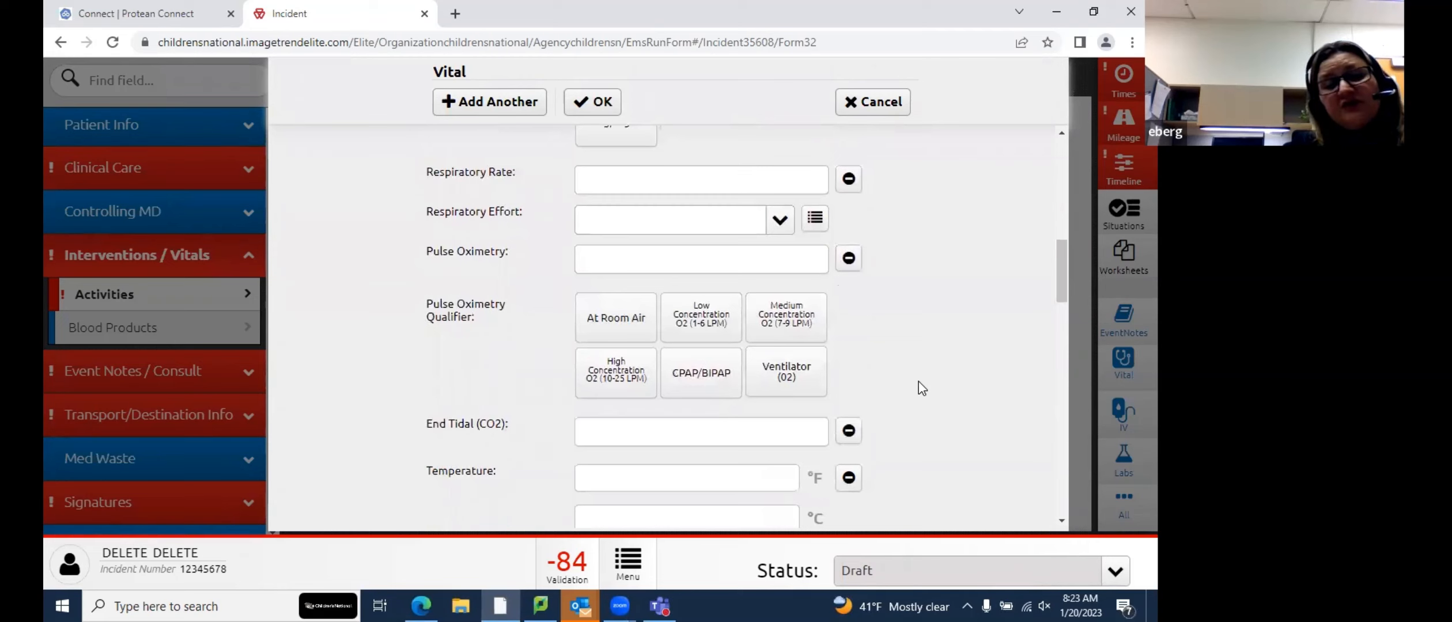
scroll(920, 387, down, 2)
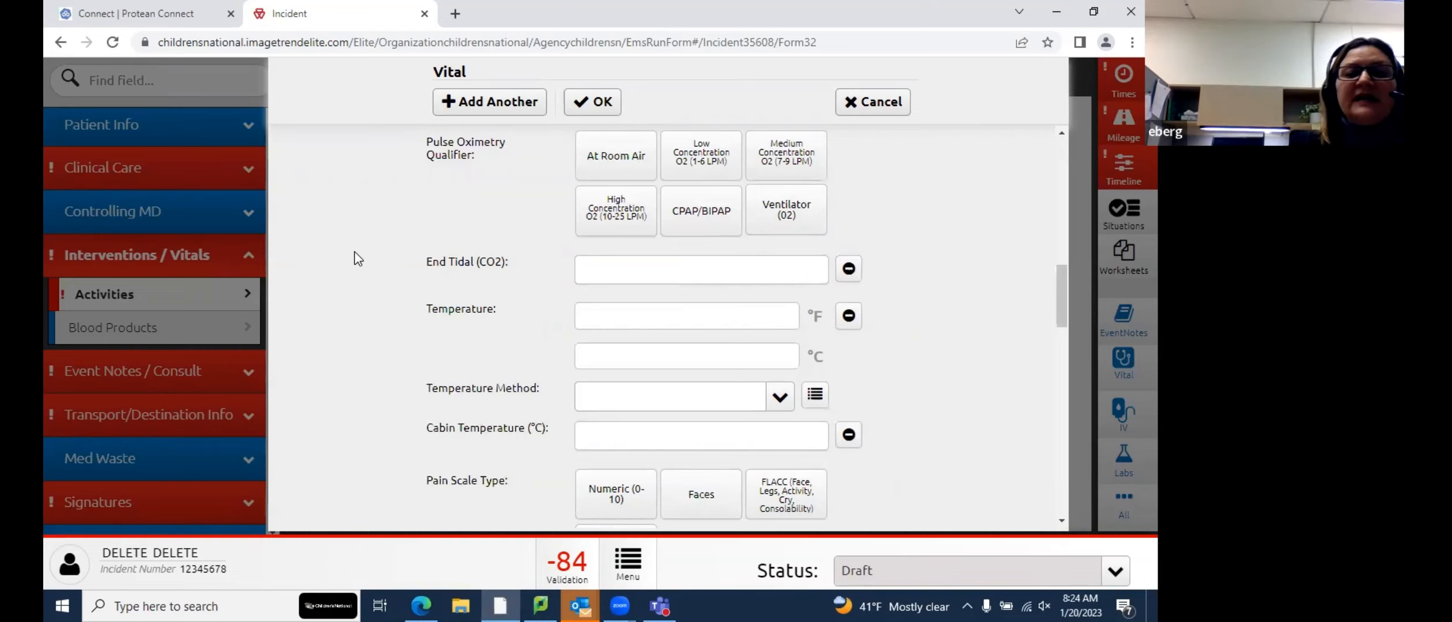
scroll(362, 261, down, 1)
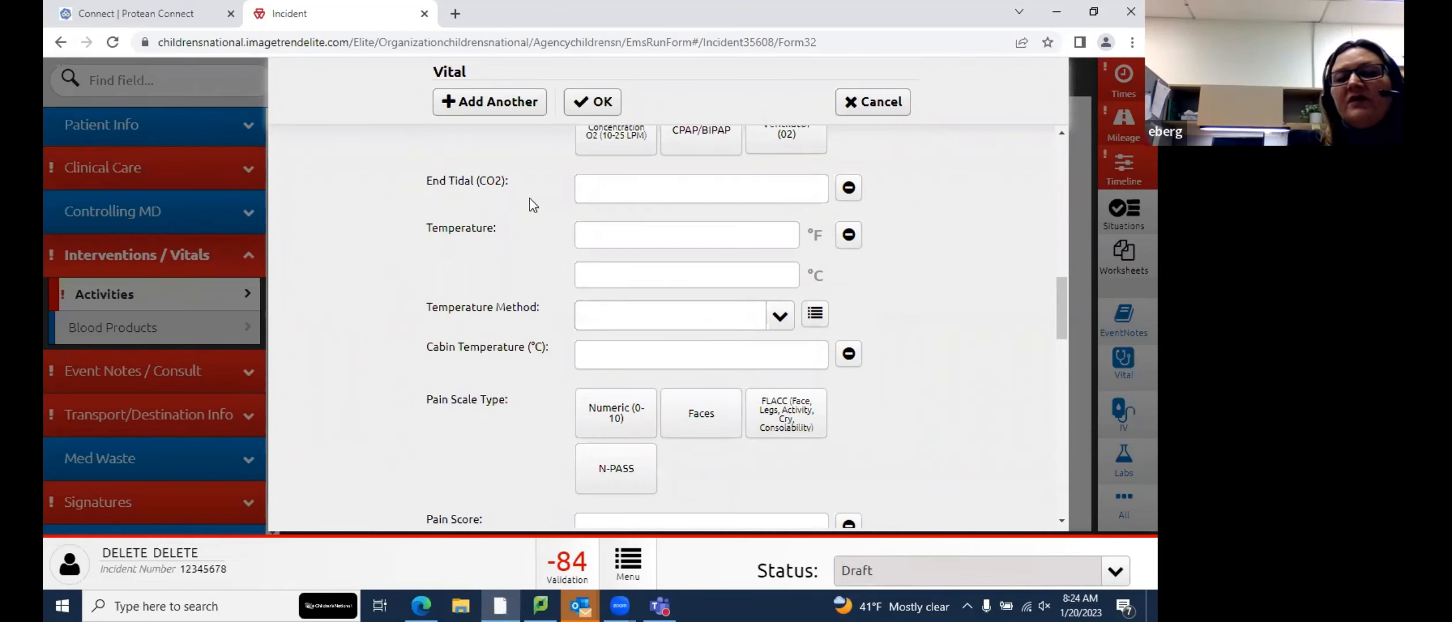
scroll(398, 280, down, 1)
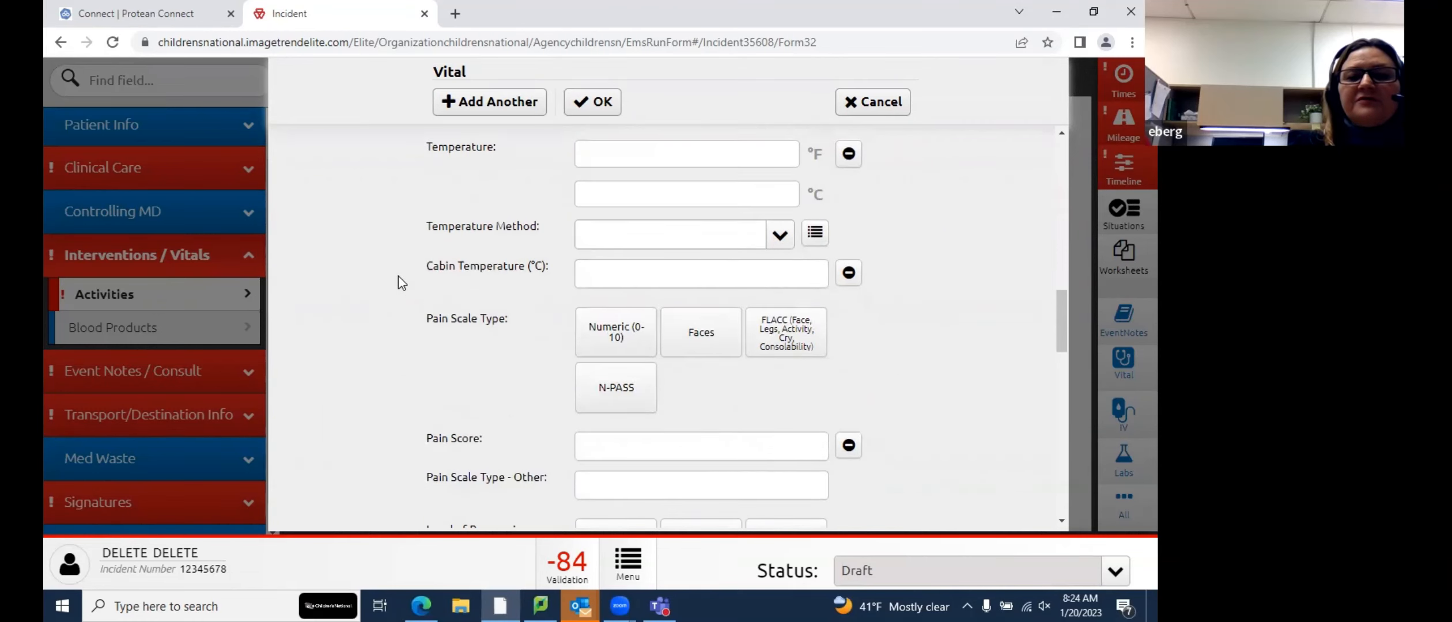
Examine the remaining vital fields, from cabin temperature and pain scale through Glasgow Coma Score to arterial line and neonate saturations
click(641, 264)
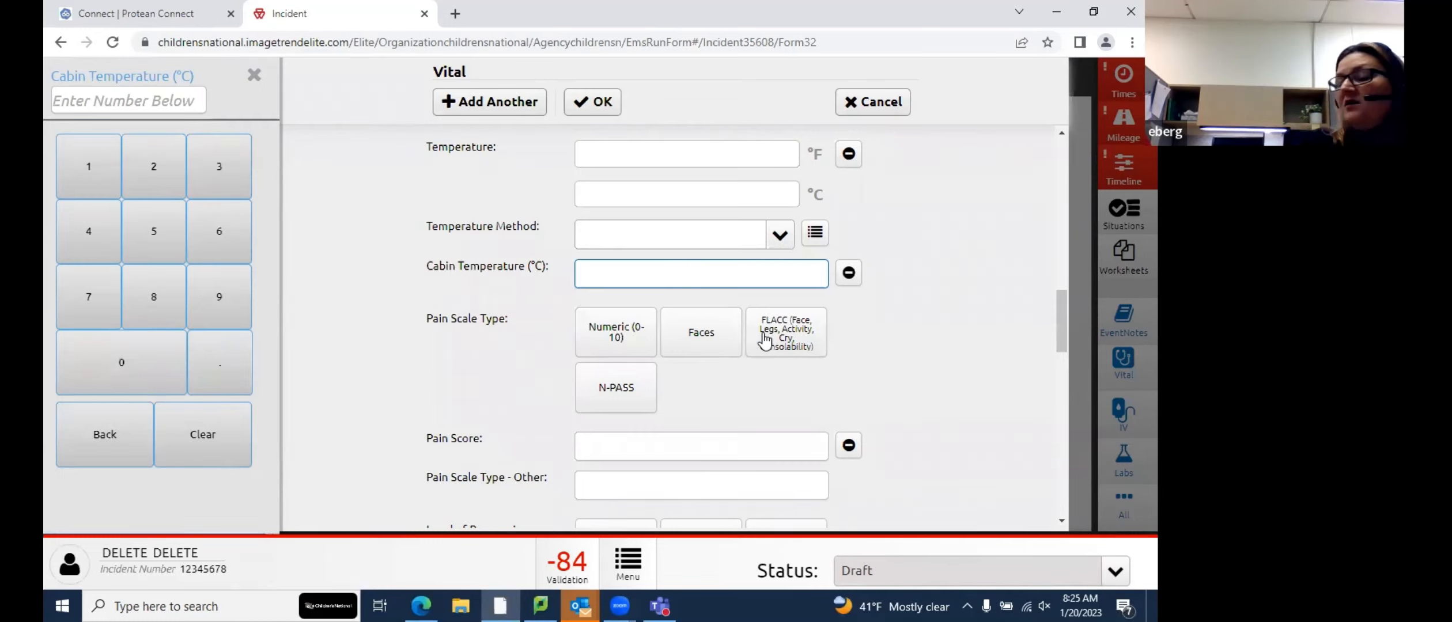
click(968, 416)
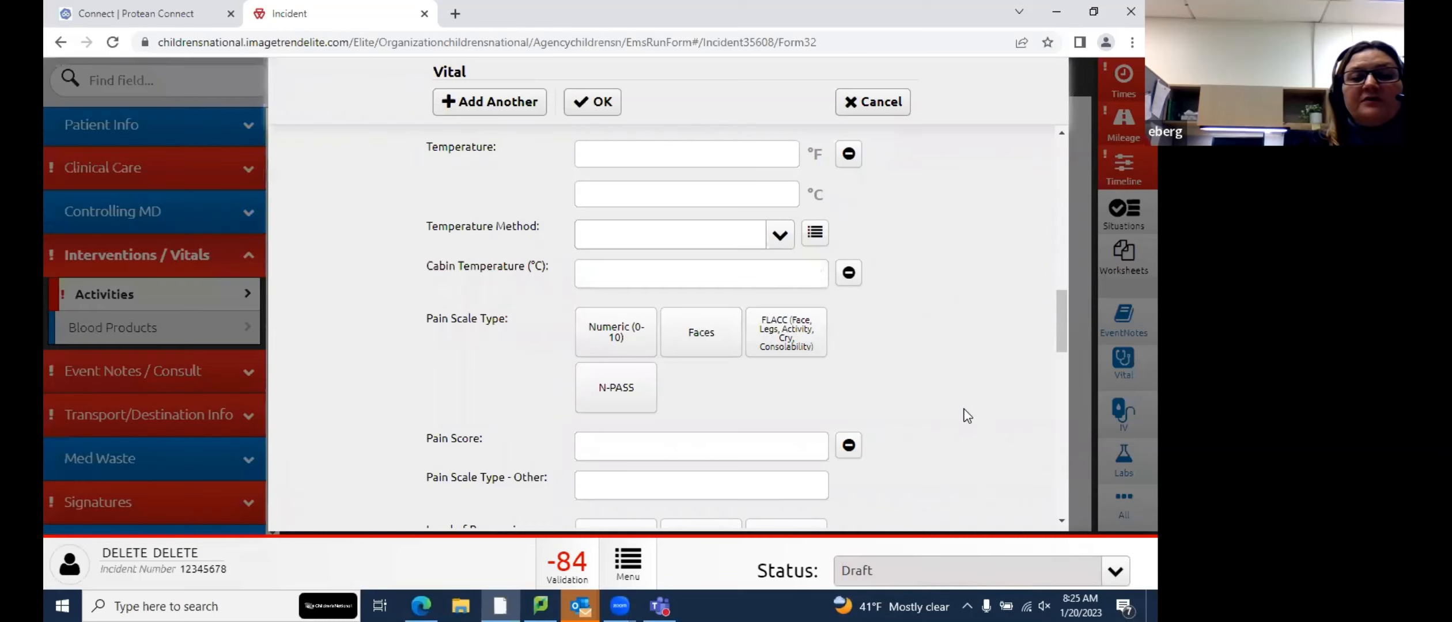
scroll(967, 416, down, 1)
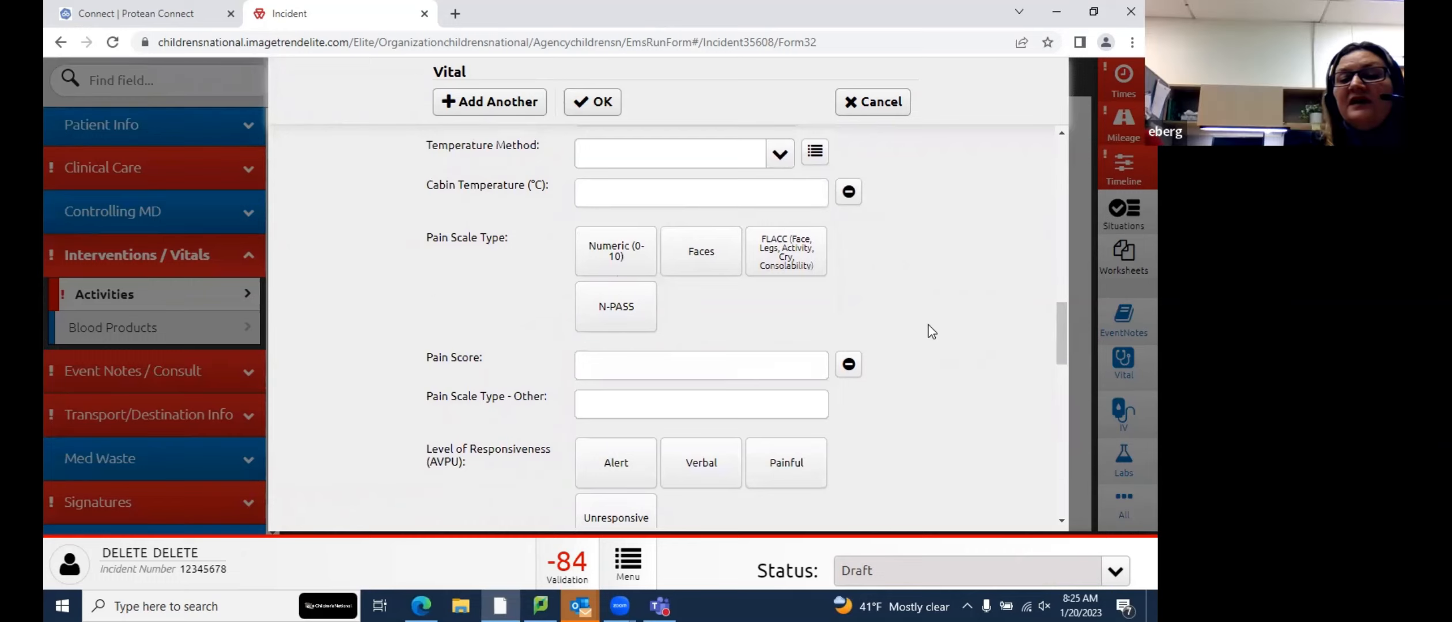
scroll(966, 395, down, 4)
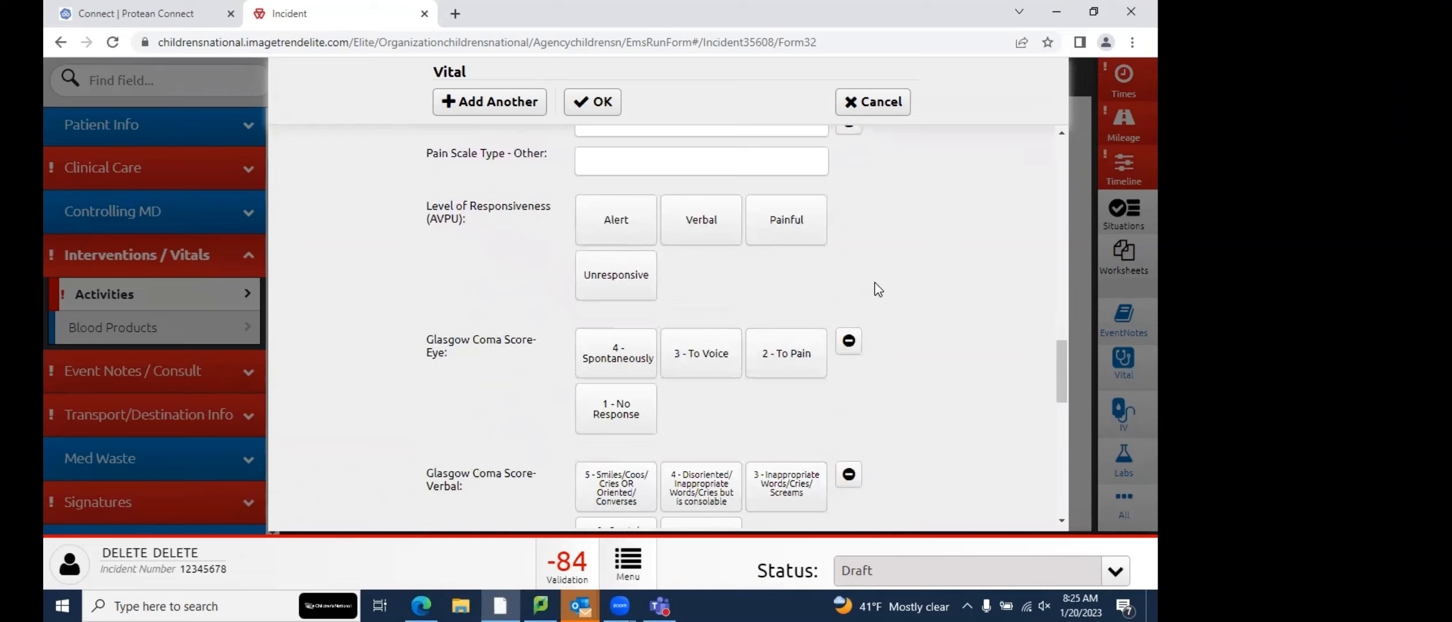
scroll(969, 392, down, 5)
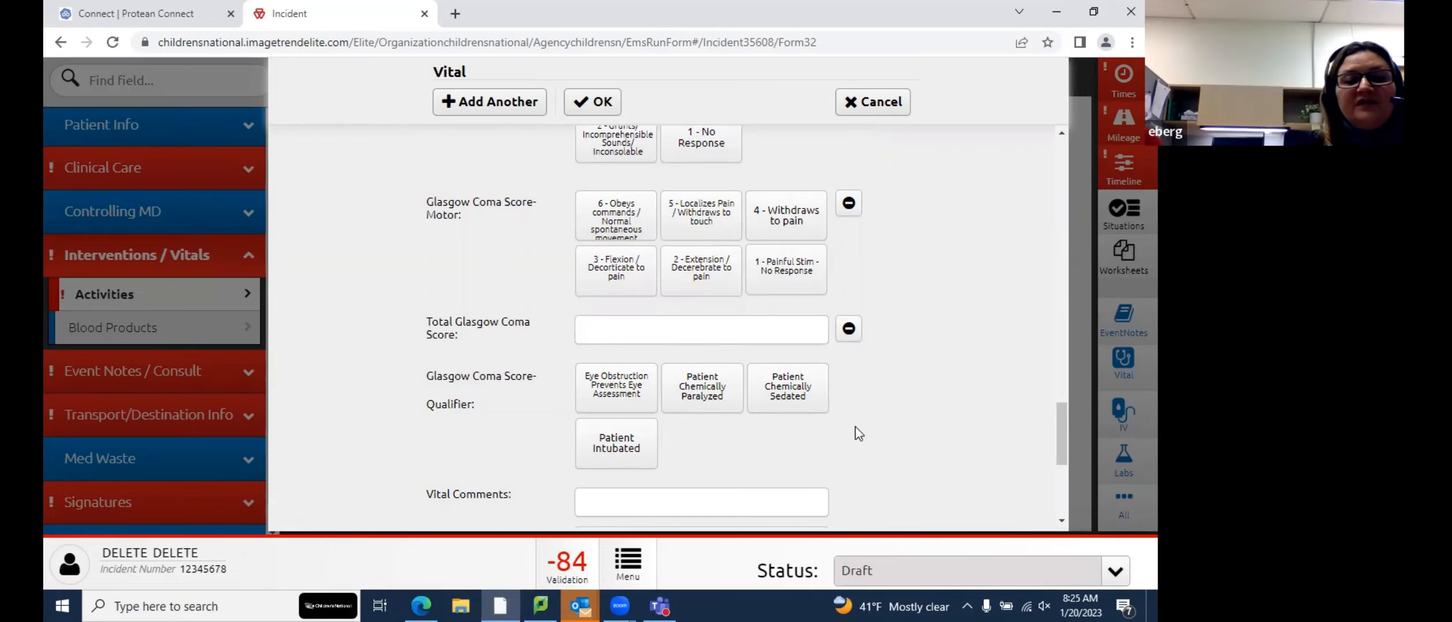
scroll(856, 430, down, 3)
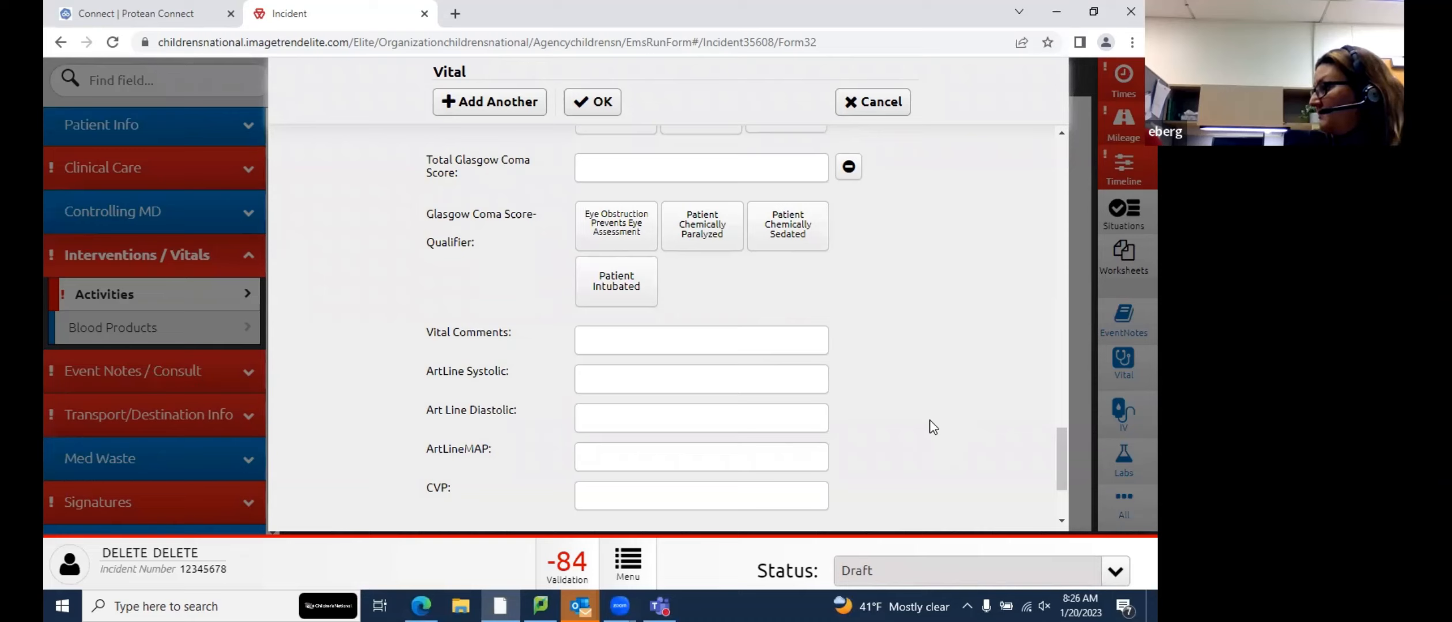
scroll(934, 427, down, 2)
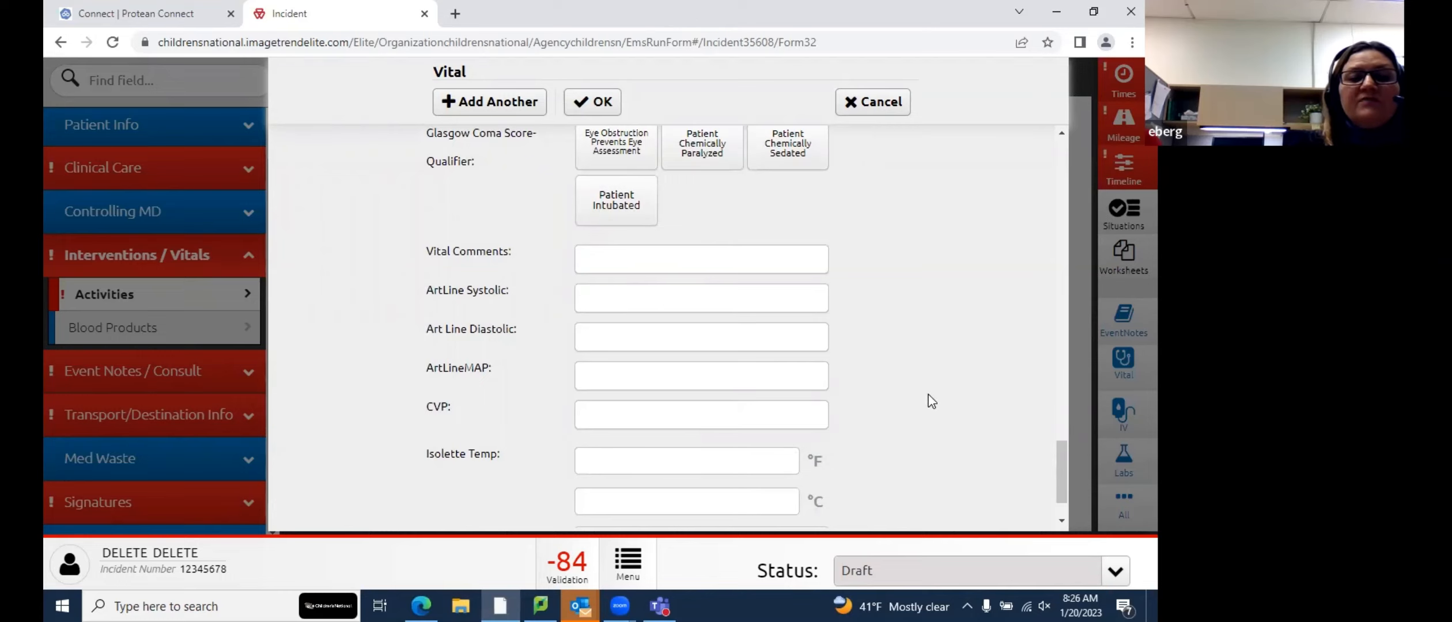
scroll(932, 402, down, 1)
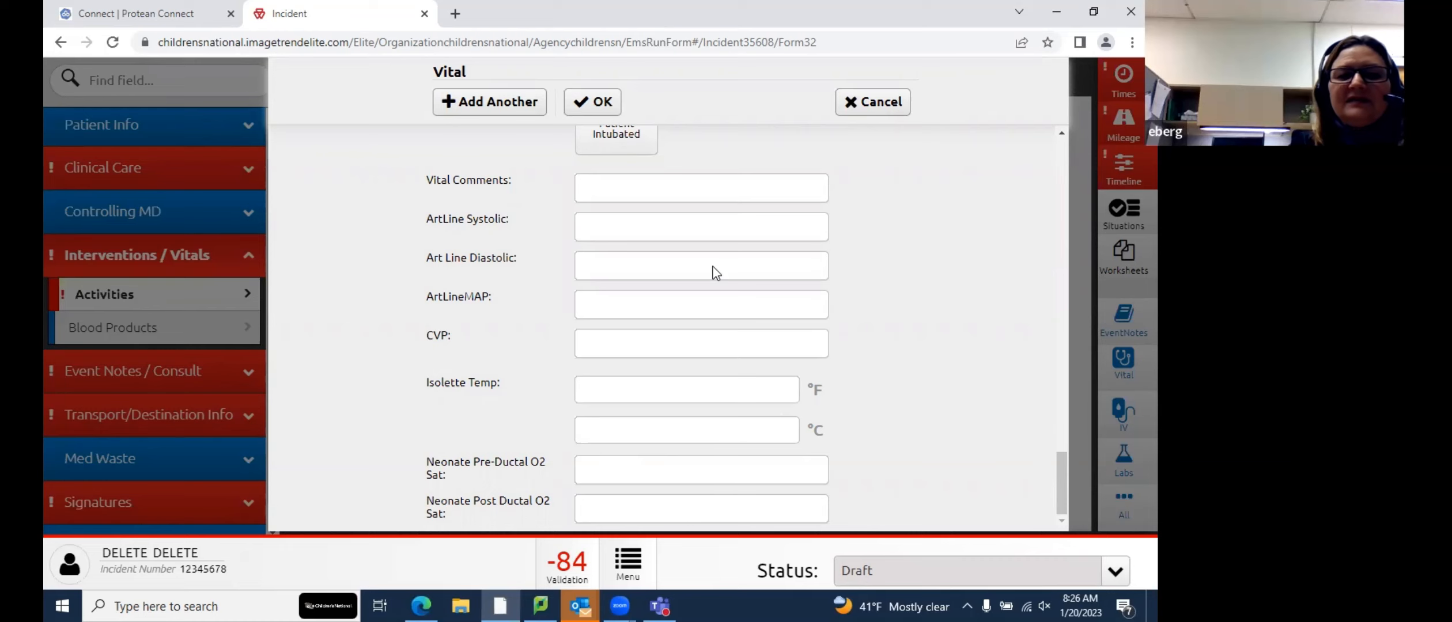
Save the timed vital entry and add two more vital entries, leaving their date, time and measurements unfilled
click(595, 110)
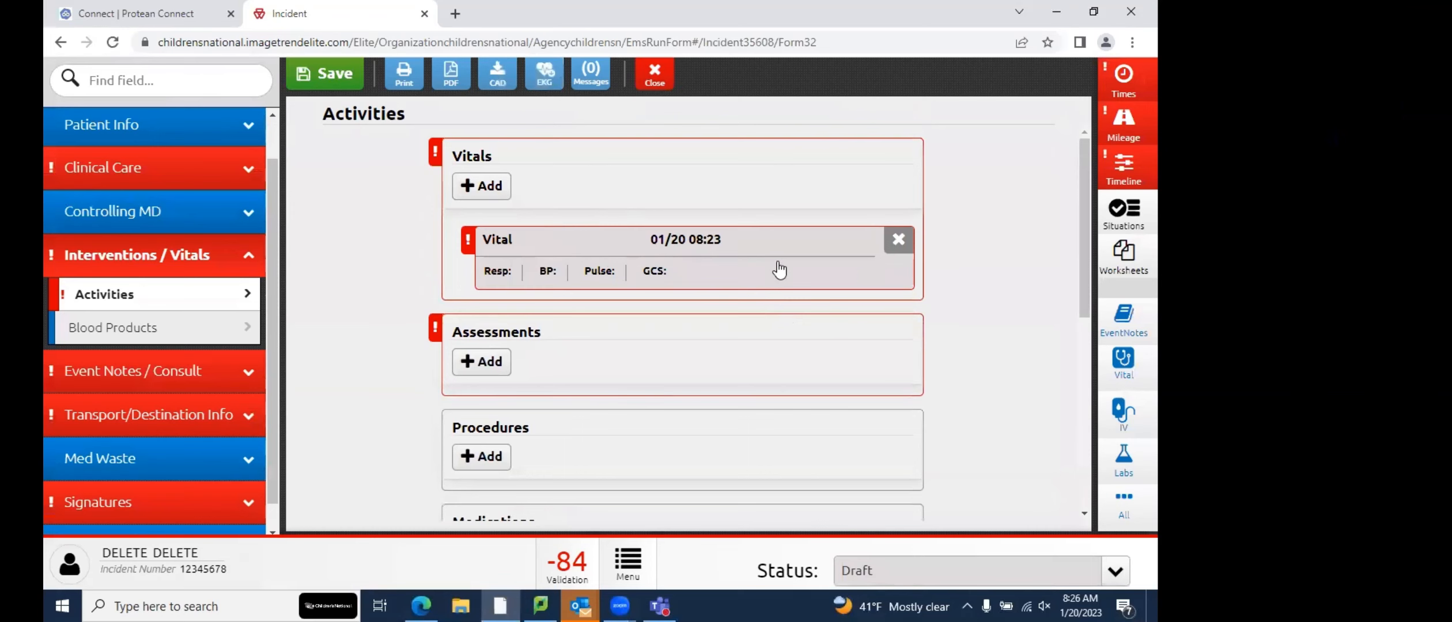
click(501, 187)
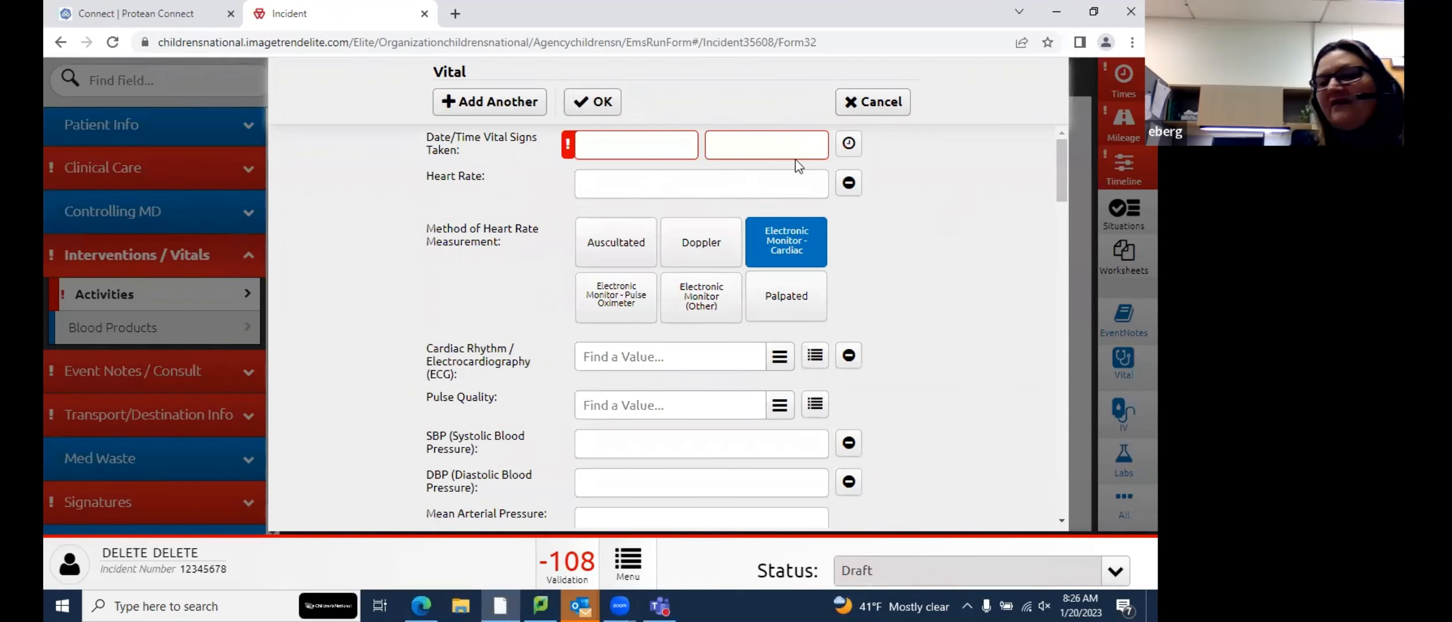
click(506, 105)
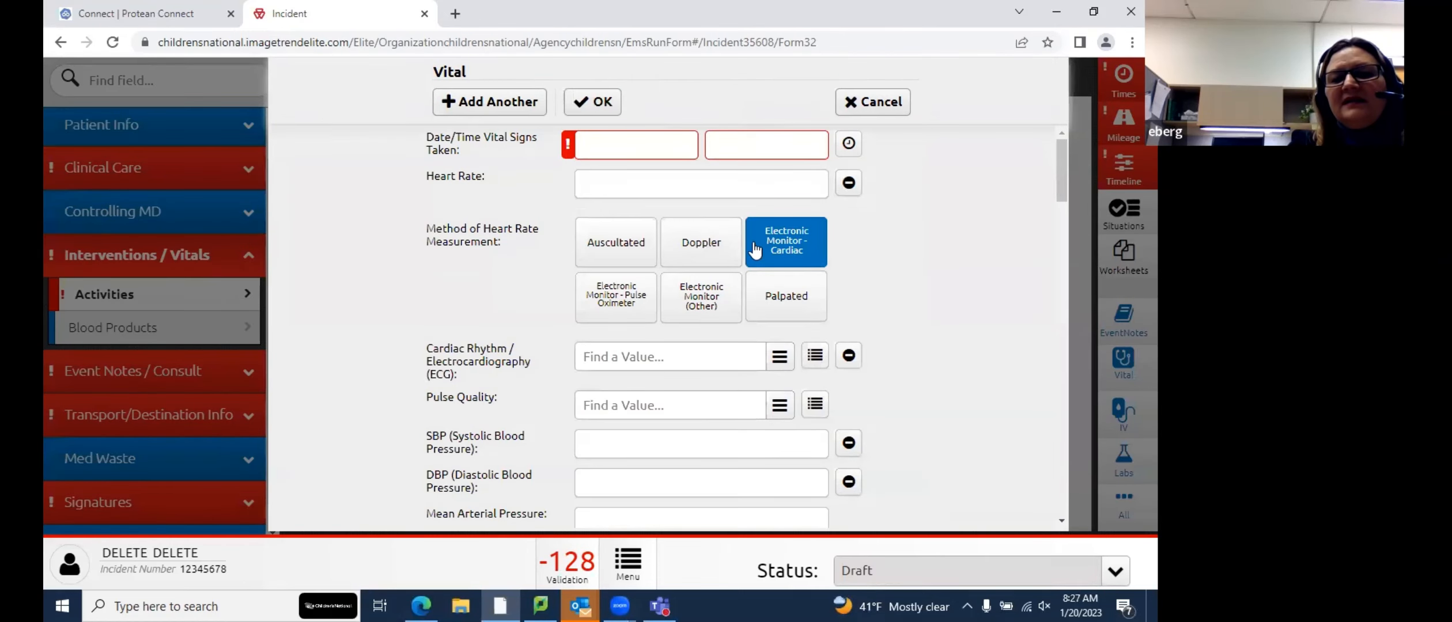
scroll(658, 268, down, 4)
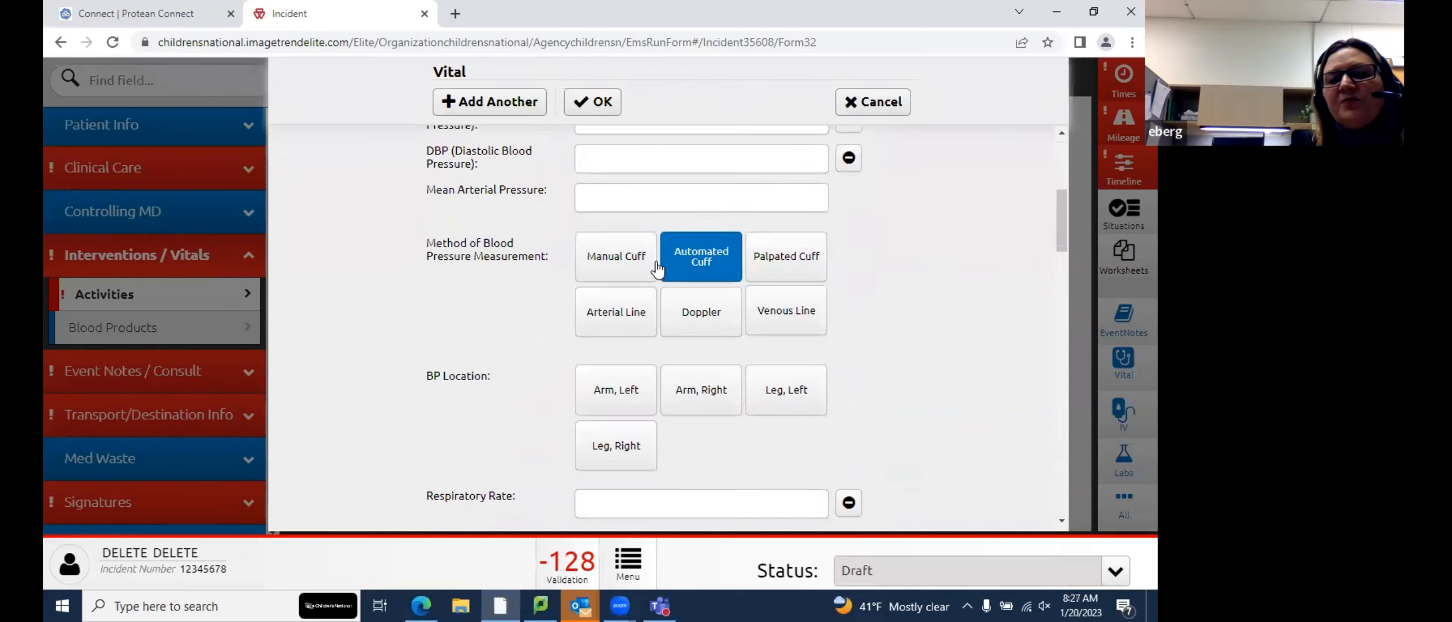
scroll(658, 267, up, 6)
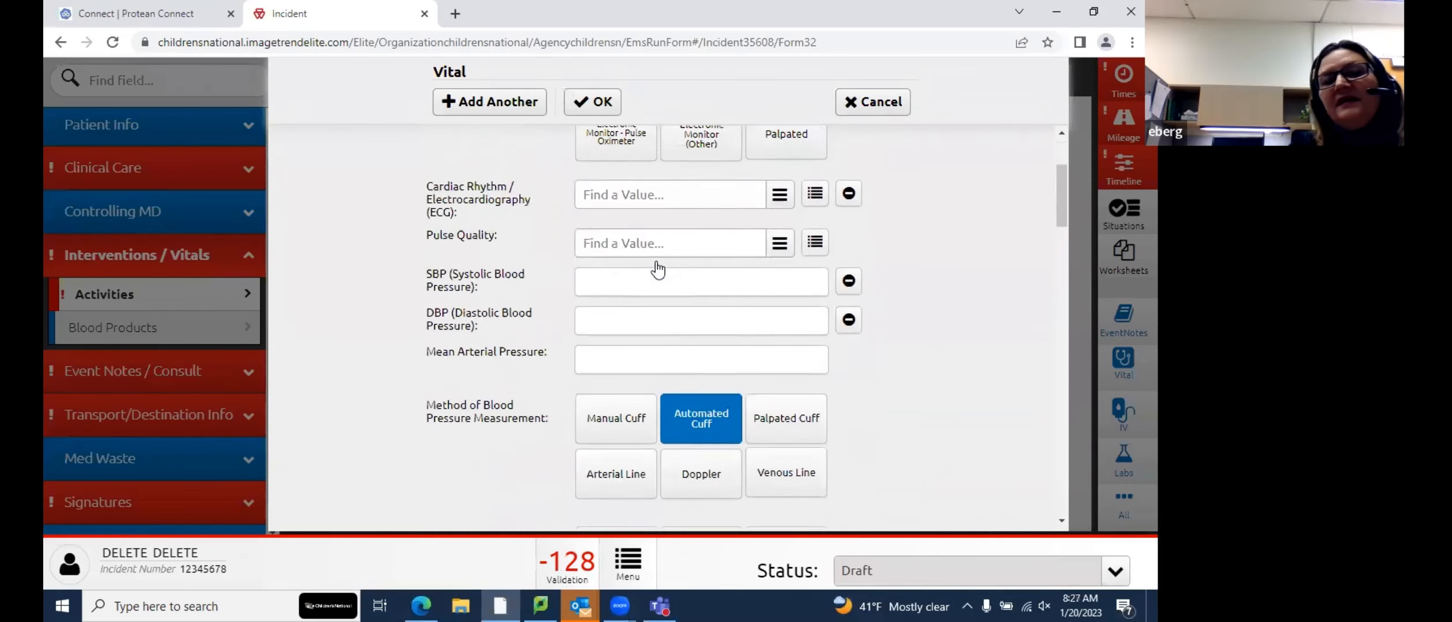
click(610, 102)
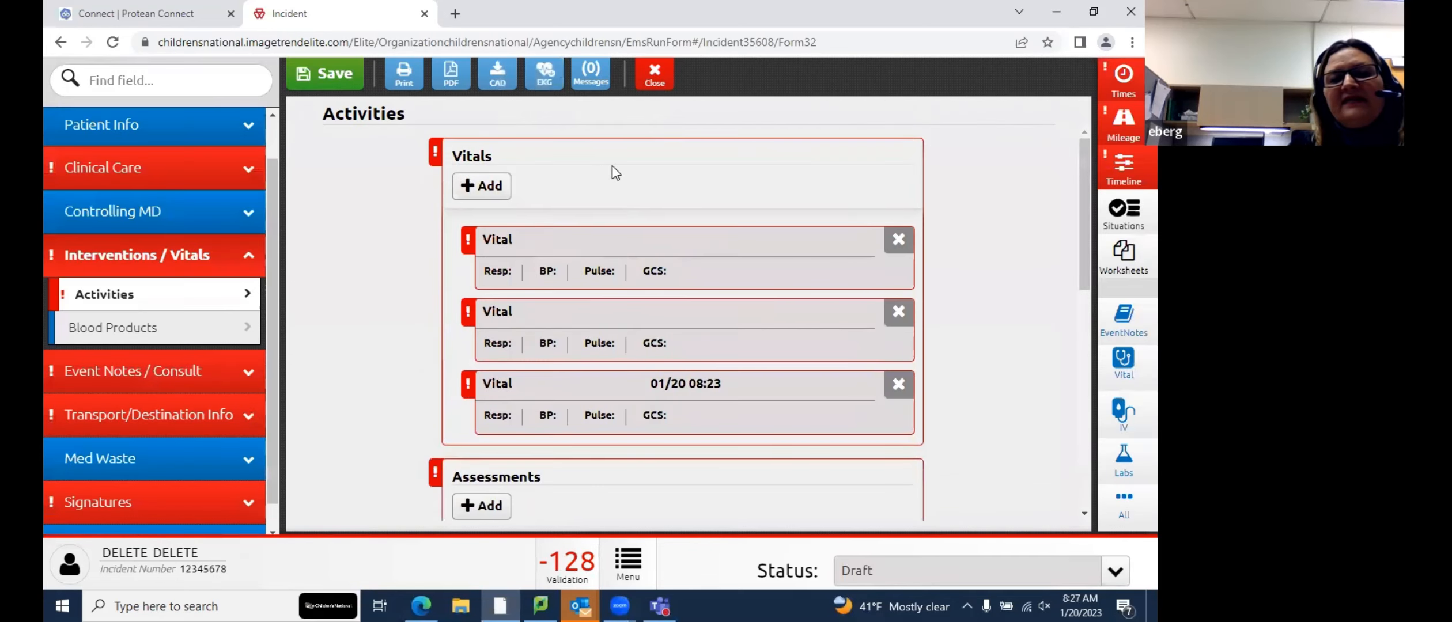
Look over the fields of a new blank assessment form, from skin to pelvis, and cancel the form
scroll(610, 168, down, 4)
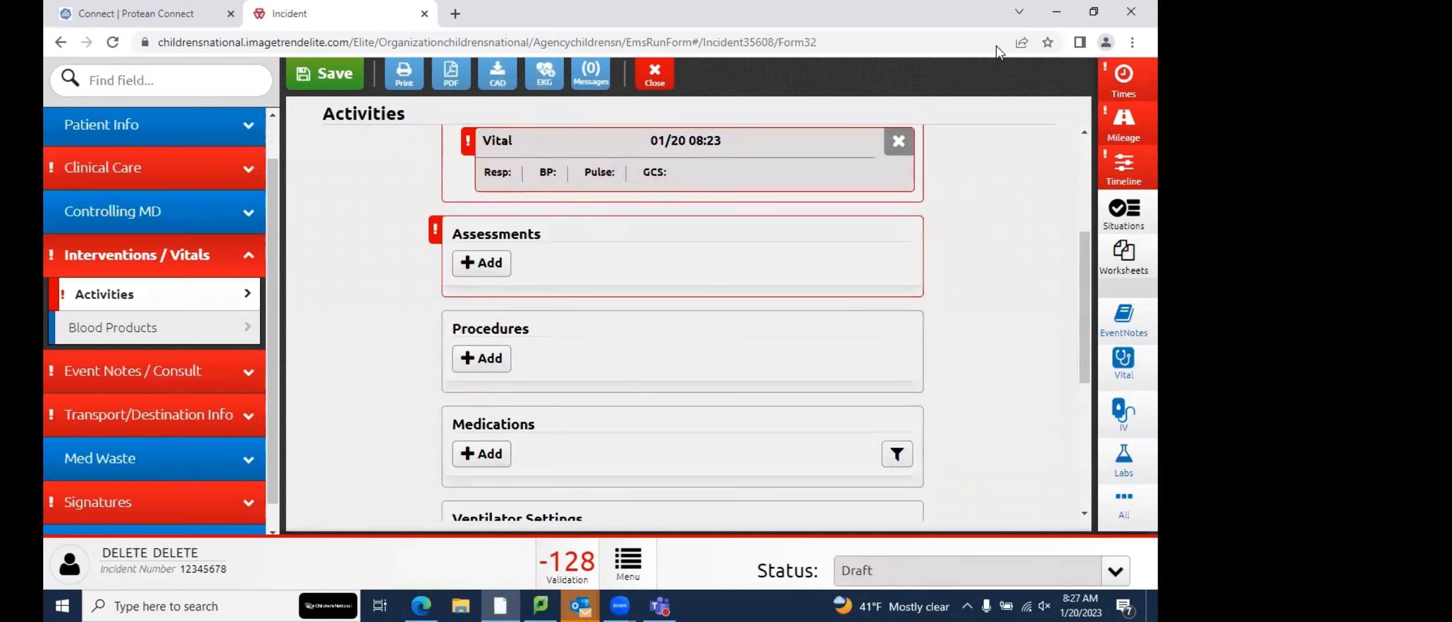
click(484, 264)
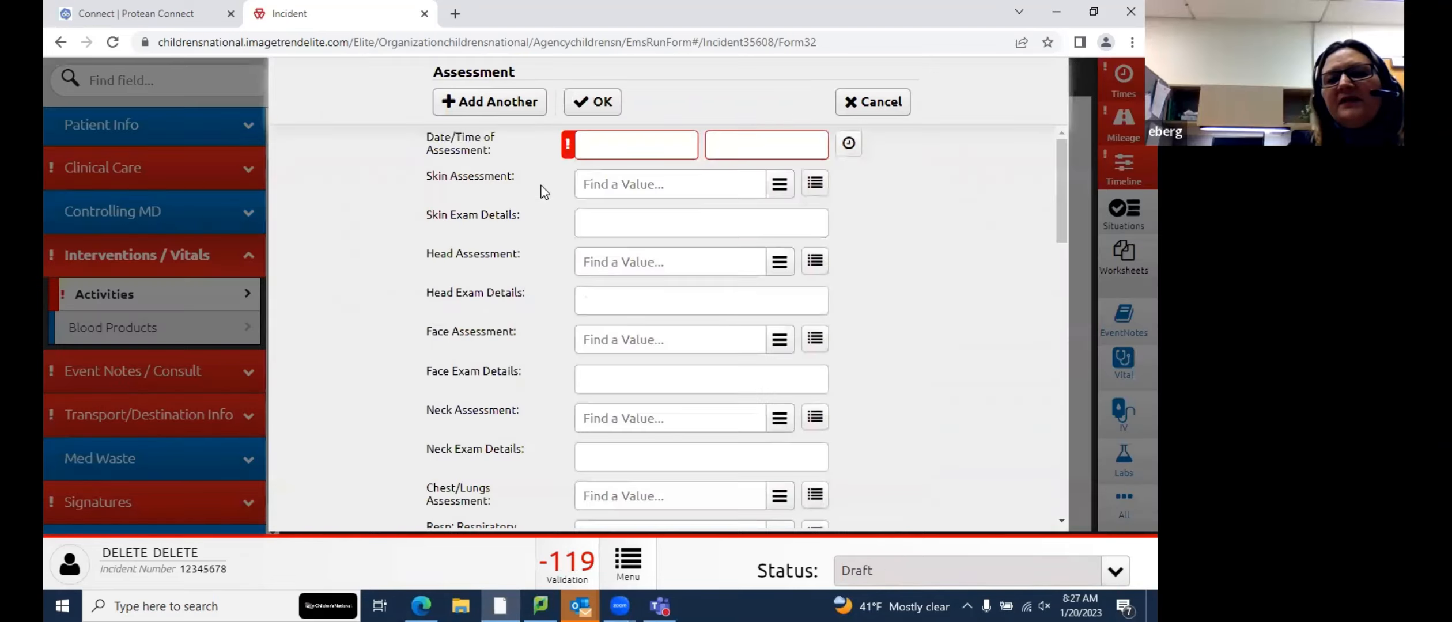
scroll(542, 190, down, 5)
scroll(542, 190, down, 5)
scroll(538, 195, up, 9)
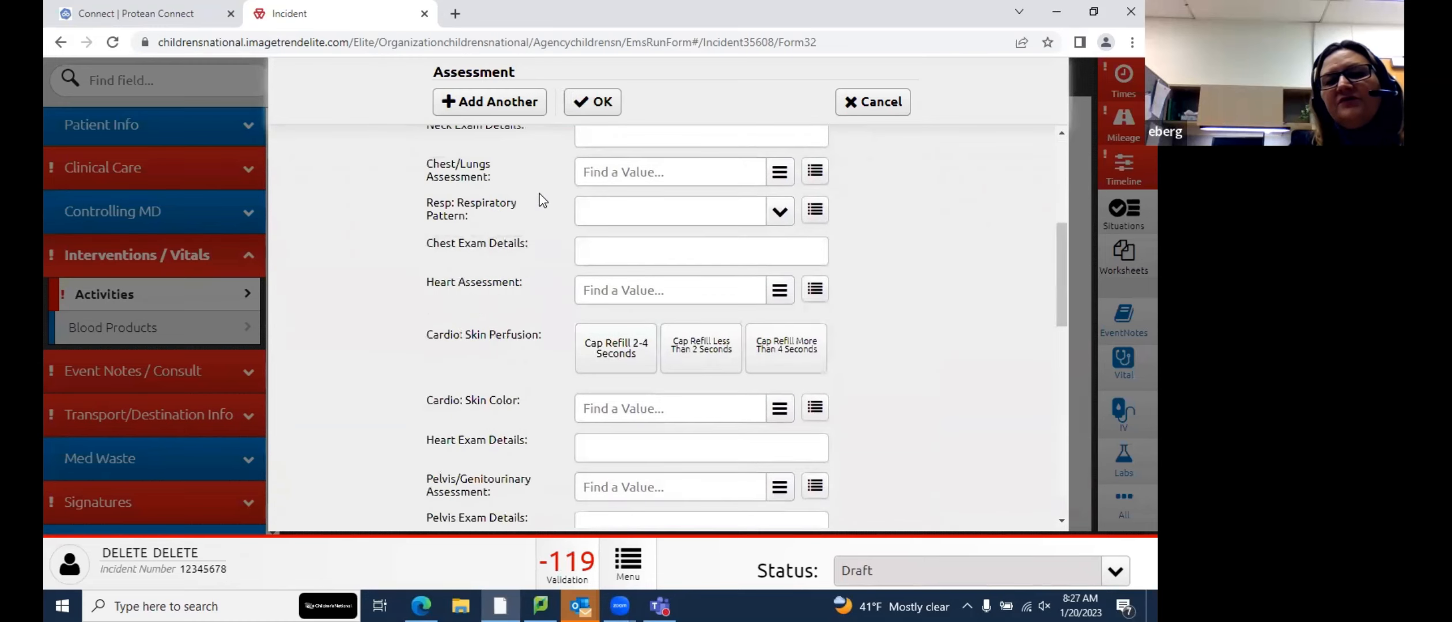
click(847, 103)
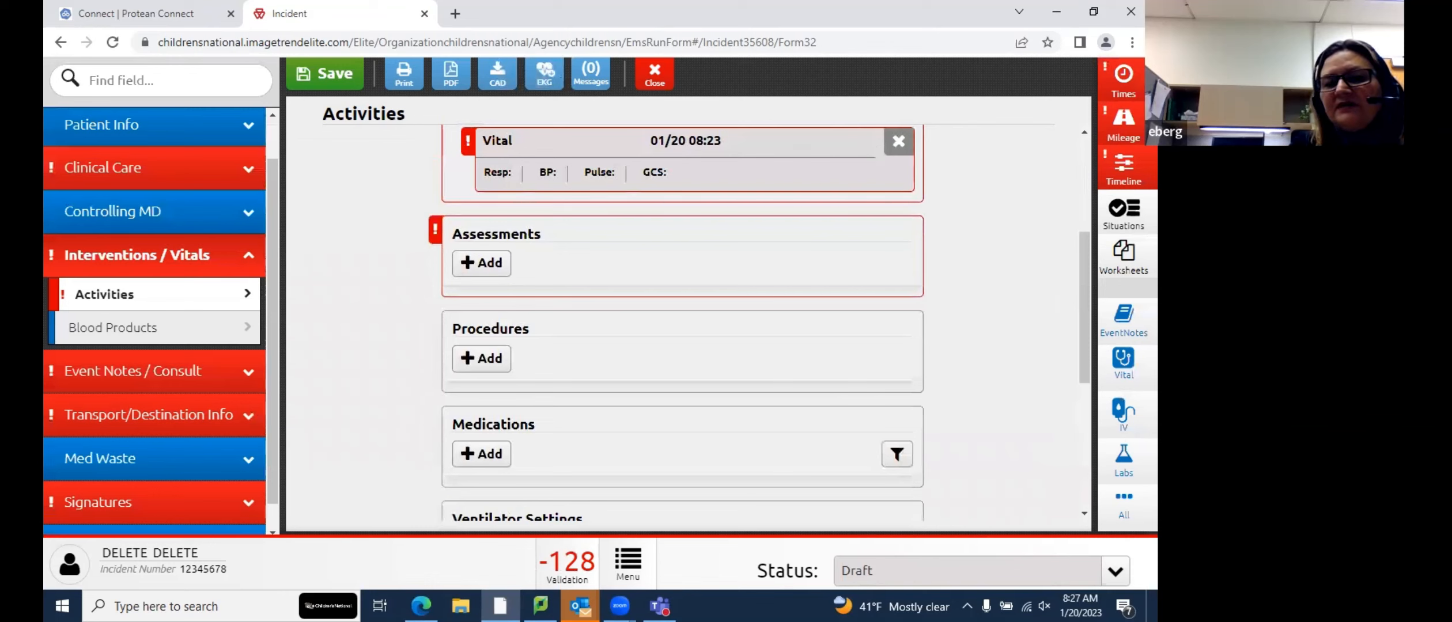
Start an assessment with the Assessments power tool, mark all body areas as normal and show the bilateral eye findings
click(1122, 501)
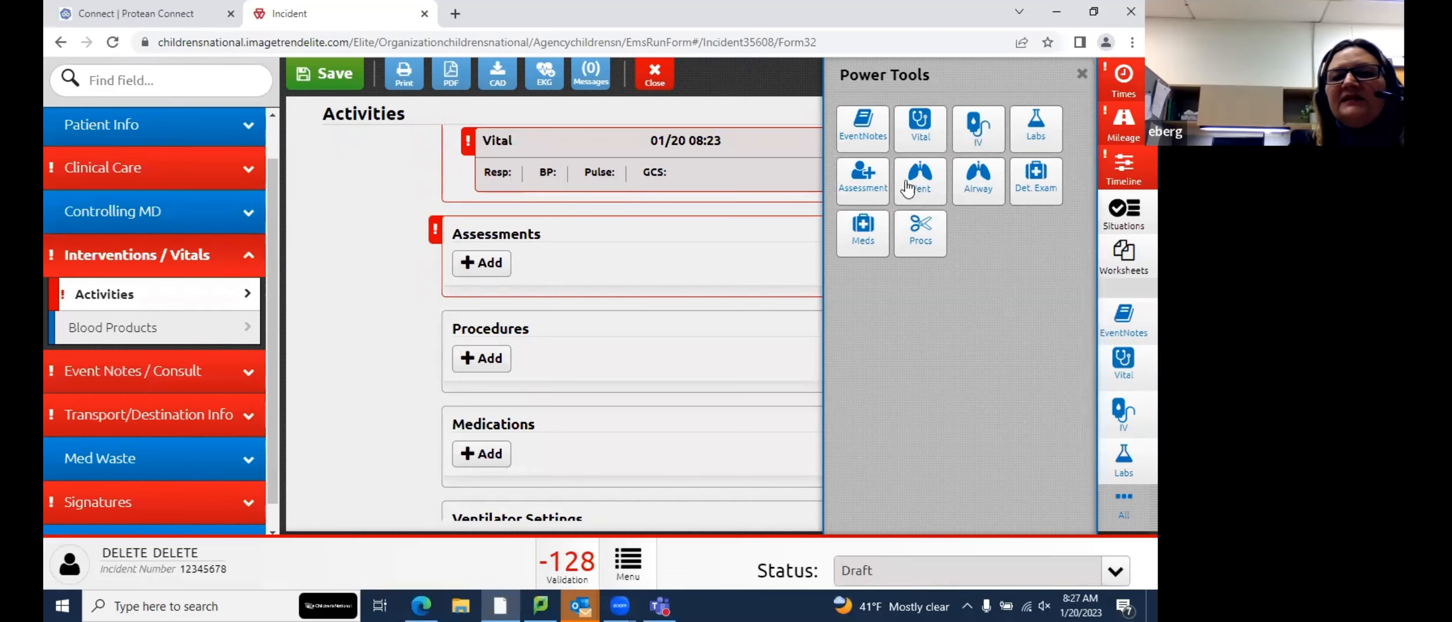
click(872, 188)
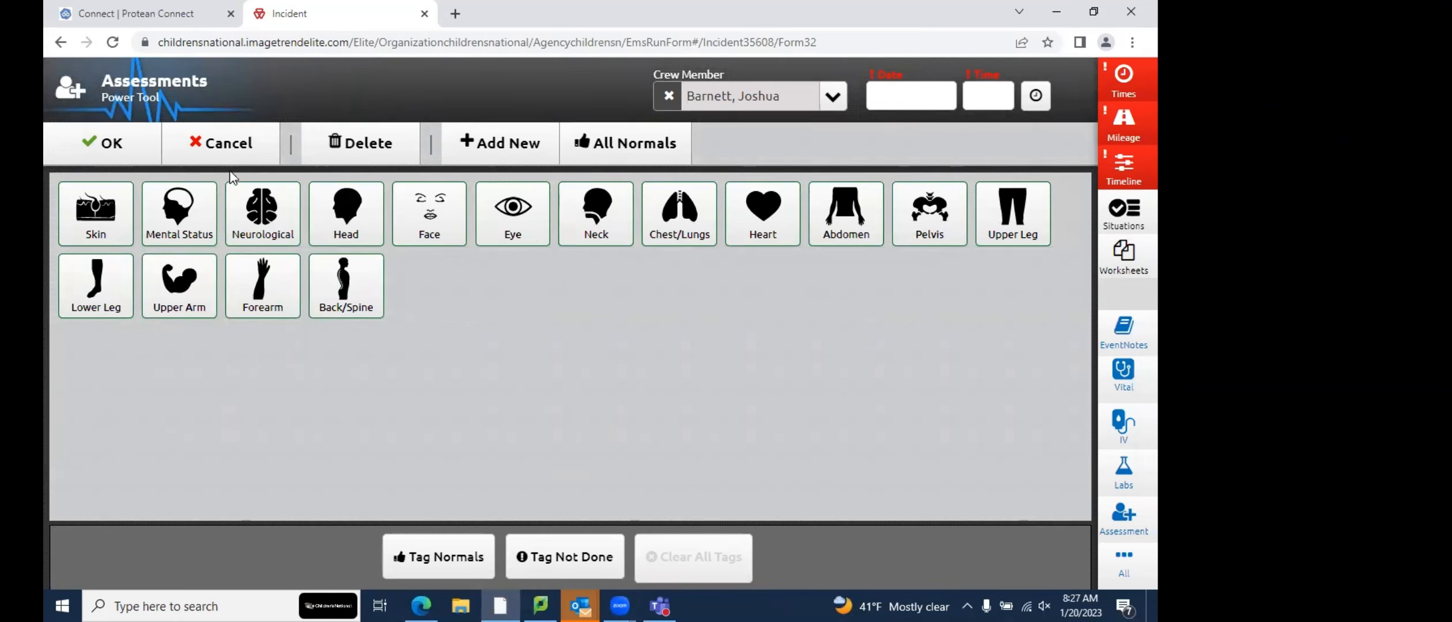
click(596, 145)
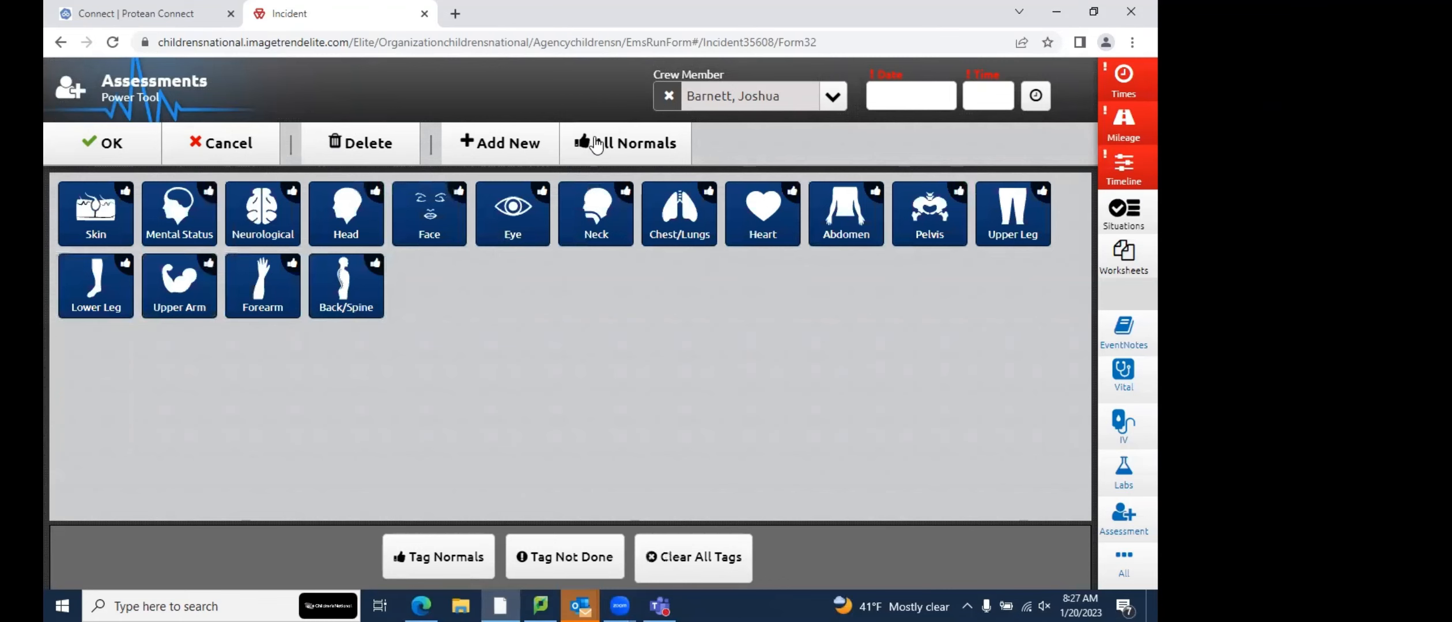
click(519, 222)
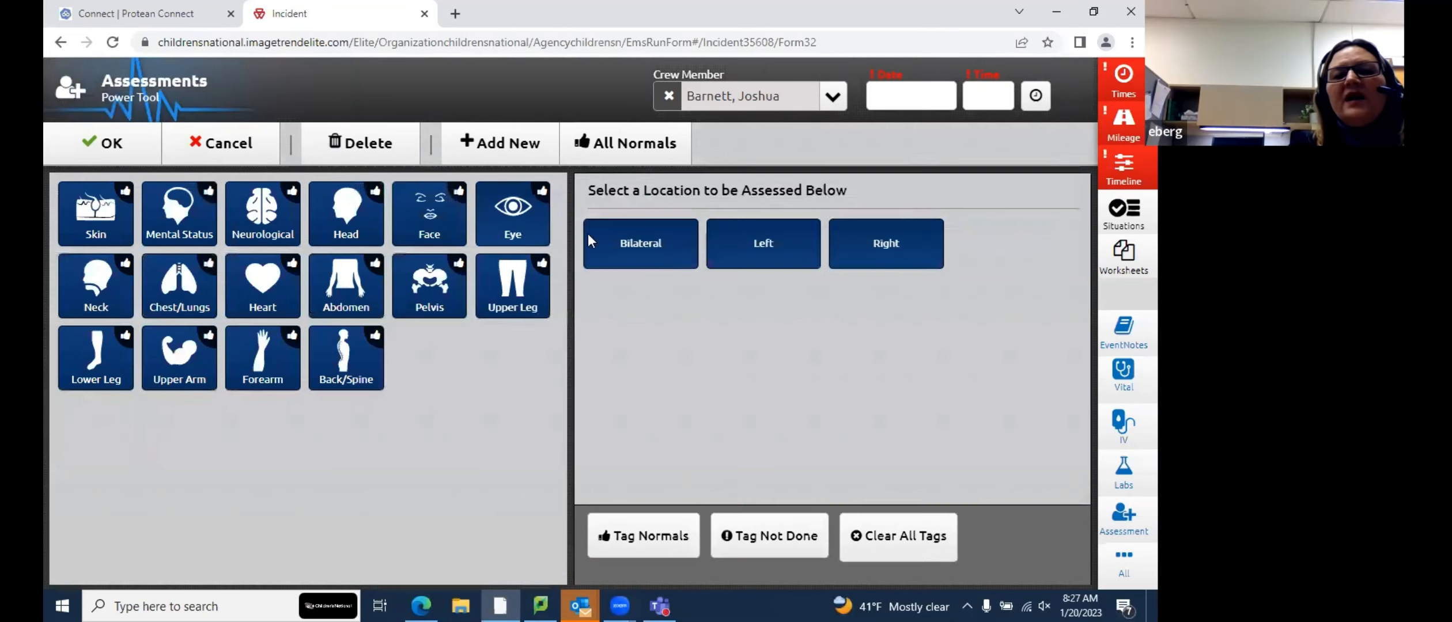
click(654, 259)
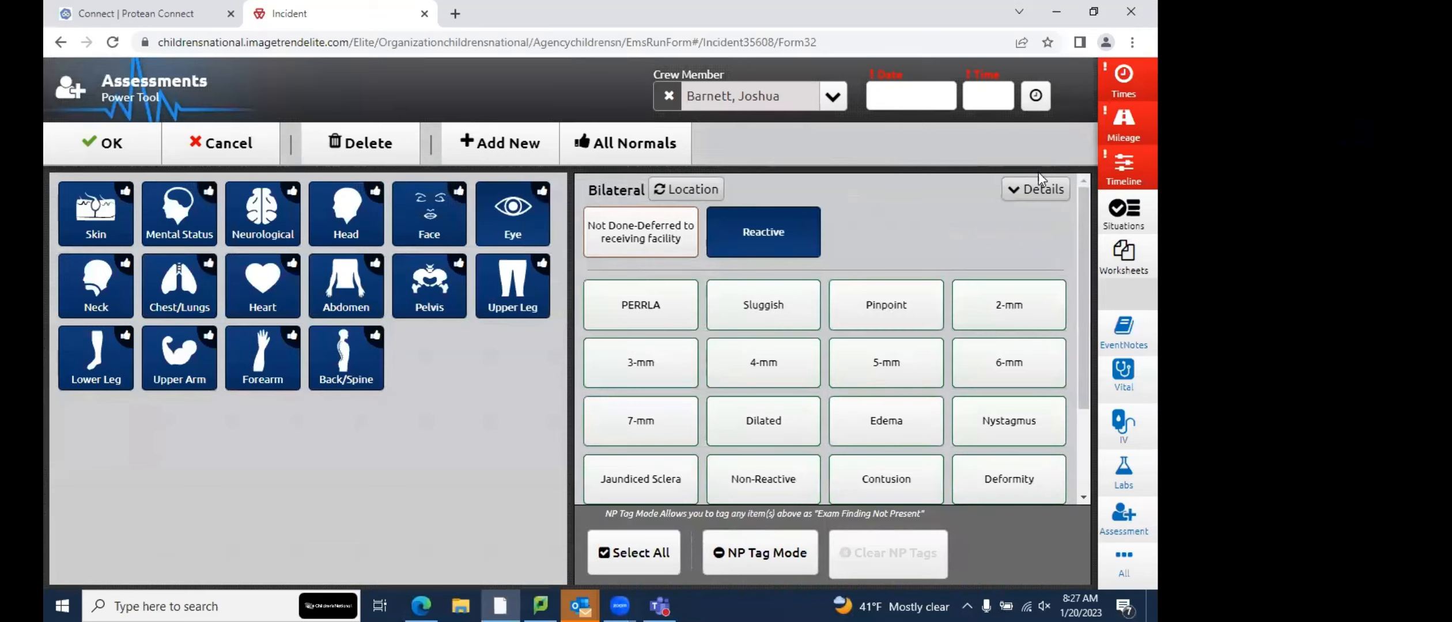
click(1035, 190)
click(1035, 190)
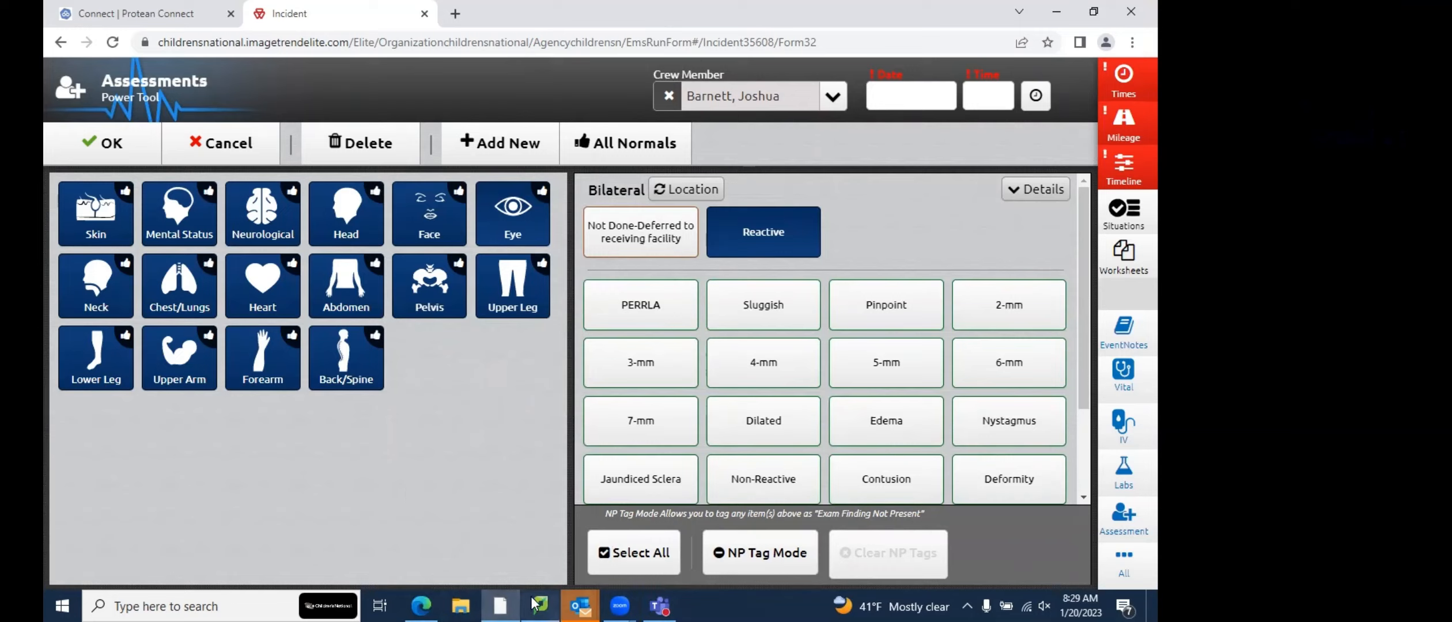
mouse_move(661, 605)
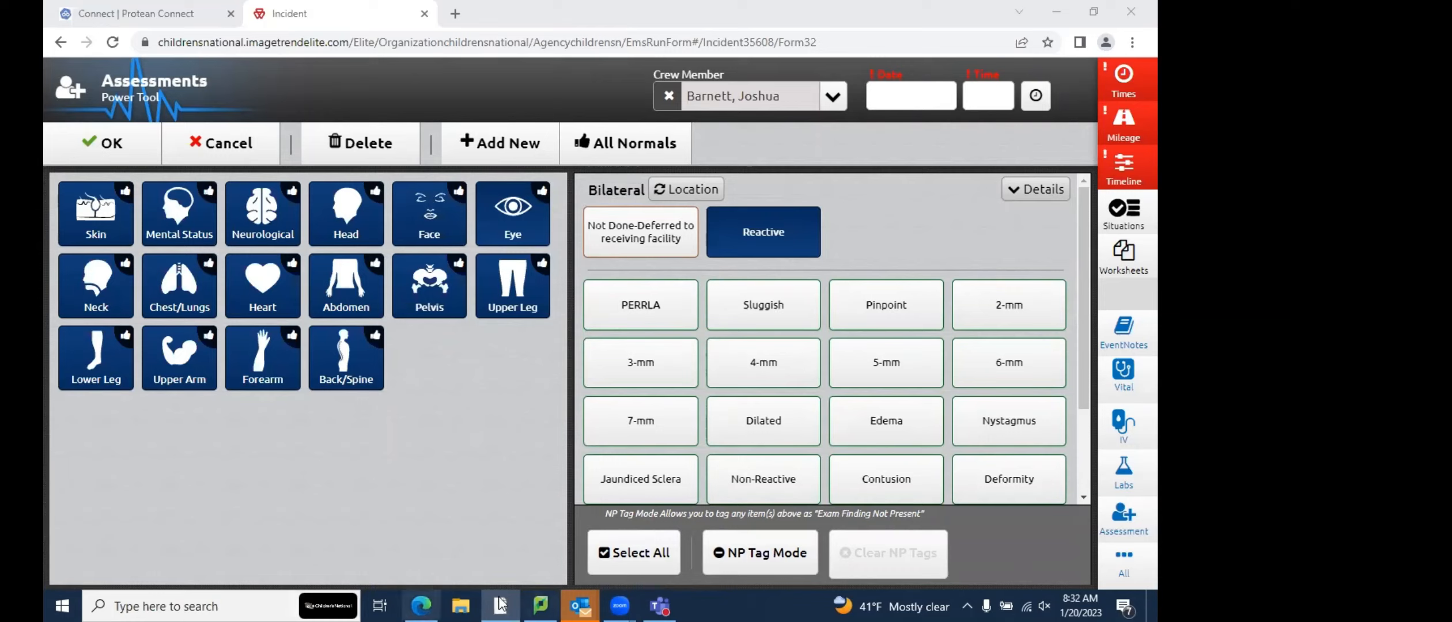
mouse_move(624, 603)
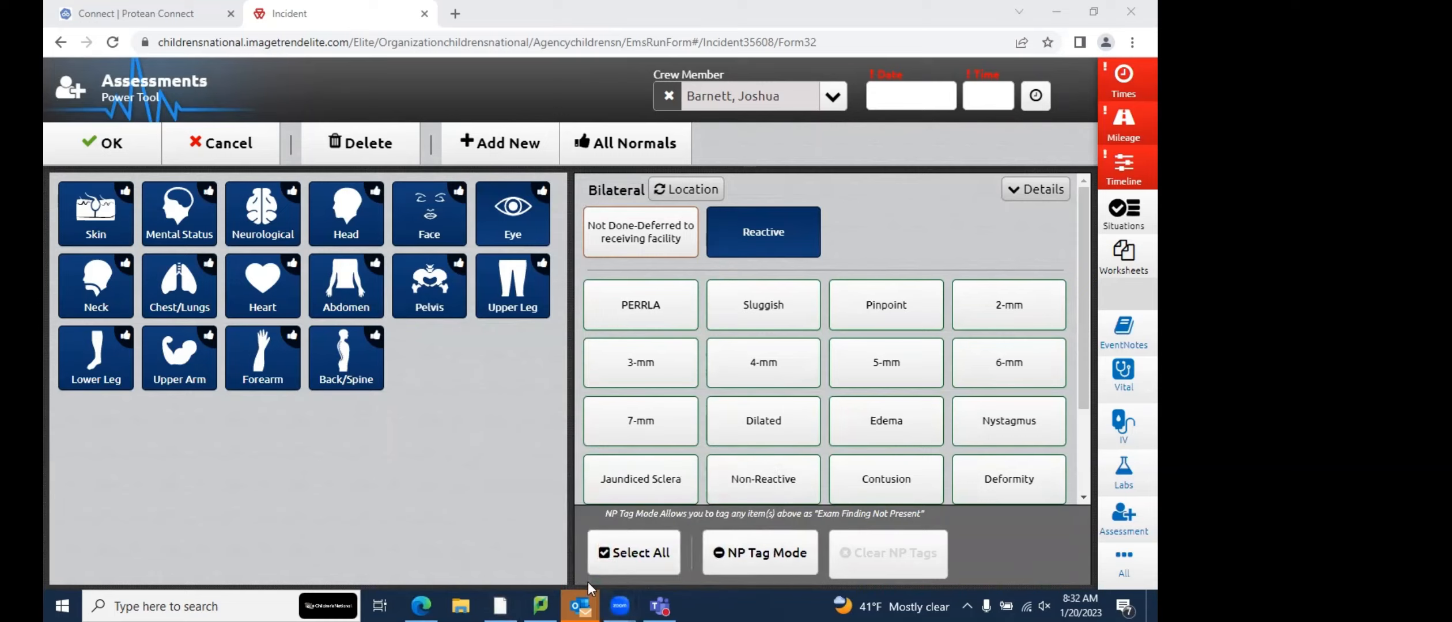
mouse_move(620, 605)
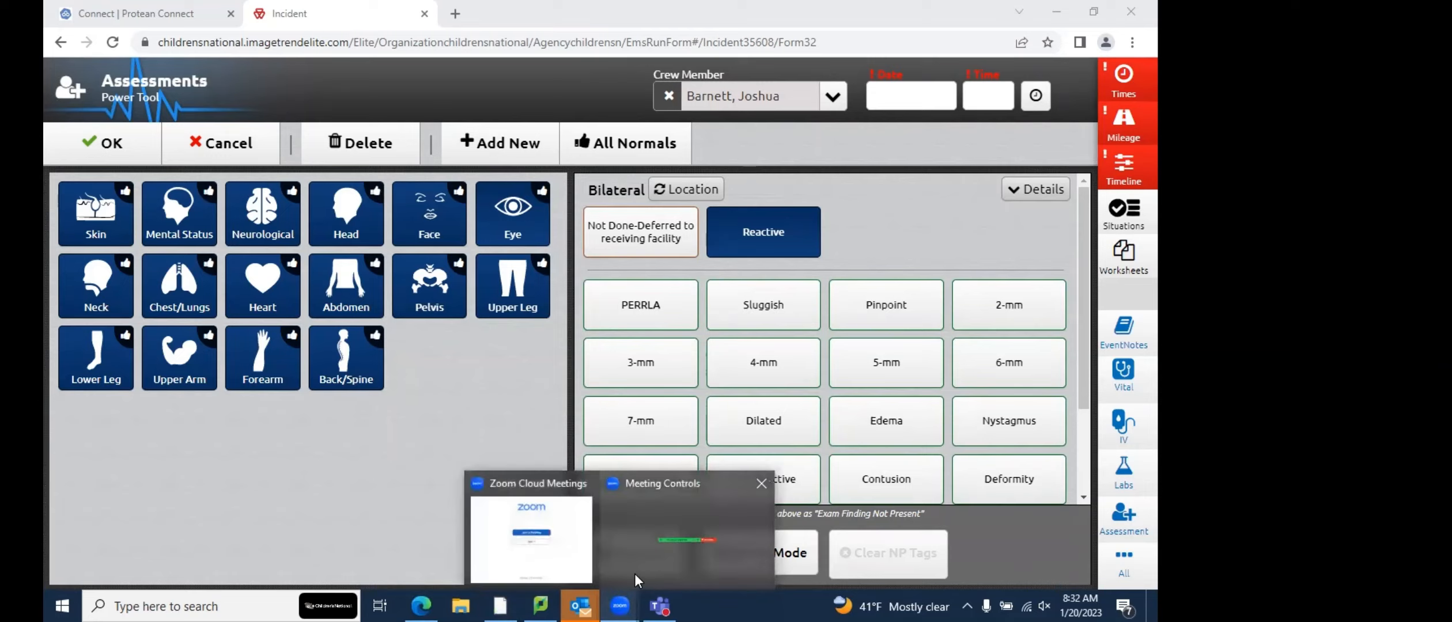
click(648, 565)
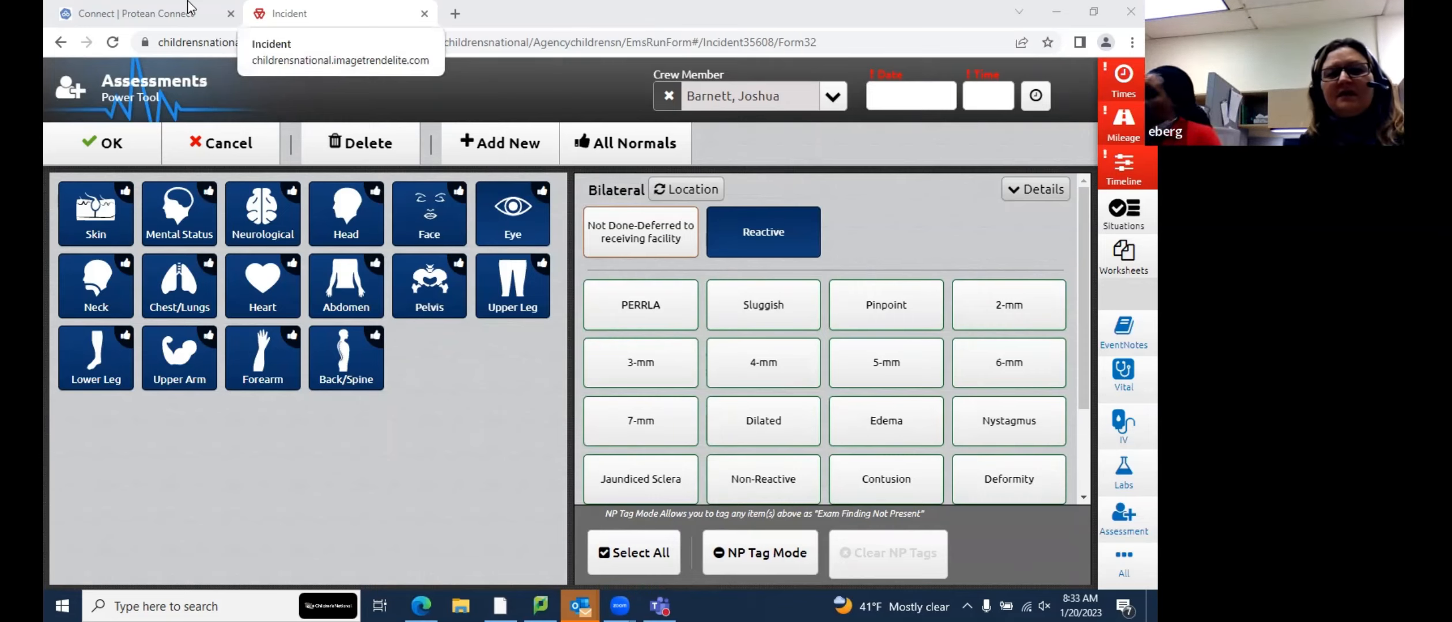
click(534, 366)
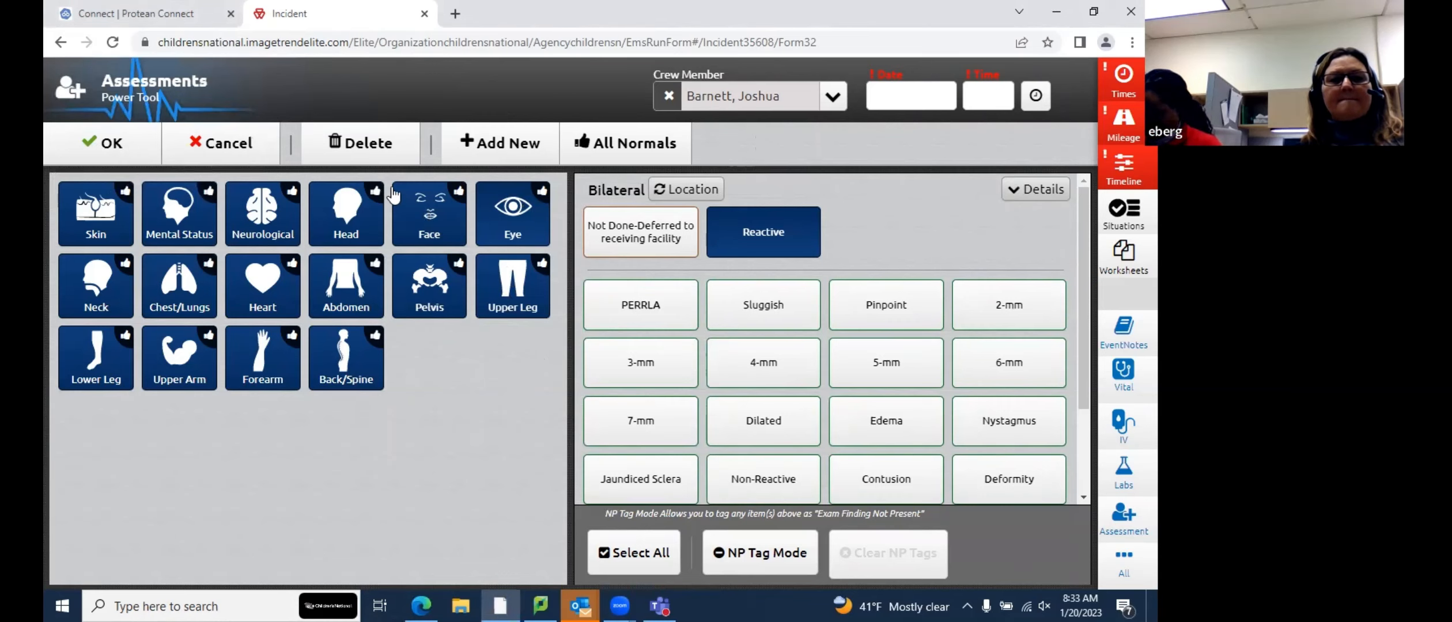
Save the all-normal assessment and add a second assessment with the power tool, leaving its findings blank
click(132, 153)
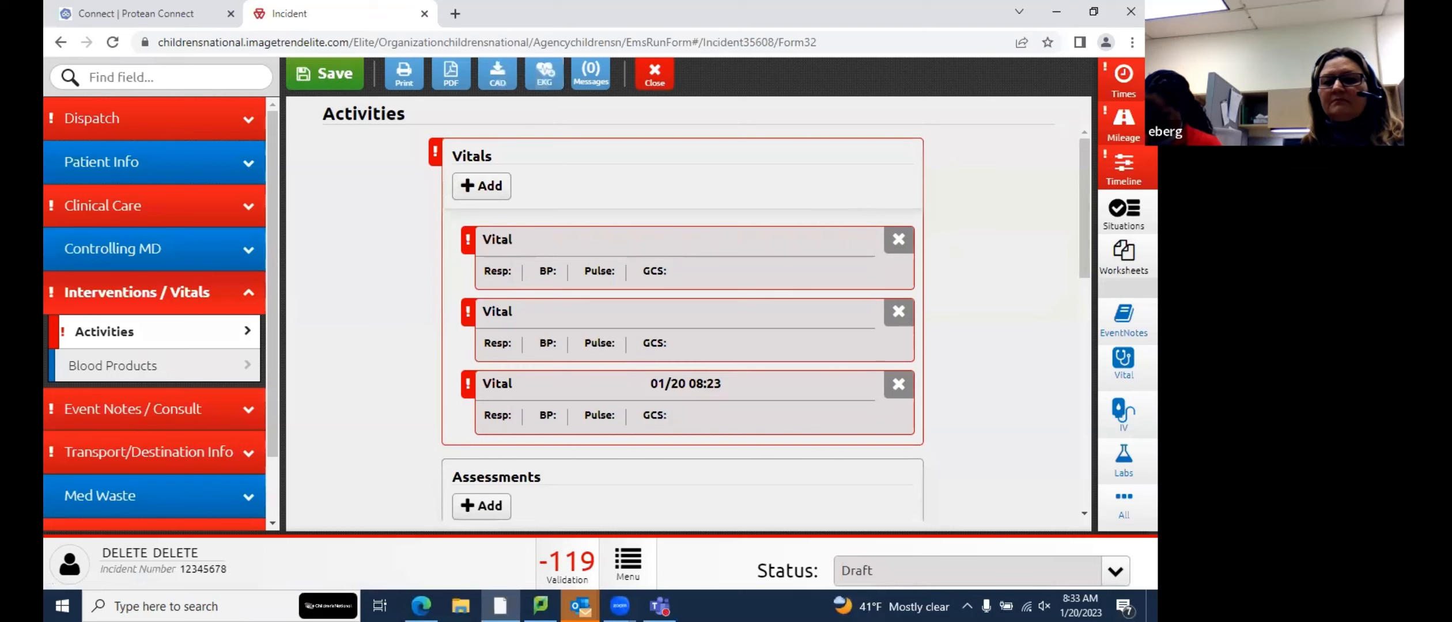
click(1123, 503)
click(855, 195)
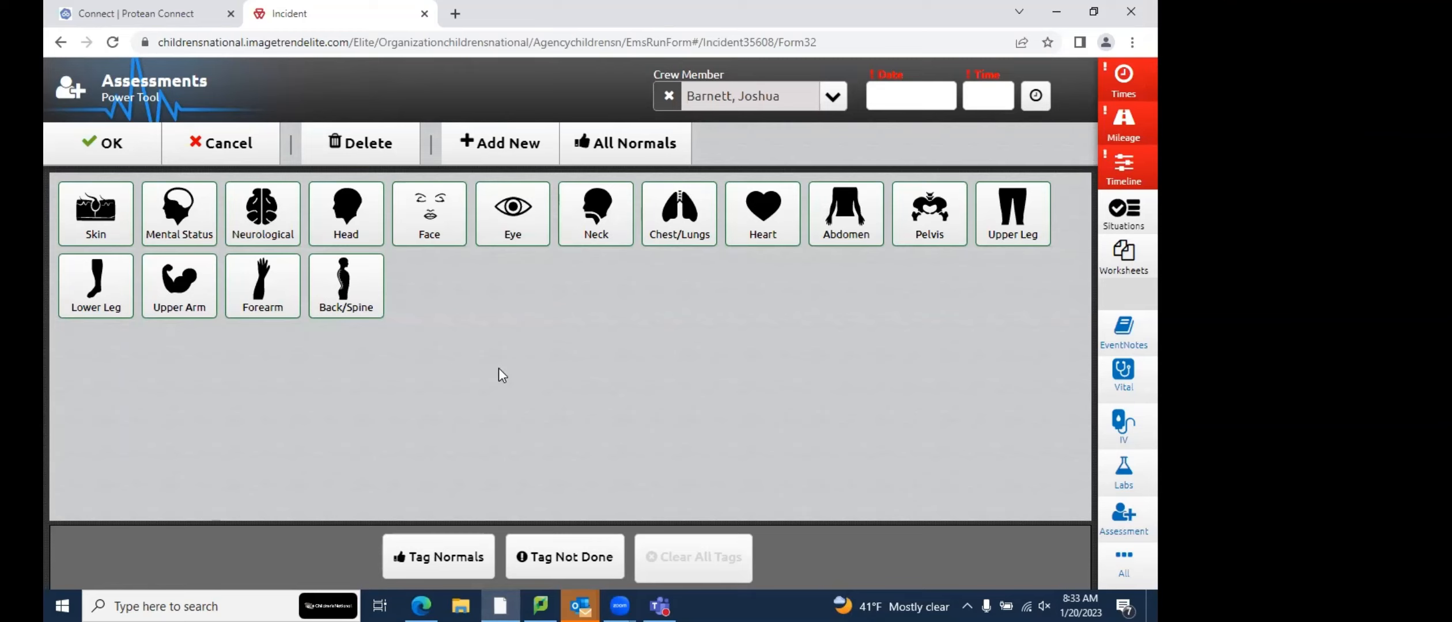
click(88, 151)
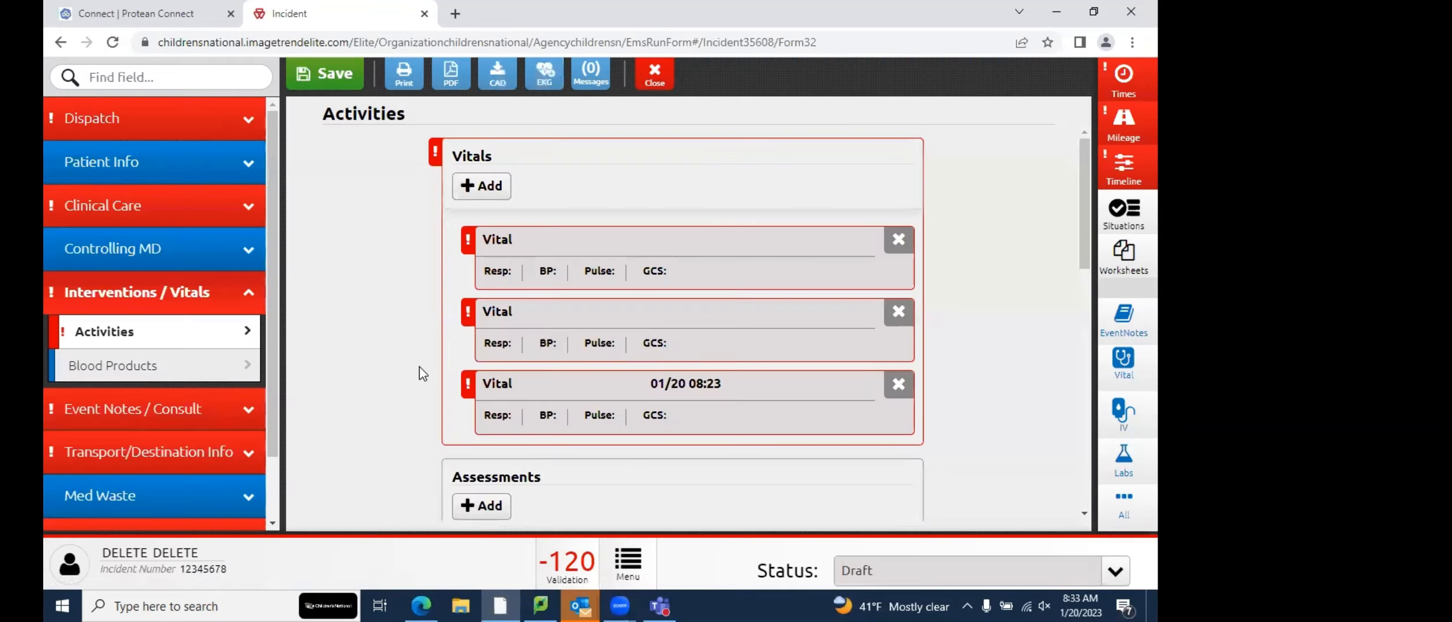
Examine the all-normal assessment's fields from skin through chest, heart and pelvis to neurological, and close the form
scroll(422, 374, down, 1)
scroll(422, 374, down, 3)
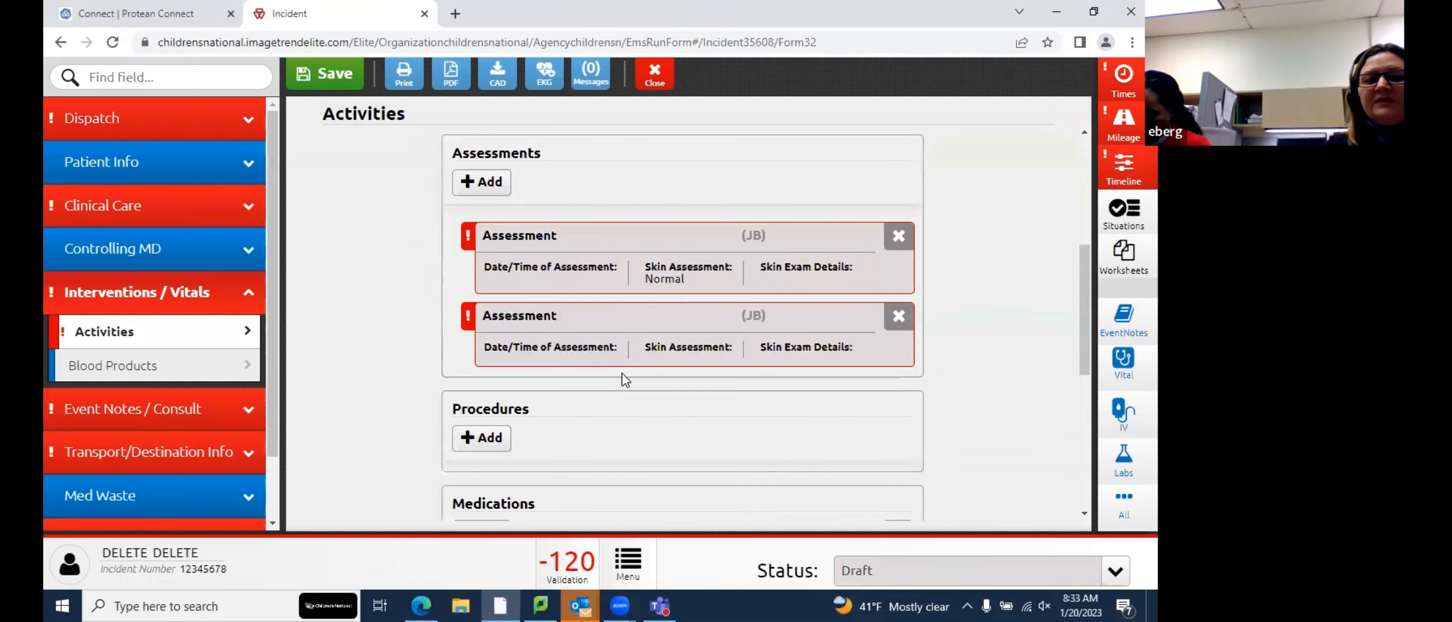
click(624, 348)
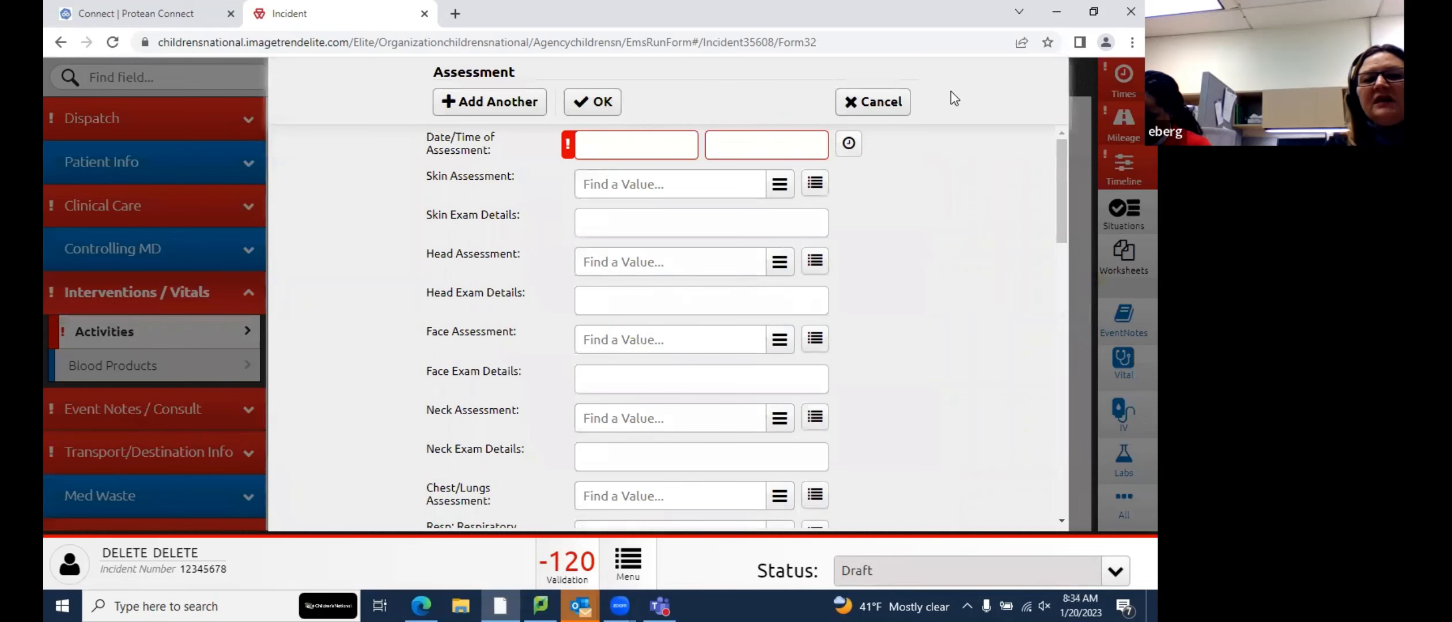
click(874, 109)
click(533, 262)
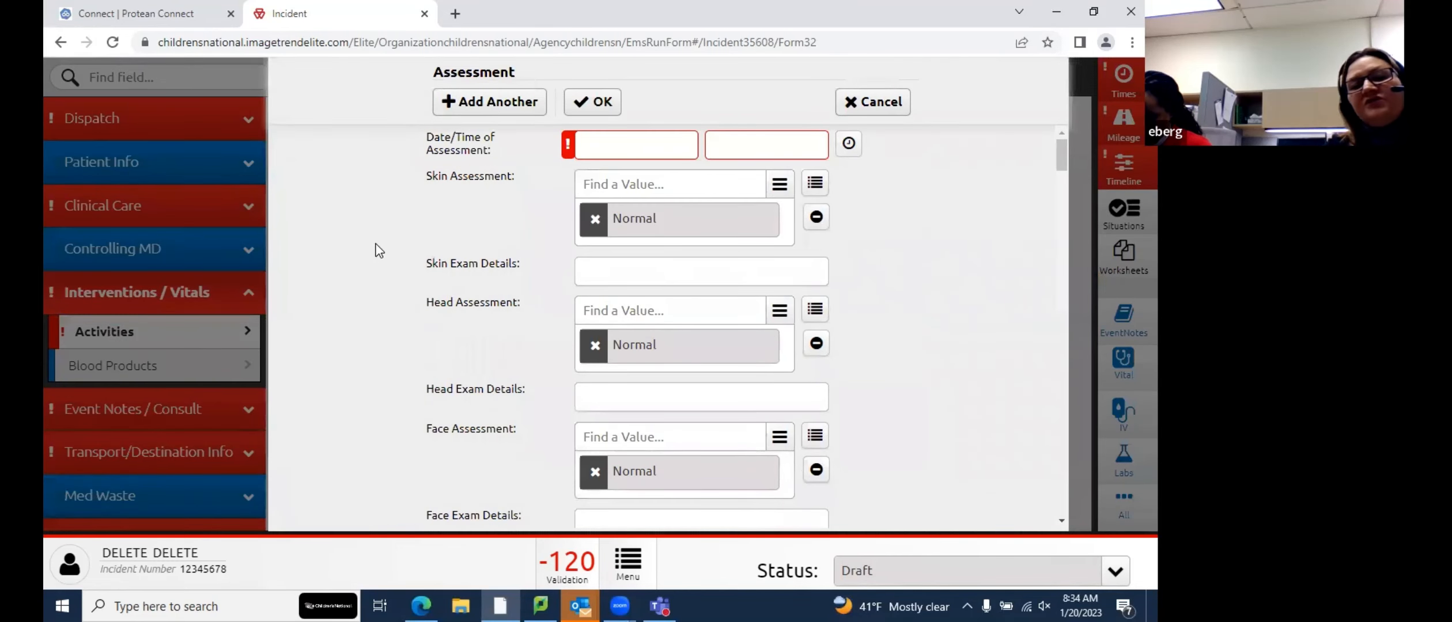
scroll(377, 250, down, 1)
scroll(378, 251, down, 8)
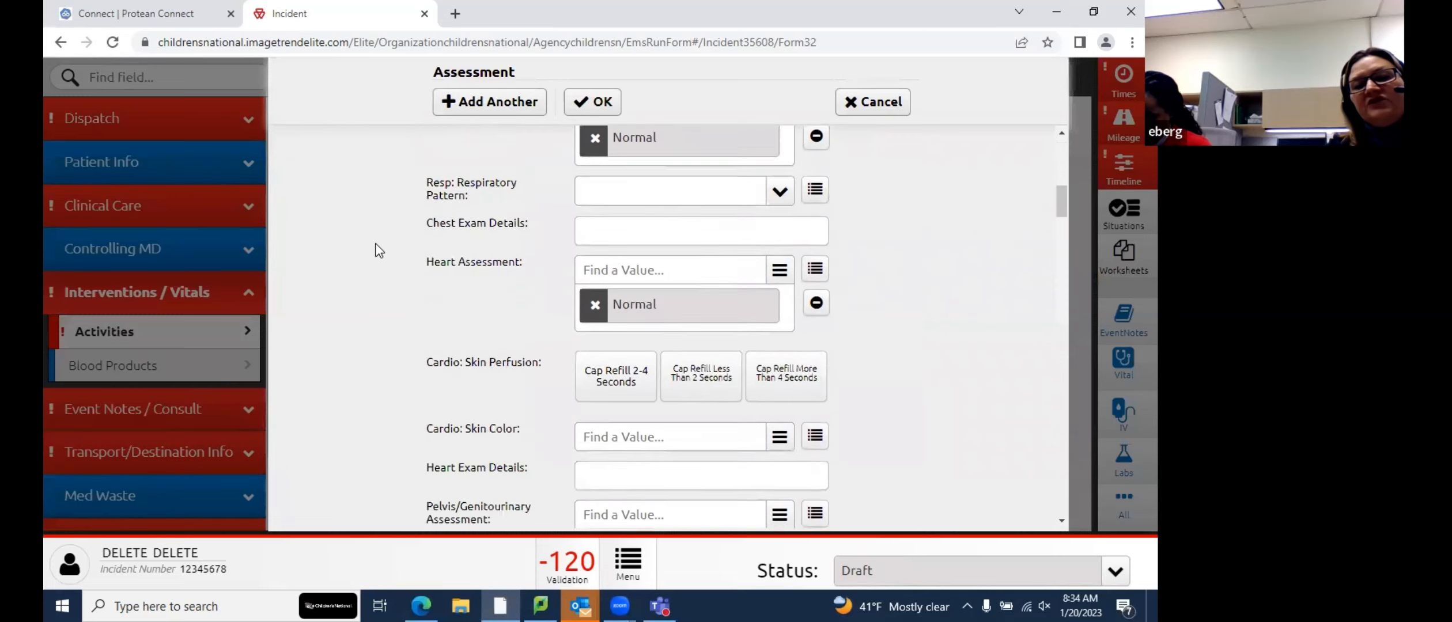
scroll(377, 251, down, 2)
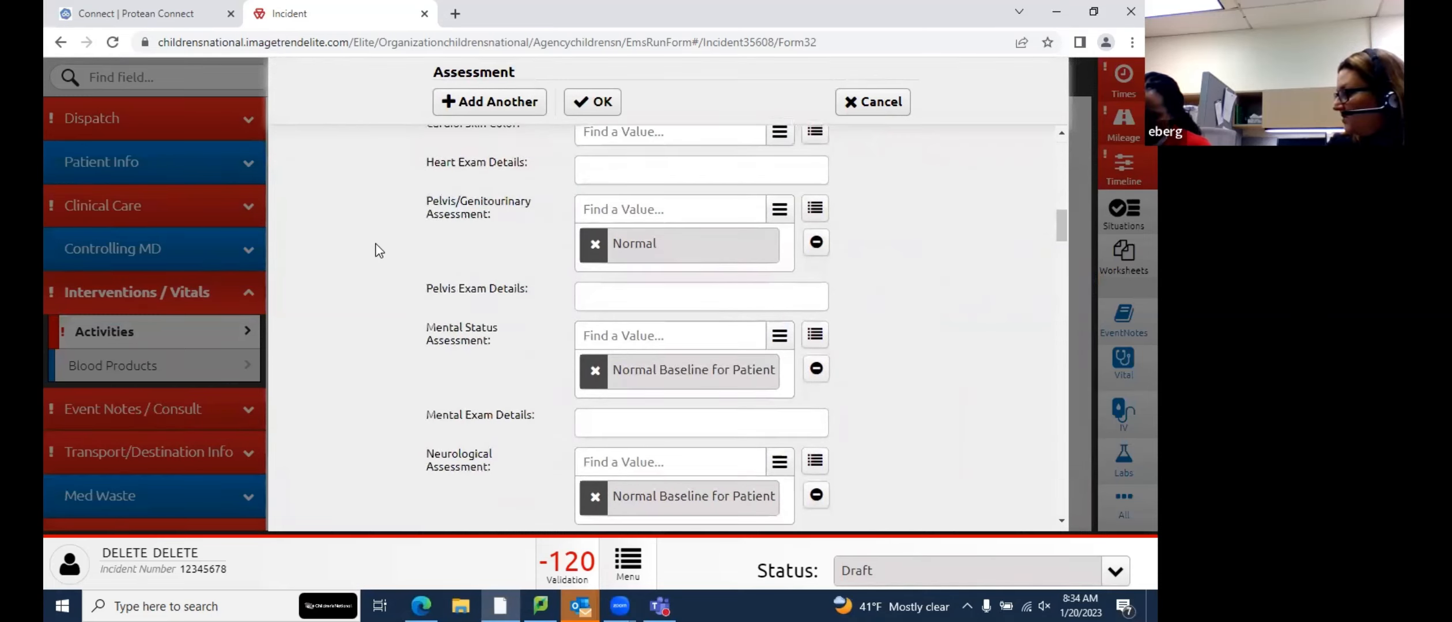
scroll(377, 251, down, 1)
scroll(378, 251, down, 1)
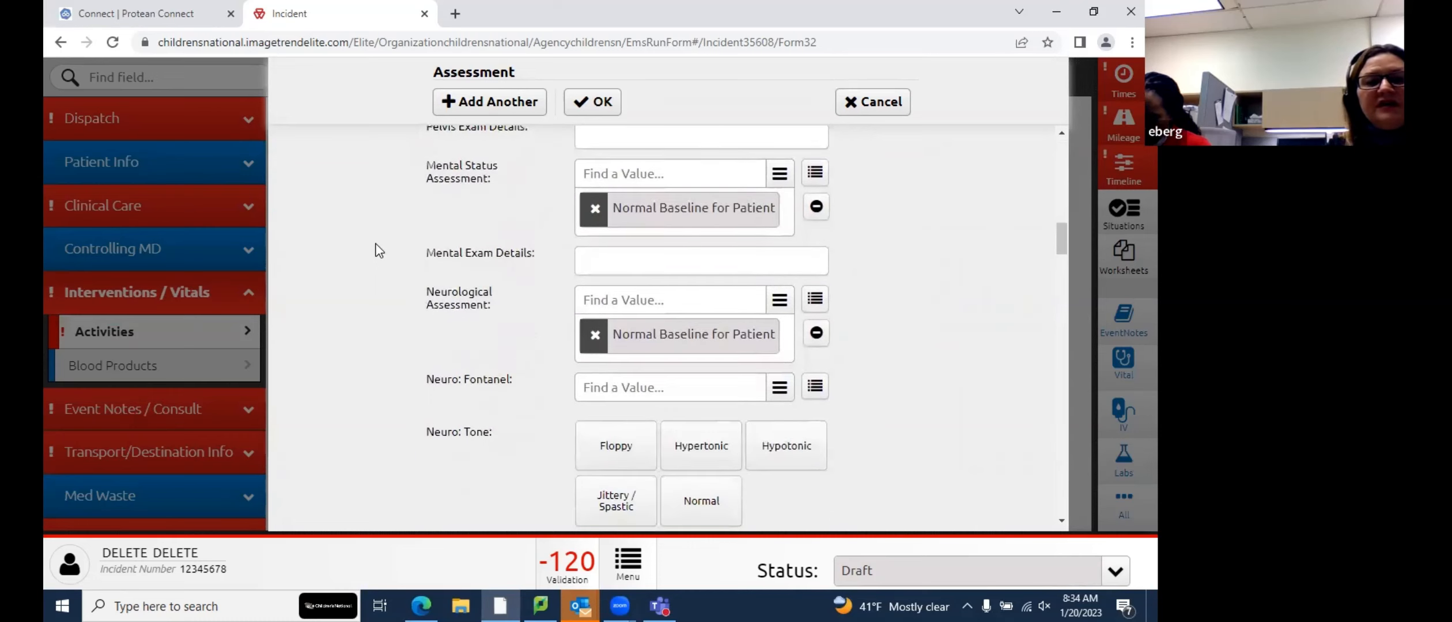
scroll(378, 251, up, 3)
scroll(377, 251, up, 1)
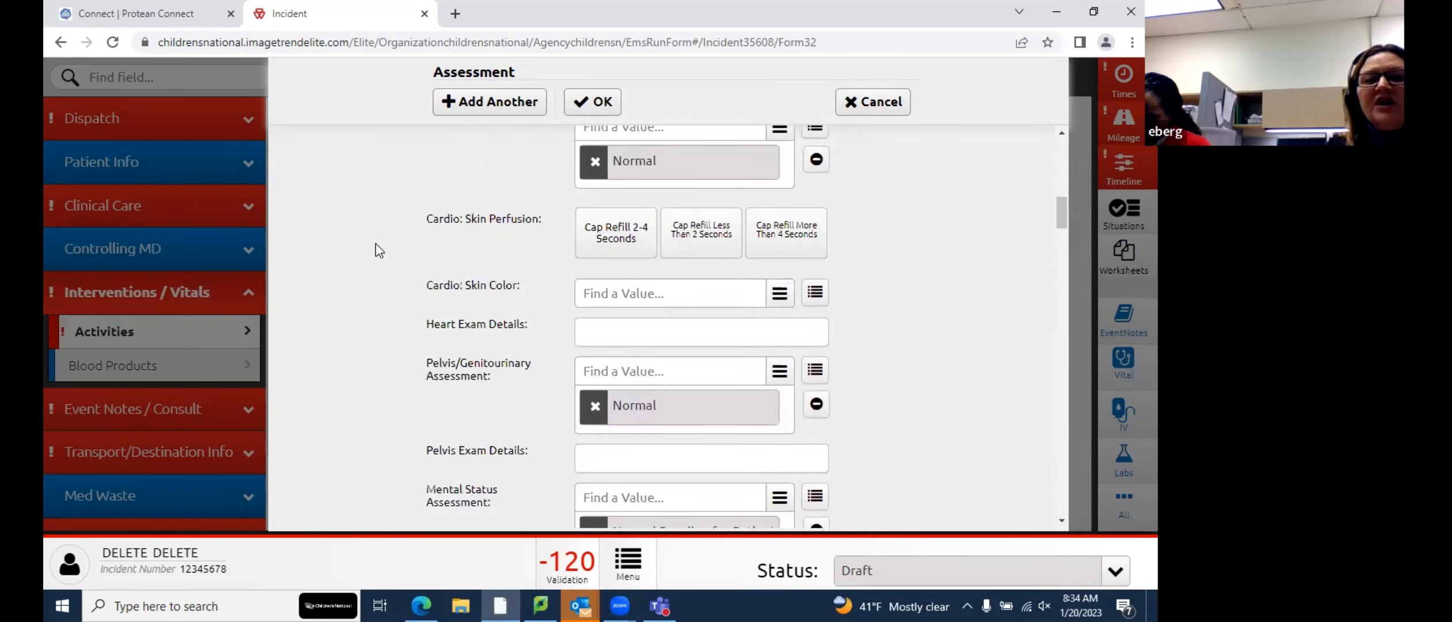
scroll(378, 250, up, 2)
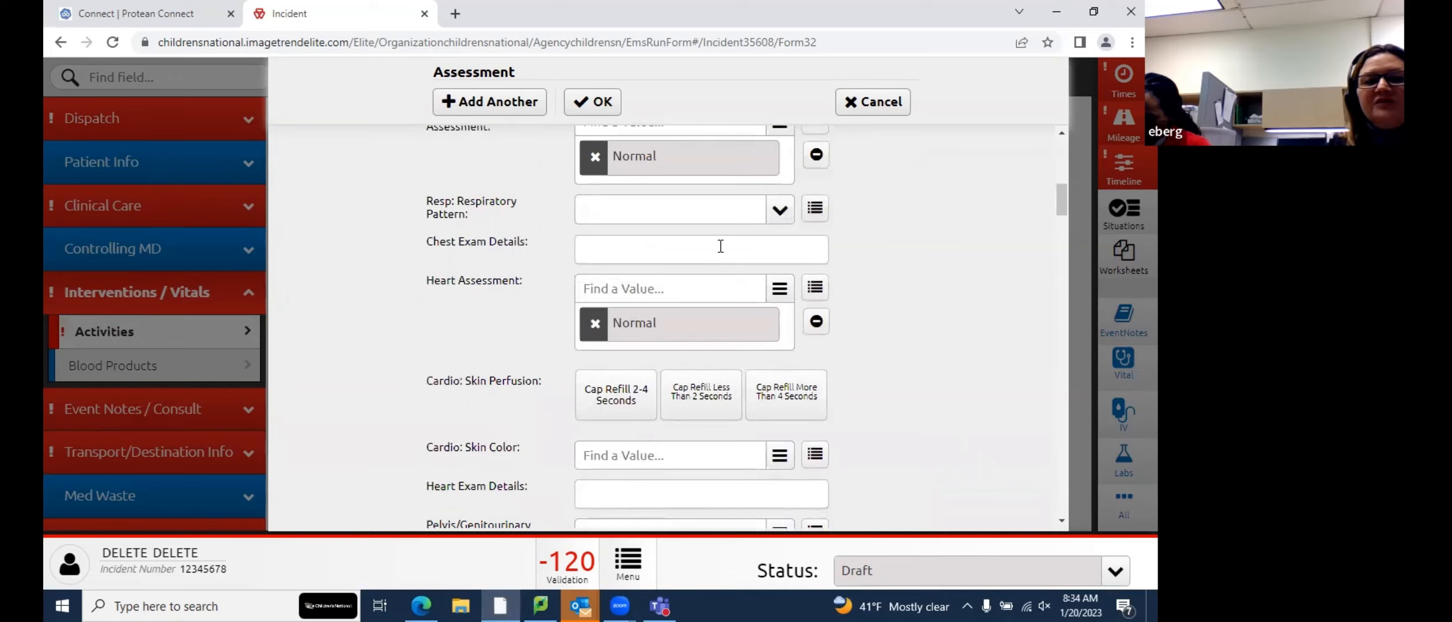
scroll(703, 233, up, 2)
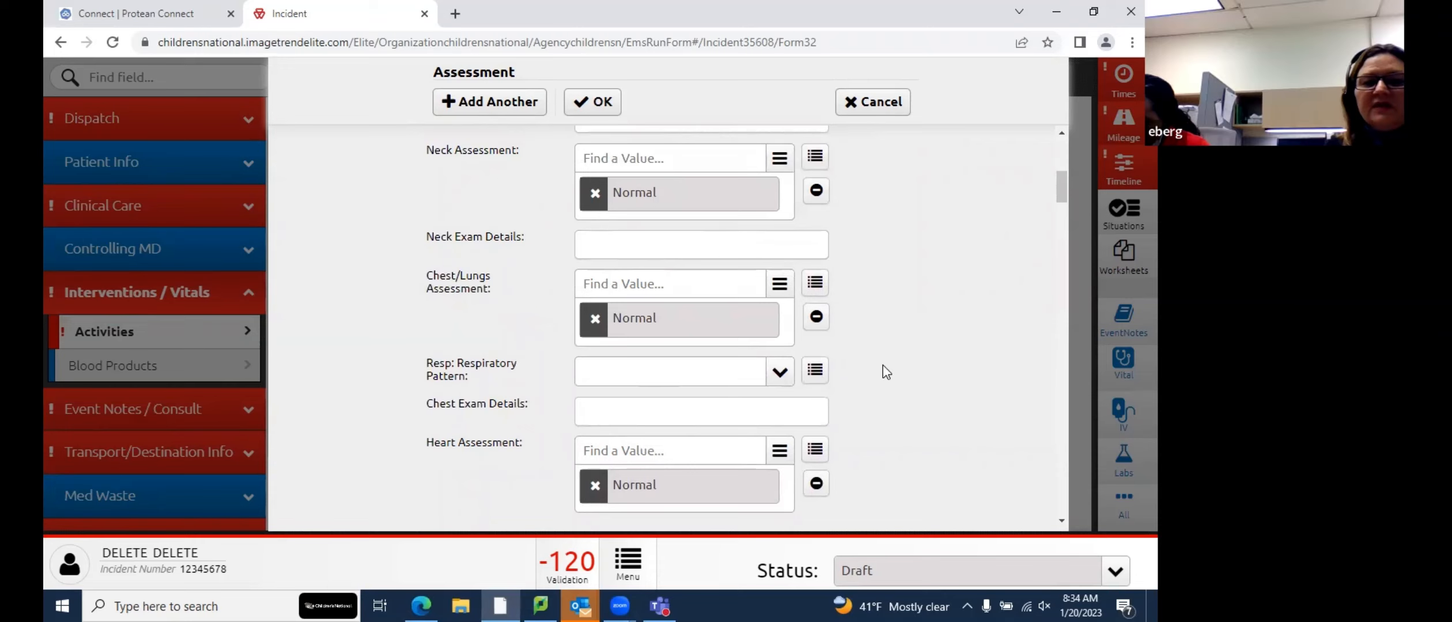
click(592, 102)
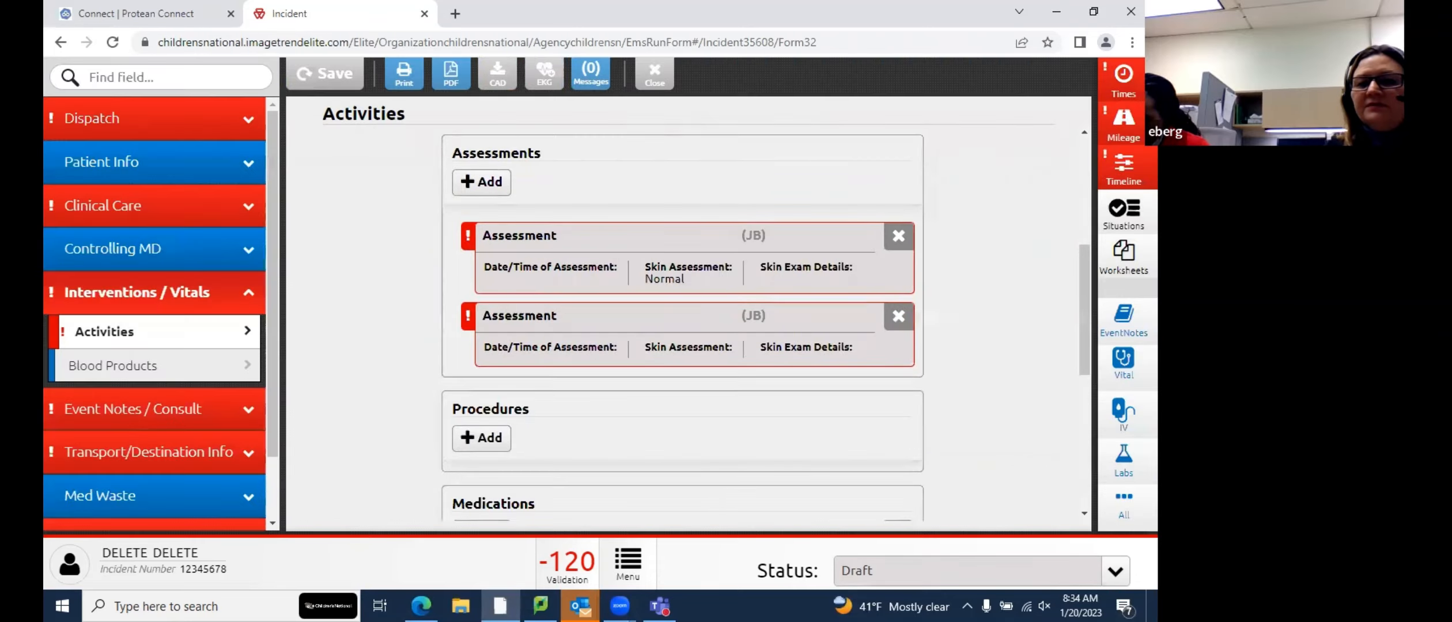
Add Retraction to the Chest/Lungs Assessment of the all-normal assessment and view the Respiratory Pattern options without choosing one
click(654, 261)
scroll(616, 342, down, 5)
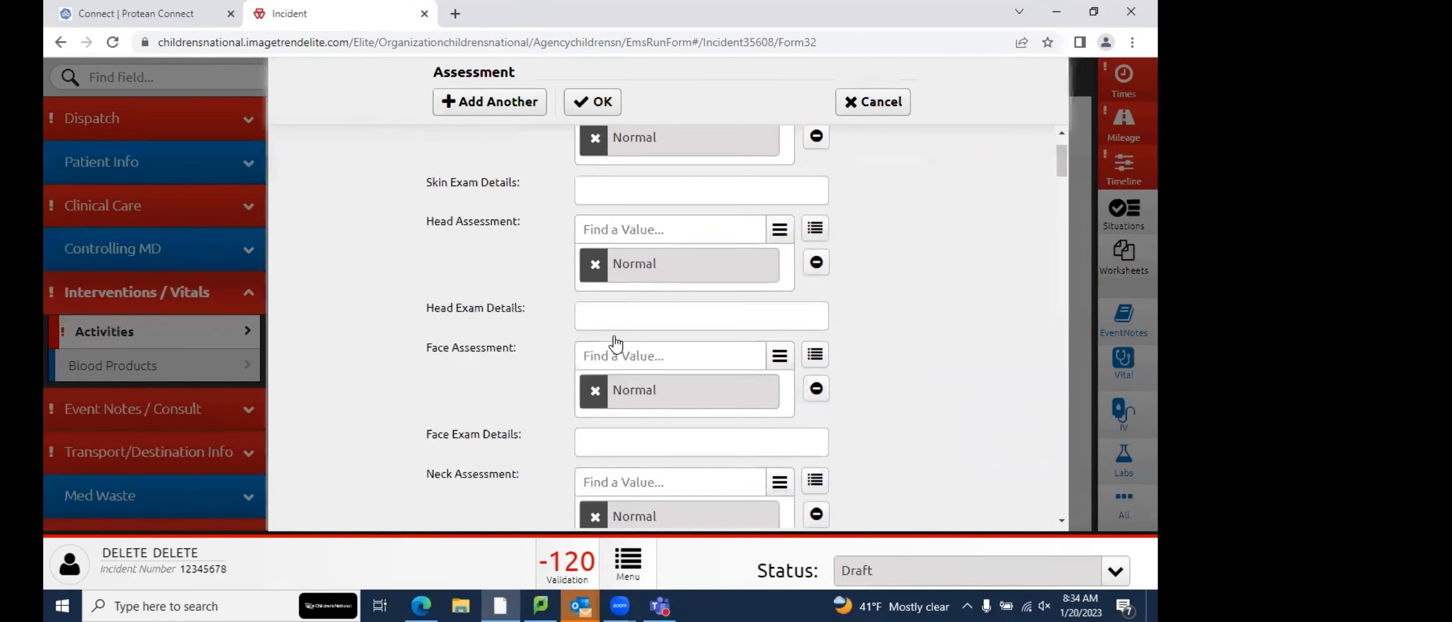
scroll(615, 341, down, 3)
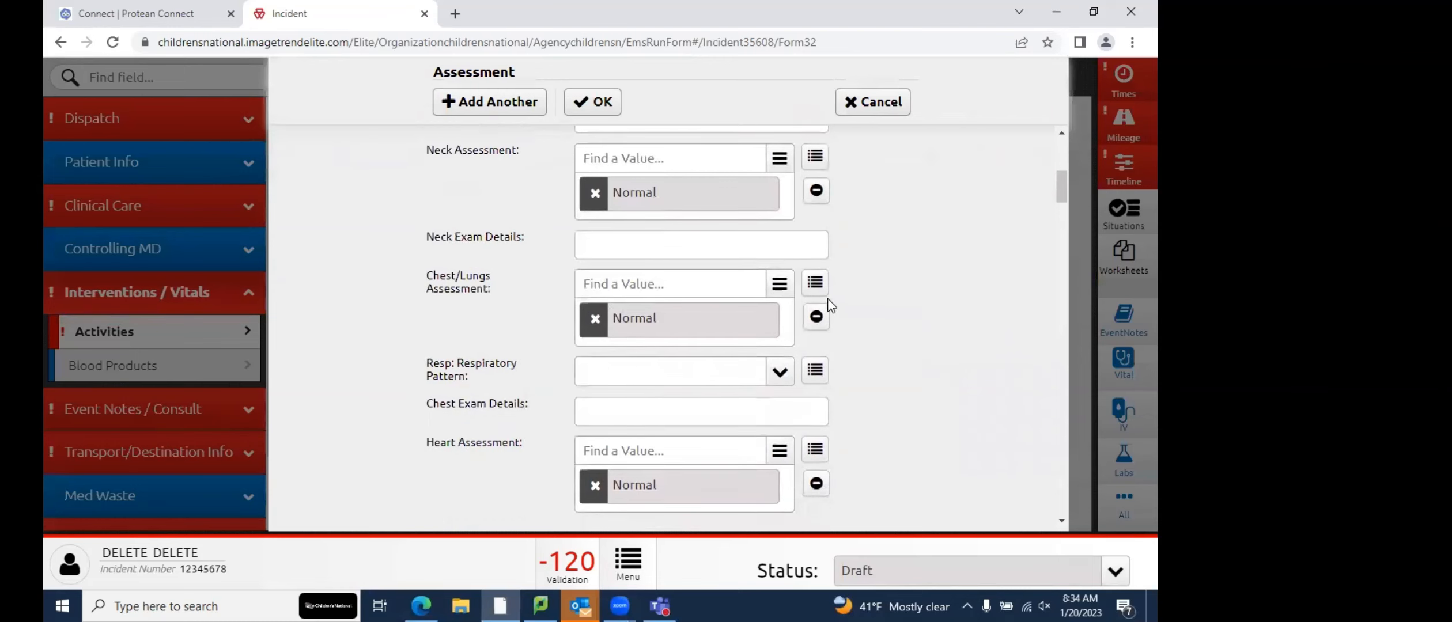
click(779, 284)
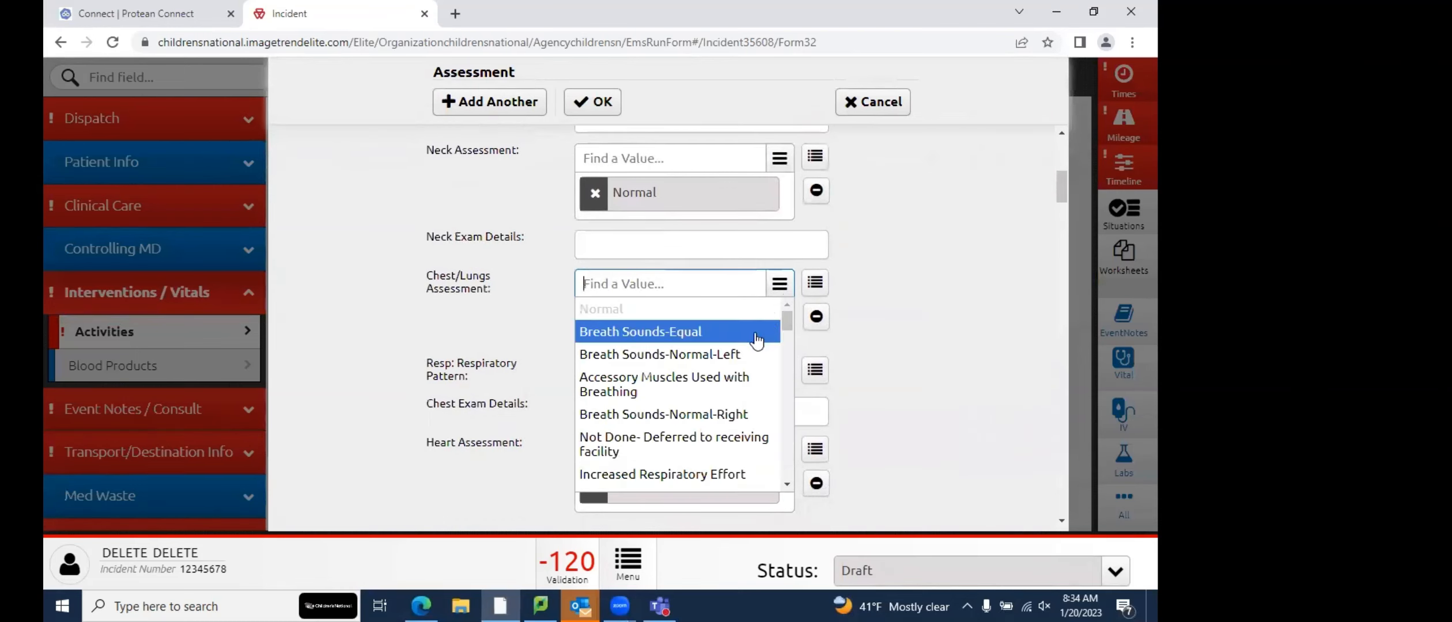
scroll(756, 337, down, 1)
click(668, 417)
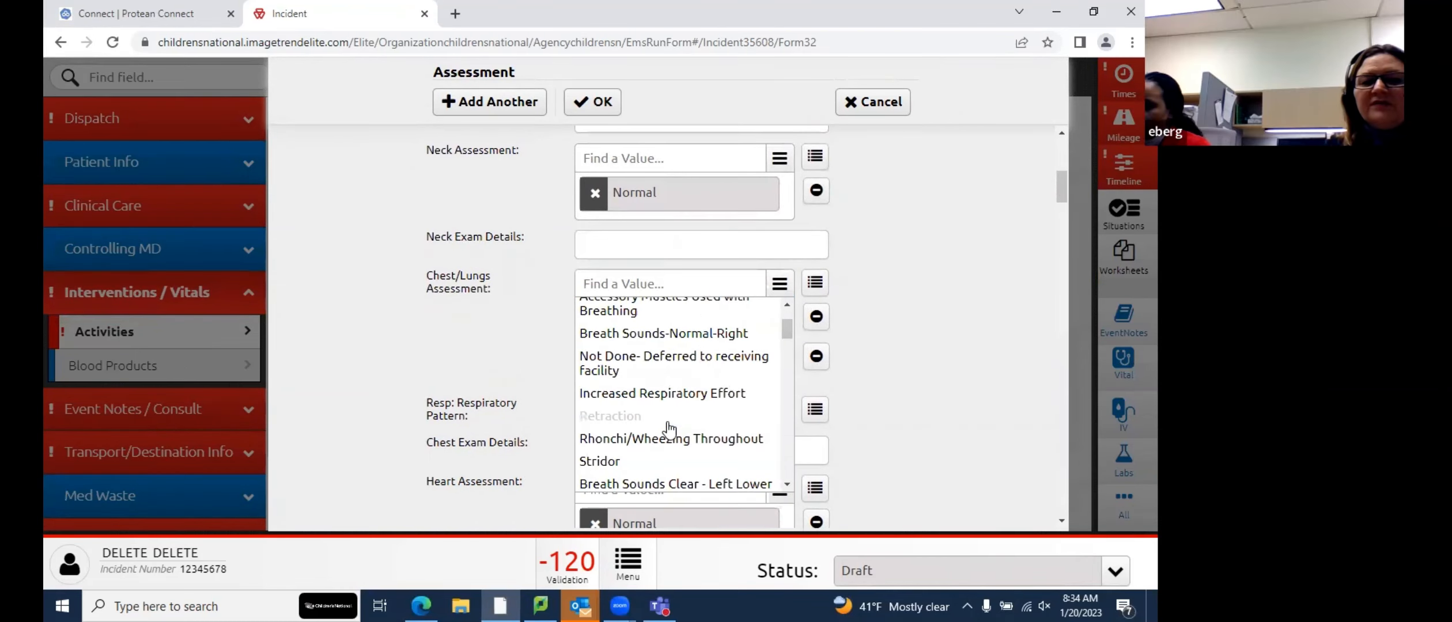
click(852, 378)
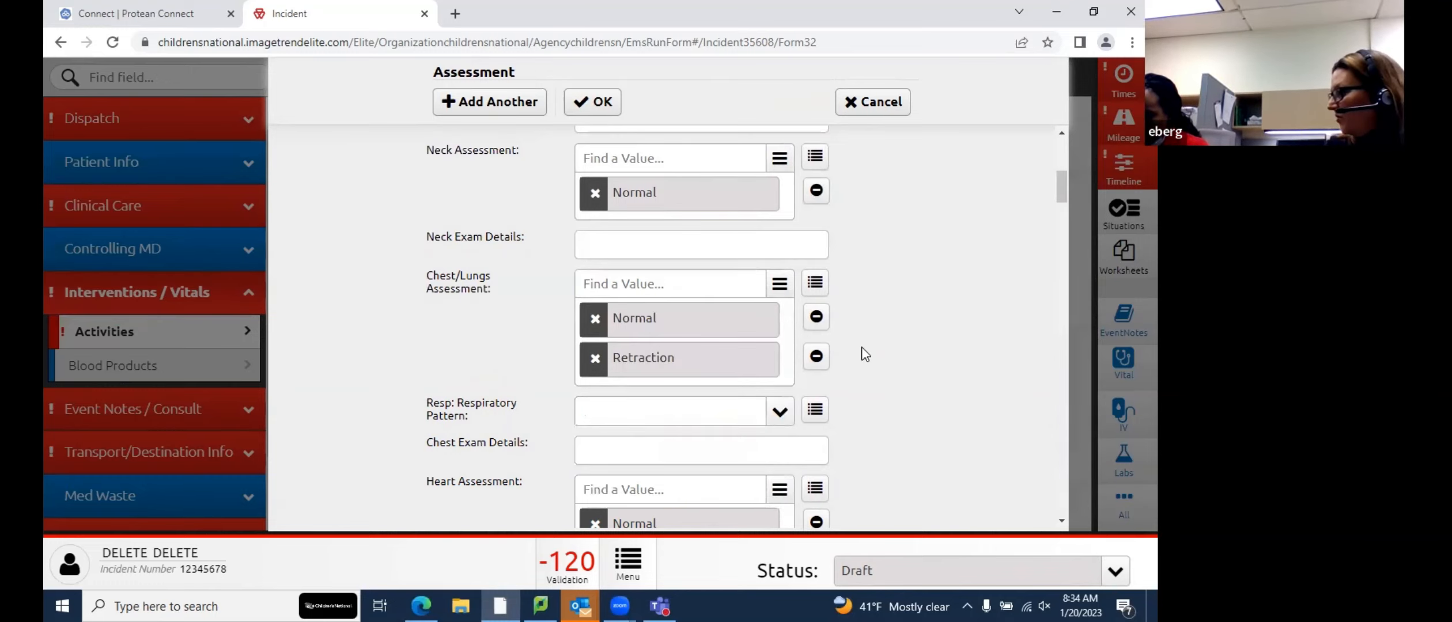
click(785, 414)
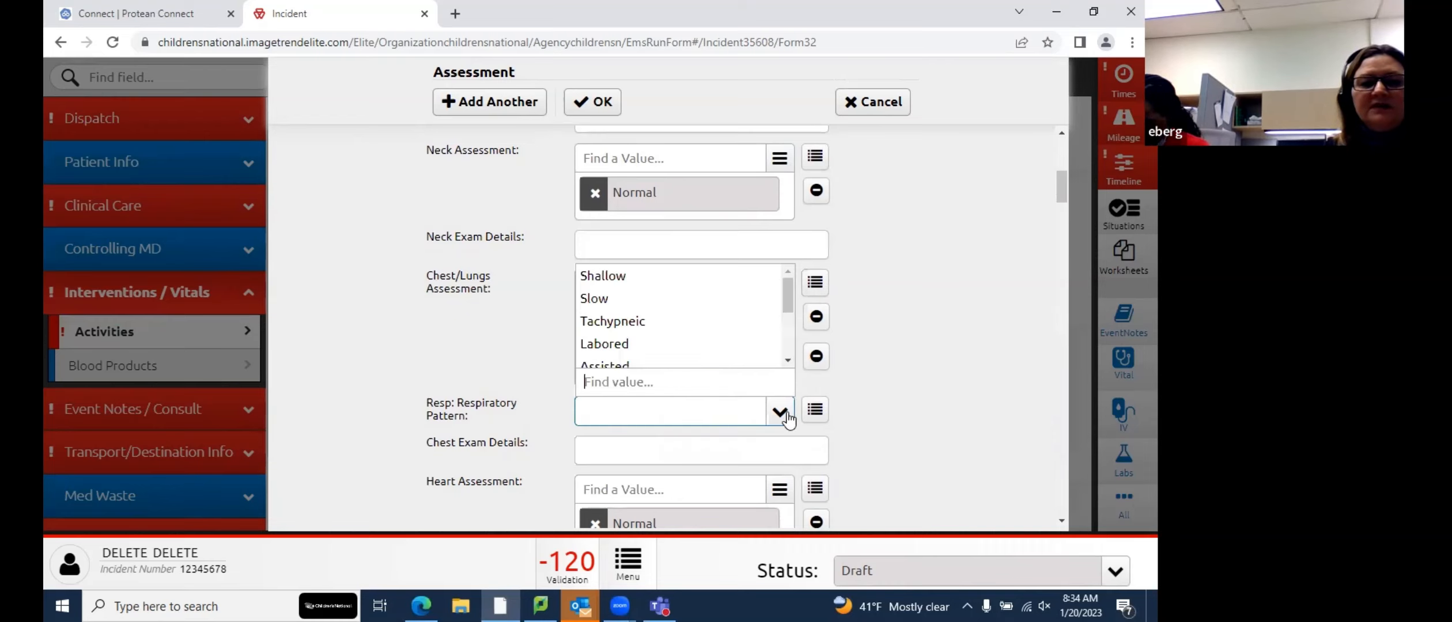
click(784, 413)
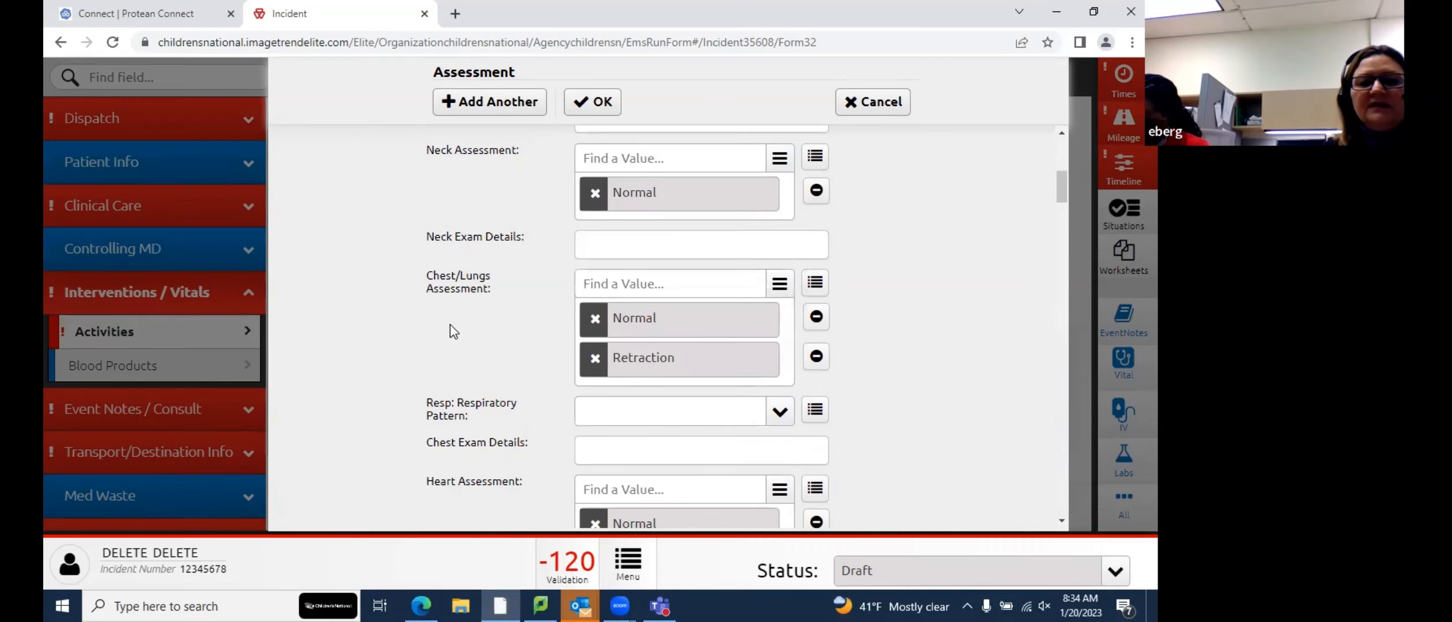
Check the heart, neurological and abdomen sections of the edited all-normal assessment and save it
scroll(451, 324, down, 1)
scroll(470, 330, down, 10)
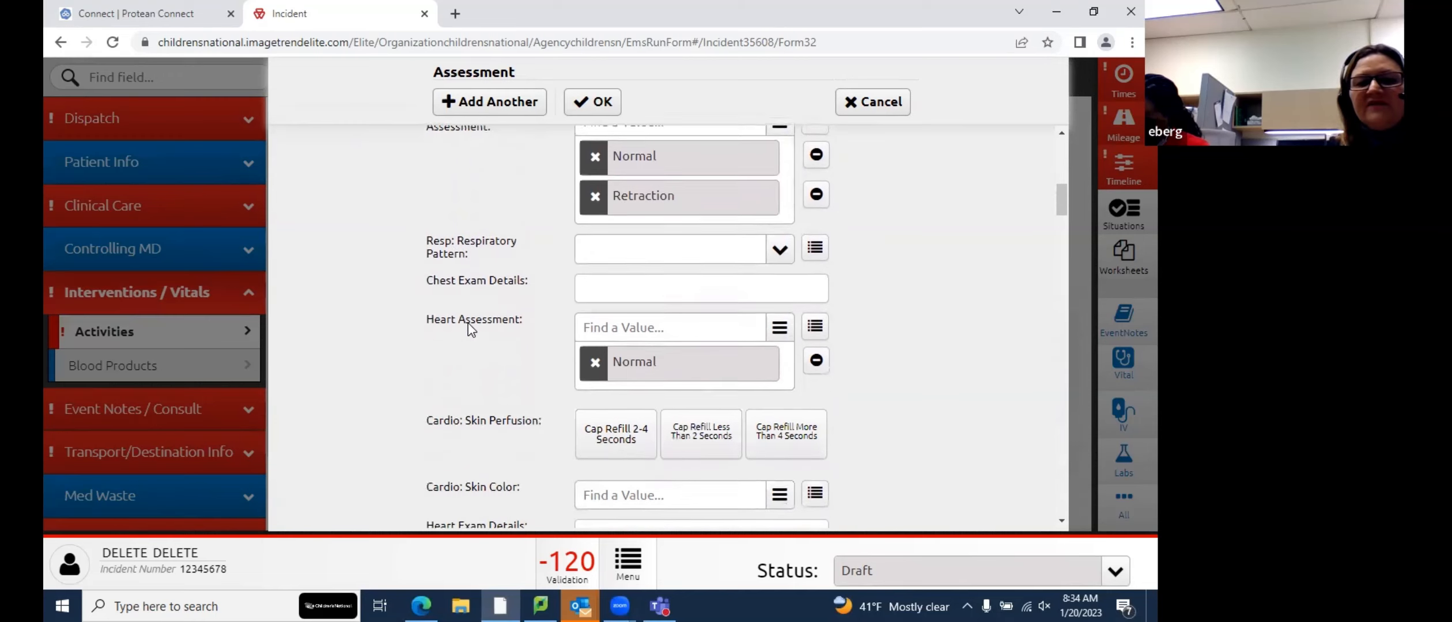
scroll(481, 319, down, 2)
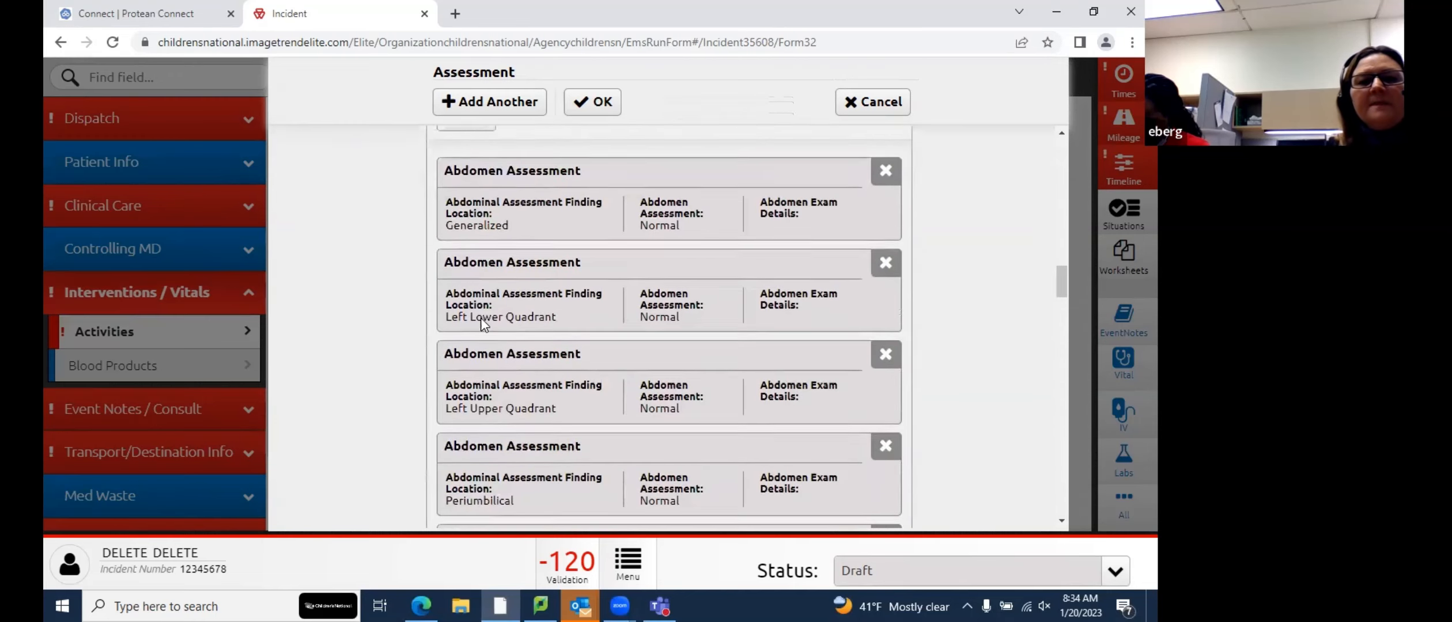
scroll(482, 318, up, 3)
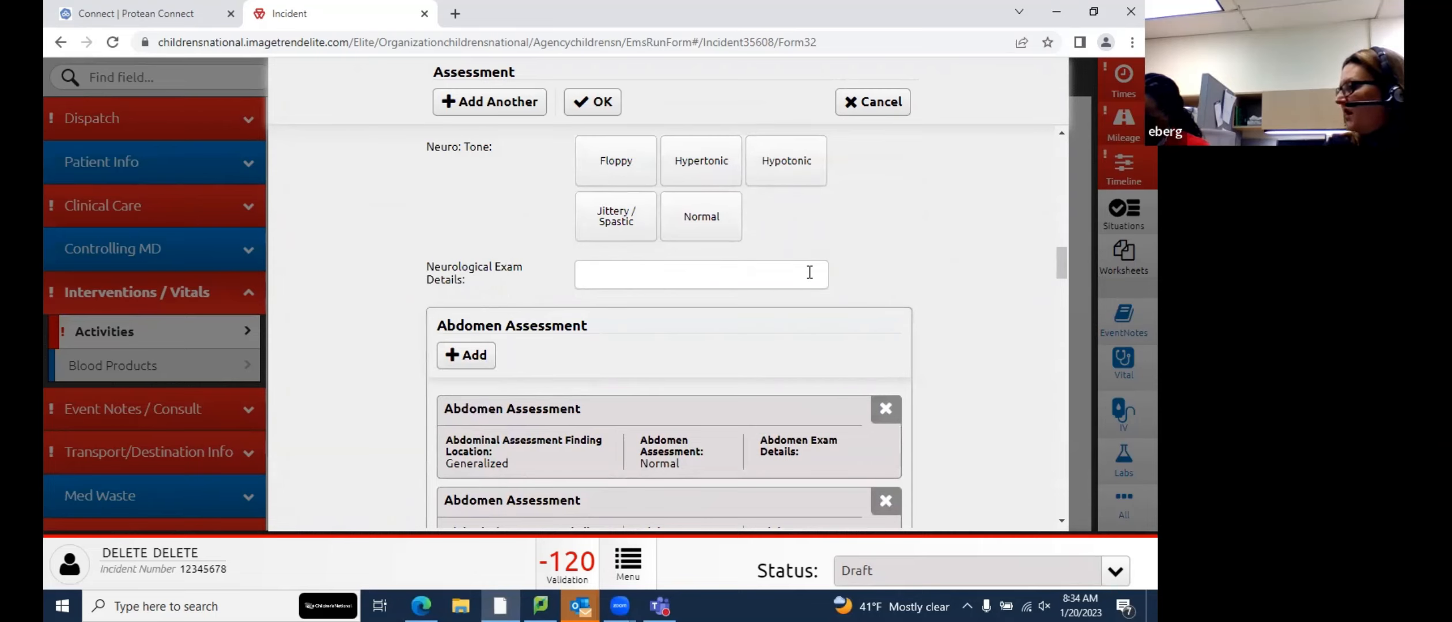
click(593, 103)
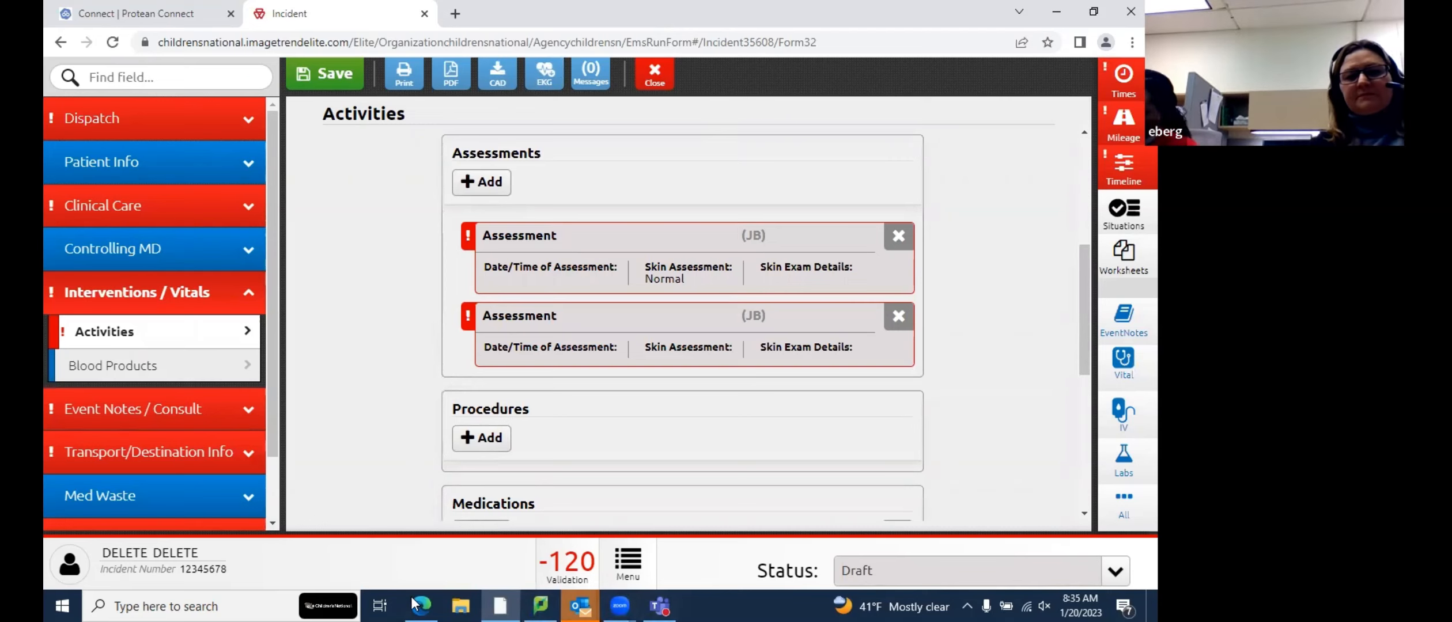
Add a procedure stamped with the current date and time, and show the choices for its crew member
scroll(353, 413, down, 4)
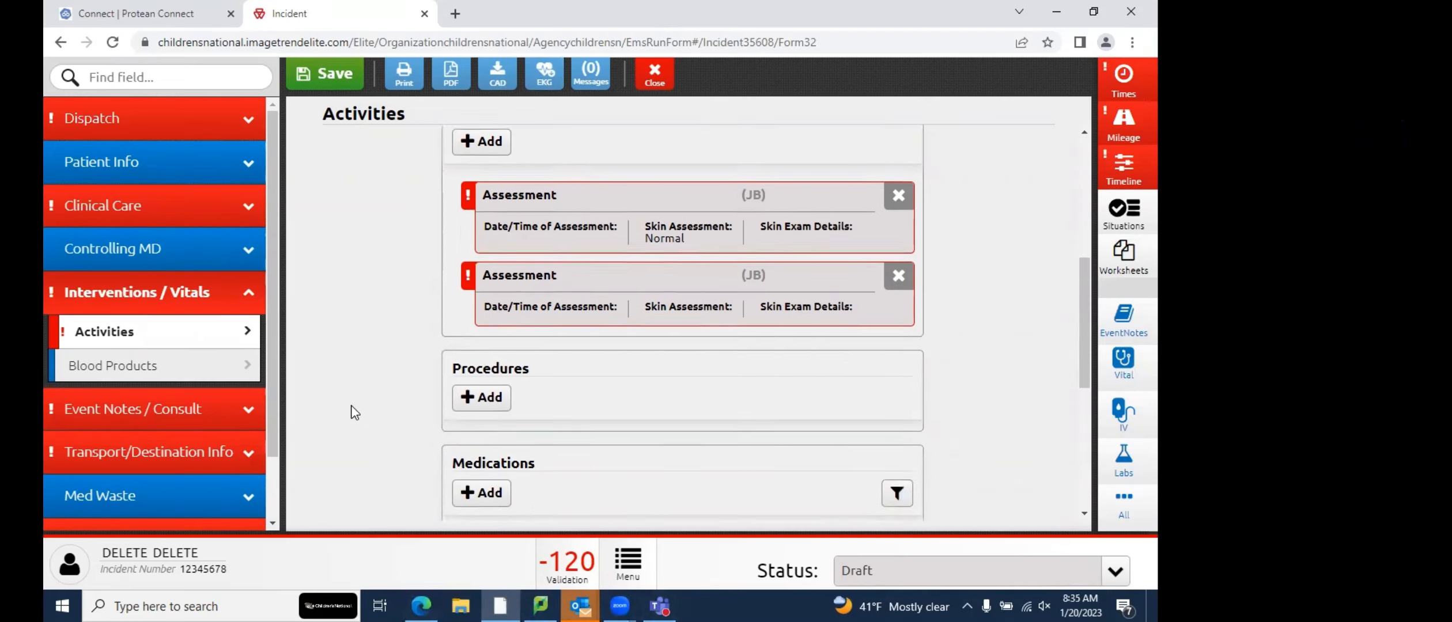
click(491, 196)
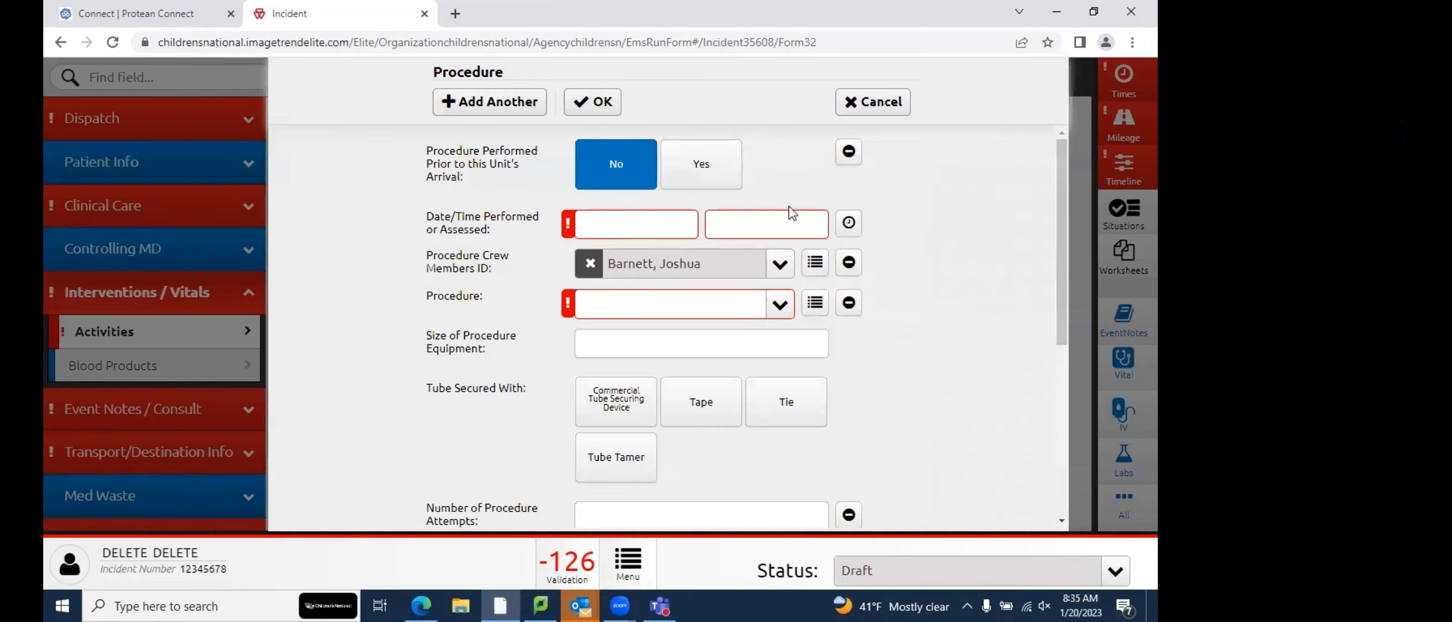
click(848, 226)
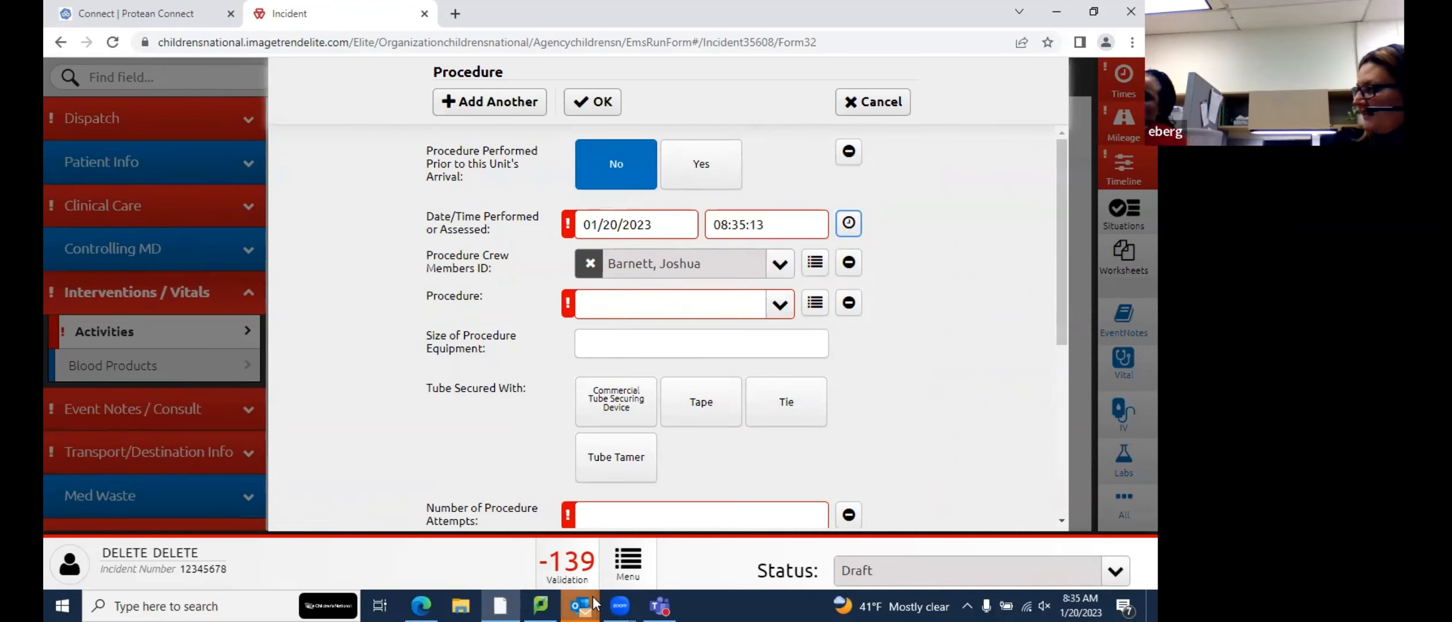
mouse_move(593, 597)
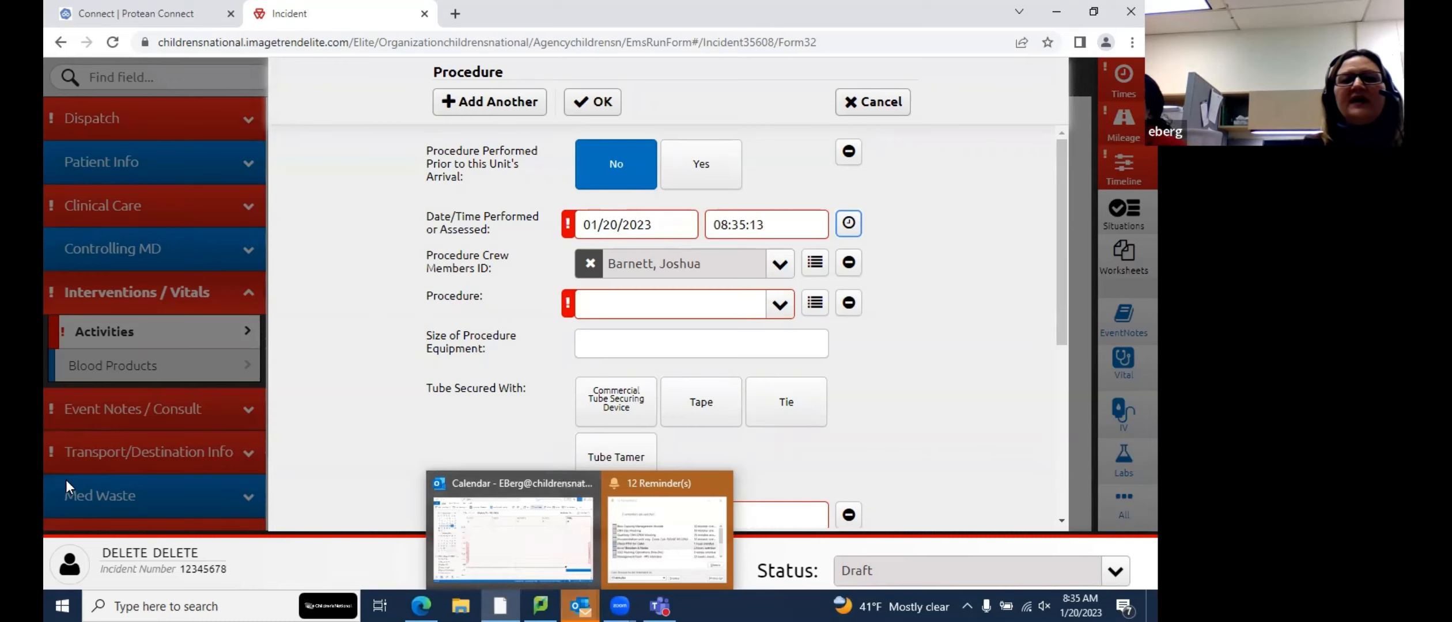
click(779, 265)
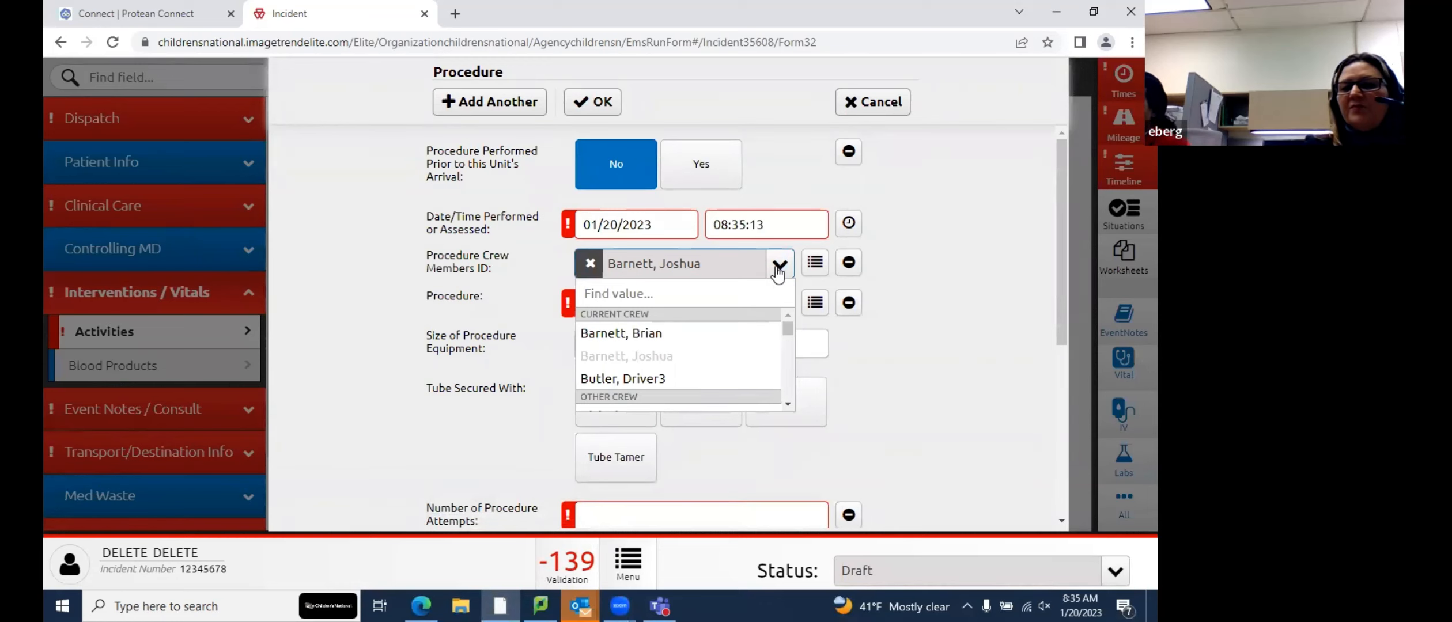
Examine the available procedure choices in the Procedure field's full value list
click(779, 266)
click(772, 307)
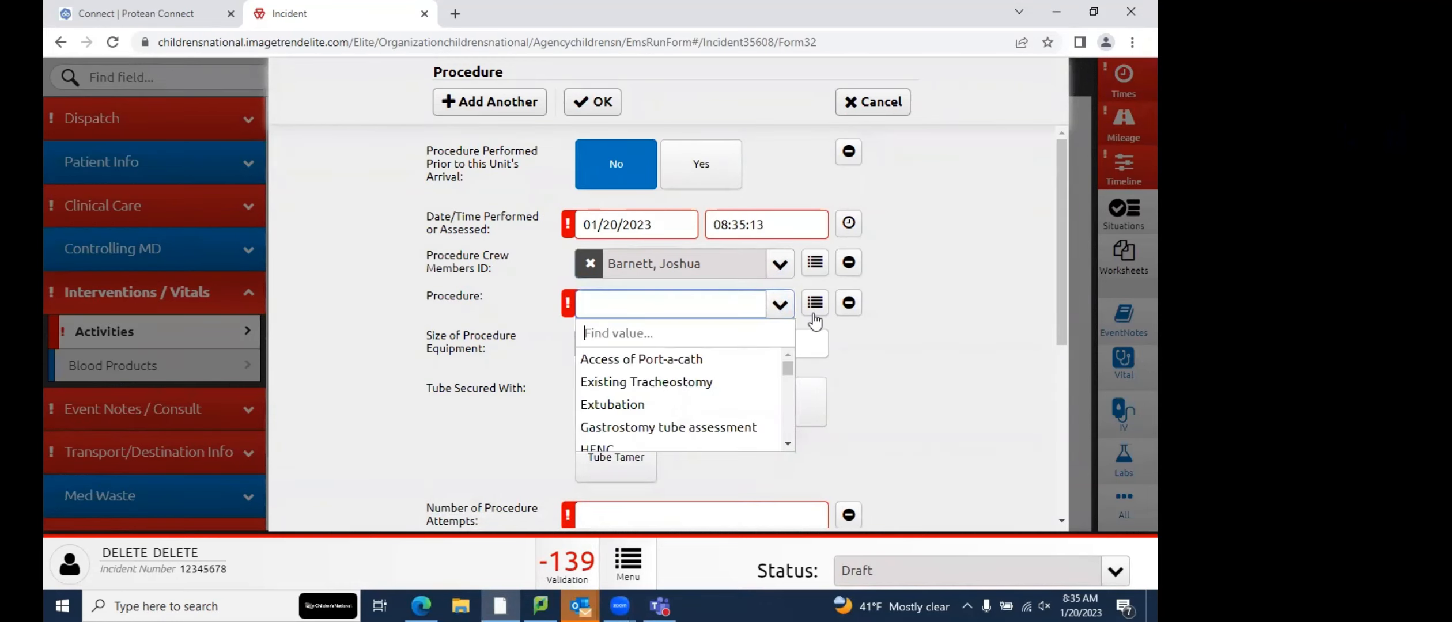
scroll(719, 374, down, 3)
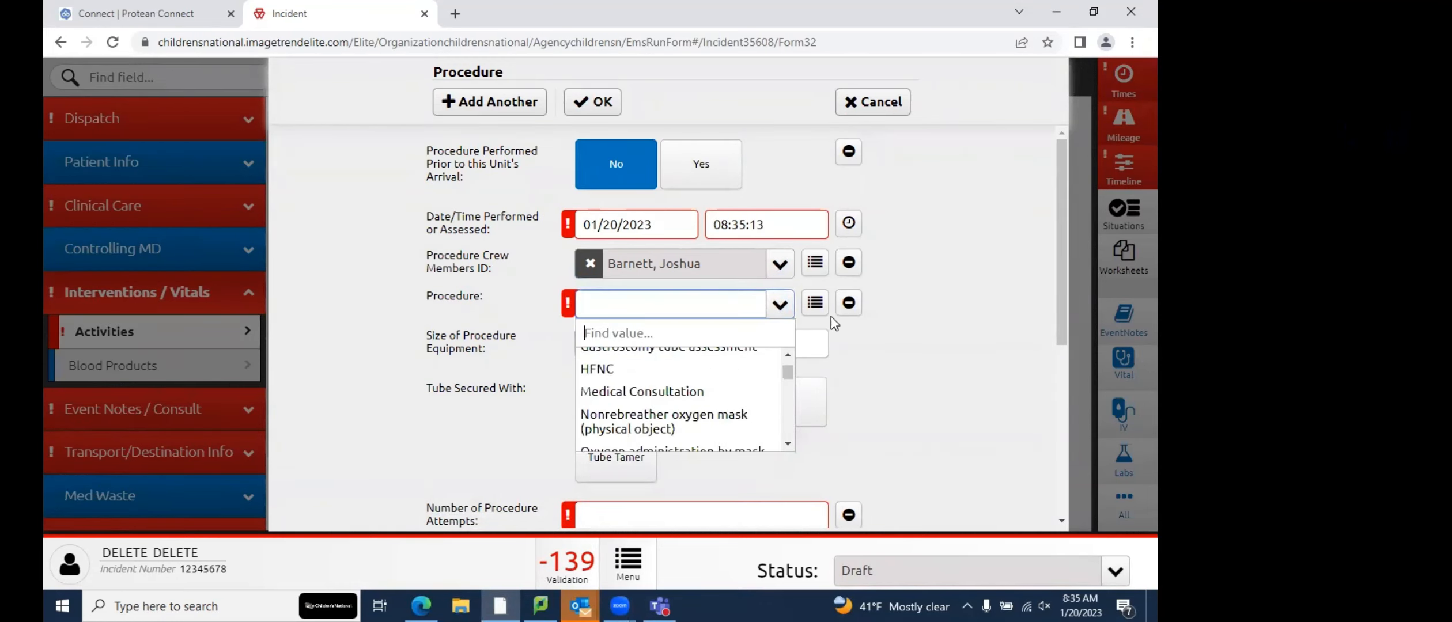
click(815, 304)
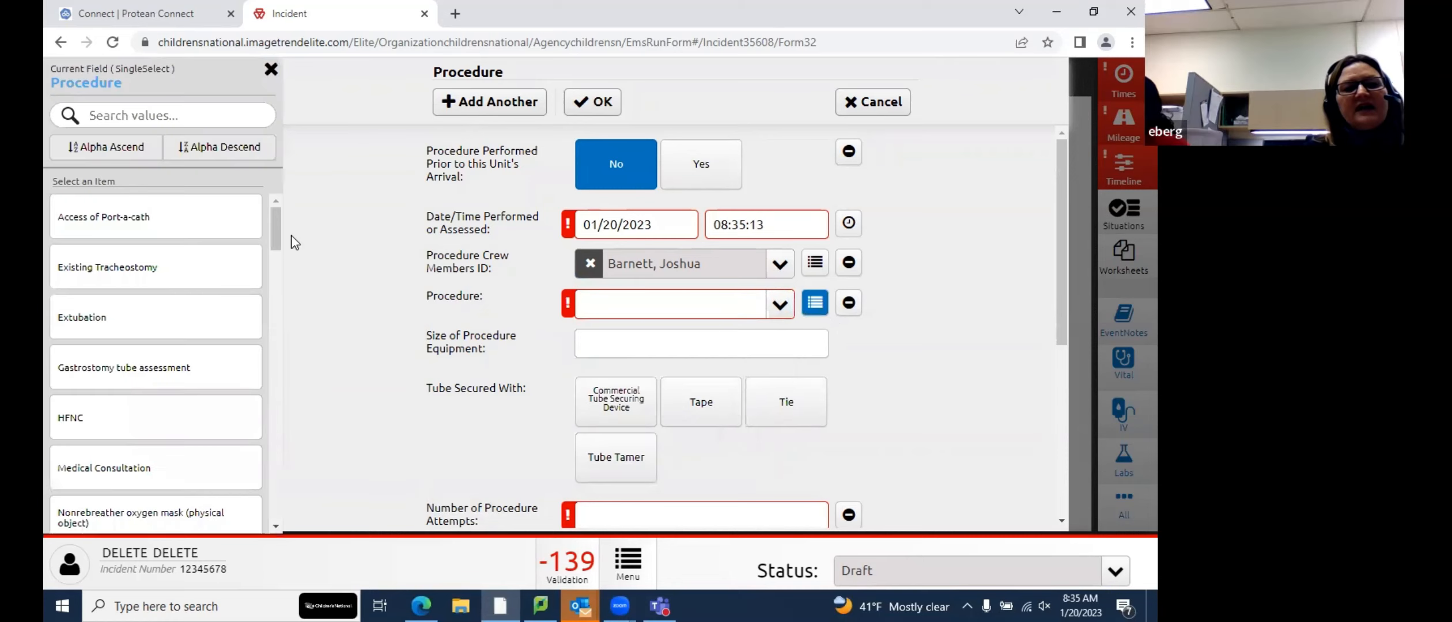
drag(277, 230, 277, 268)
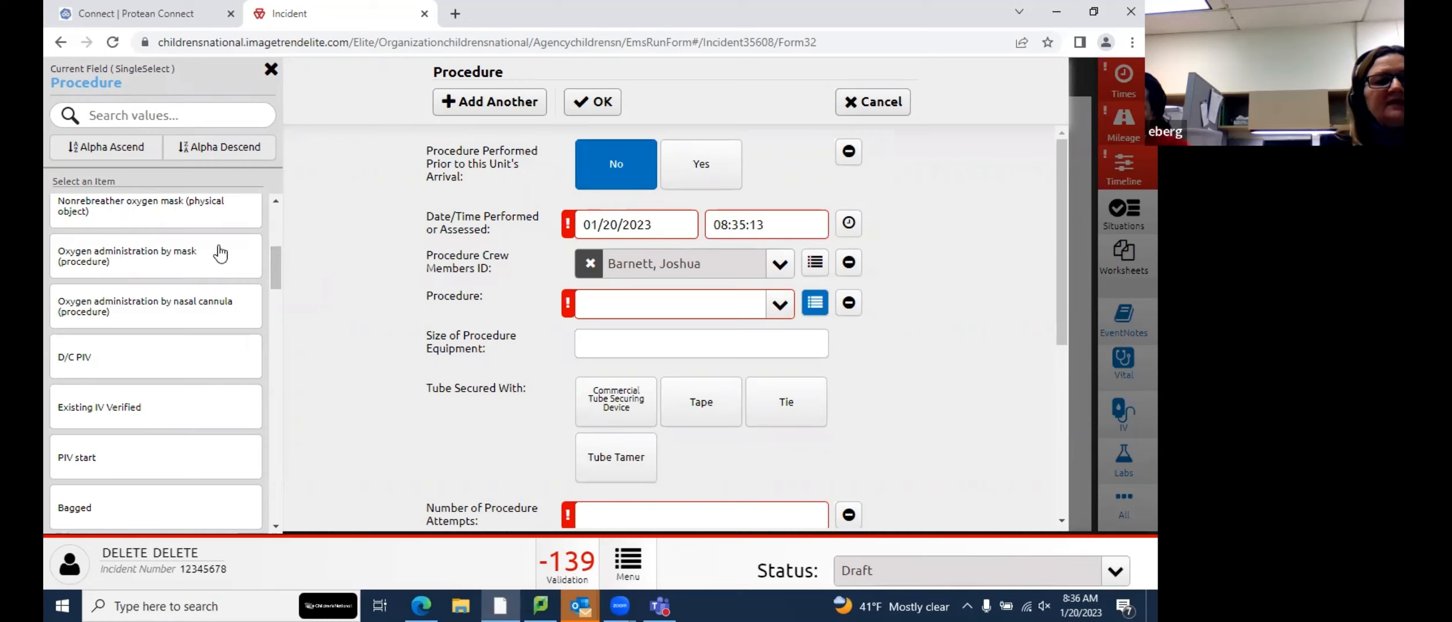
scroll(219, 253, down, 3)
scroll(215, 301, down, 3)
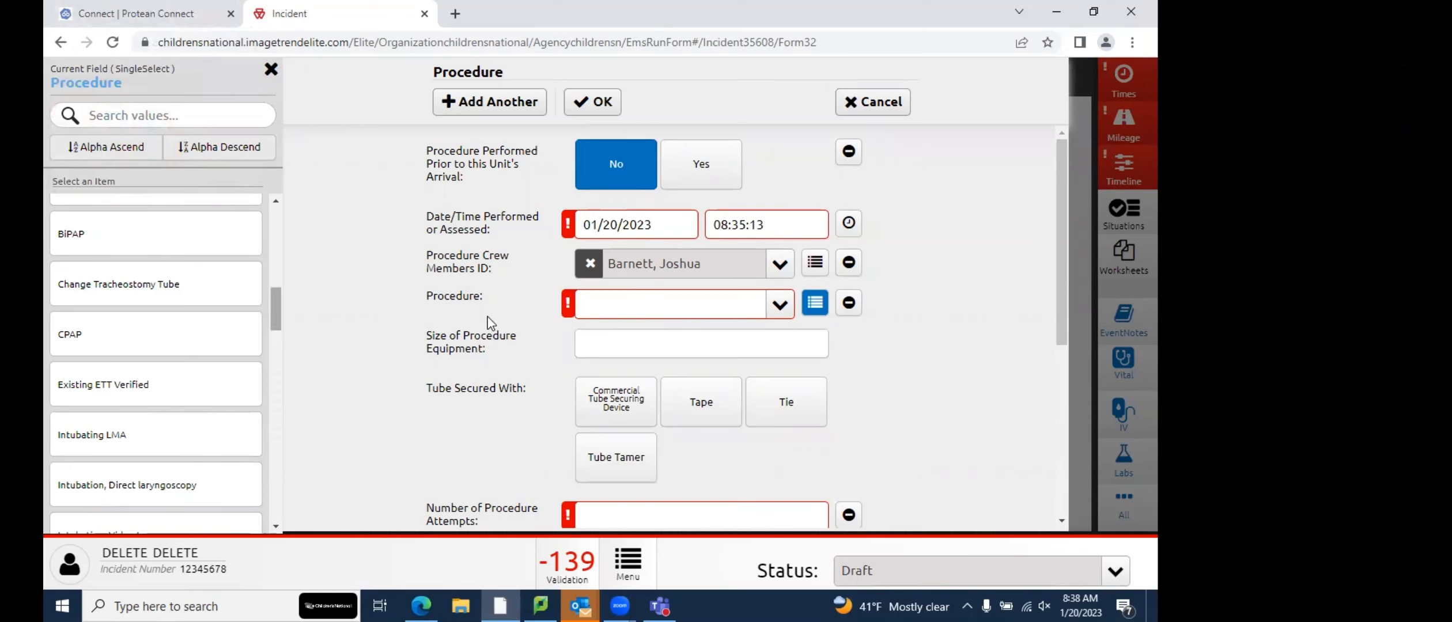
click(644, 346)
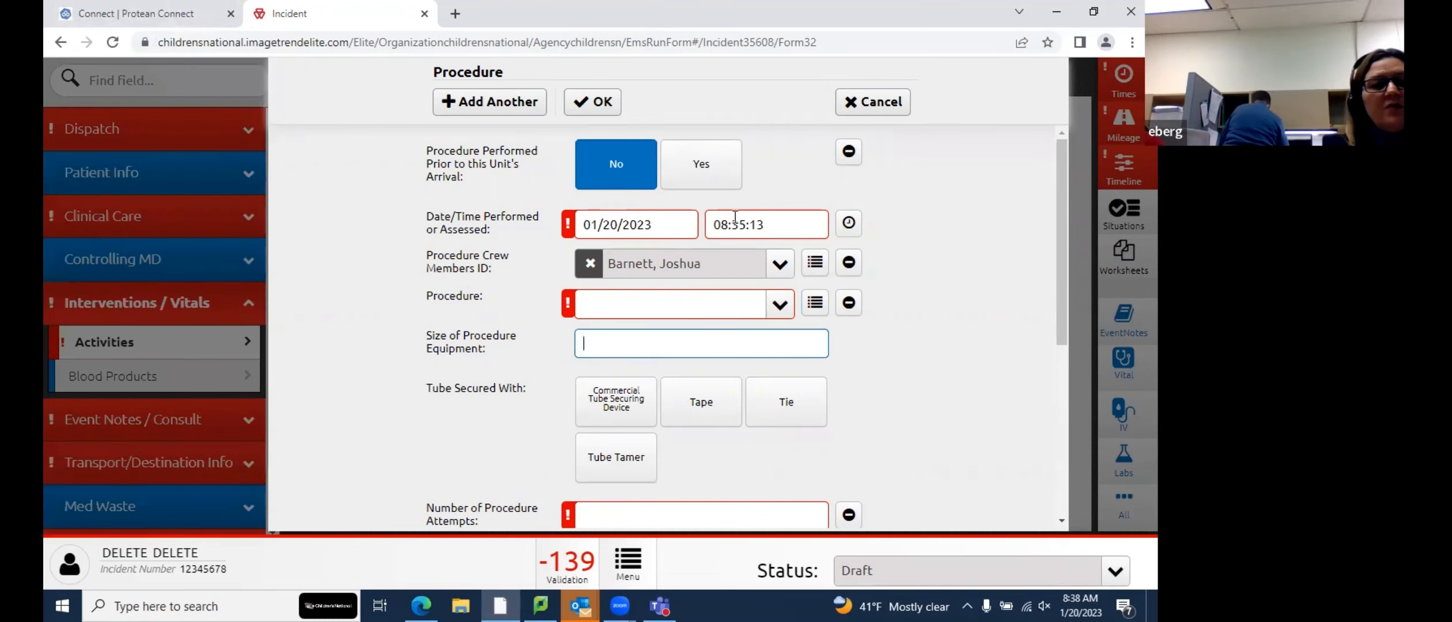
Search the Procedure field's values for "in" without choosing one
click(781, 305)
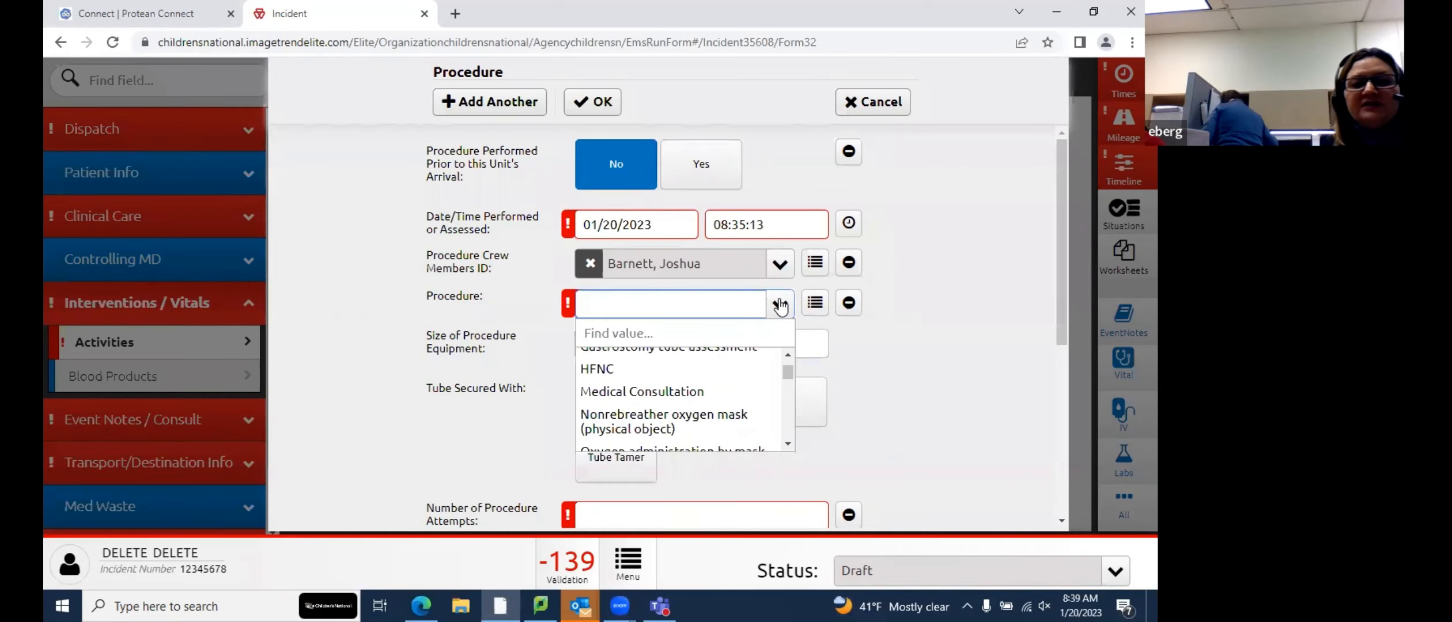
text(in)
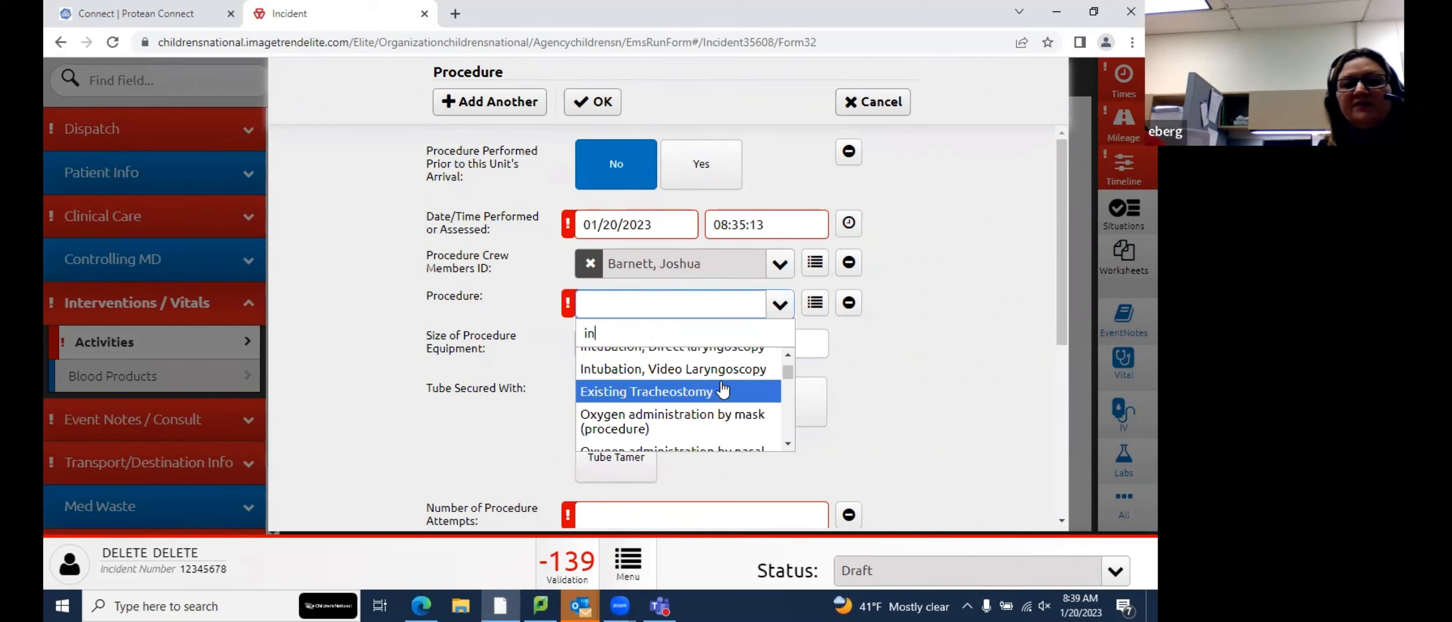
click(788, 353)
click(849, 386)
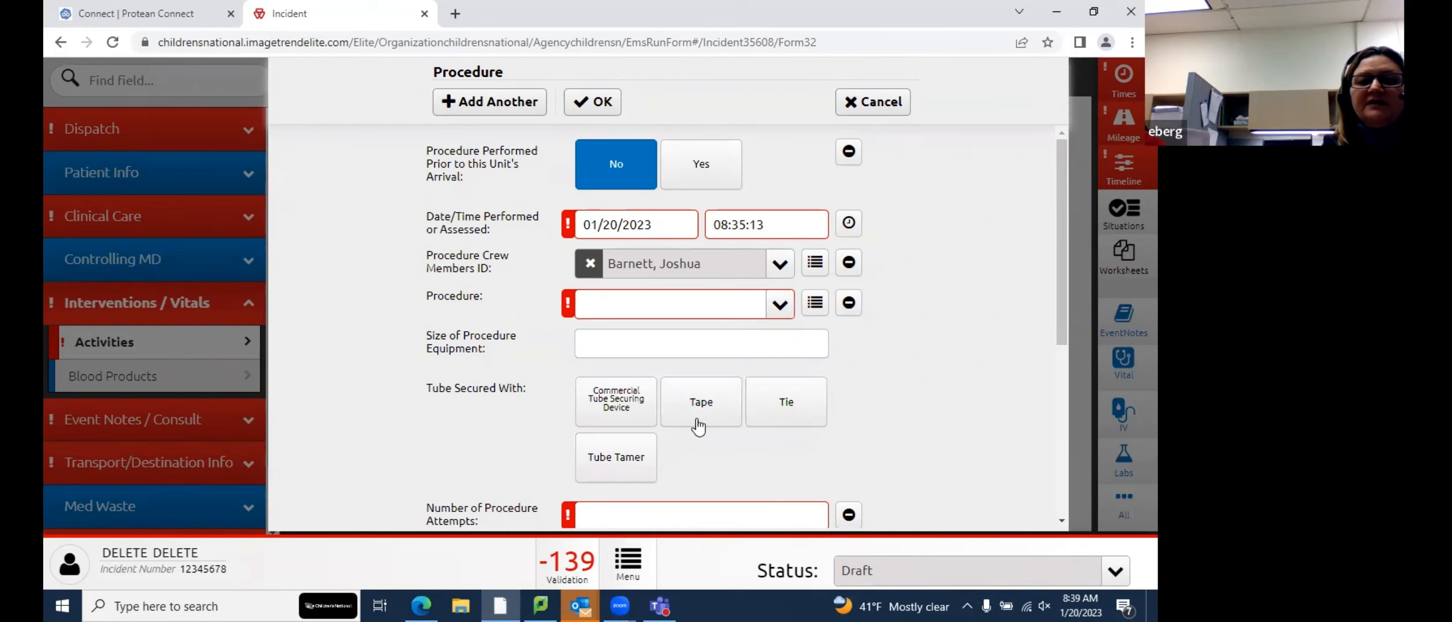
Mark both Number of Procedure Attempts and Procedure Successful as Not Applicable
click(620, 348)
scroll(700, 381, down, 3)
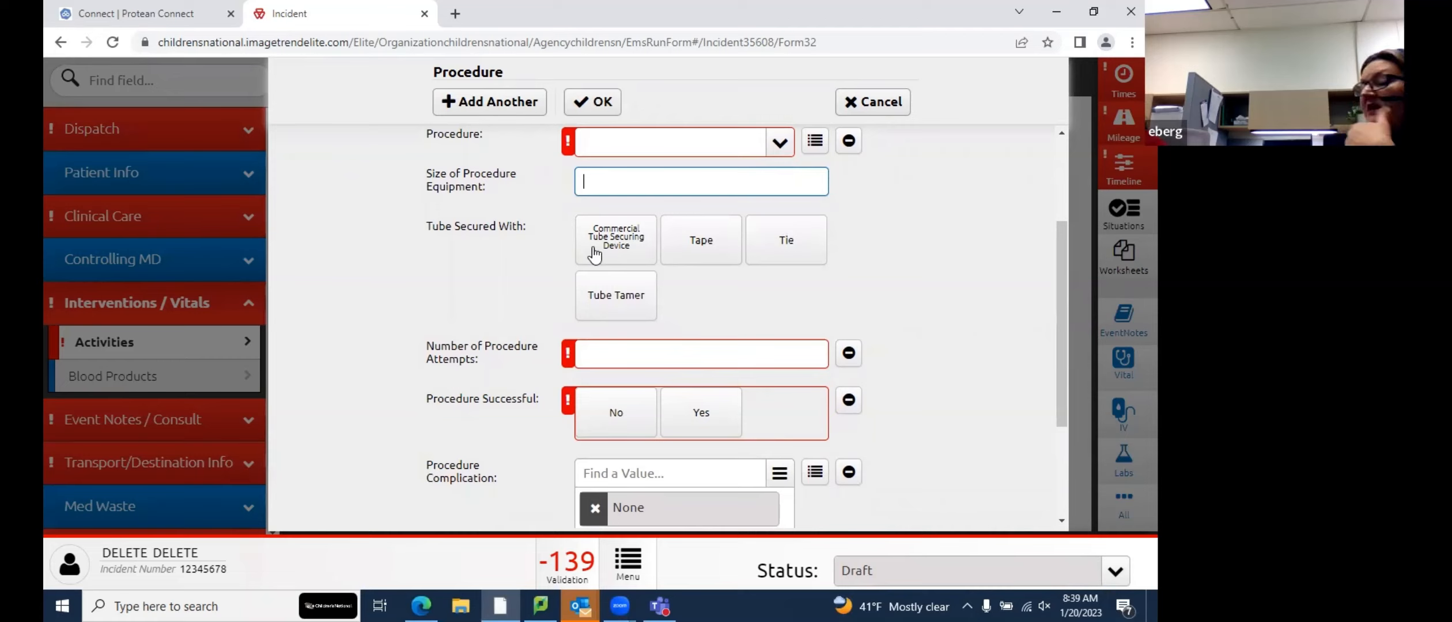
click(436, 277)
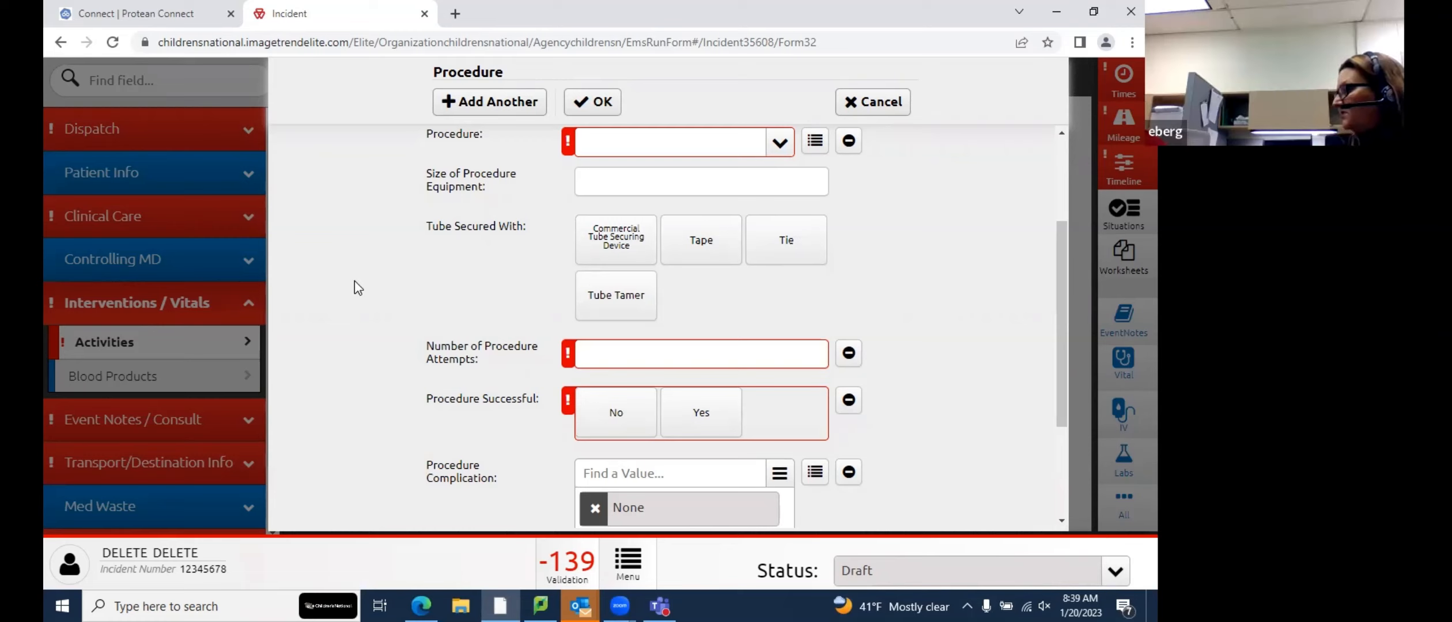
scroll(354, 280, down, 1)
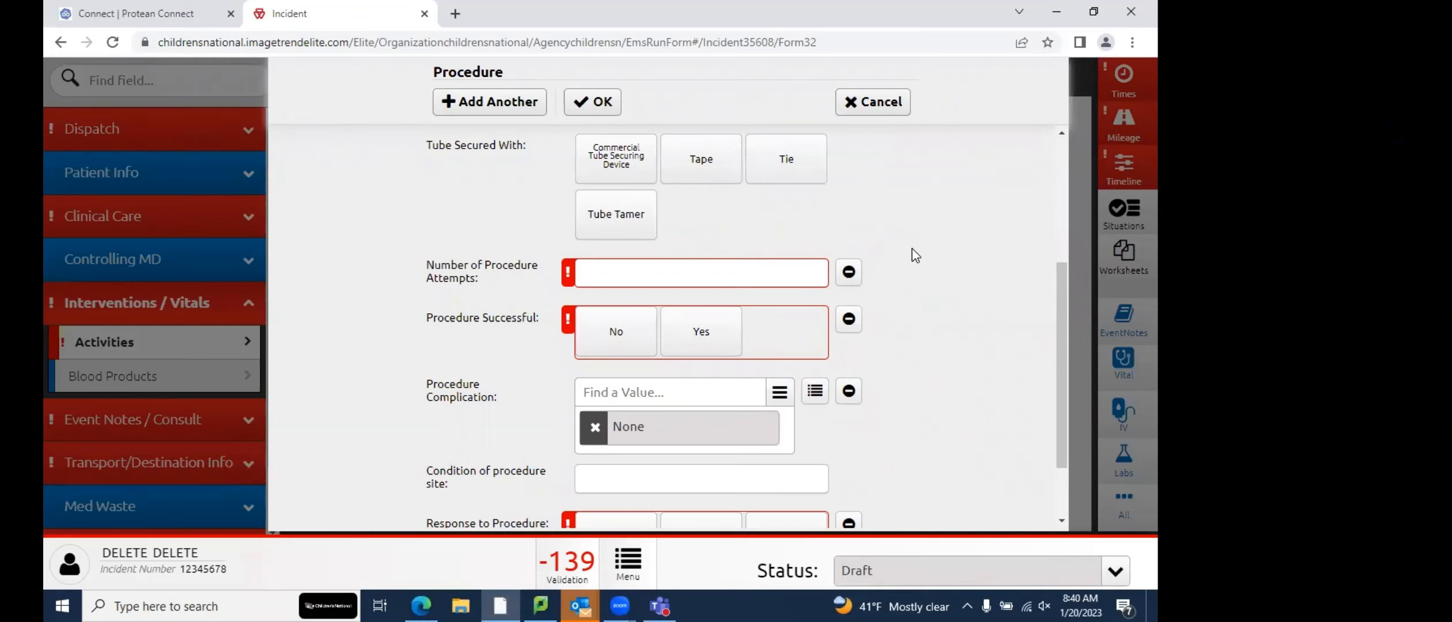
click(848, 274)
click(596, 315)
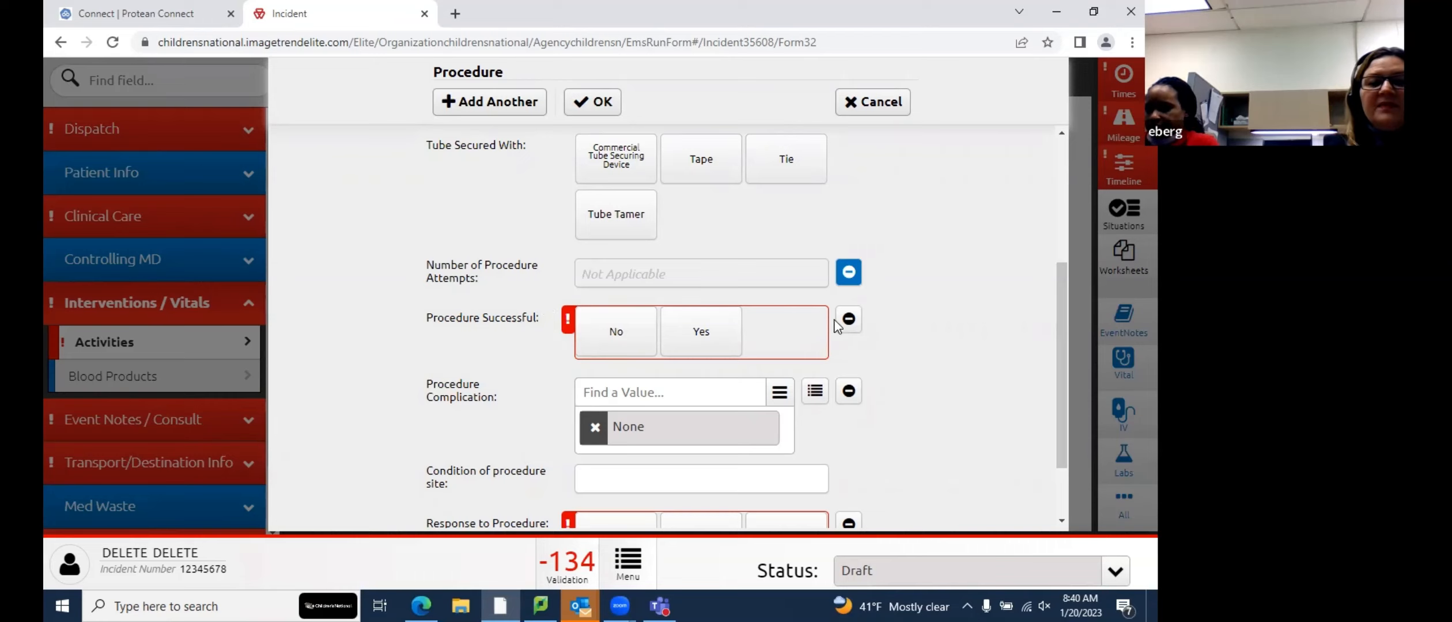
click(848, 320)
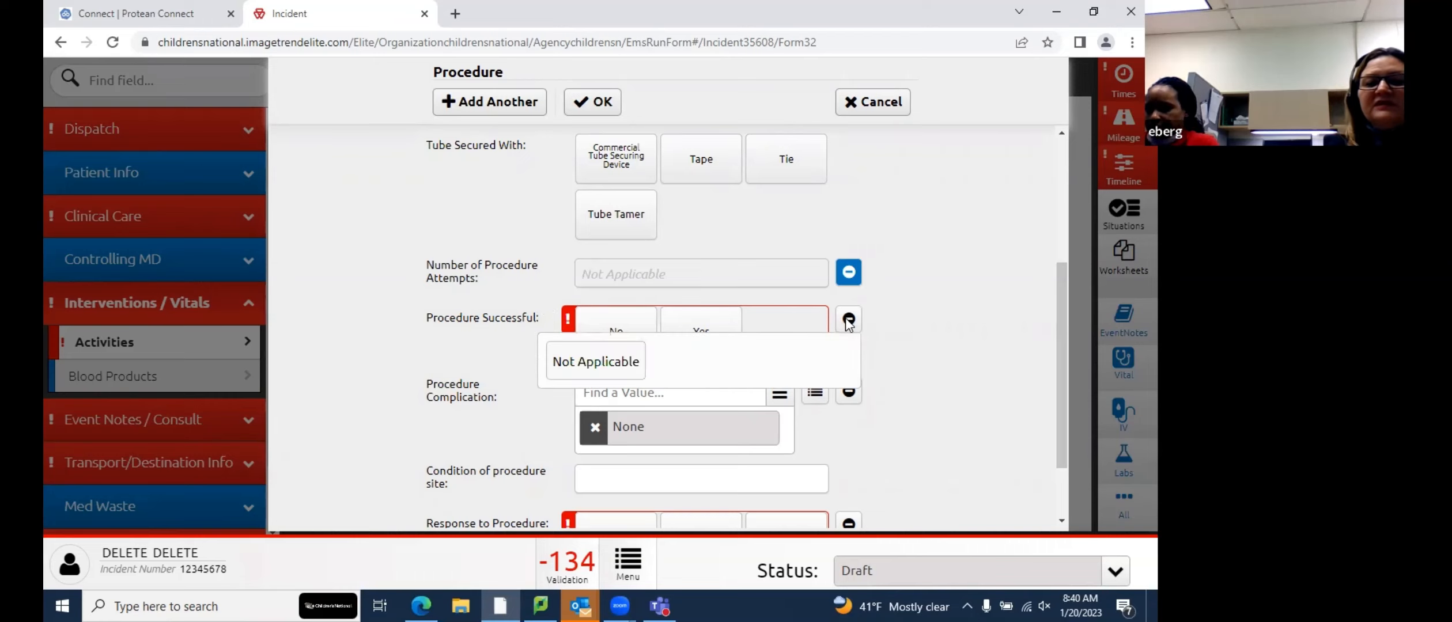
click(558, 362)
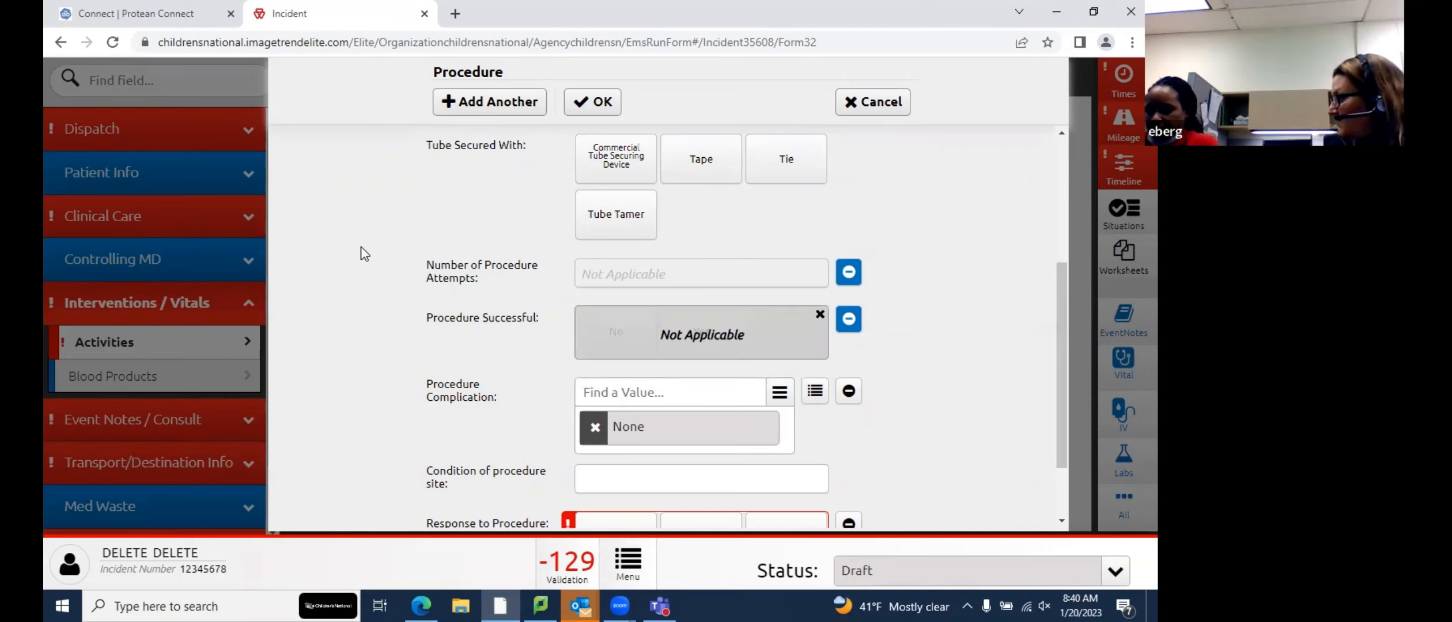
Set Response to Procedure to Unchanged and accept the procedure entry
scroll(363, 254, down, 2)
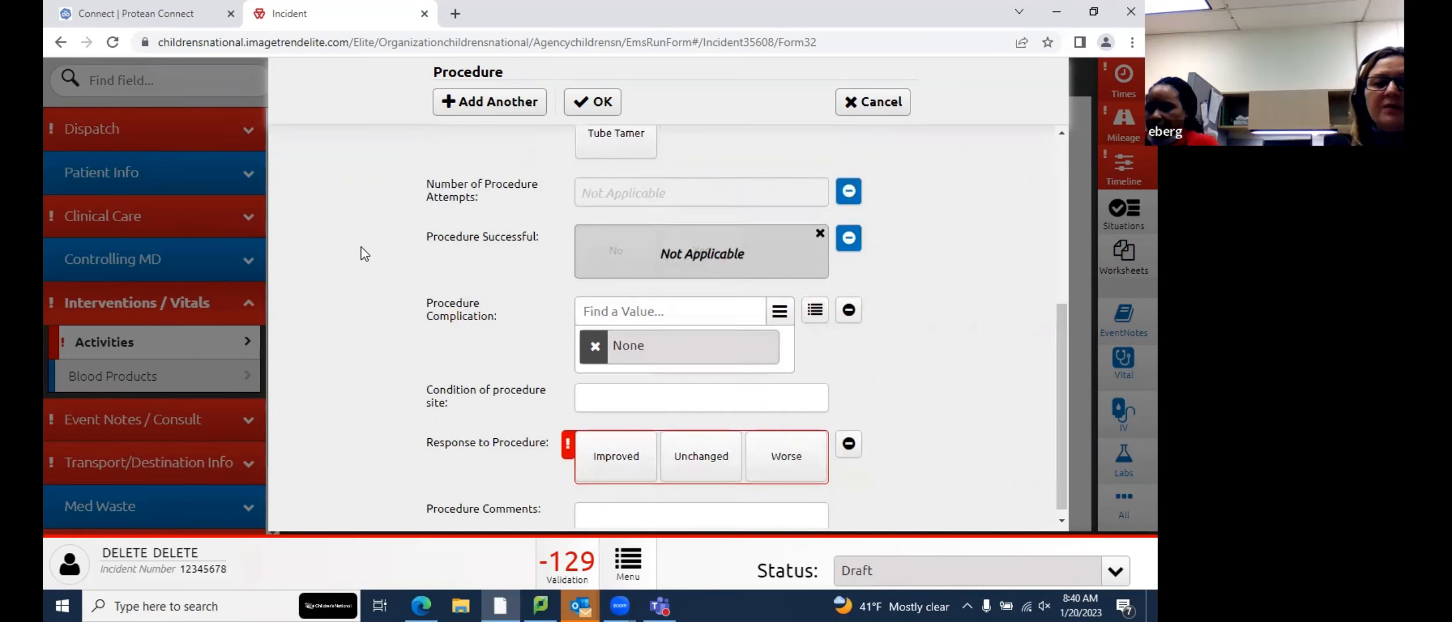
scroll(364, 254, down, 1)
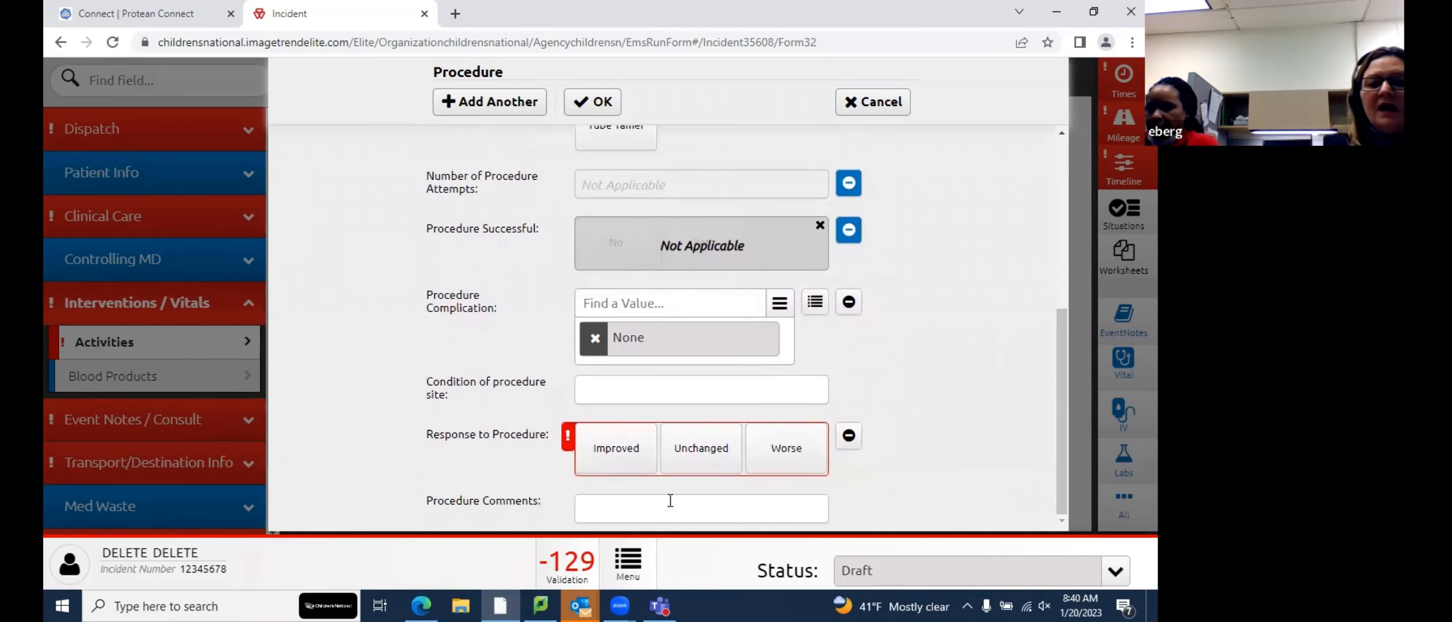
click(713, 460)
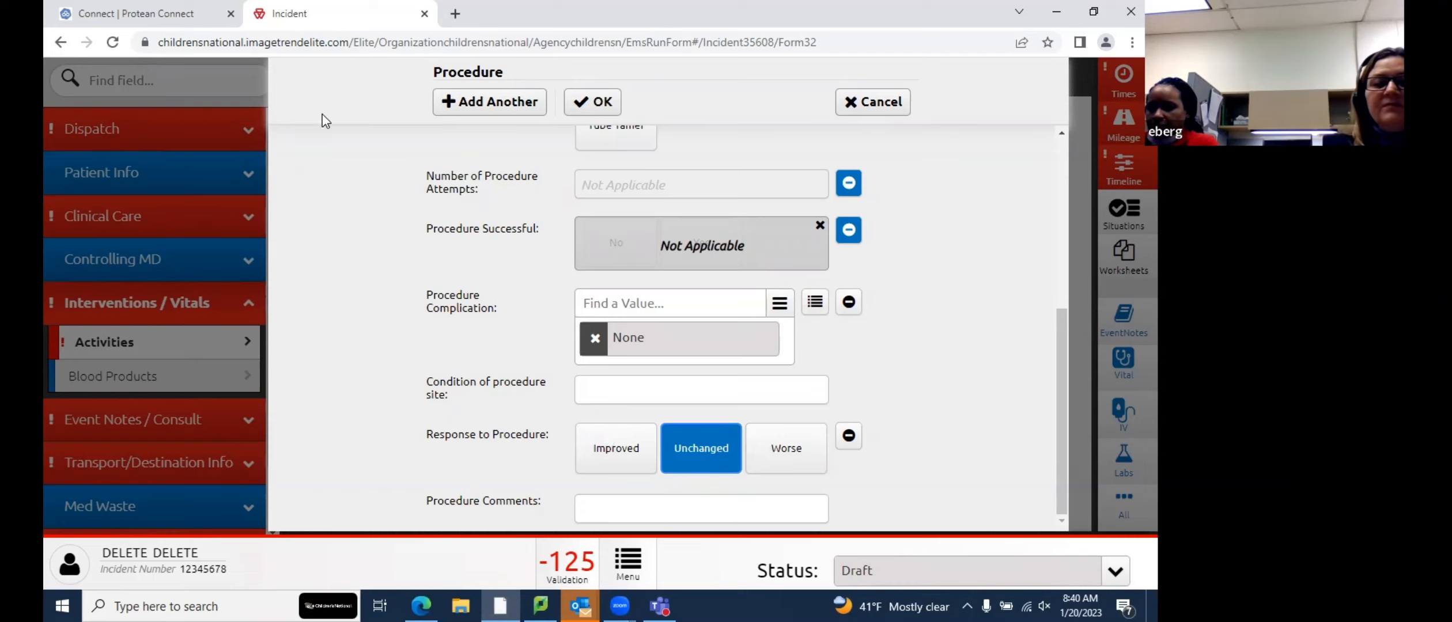
click(604, 104)
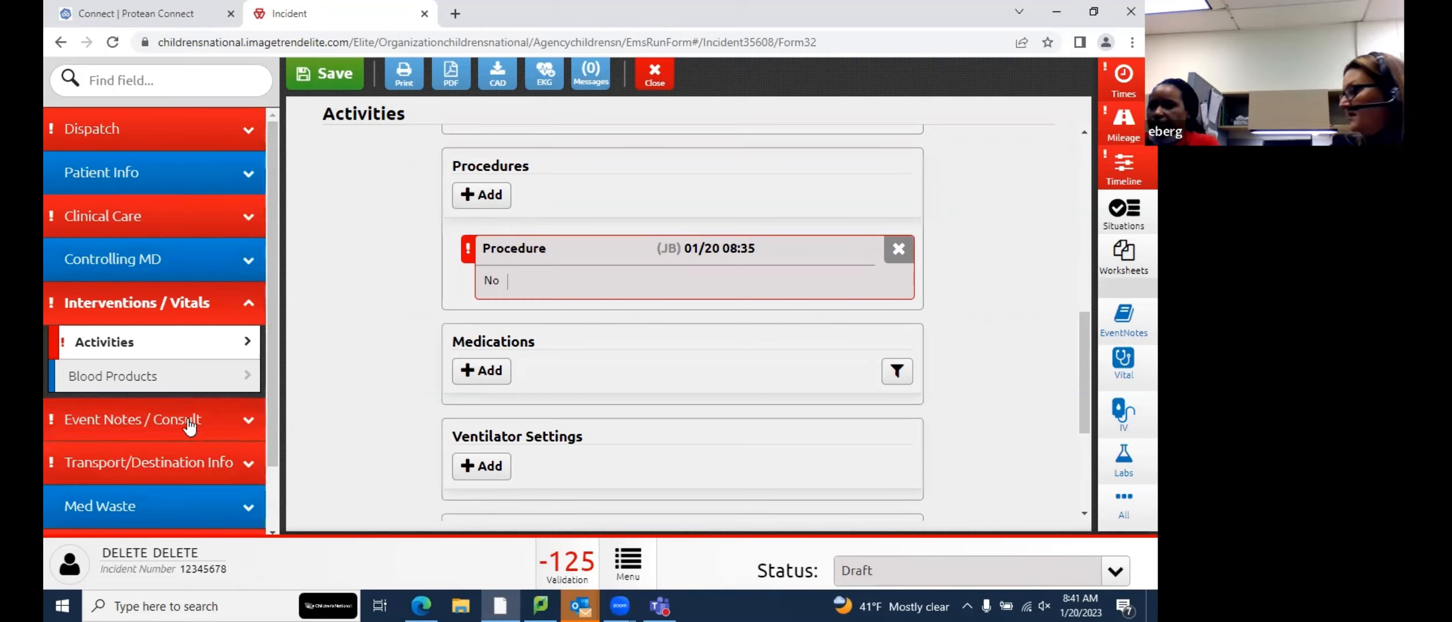
Start a new Medication entry in the Medications section of Activities
scroll(329, 317, down, 2)
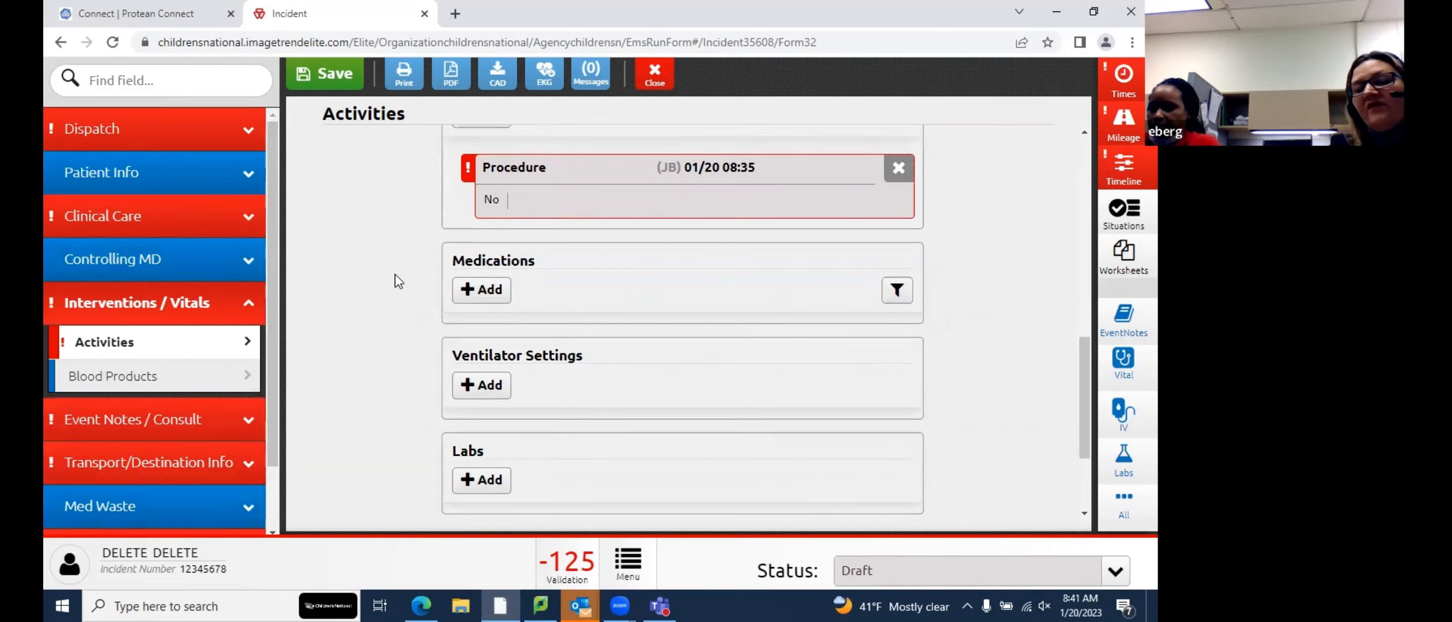
click(474, 289)
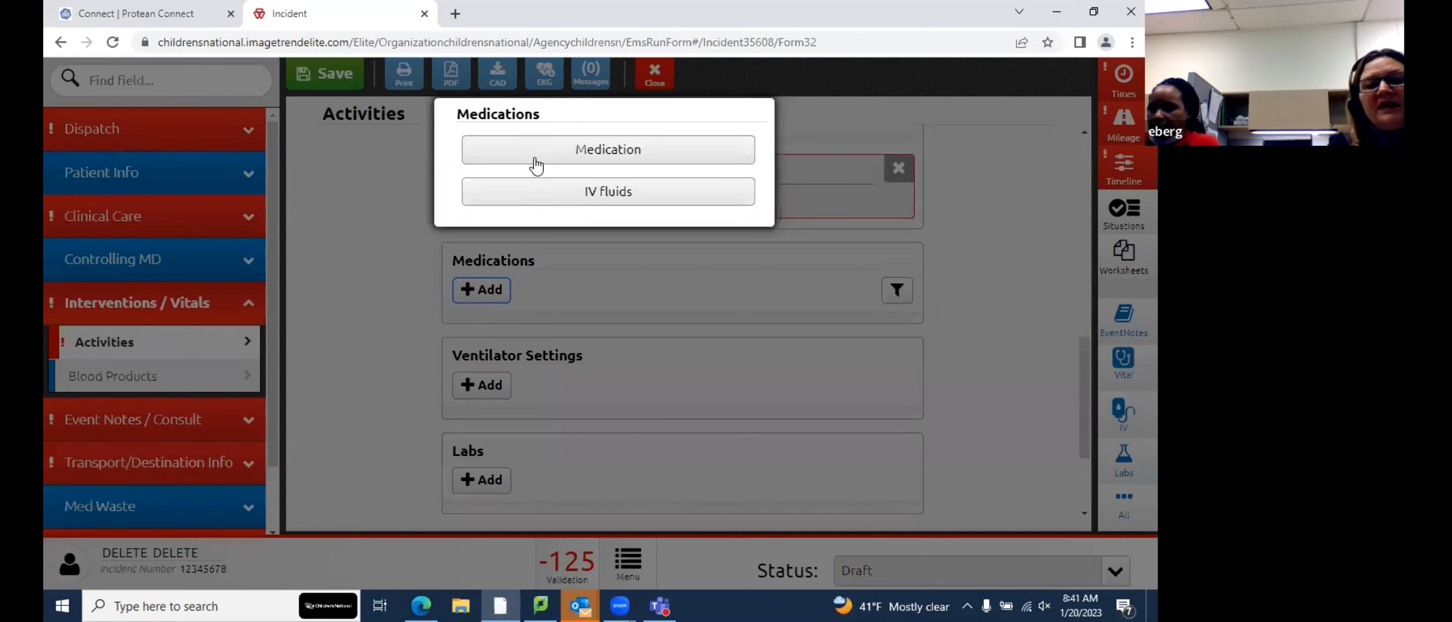
click(537, 139)
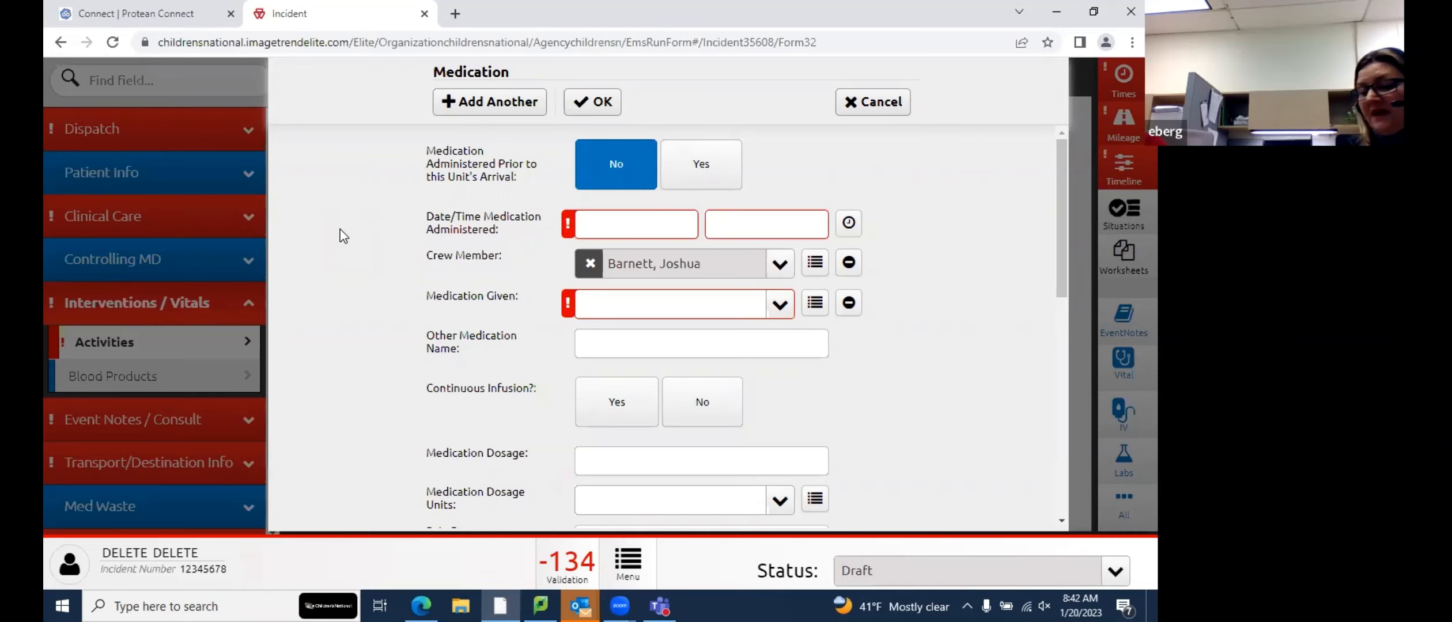
Examine the medication entry's fields from administration time to comments, including the Medication Given choices
scroll(559, 222, down, 4)
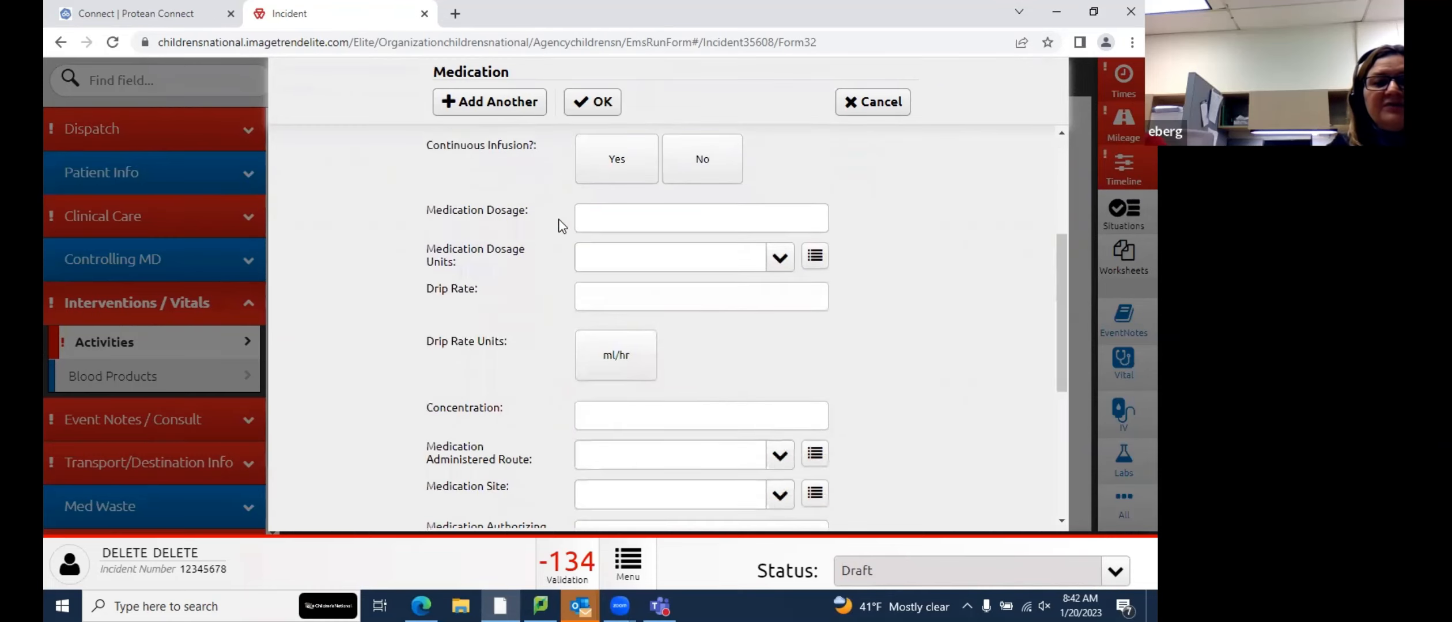
scroll(559, 224, down, 1)
scroll(562, 226, down, 2)
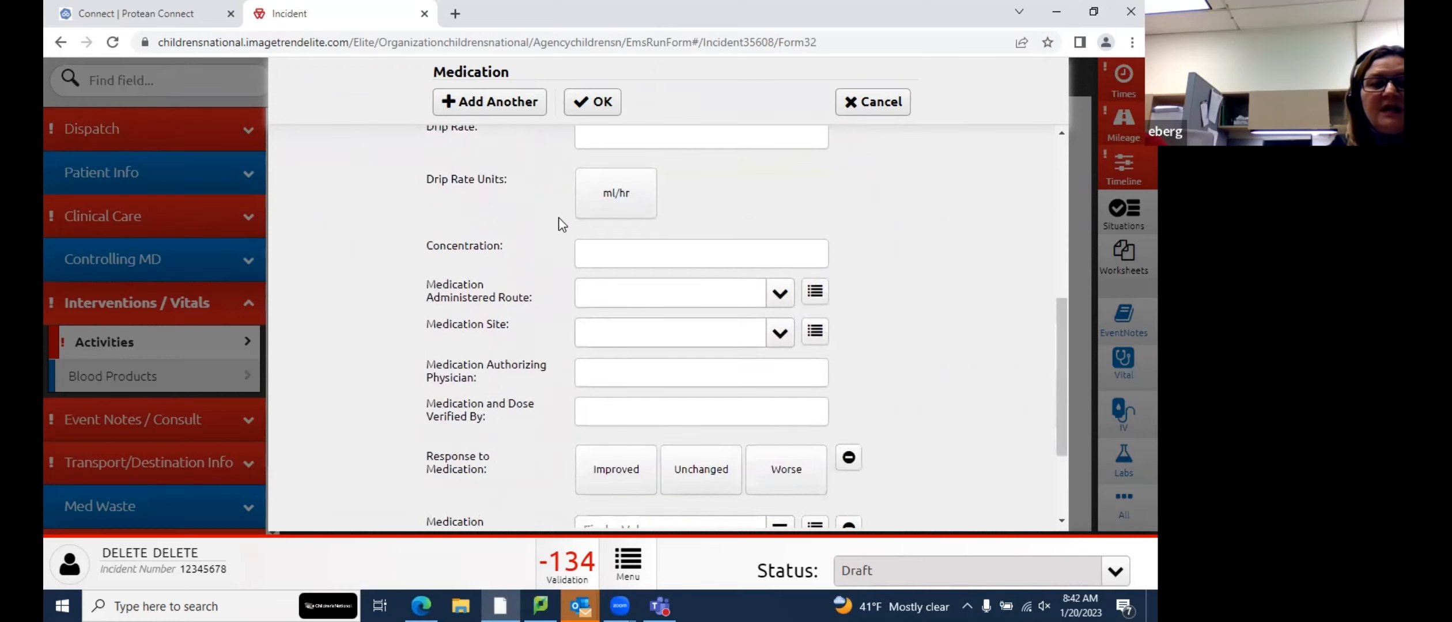
scroll(559, 221, down, 3)
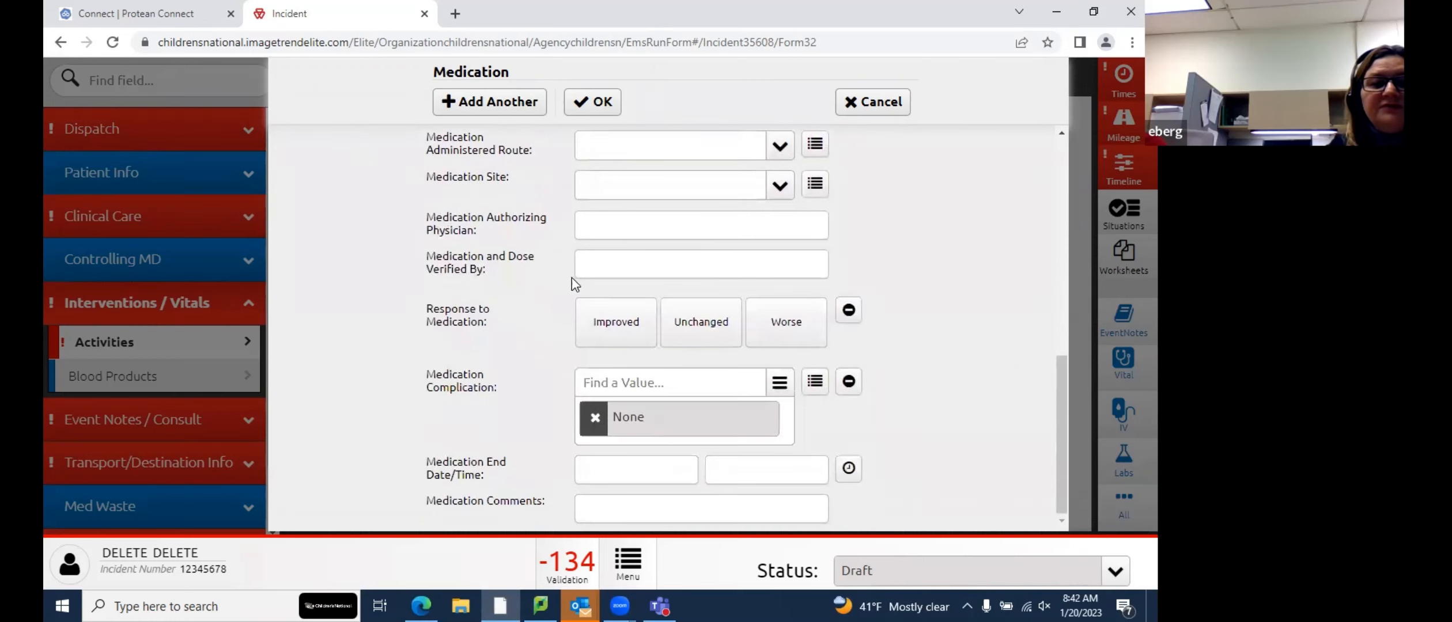
click(608, 259)
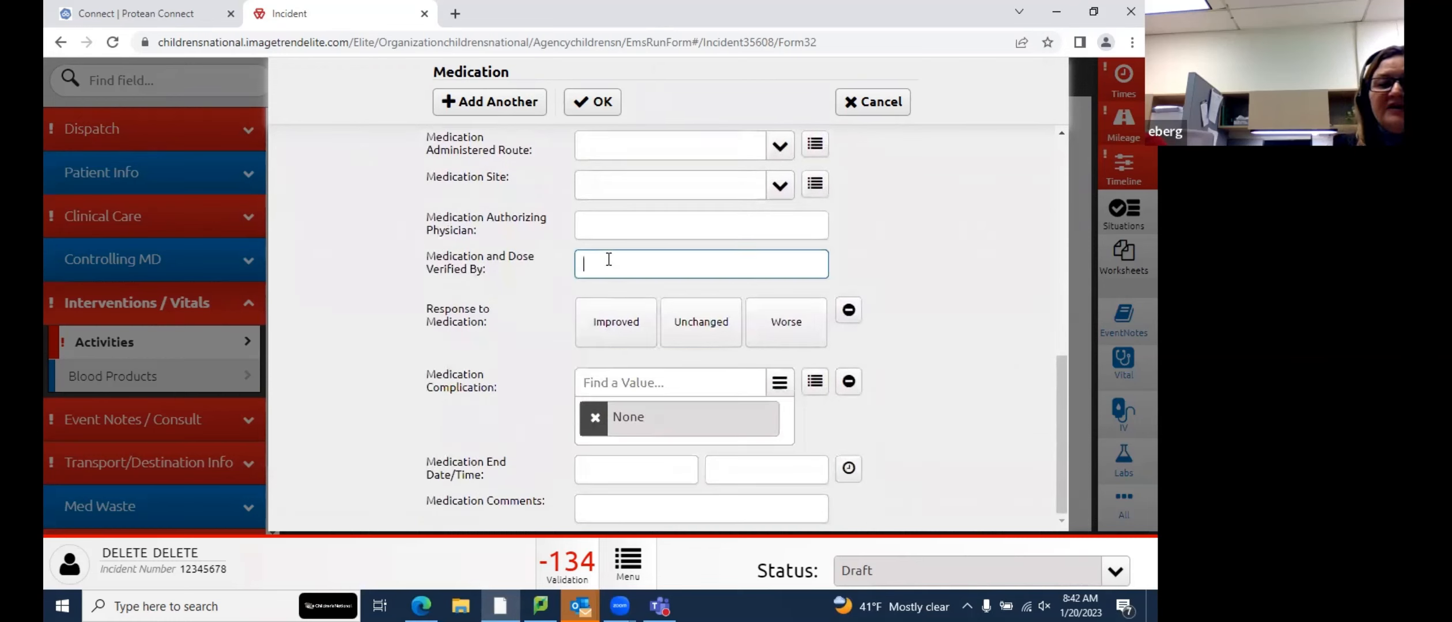
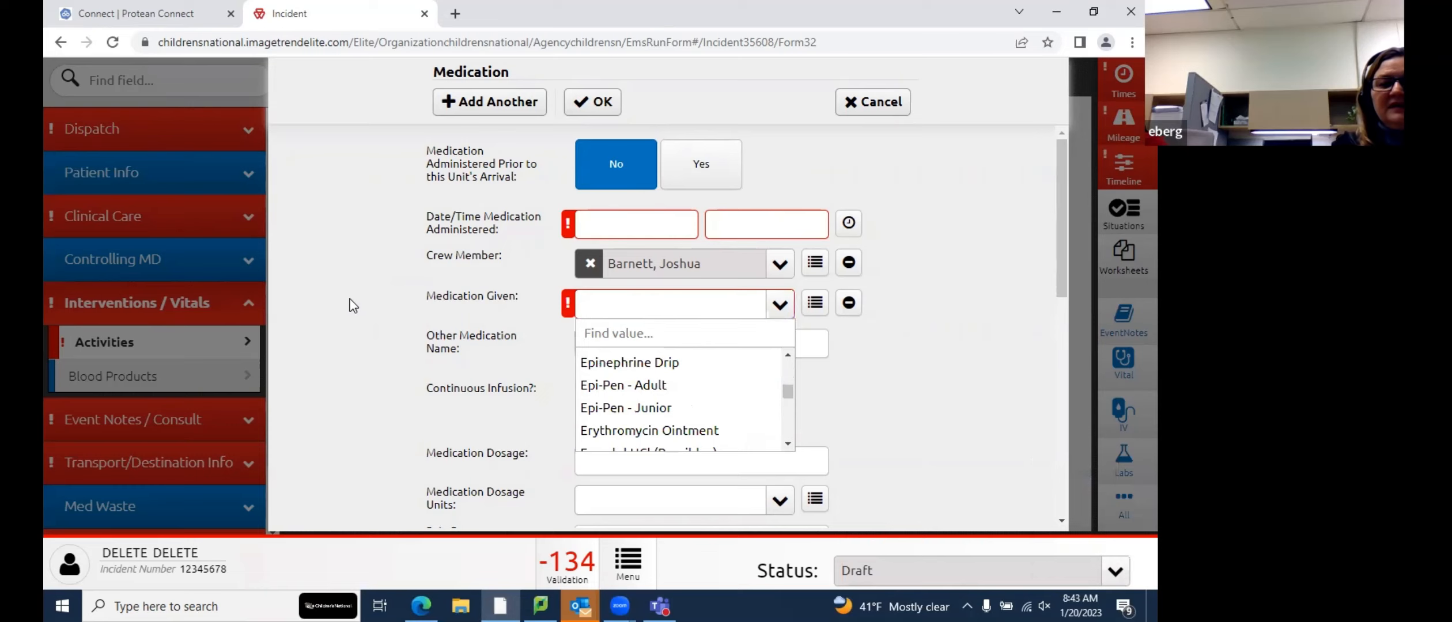
click(1118, 390)
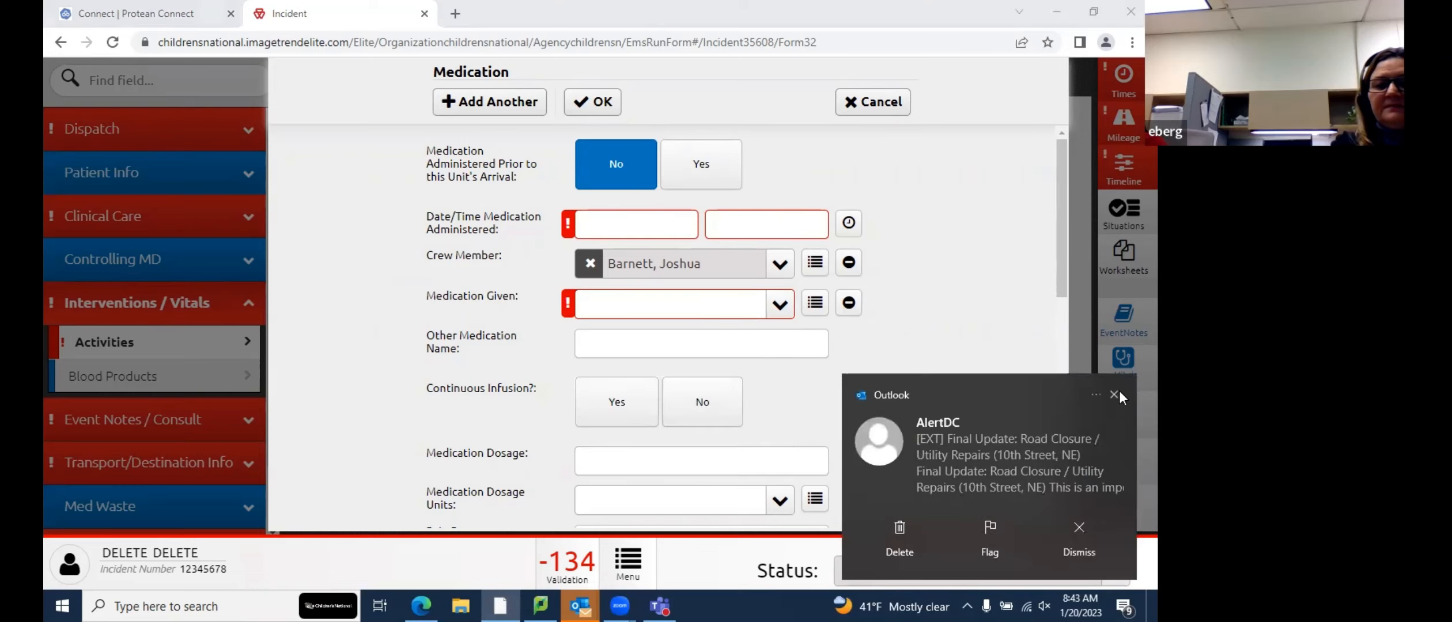
click(578, 353)
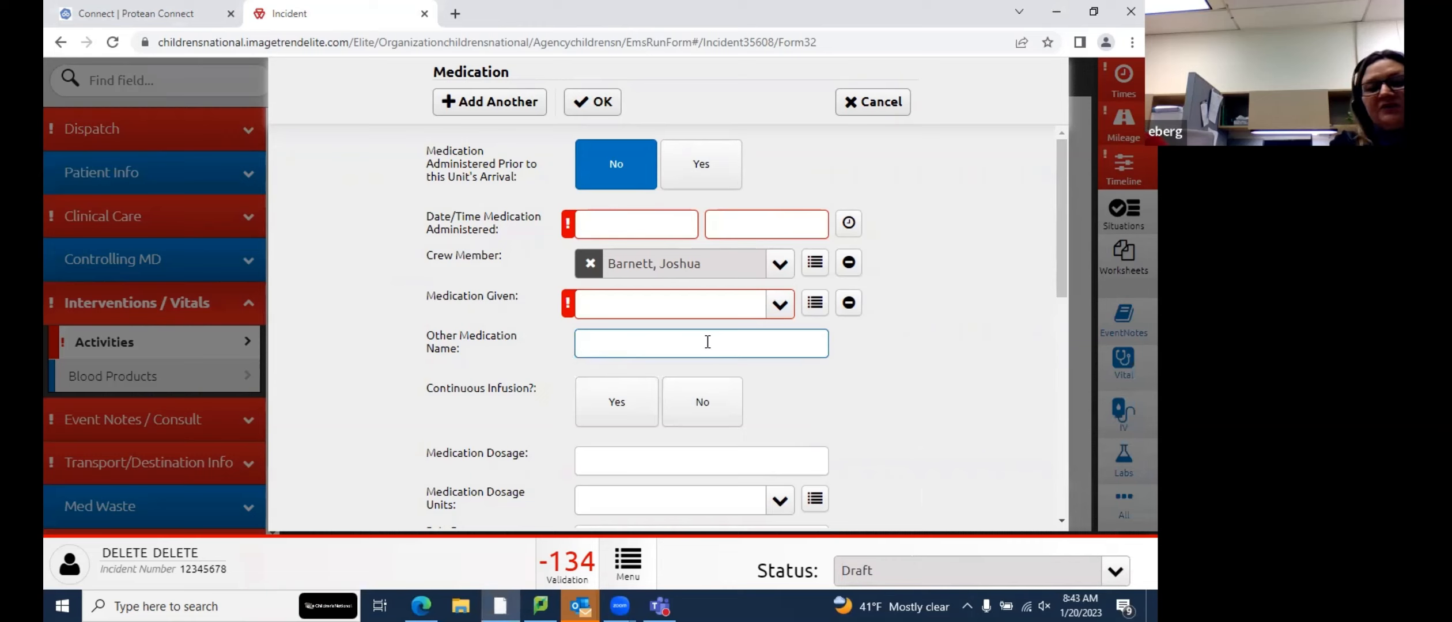
click(334, 341)
scroll(333, 340, down, 1)
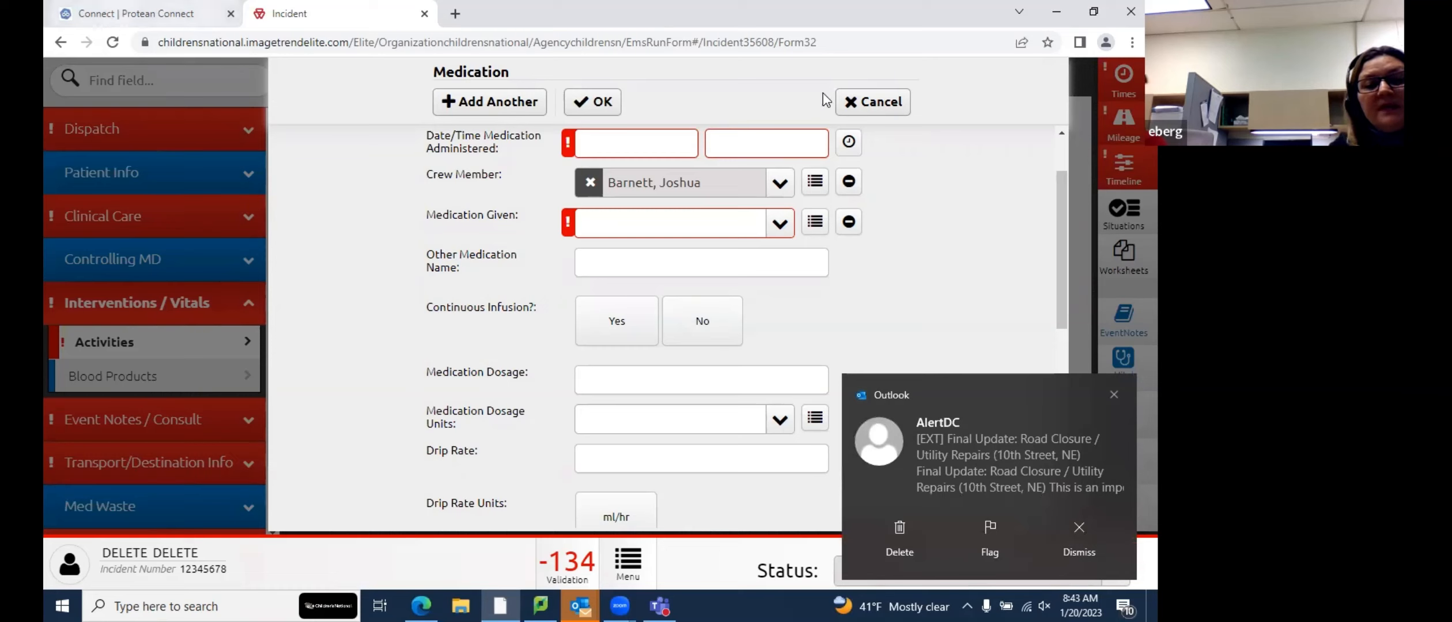
Dismiss the Outlook notification and accept the medication entry with its fields left blank
click(1113, 394)
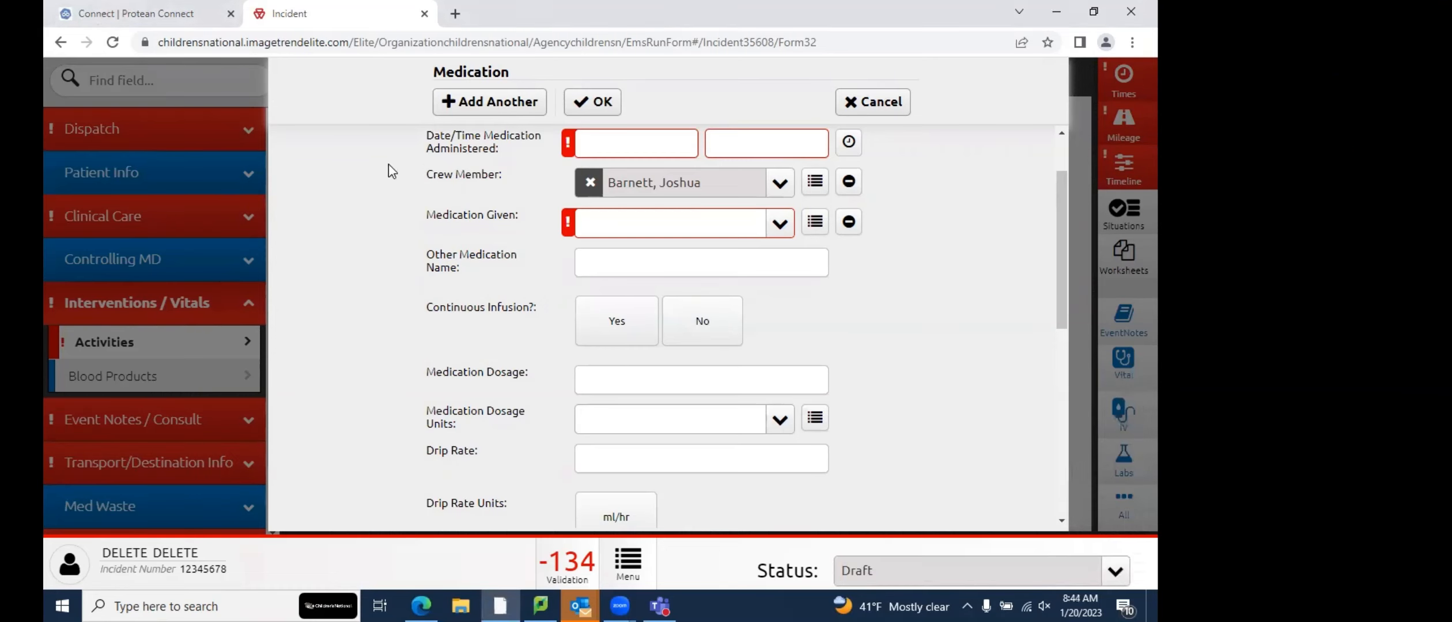
click(592, 101)
Start another Medication entry in the Medications section and review its Medication Dosage Units choices
click(493, 290)
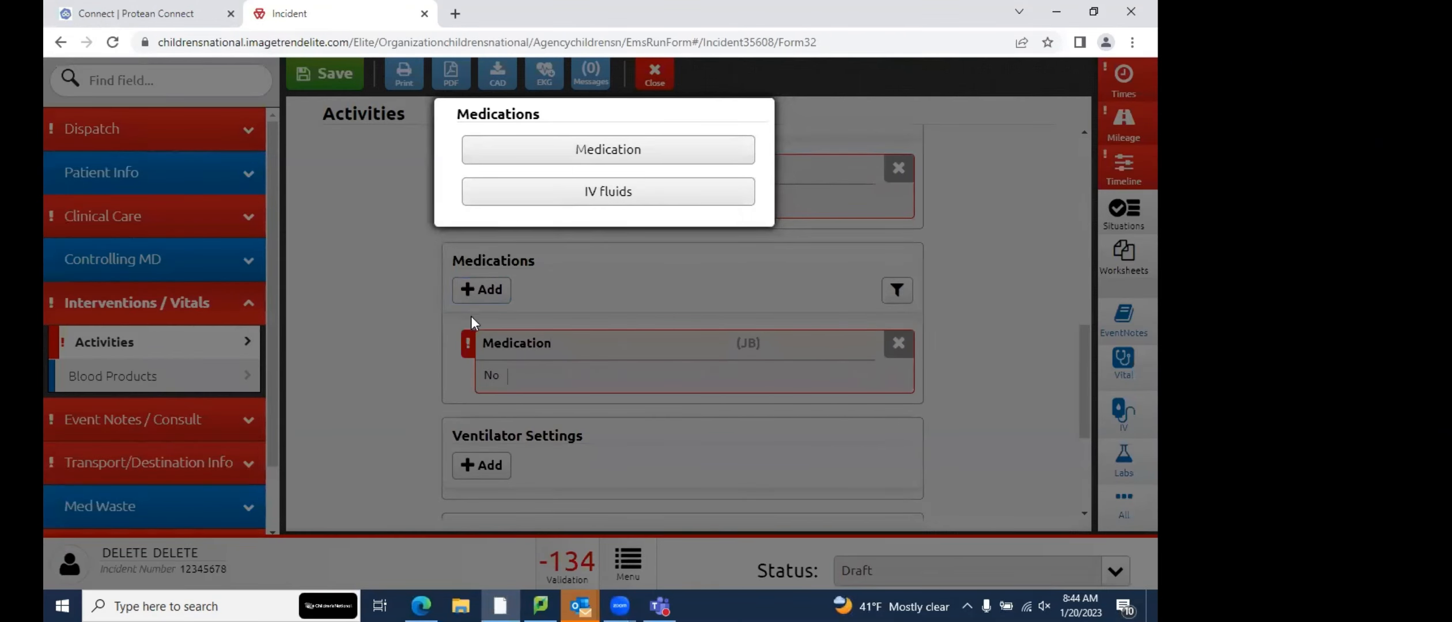
click(569, 167)
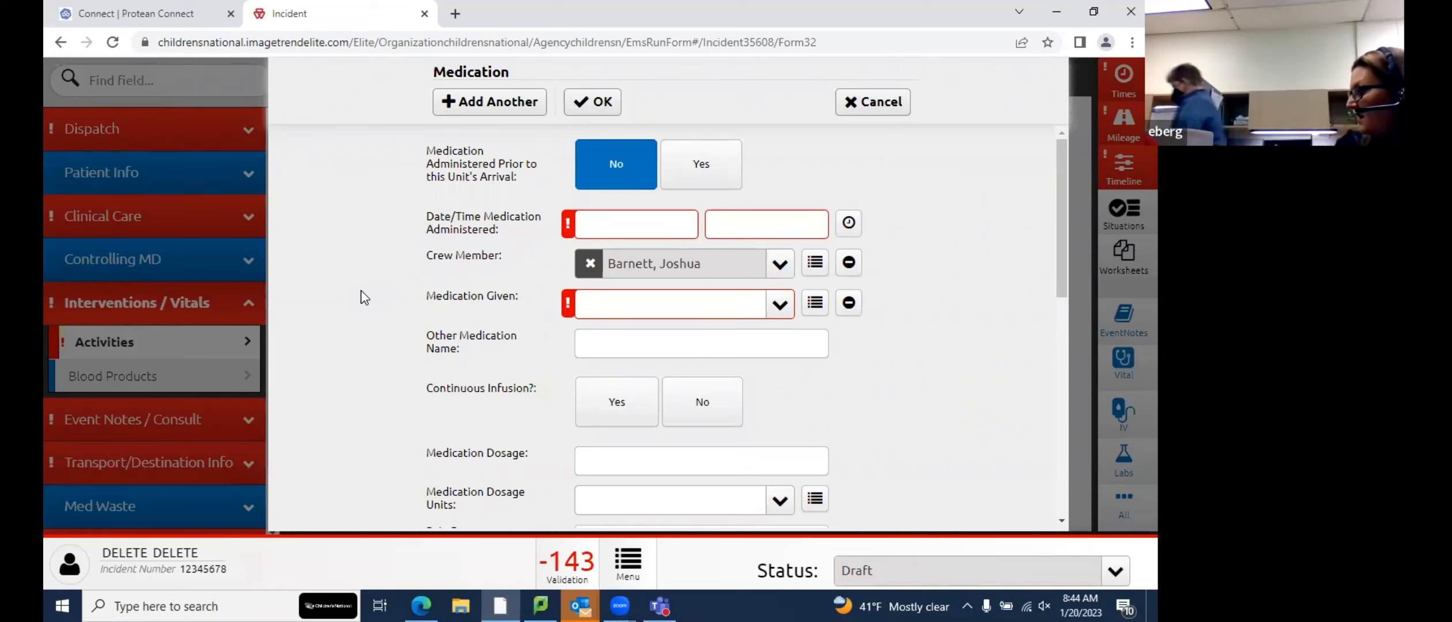
scroll(364, 296, down, 3)
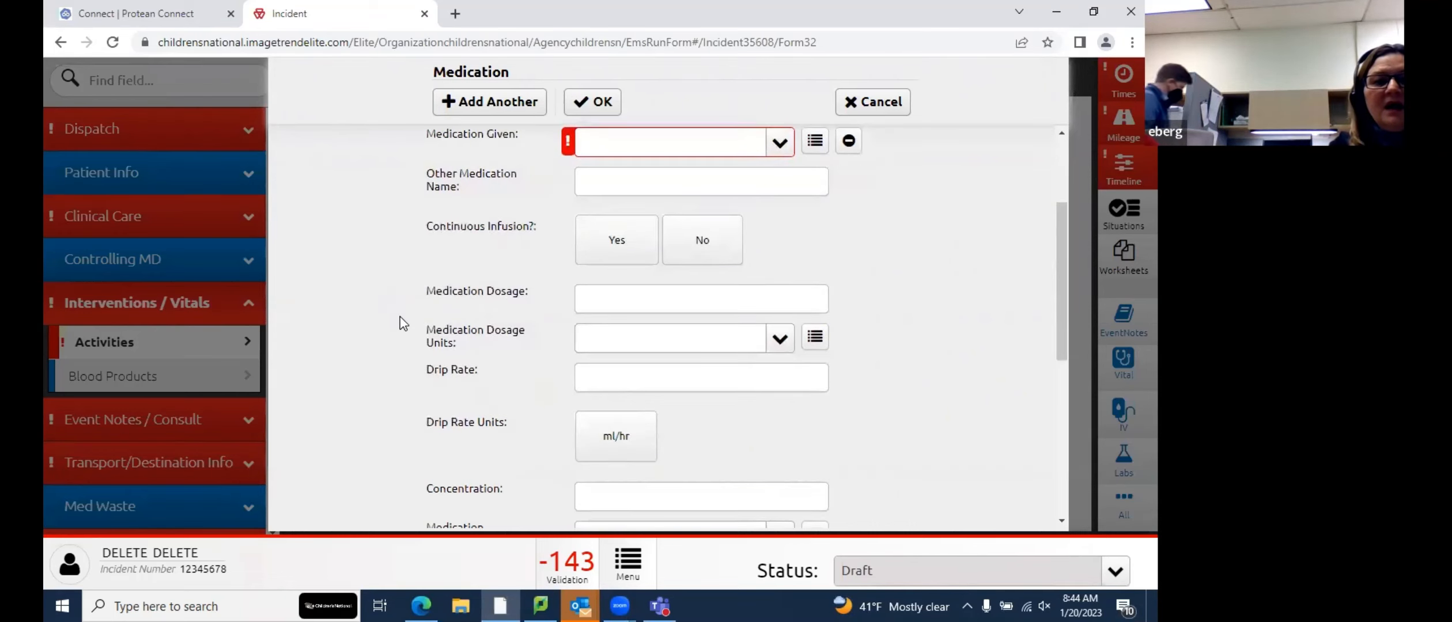
scroll(402, 321, down, 2)
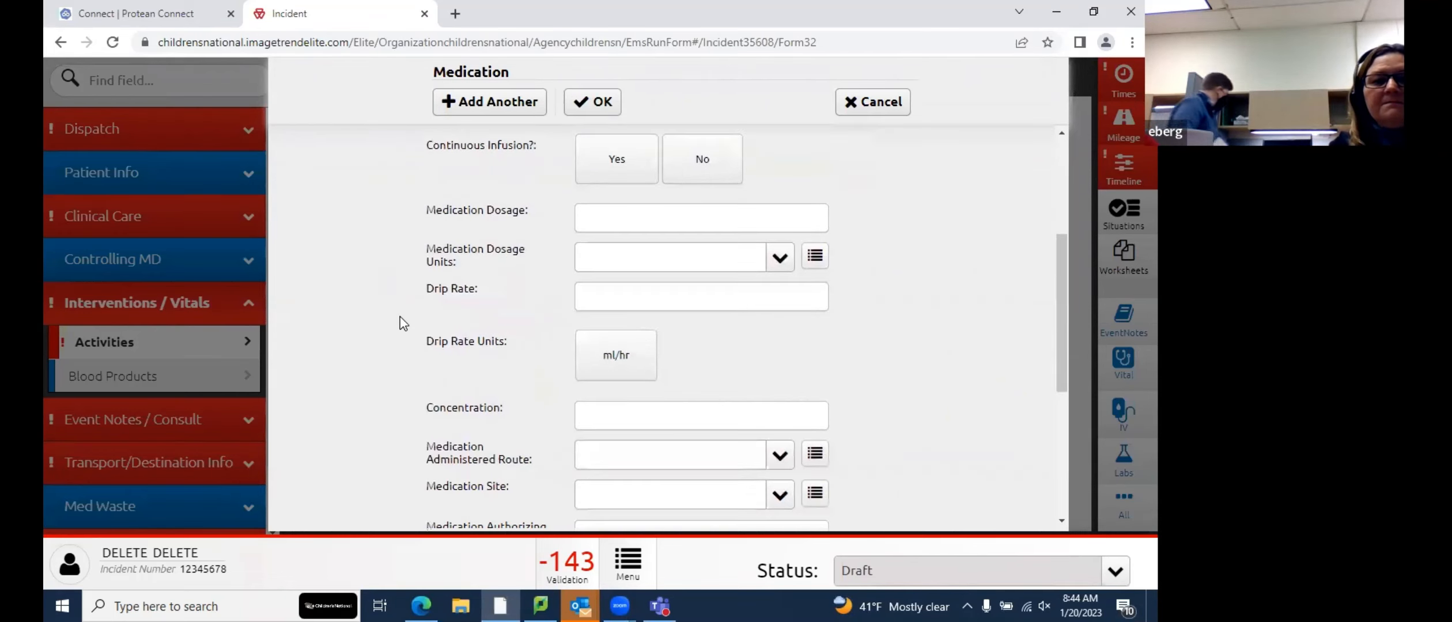
middle_click(712, 261)
click(798, 267)
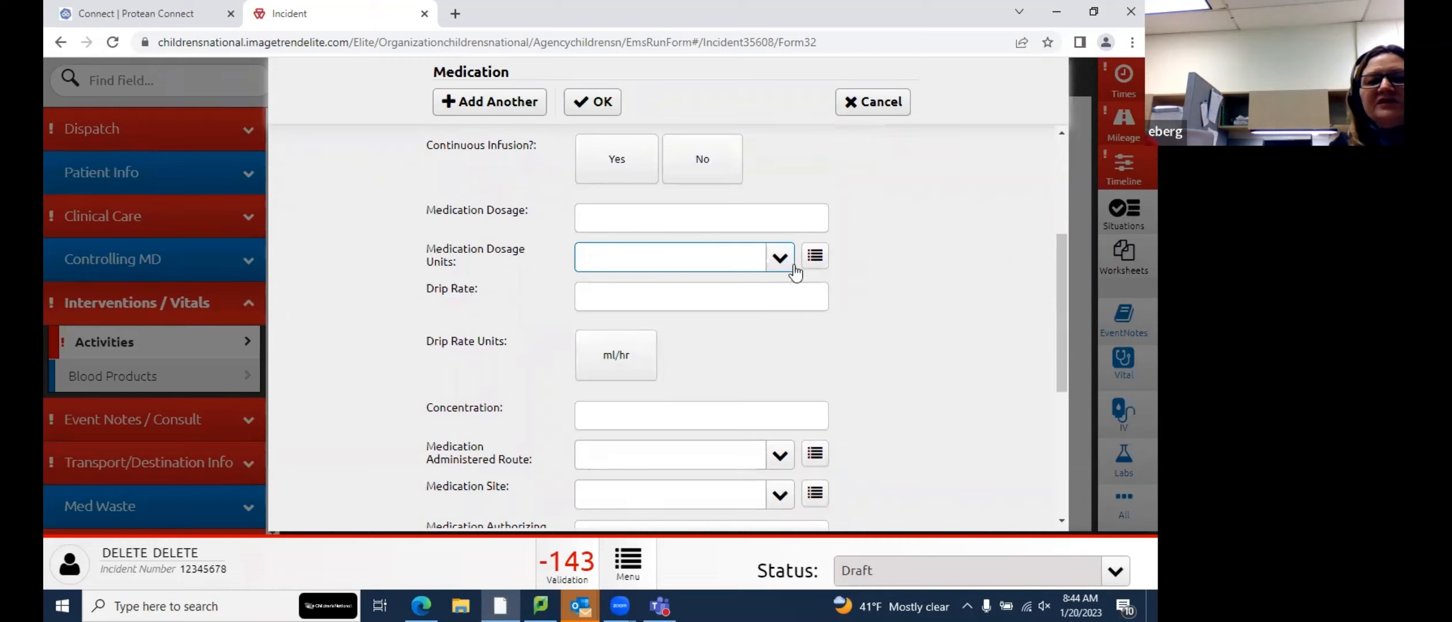
click(781, 264)
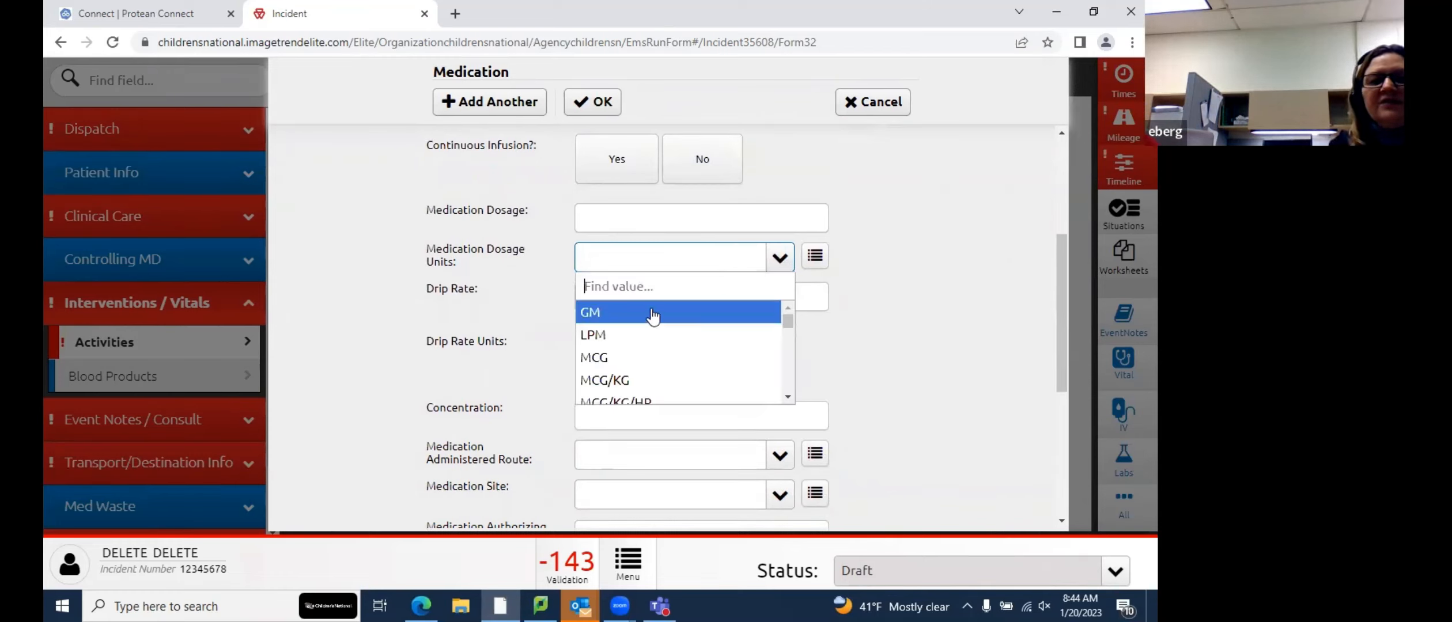
scroll(592, 301, down, 2)
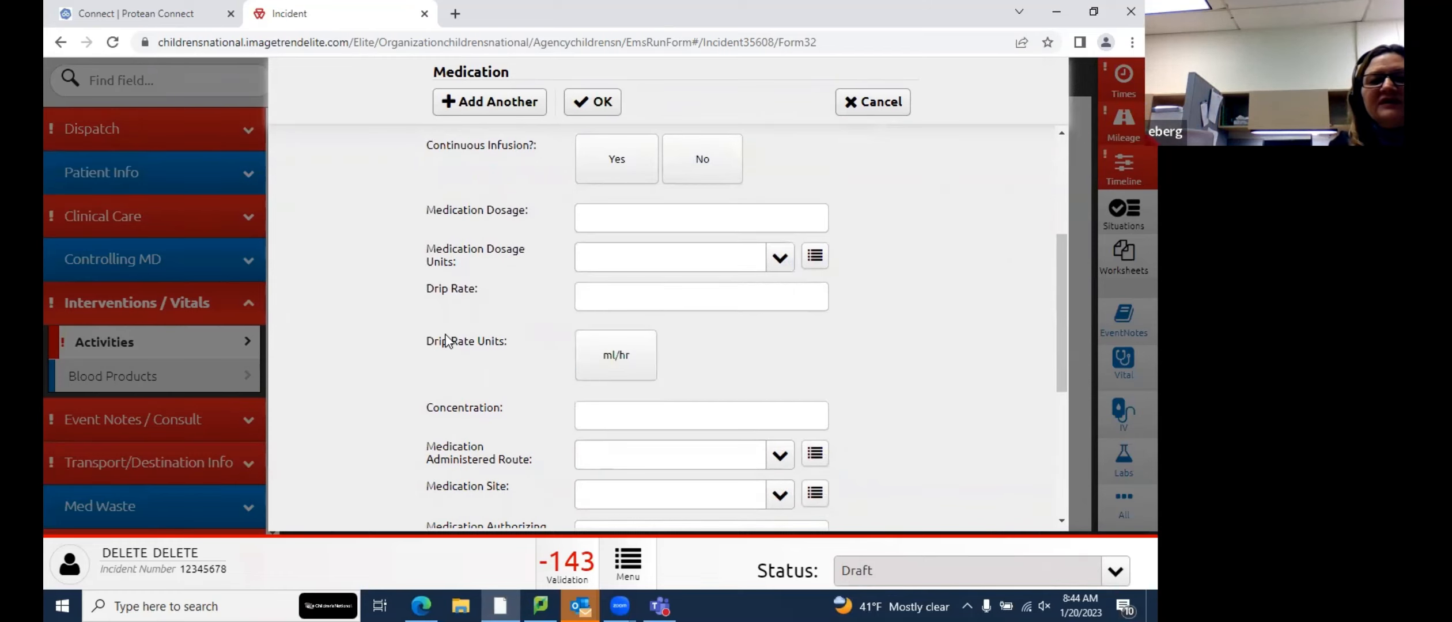
Review the medication entry's fields from drip rate to comments and accept the entry with its fields left blank
click(596, 324)
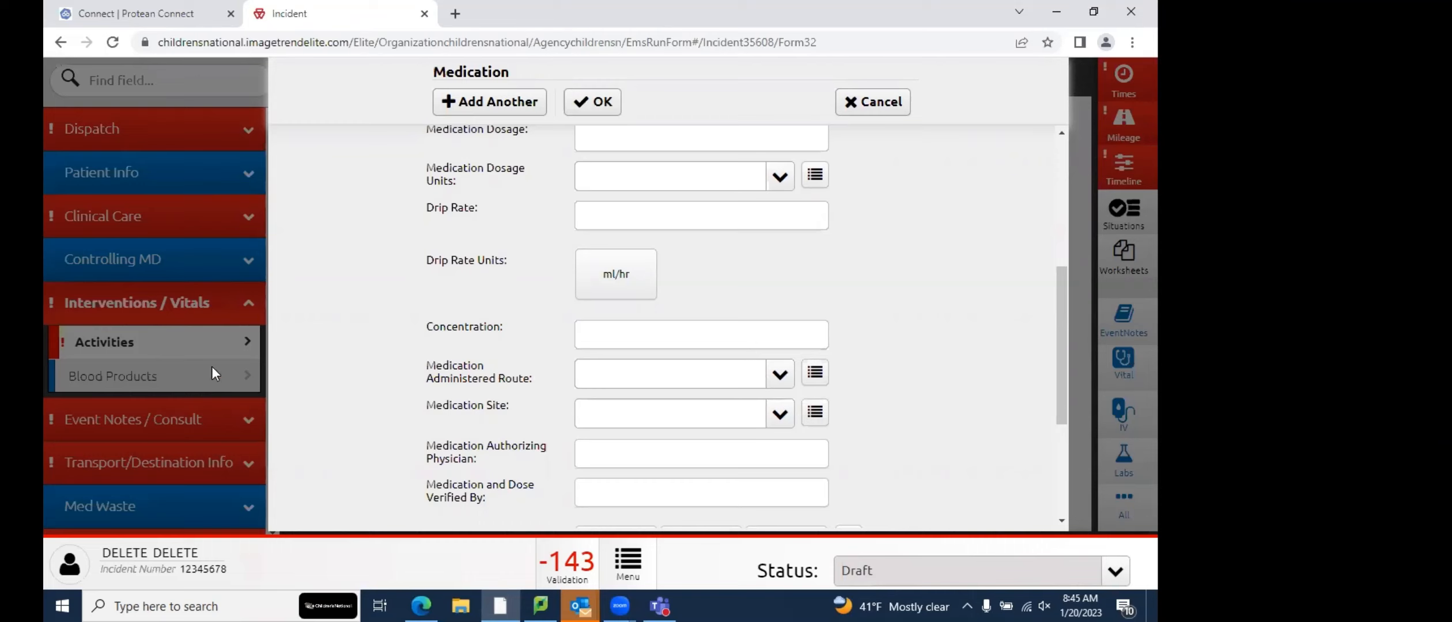
scroll(364, 362, down, 2)
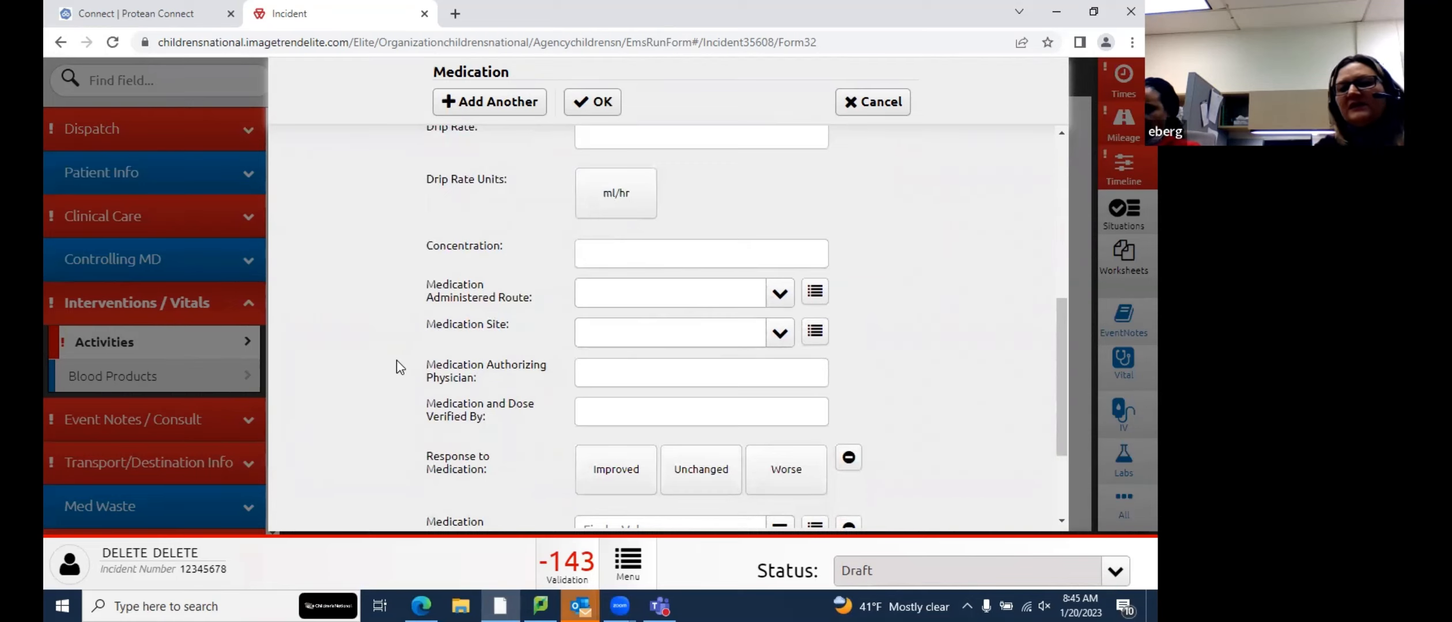
click(597, 373)
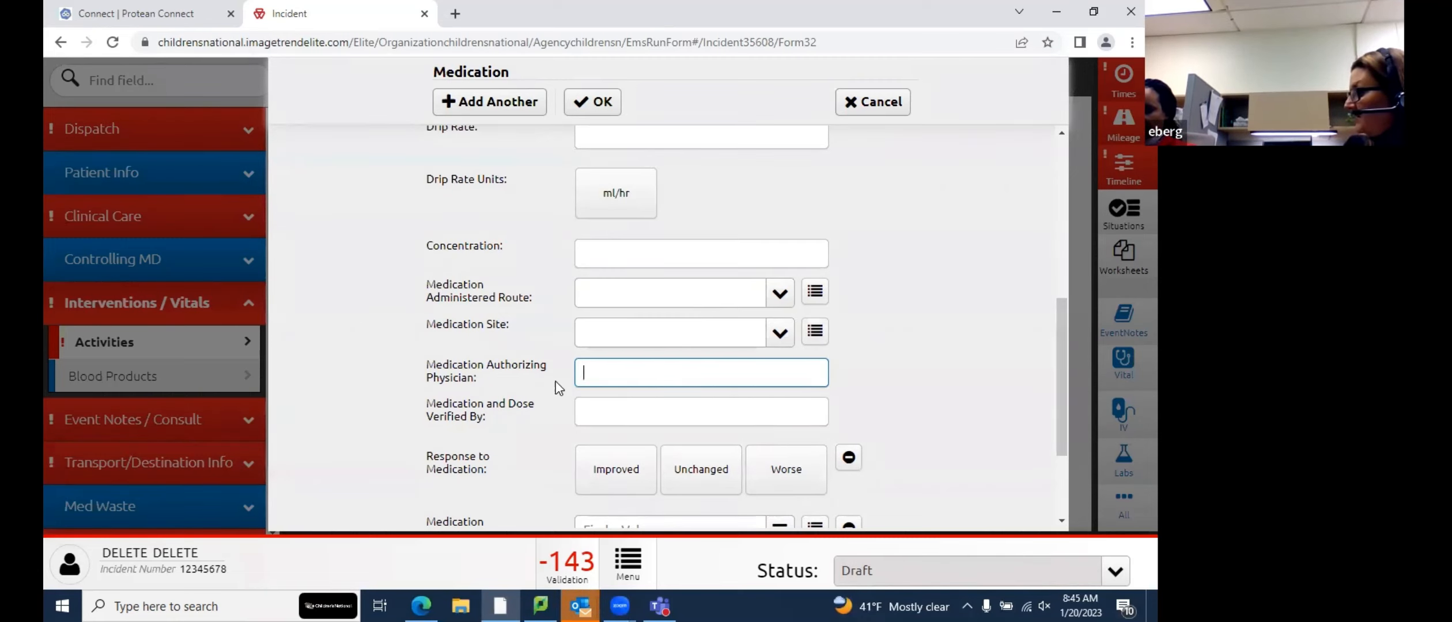
scroll(550, 317, down, 1)
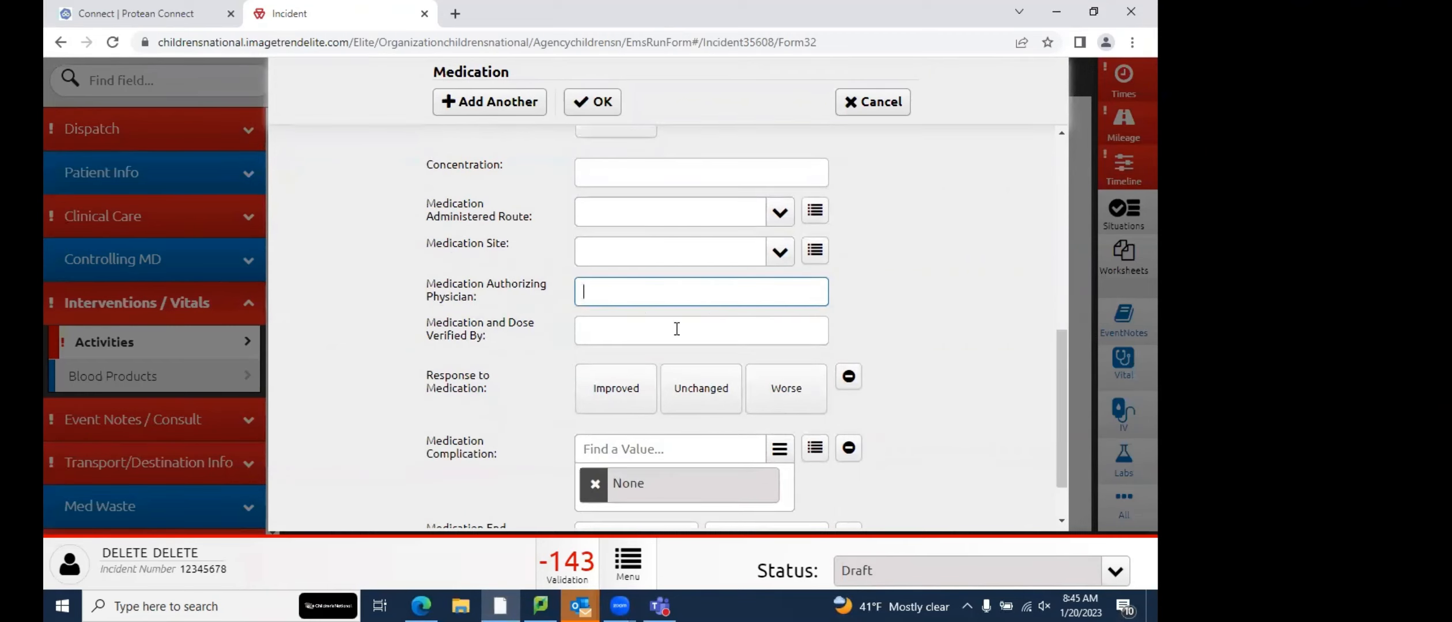
click(335, 321)
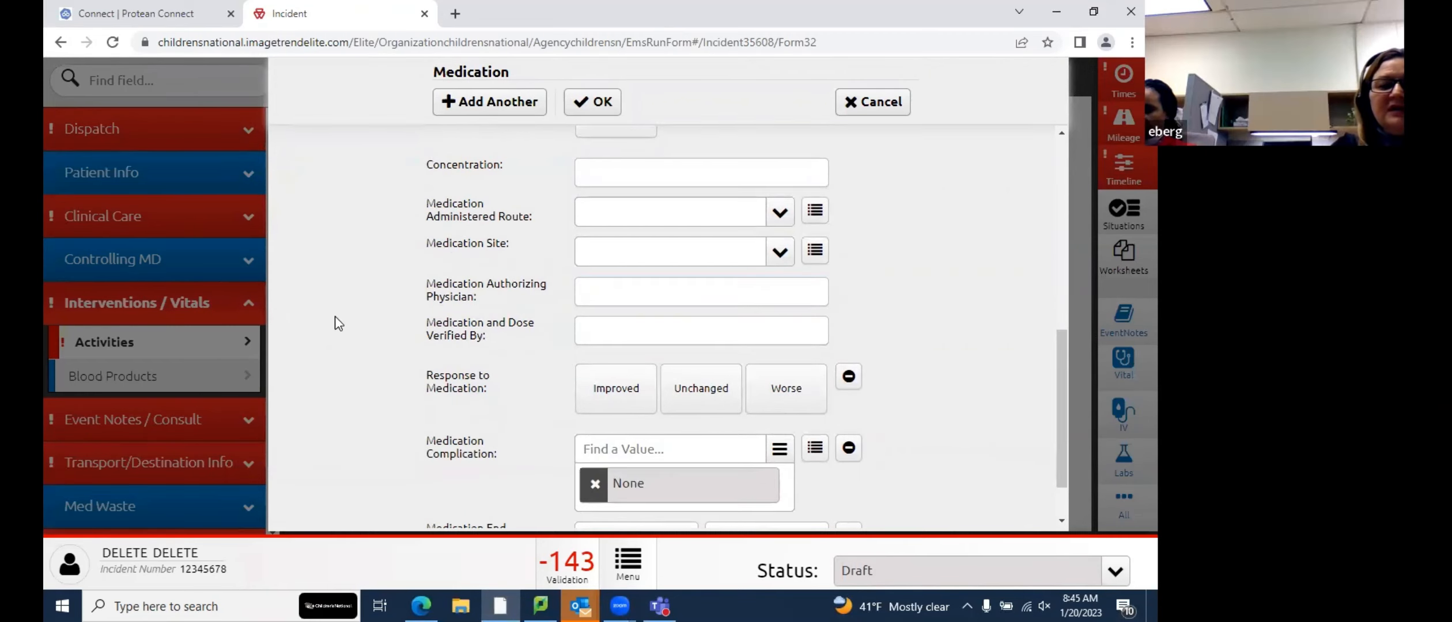
scroll(334, 323, down, 1)
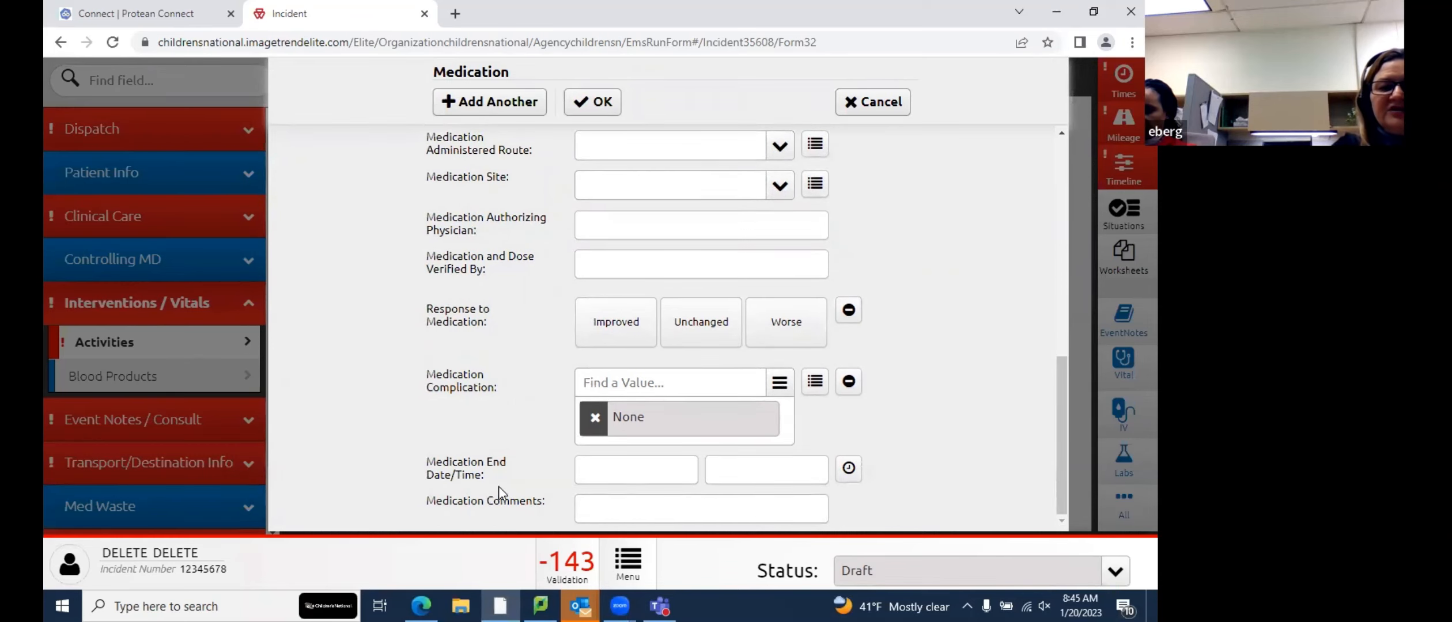
click(589, 106)
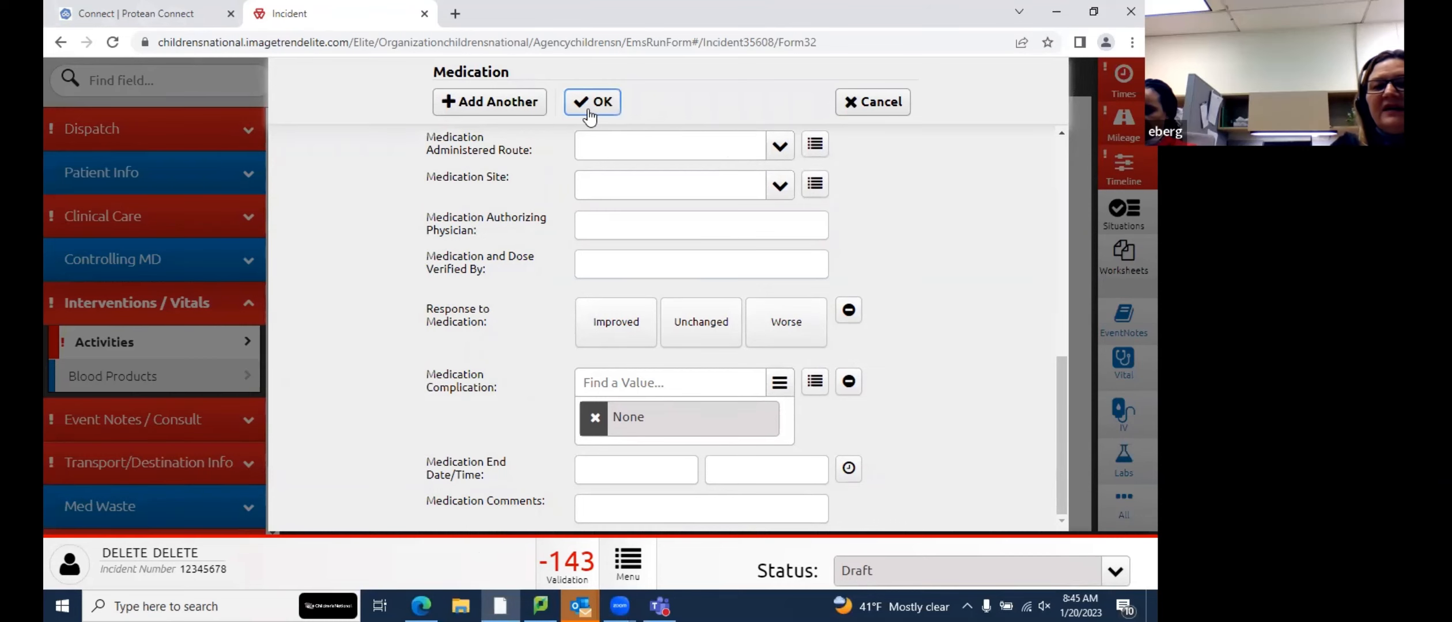
Start an IV fluids entry in the Medications section and dismiss the Outlook notification
click(481, 289)
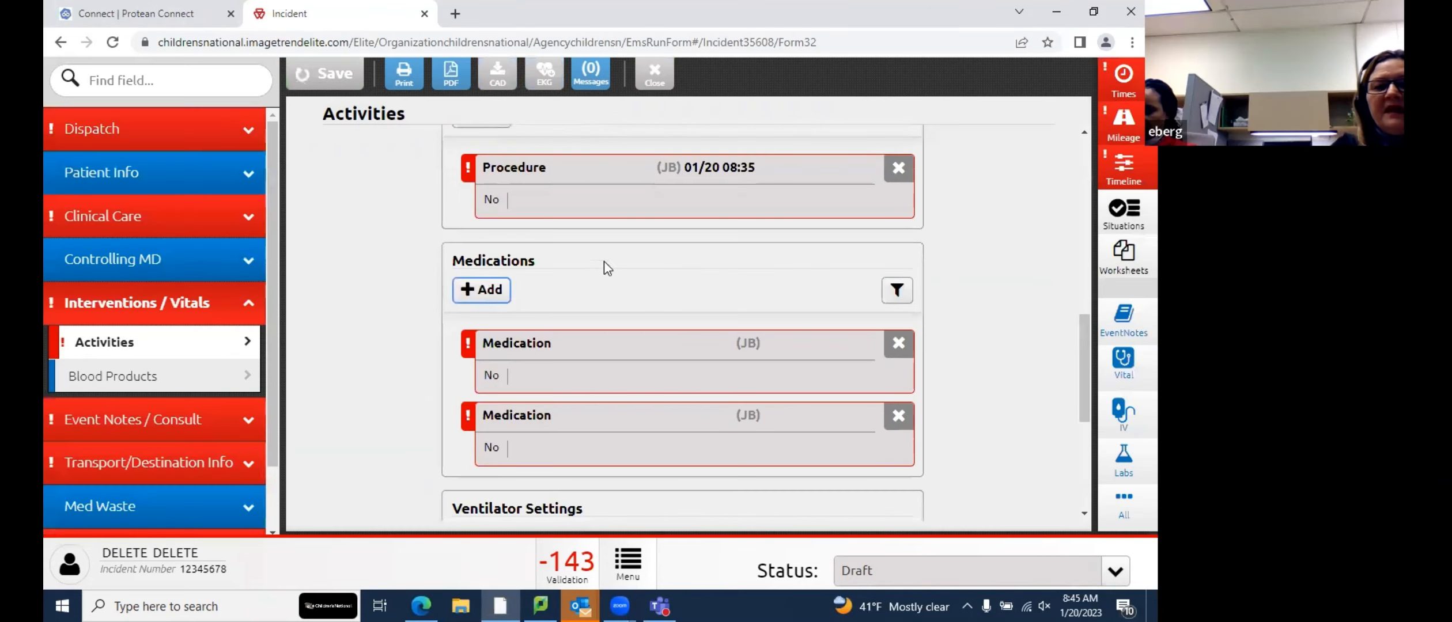
click(667, 193)
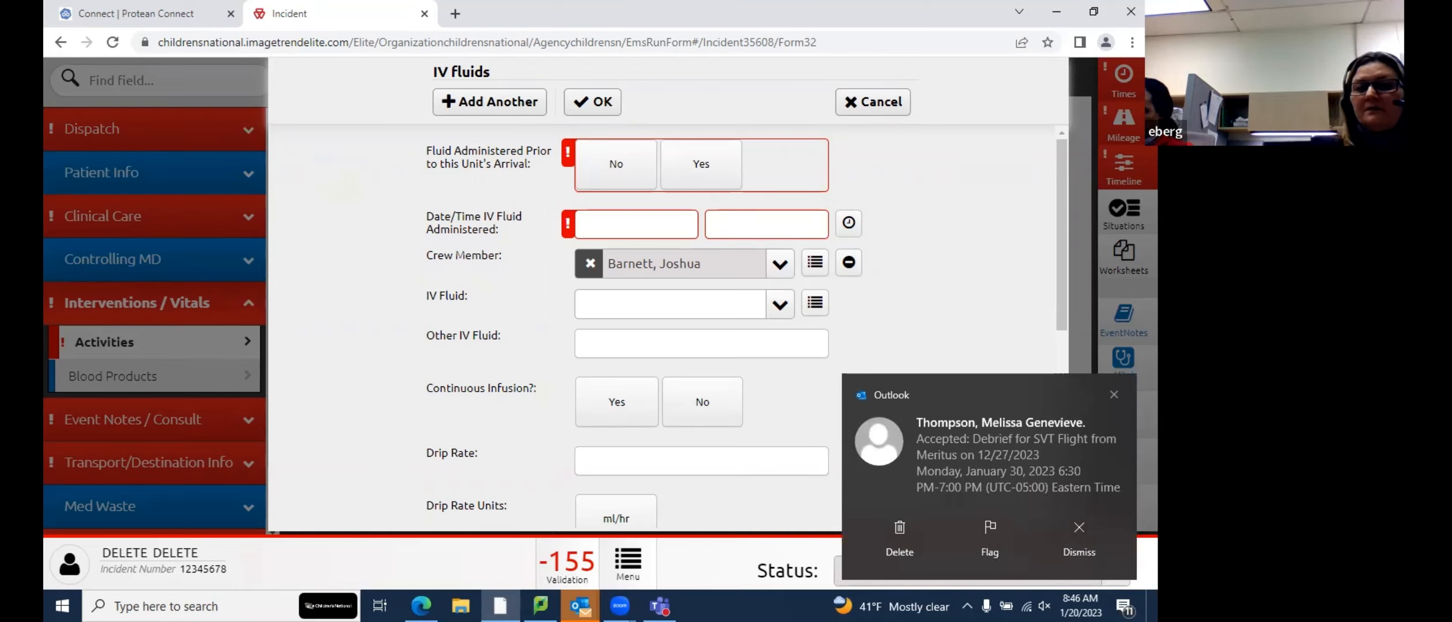
click(1116, 395)
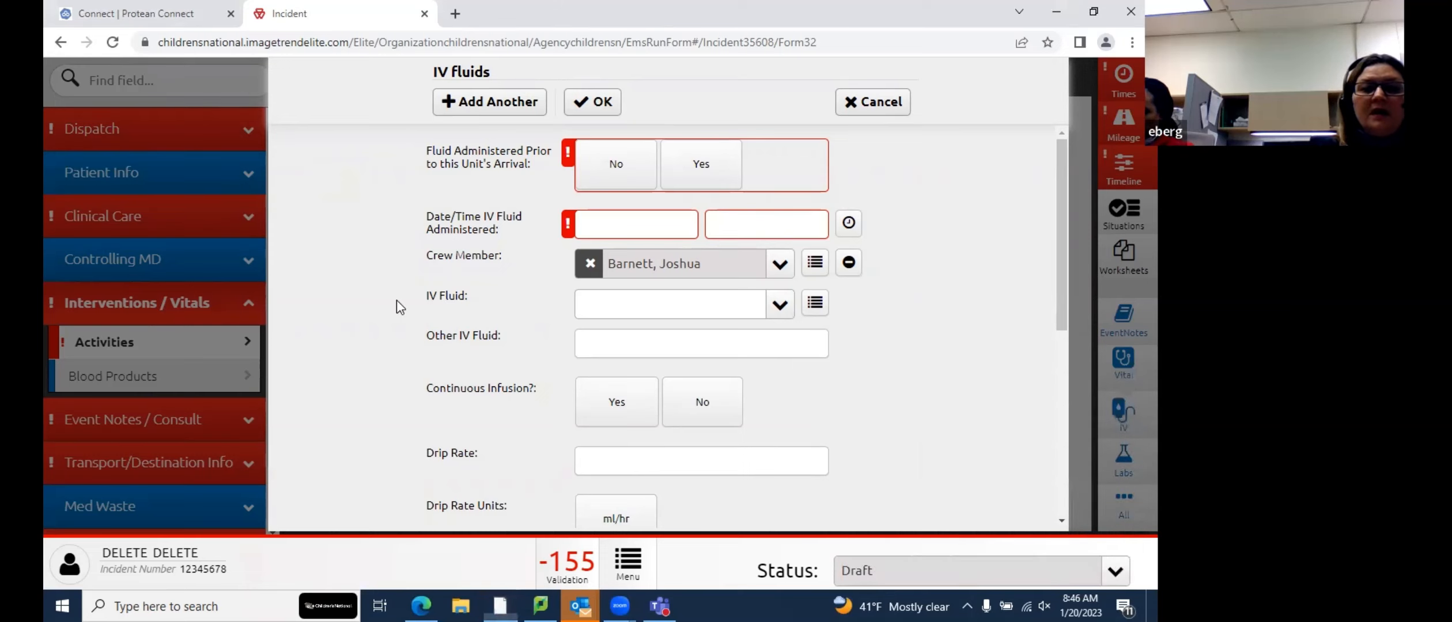
Review the IV fluids entry's fields through its comments and accept the entry with its fields left blank
scroll(380, 302, down, 3)
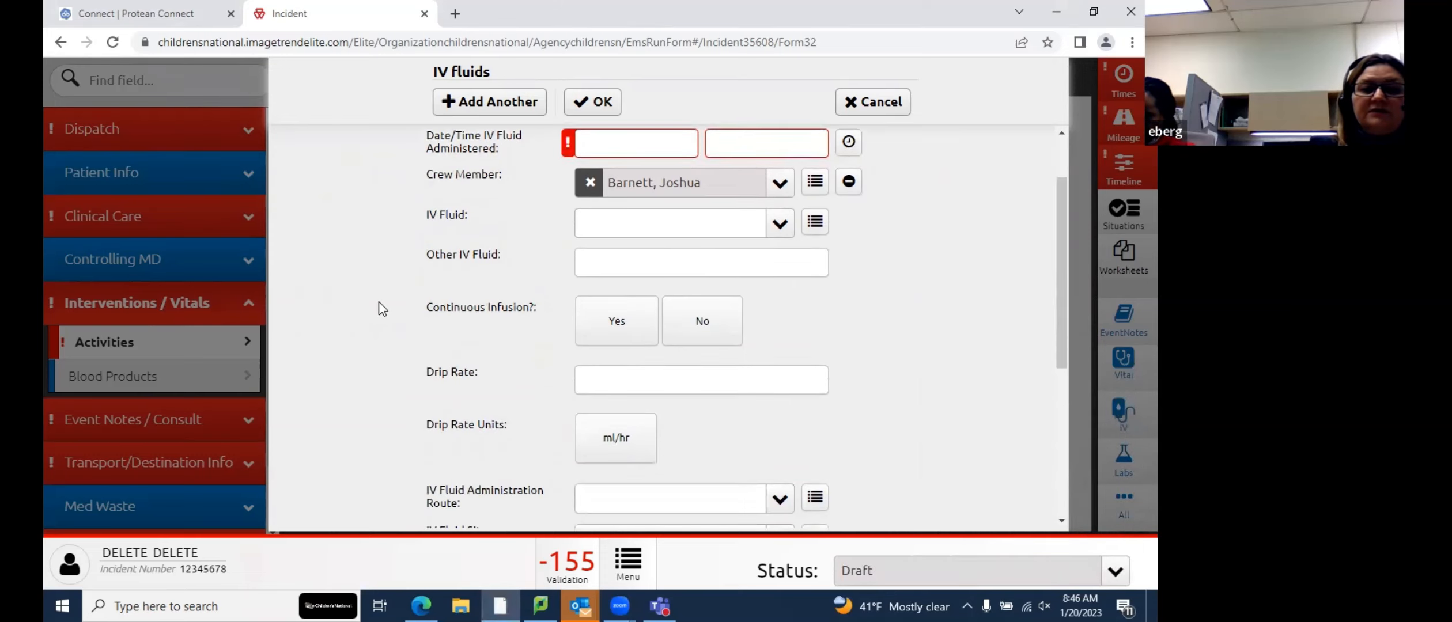
scroll(379, 303, down, 4)
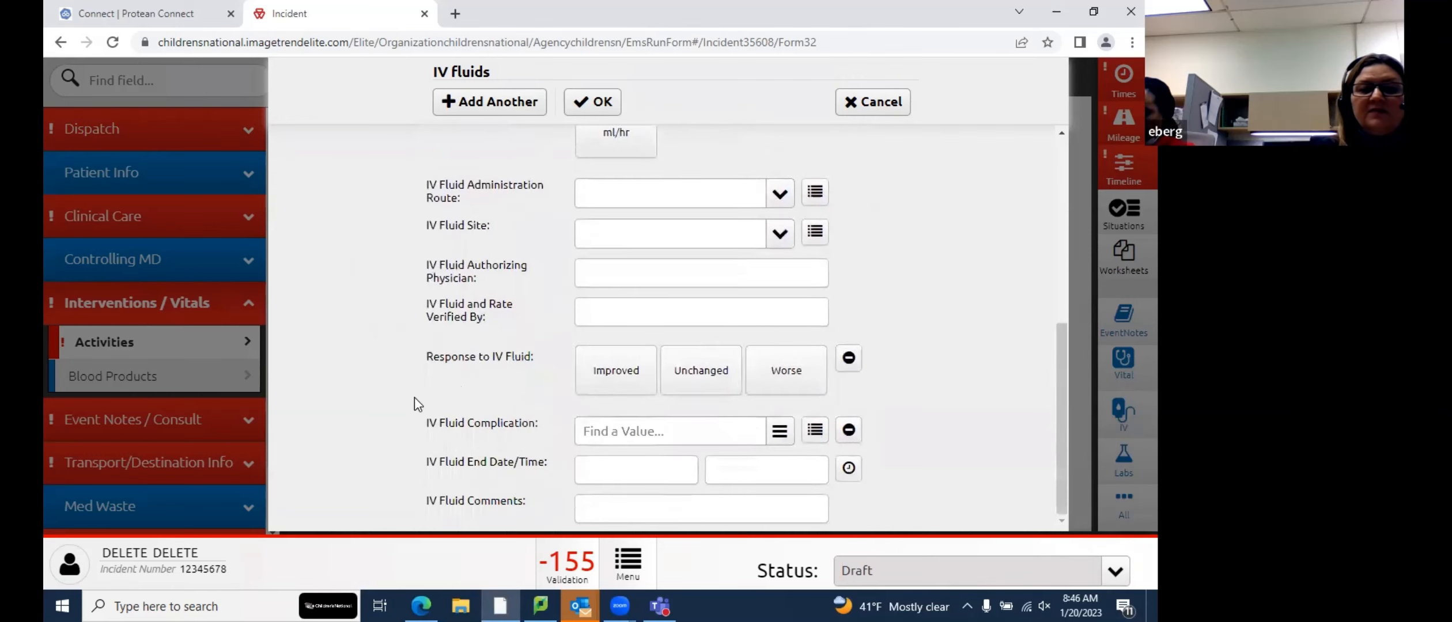
scroll(509, 350, up, 3)
click(600, 101)
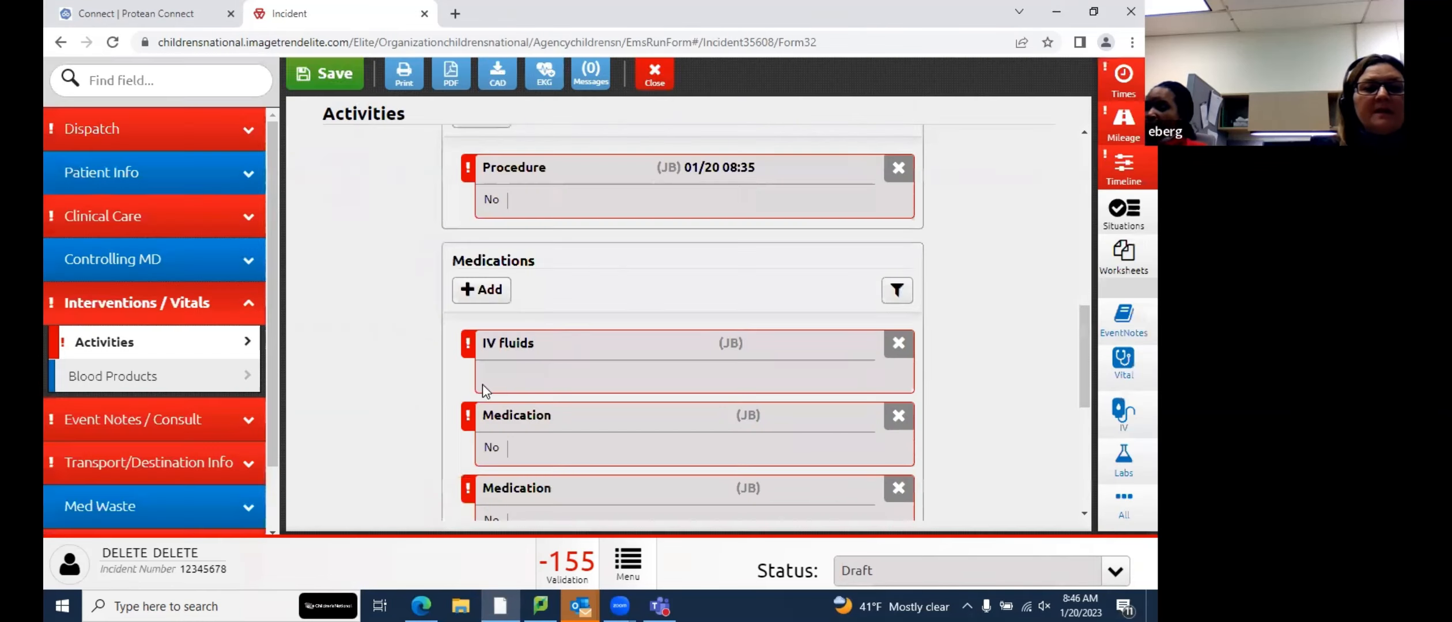
Add a Ventilator Setting entry, reviewing its fields from date/time to comments and accepting it left blank
scroll(346, 305, down, 5)
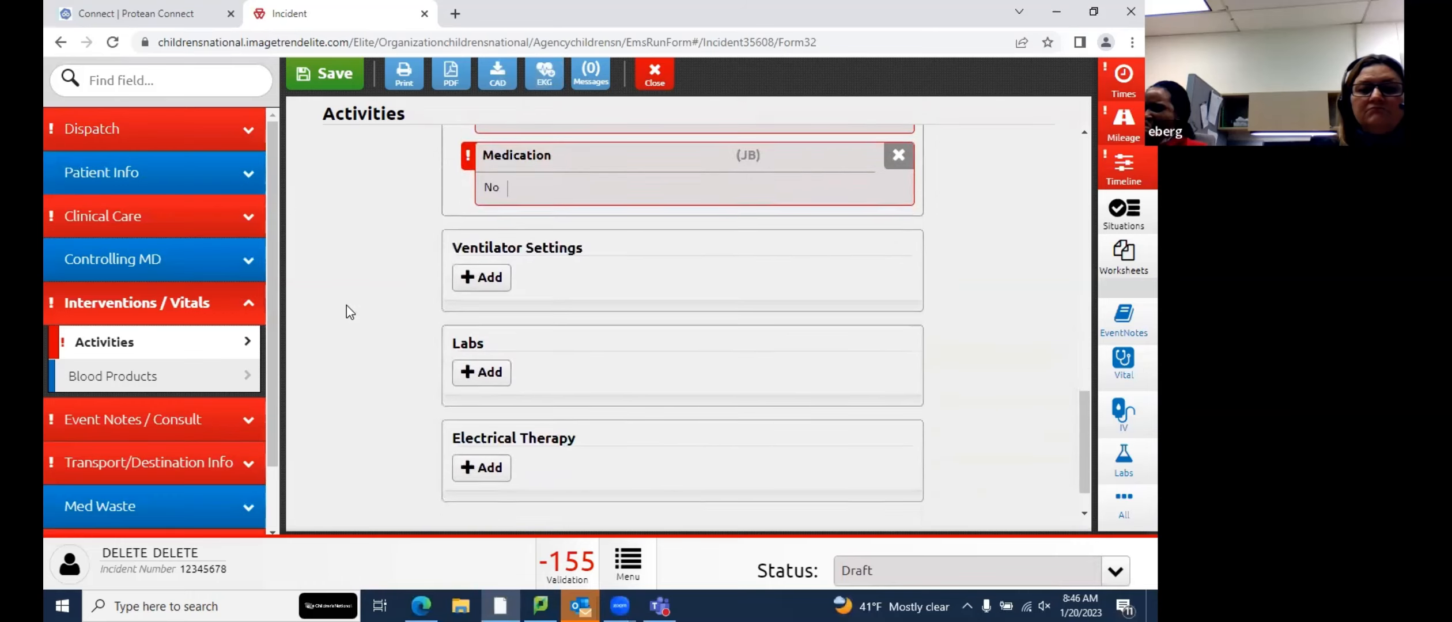
click(480, 228)
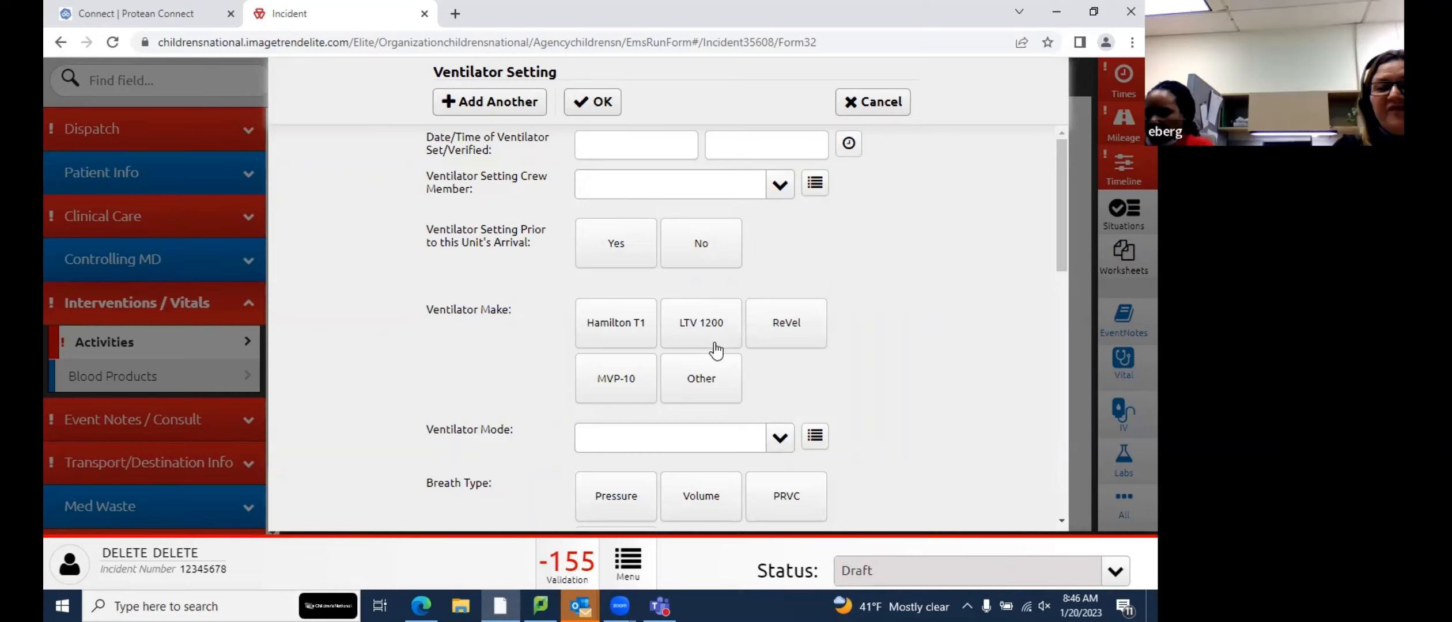
scroll(600, 327, down, 4)
scroll(600, 327, down, 4)
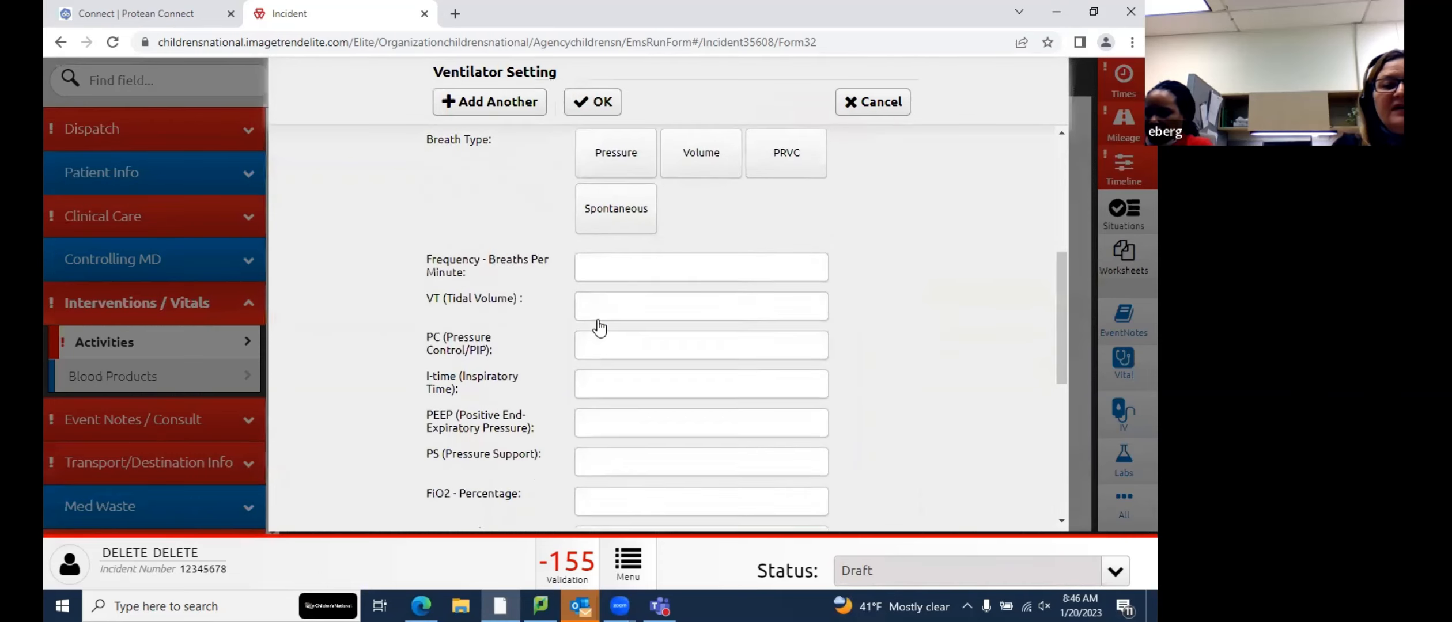
scroll(650, 471, down, 2)
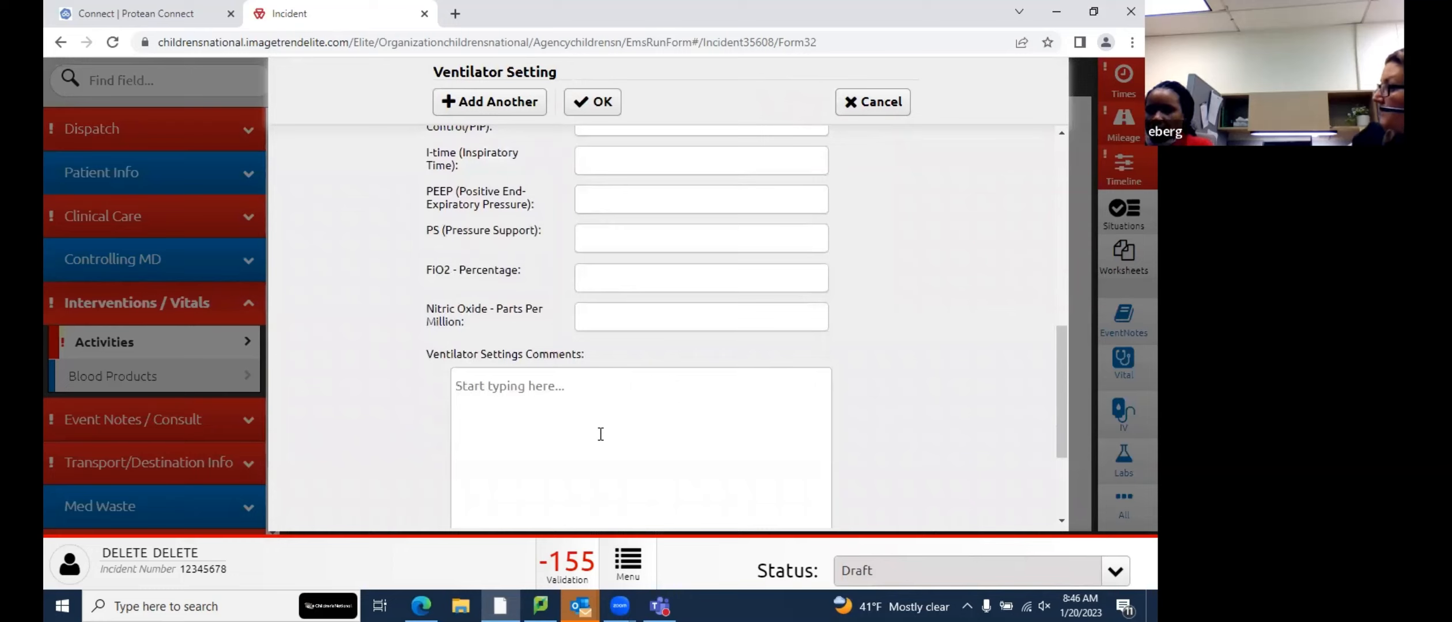
click(600, 435)
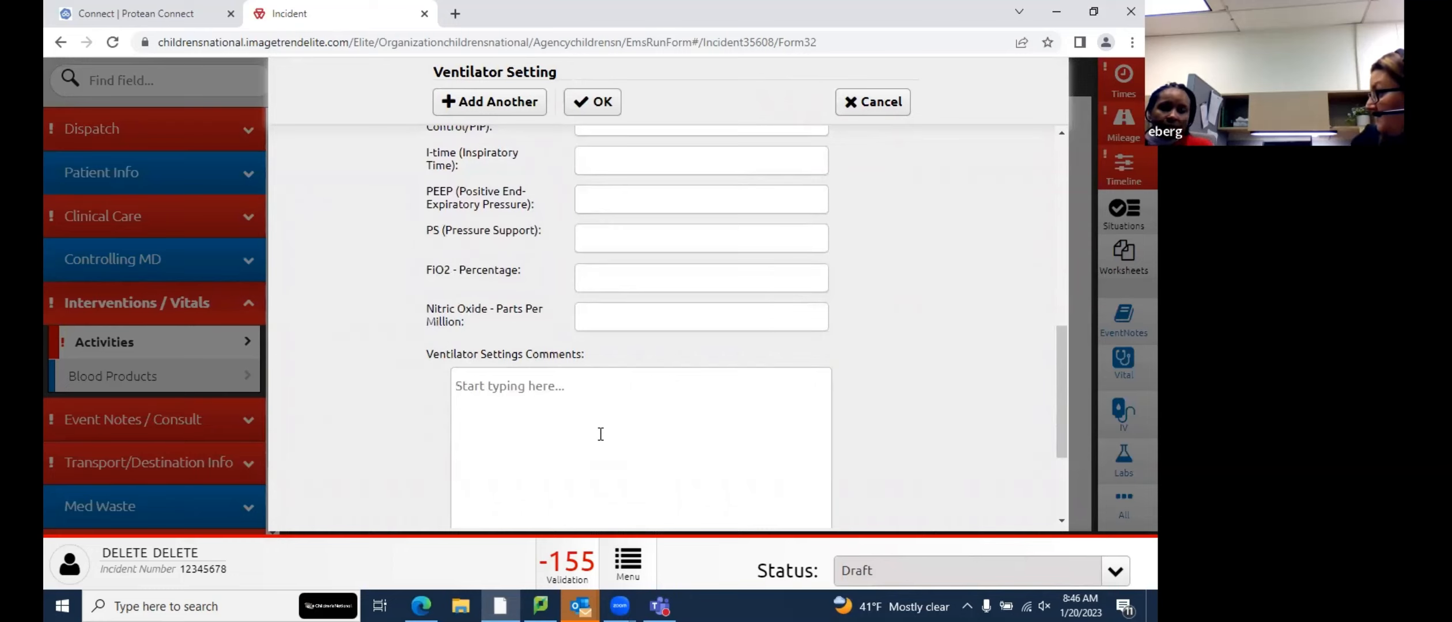
scroll(535, 323, up, 10)
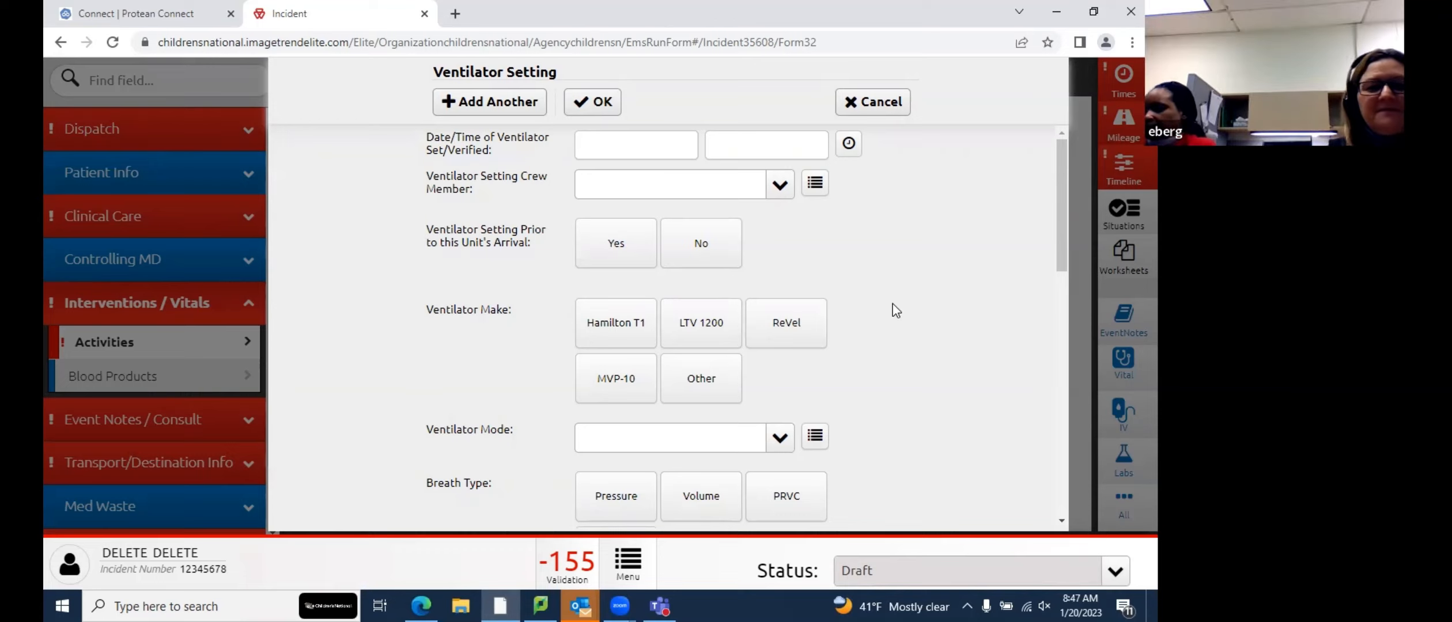
click(612, 108)
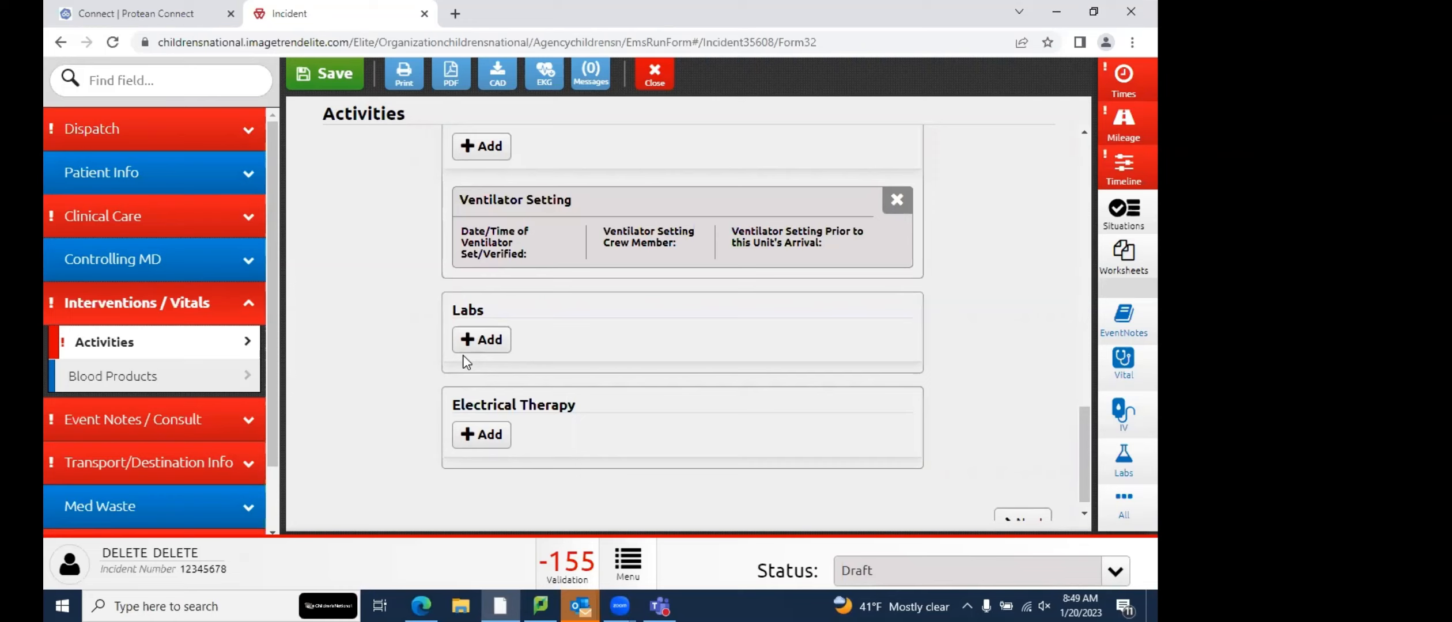
click(481, 343)
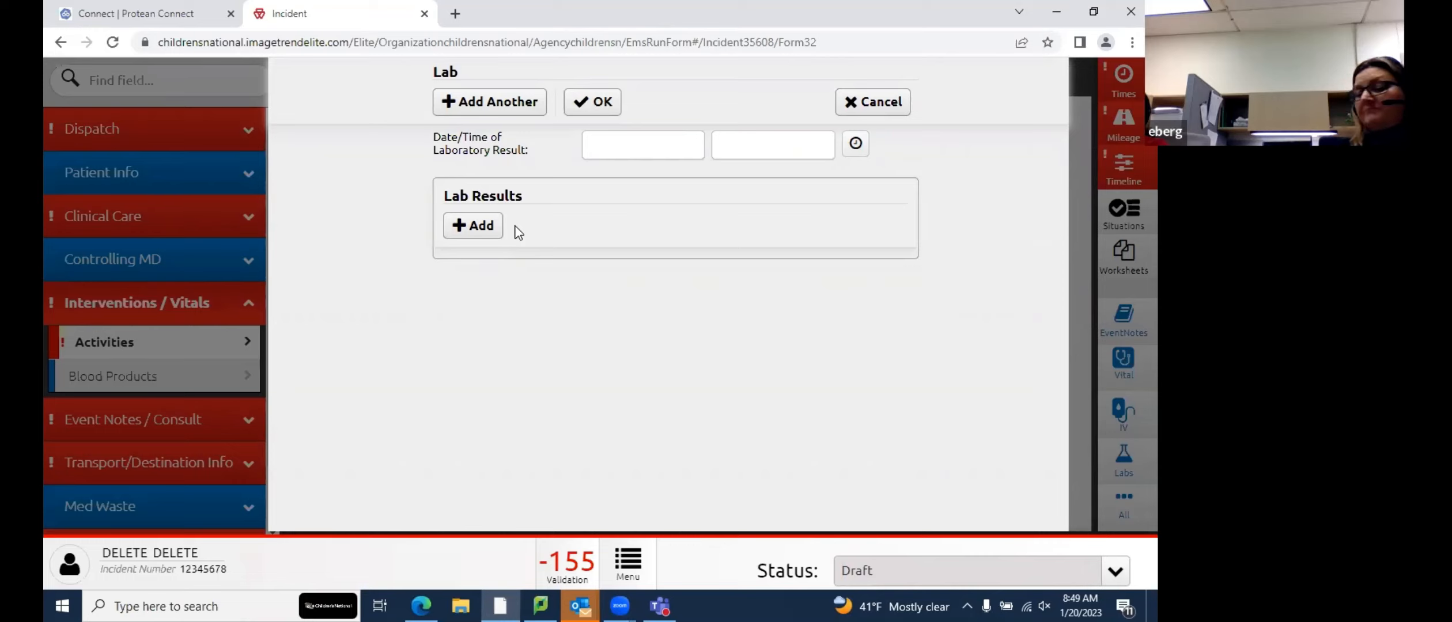
click(464, 226)
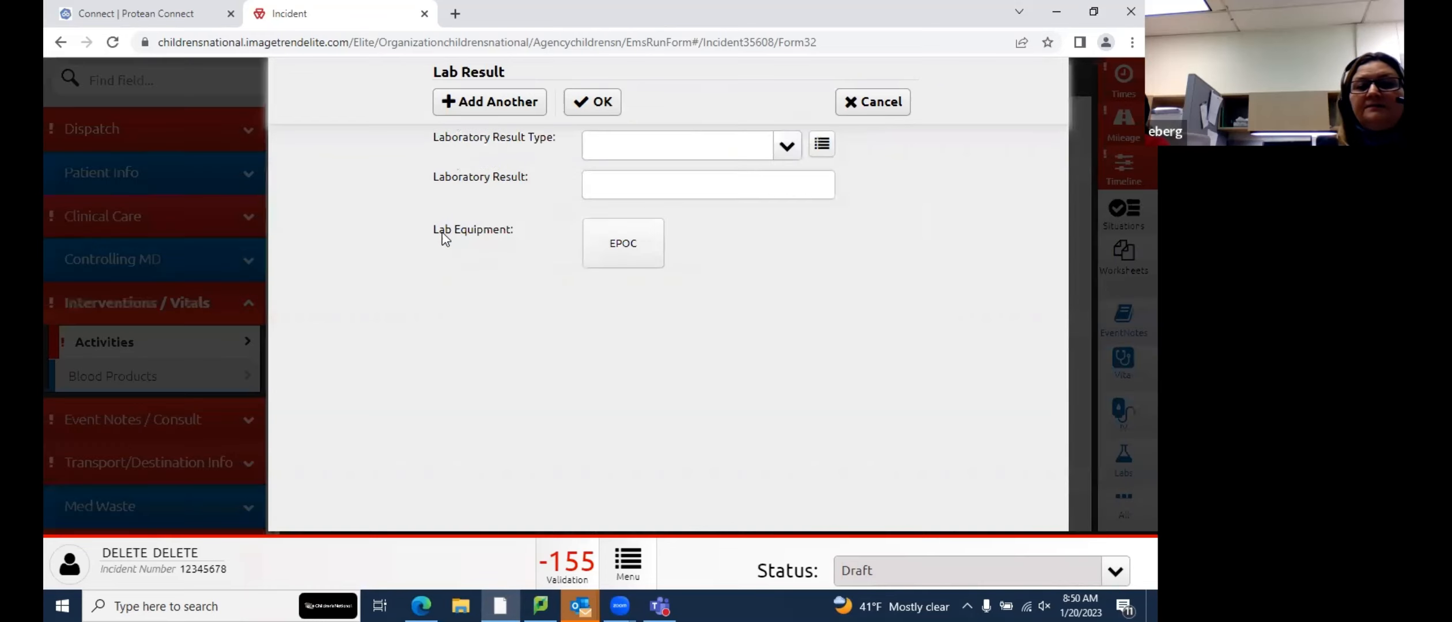
click(627, 240)
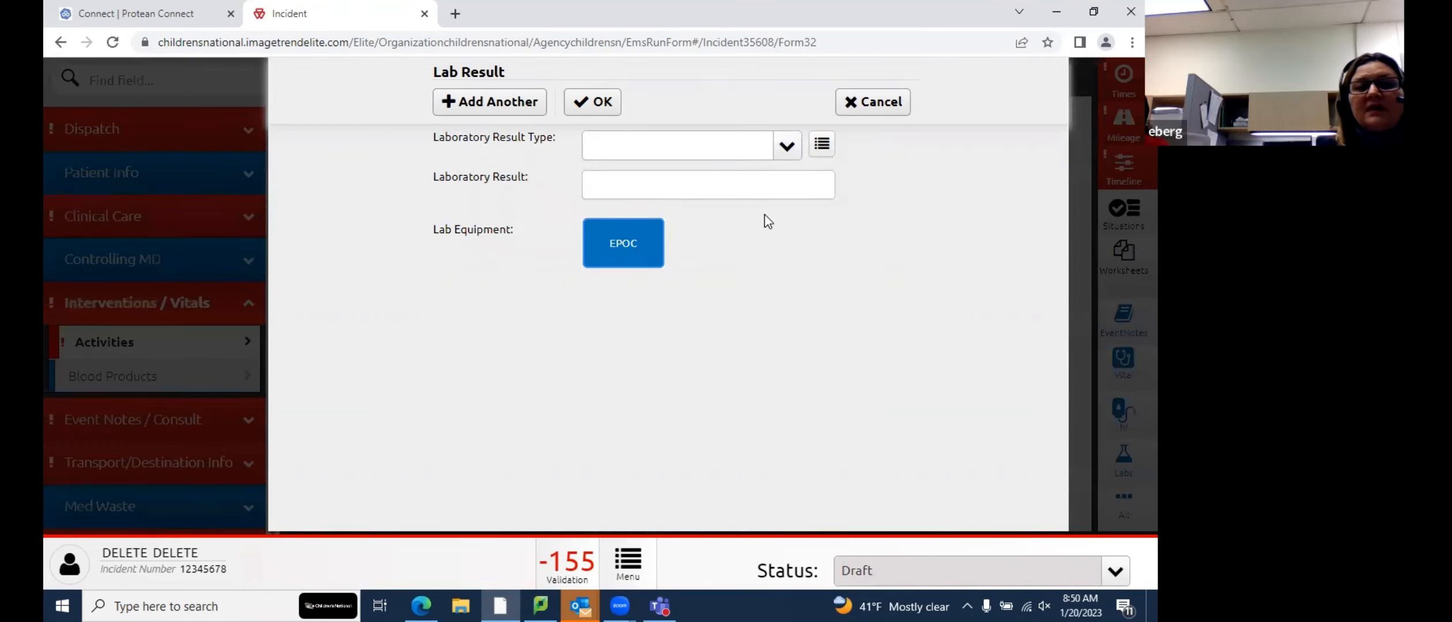
click(778, 145)
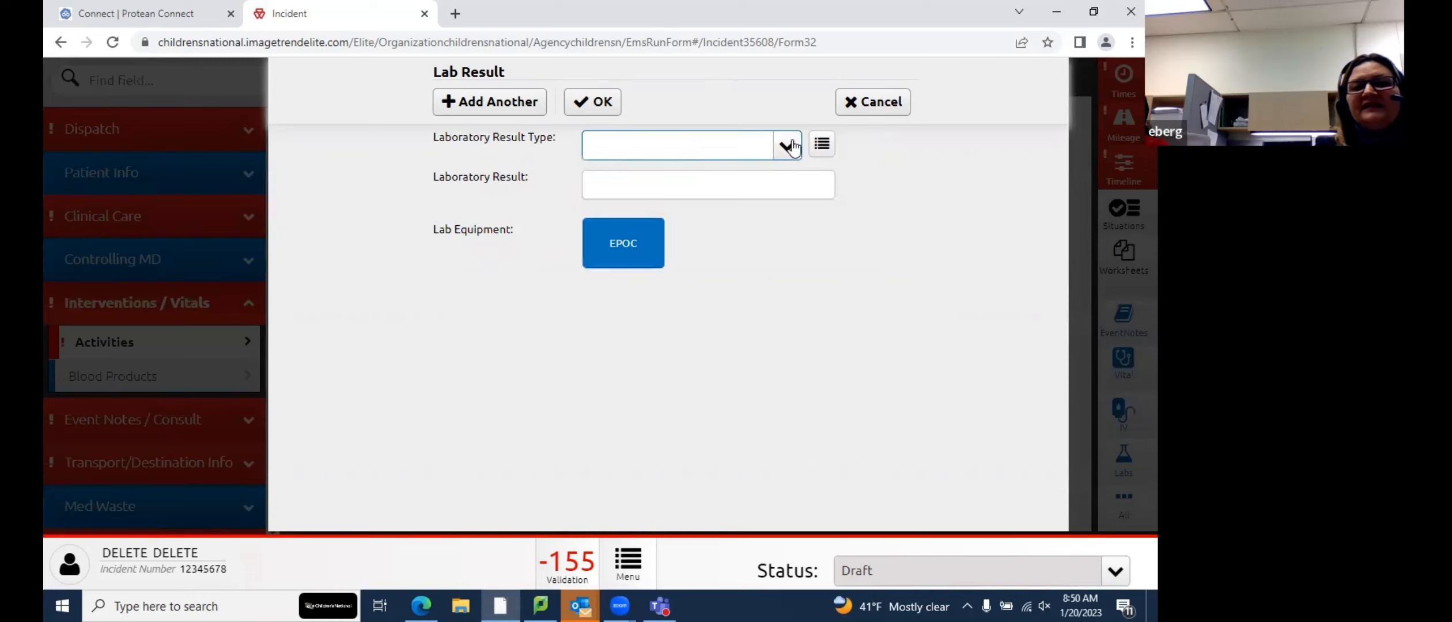
click(708, 104)
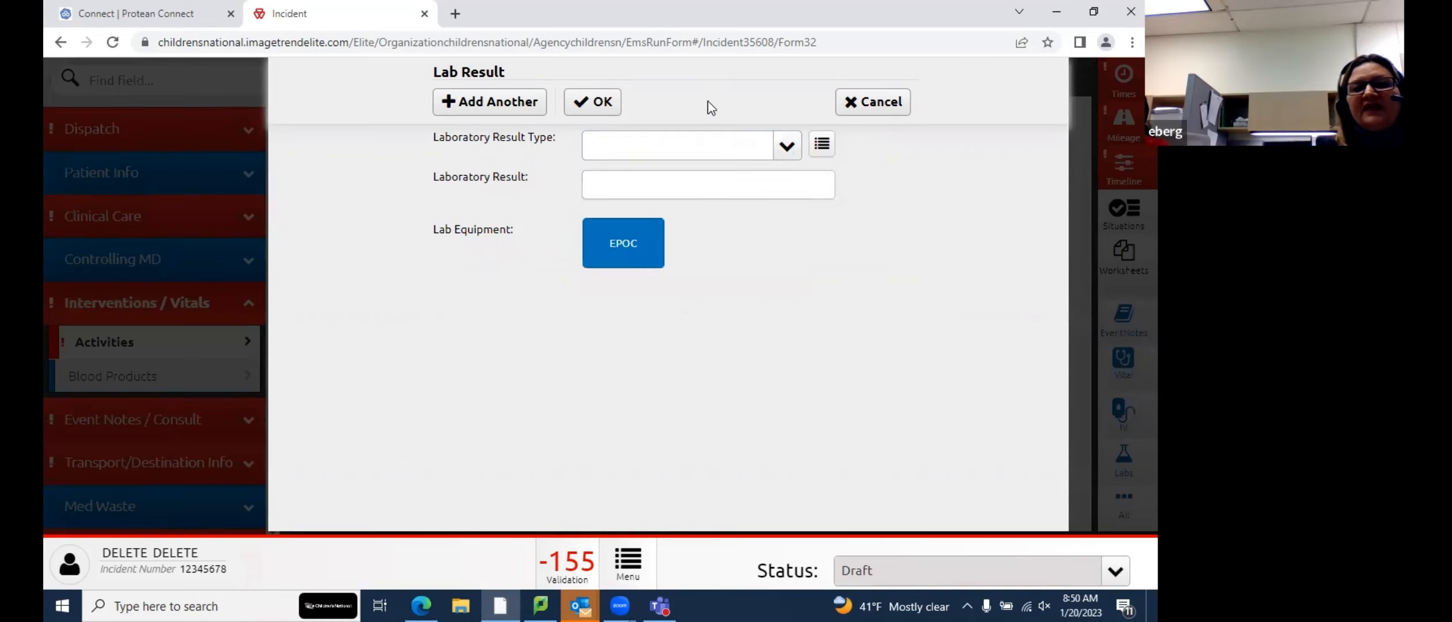
click(873, 103)
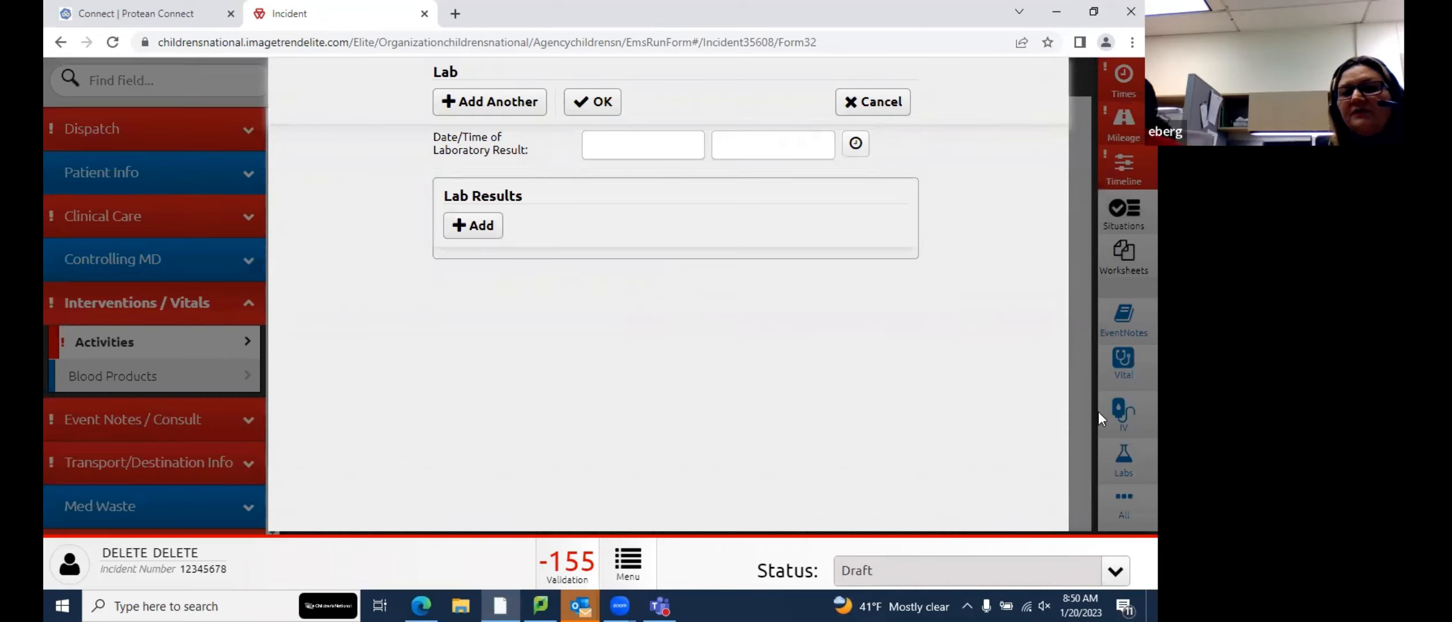
click(846, 103)
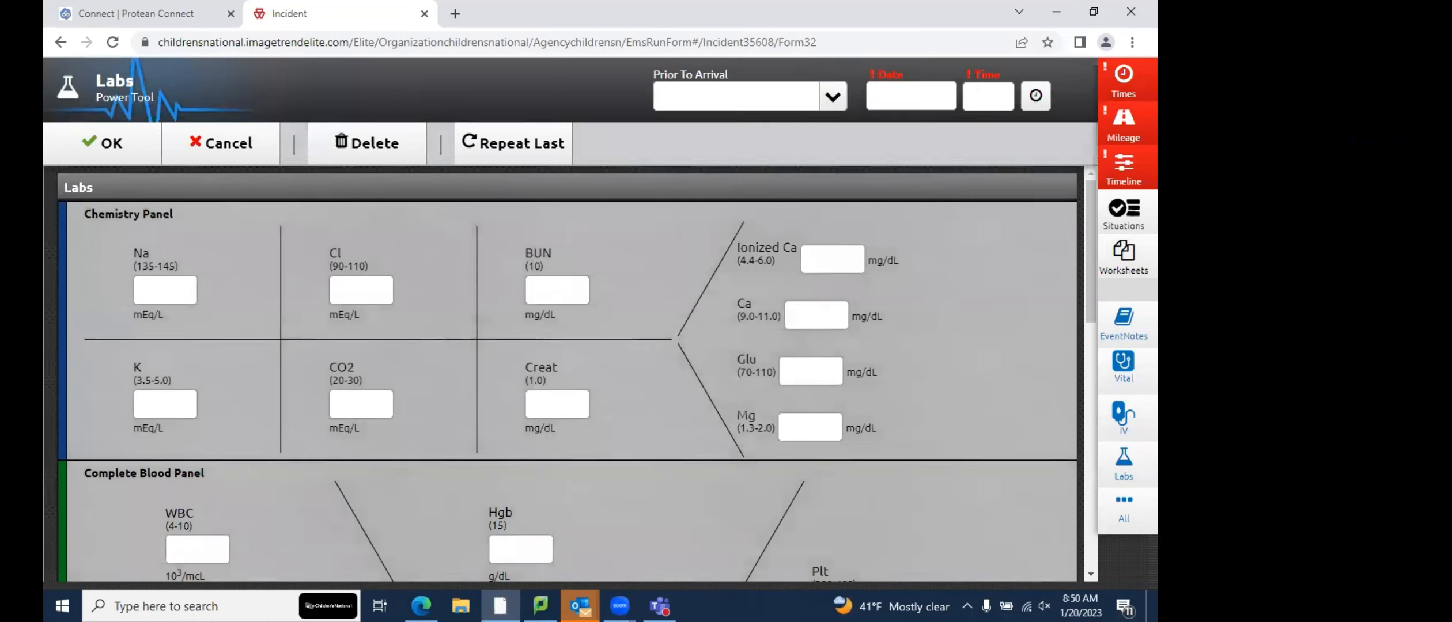
Review the Labs form from the chemistry panel to the blood gasses panel and cancel the entry
scroll(627, 219, down, 7)
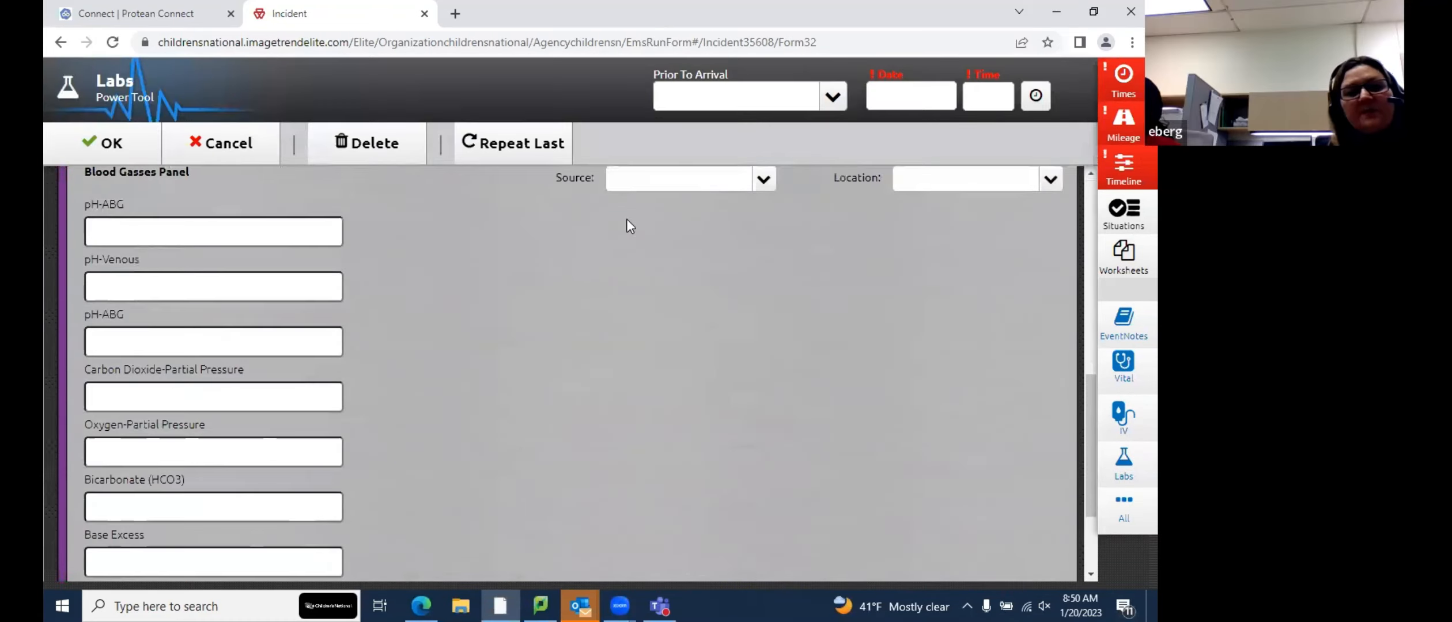
scroll(626, 219, up, 7)
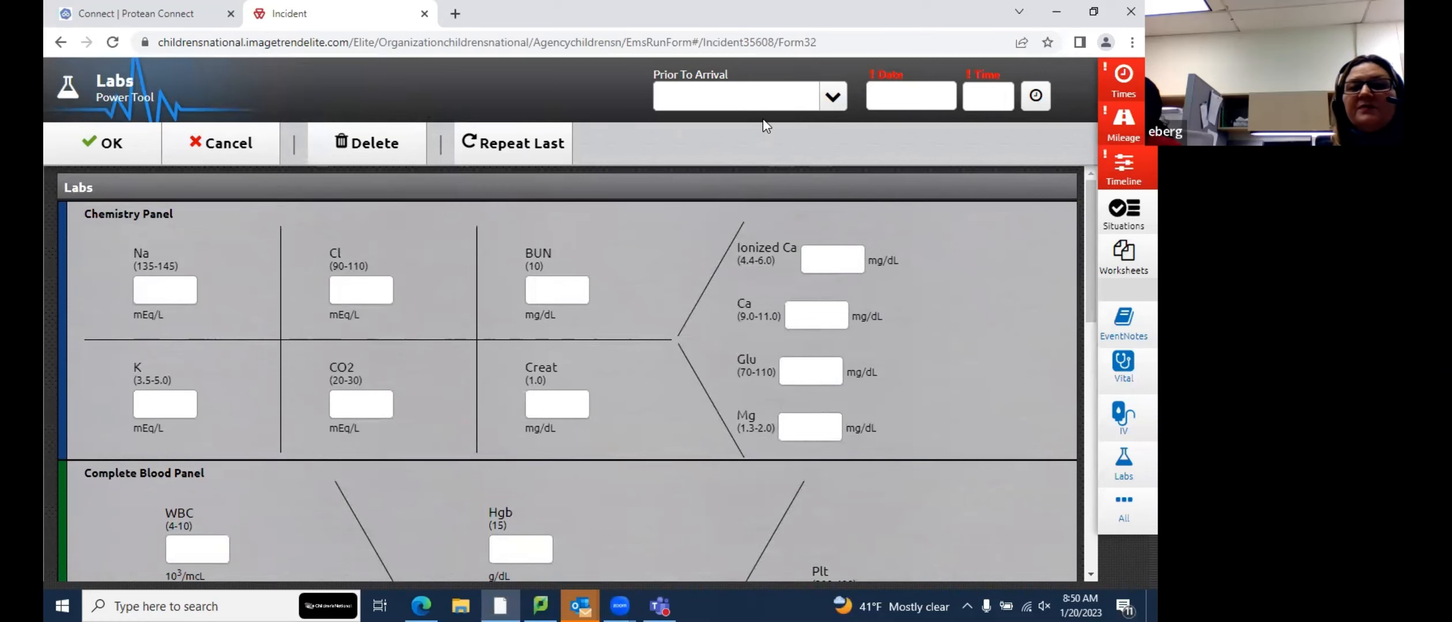
click(220, 146)
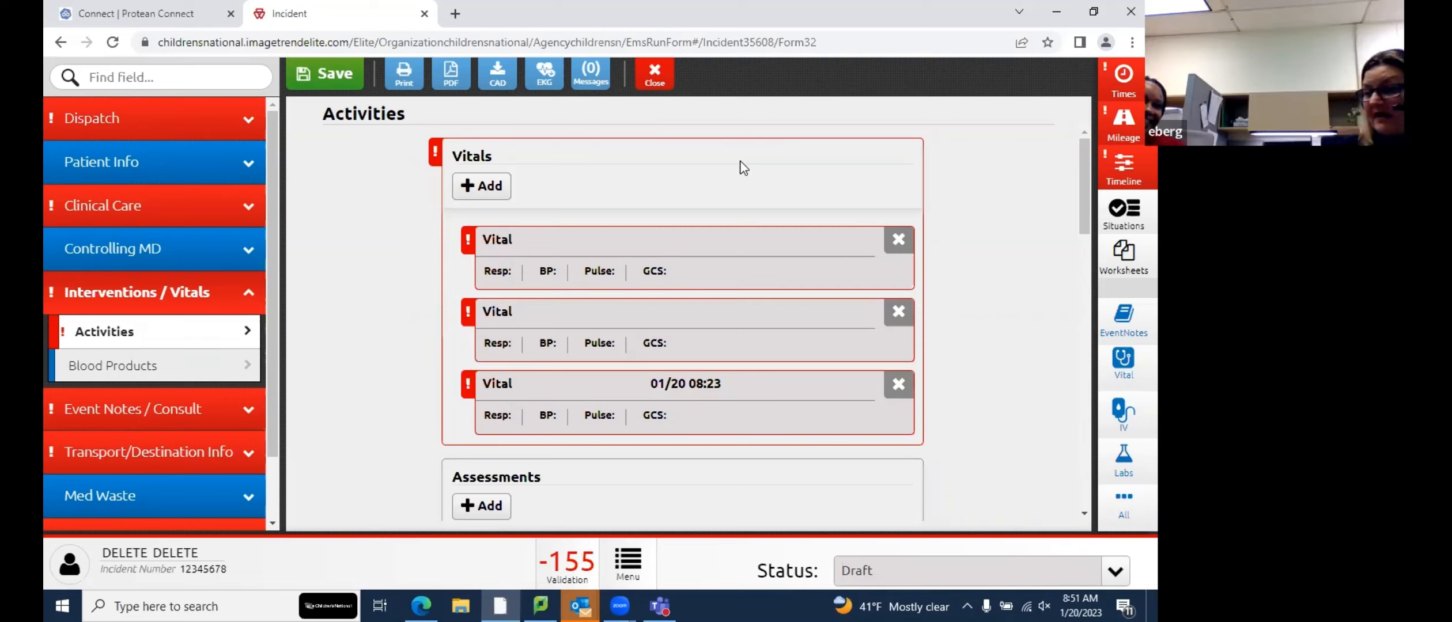
Open a new Electrical Therapy entry, review its fields from monitor serial number to comments, and cancel it
key(XF86AudioRaiseVolume)
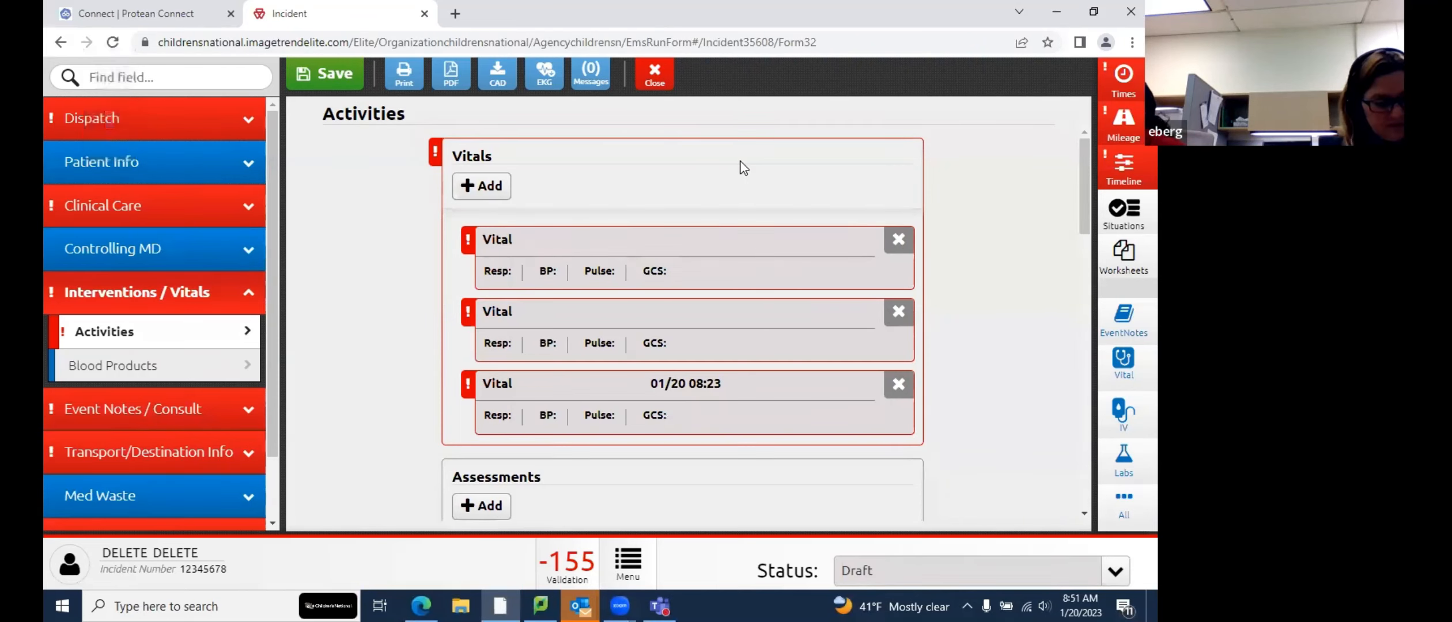
scroll(377, 398, down, 8)
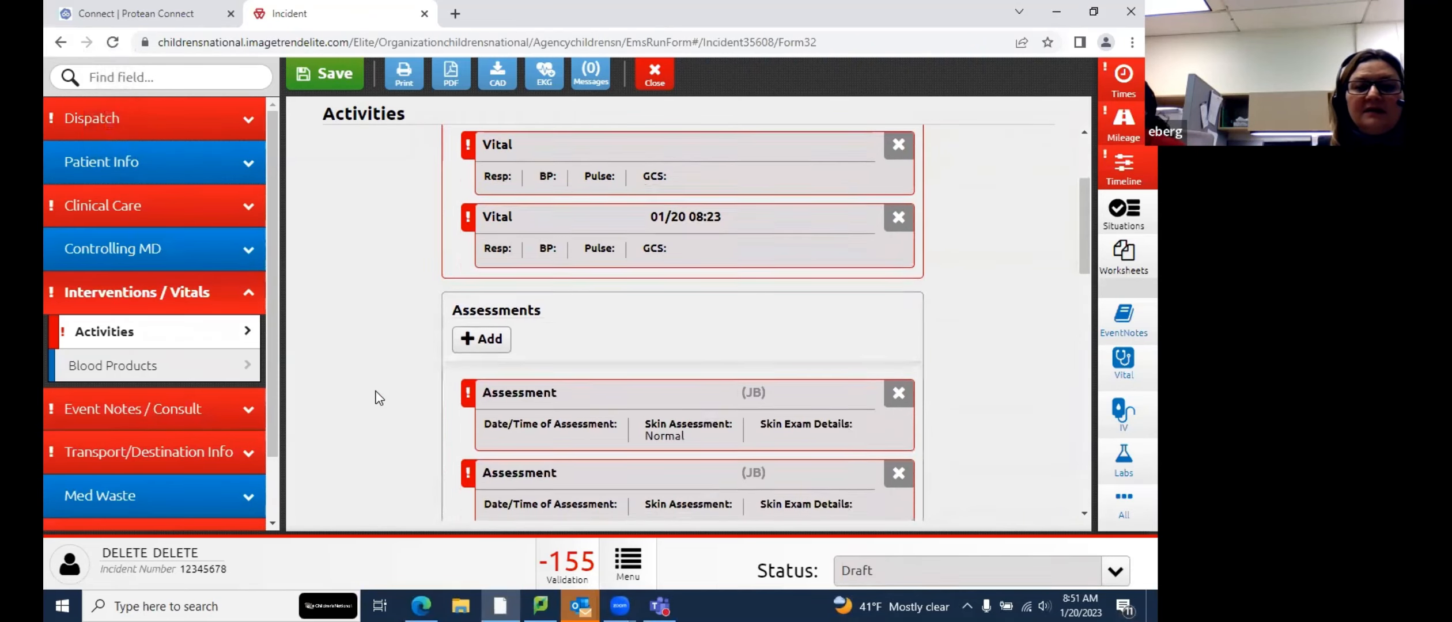
scroll(377, 397, down, 10)
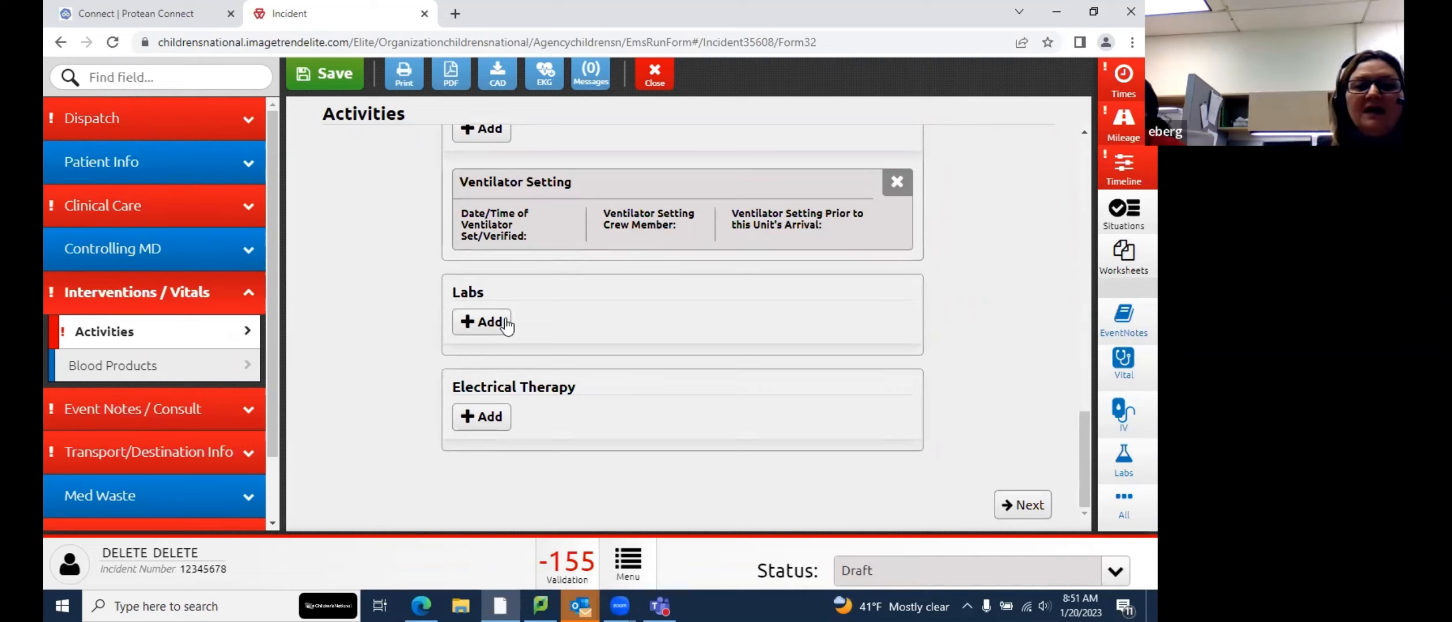
click(480, 414)
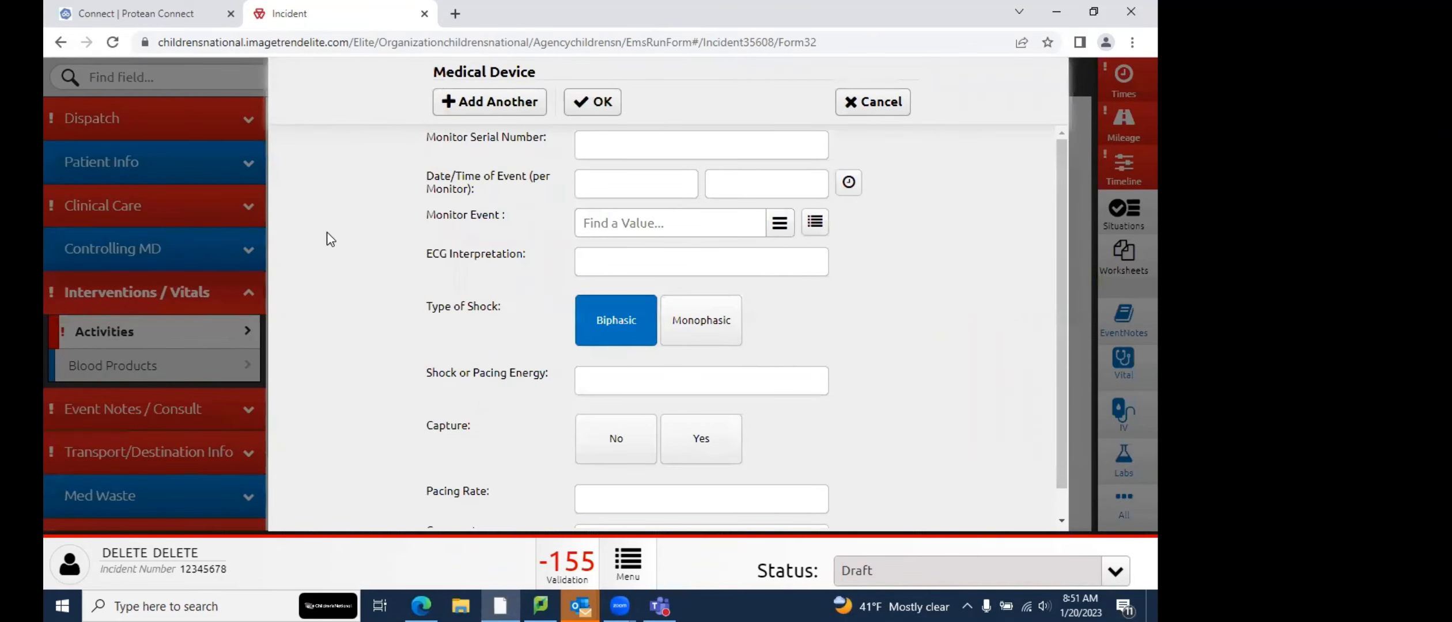
key(XF86AudioLowerVolume)
key(XF86AudioRaiseVolume)
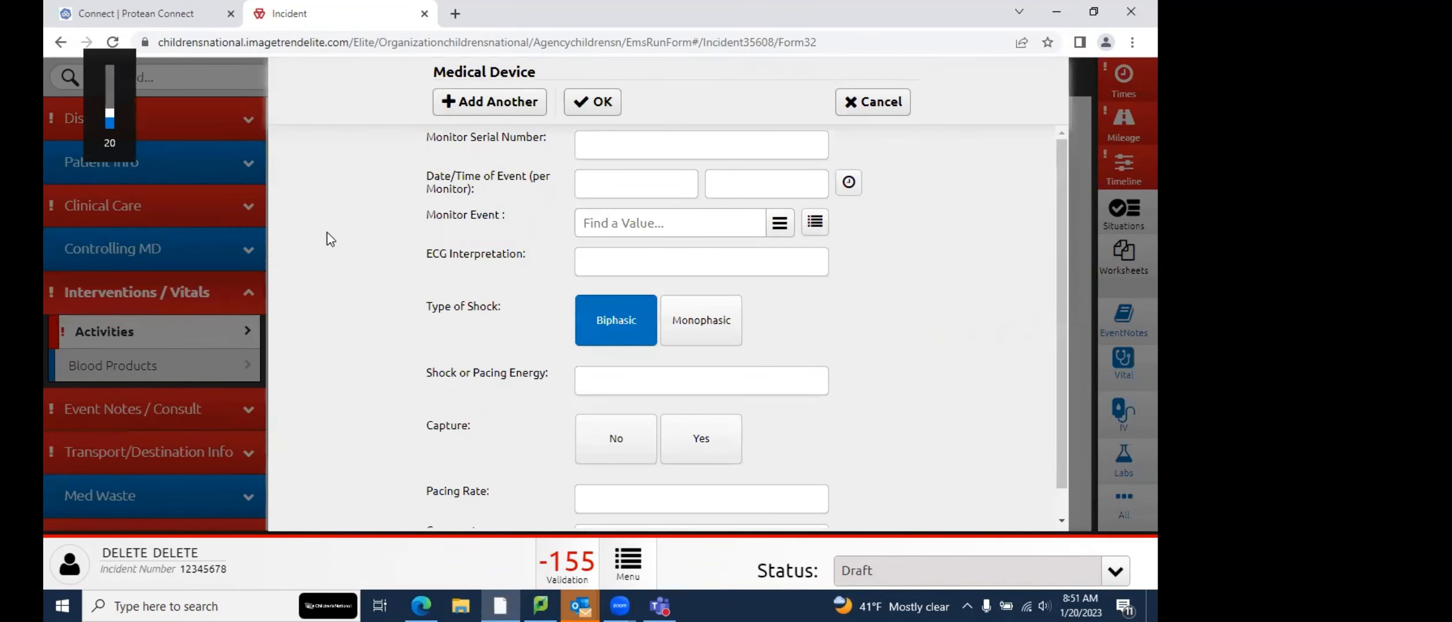
scroll(389, 296, down, 1)
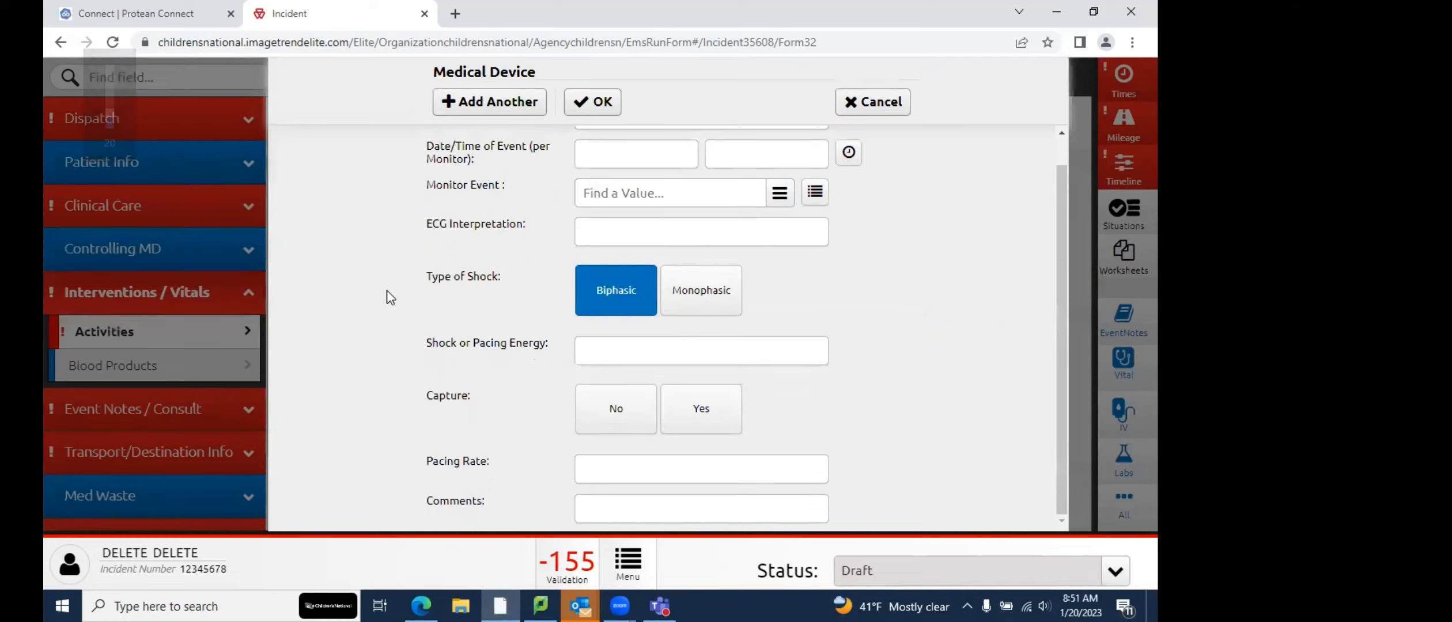
scroll(390, 297, up, 1)
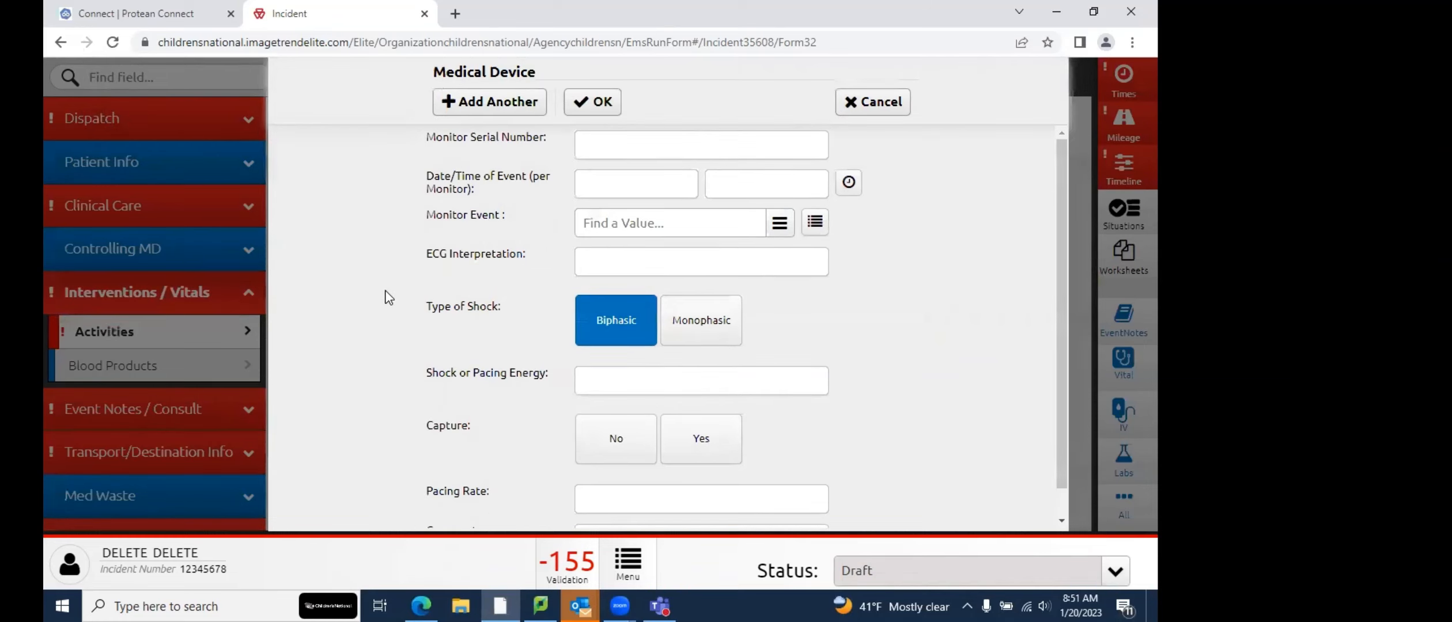
click(877, 106)
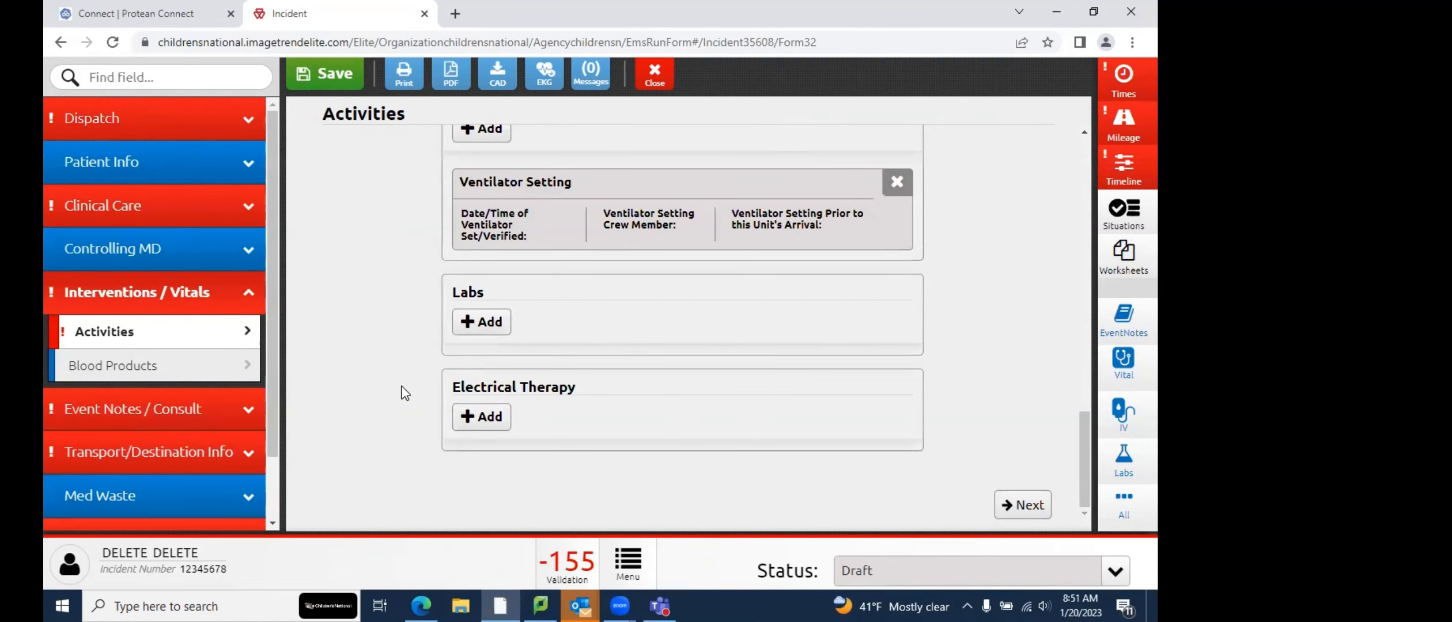
Mute the computer's headset speakers and return to the Activities page
scroll(405, 394, up, 4)
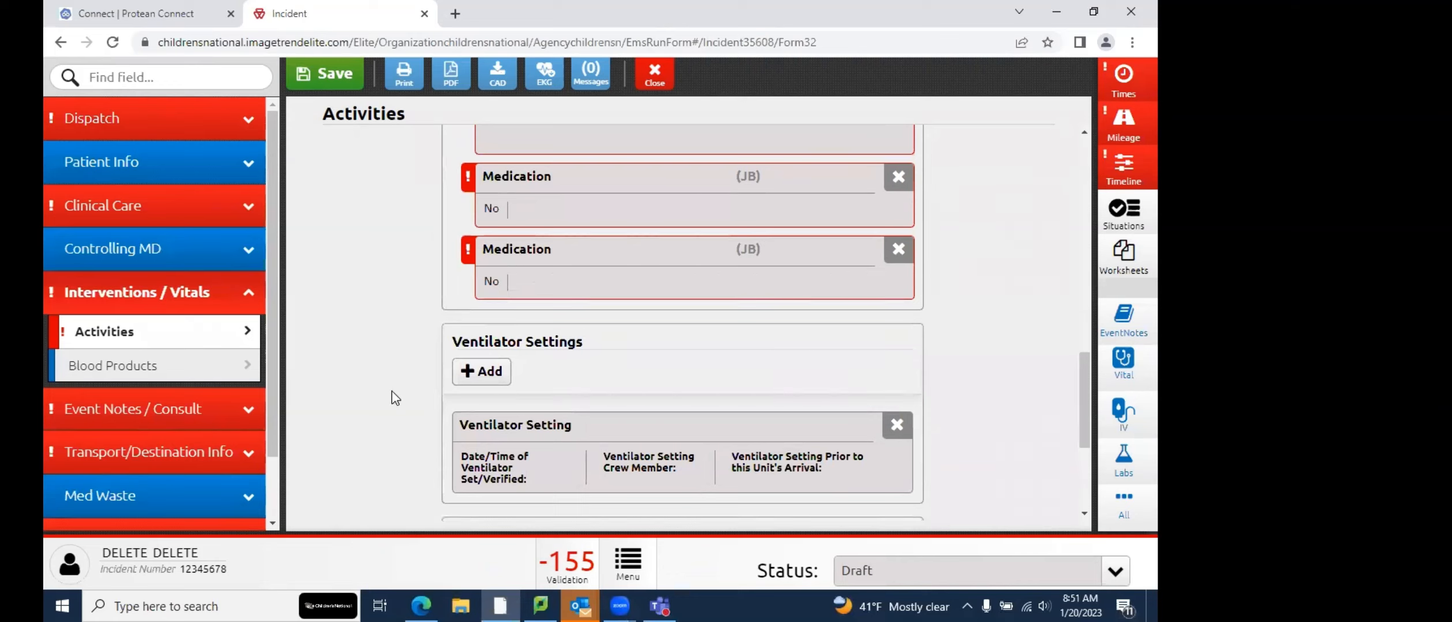
key(XF86AudioLowerVolume)
key(XF86AudioRaiseVolume)
click(1043, 606)
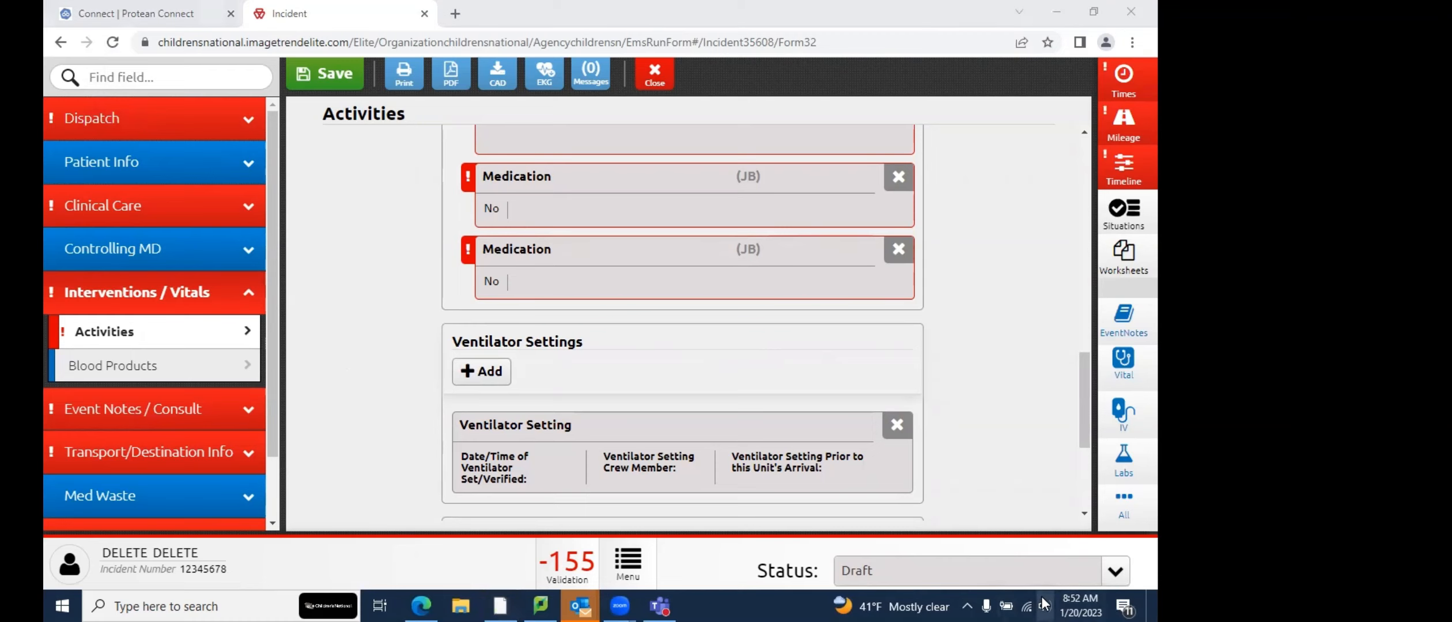
click(885, 569)
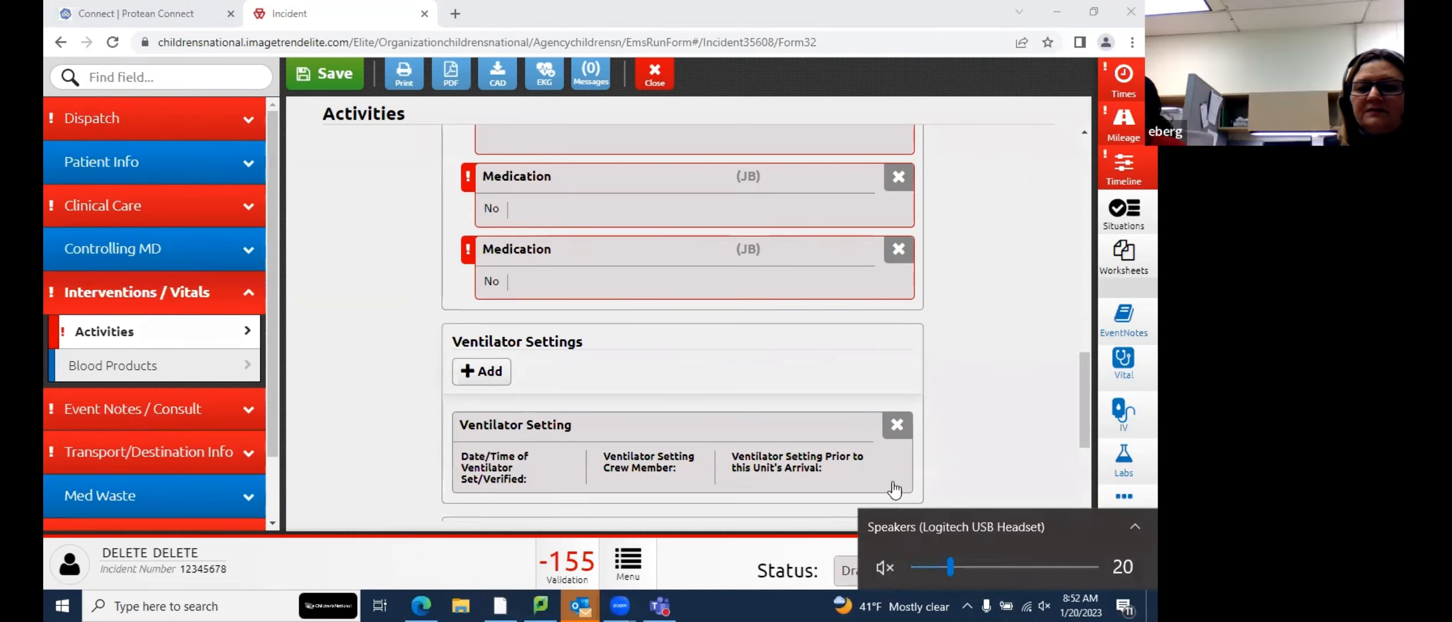
click(387, 337)
Add an entry in the Blood Products section, reviewing its fields from ordering physician to notes and accepting it left blank
scroll(421, 357, down, 2)
scroll(421, 358, down, 3)
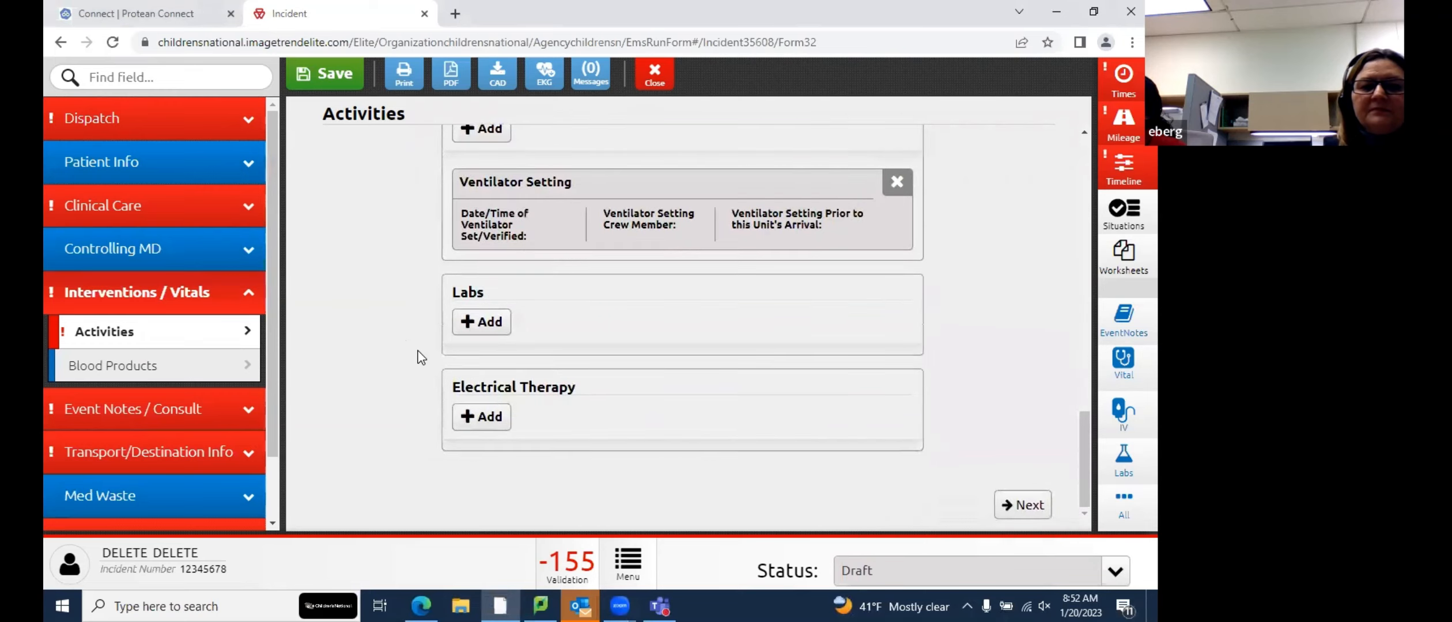
click(159, 367)
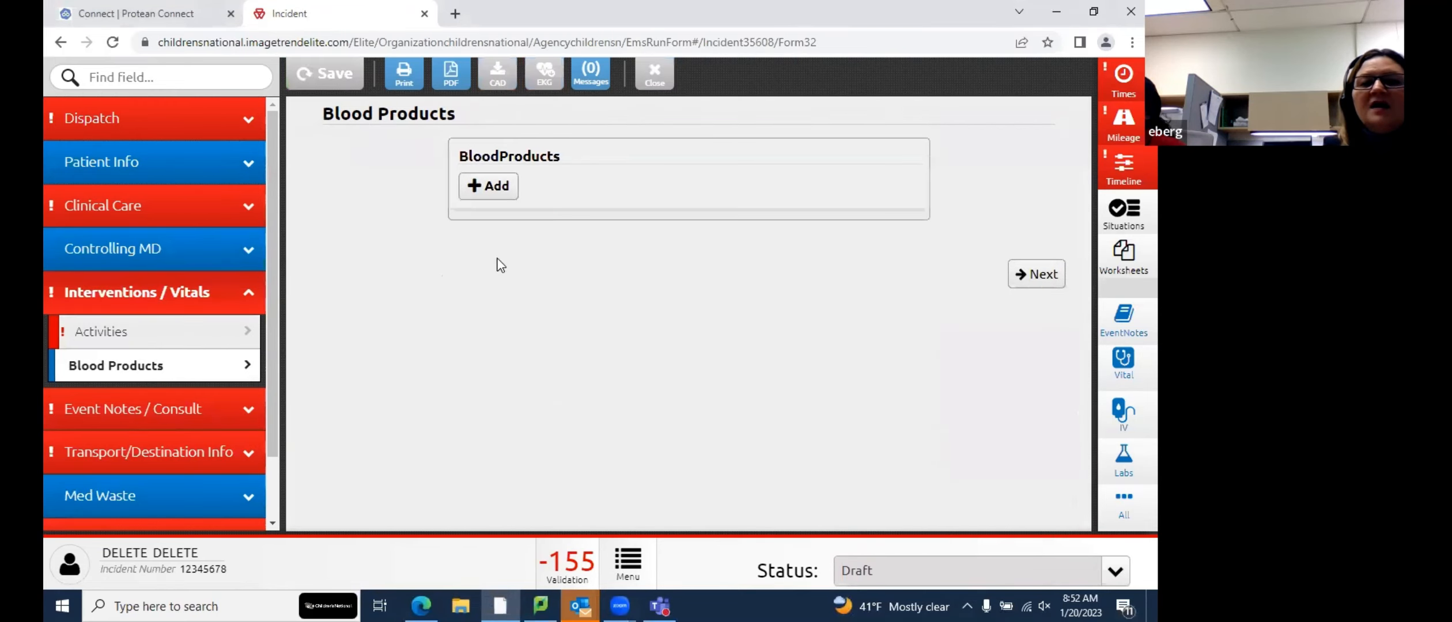
click(496, 196)
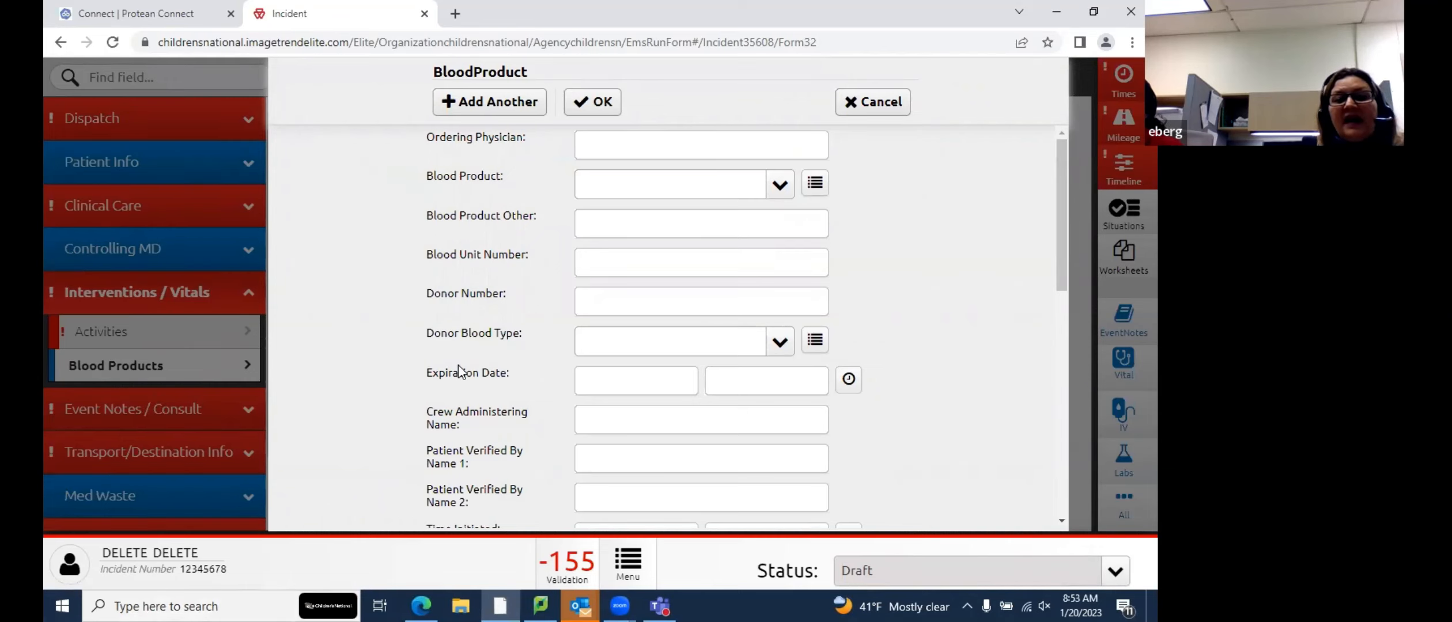
scroll(648, 354, down, 5)
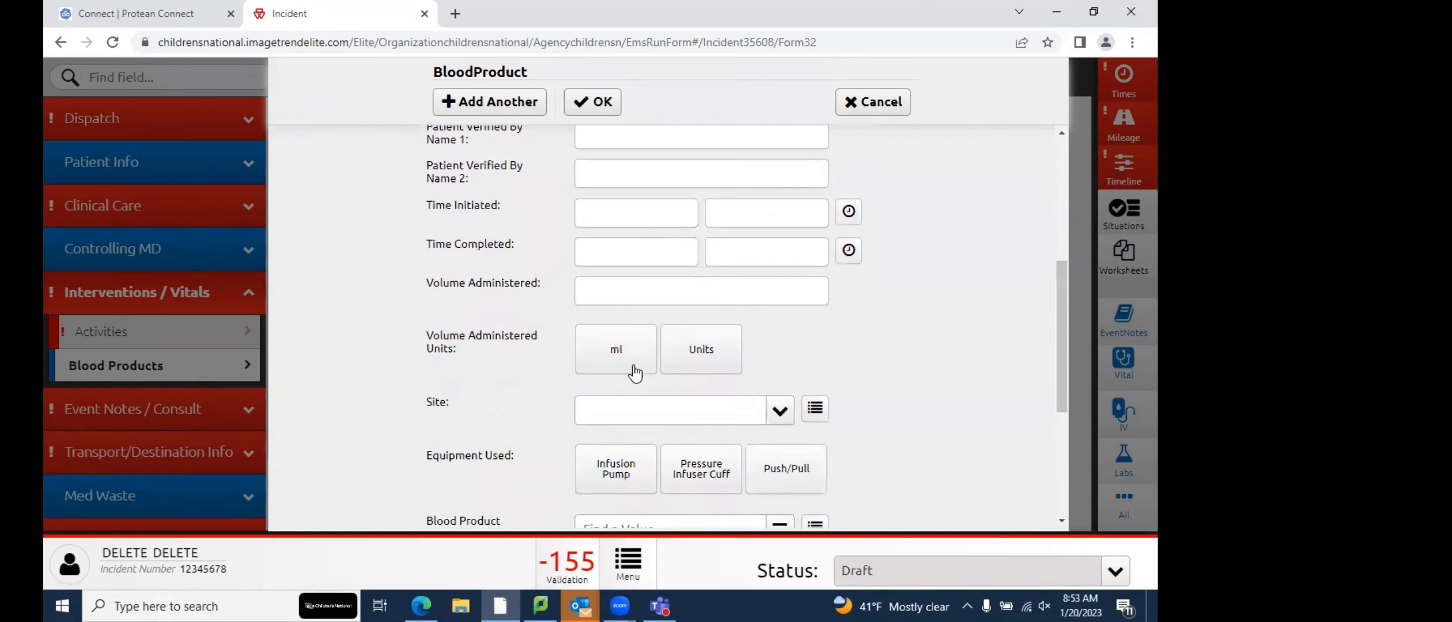
scroll(638, 372, down, 4)
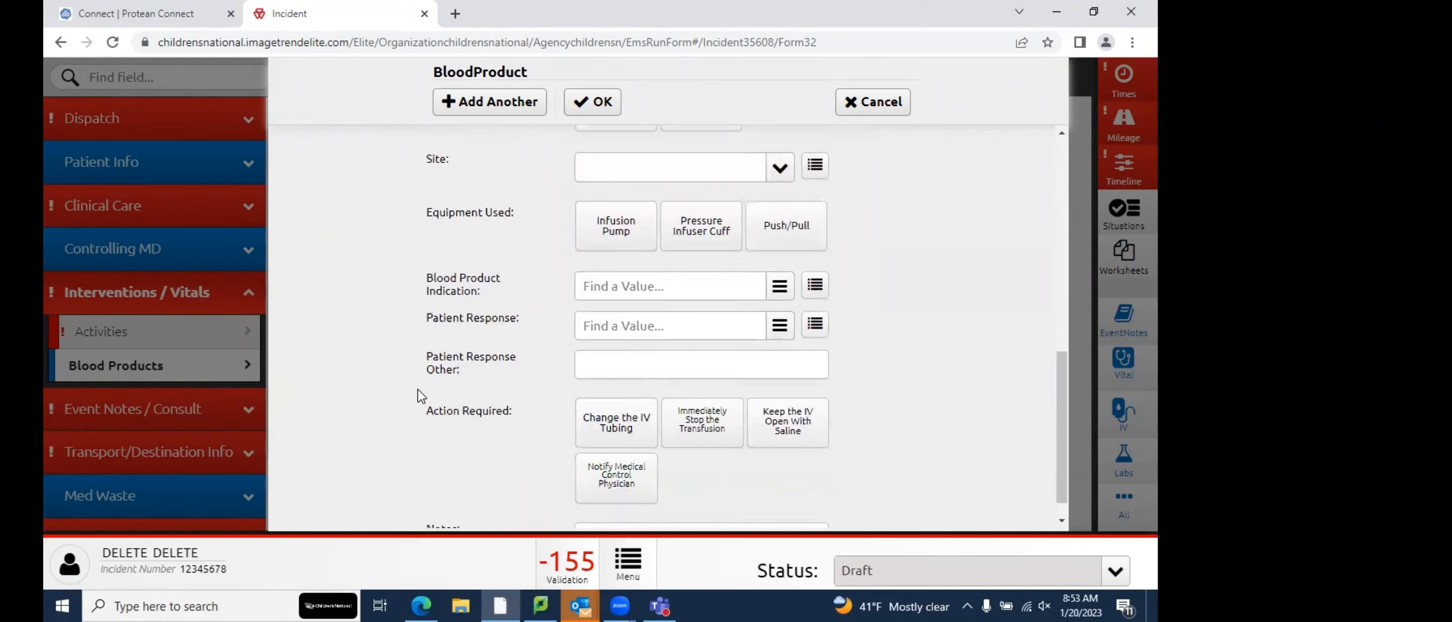
scroll(513, 419, down, 1)
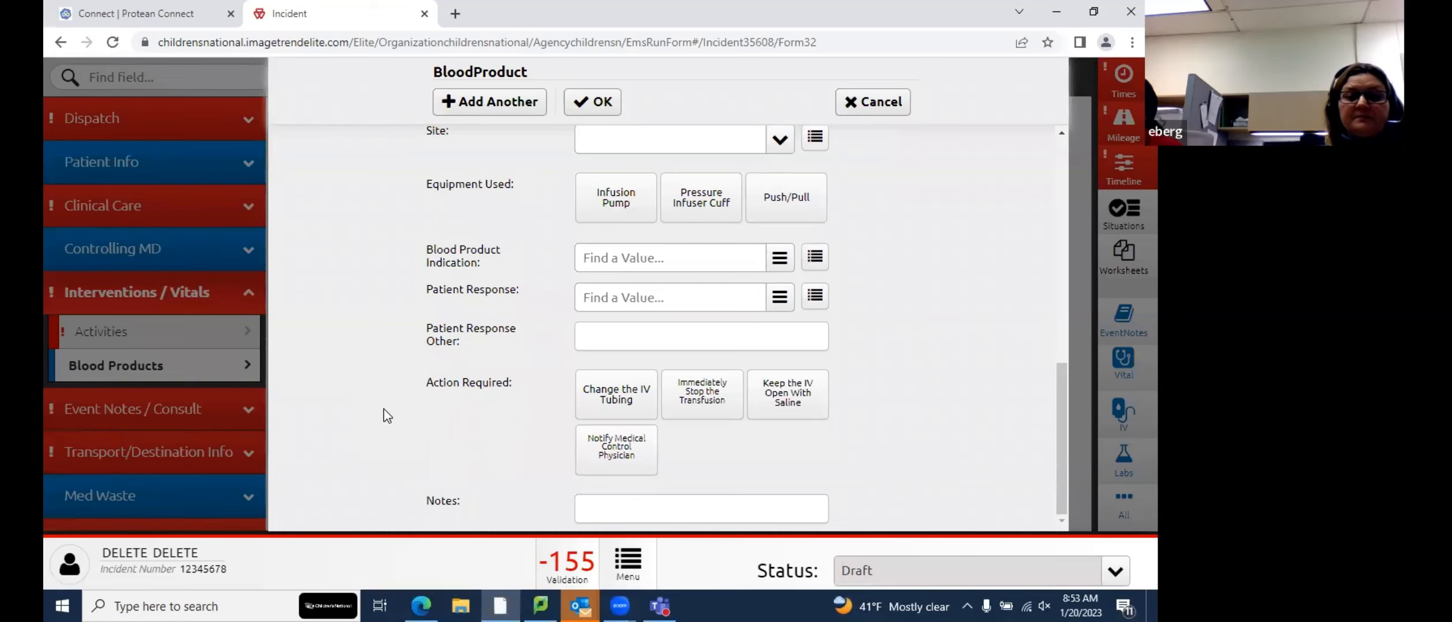
scroll(384, 410, up, 10)
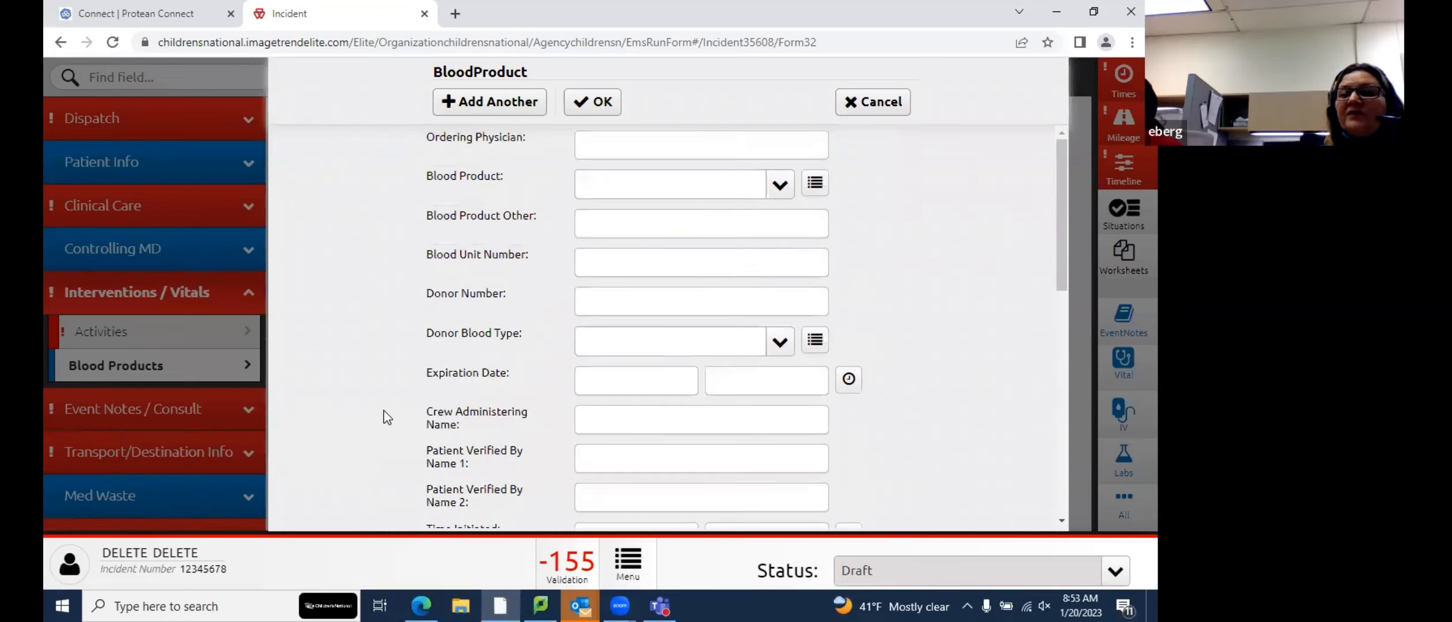
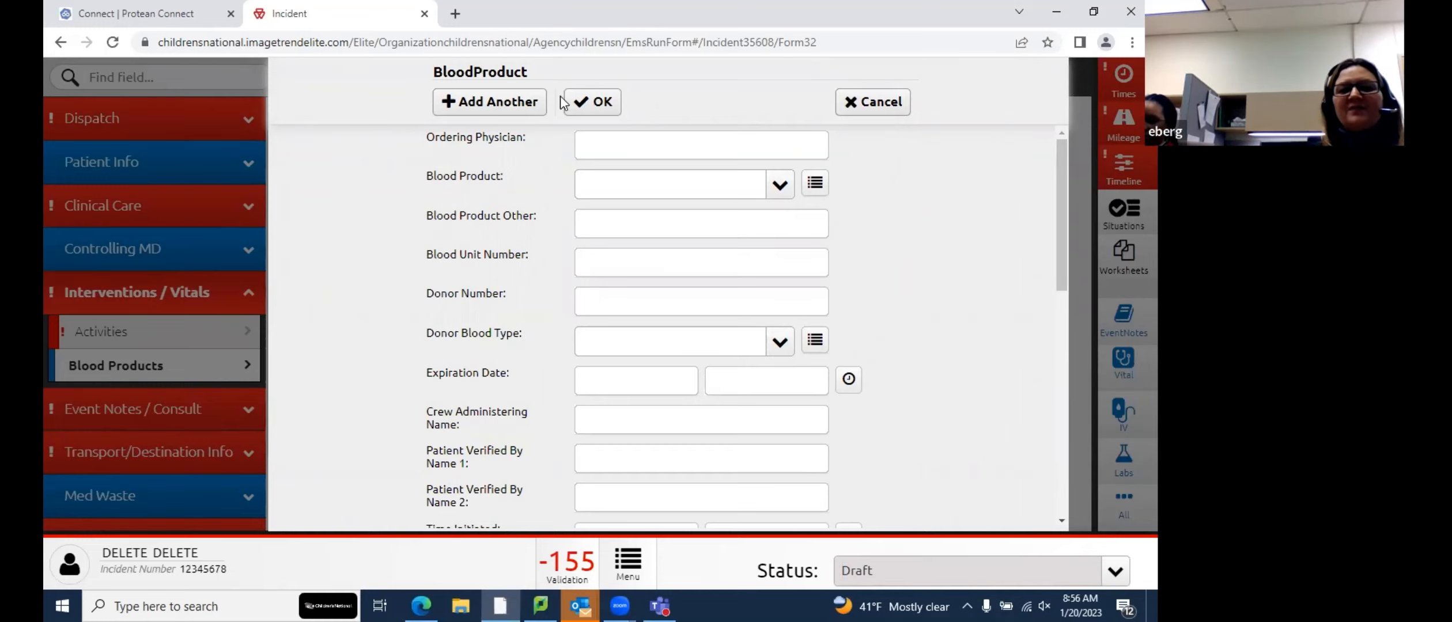
click(596, 102)
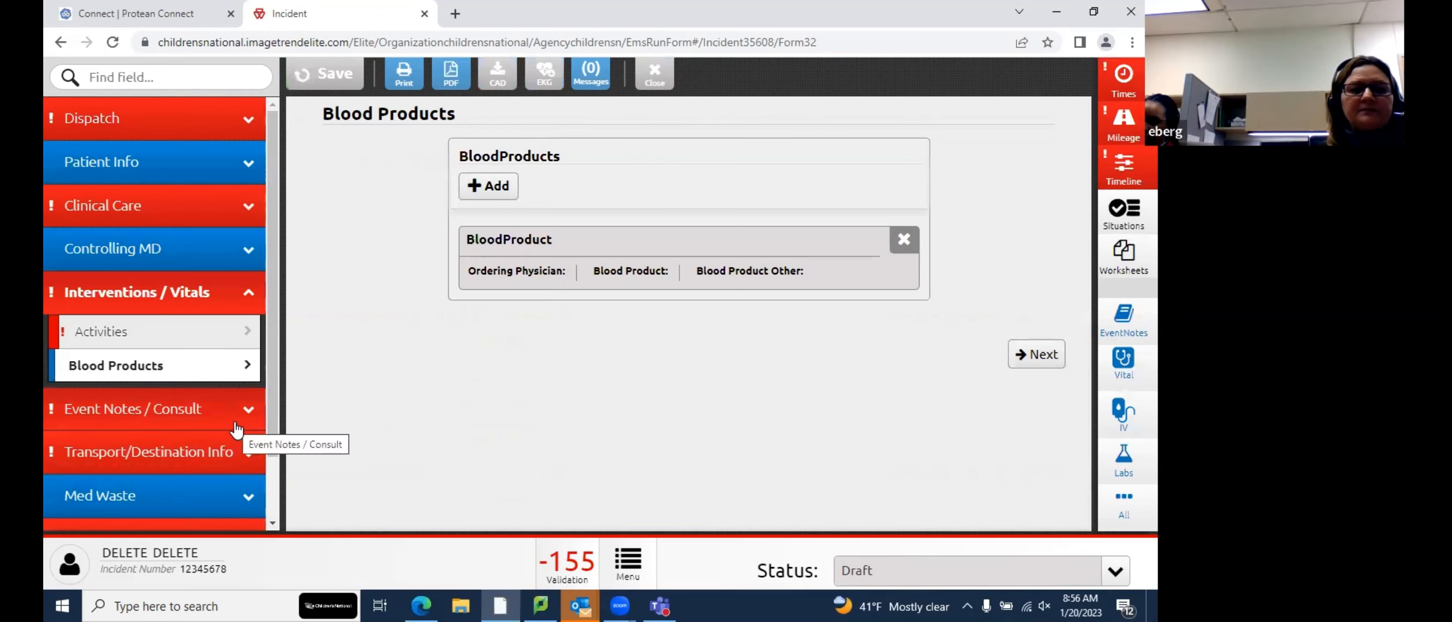
Open the first Vital entry in Event Notes, view its crew member choices, and accept the entry with its fields left blank
scroll(237, 430, down, 1)
click(115, 332)
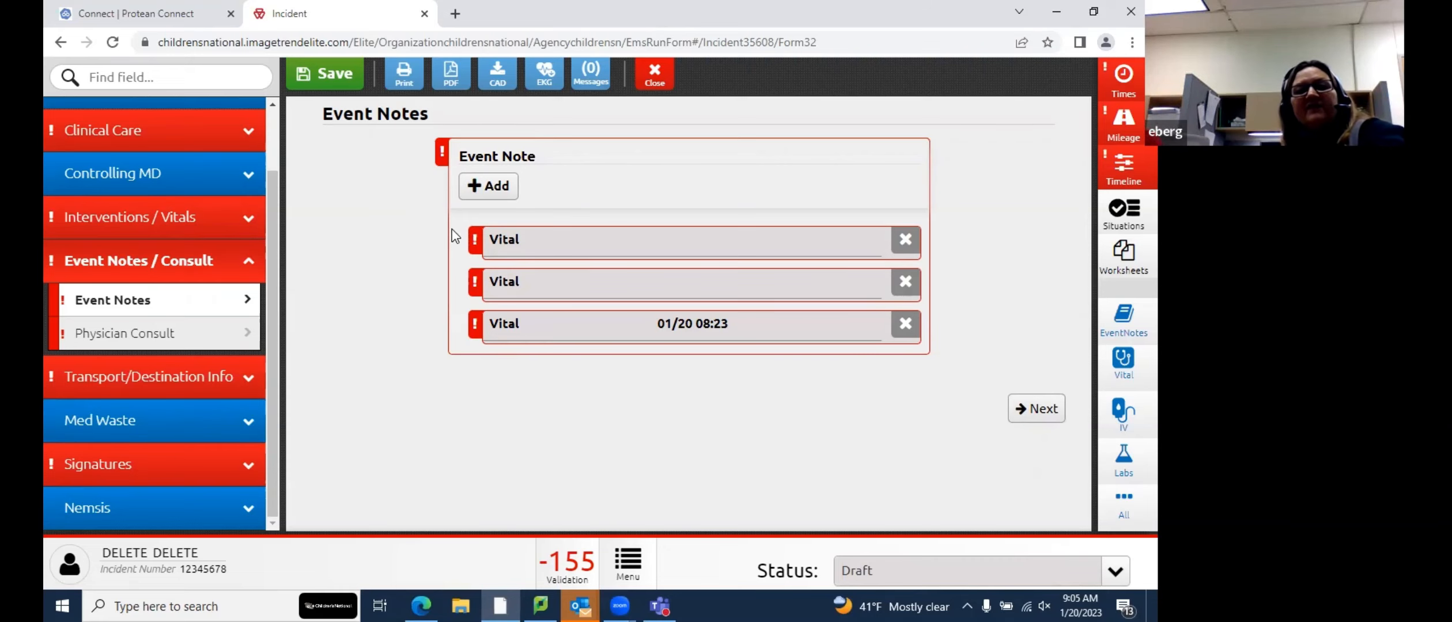
click(730, 240)
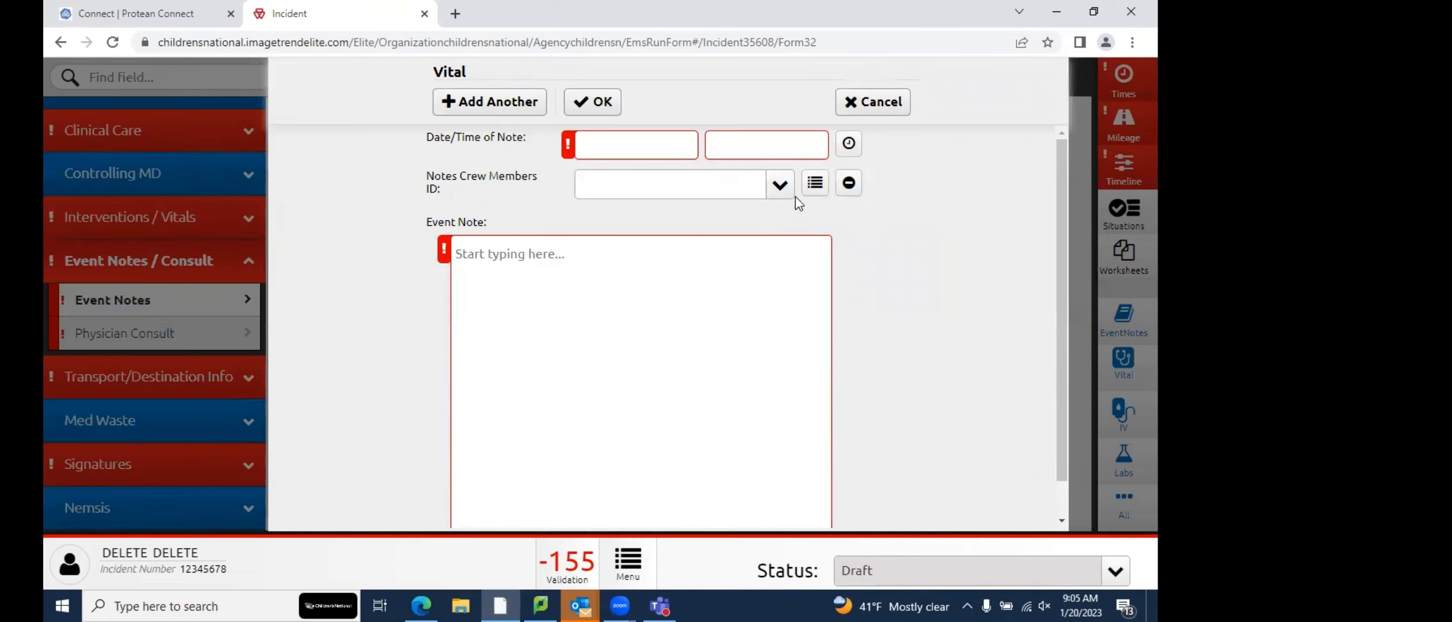
click(780, 185)
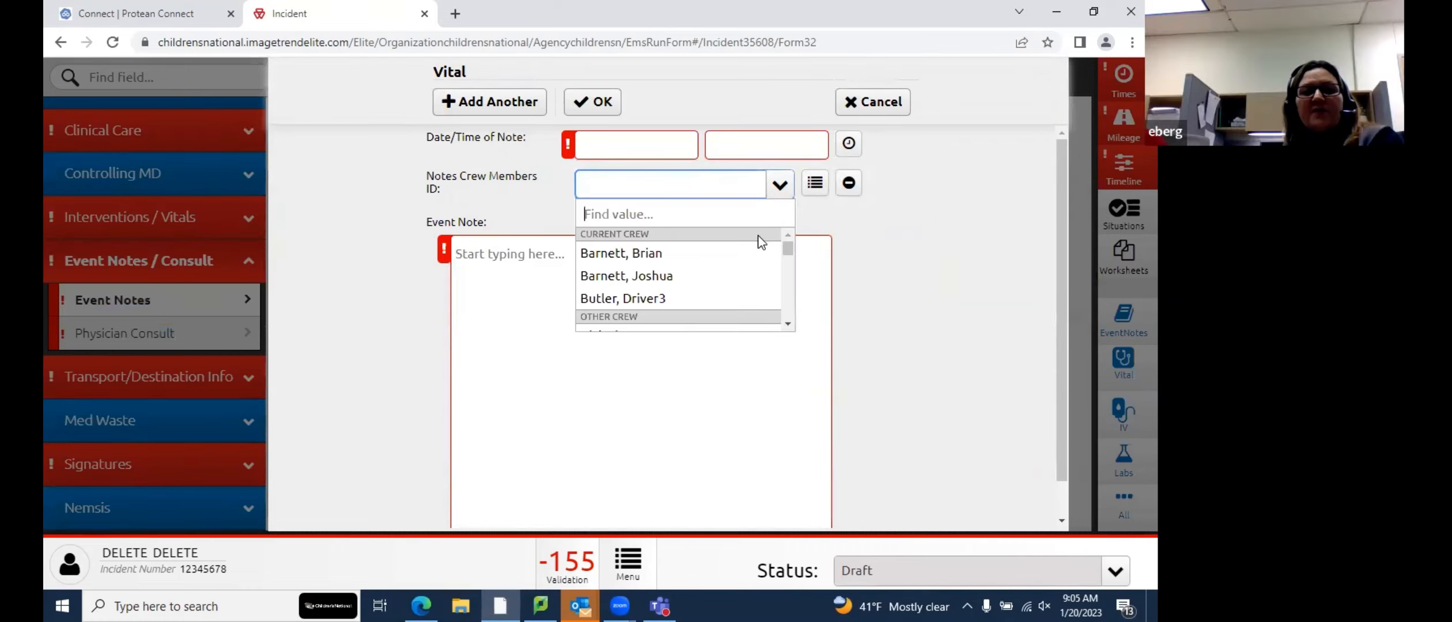
click(781, 185)
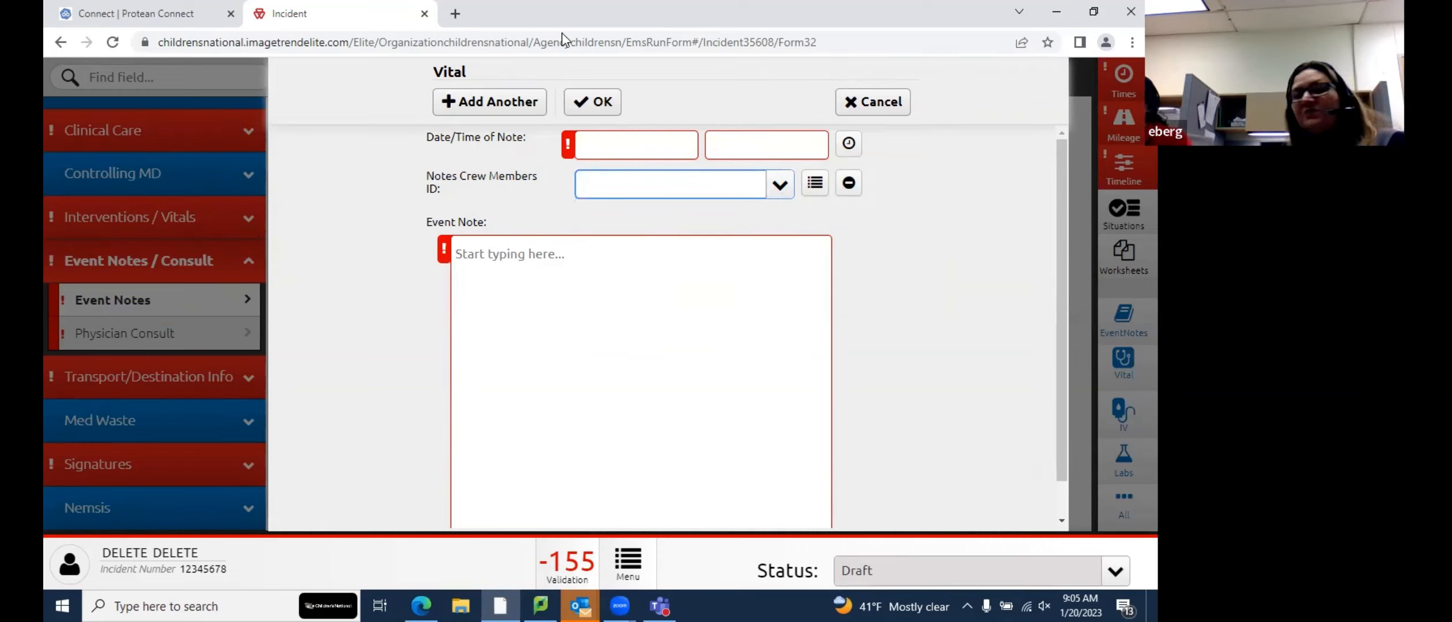
click(613, 114)
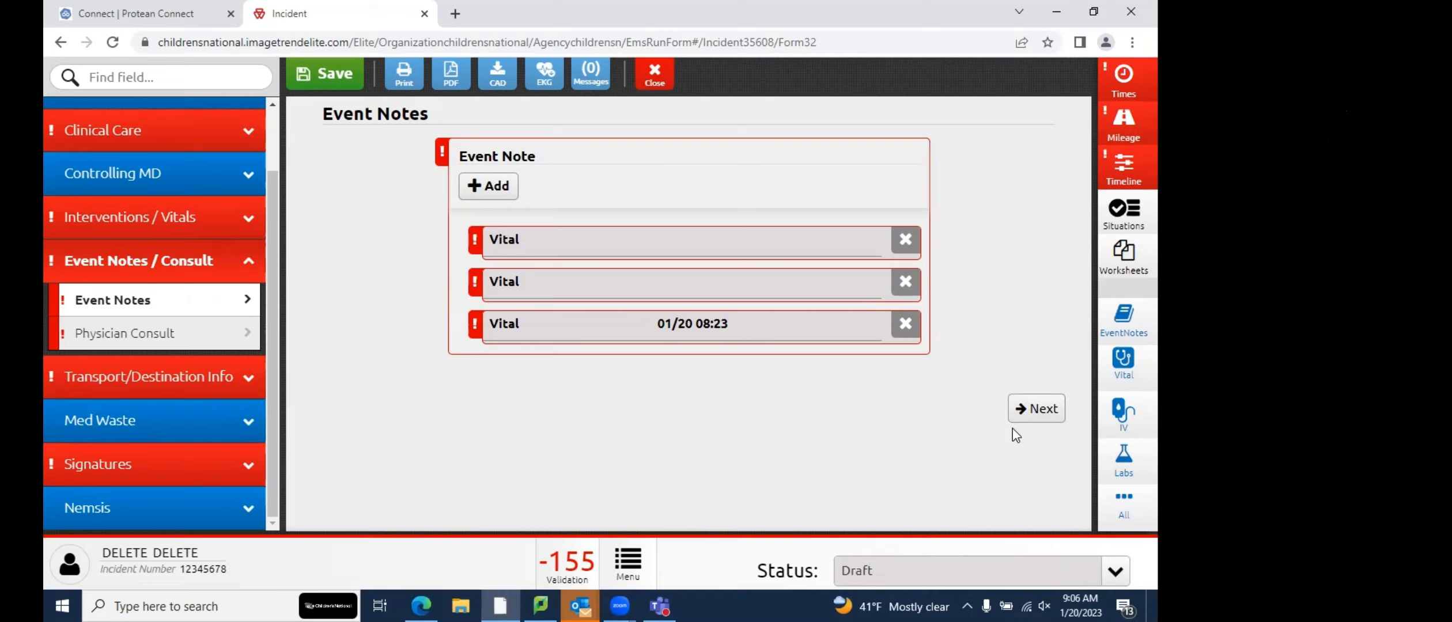
Review the Physician Consult page's date/time, crew member and consult narrative fields and continue to Transport Info
click(1037, 409)
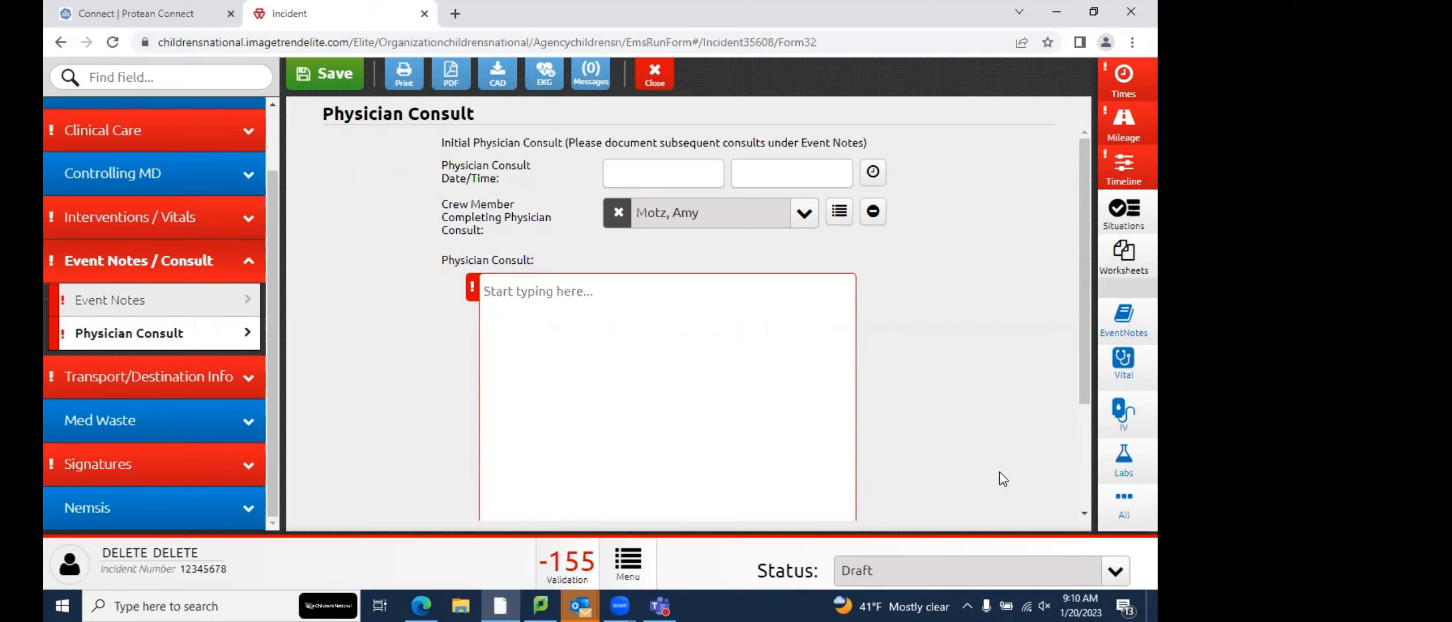
scroll(995, 472, down, 3)
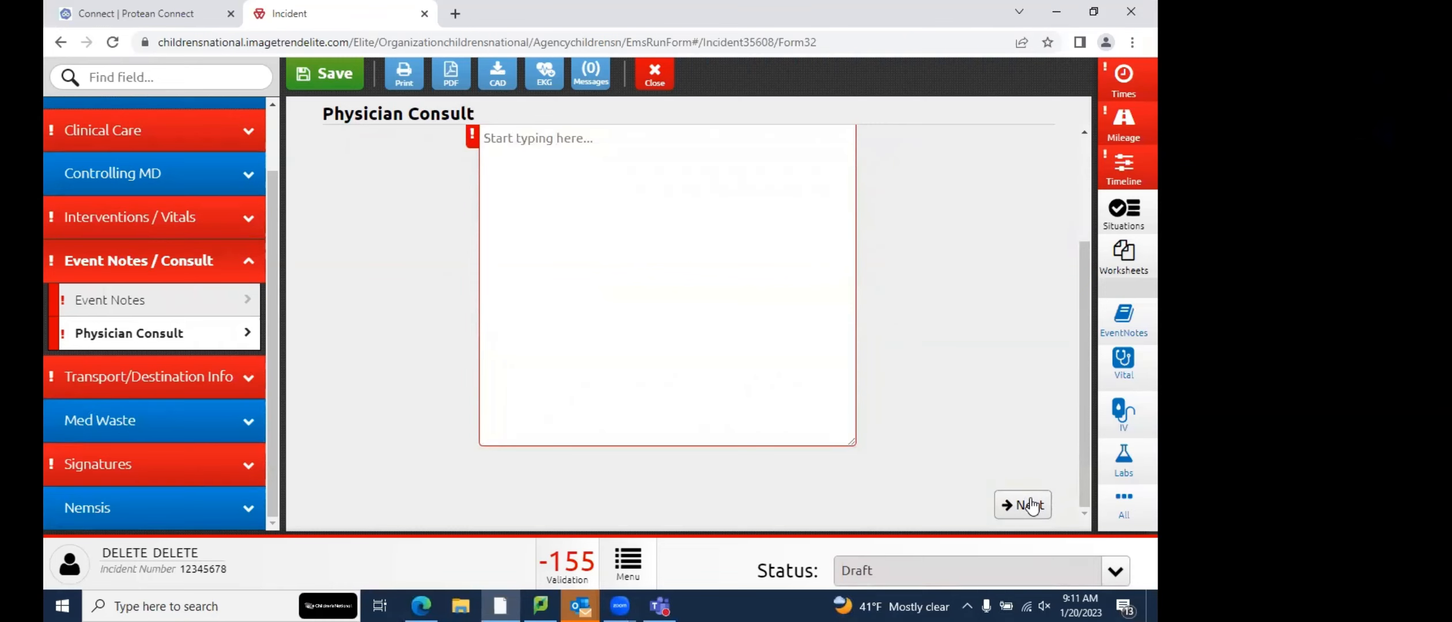
click(1031, 506)
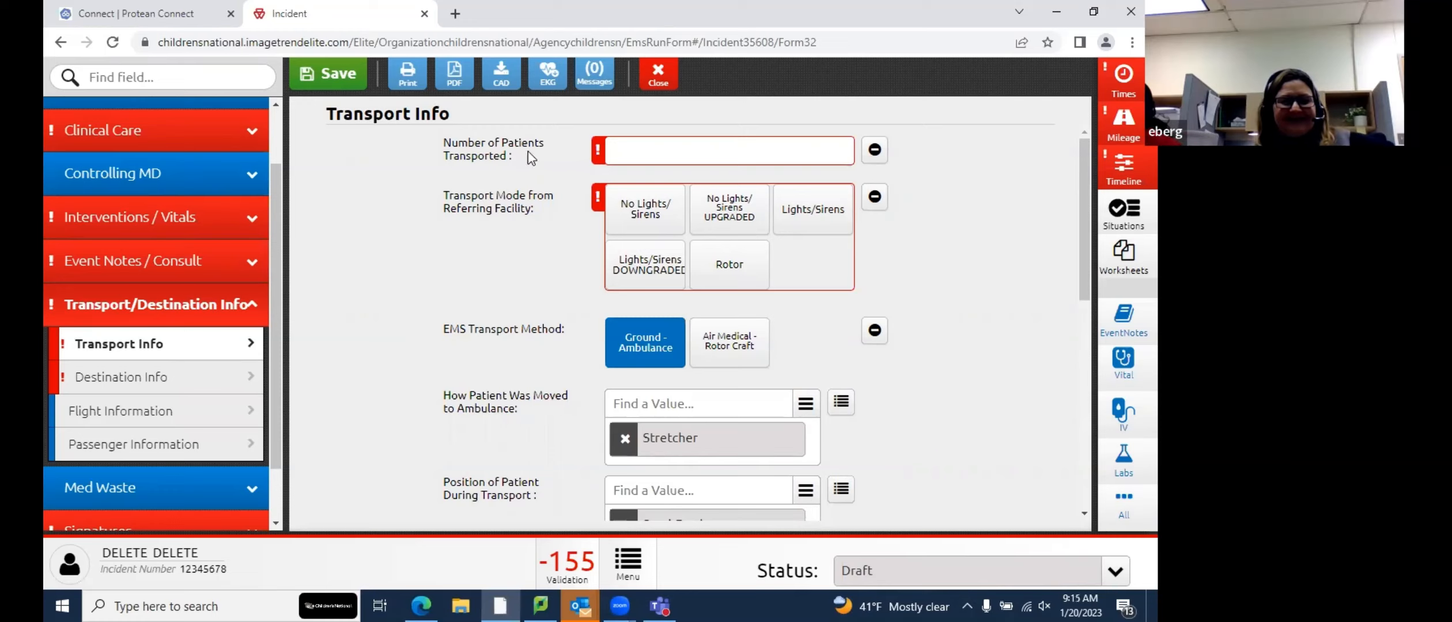
Set the number of patients transported to 1 and the transport mode from the referring facility to No Lights/Sirens
click(668, 142)
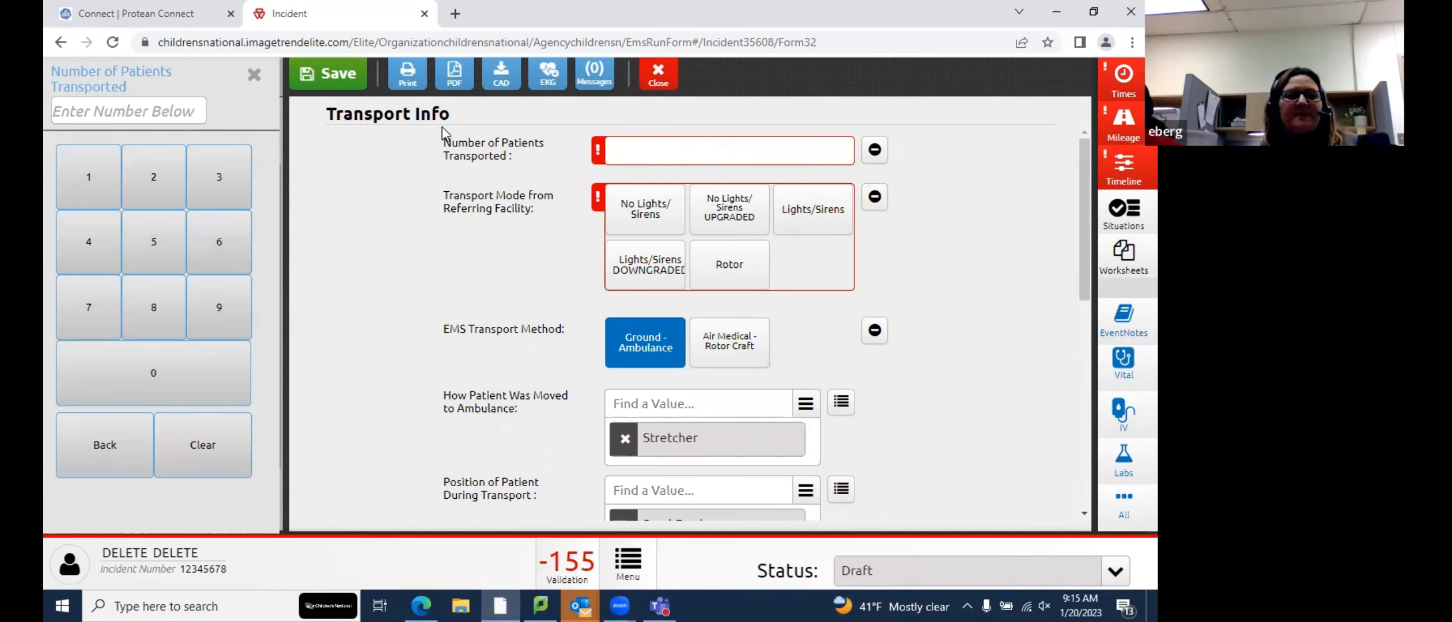
click(64, 189)
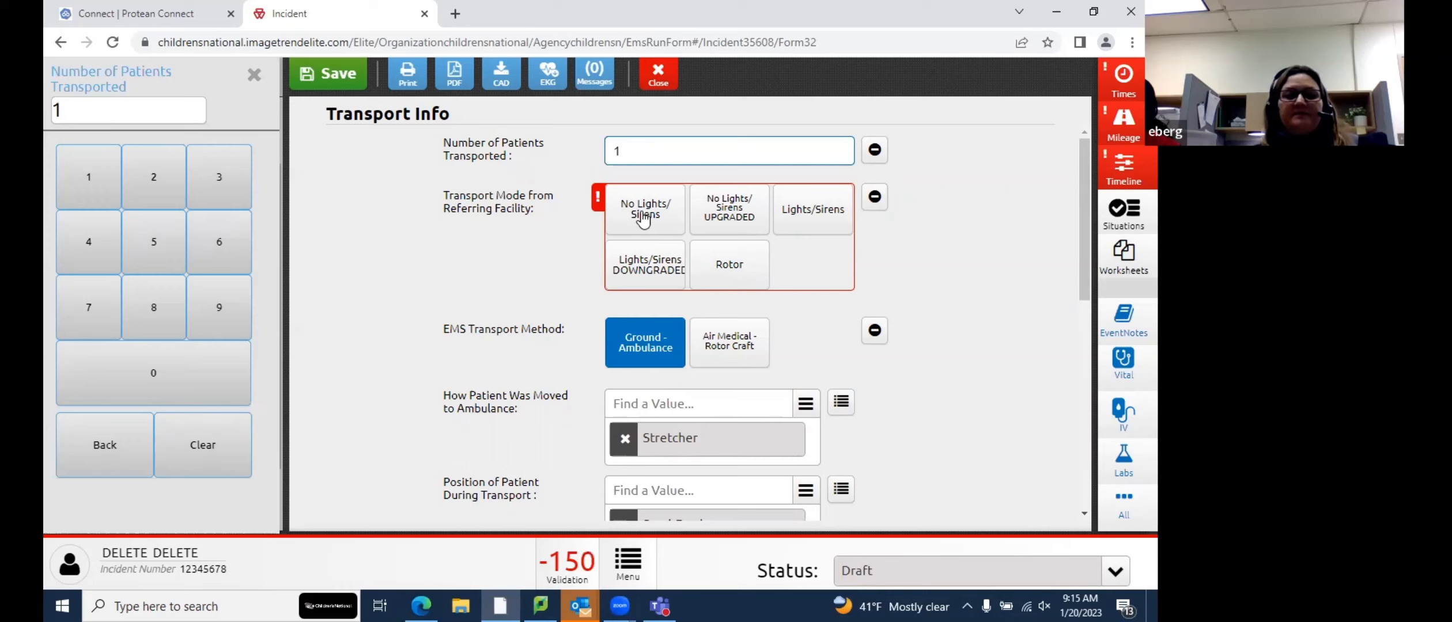
click(644, 218)
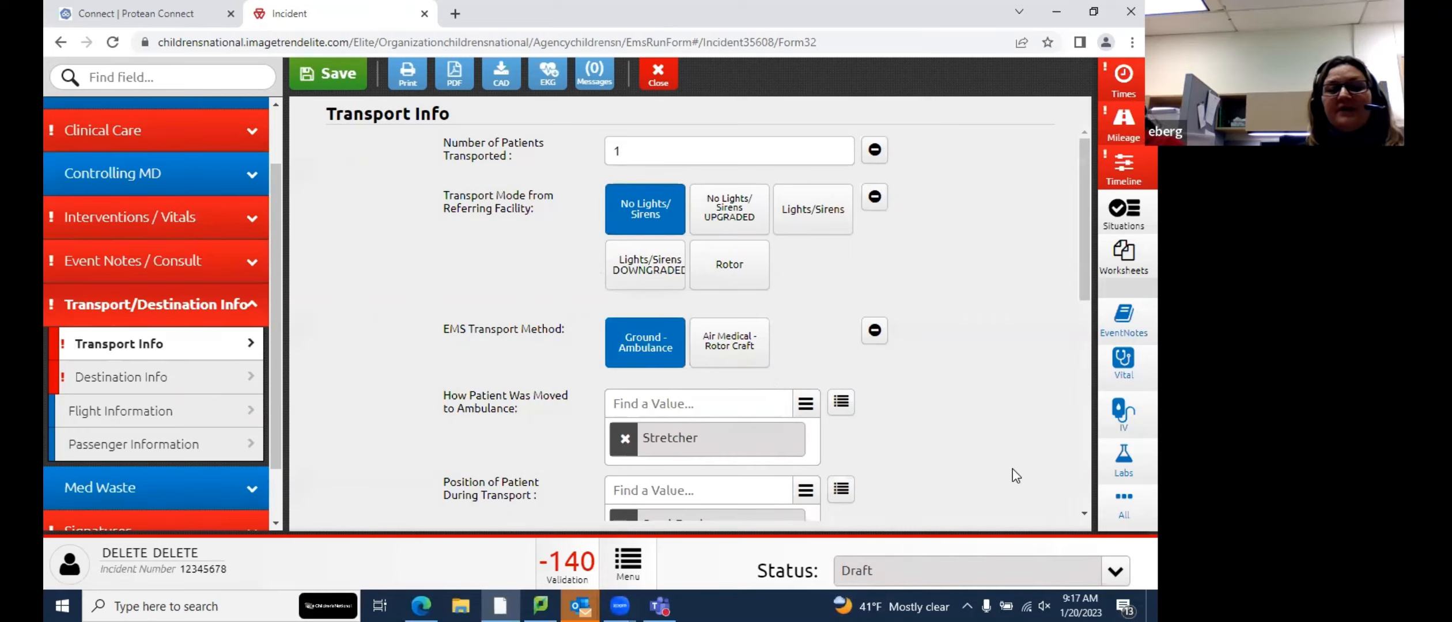
scroll(1017, 477, down, 1)
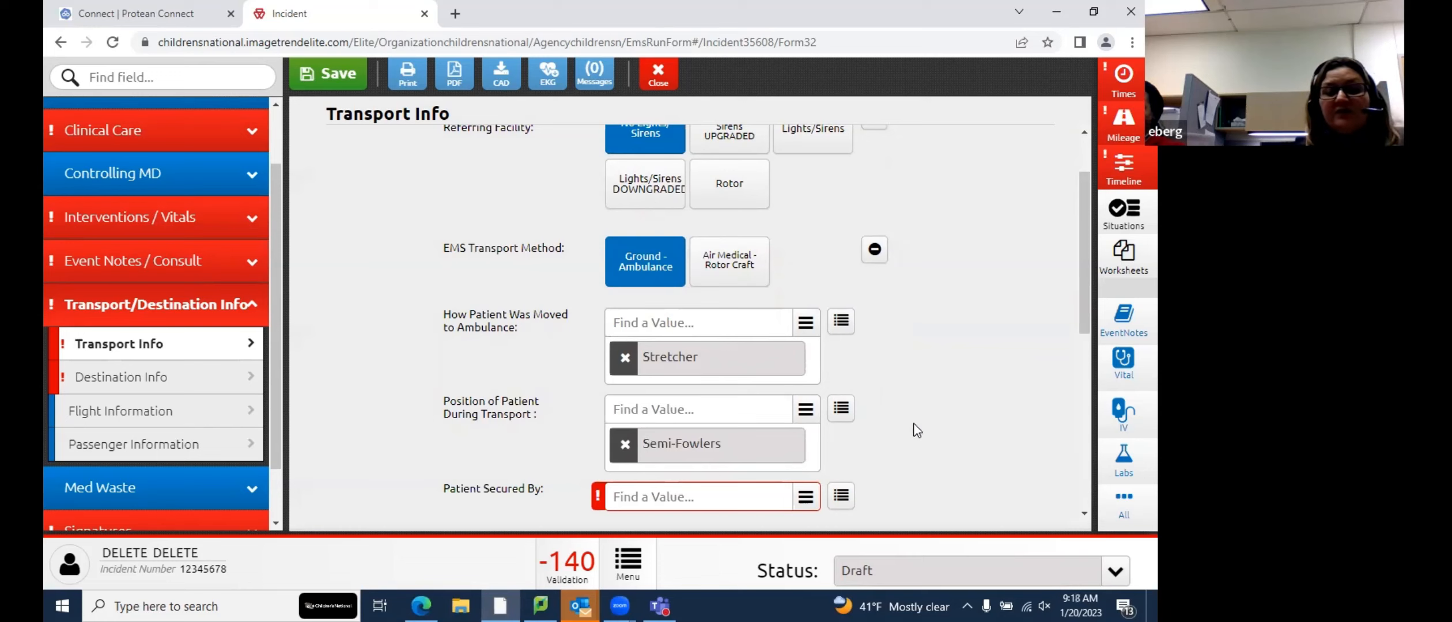
Review the available choices for the position of the patient during transport, leaving the selection as it is
scroll(919, 429, down, 3)
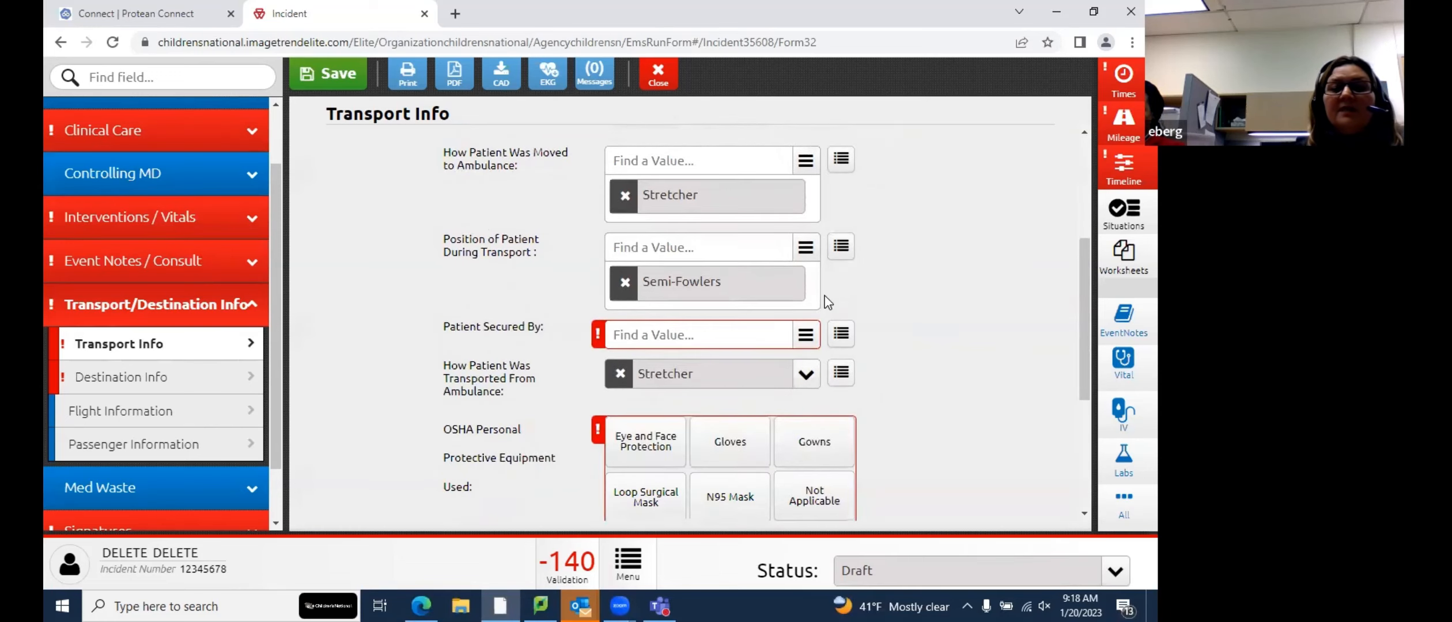
click(805, 259)
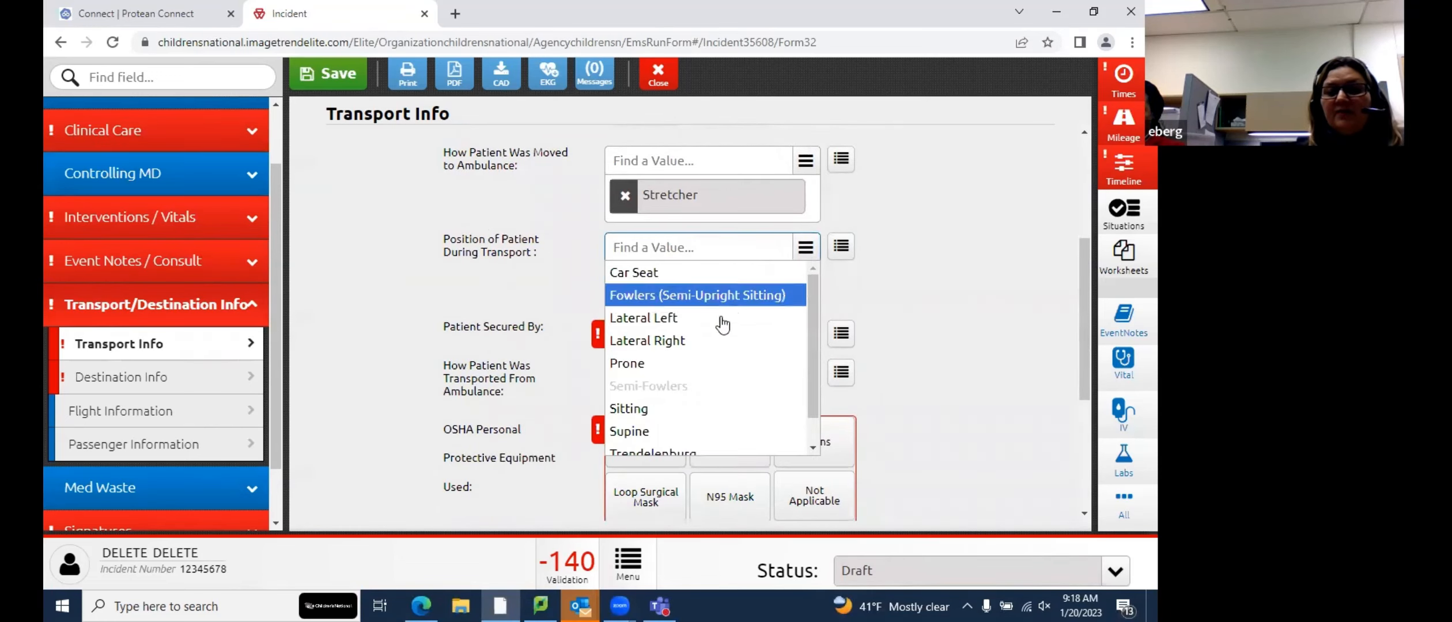
click(951, 416)
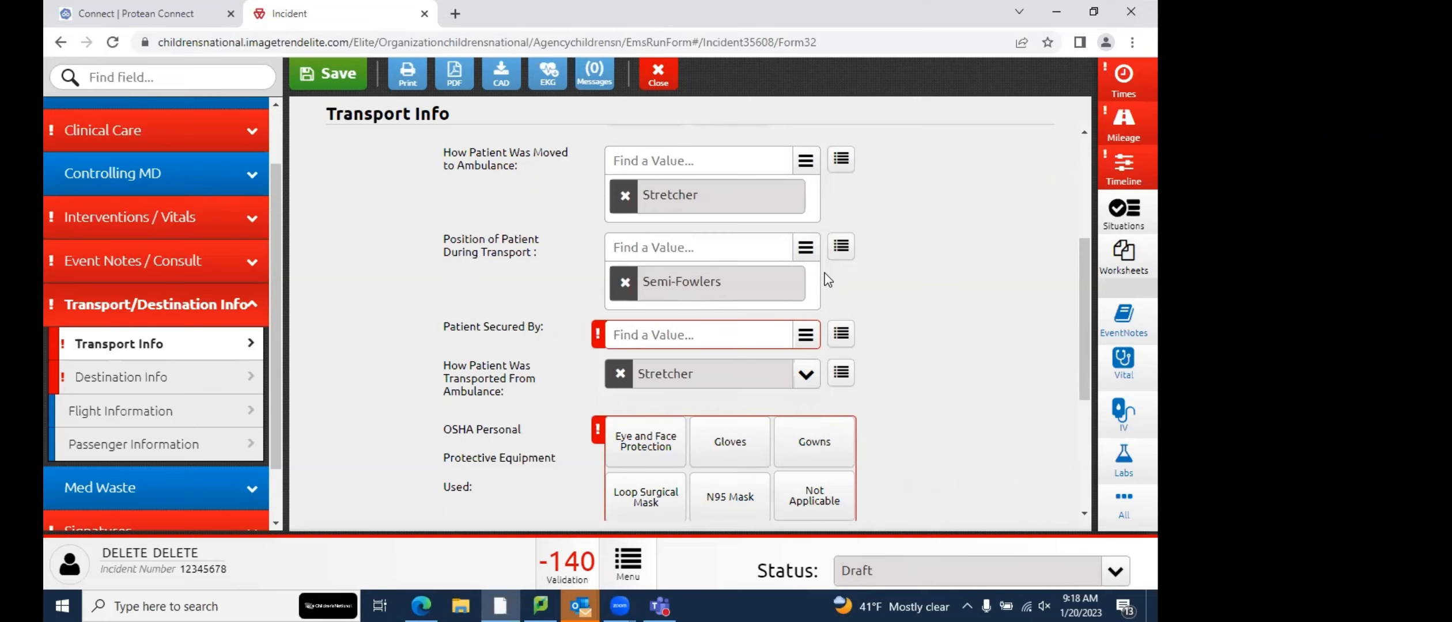
Try adding Other to the patient's positions during transport, inspect the added entry, and remove it again
click(805, 248)
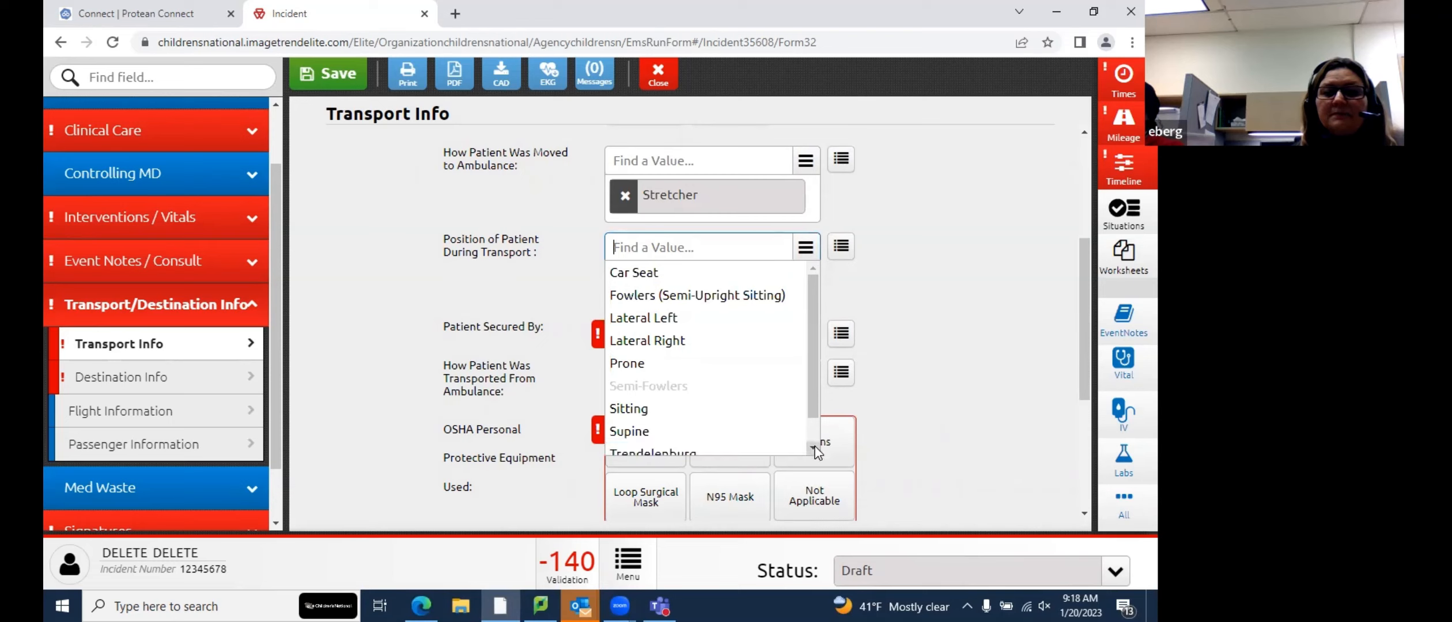
scroll(816, 452, down, 1)
click(778, 444)
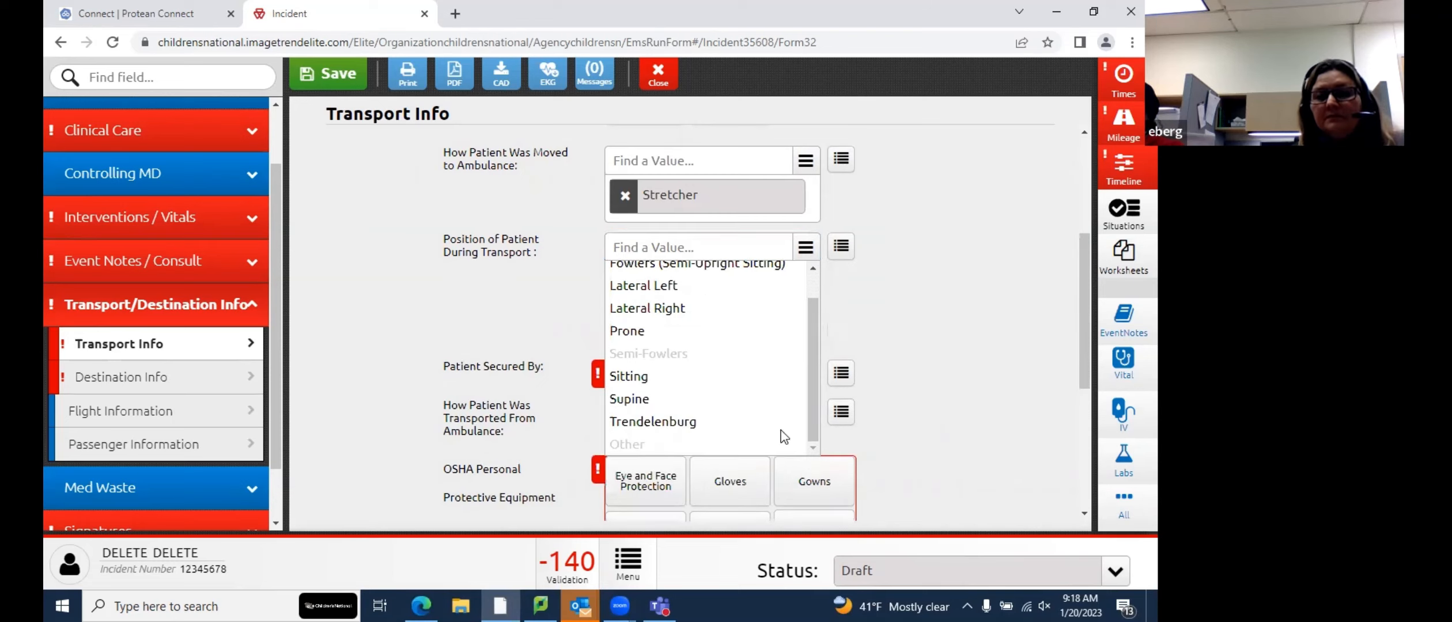
click(600, 385)
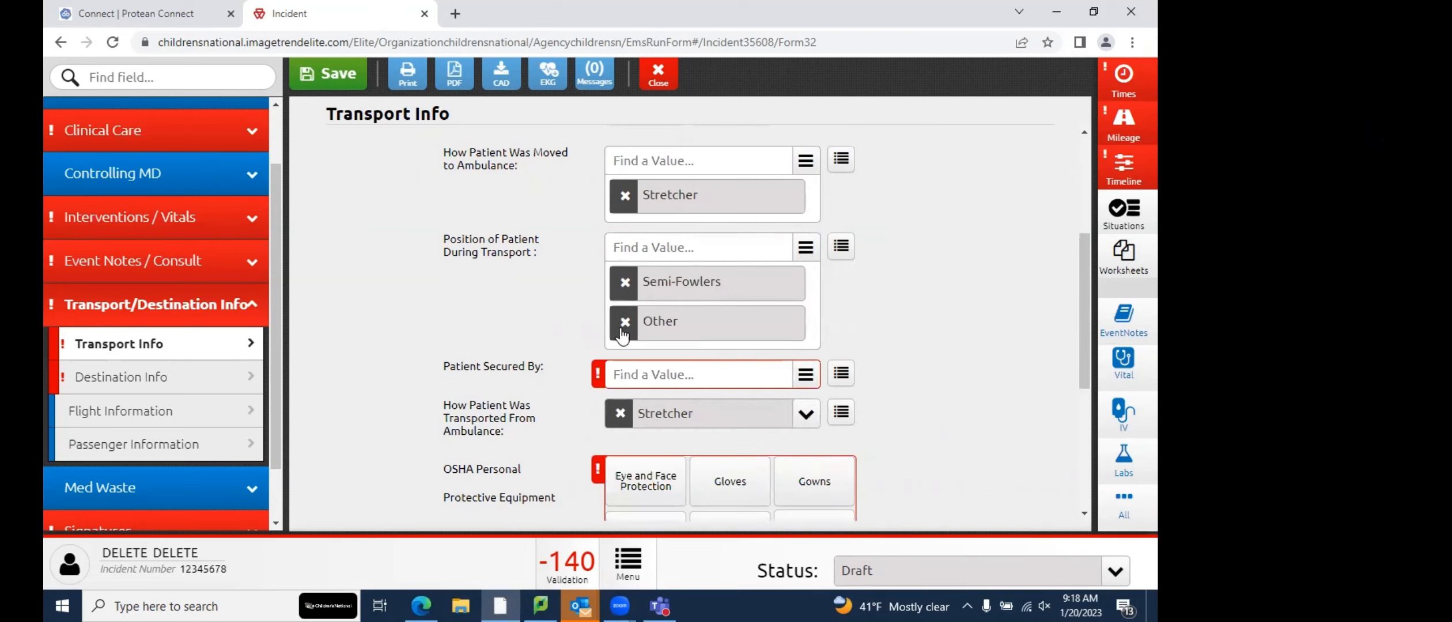
right_click(735, 334)
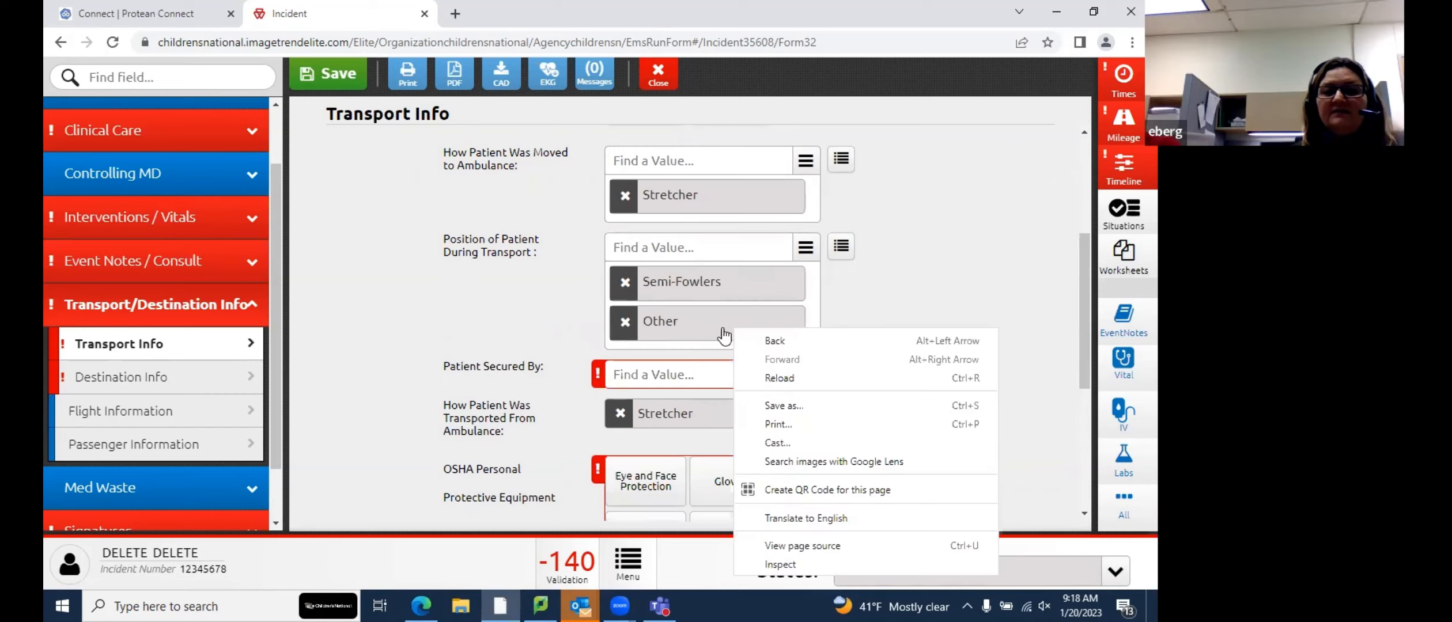
click(644, 320)
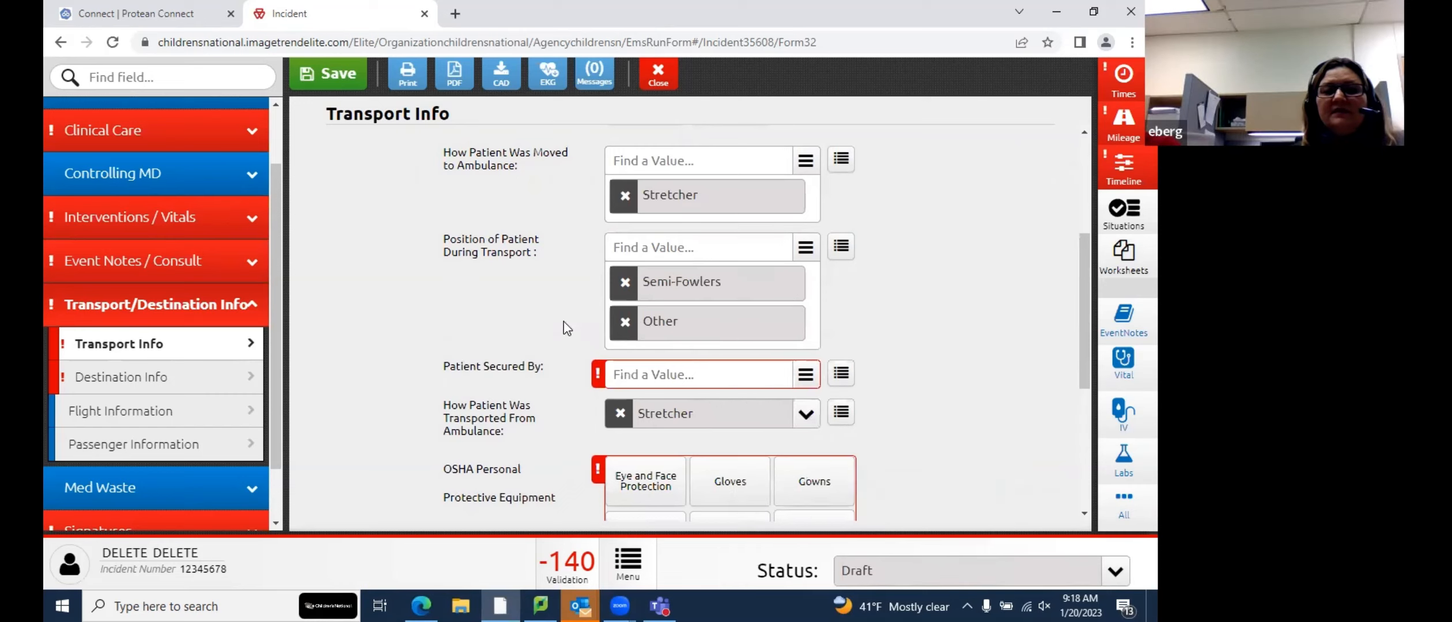
click(625, 323)
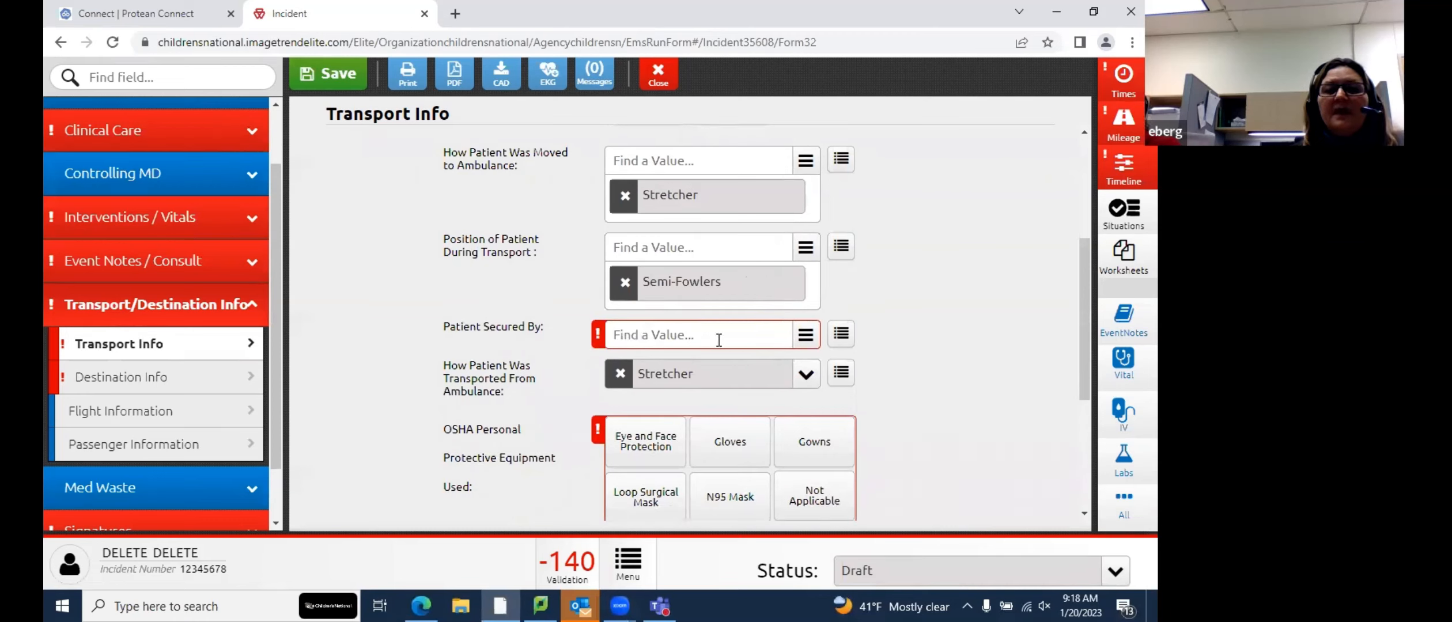
Review the choices for how the patient was secured and select Seatbelts/Shoulder Straps
click(805, 338)
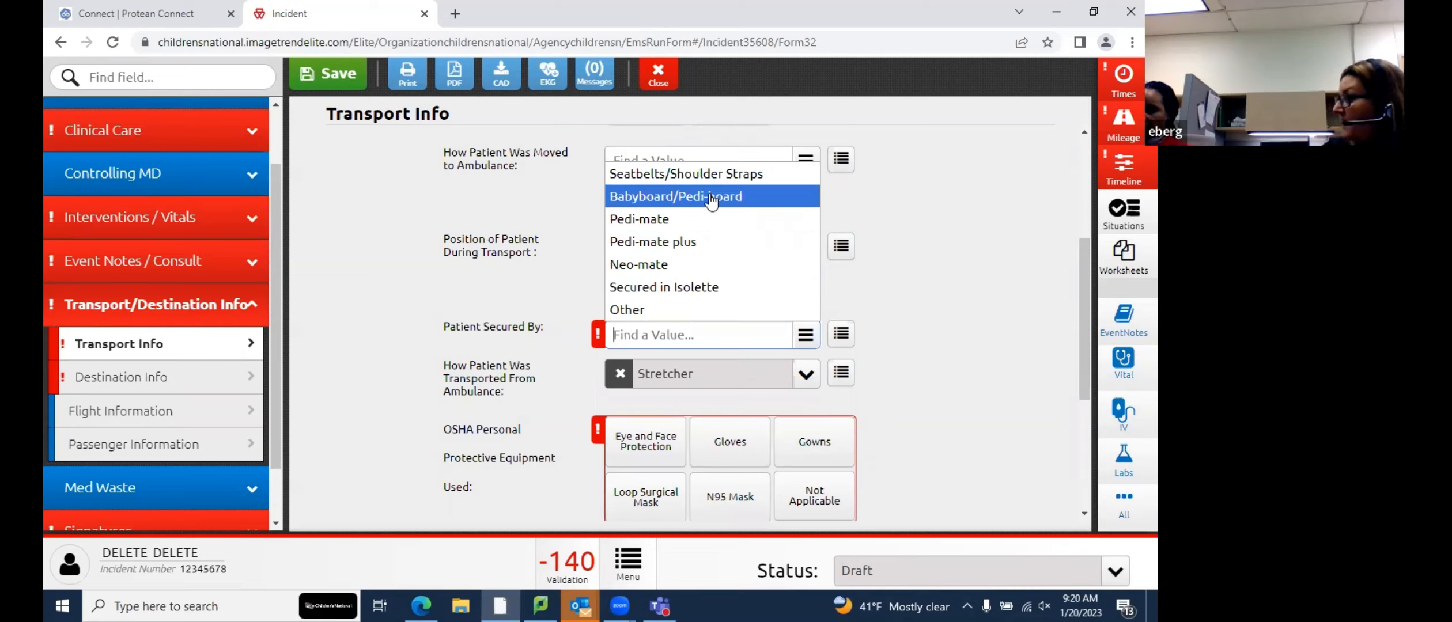
click(945, 429)
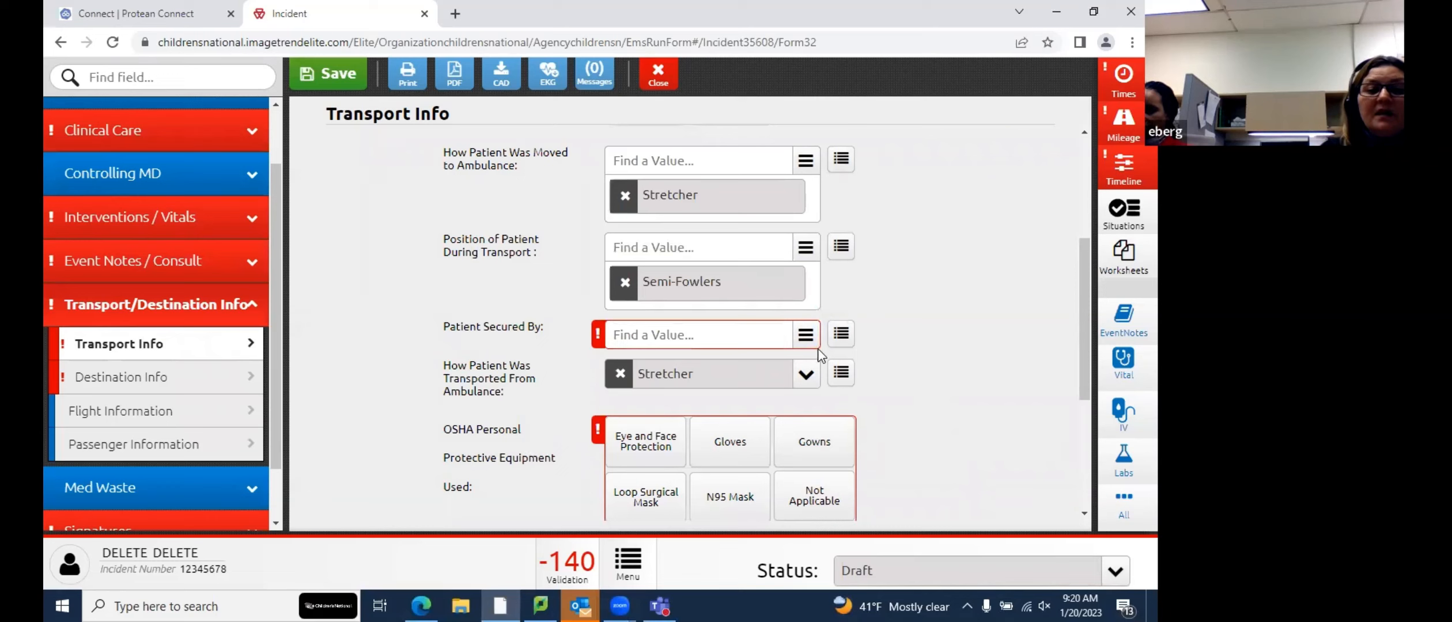
click(807, 337)
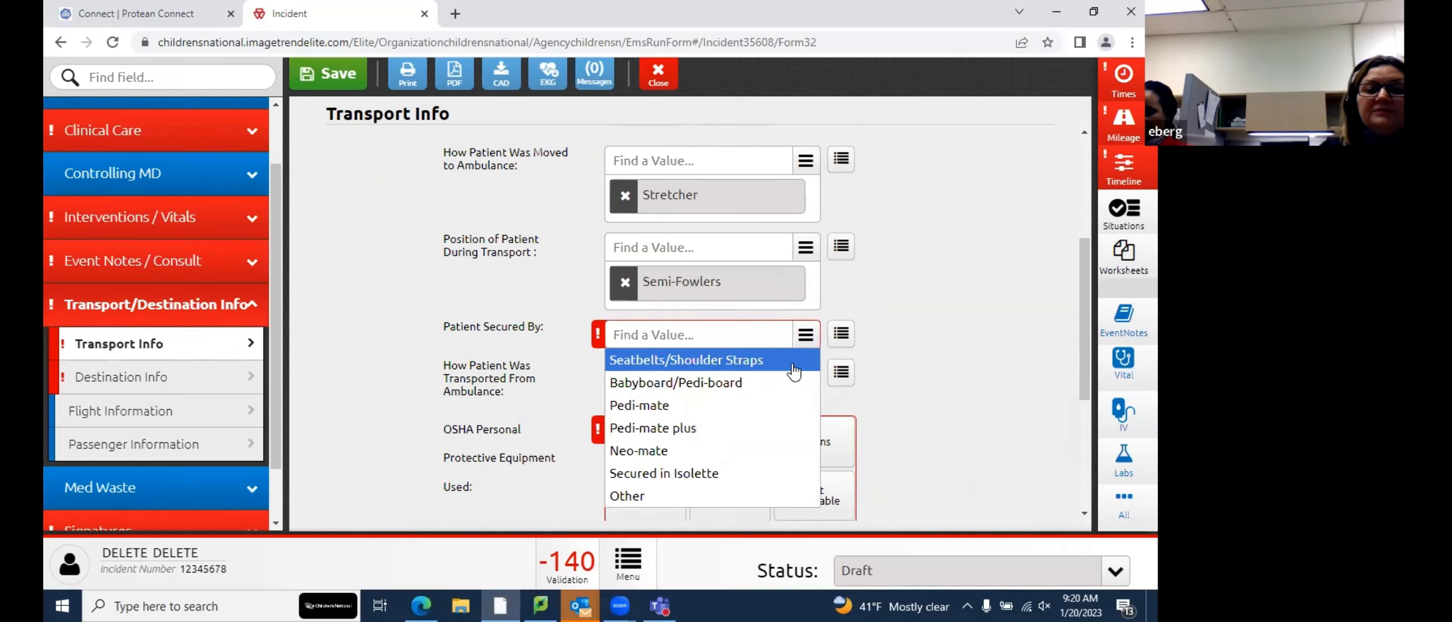
click(793, 362)
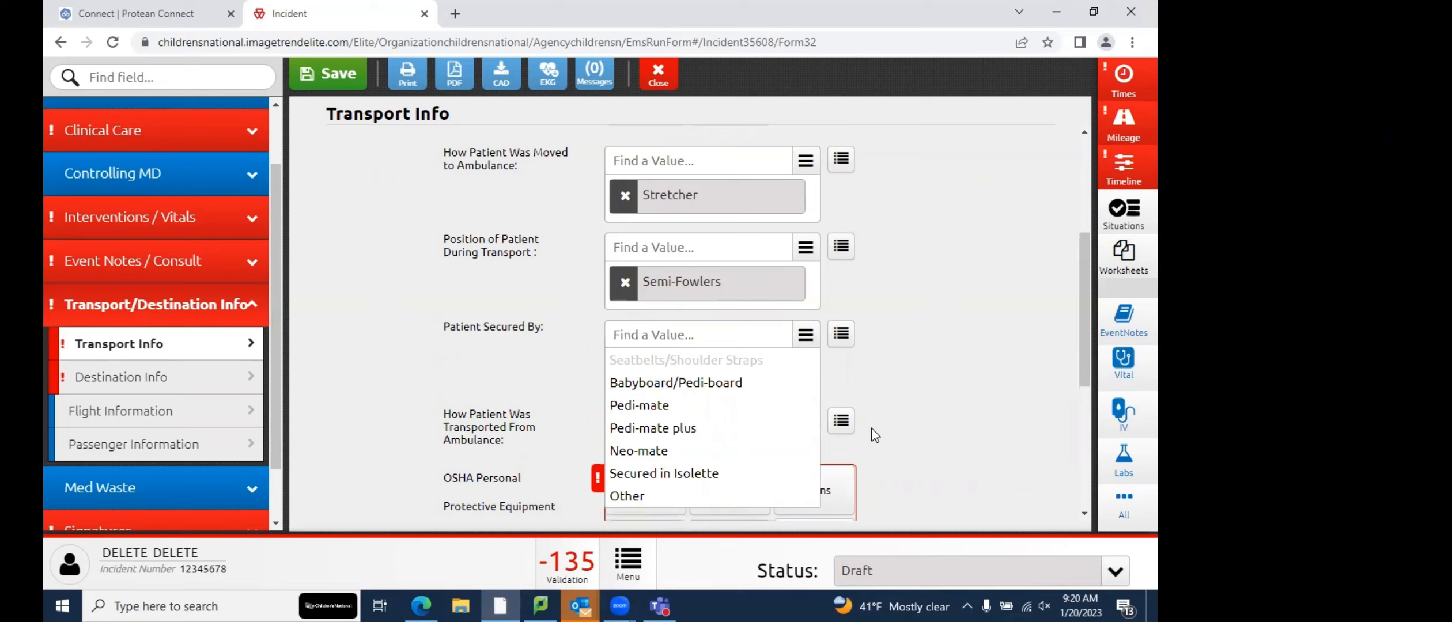
click(925, 481)
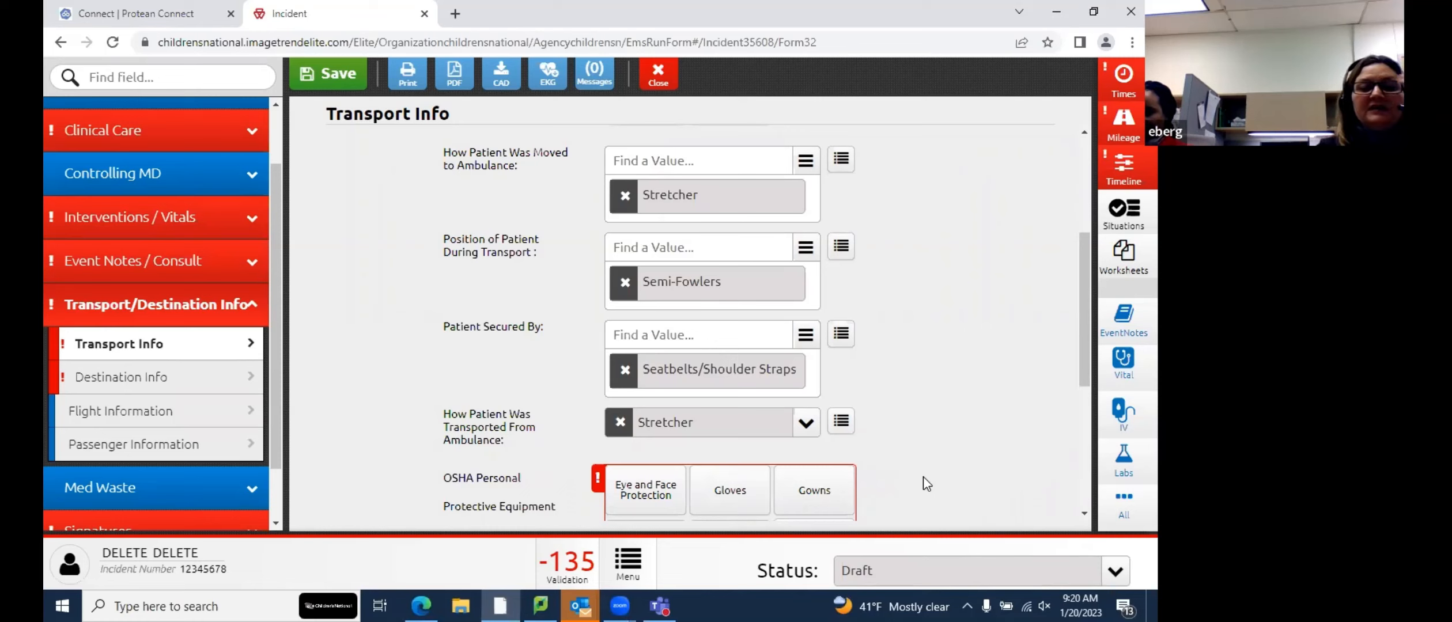
Record Loop Surgical Mask as the OSHA protective equipment used and No for the patient wearing a mask throughout the transport
scroll(962, 464, down, 3)
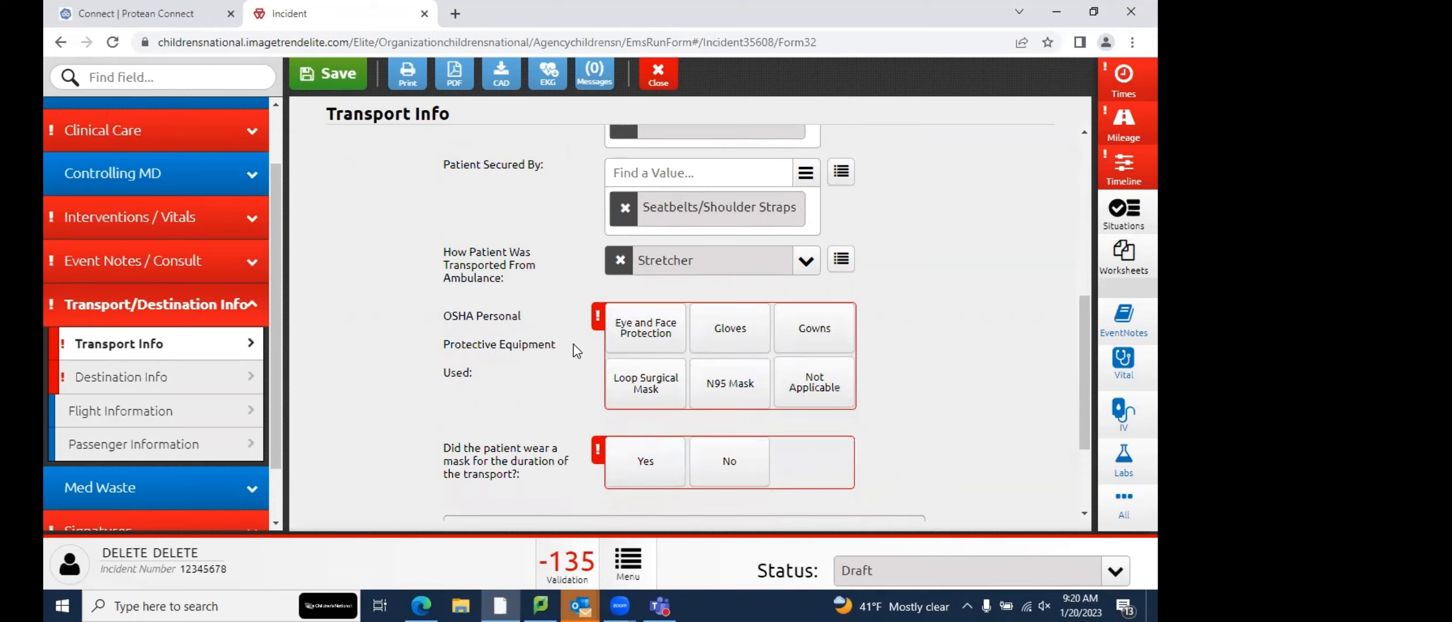
click(623, 399)
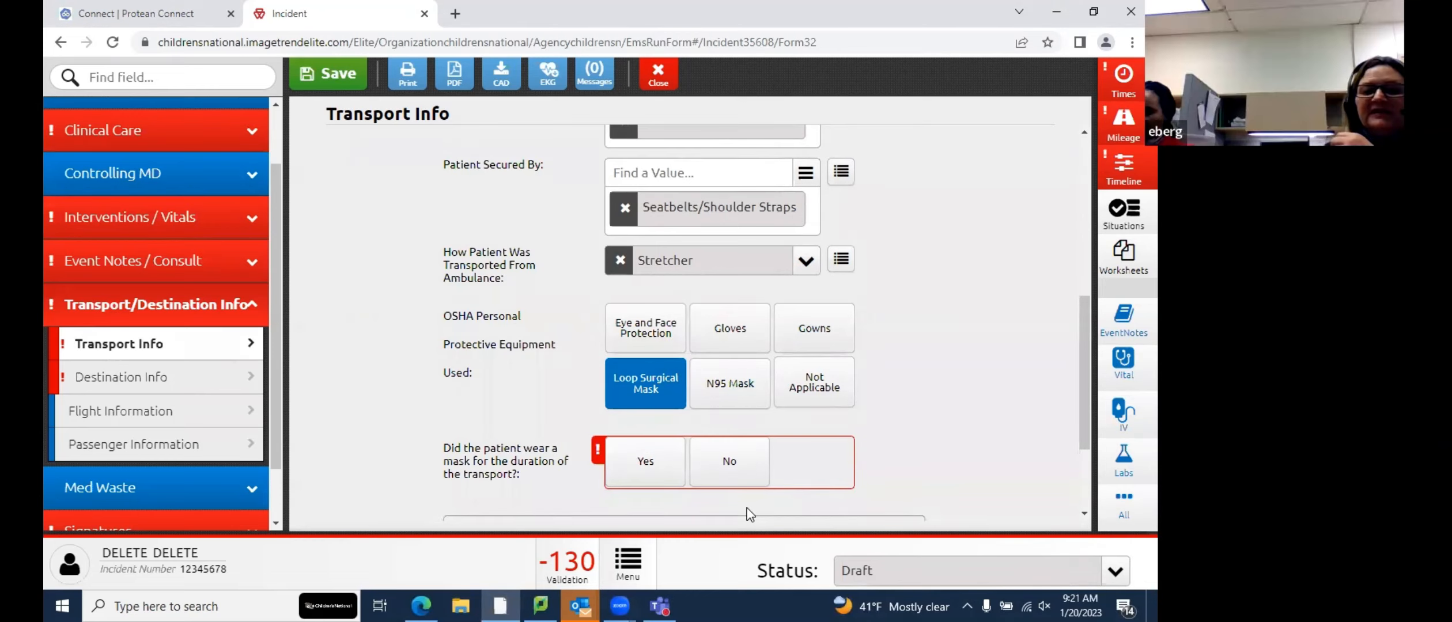
click(746, 469)
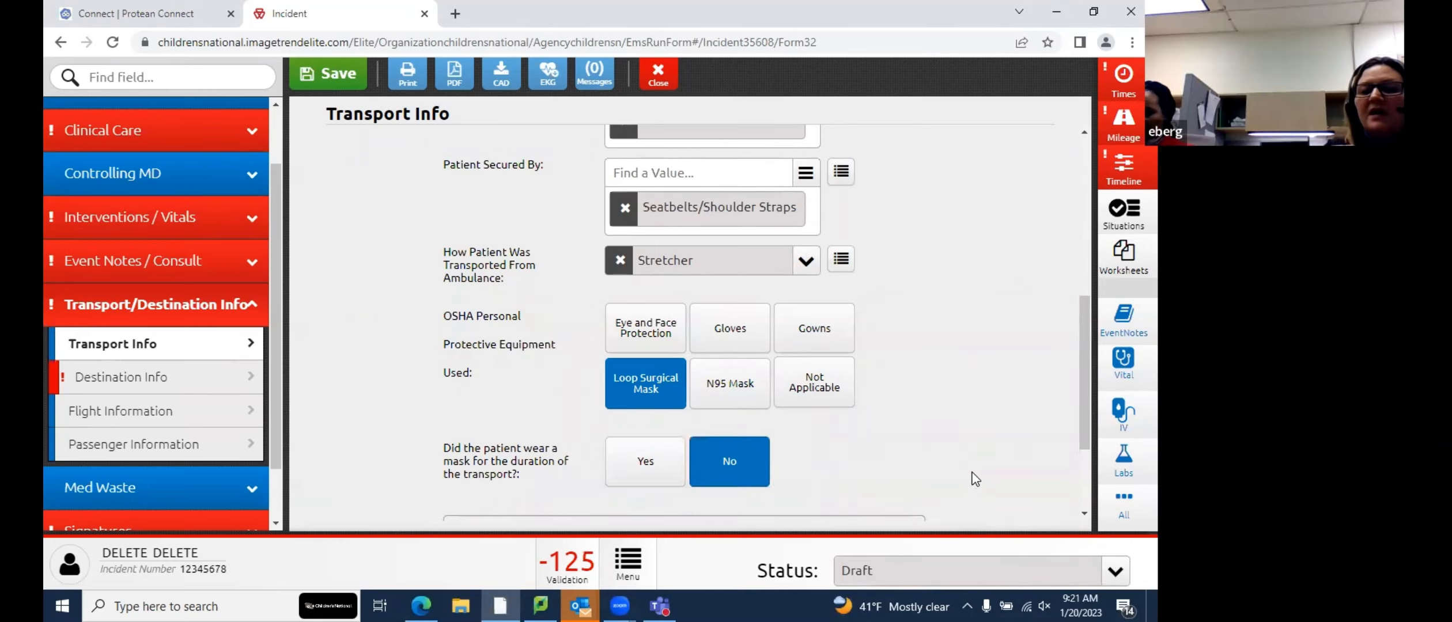
Add a Passenger Safety Brief entry marked Given, accept it, and continue to Destination Info
scroll(971, 482, down, 3)
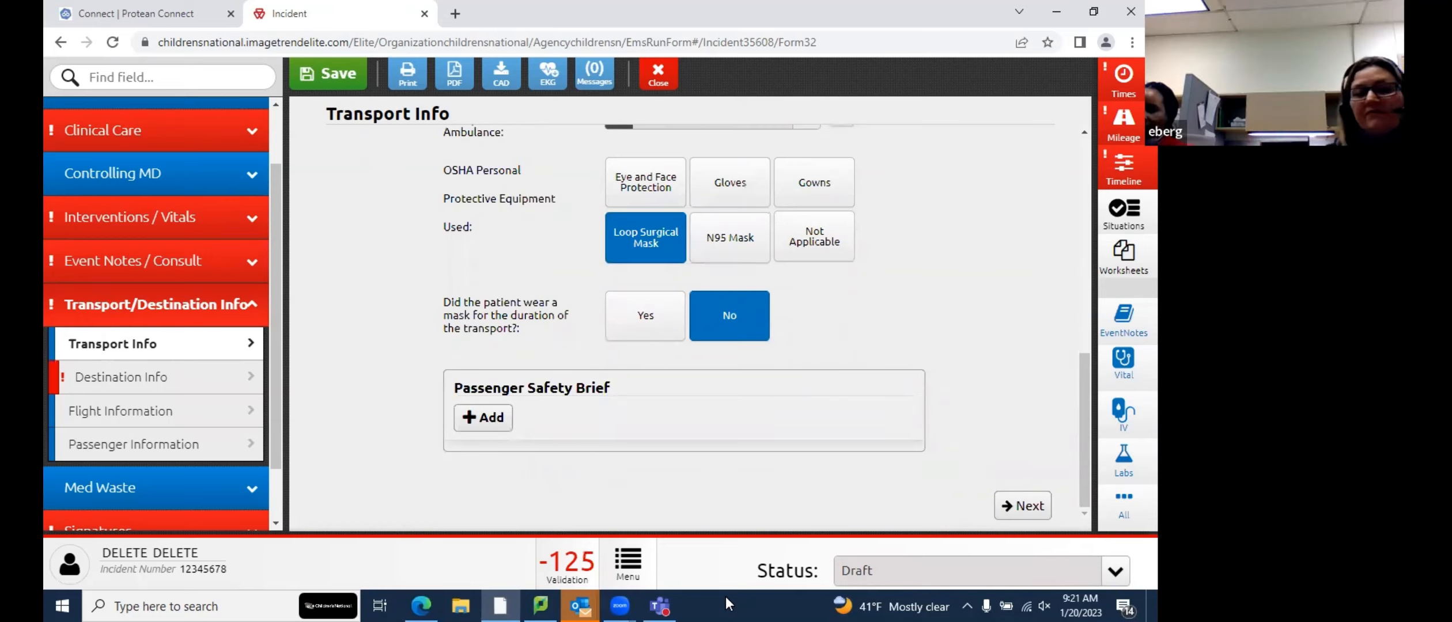
click(472, 423)
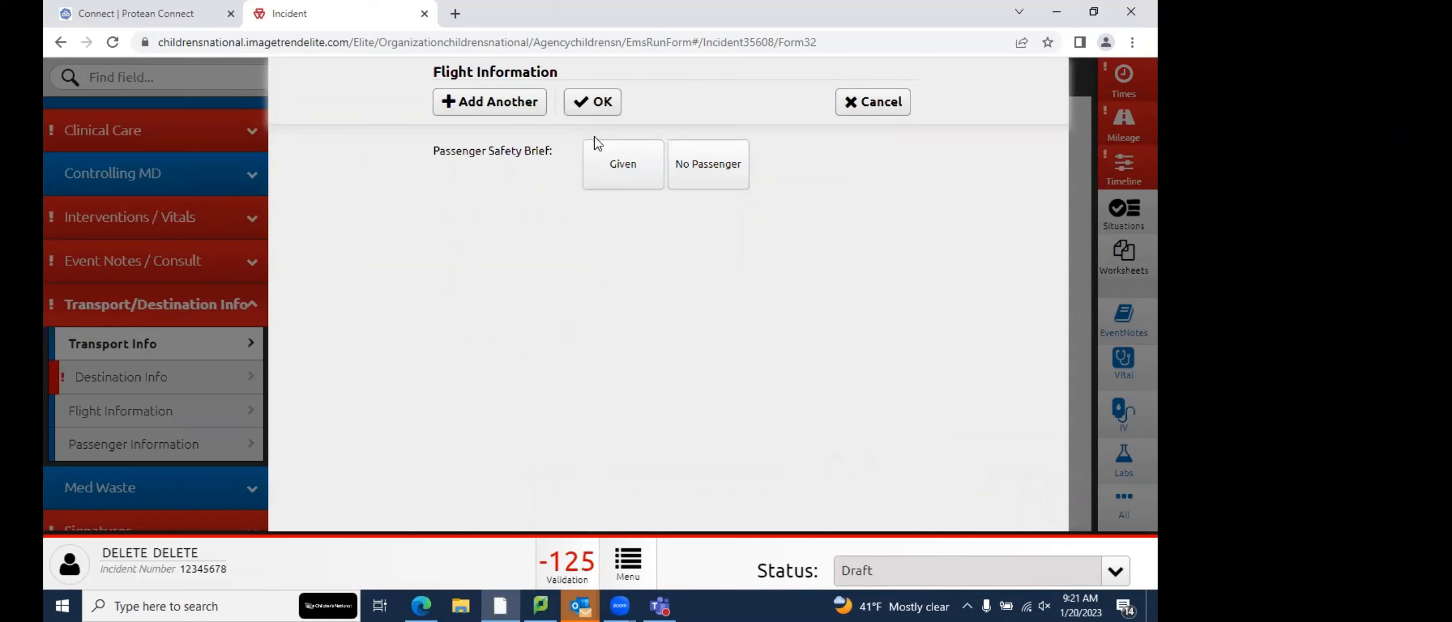
click(602, 156)
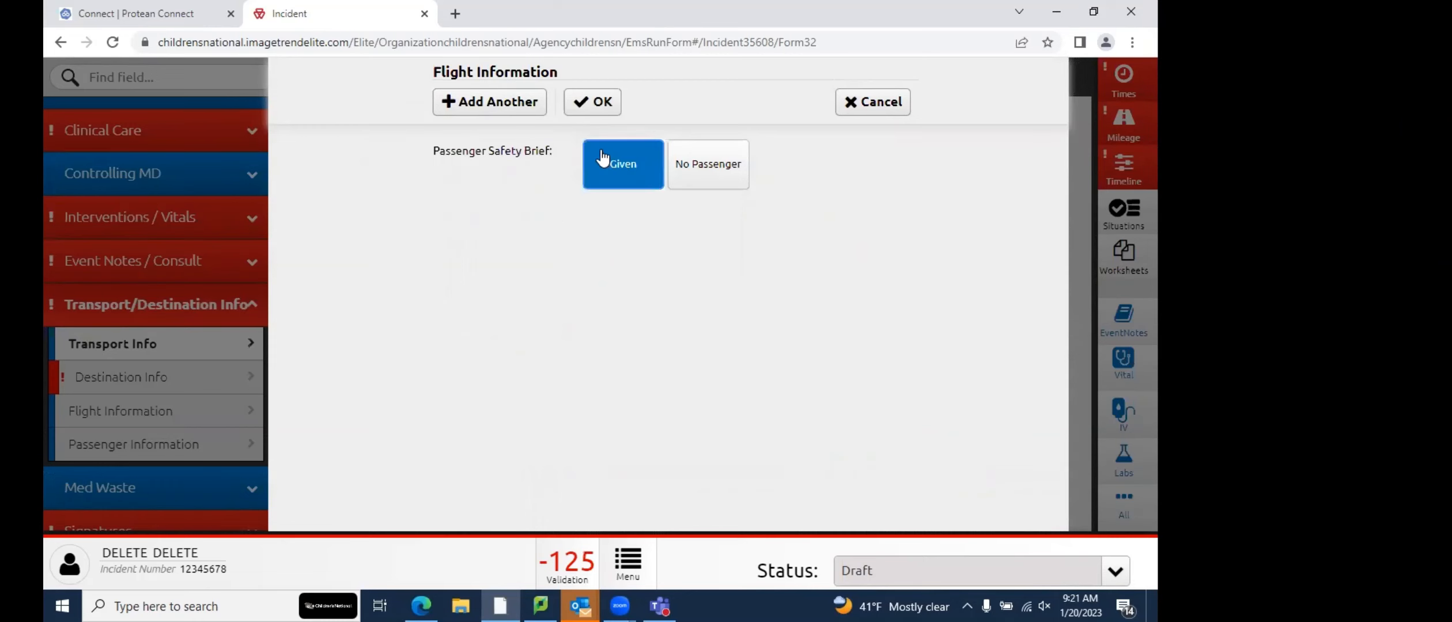
click(588, 99)
scroll(985, 431, down, 2)
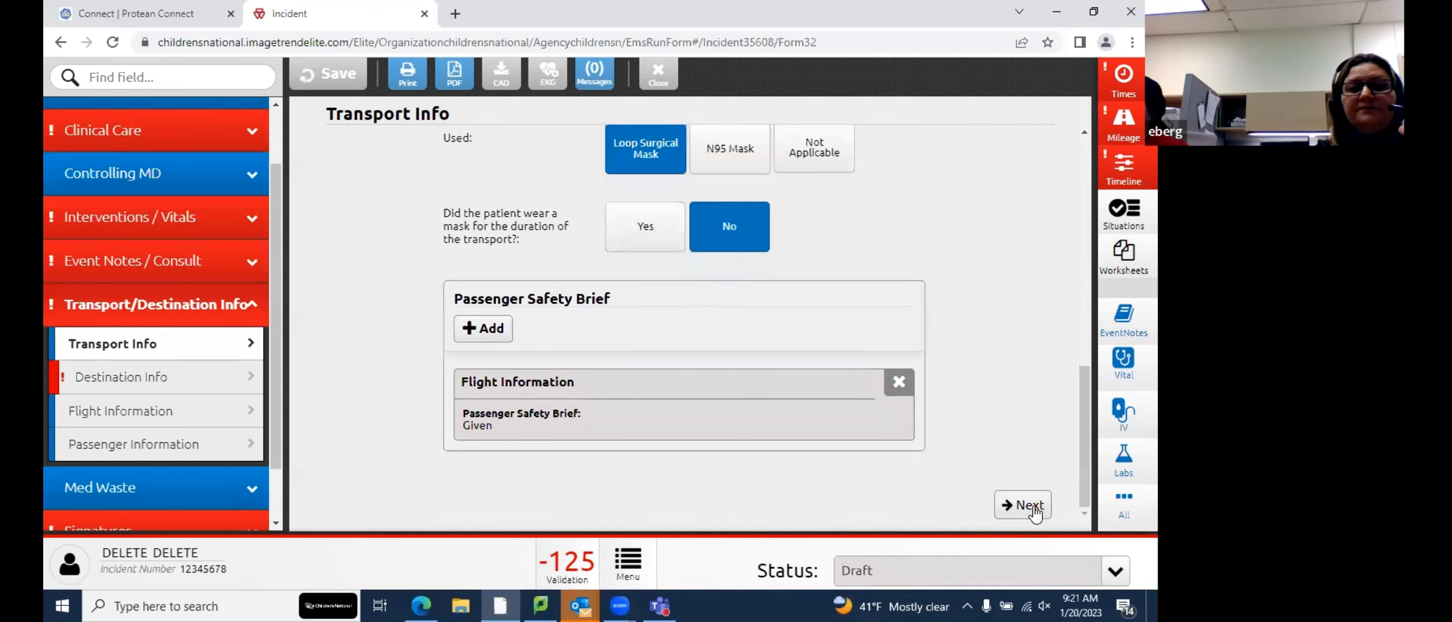
click(1029, 506)
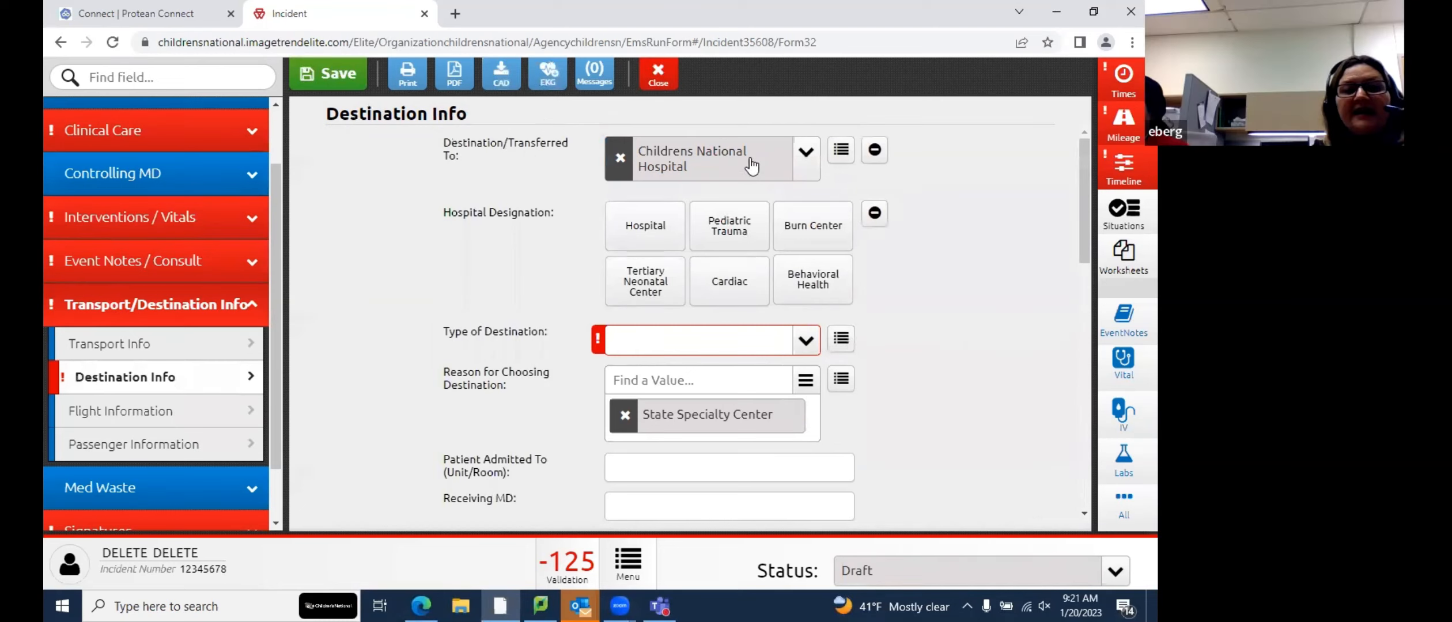
Set the hospital designation to Hospital and the type of destination to Hospital - Non-ER Dept
click(659, 230)
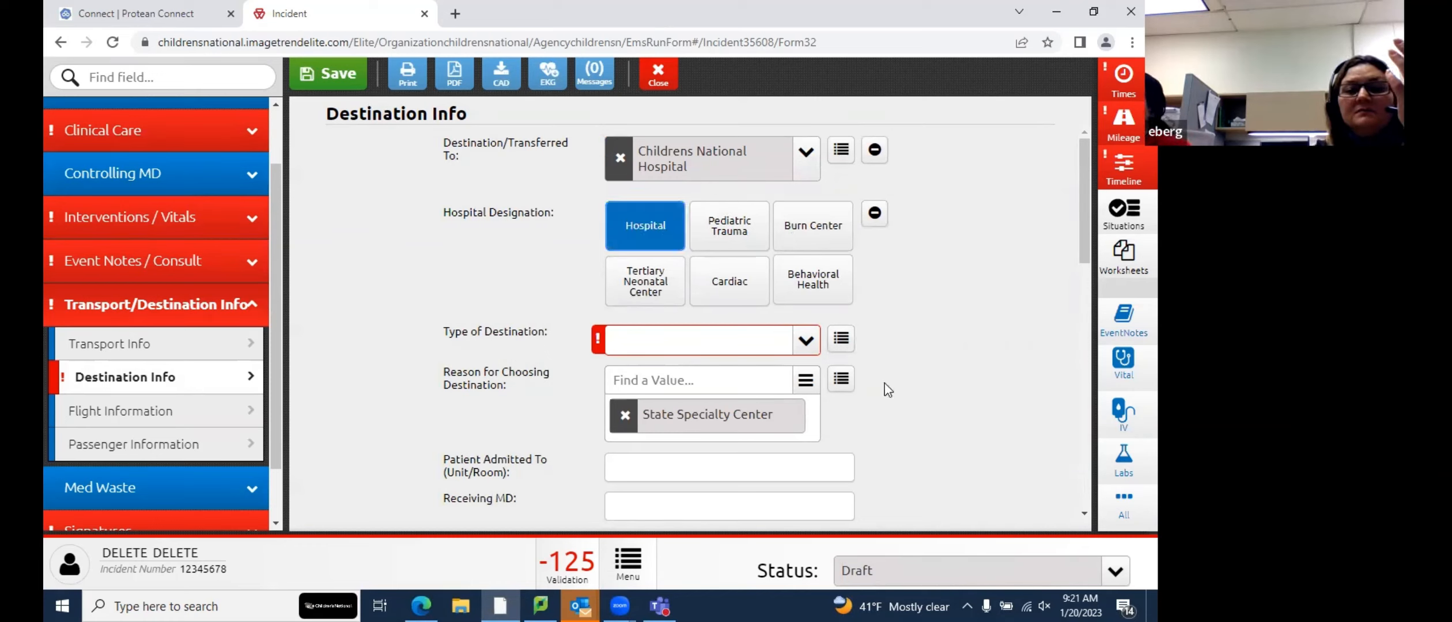
click(805, 342)
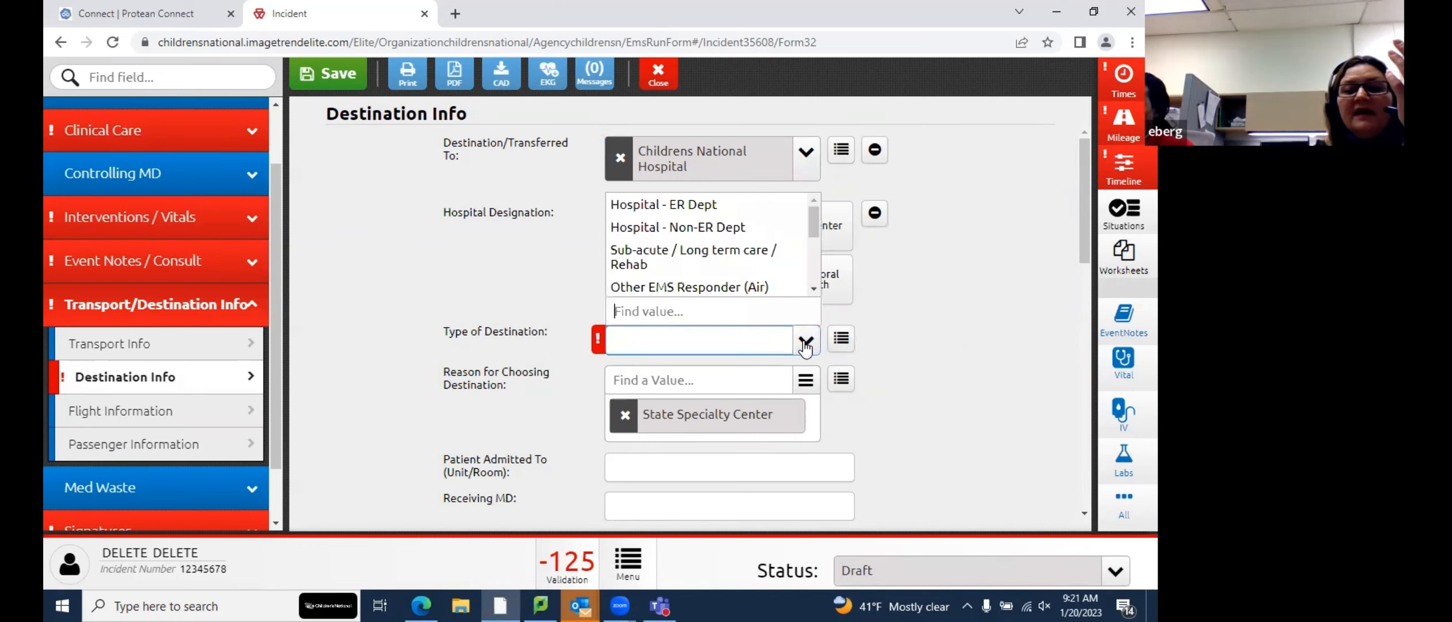
click(771, 236)
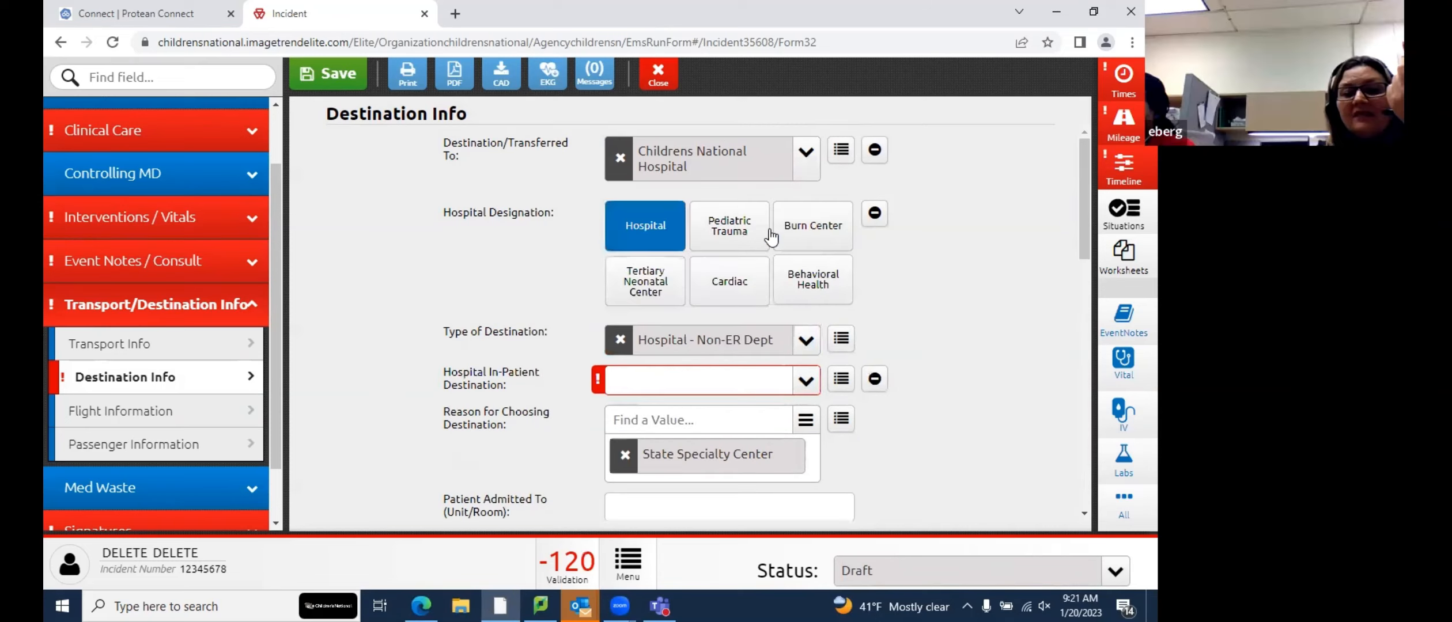
Set the hospital in-patient destination to Peds Floor and review its other unit choices
click(807, 385)
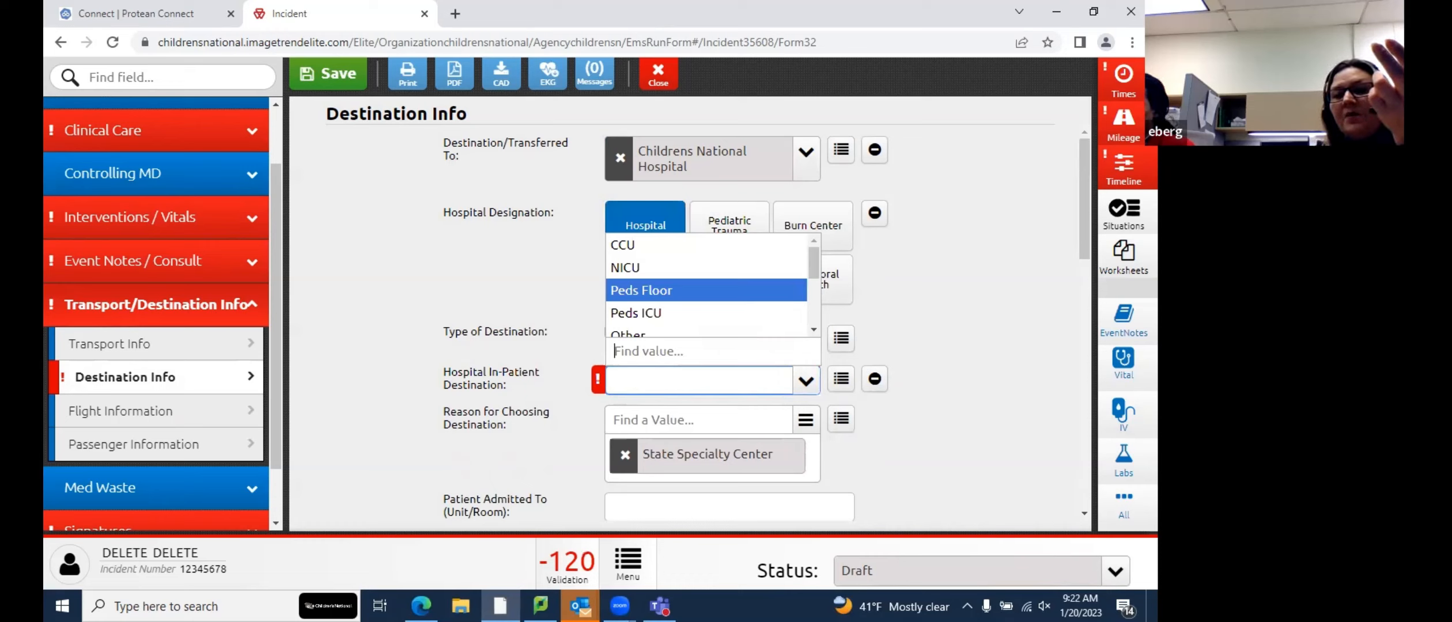
click(678, 291)
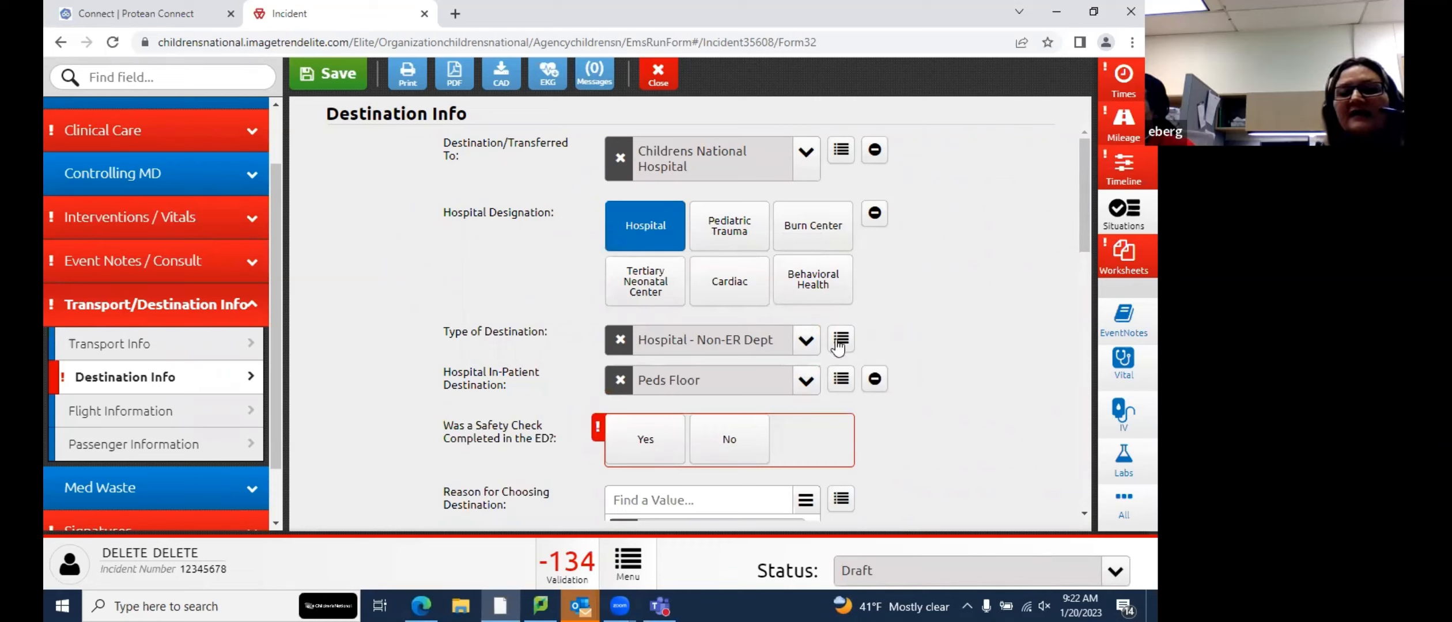
click(807, 381)
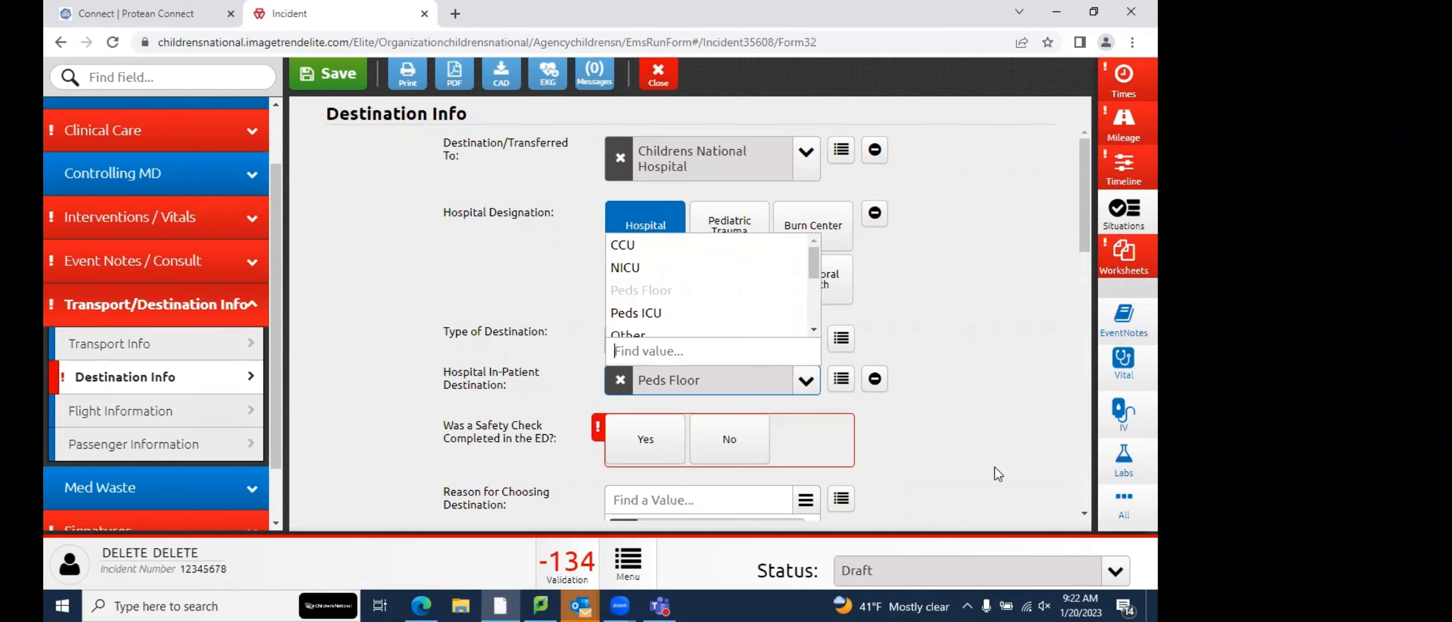
click(1000, 439)
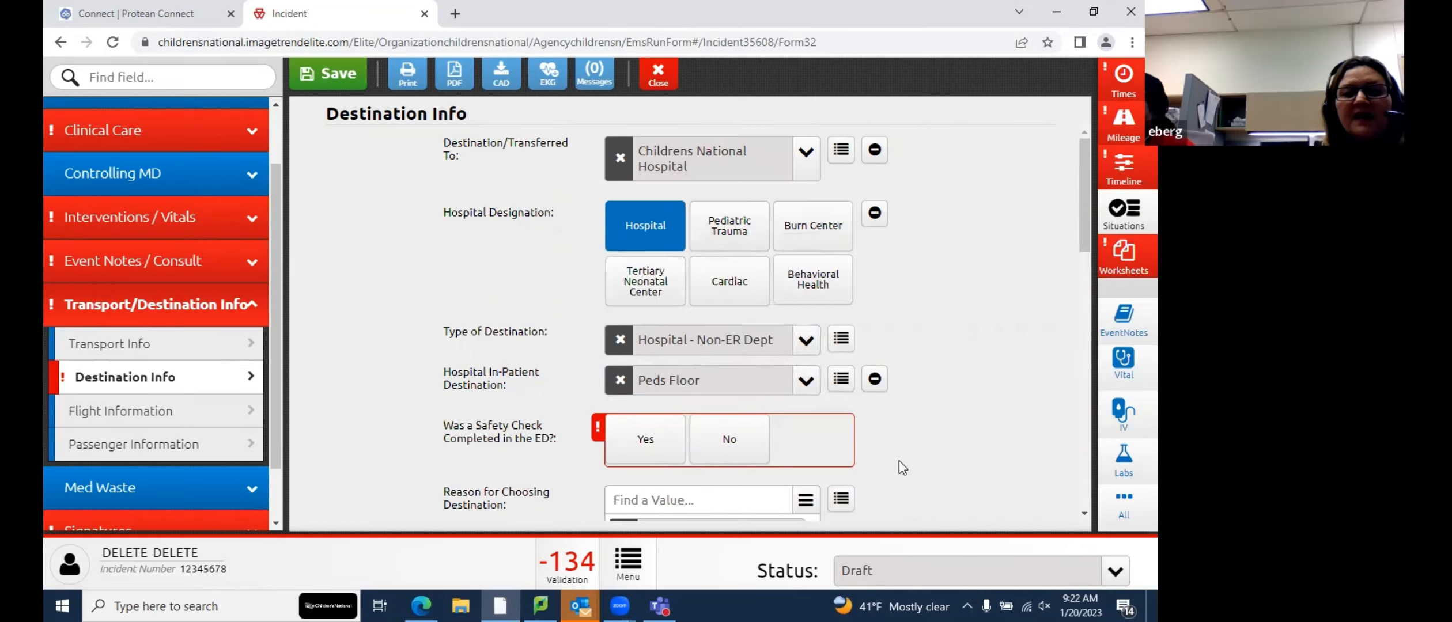
Answer No to the ED safety check question and go over the admitting unit/room and receiving MD fields, leaving them blank
scroll(1005, 457, down, 2)
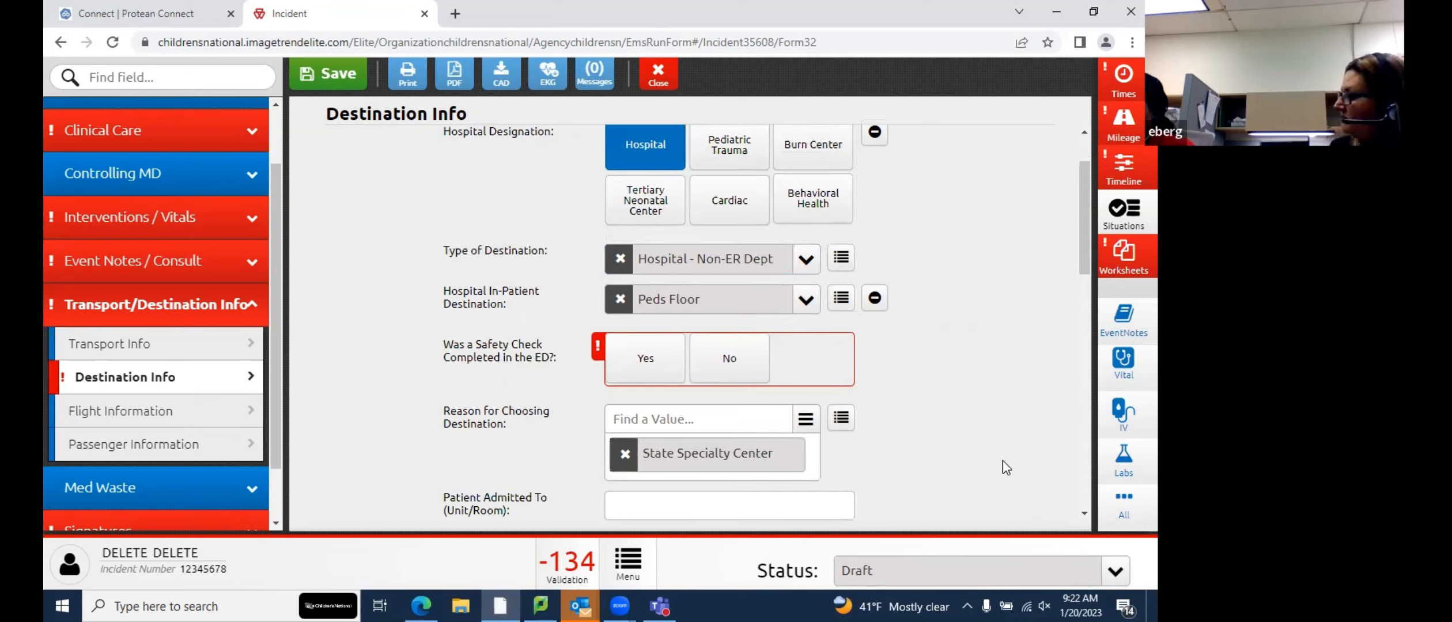
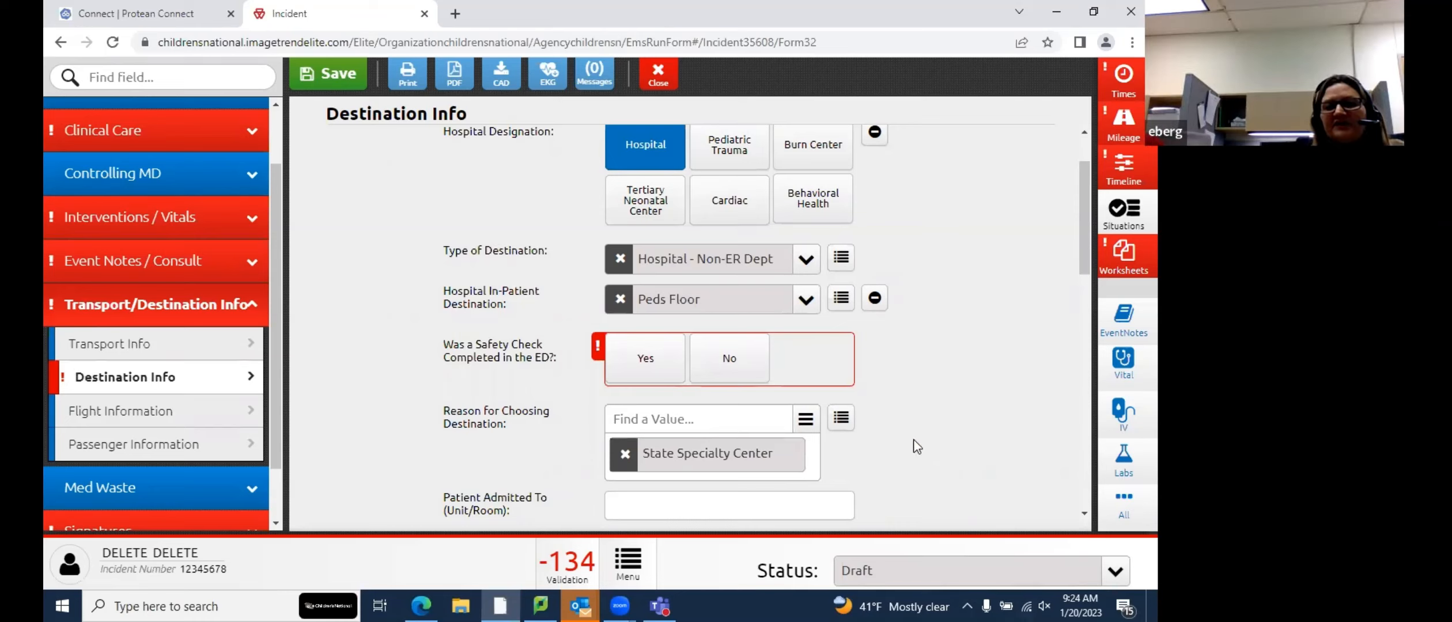
scroll(958, 458, down, 1)
scroll(958, 459, down, 1)
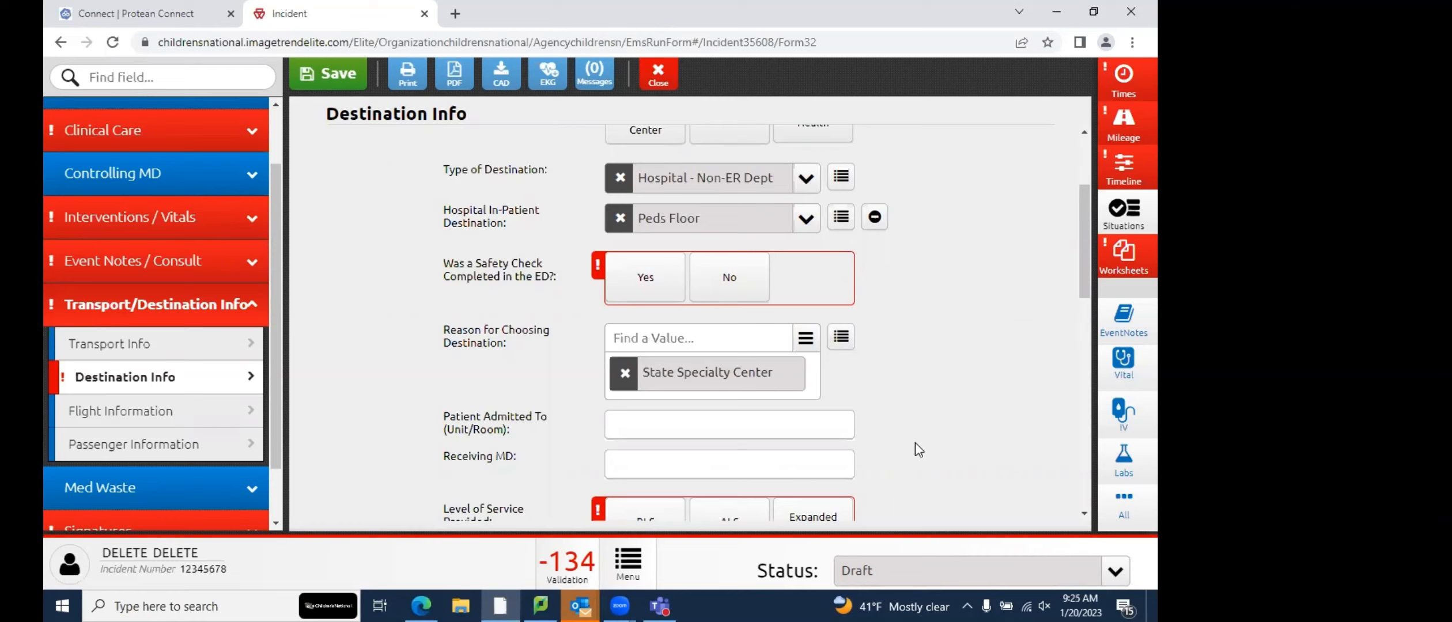
scroll(915, 444, down, 1)
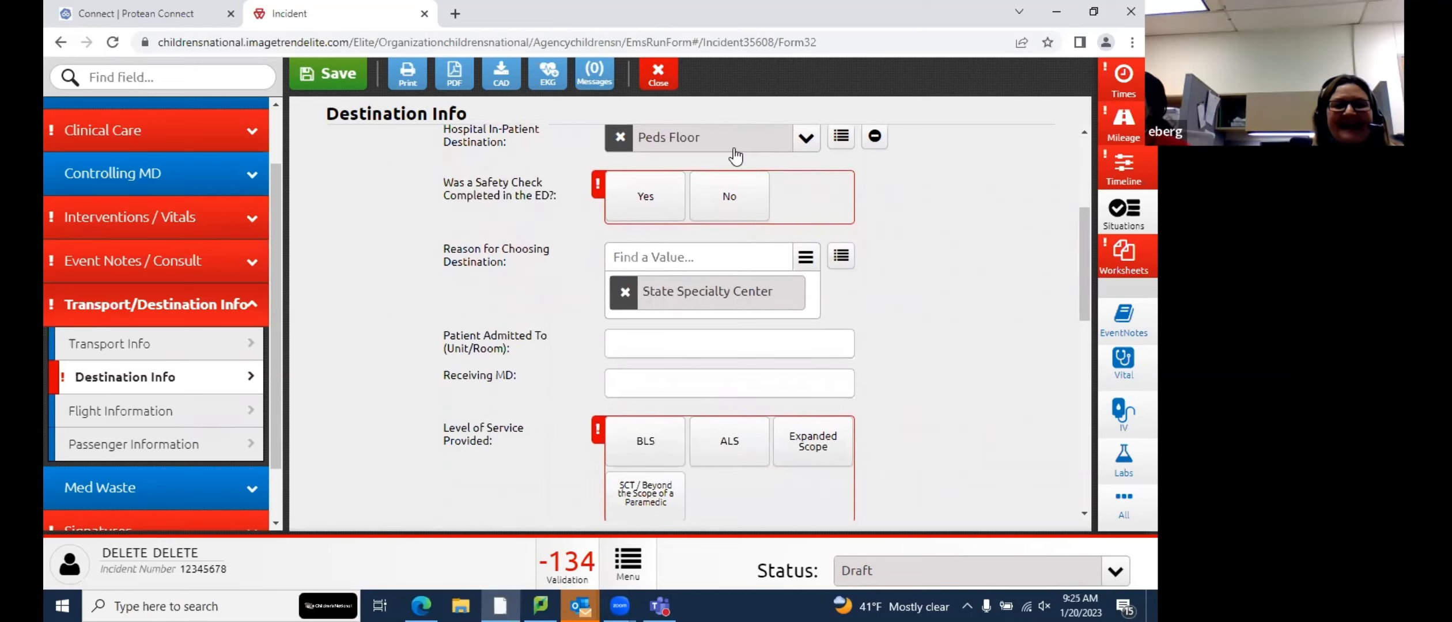
click(733, 201)
click(672, 350)
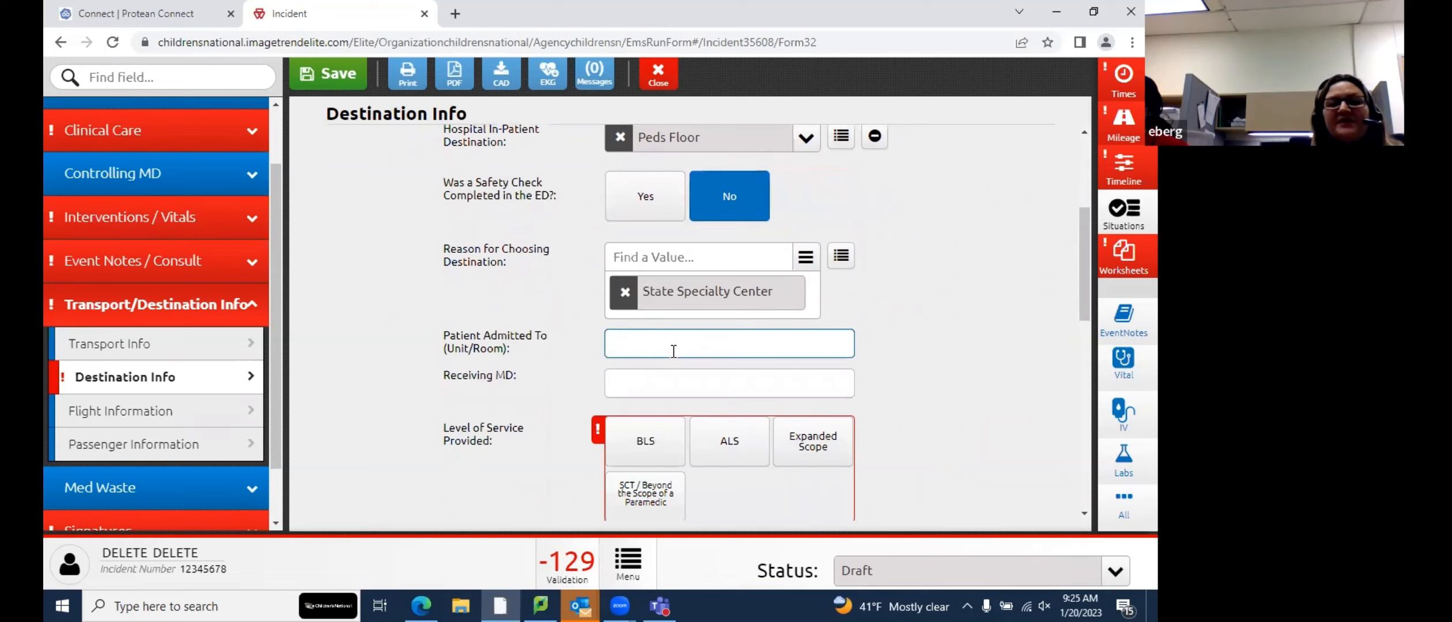
click(683, 377)
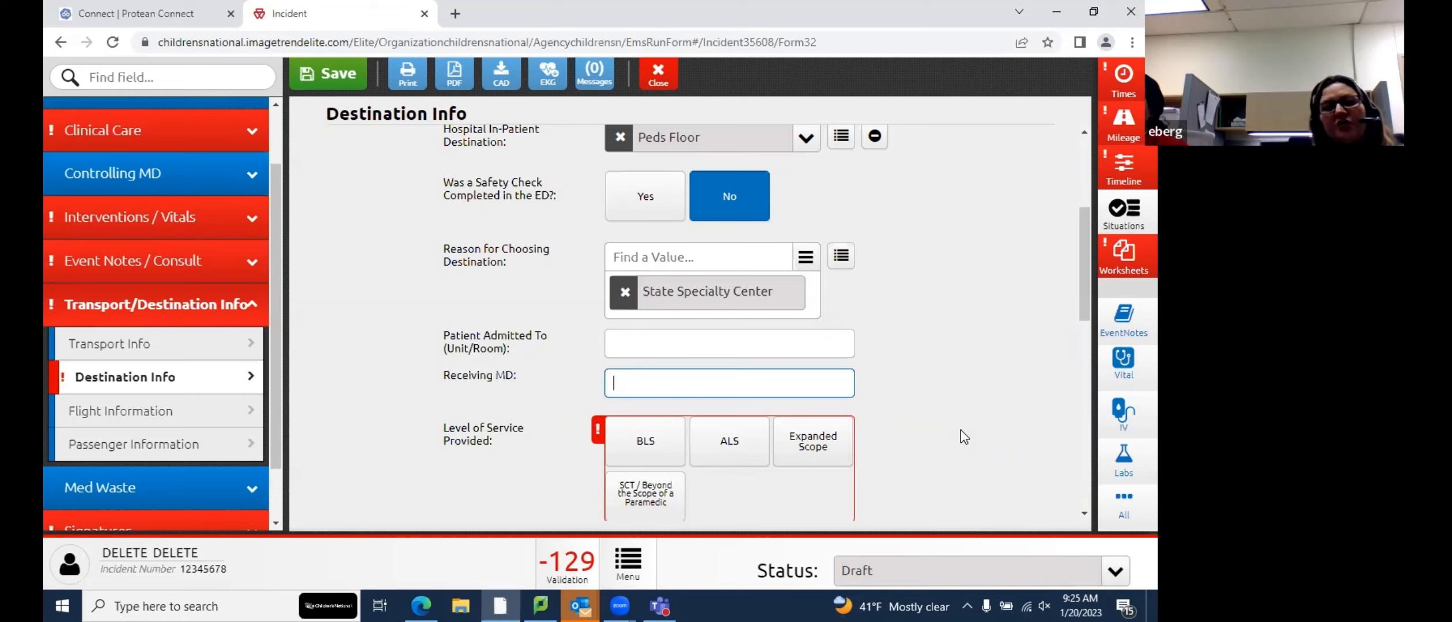
Set the level of service provided to SCT / Beyond the Scope of a Paramedic and the final priority of patient to 3
click(1021, 419)
scroll(1020, 421, down, 4)
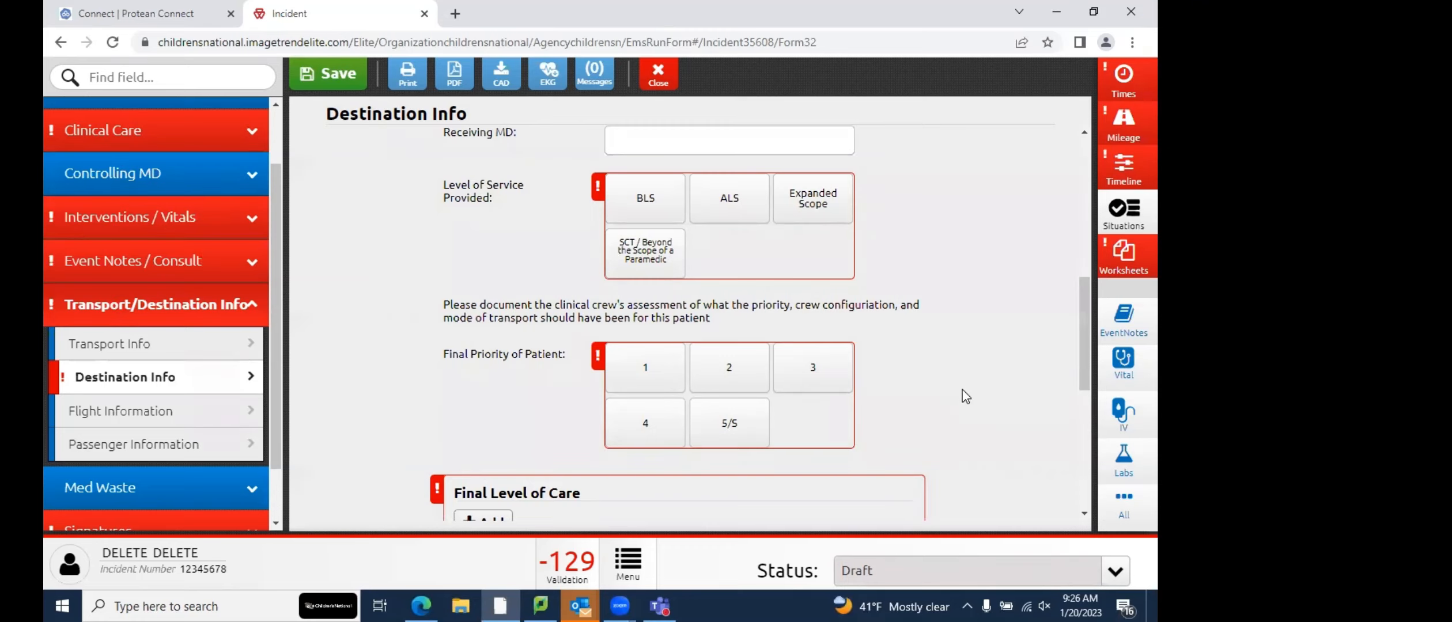
click(672, 257)
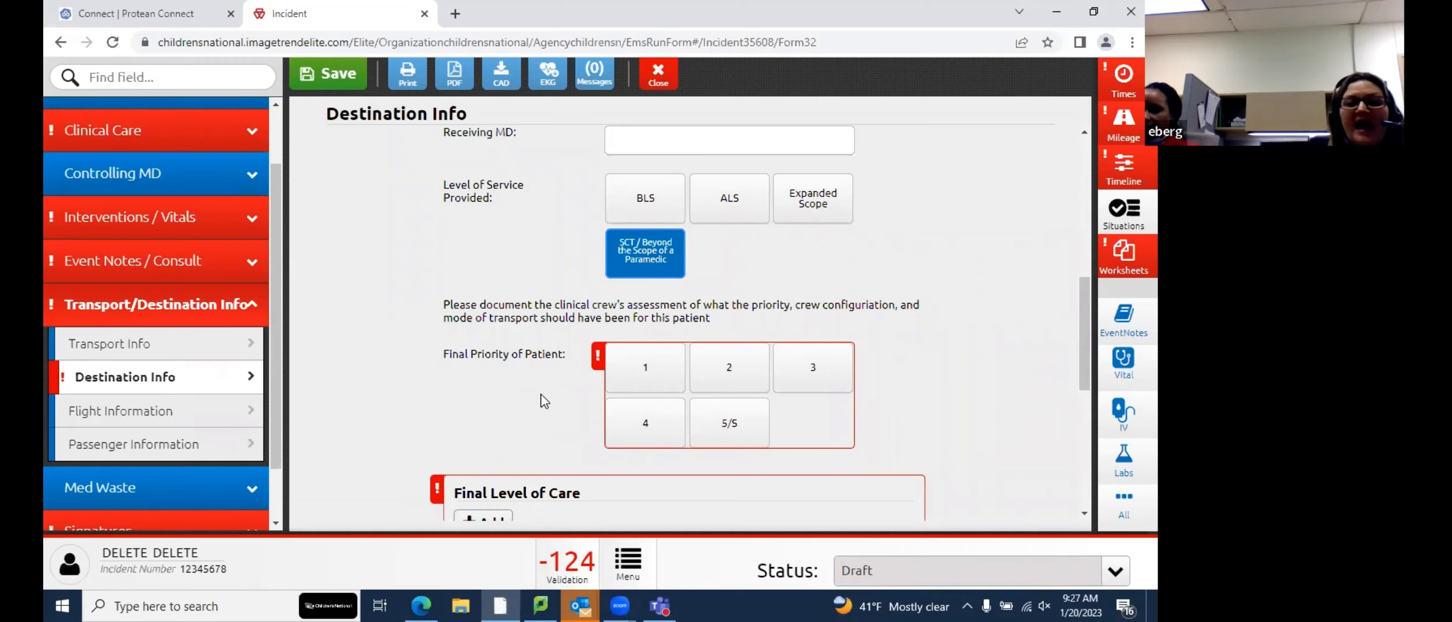
click(807, 383)
Add a Final Level of Care entry with the level of care provided set to Bravo and accept it
scroll(804, 383, down, 3)
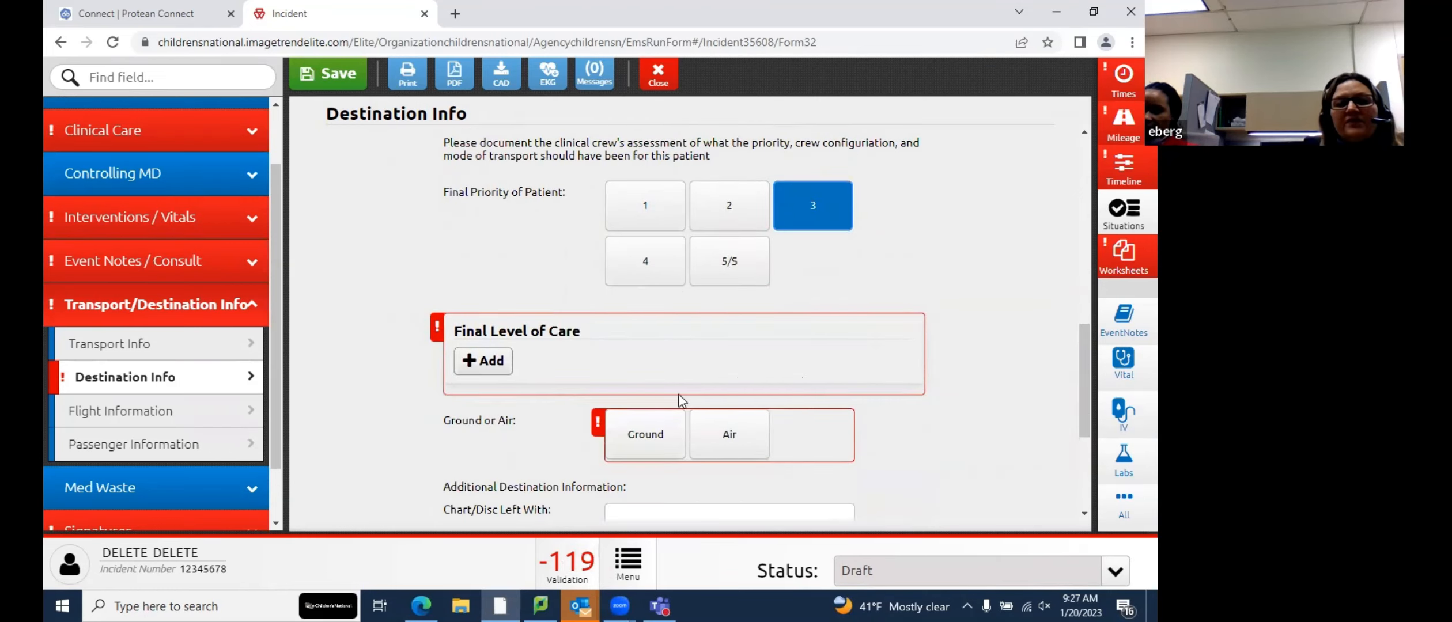
click(495, 364)
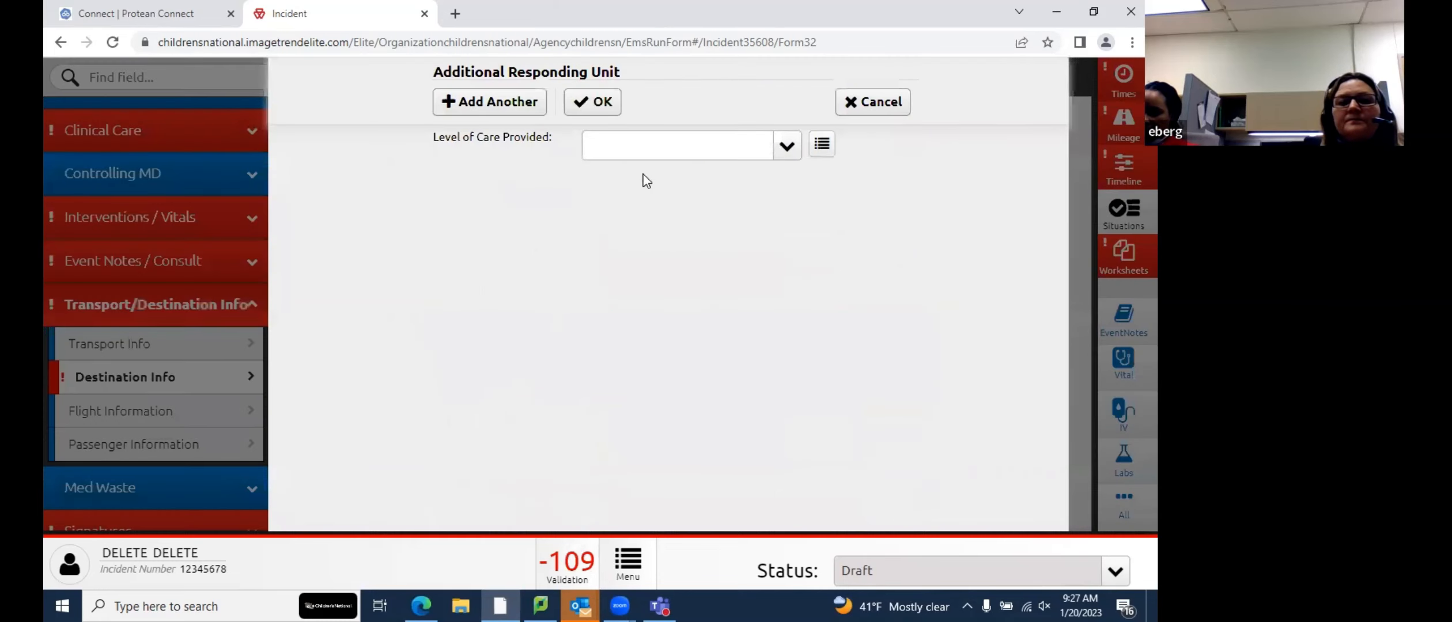
click(786, 147)
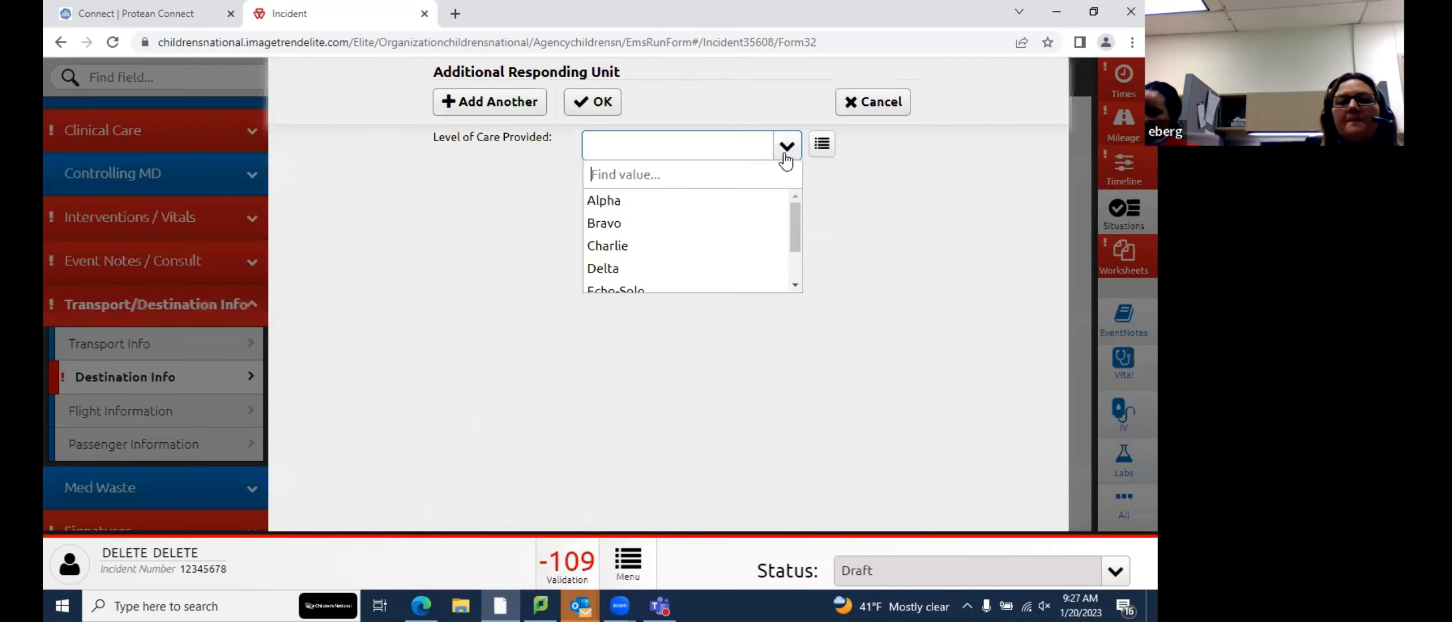
click(703, 222)
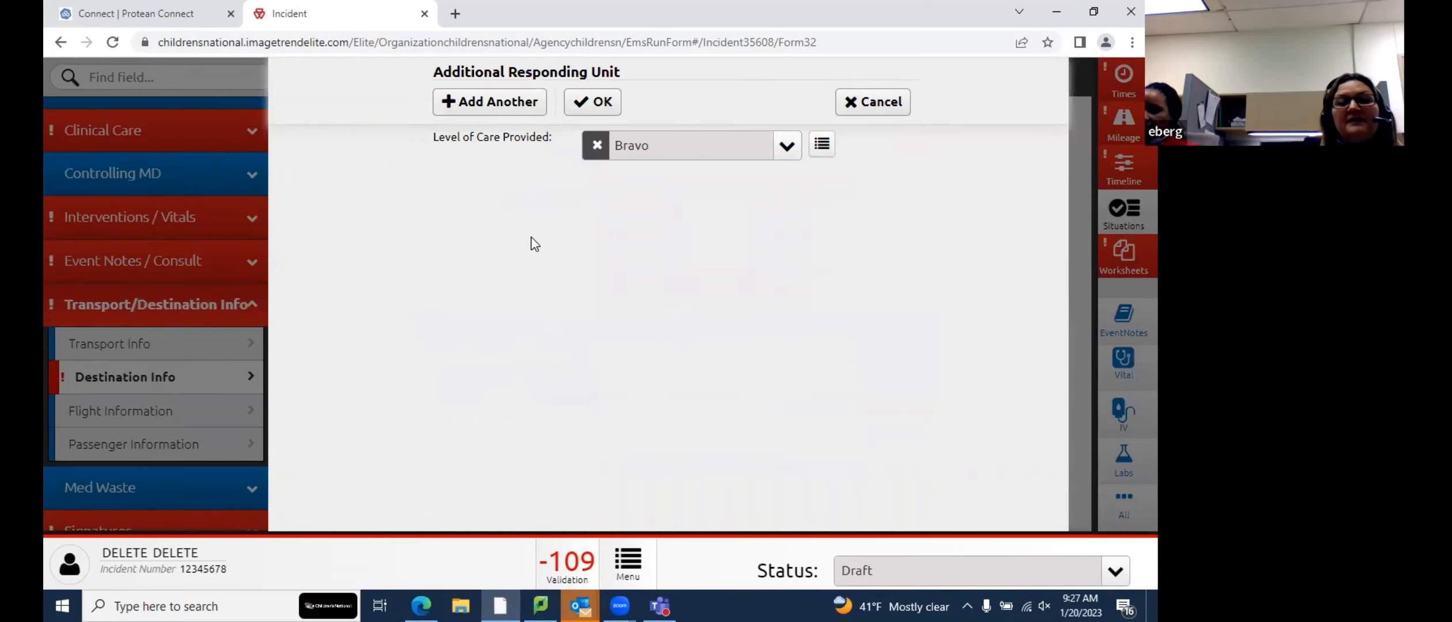
click(587, 107)
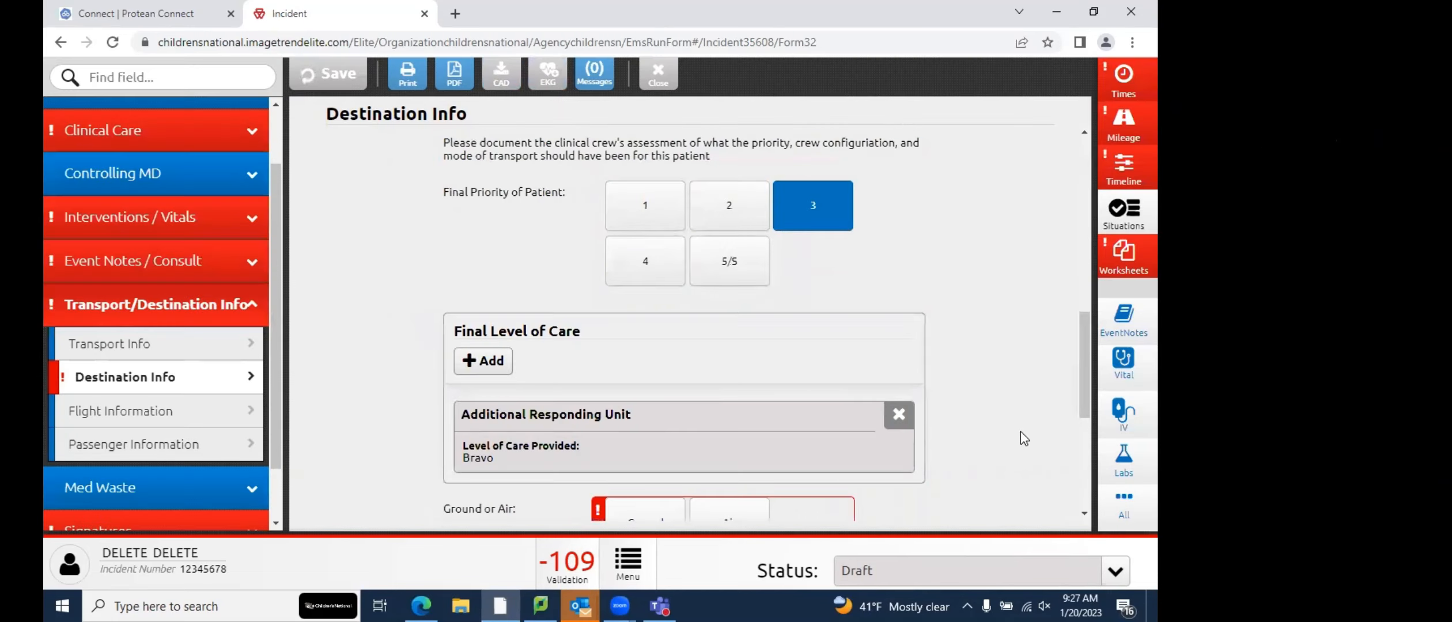
Set Ground or Air to Ground and go over the Chart/Disc Left With and Patient Belongings Left With fields without filling them in
scroll(1021, 431, down, 3)
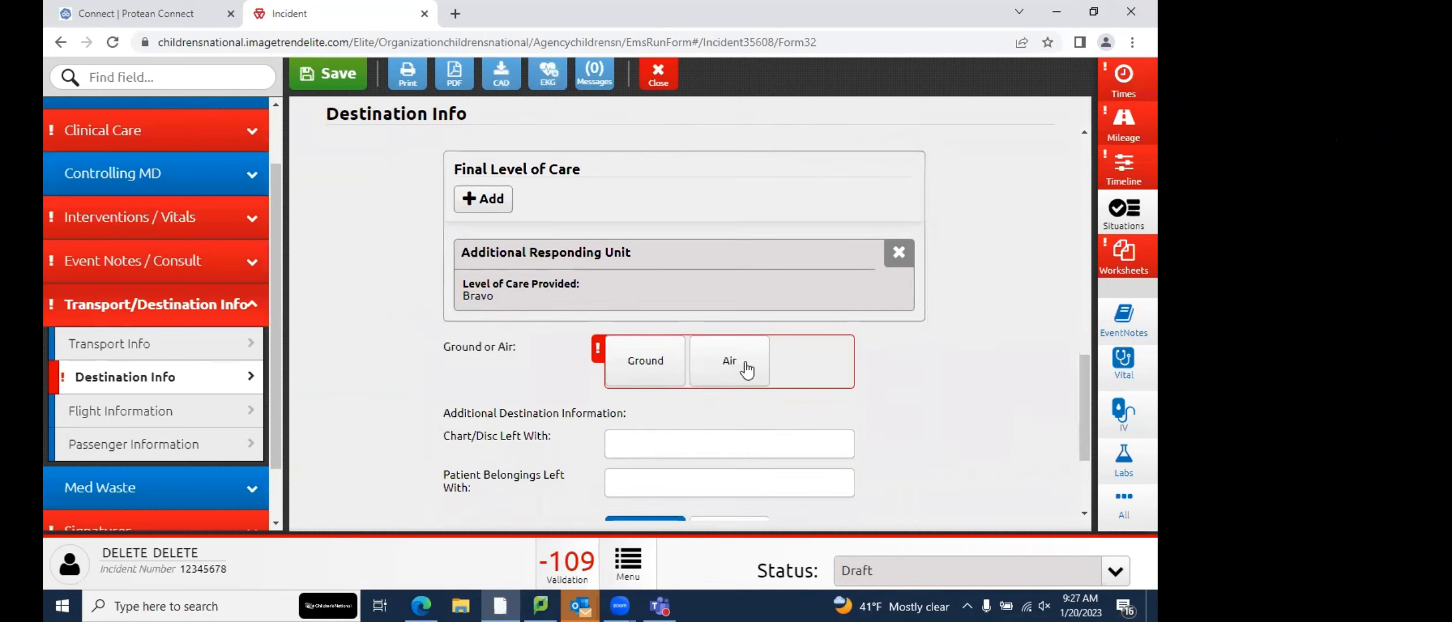
click(678, 380)
scroll(1028, 411, down, 2)
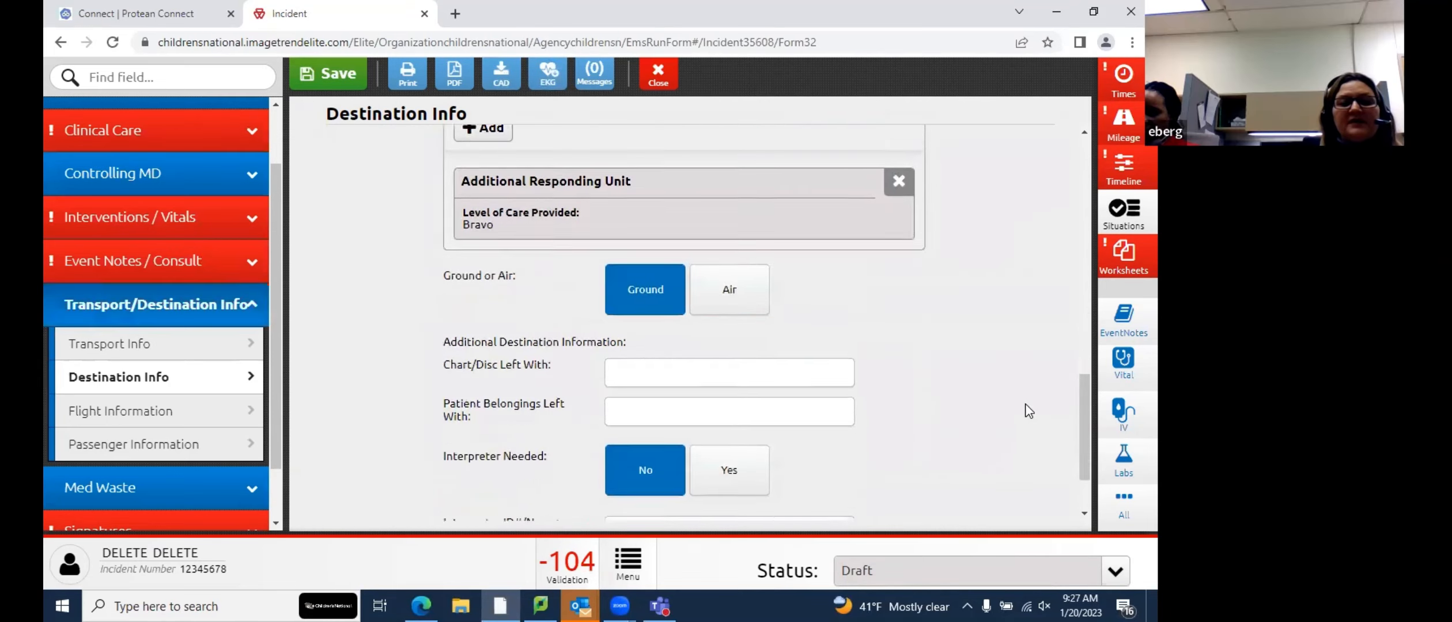
click(770, 359)
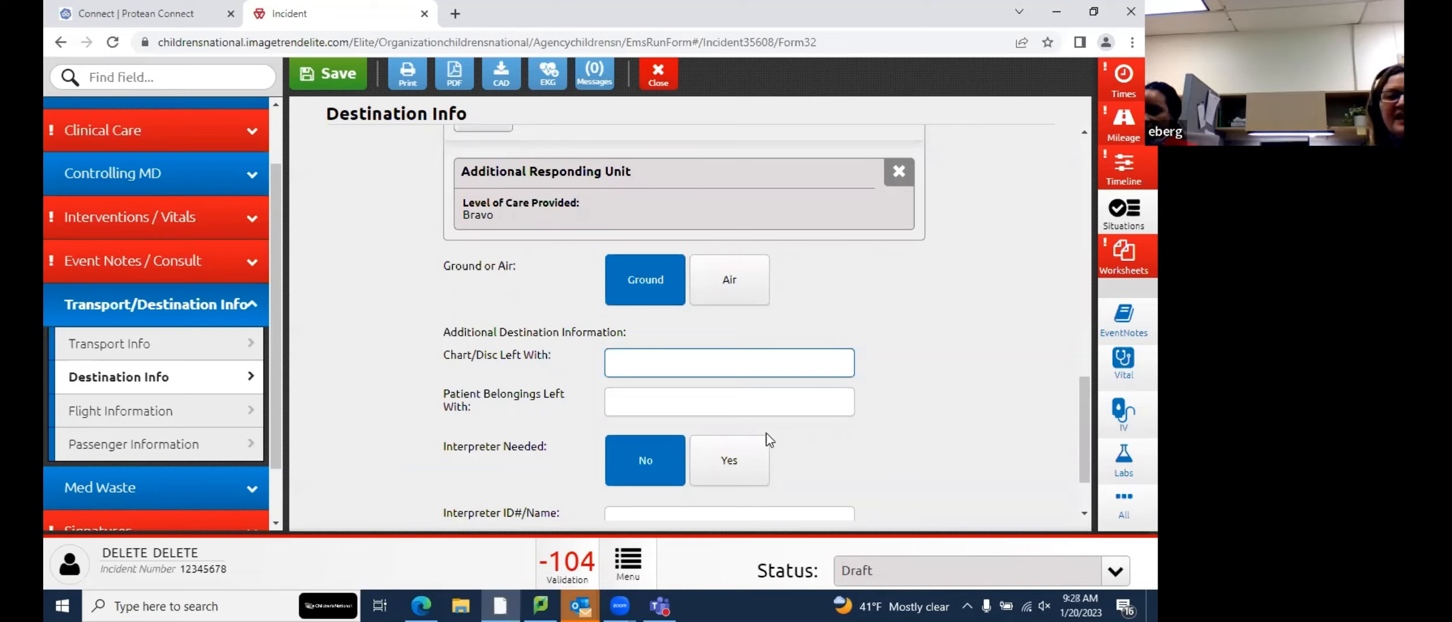
click(772, 396)
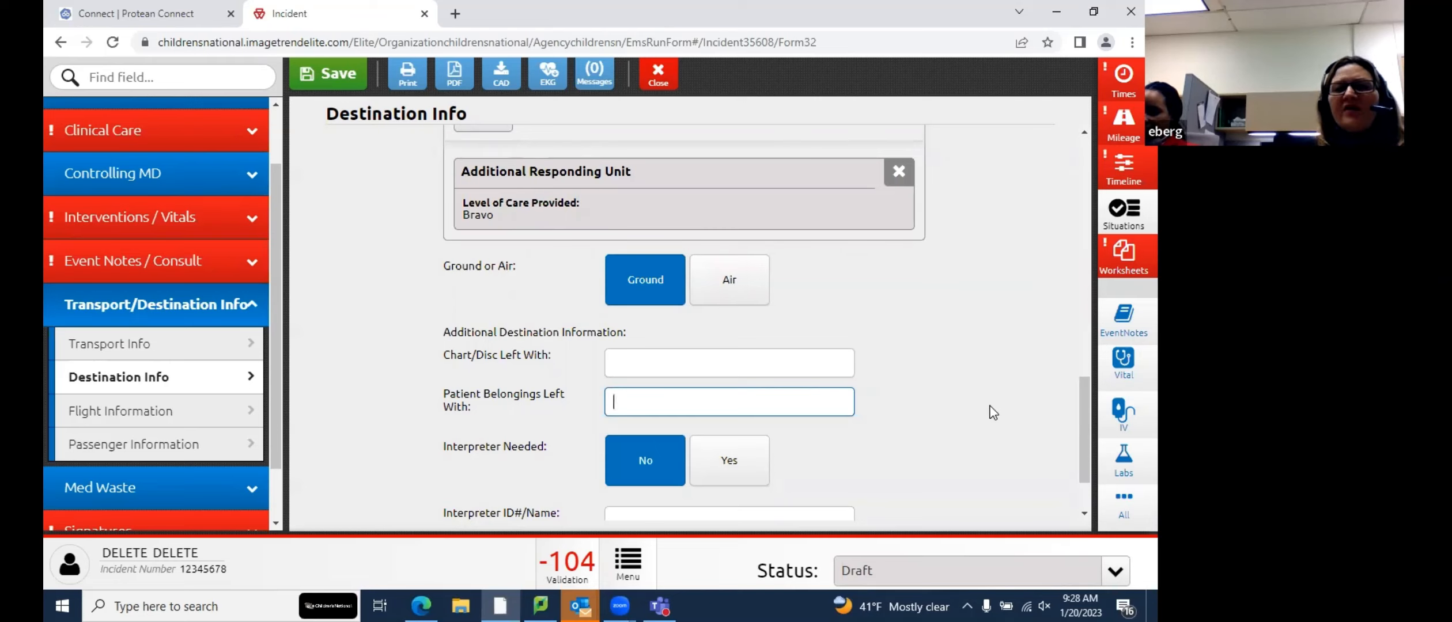
click(992, 413)
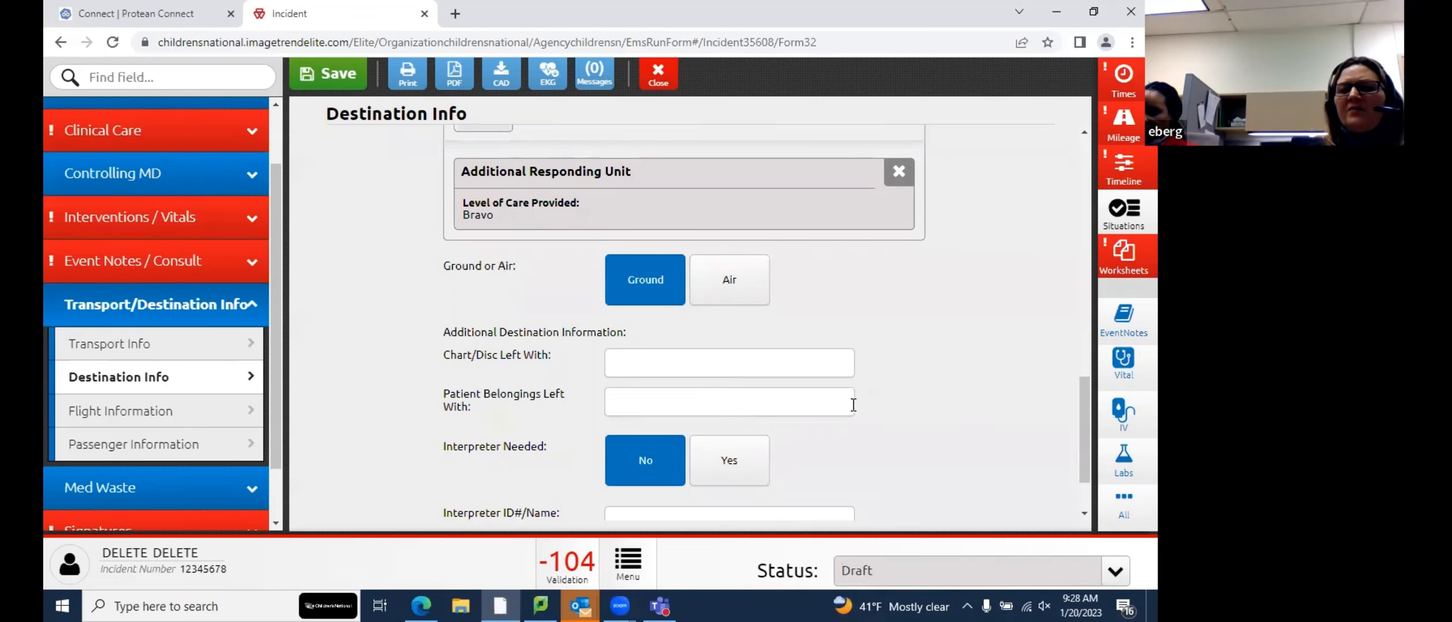
scroll(903, 433, down, 2)
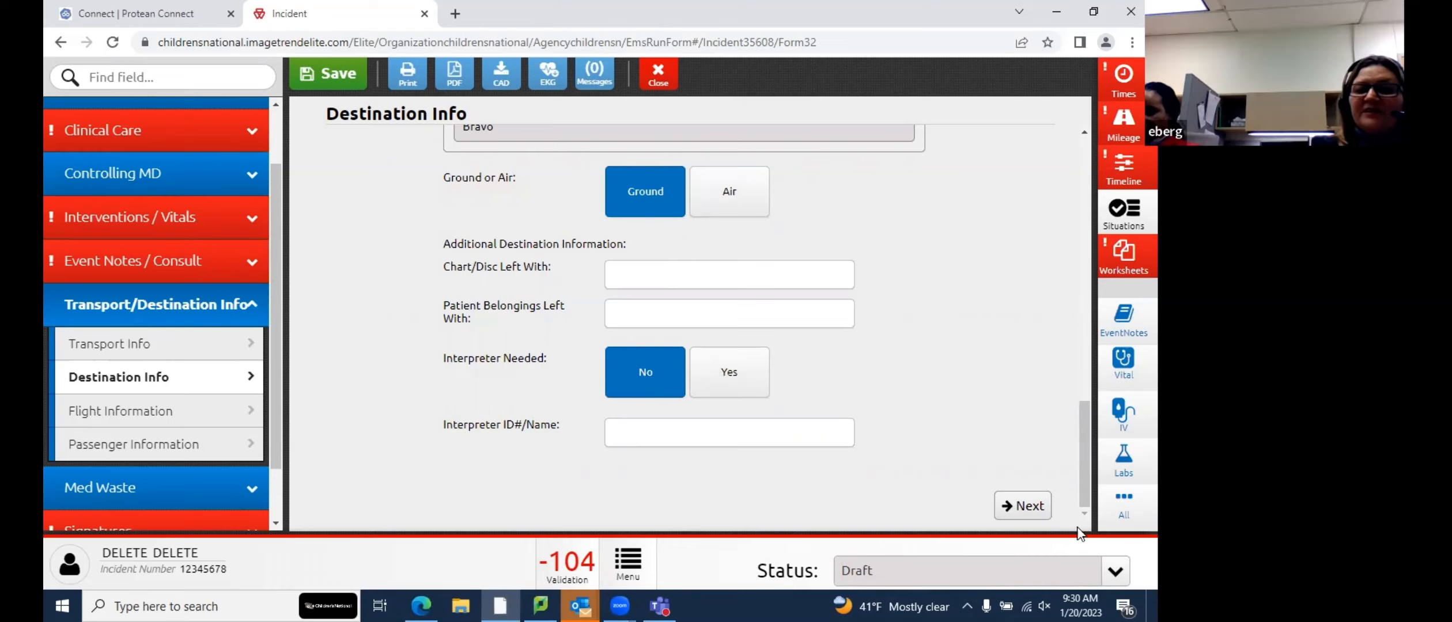
Continue to Passenger Information, set the closest relative relationship to Mother, and mark Safety brief and Shoulder and Lap Belt Used as occupant safety equipment
click(1036, 509)
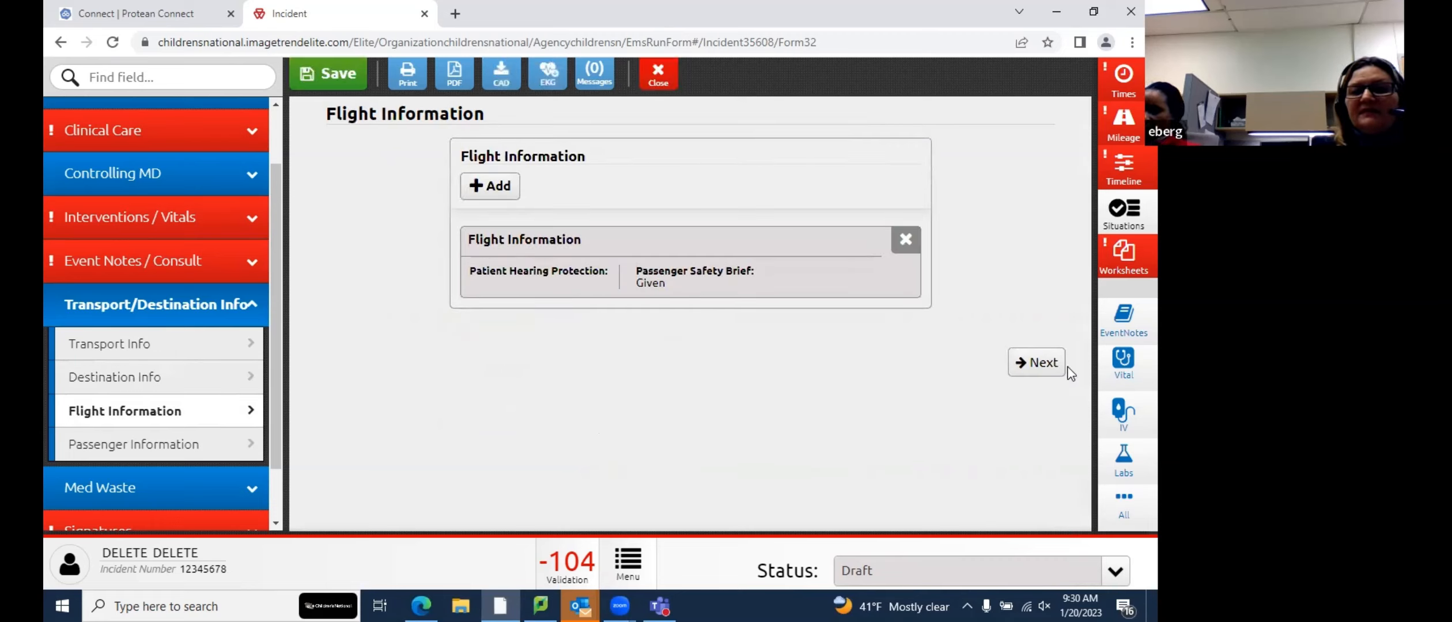
click(1031, 363)
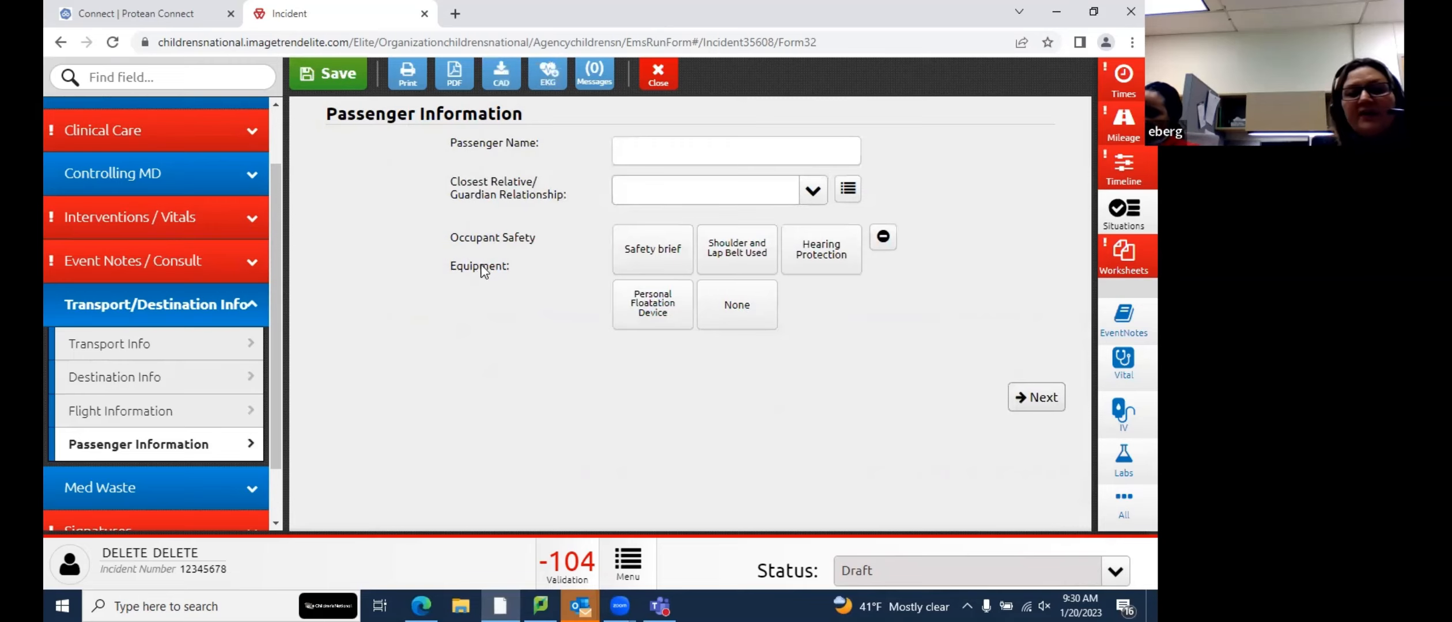
click(692, 143)
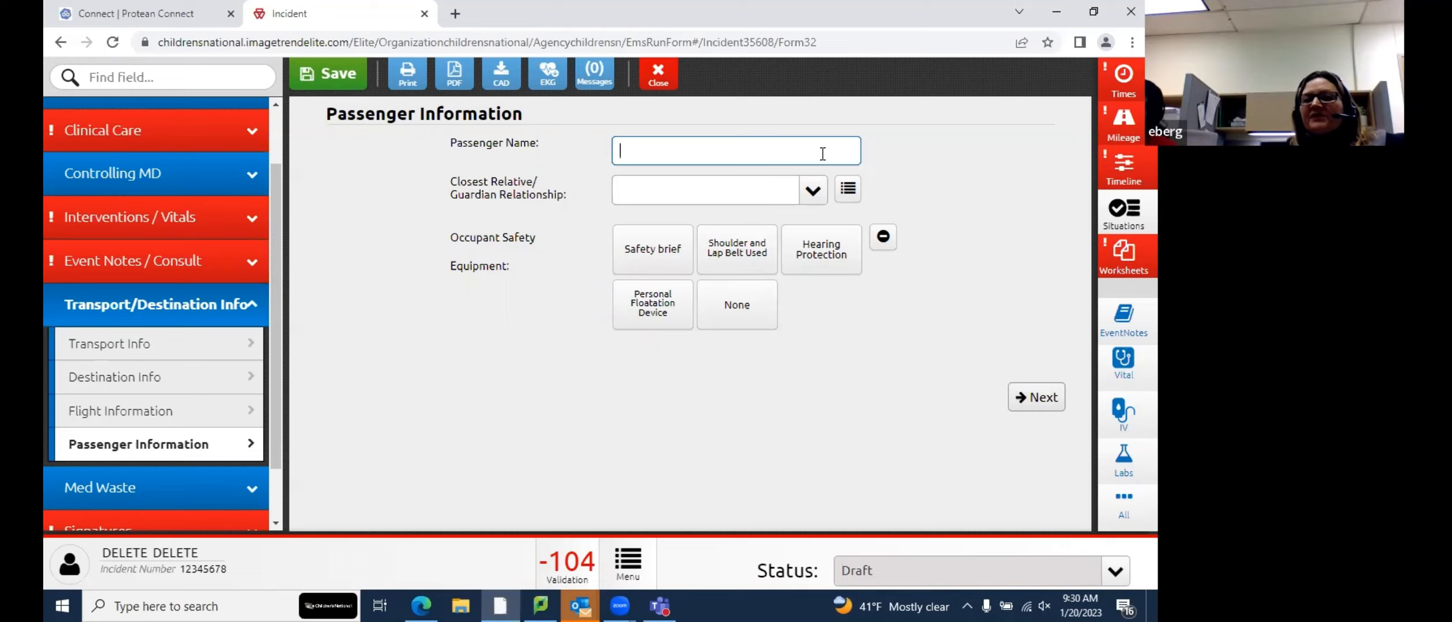
click(812, 193)
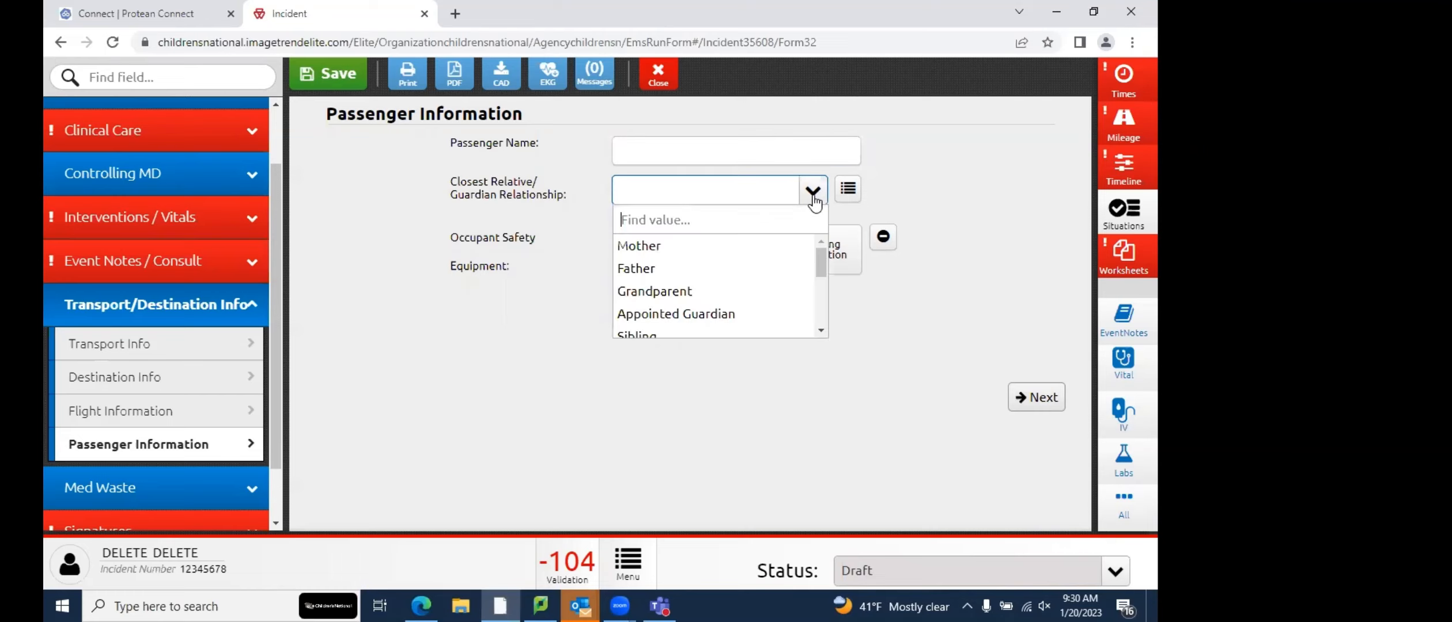
click(779, 254)
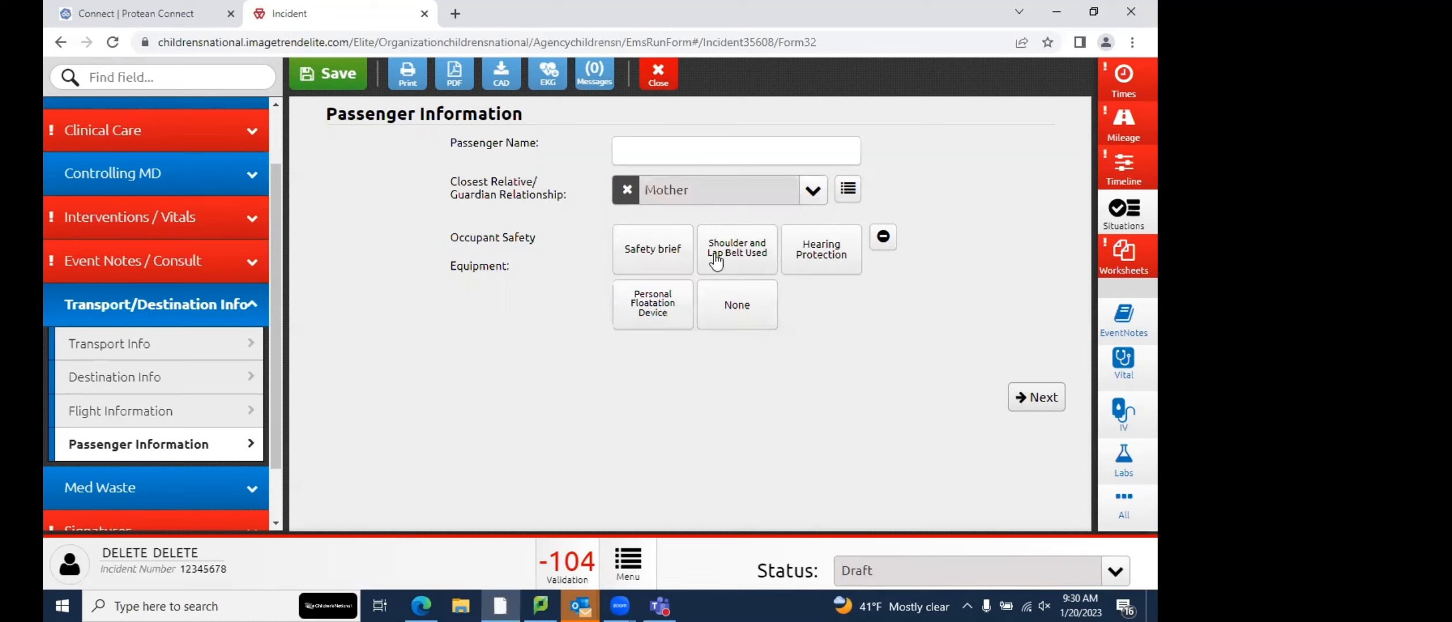
click(710, 258)
click(686, 253)
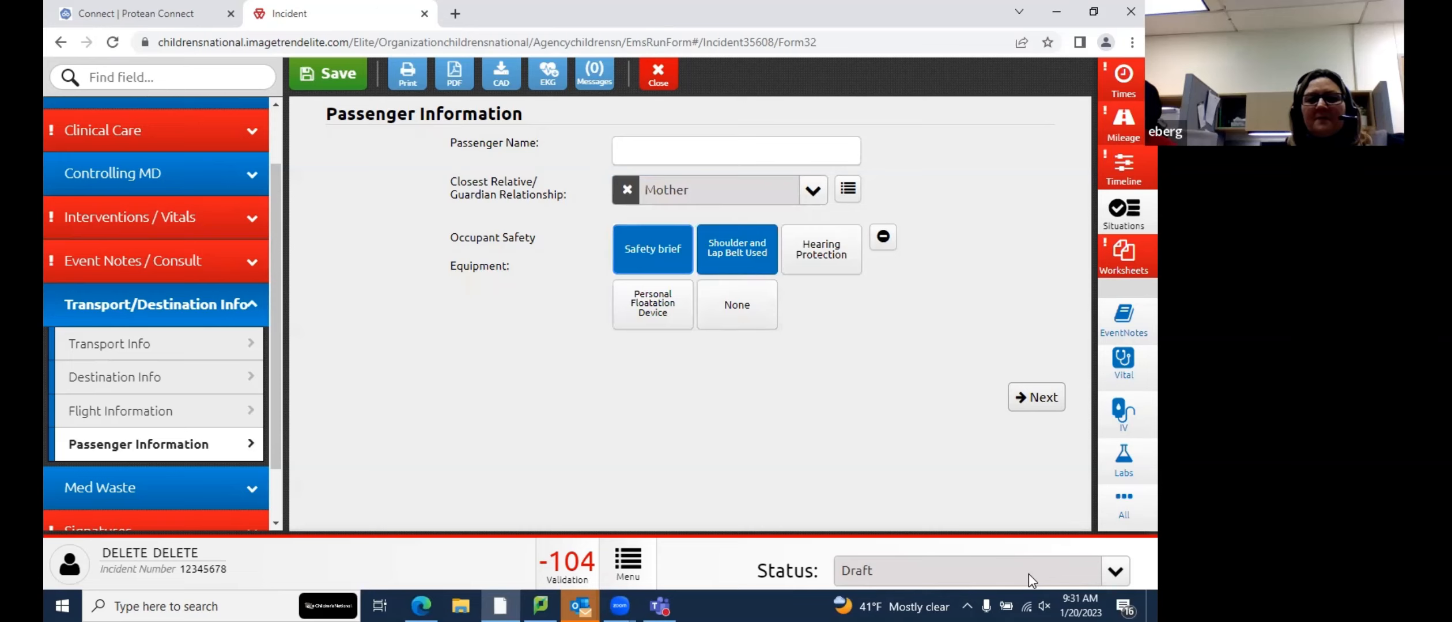
Continue to Controlled Substances, review the fields of a new controlled substance waste entry, and discard it
click(1037, 397)
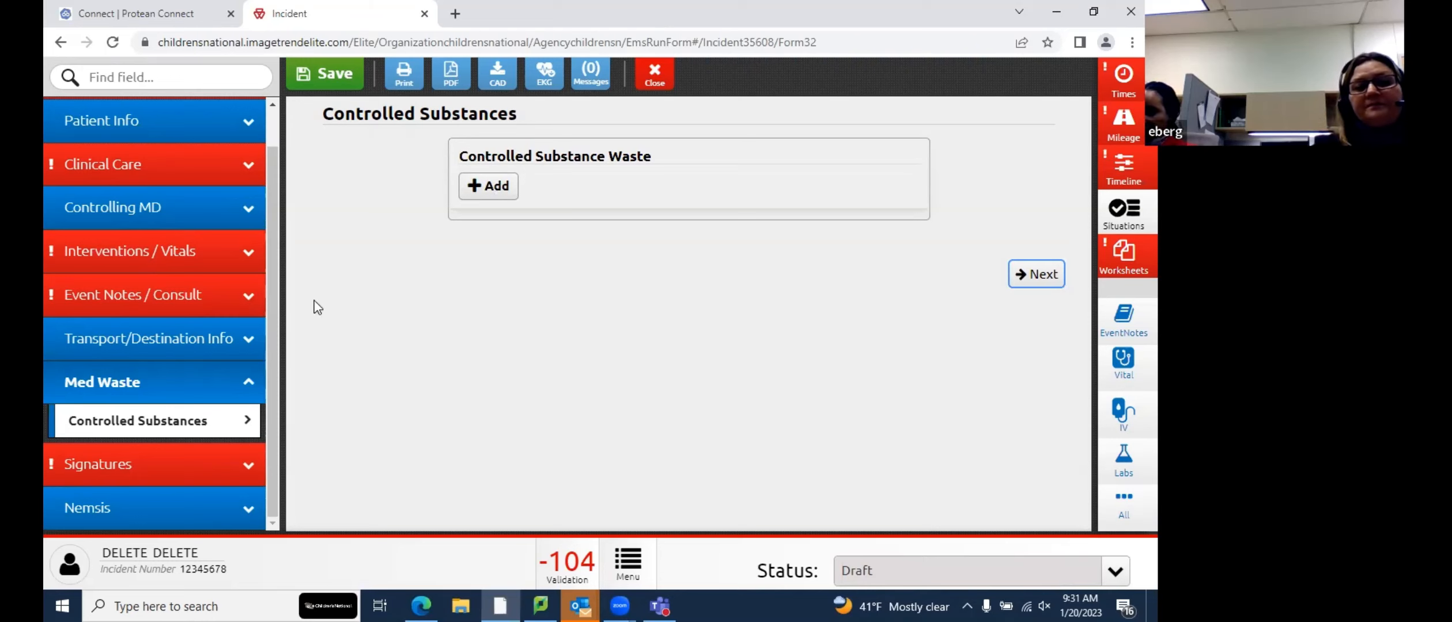
click(494, 186)
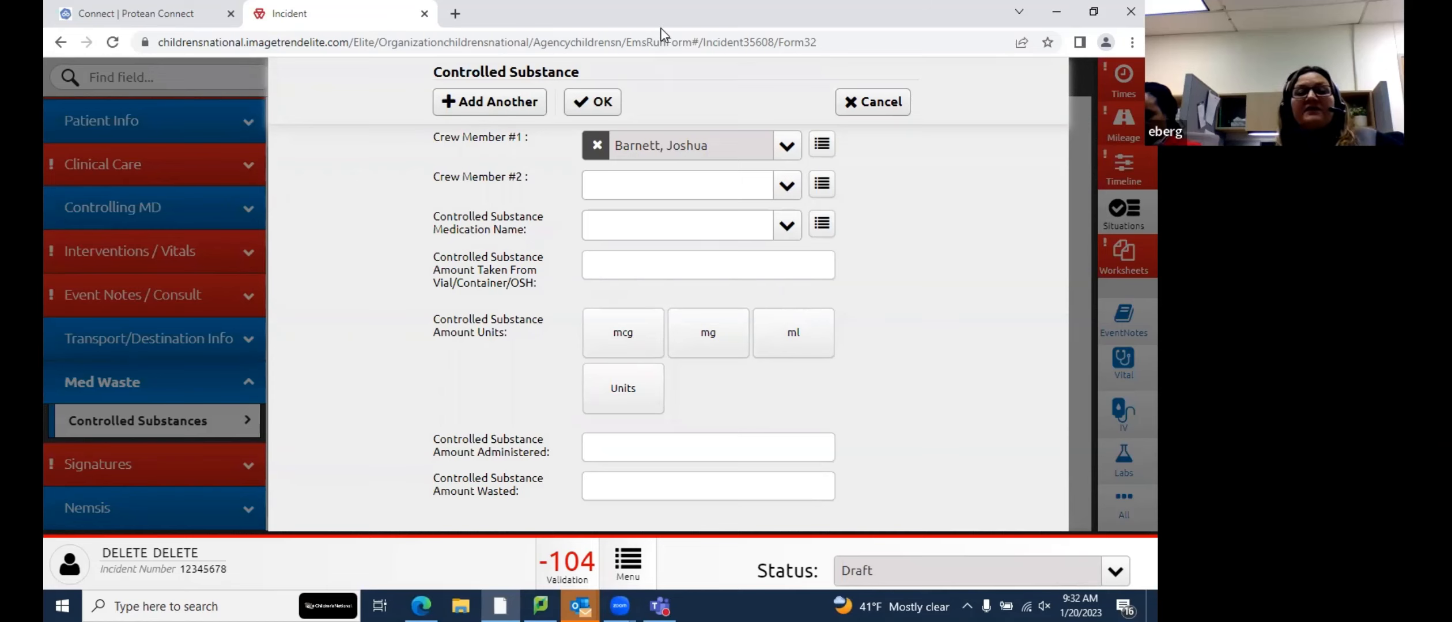
click(864, 103)
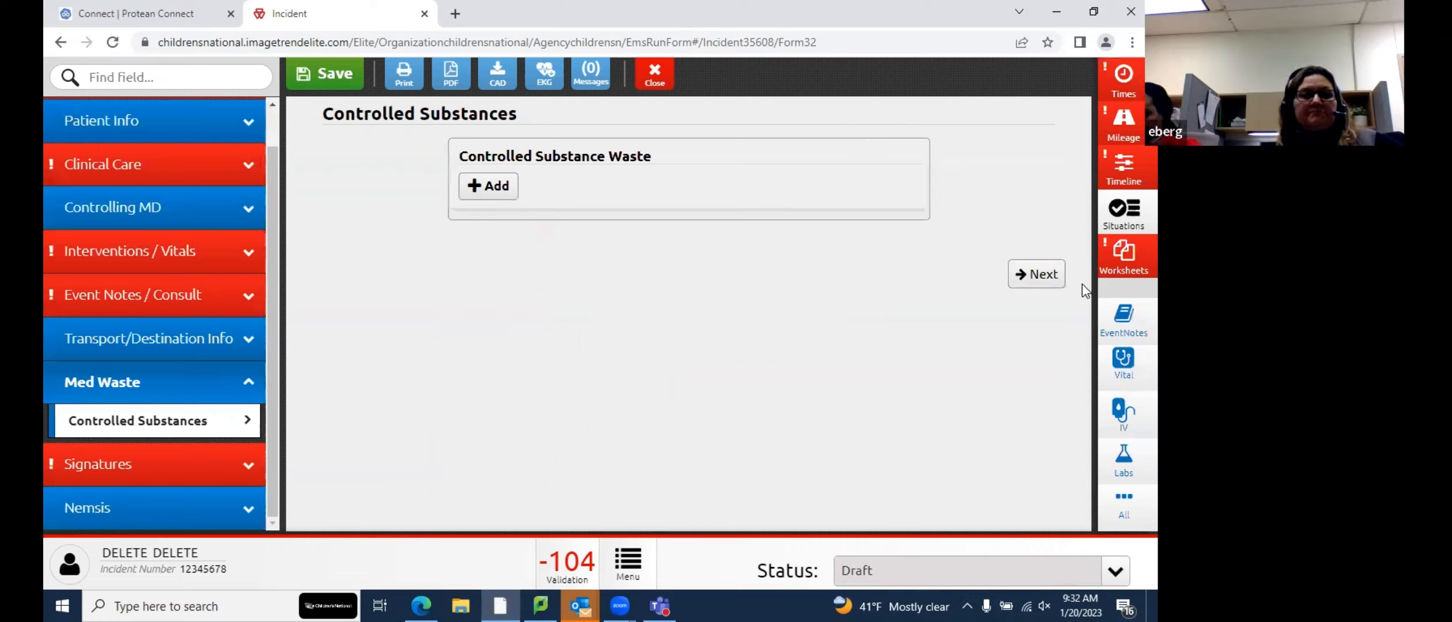
Add a crew signature entry on the Signatures page with the current date and time and a hand-drawn signature, and accept it
click(1046, 276)
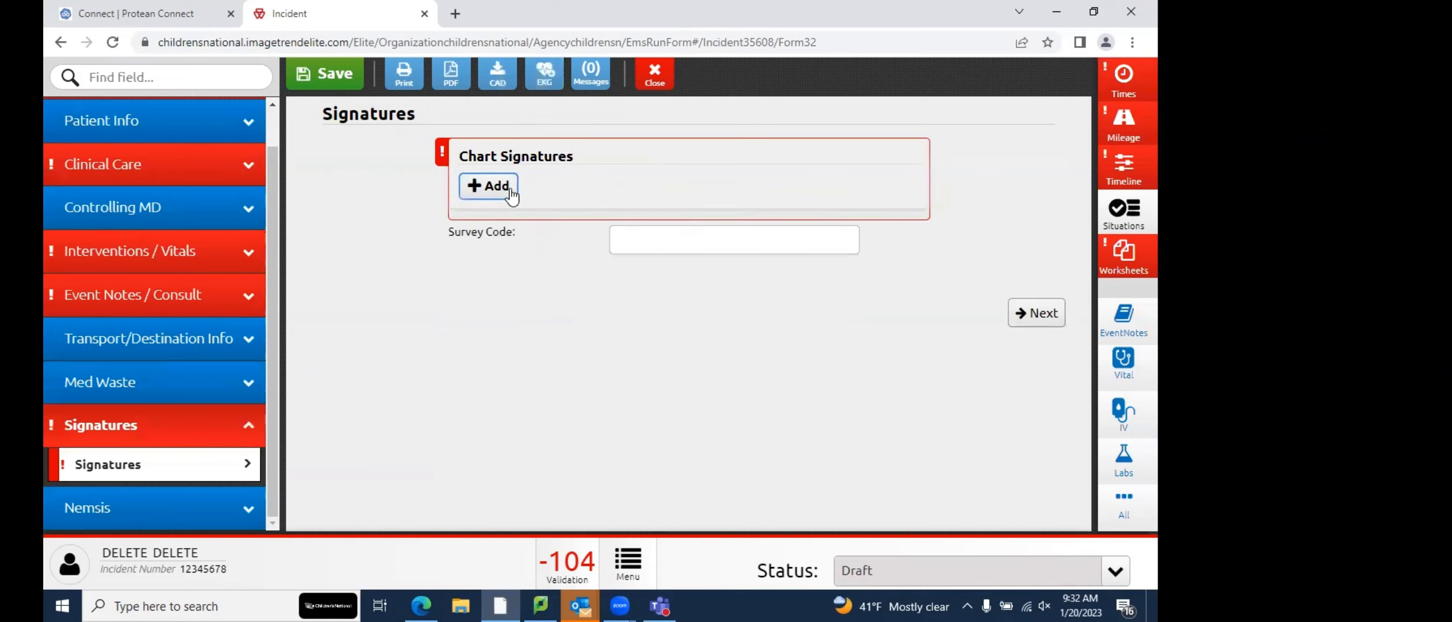
click(487, 186)
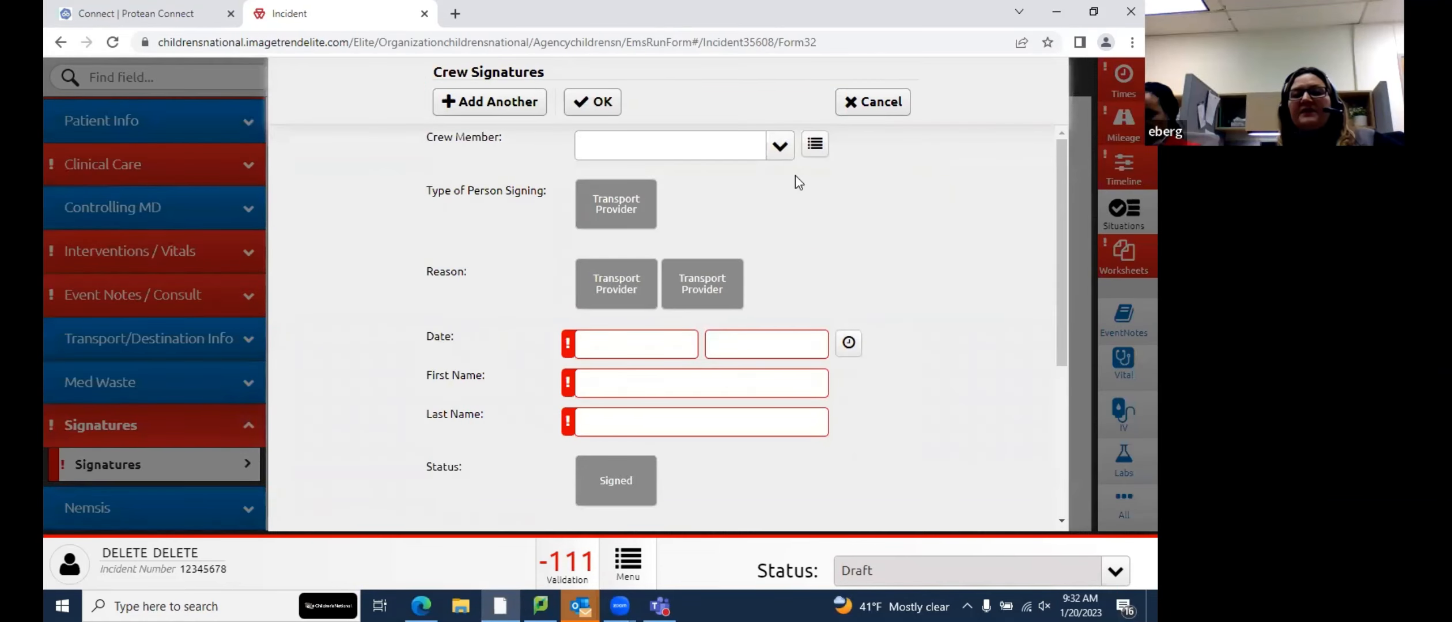
click(848, 342)
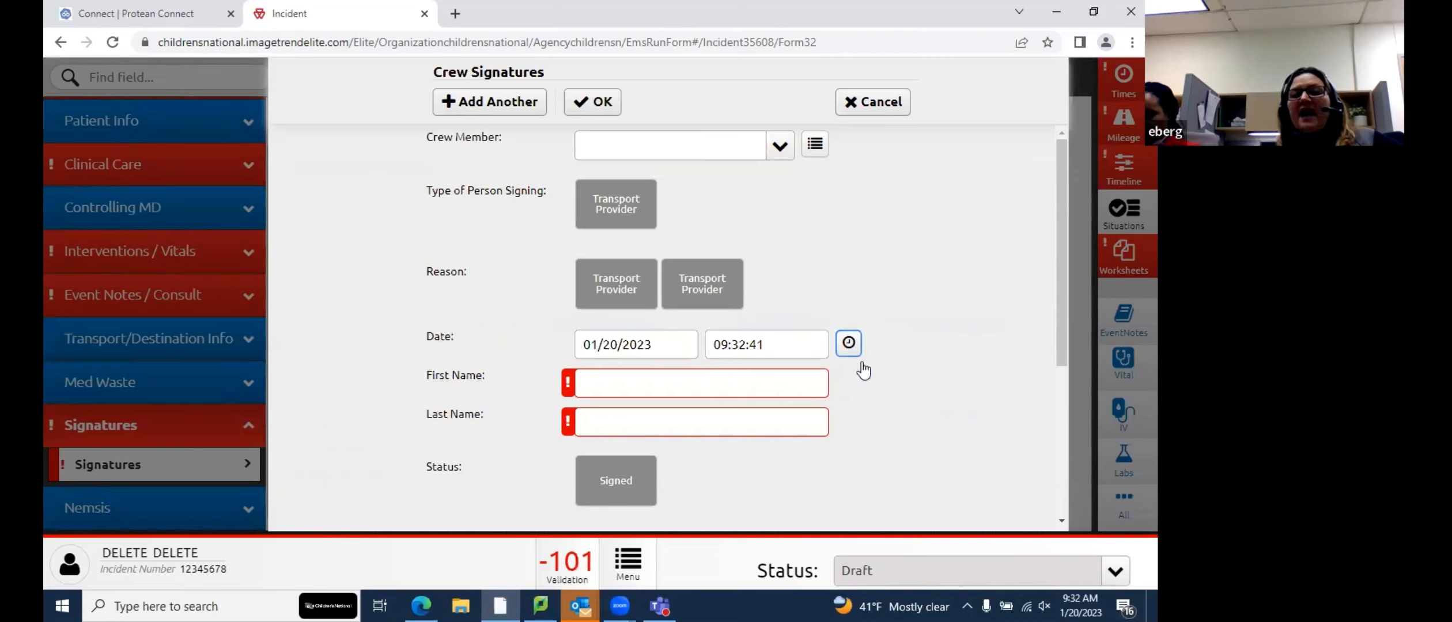
scroll(865, 403, down, 3)
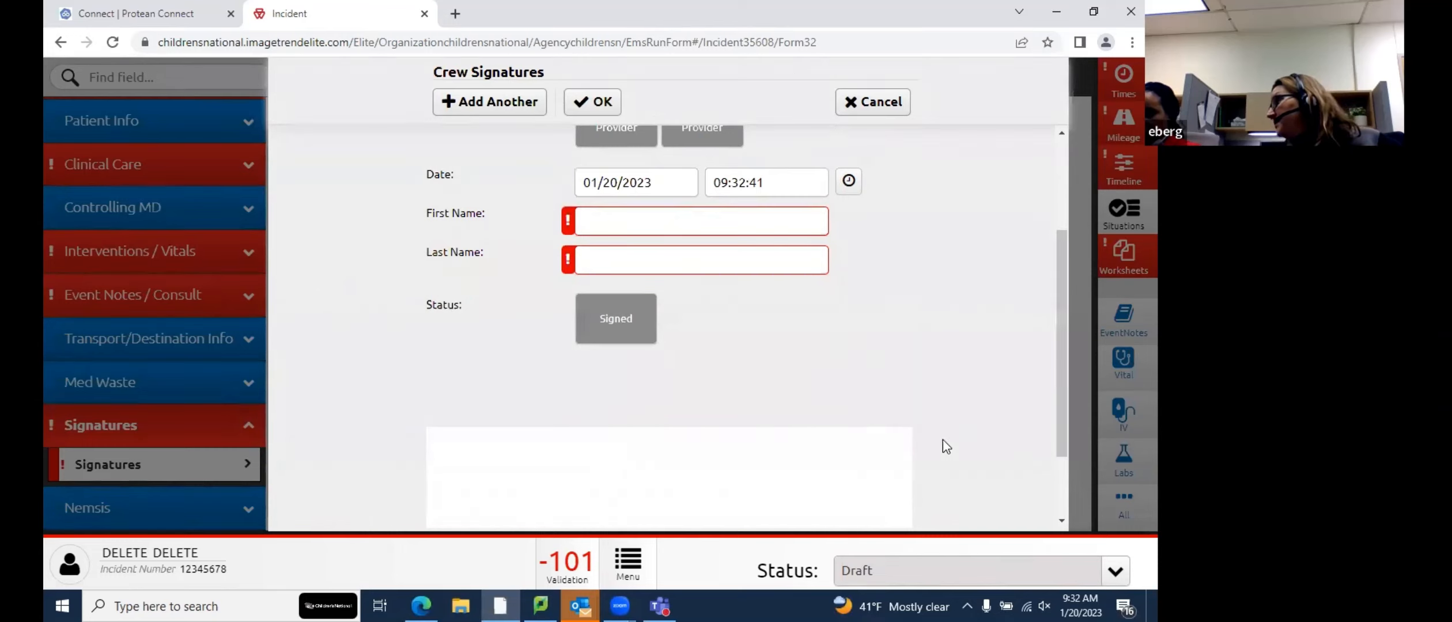
scroll(772, 317, down, 2)
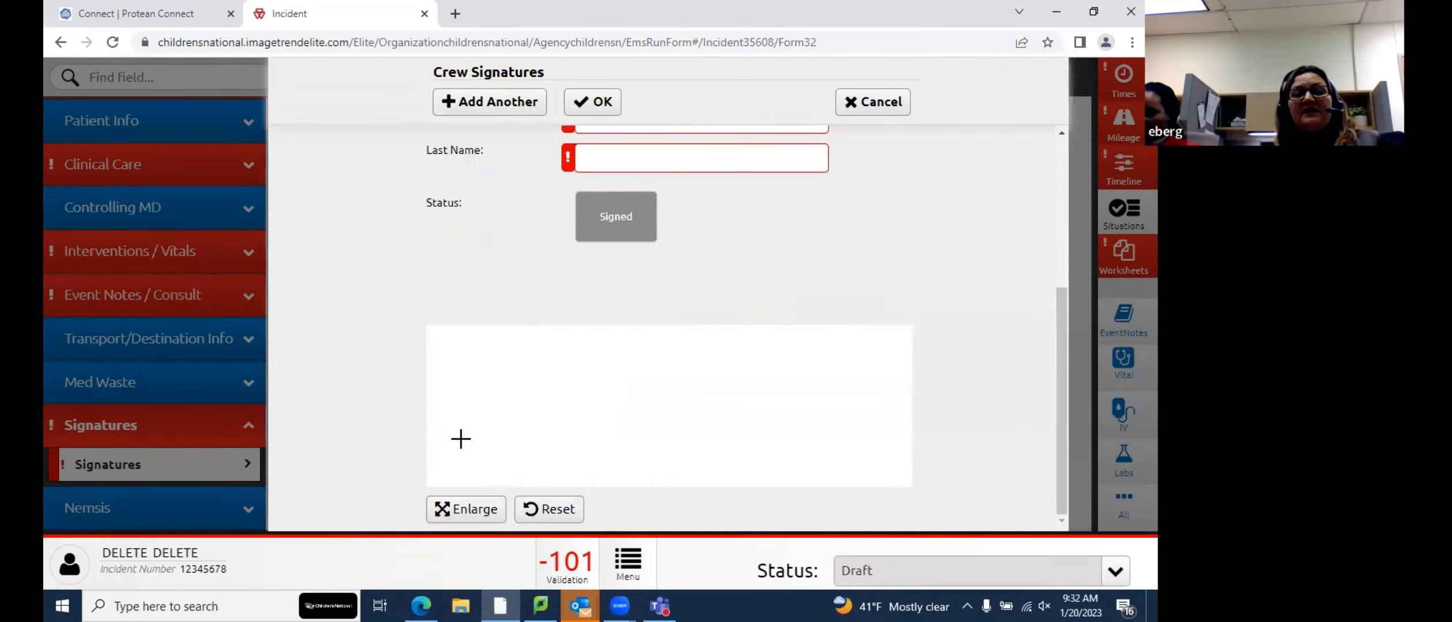
mouse_move(464, 436)
mouse_down()
mouse_move(553, 363)
mouse_move(776, 464)
mouse_up()
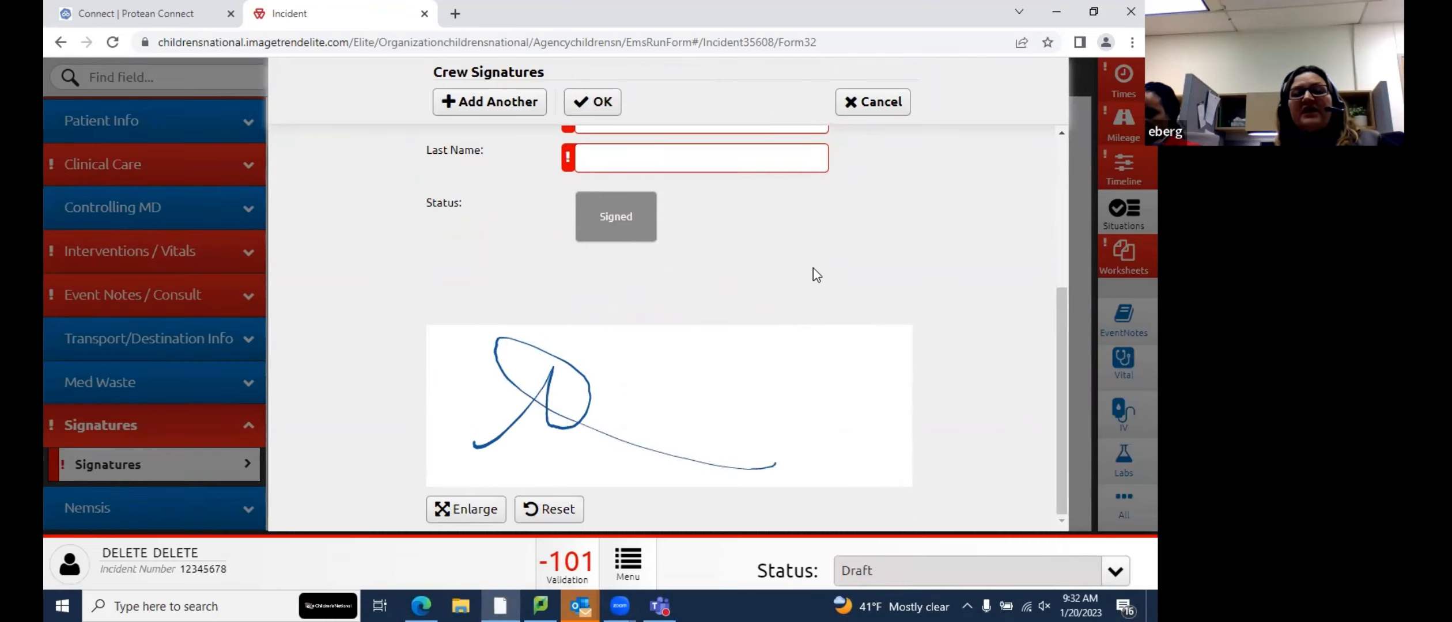
scroll(812, 277, up, 4)
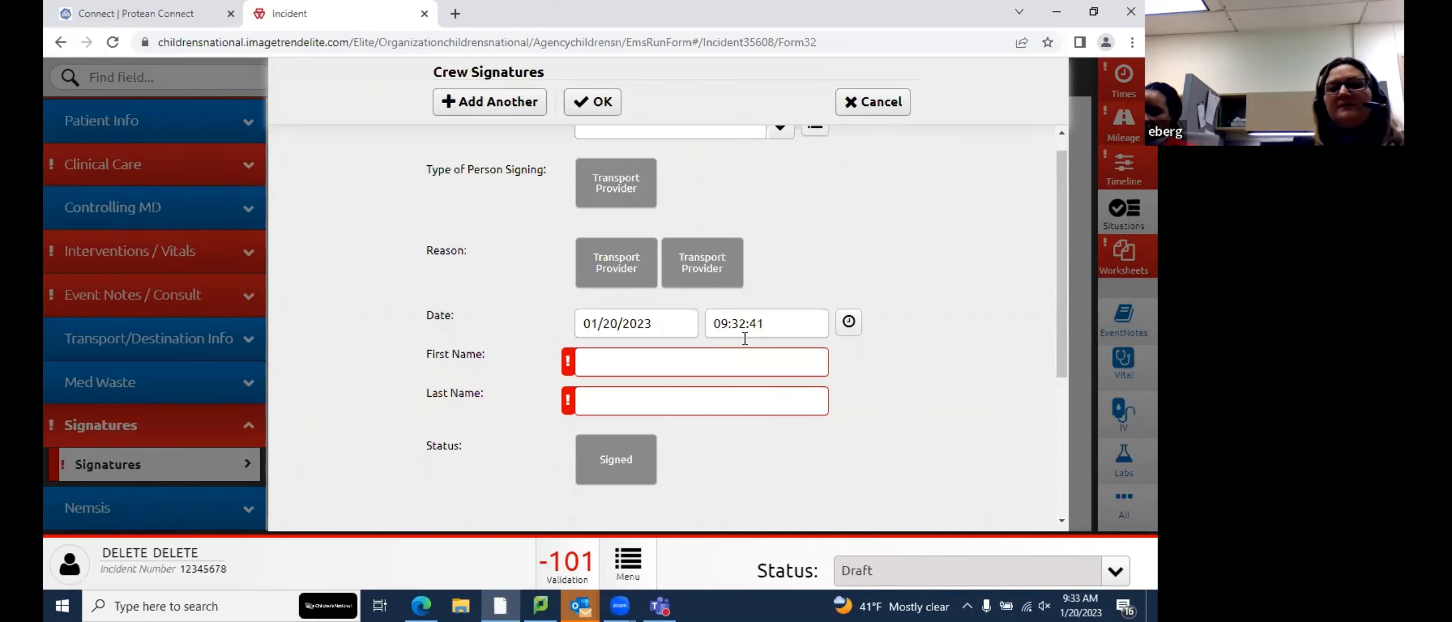
click(599, 103)
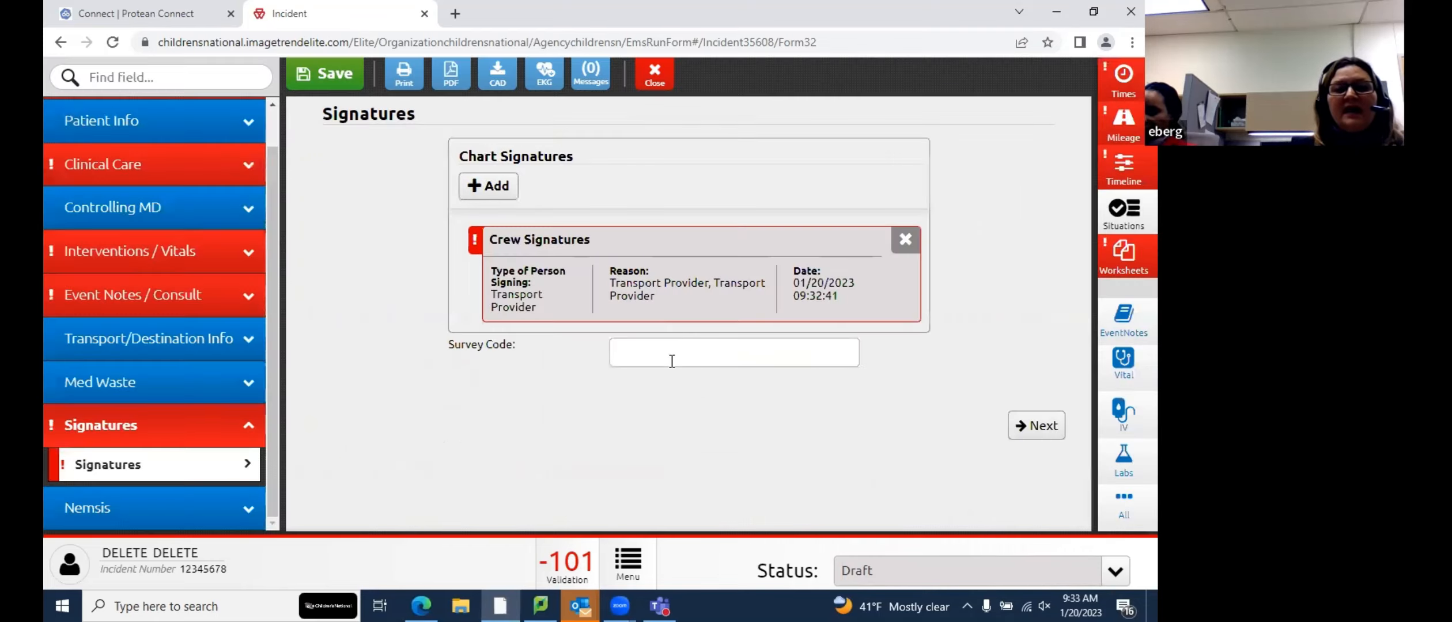
Go over the Survey Code field and the Nemsis panel, and return to the Signatures page
click(672, 352)
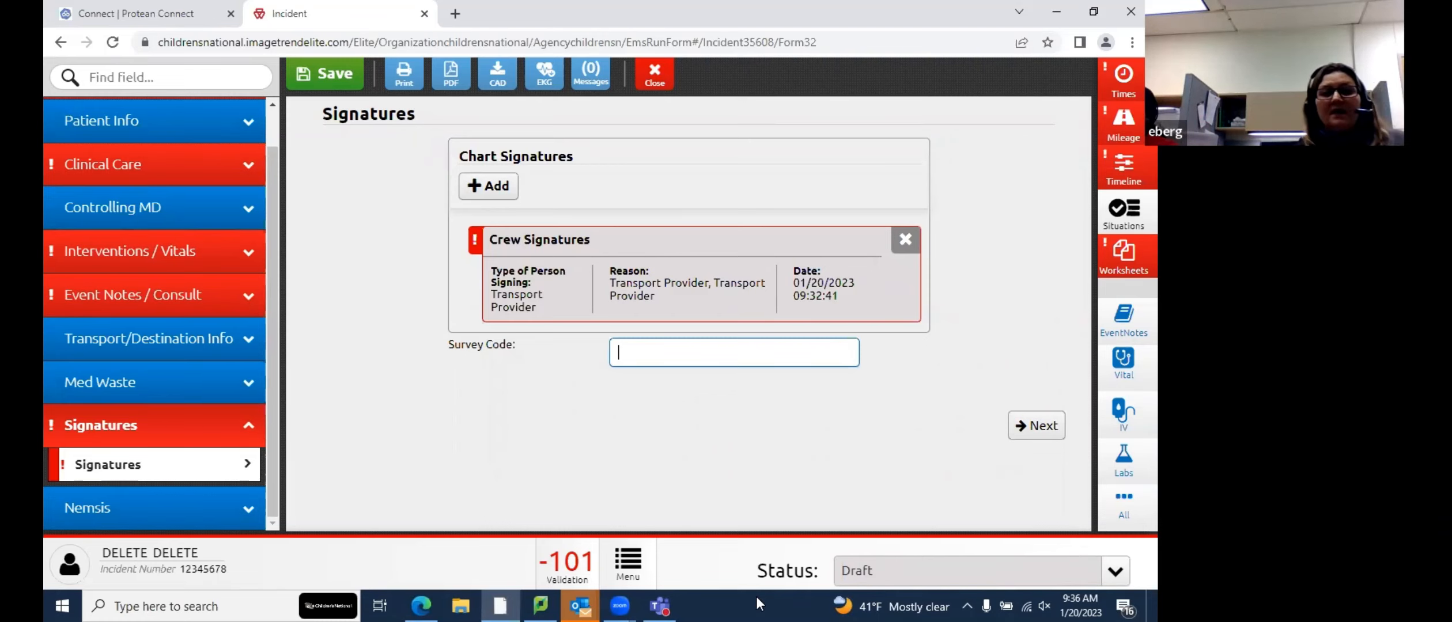
click(1036, 427)
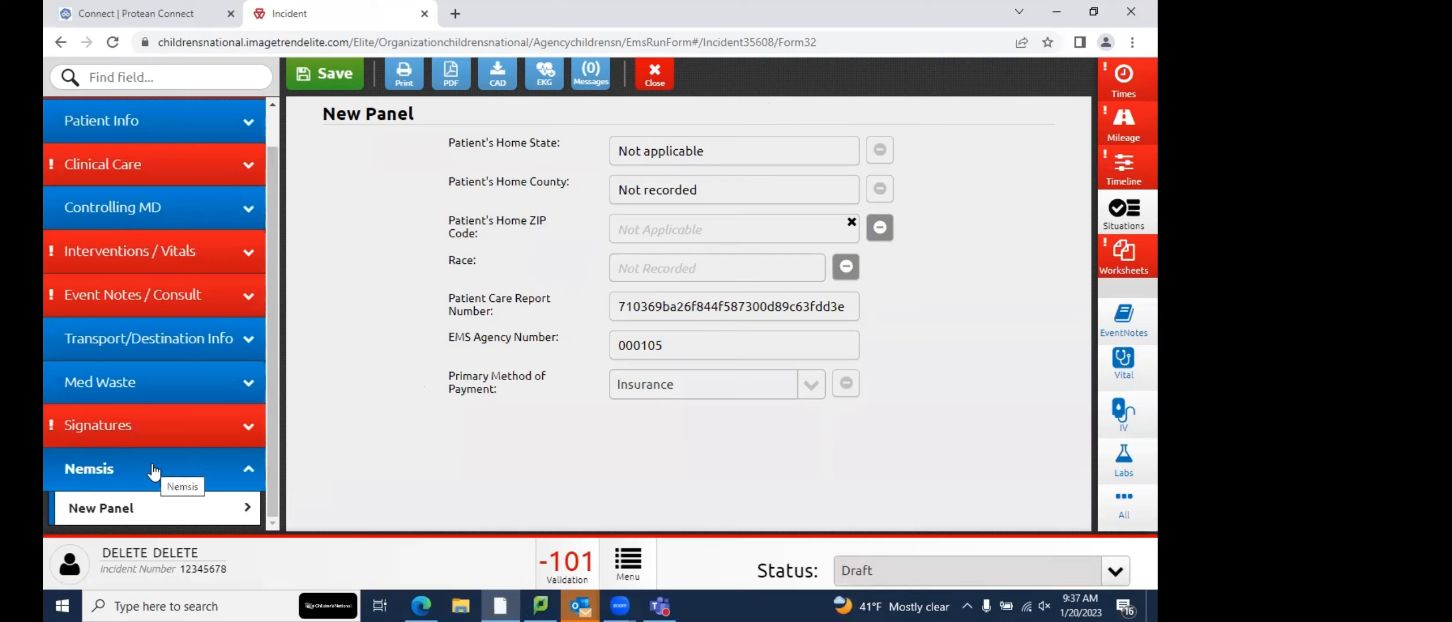
click(111, 426)
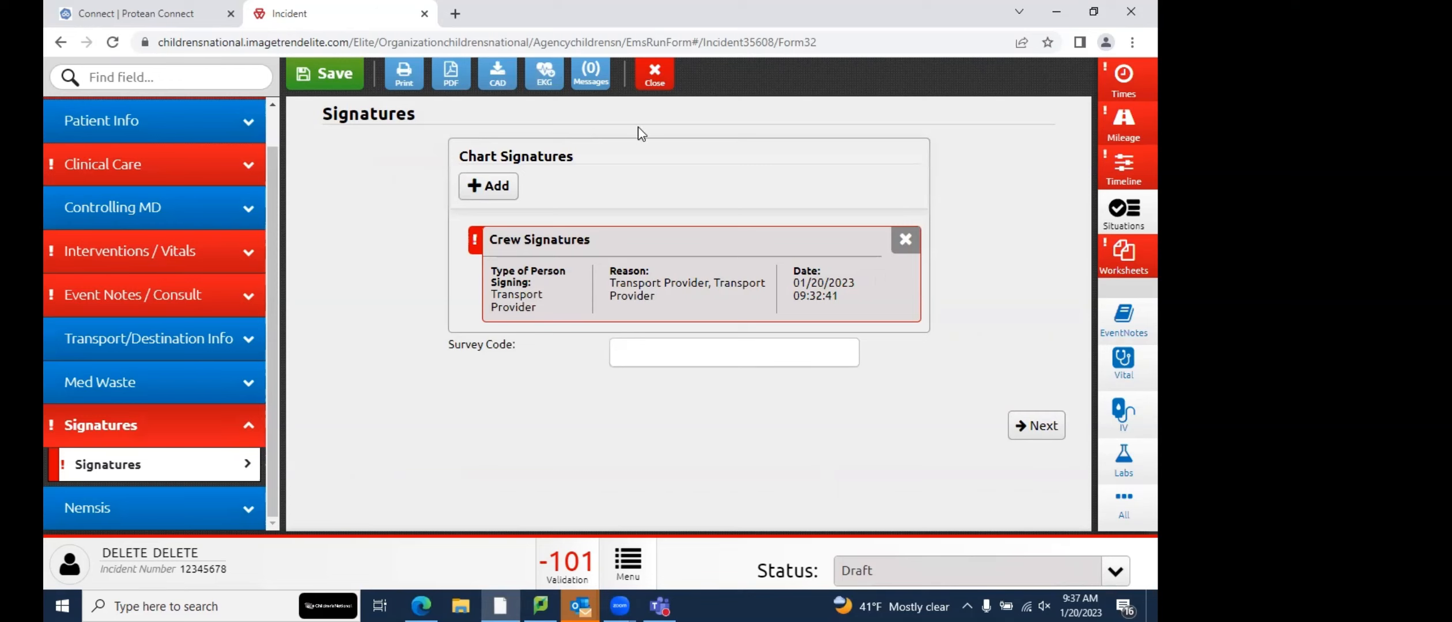
Review the date and time fields under Response Times and close them again
click(1122, 81)
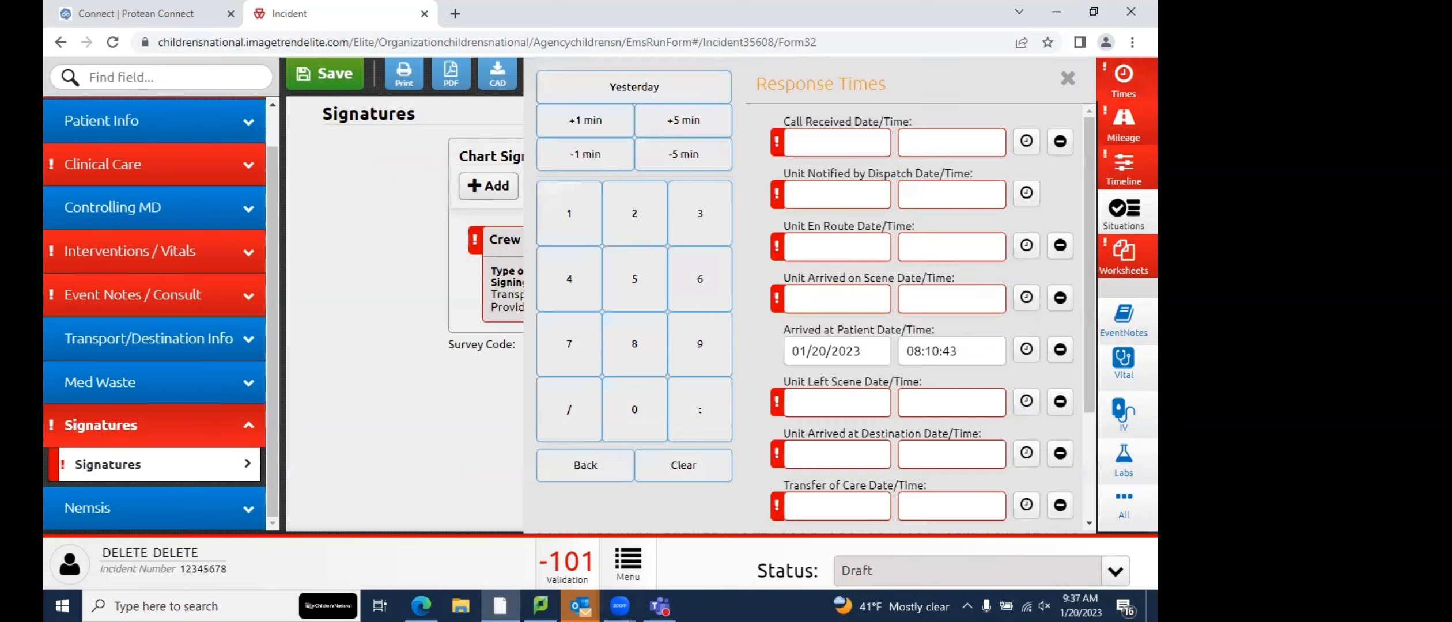
click(1121, 83)
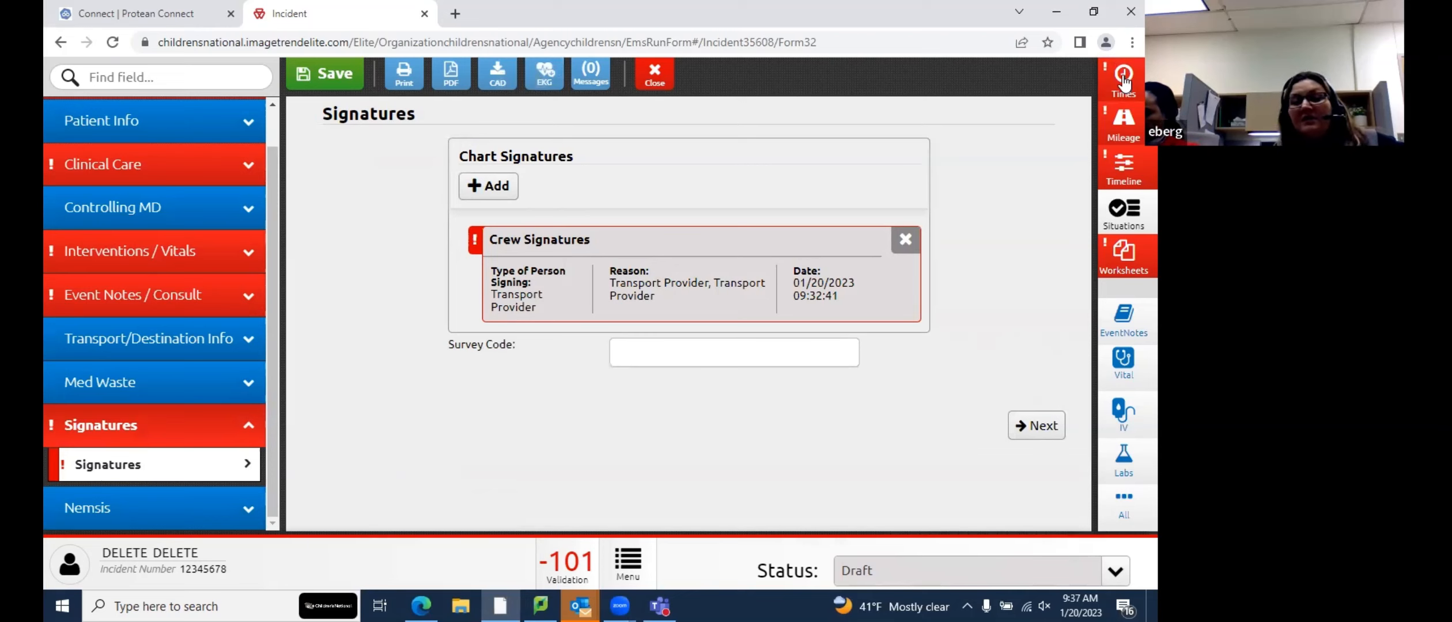
Review the Response Times fields through Unit Back at Home Location, close them, and view the Mileage odometer reading fields
click(1122, 81)
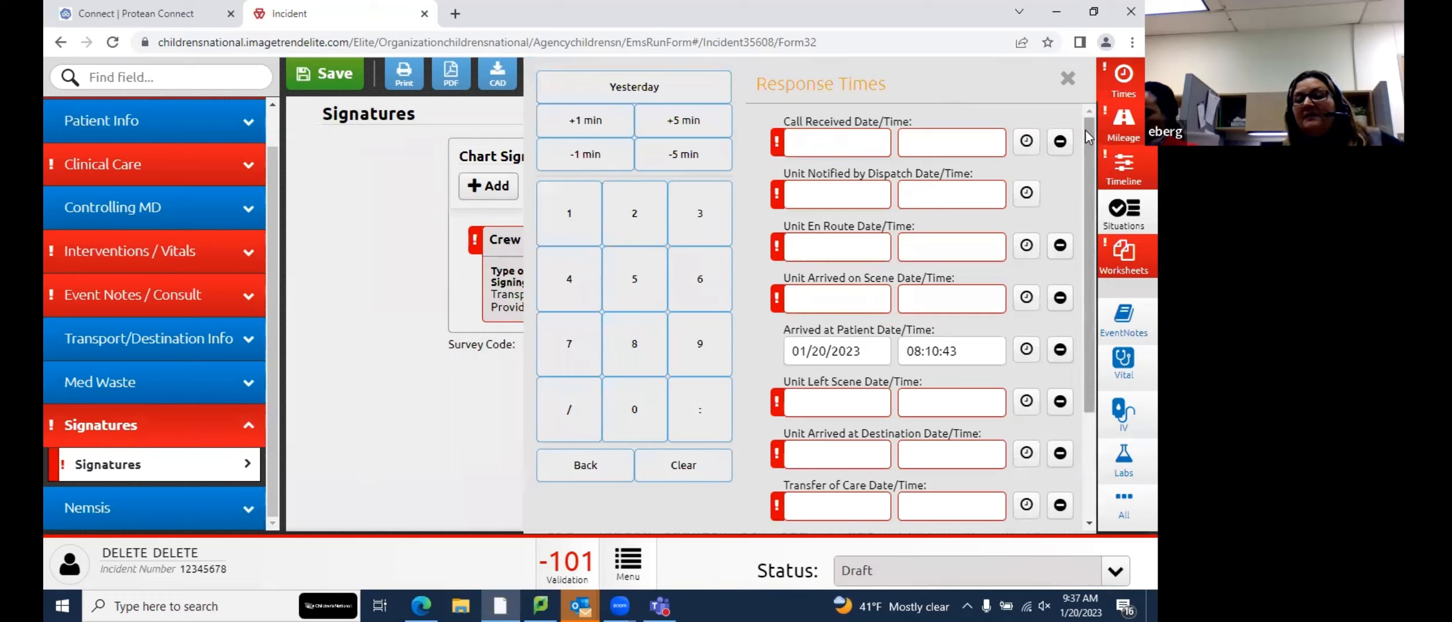
drag(1089, 176, 1091, 290)
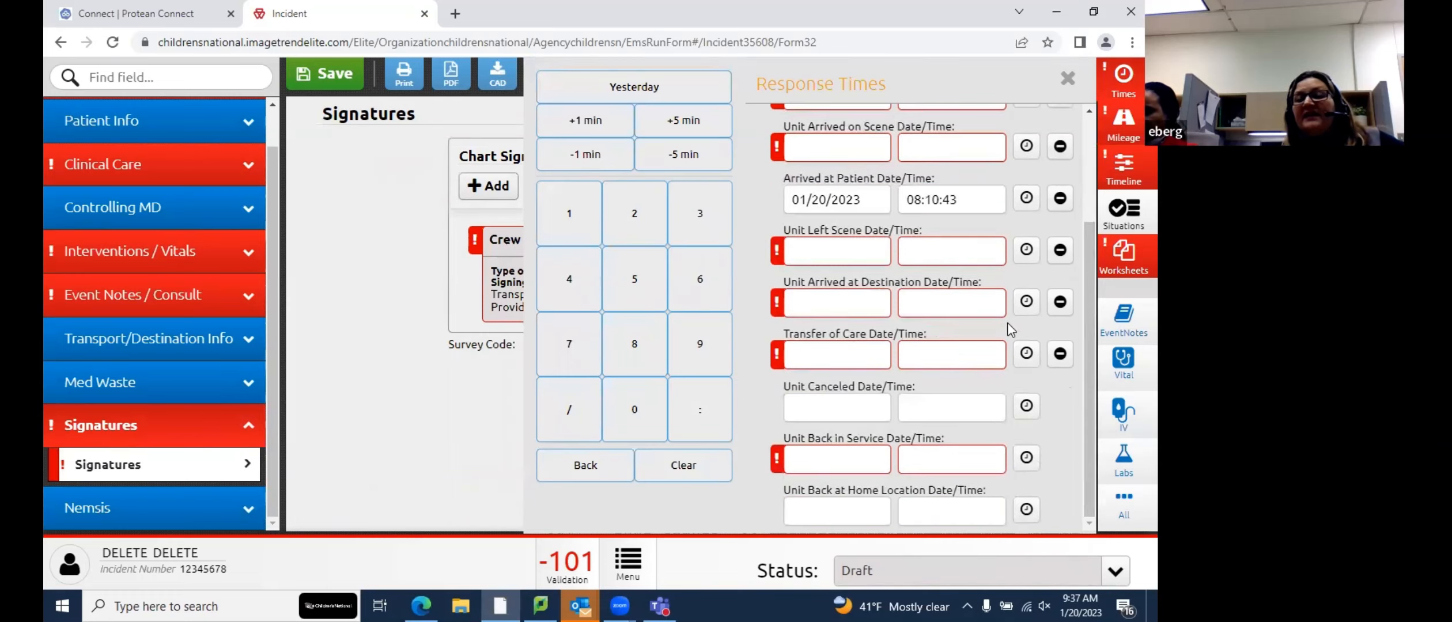
drag(1090, 282, 1090, 176)
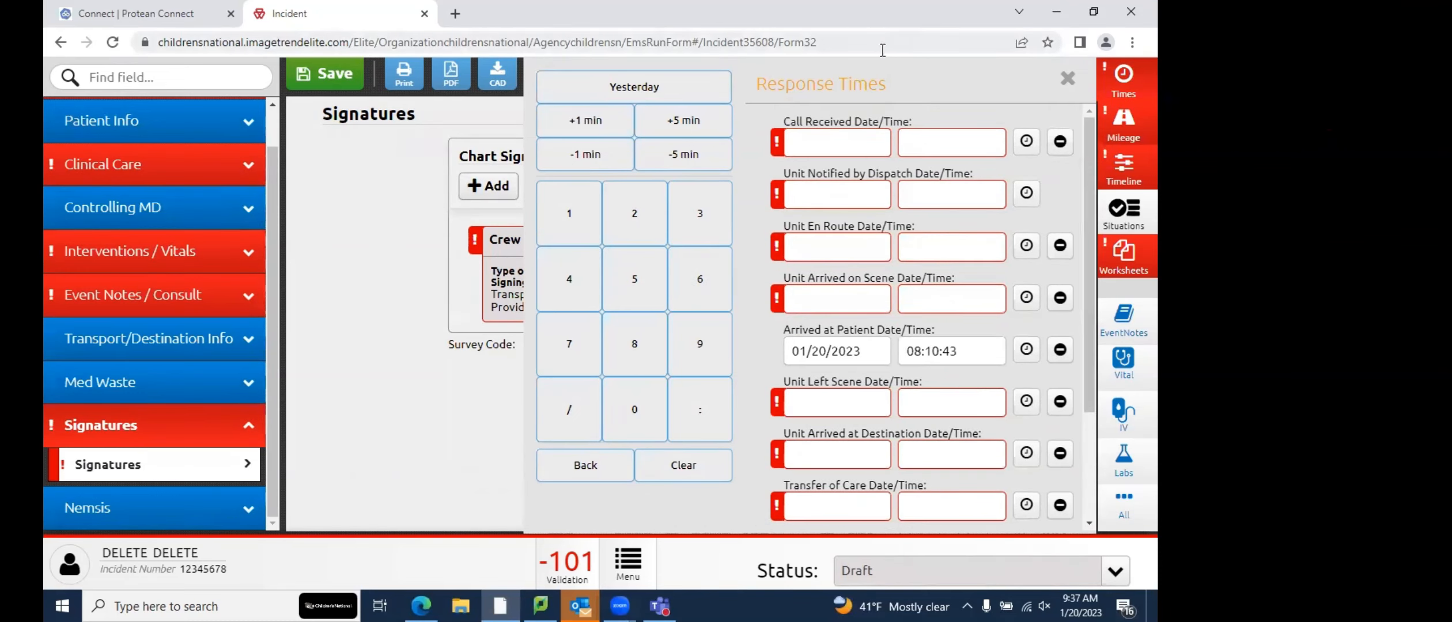
click(1066, 79)
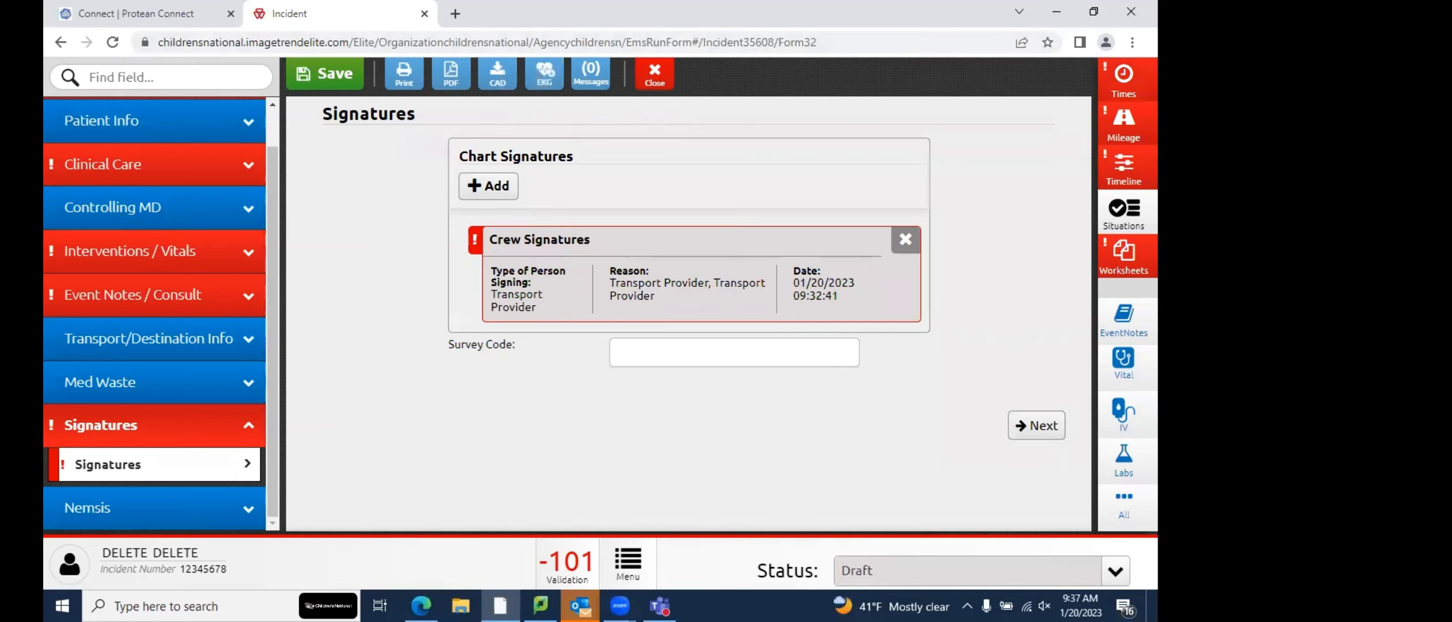
click(1124, 125)
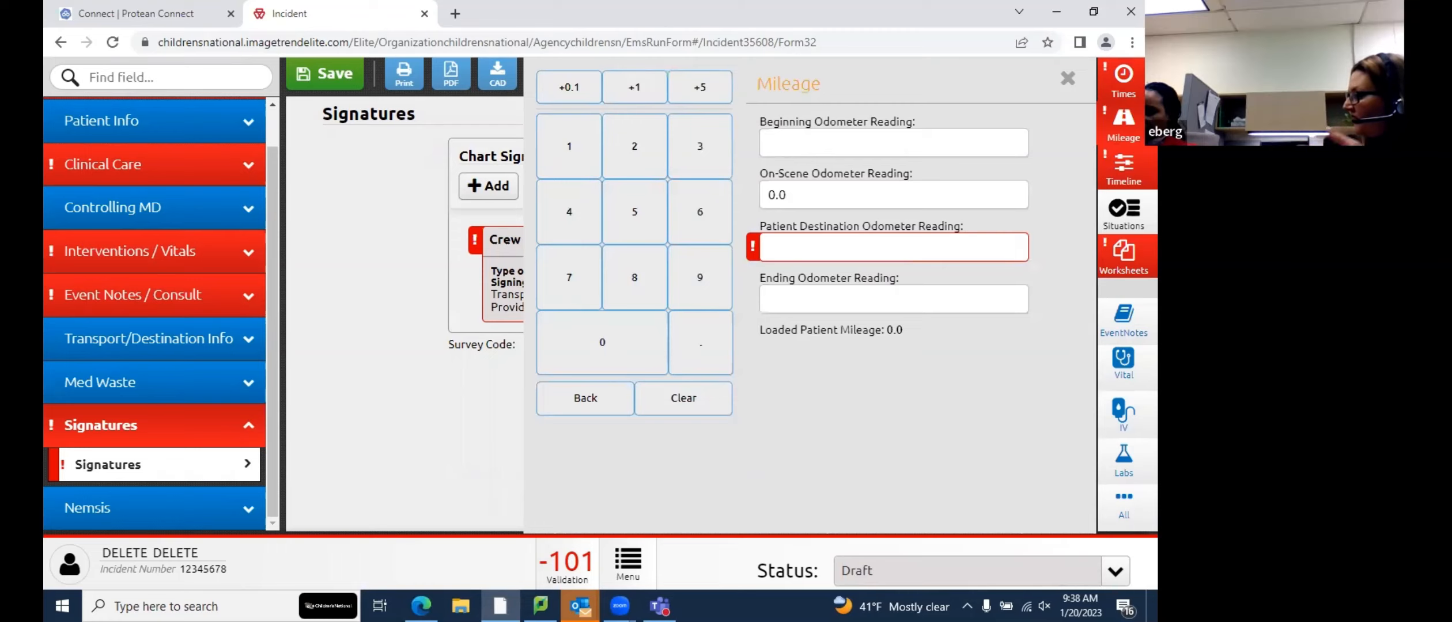
Review the incident Timeline through the entries with no associated date or time, and return to the Signatures page
click(1124, 179)
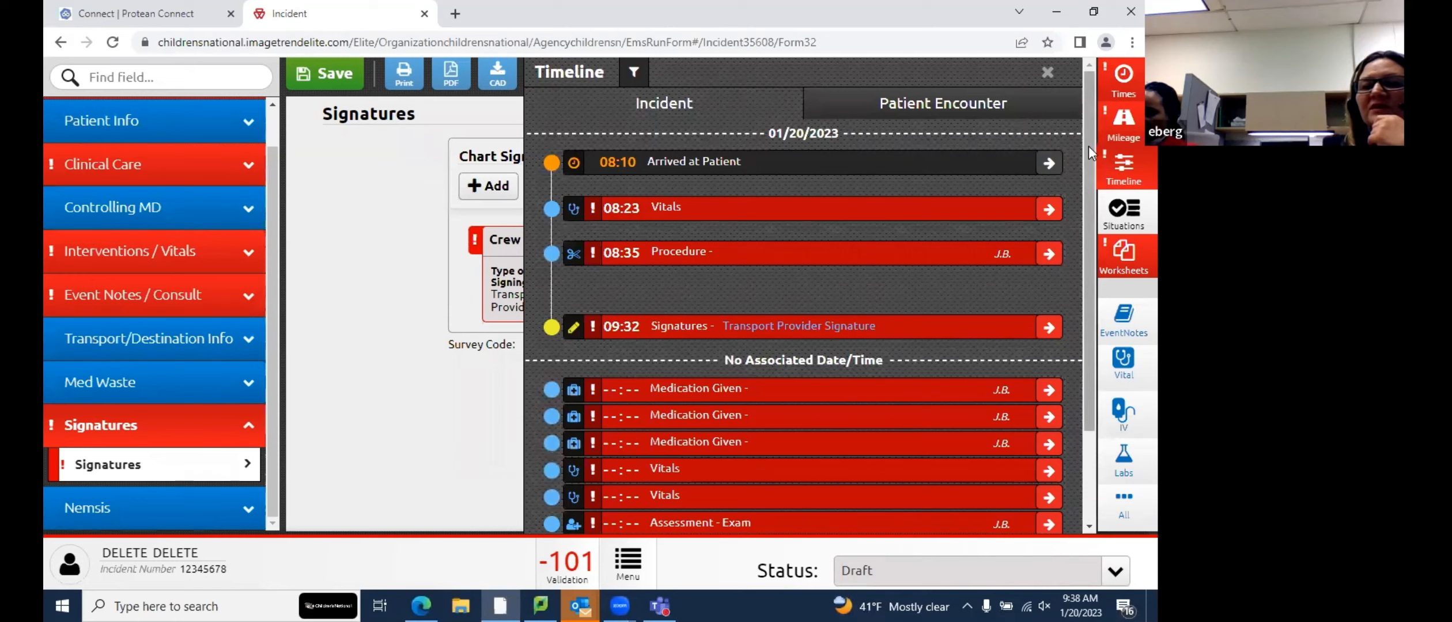
scroll(1088, 147, down, 2)
scroll(1094, 210, down, 3)
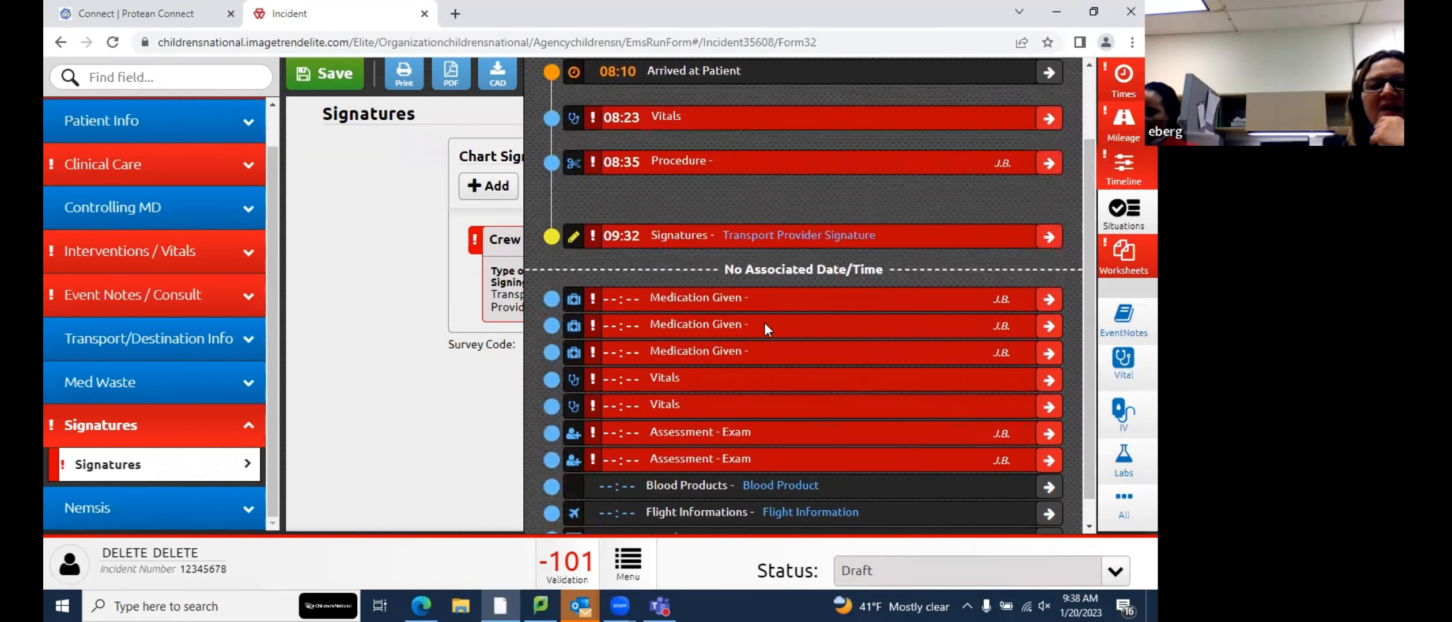
drag(1087, 200, 1091, 259)
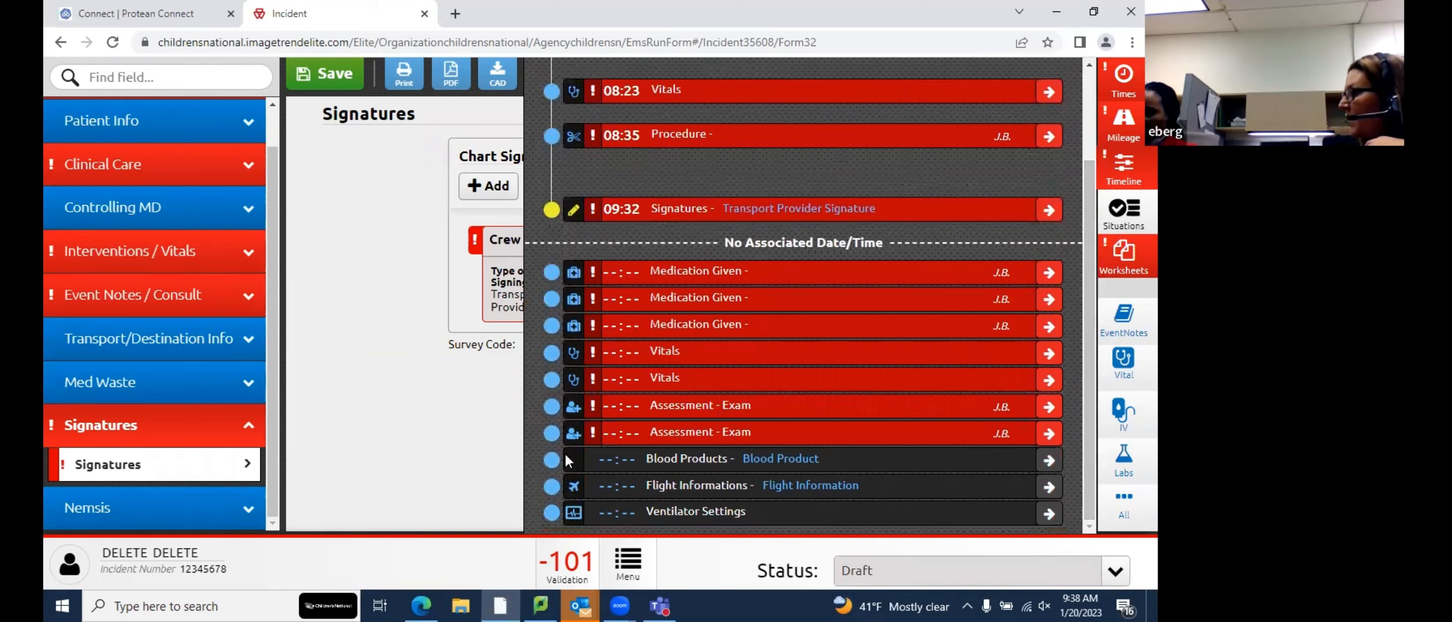
click(380, 451)
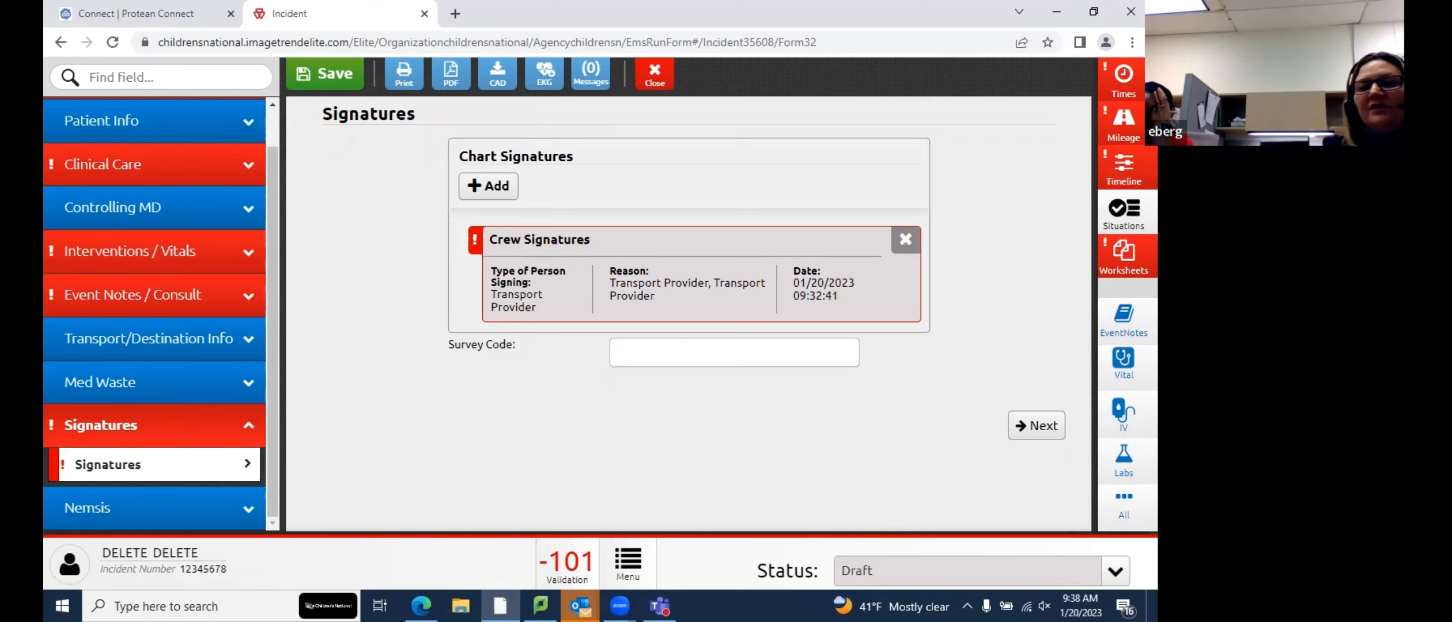
Look over the available Situations categories and close them, and bring up the overview of all worksheets
click(1122, 218)
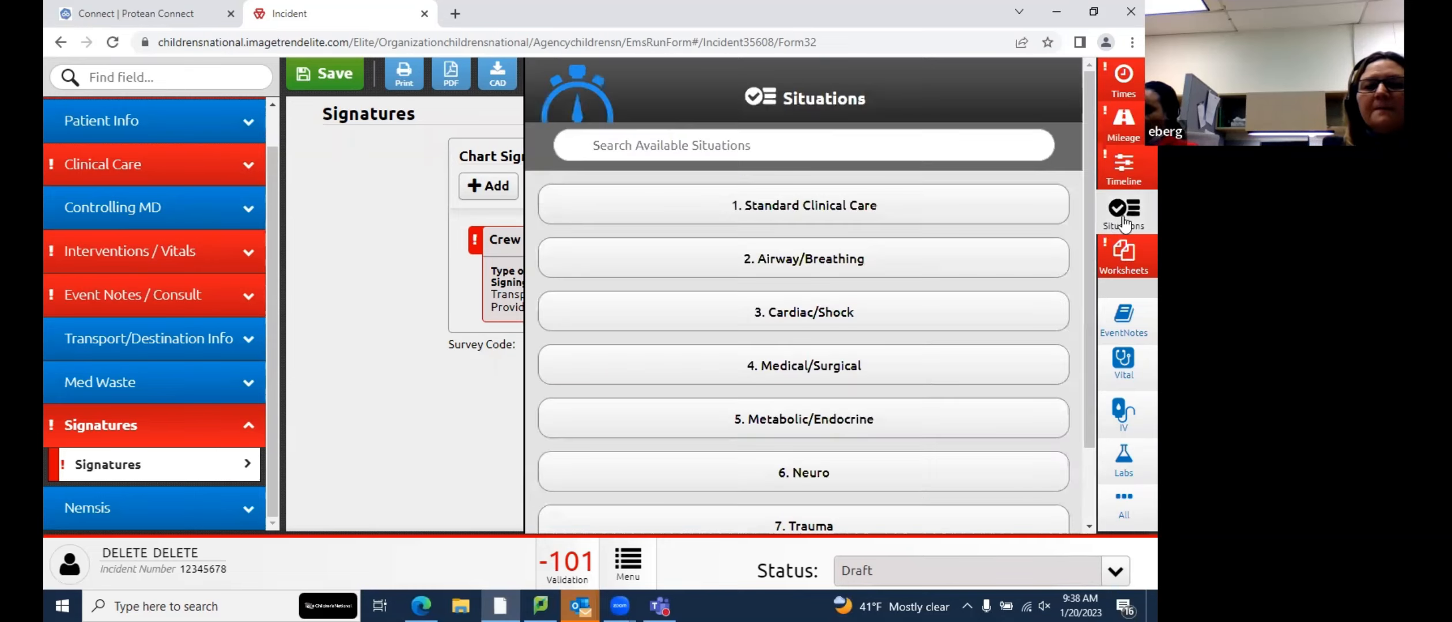
click(1122, 219)
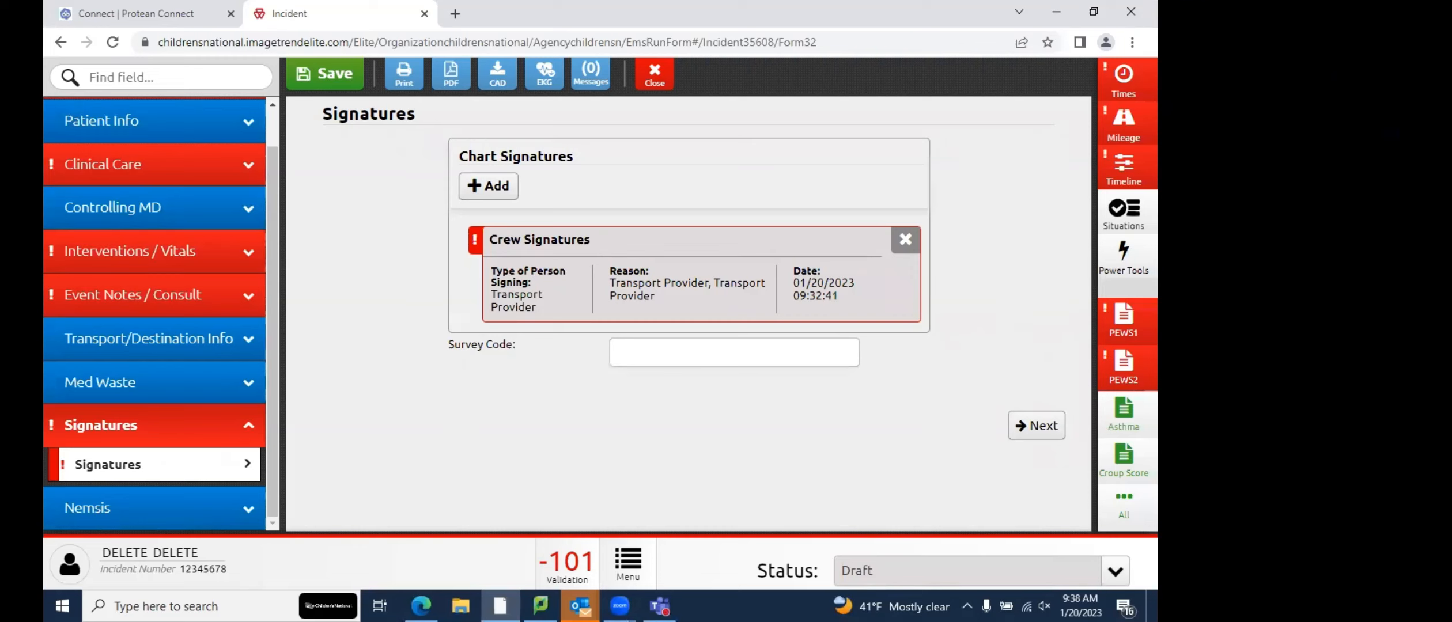
click(1124, 505)
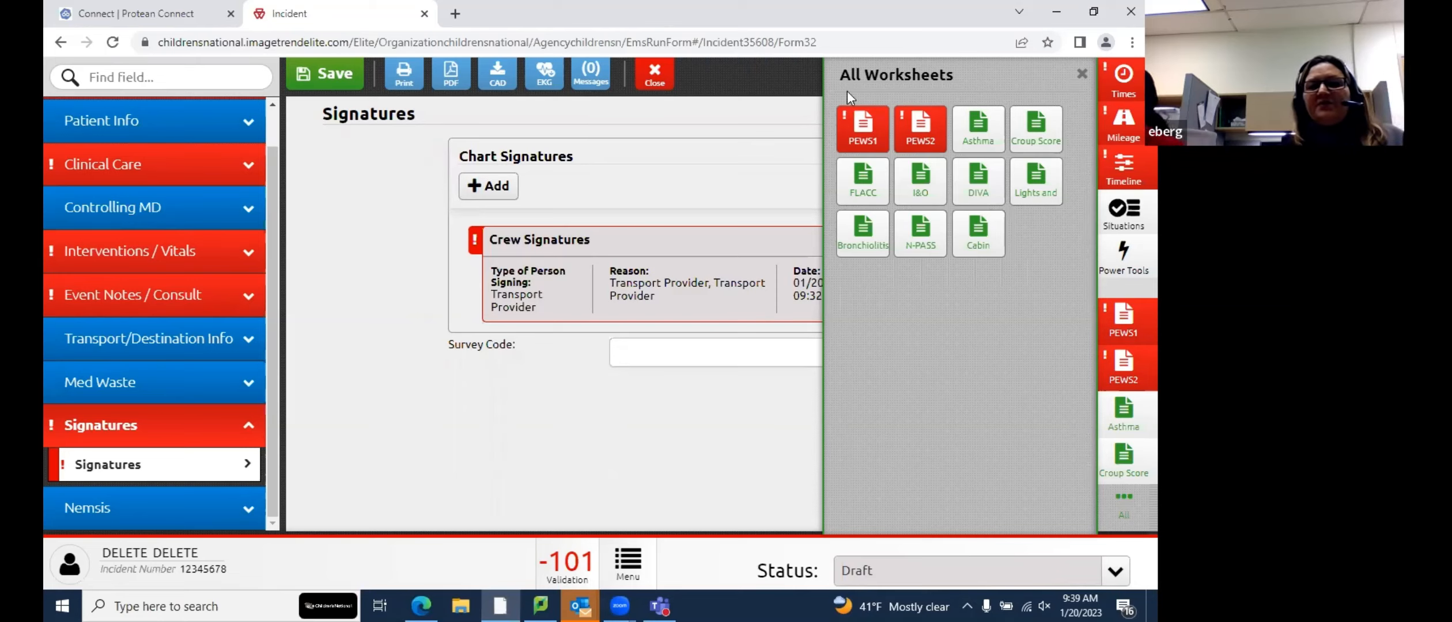
Go through the Asthma Score worksheet down to its total, and view the Croup Score worksheet
click(979, 138)
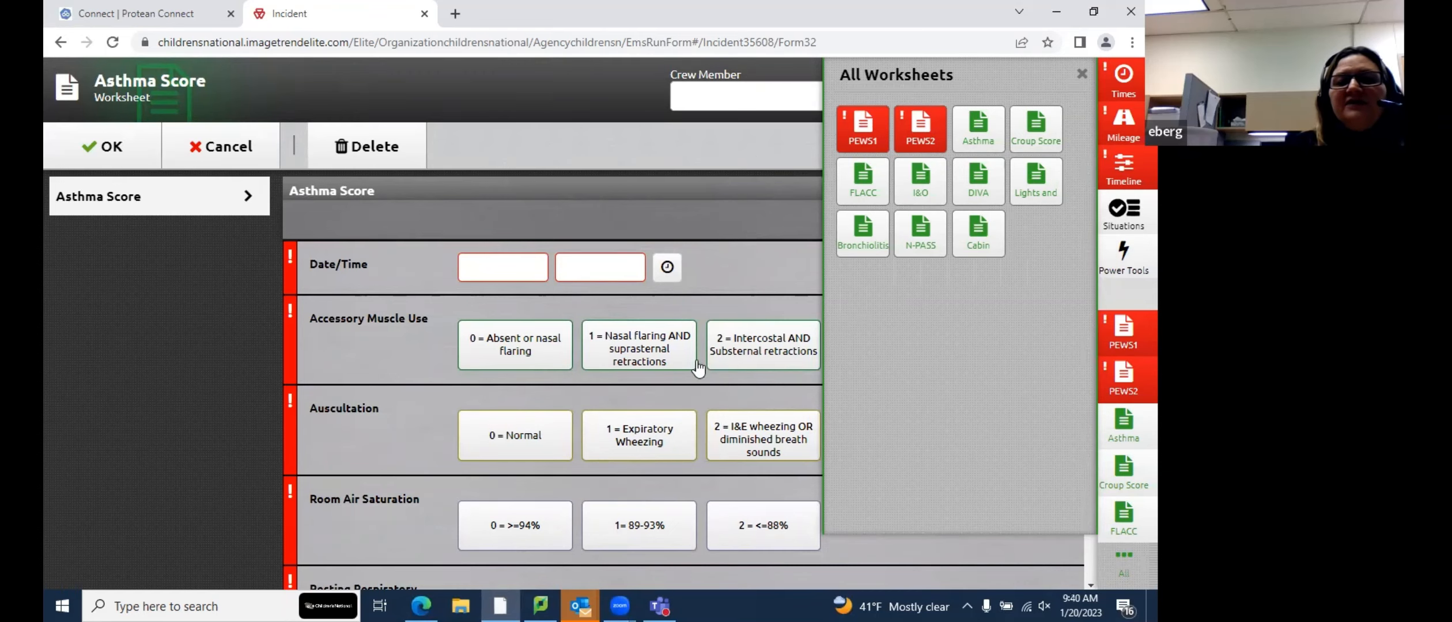
scroll(700, 360, down, 5)
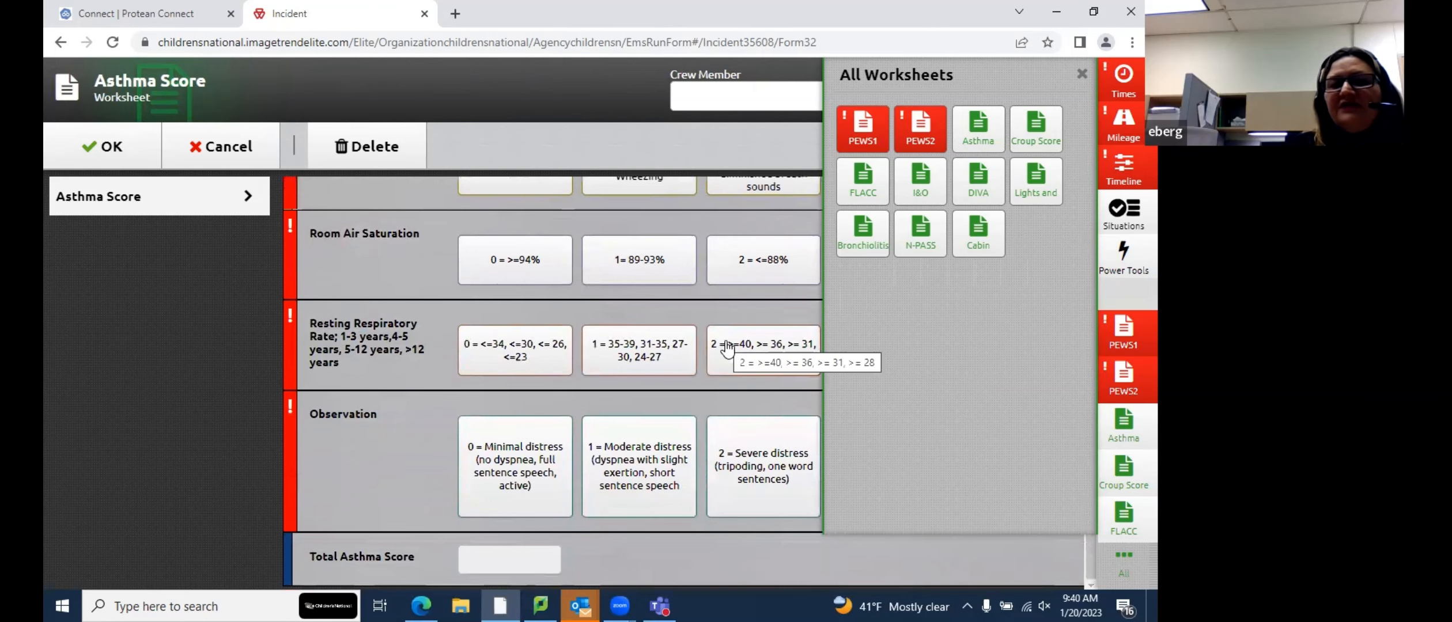
scroll(727, 349, up, 5)
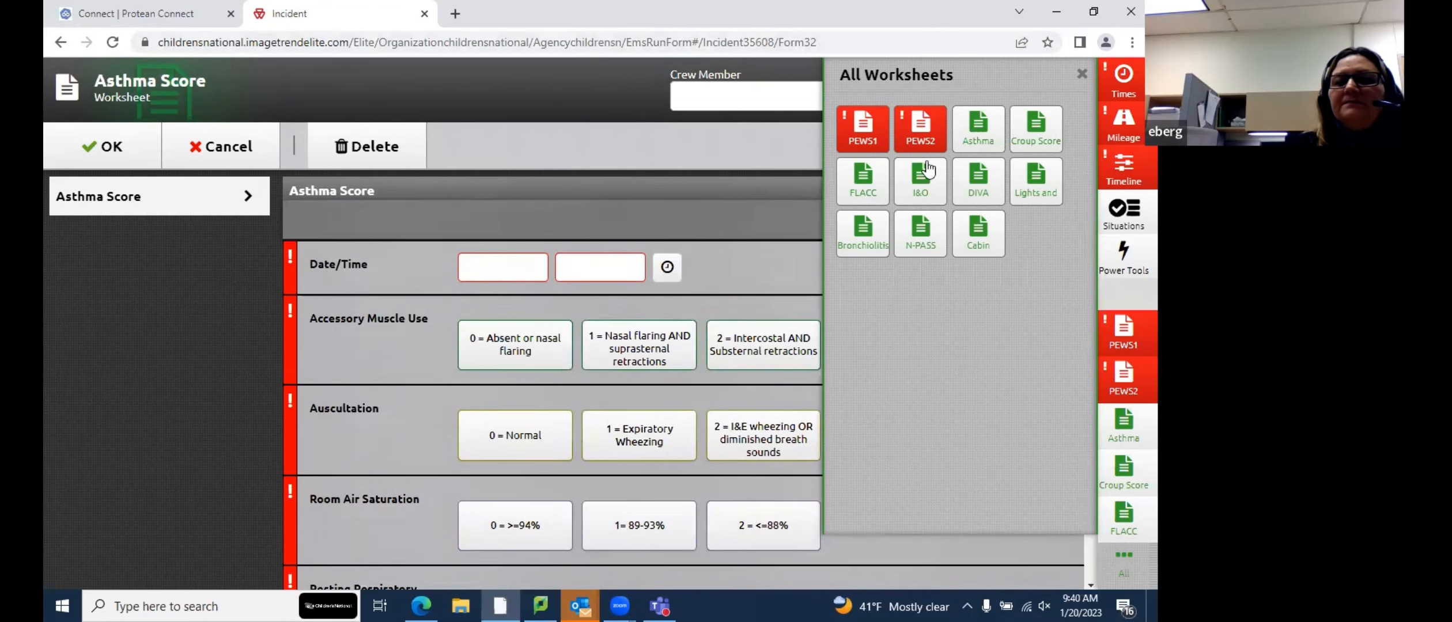
click(1044, 132)
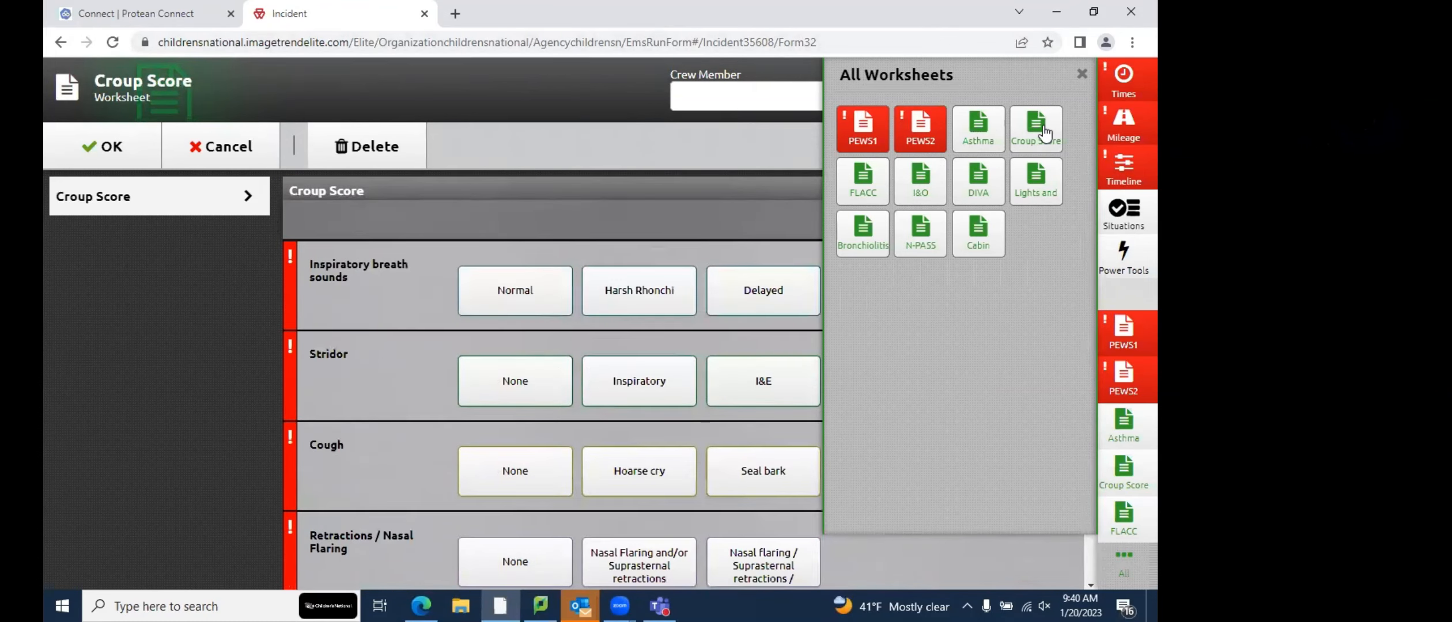
View the I&O worksheet, and go through the DIVA worksheet down to its total
click(928, 196)
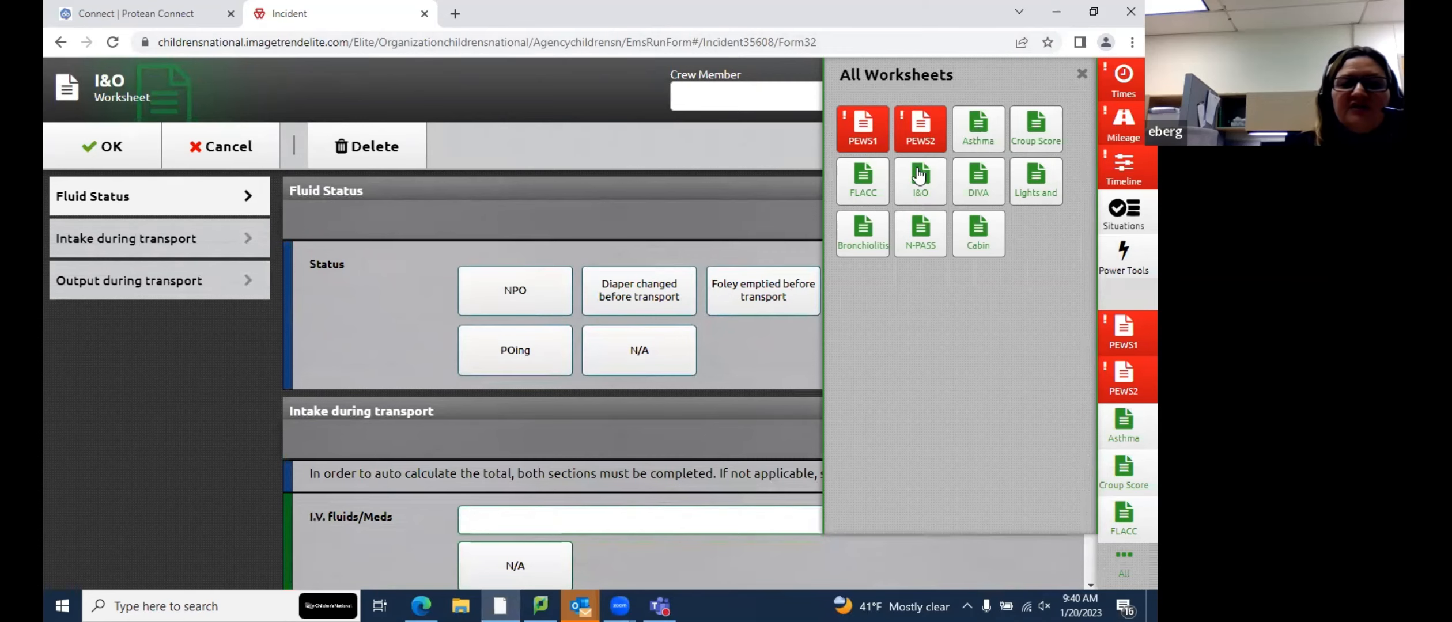
click(974, 190)
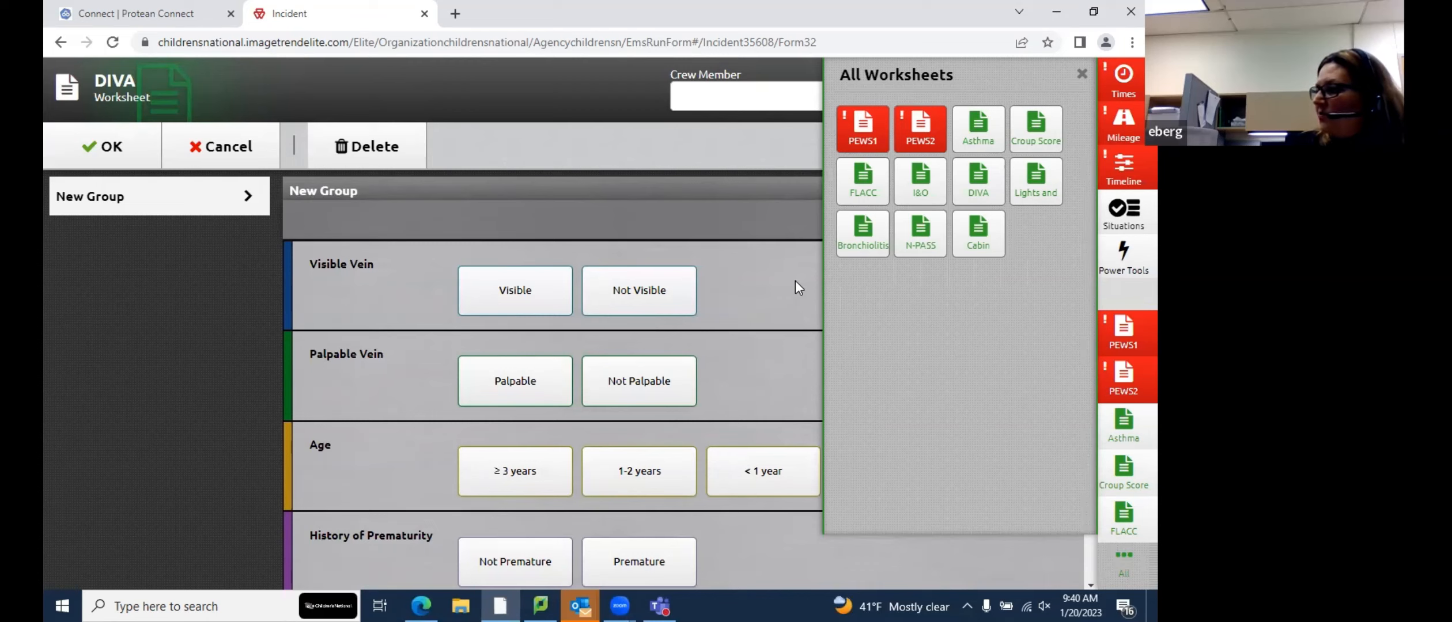
scroll(796, 283, down, 1)
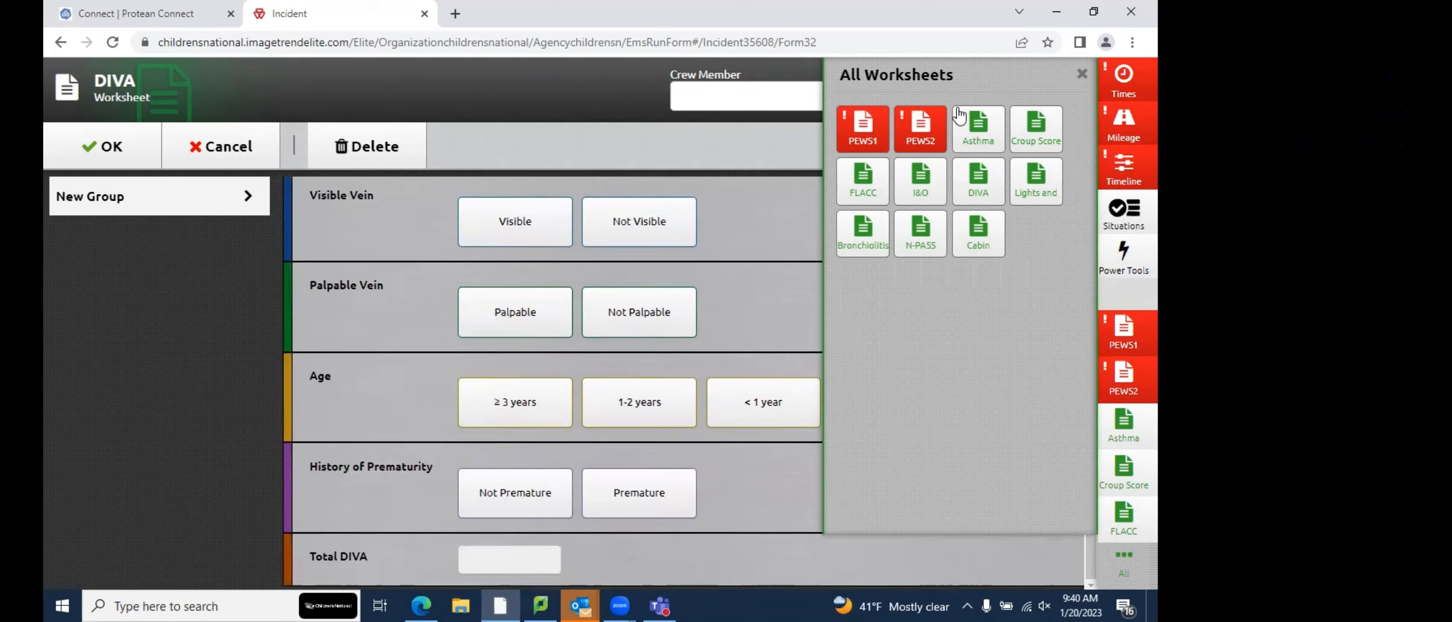
Review the Lights and Sirens worksheet, including the clinical rationale and downgrade rationale sections
click(1050, 199)
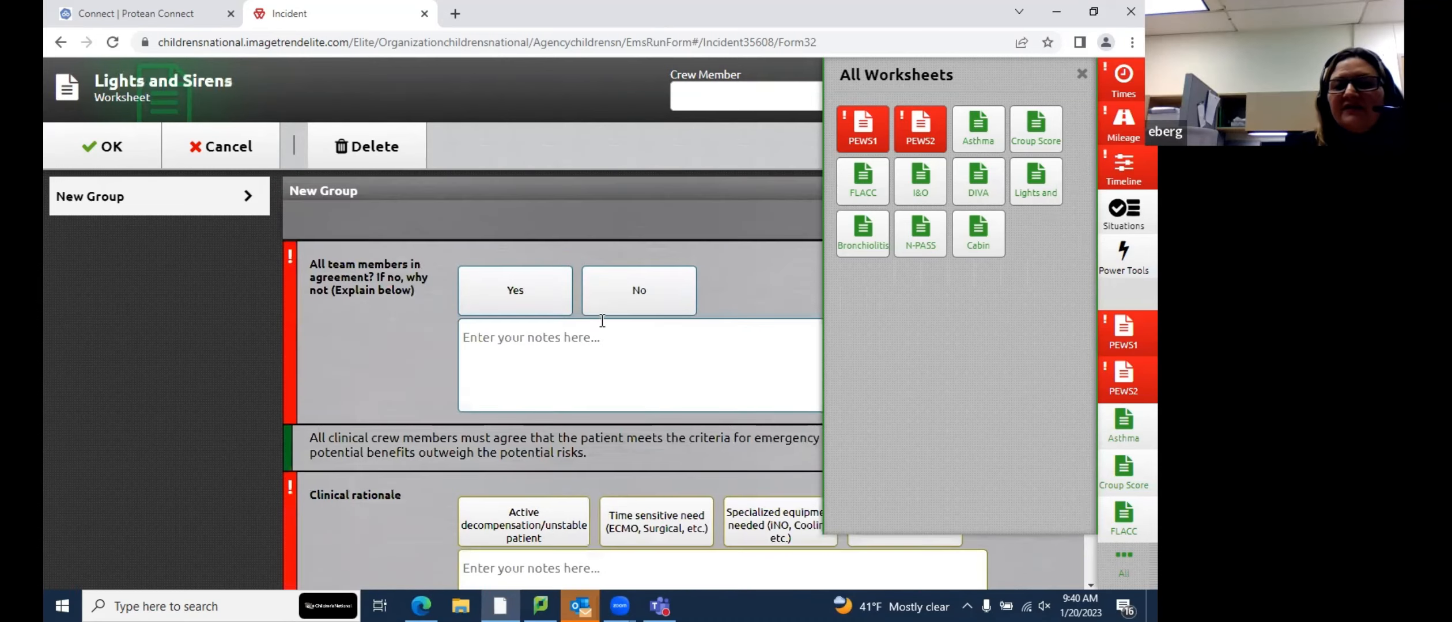
scroll(599, 325, down, 5)
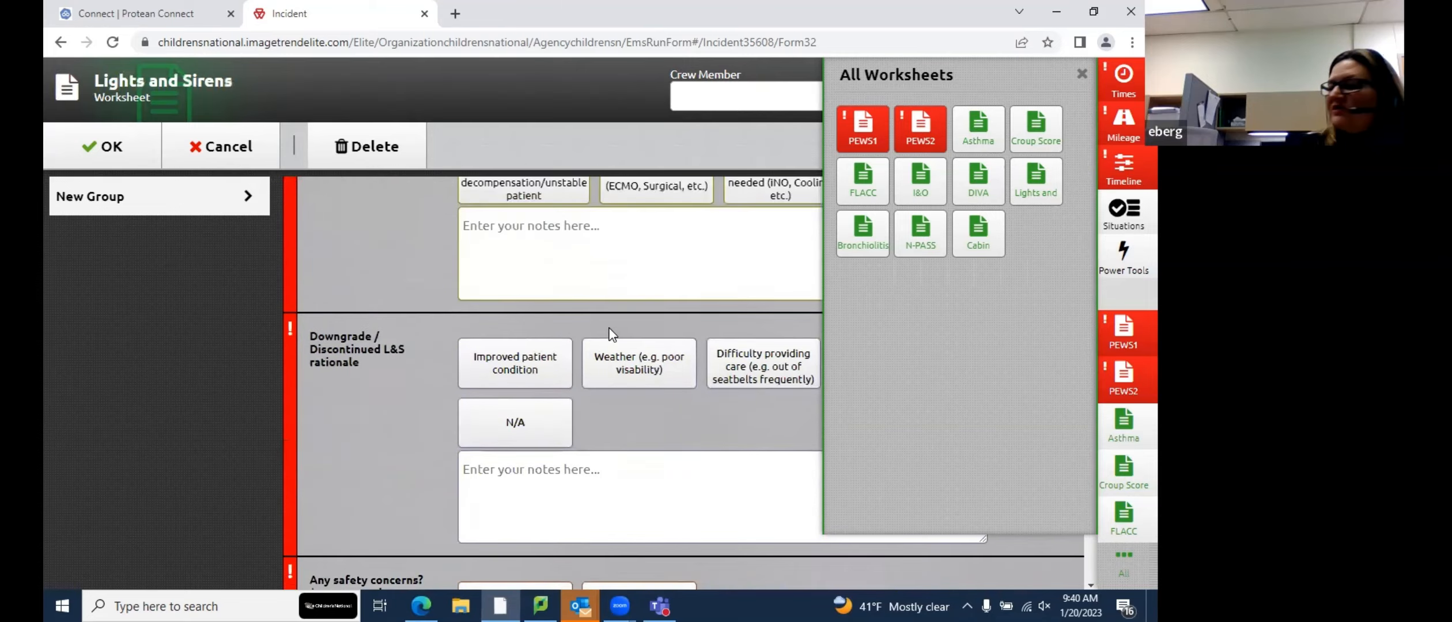
scroll(612, 333, up, 5)
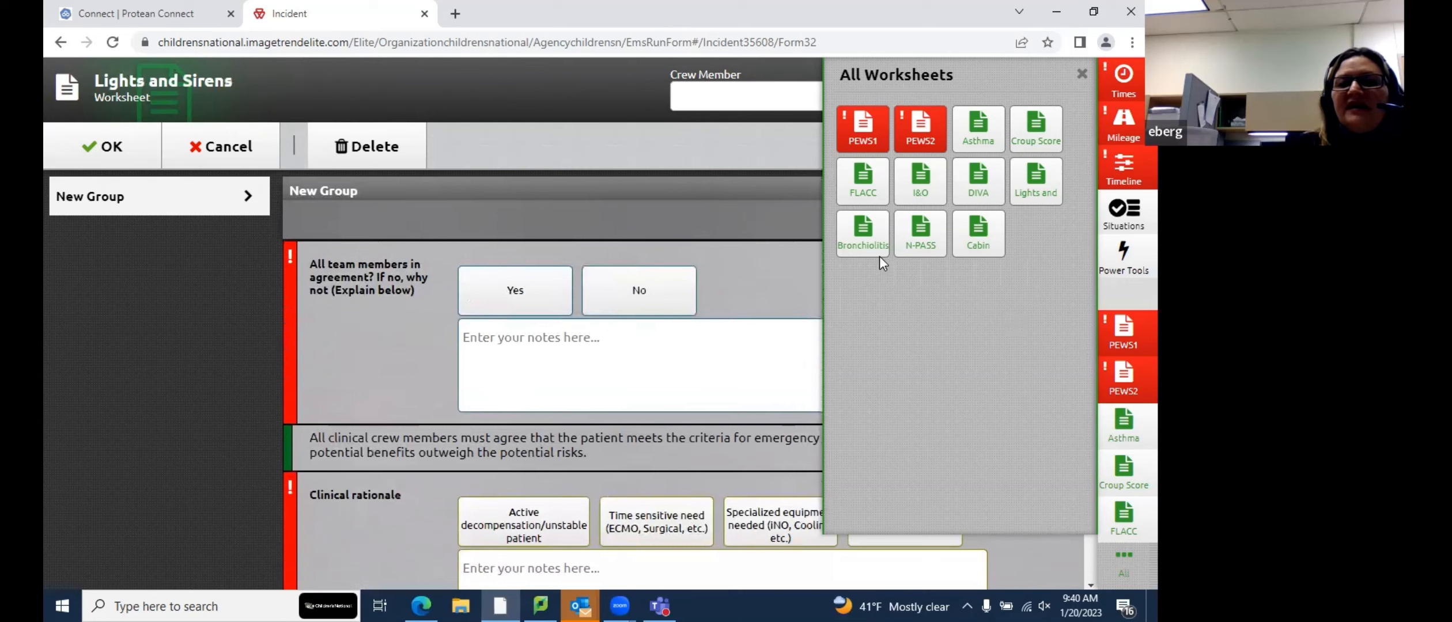
View the Bronchiolitis Score and Cabin temperature out of range worksheets, and close the worksheet overview
click(871, 231)
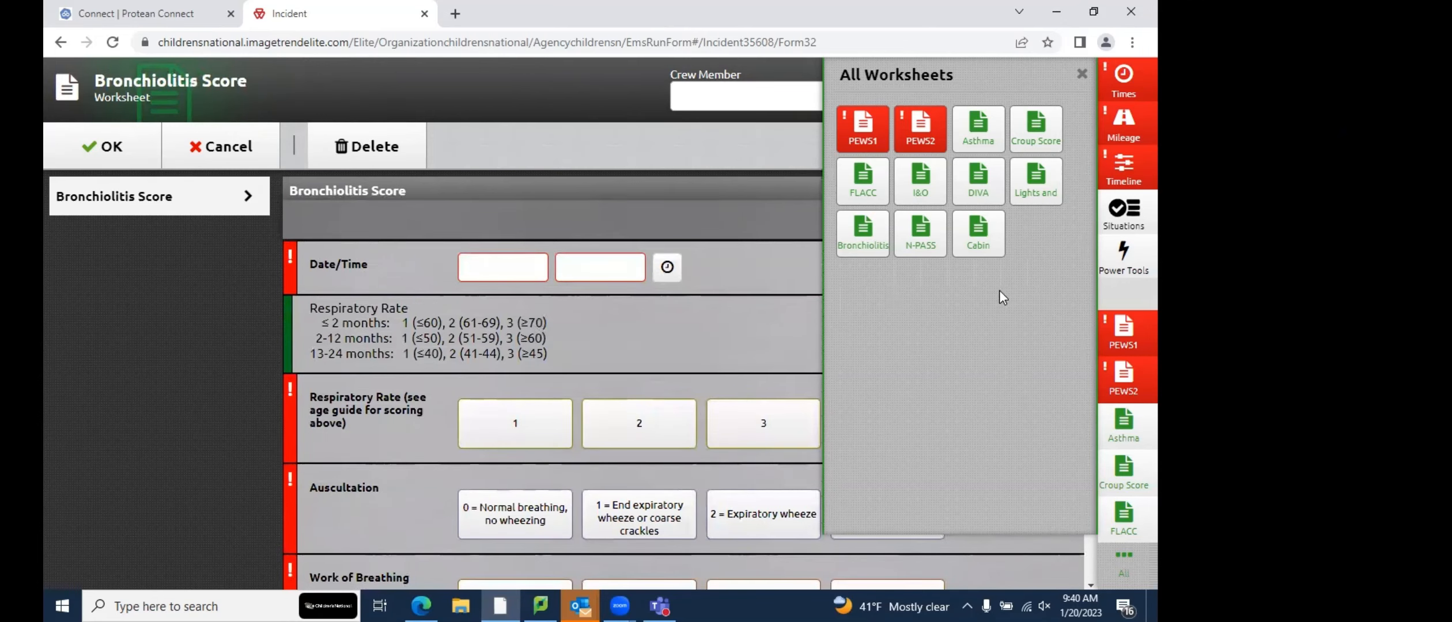
click(991, 249)
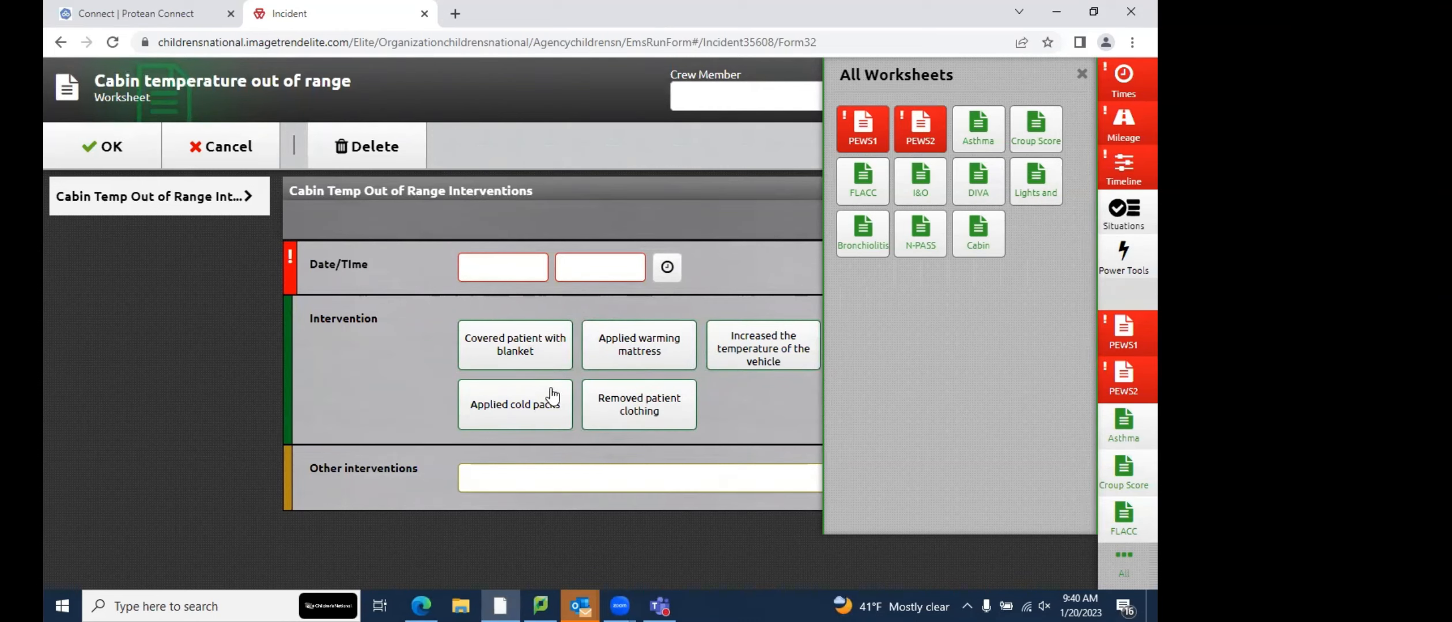
click(1082, 74)
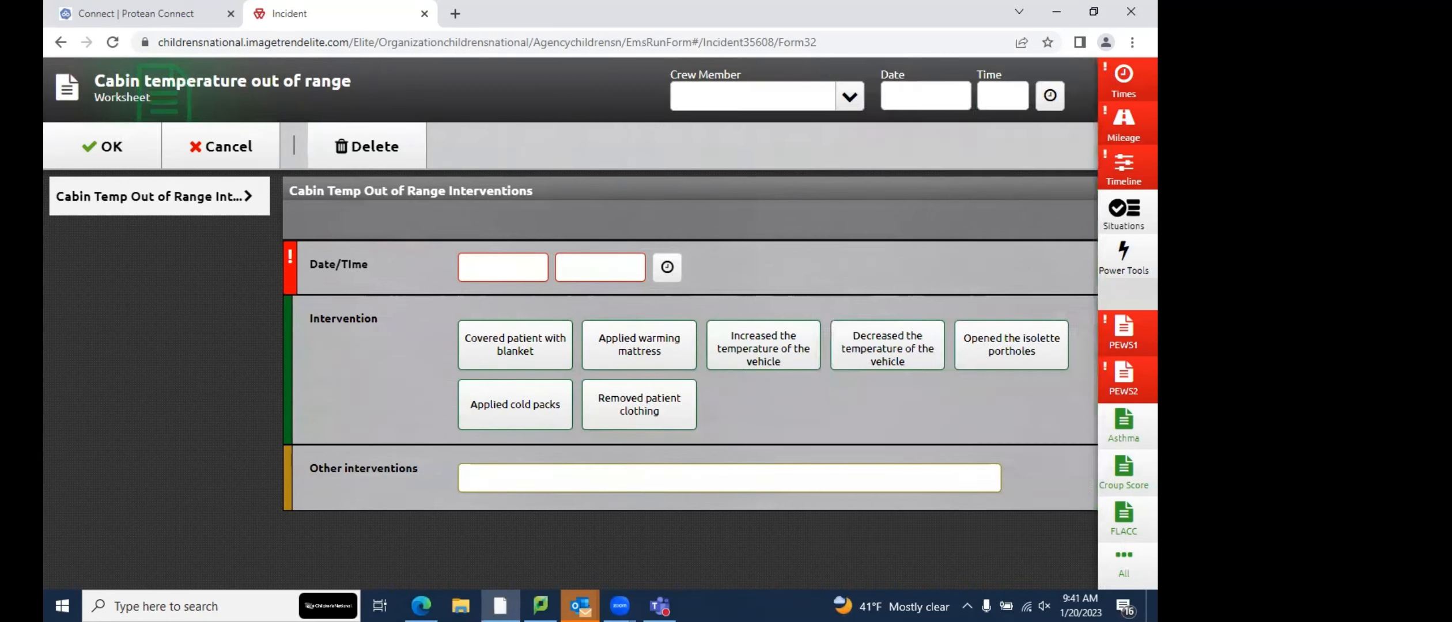
Switch from the worksheets to the overview of all Power Tools, look over the tools, and close it
click(1124, 564)
click(1077, 74)
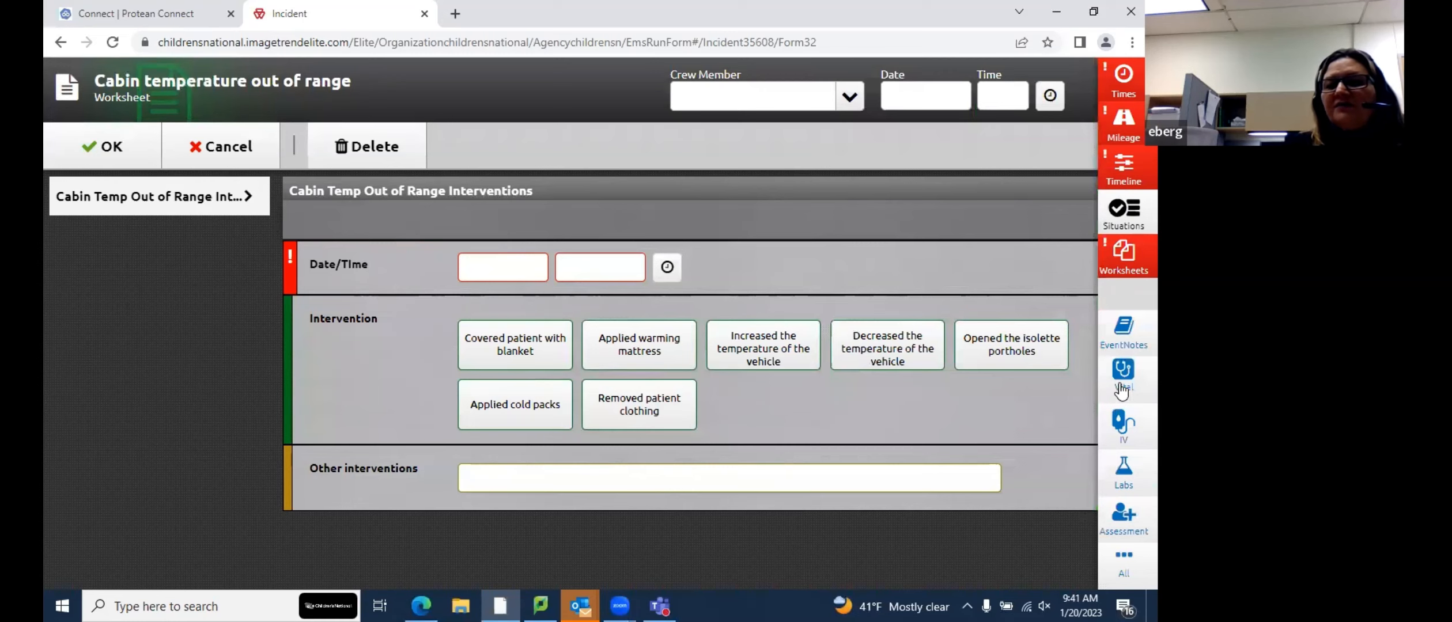
click(1124, 563)
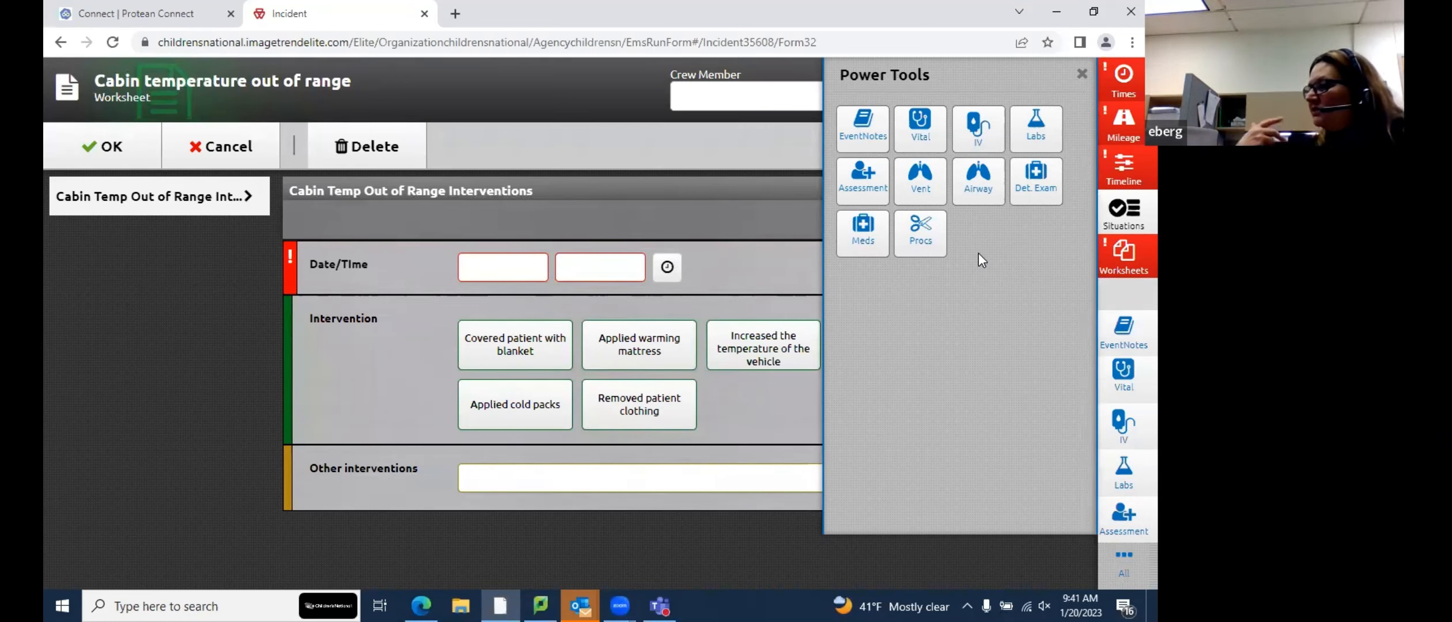
click(1083, 74)
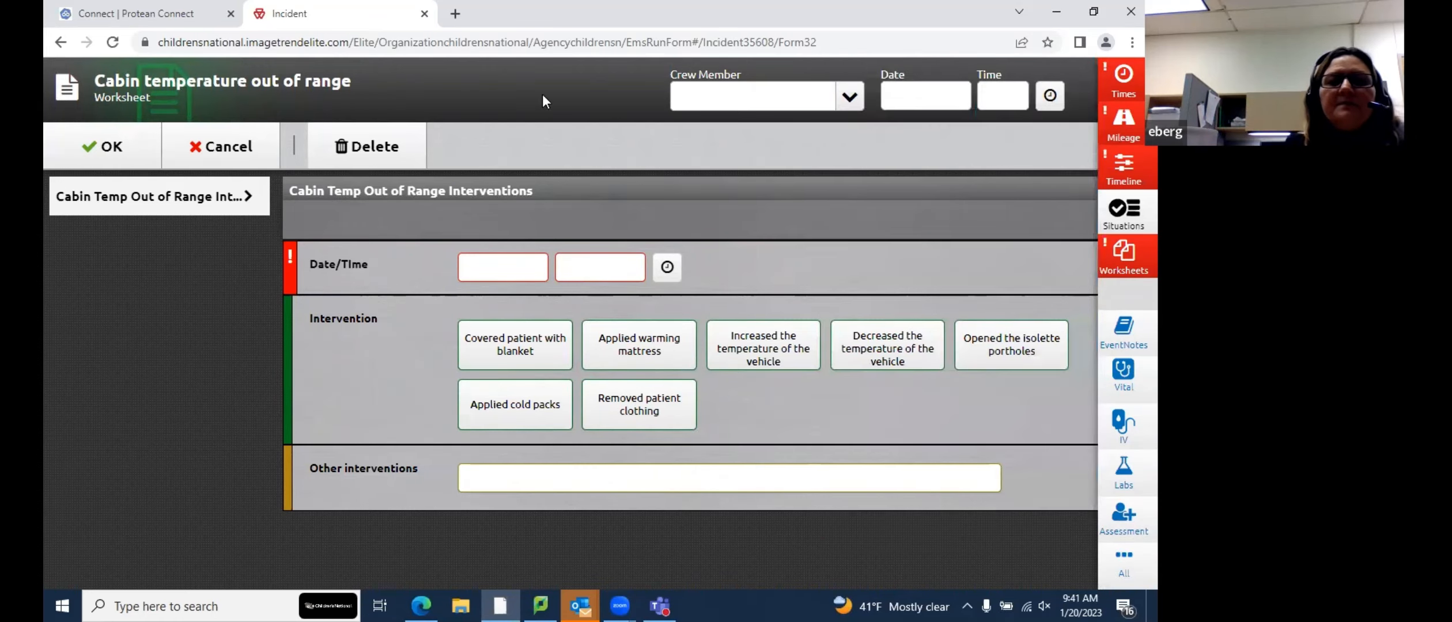
Cancel the Cabin temperature out of range worksheet without saving, and continue from Signatures to the Nemsis panel
click(188, 150)
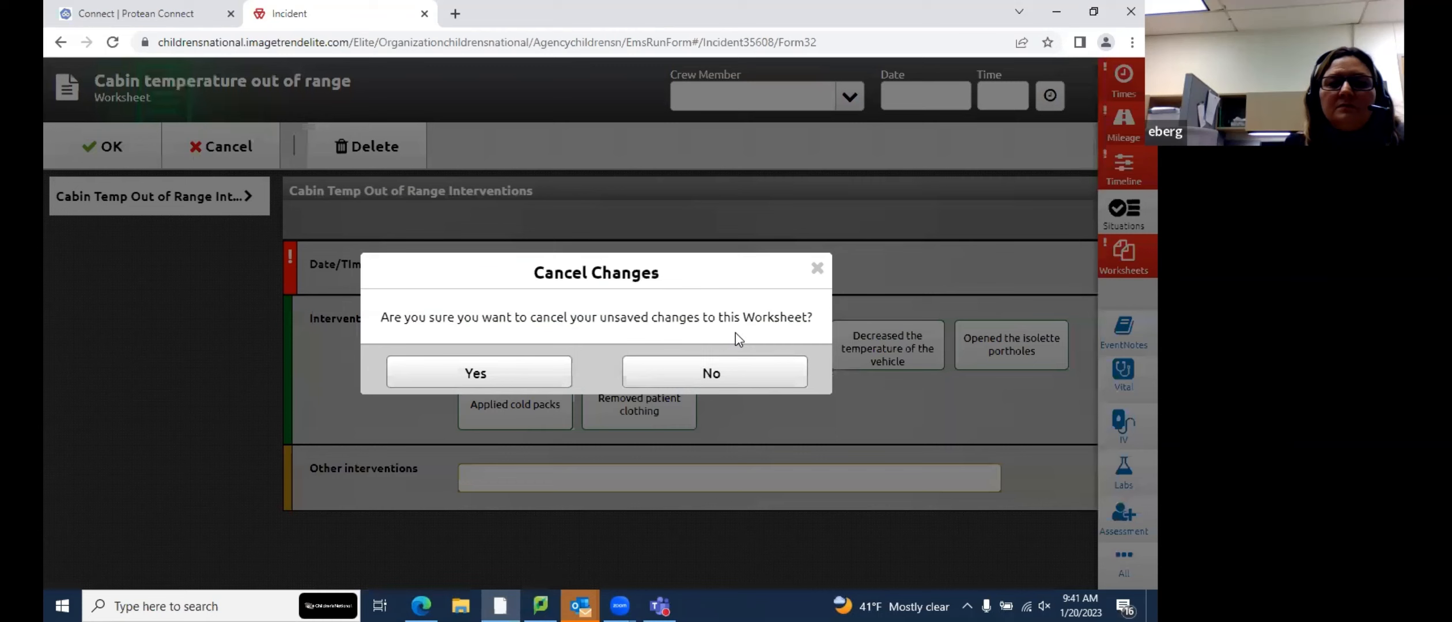
click(541, 374)
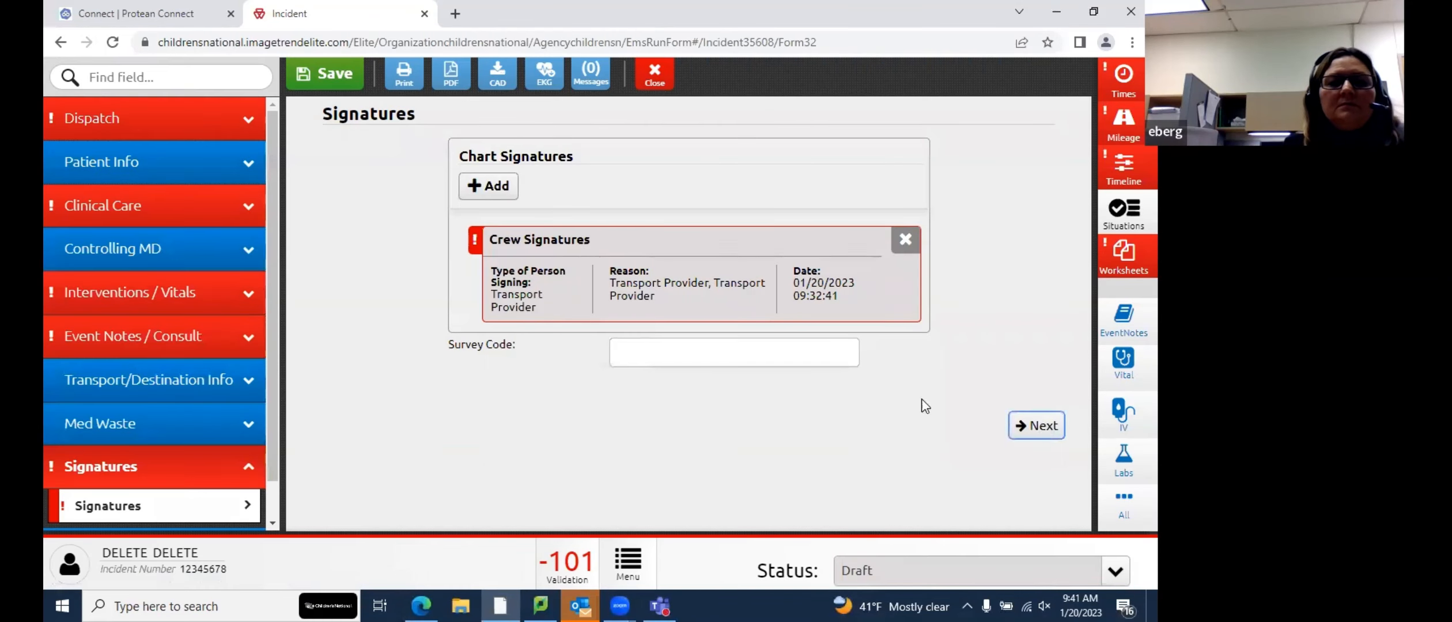
click(1036, 426)
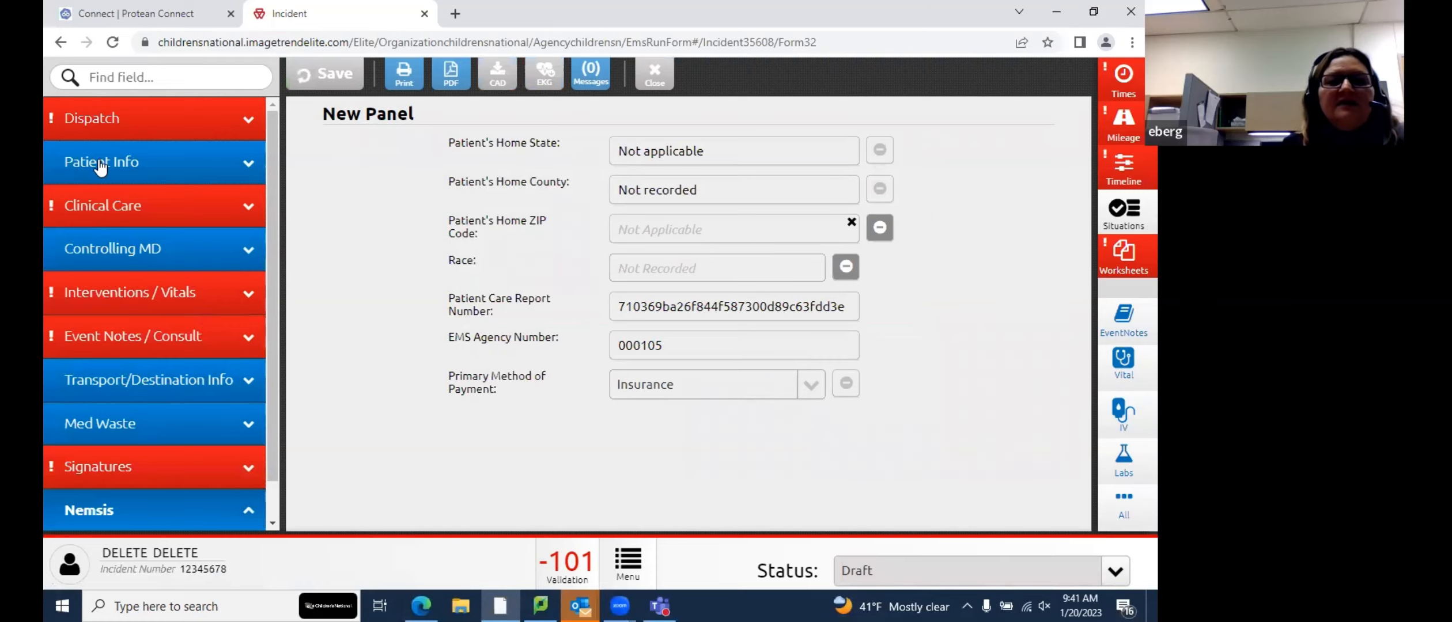
Close the incident without finishing it, and look through the records in the EMS Incident List
click(656, 76)
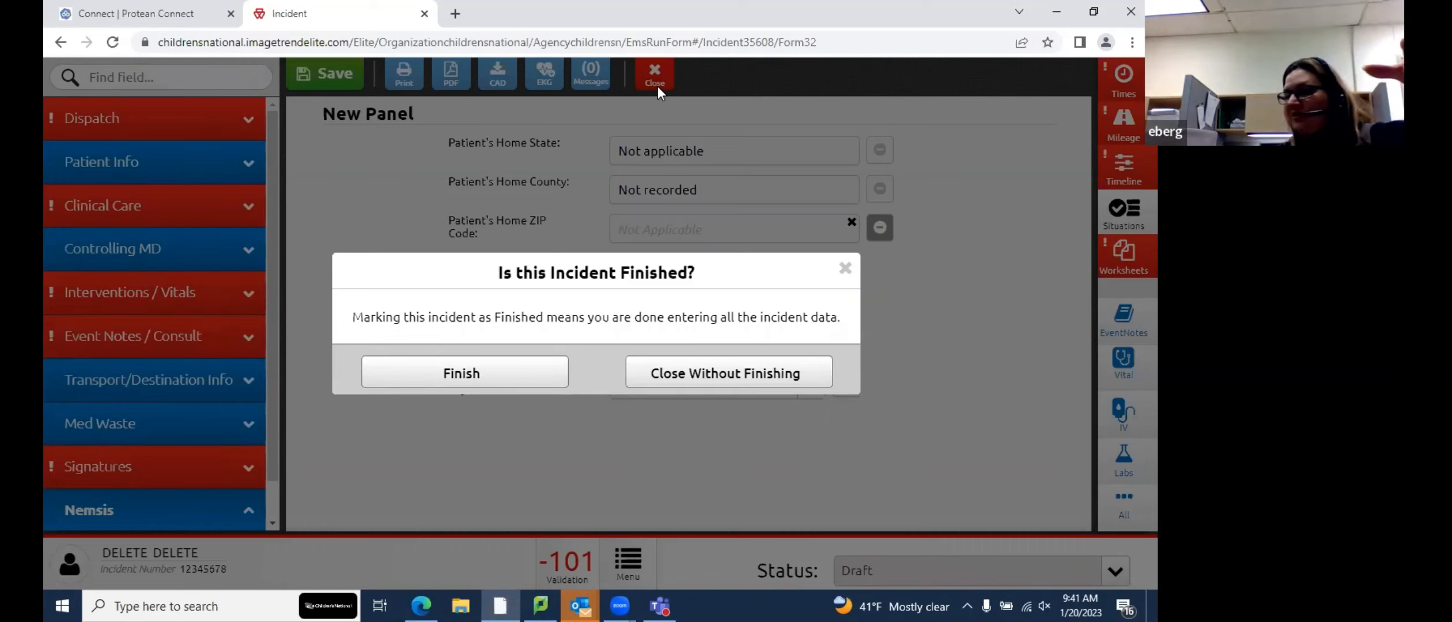
click(774, 373)
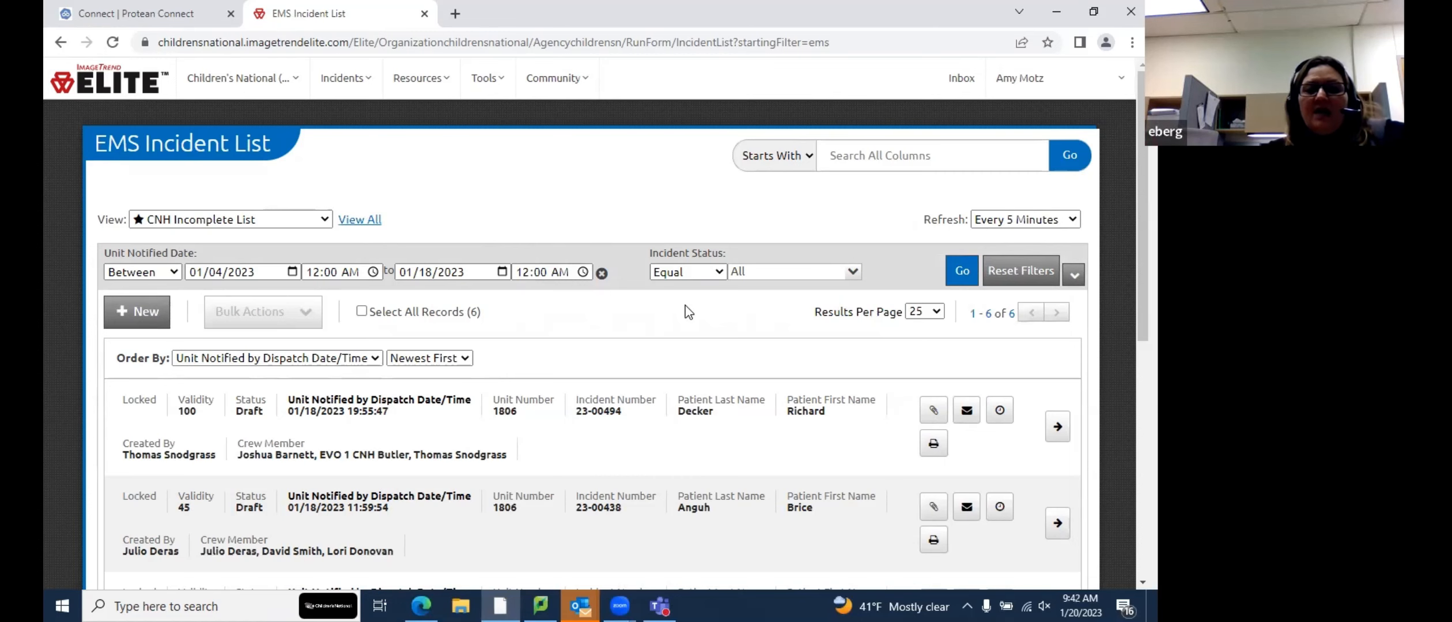
scroll(687, 306, down, 4)
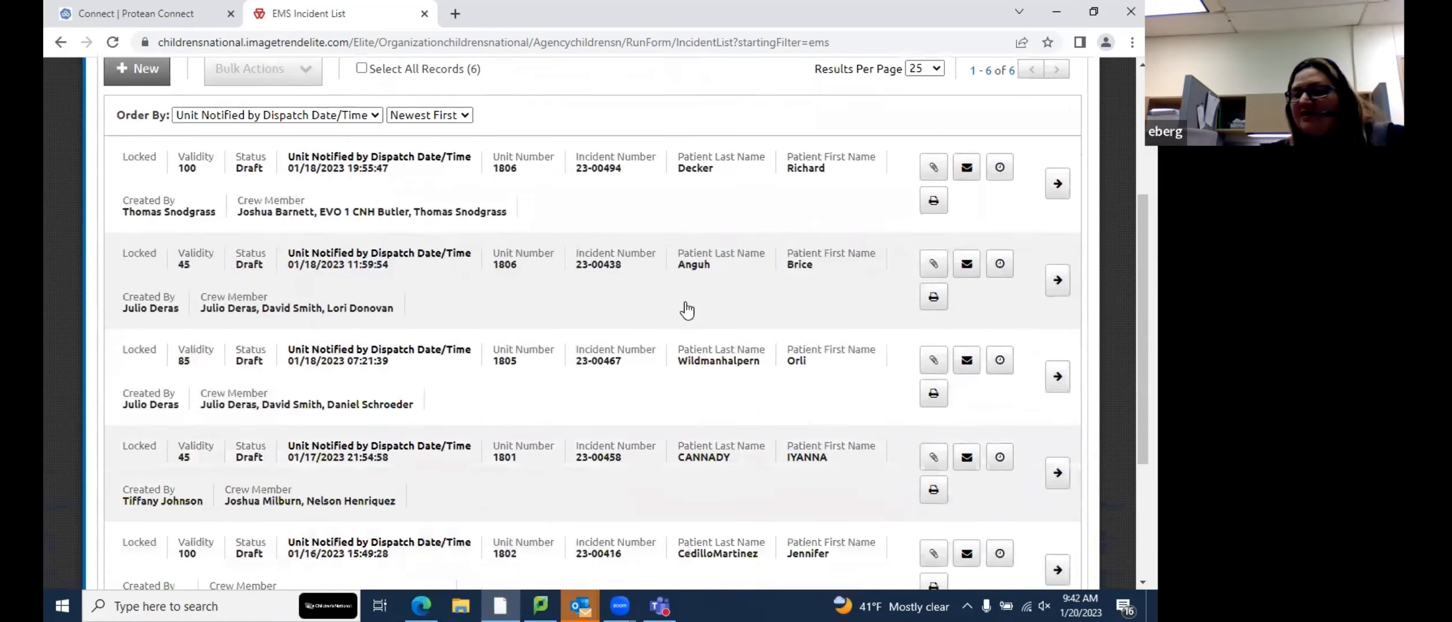
scroll(680, 314, up, 4)
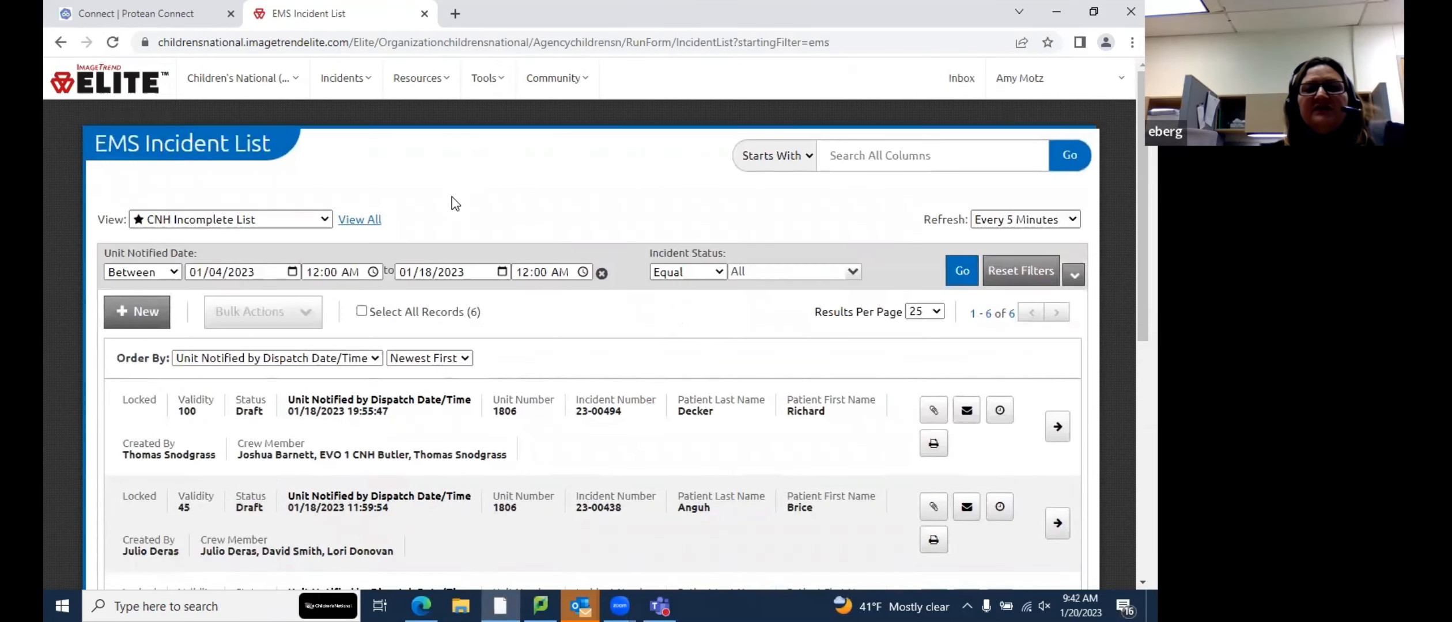
Reload the list of existing EMS incidents and create a Print View report of the newest one with the Prehospital Care Report template
click(359, 82)
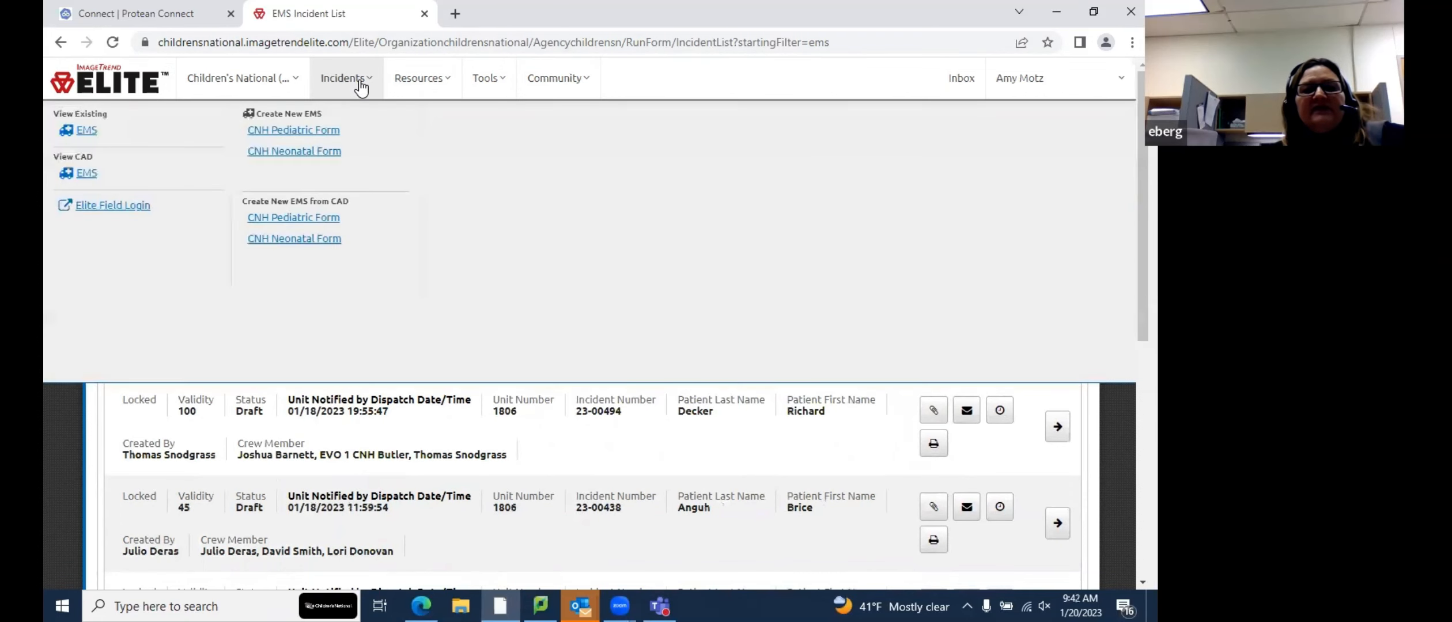
click(84, 133)
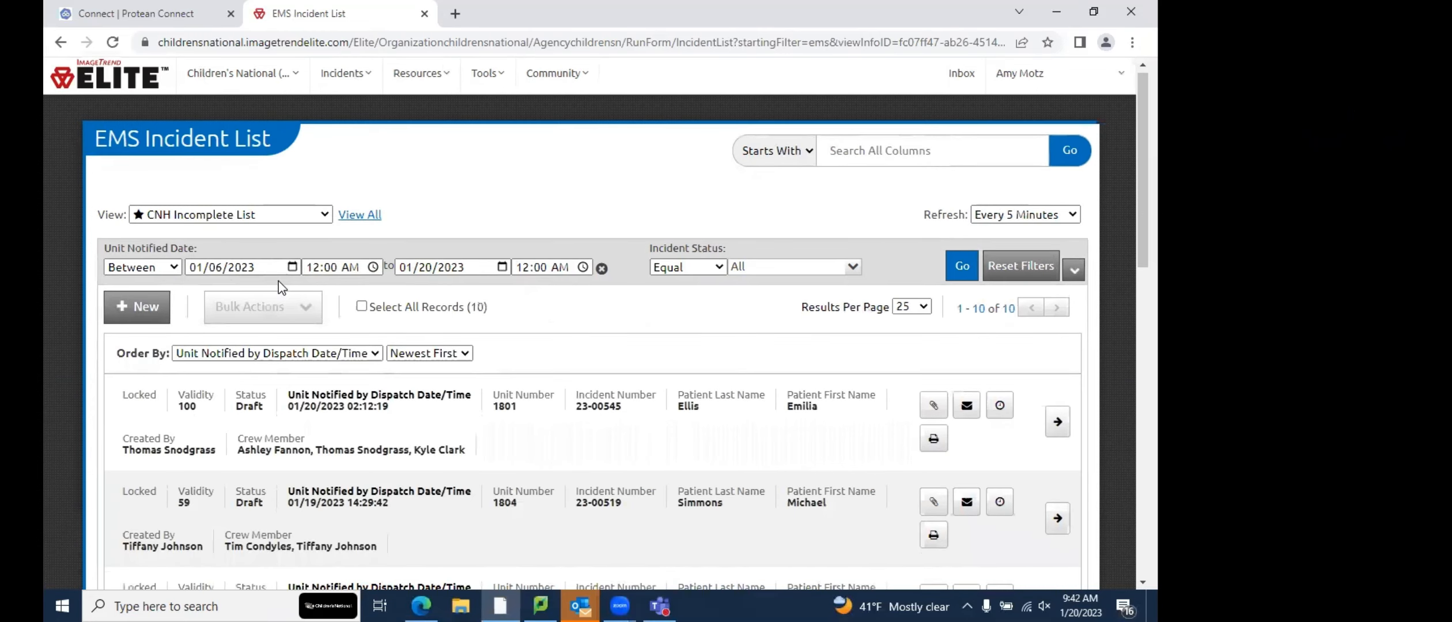
scroll(278, 280, down, 4)
scroll(279, 281, down, 2)
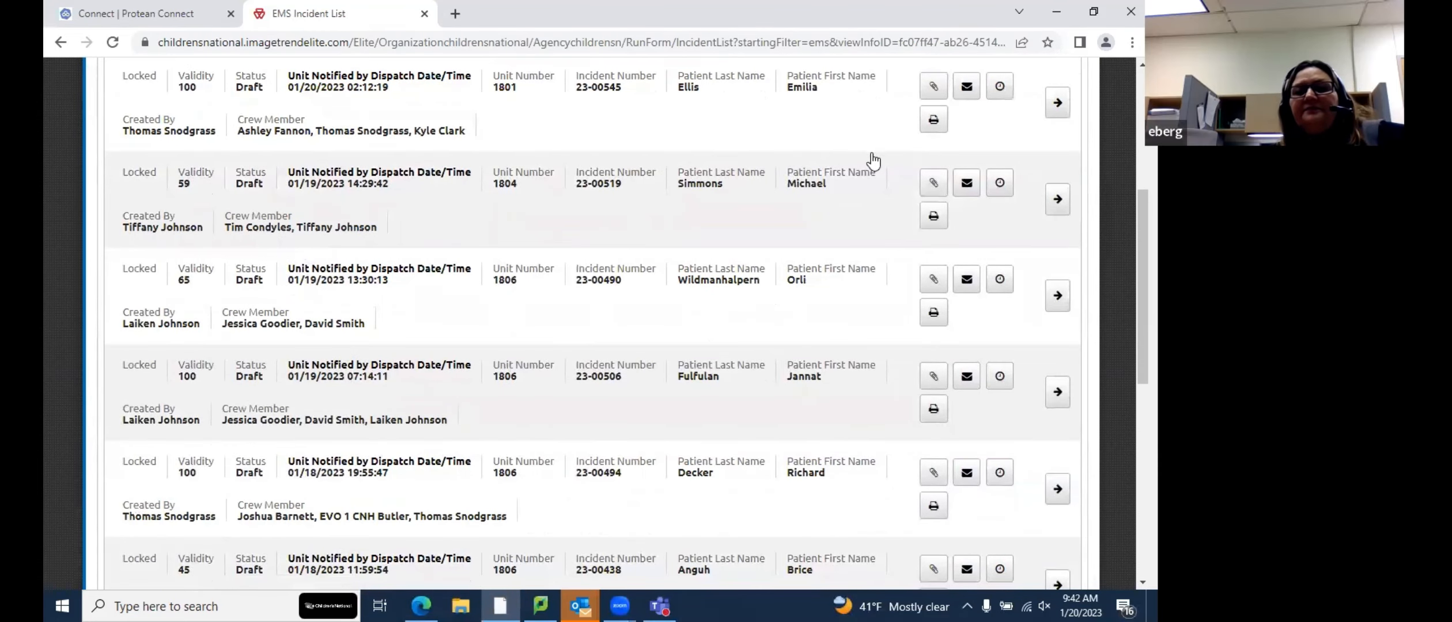
click(934, 122)
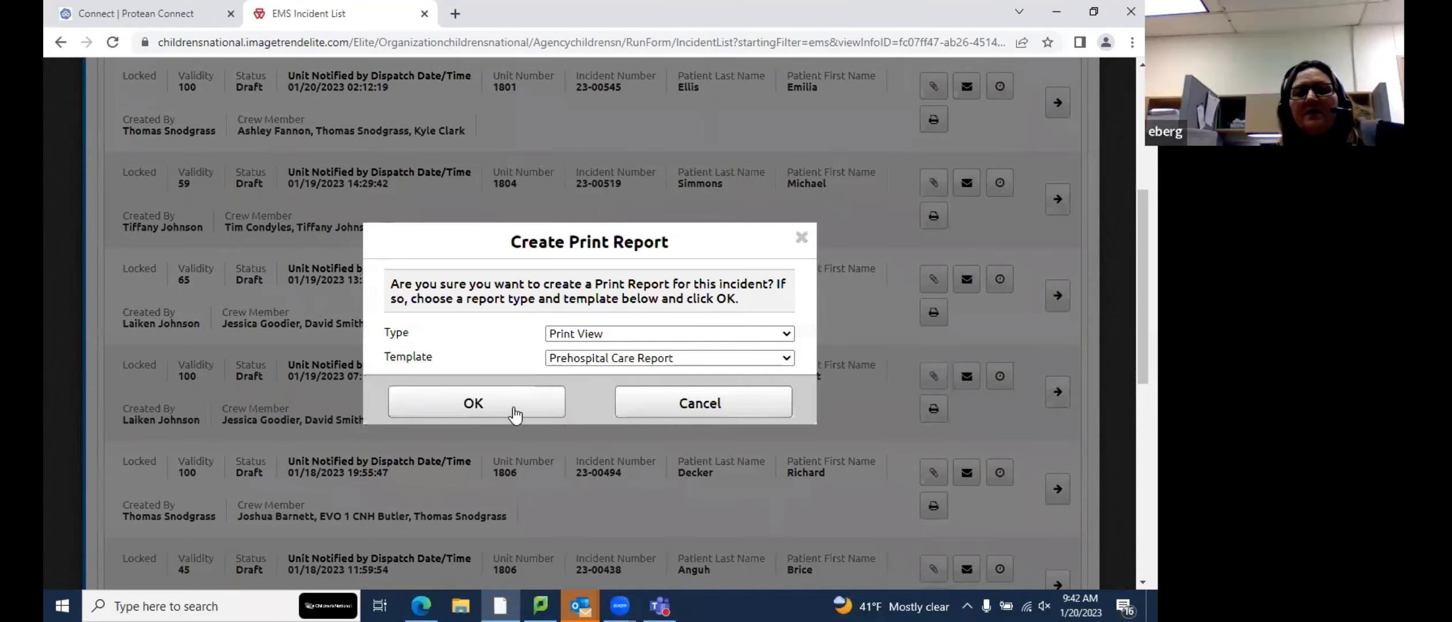
click(514, 406)
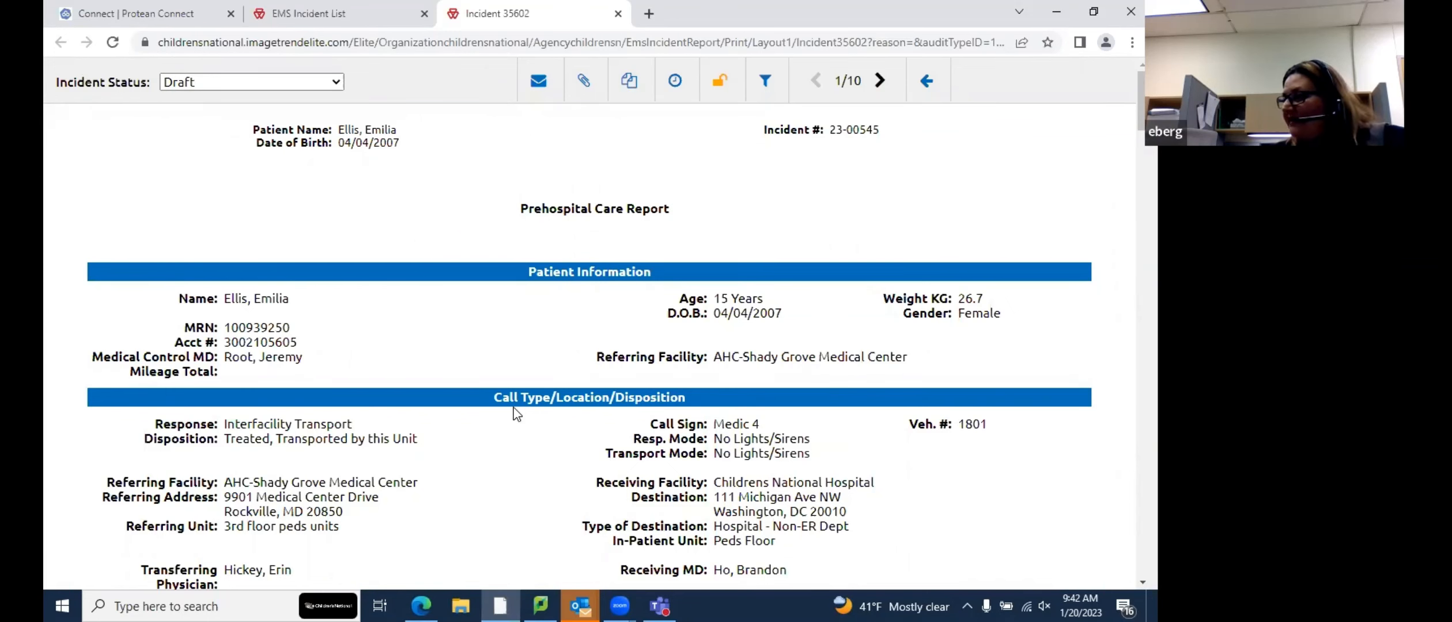
Review the report's patient information, call type and disposition, response times and mileage, and transport team
scroll(515, 412, down, 4)
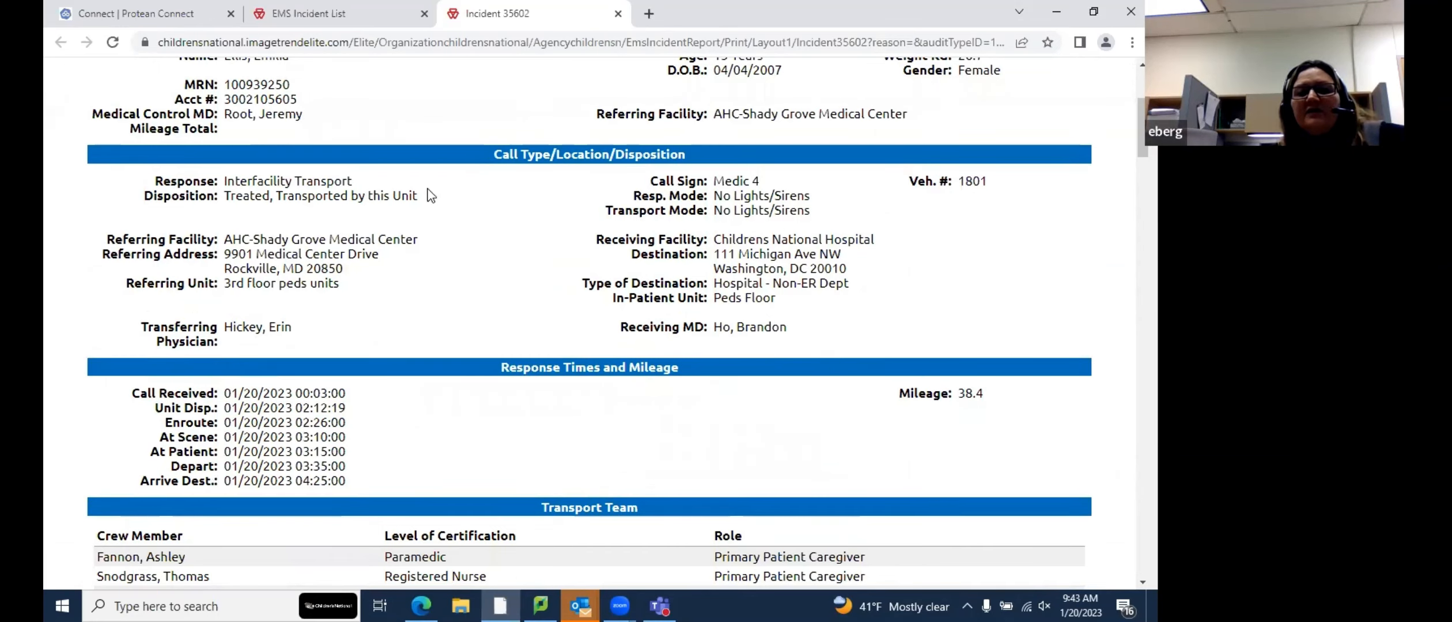
scroll(450, 201, up, 3)
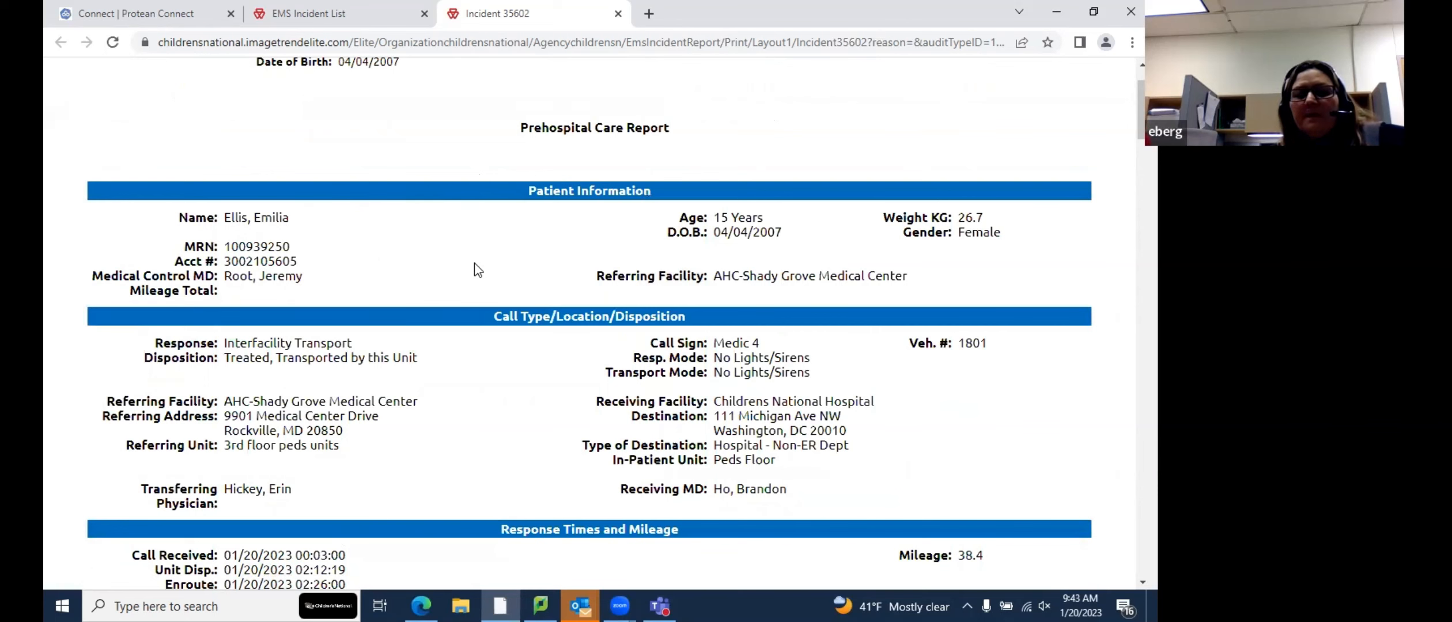
scroll(481, 270, down, 5)
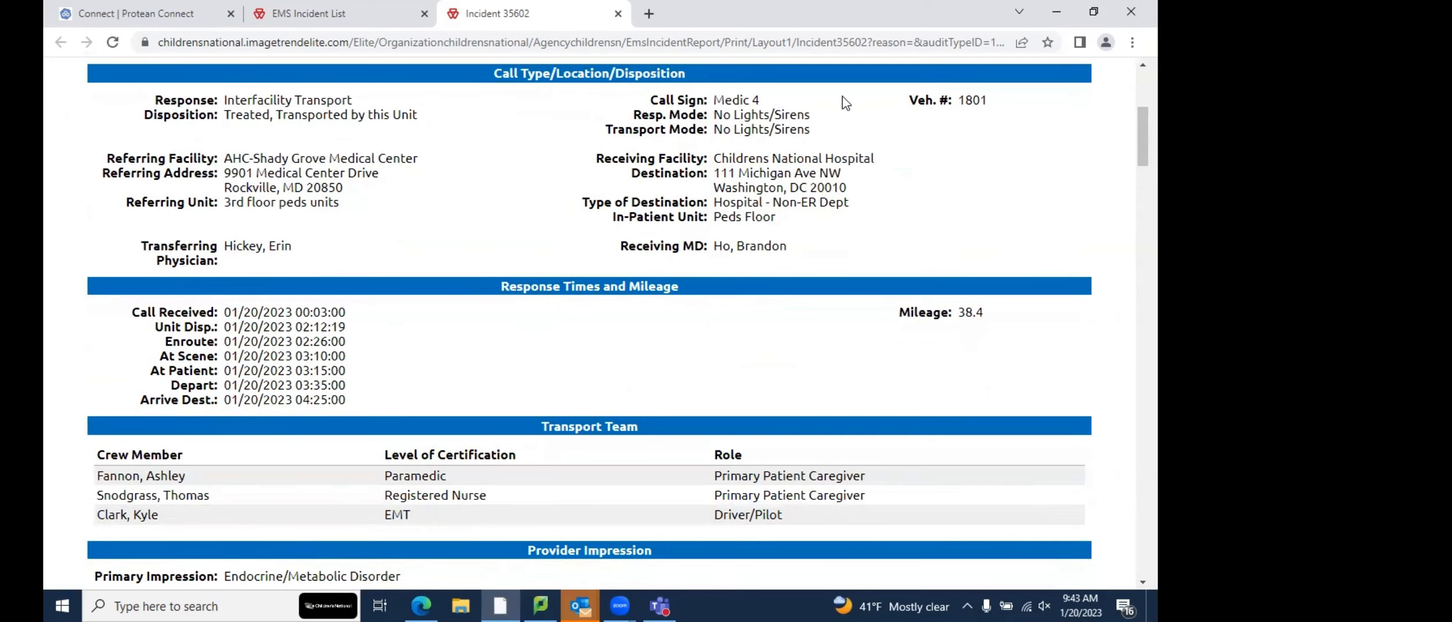
scroll(489, 213, down, 3)
scroll(490, 213, down, 2)
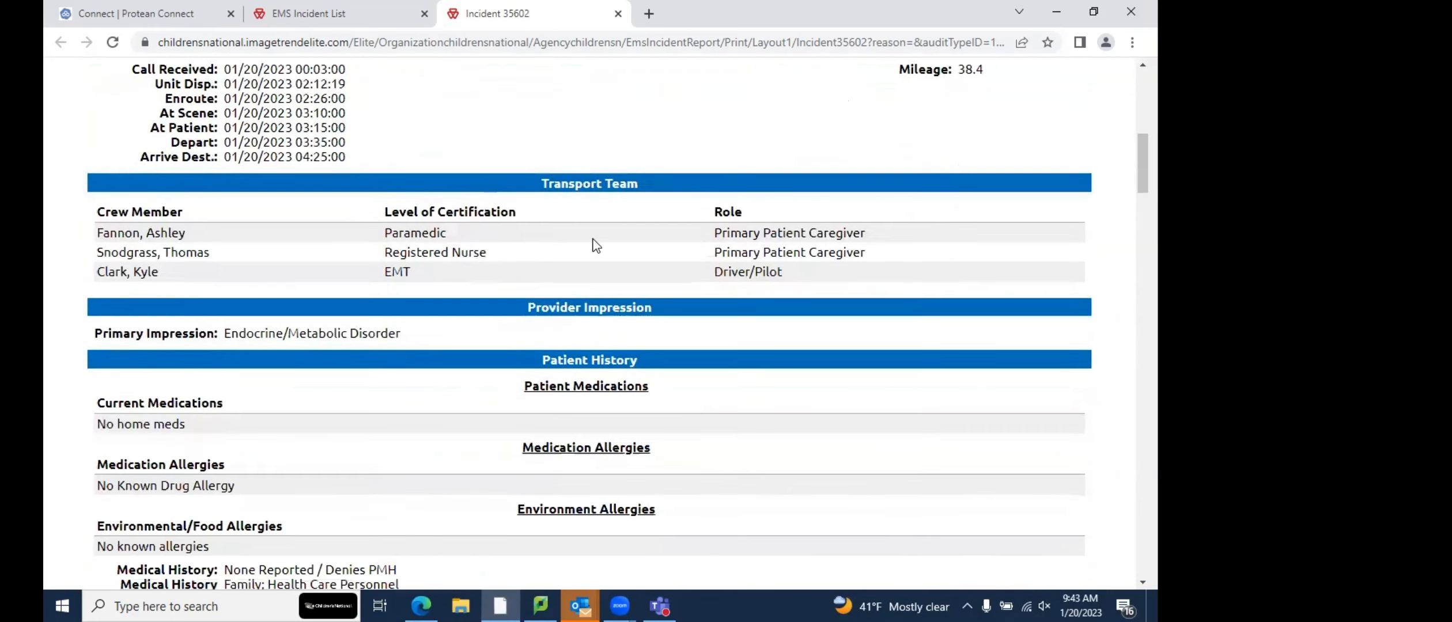
scroll(510, 241, down, 3)
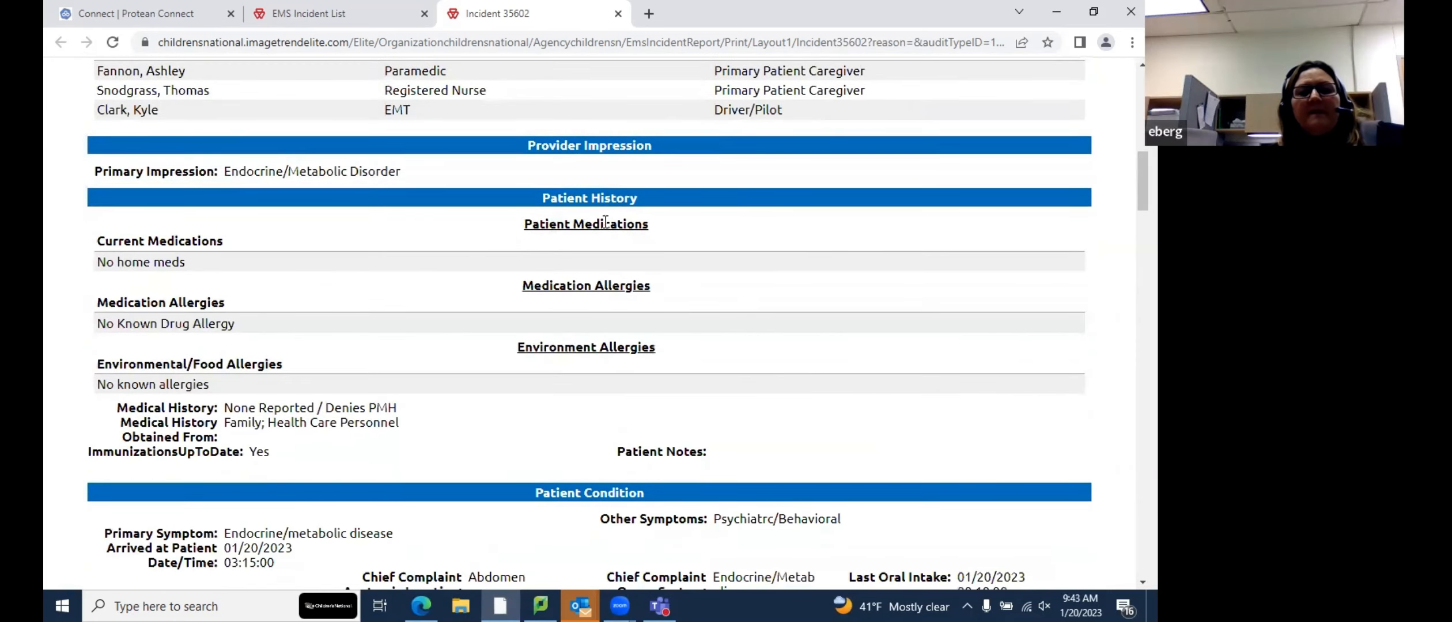
Examine the Provider Impression, Patient History, Patient Condition and Protocols sections of the care report
scroll(588, 268, down, 5)
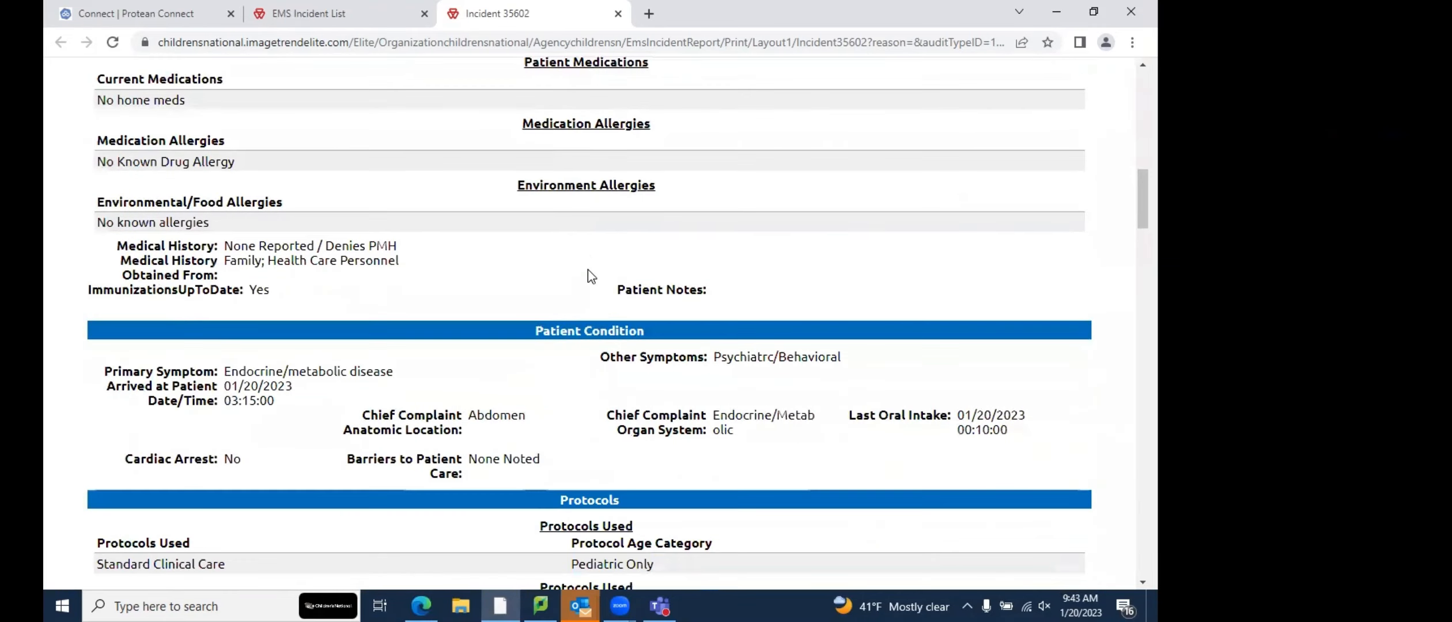
scroll(590, 276, up, 3)
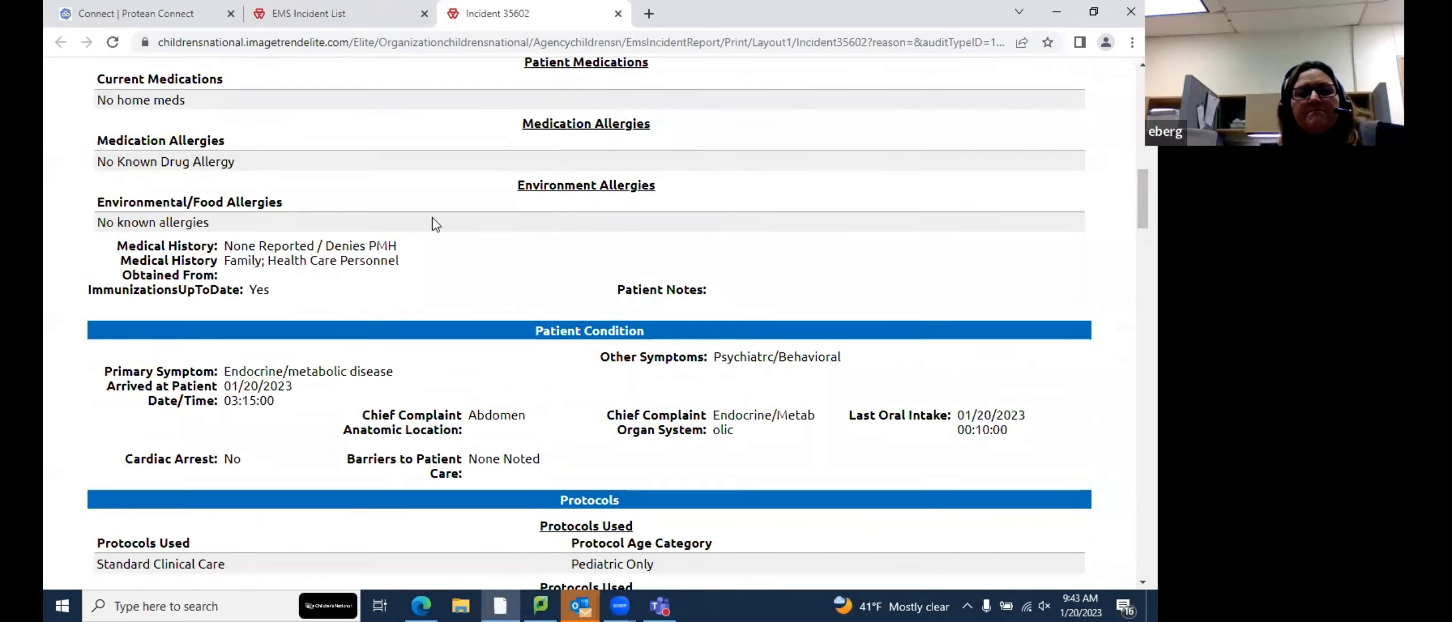
scroll(489, 321, up, 3)
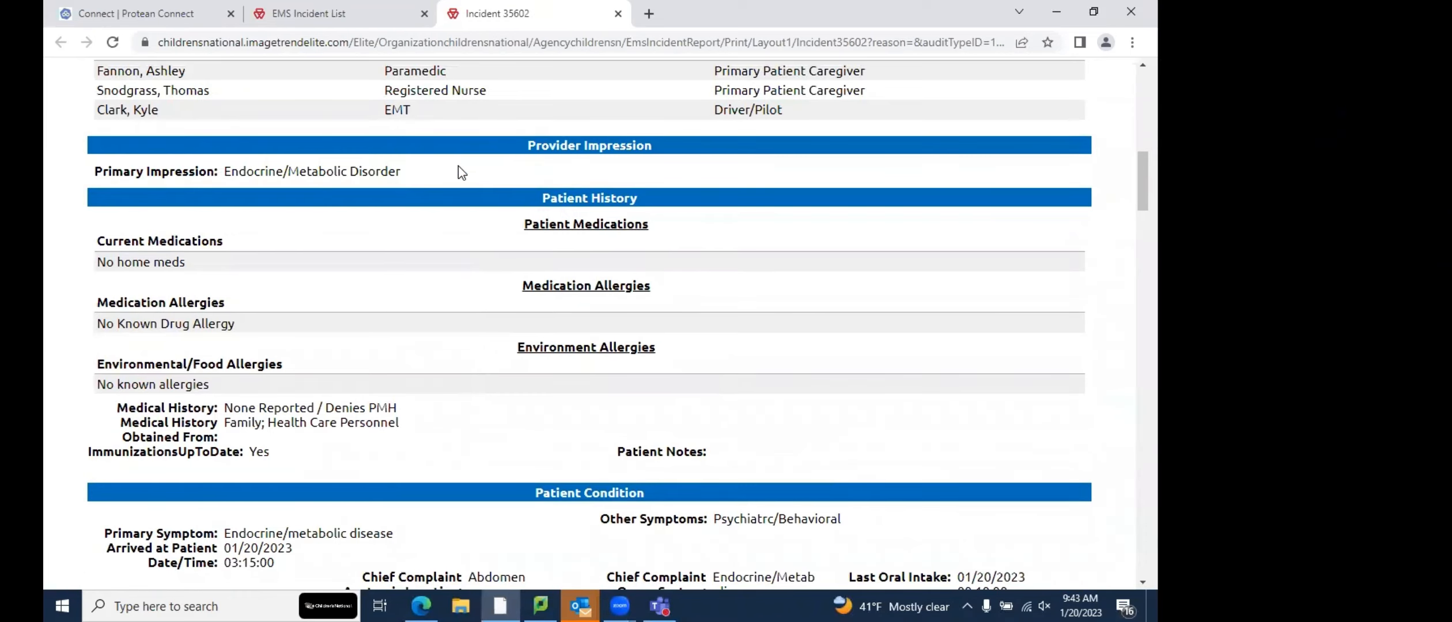
scroll(429, 306, down, 2)
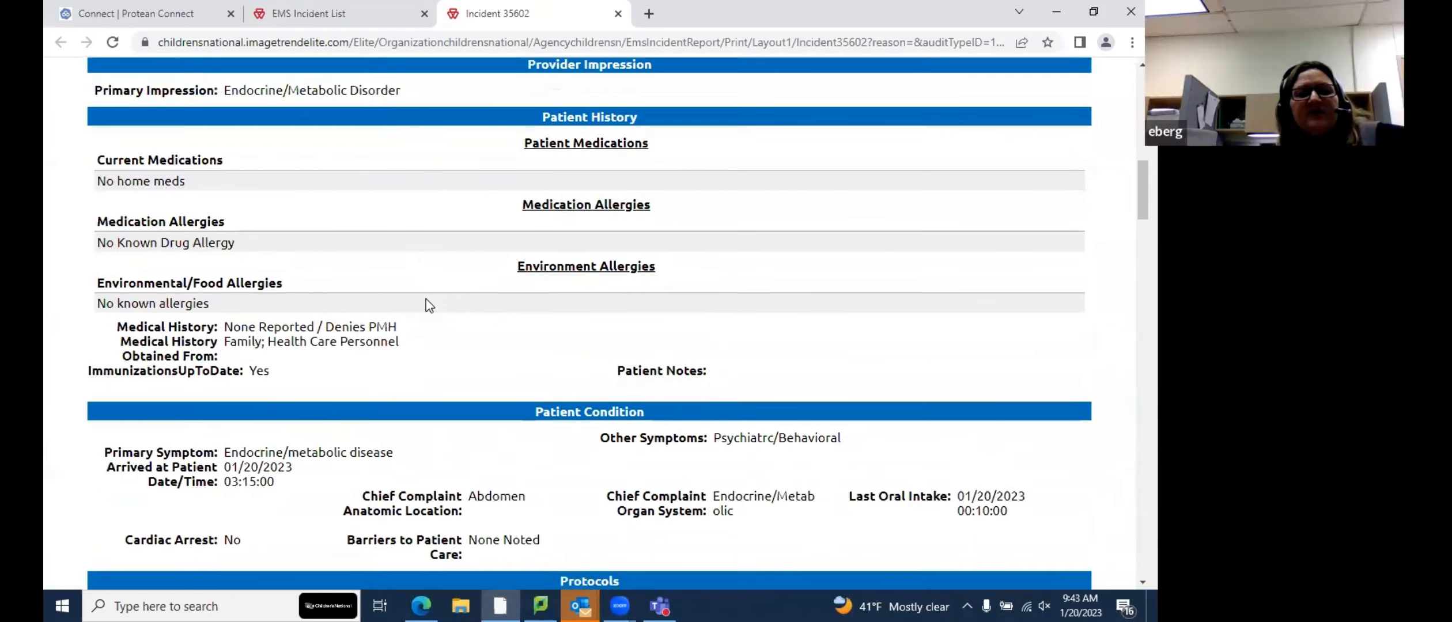
scroll(516, 335, down, 2)
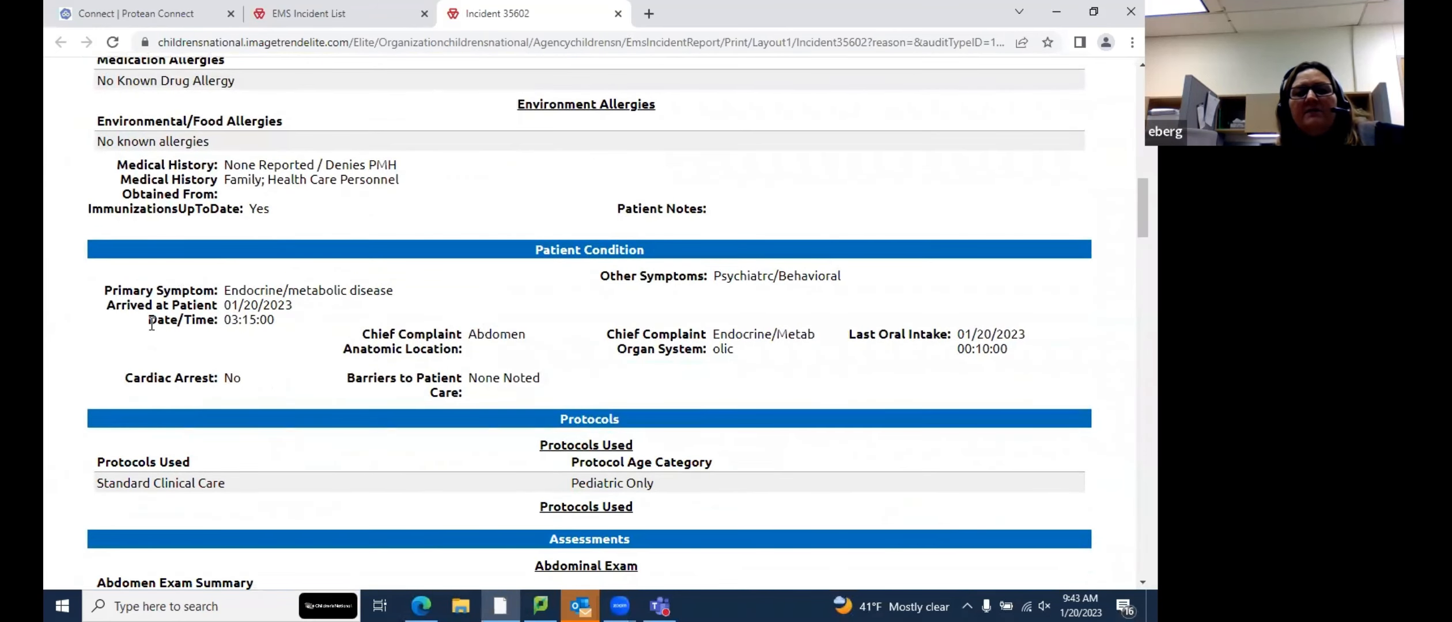
scroll(272, 346, down, 2)
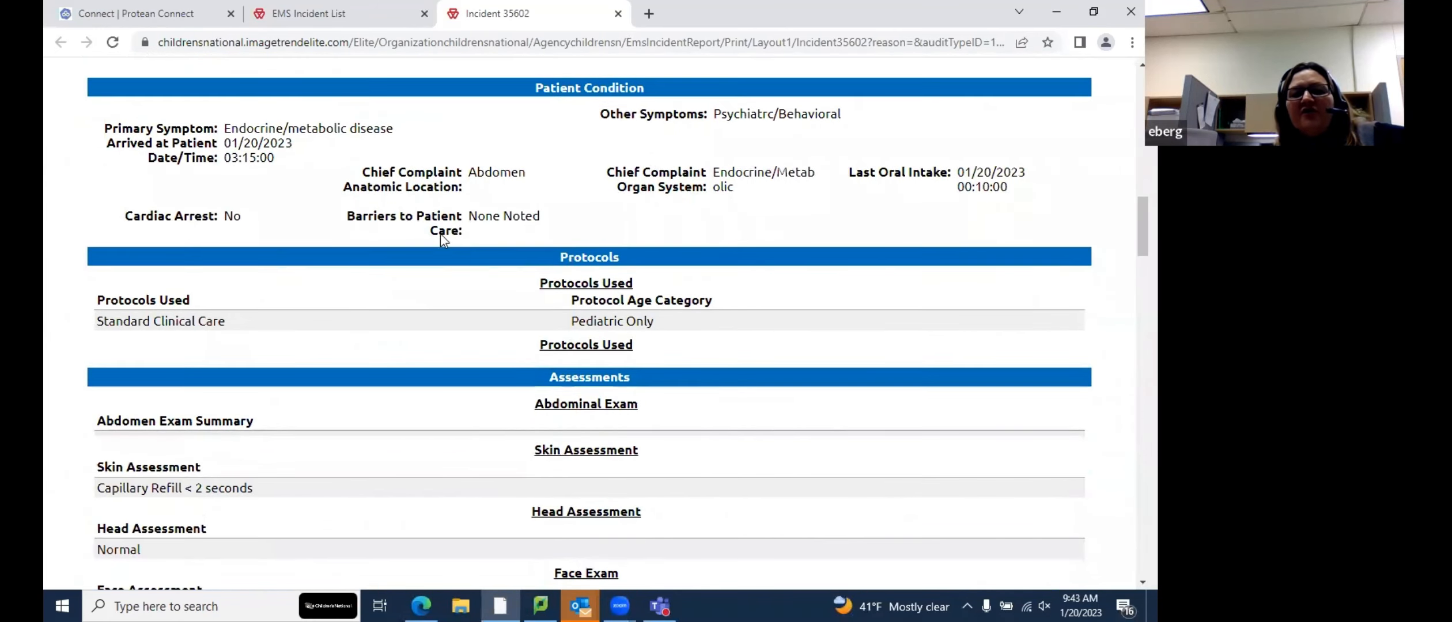
scroll(416, 311, down, 1)
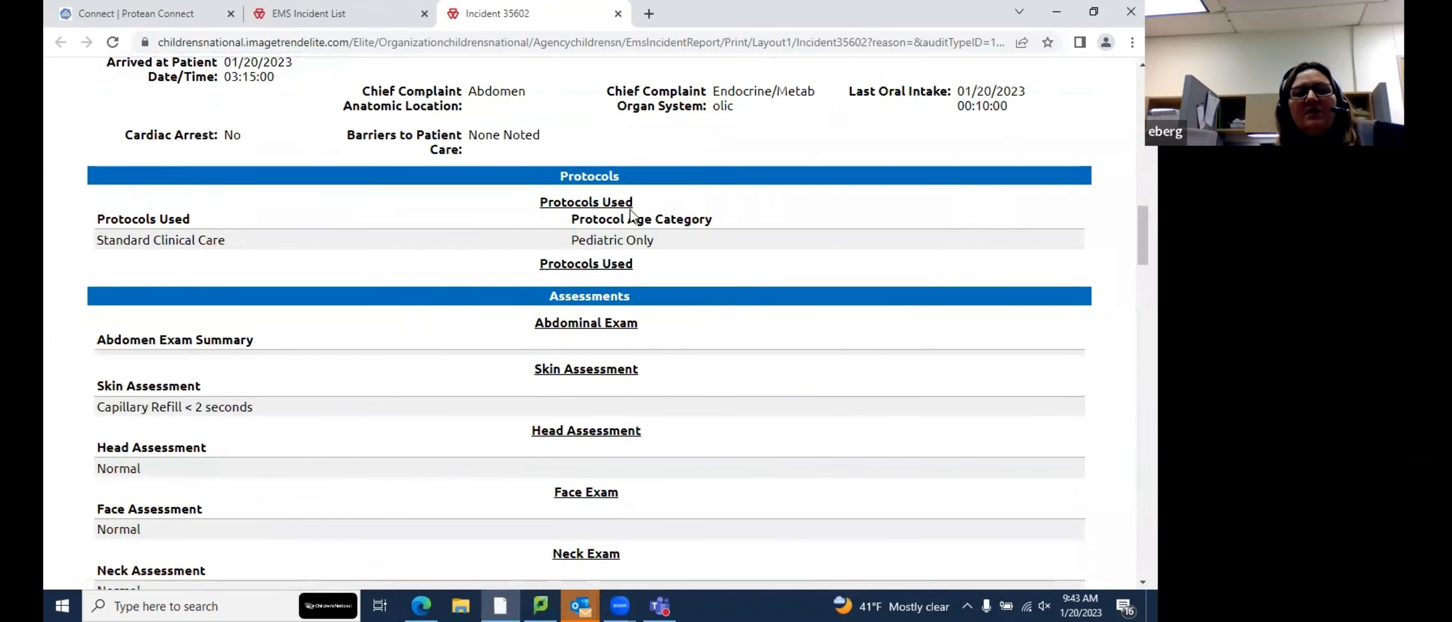
Read through the body assessments, the Physician Consult orders, and the Narrative with its timed event notes
scroll(463, 249, down, 2)
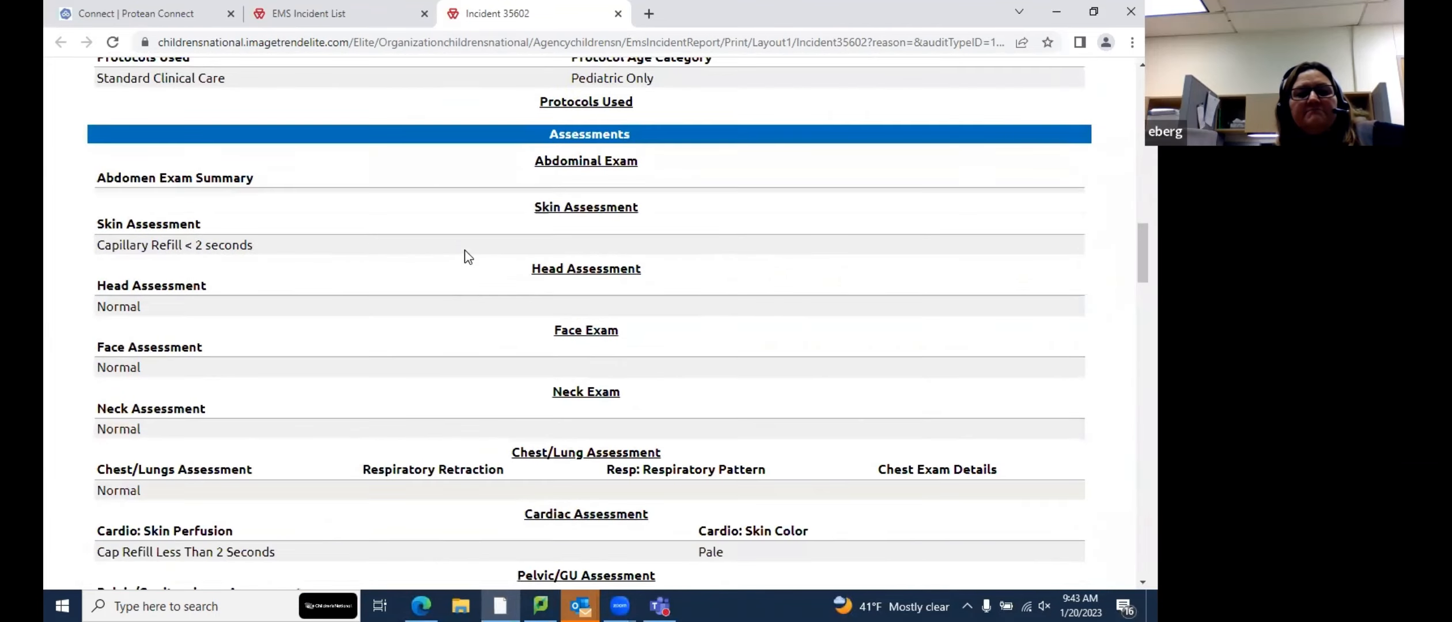
scroll(405, 225, down, 4)
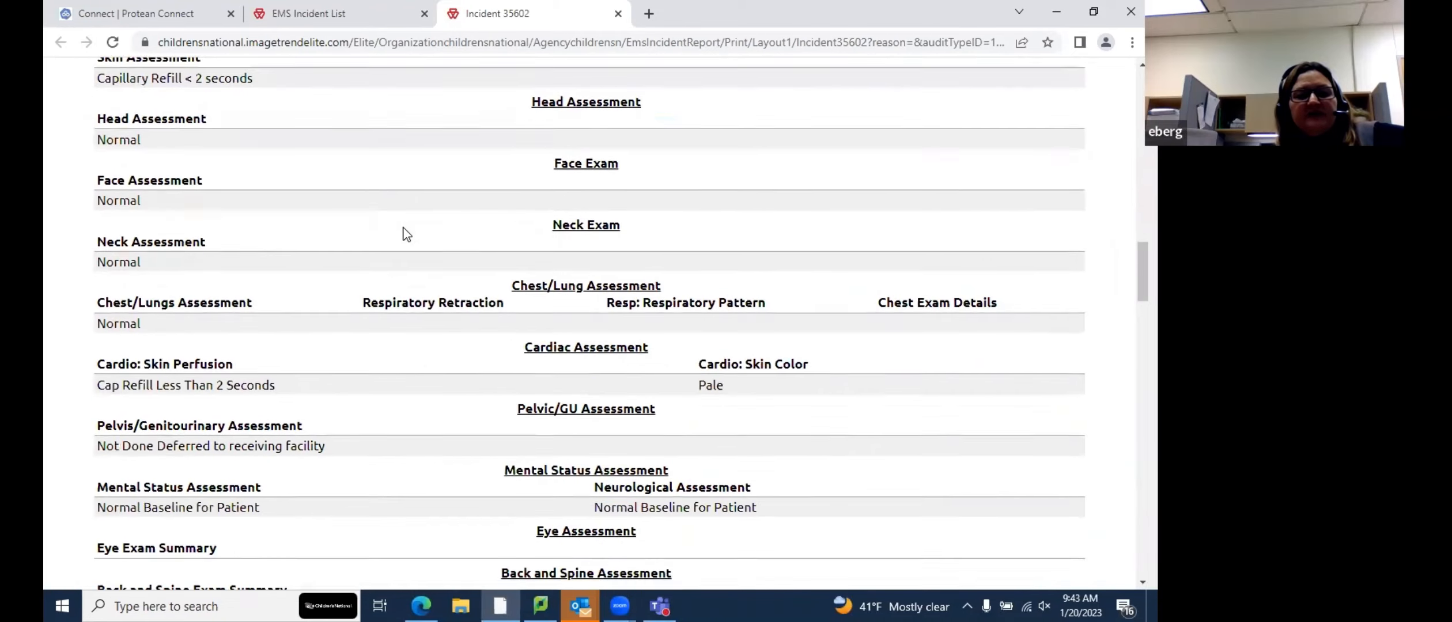
scroll(406, 233, down, 2)
scroll(405, 233, down, 3)
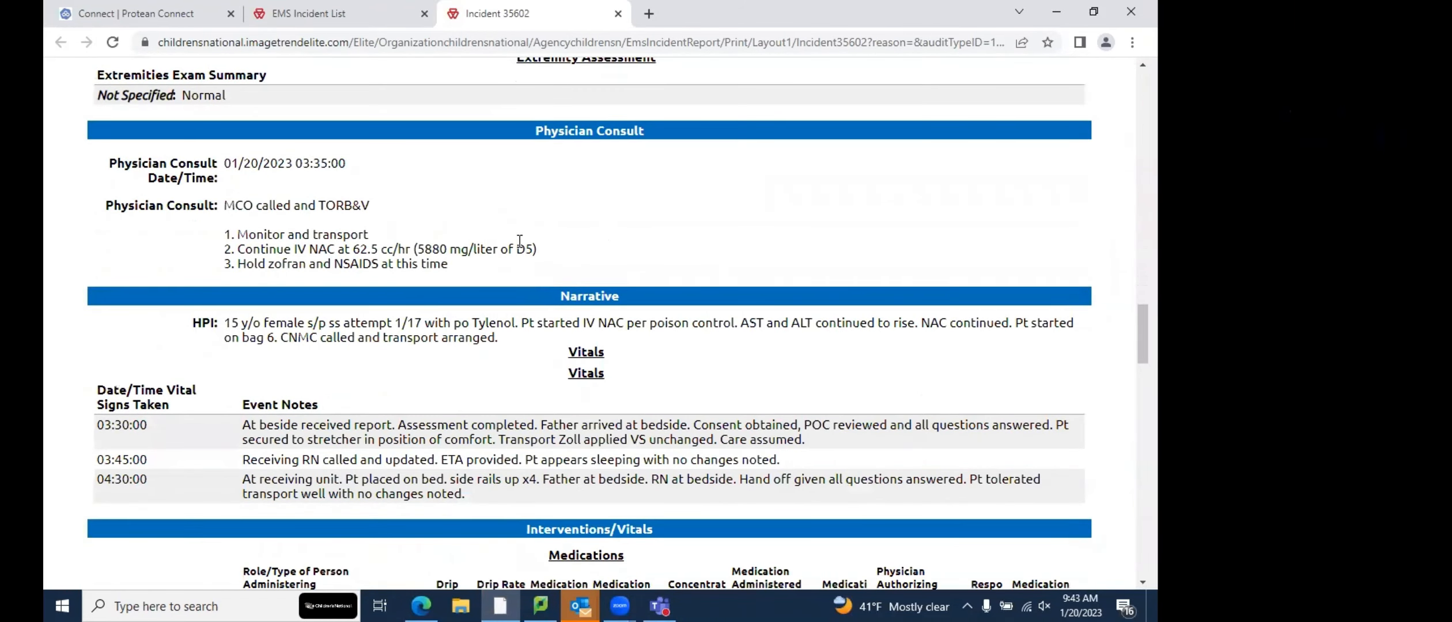
scroll(318, 243, down, 1)
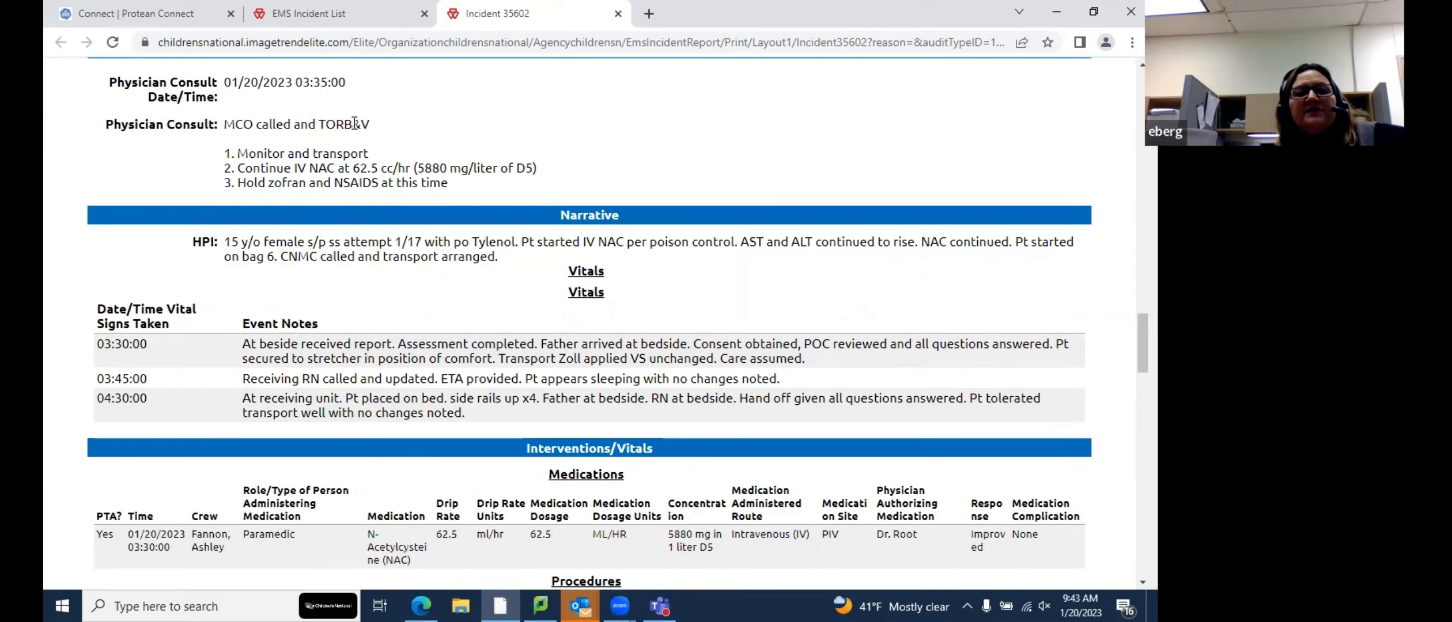
scroll(201, 177, down, 1)
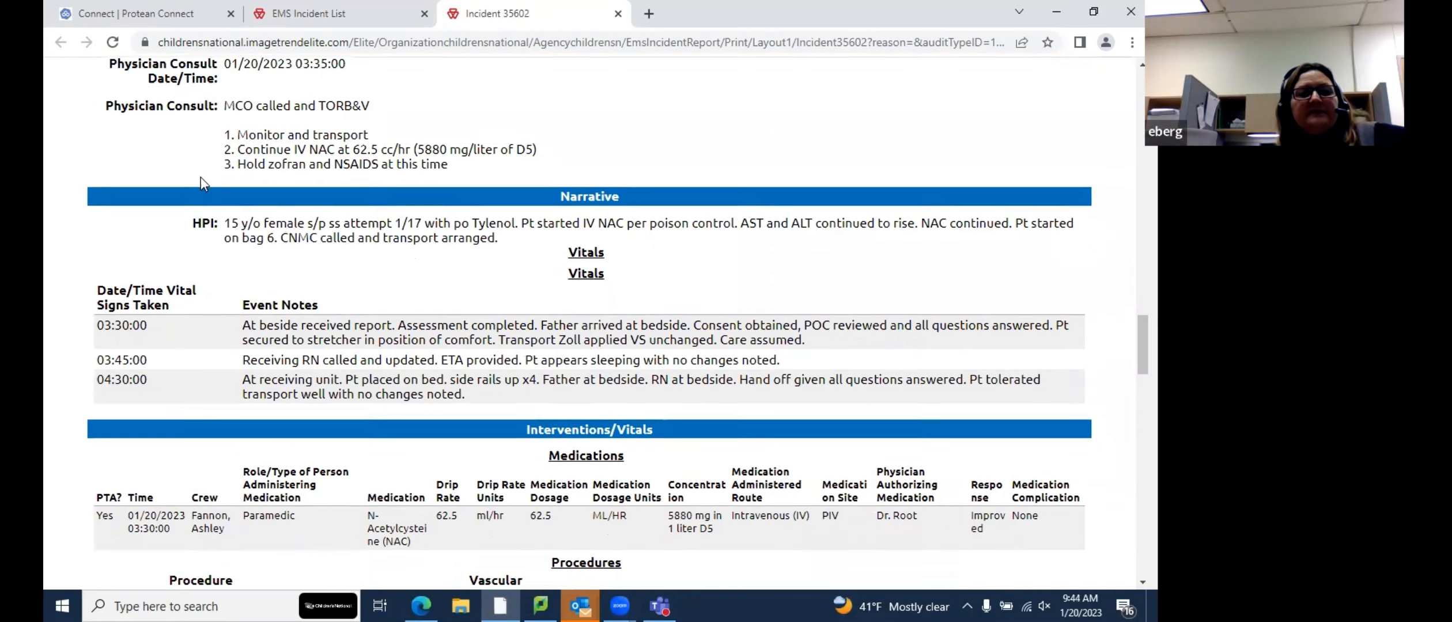
scroll(200, 177, down, 2)
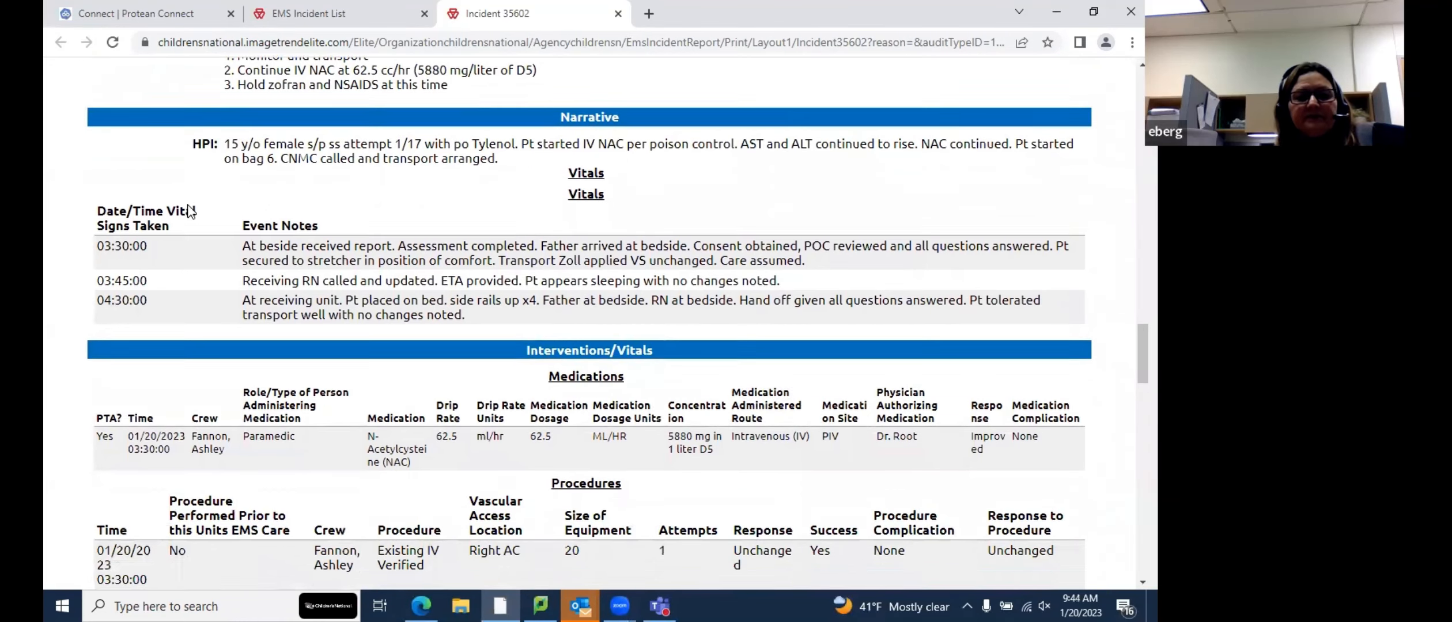
scroll(190, 211, down, 1)
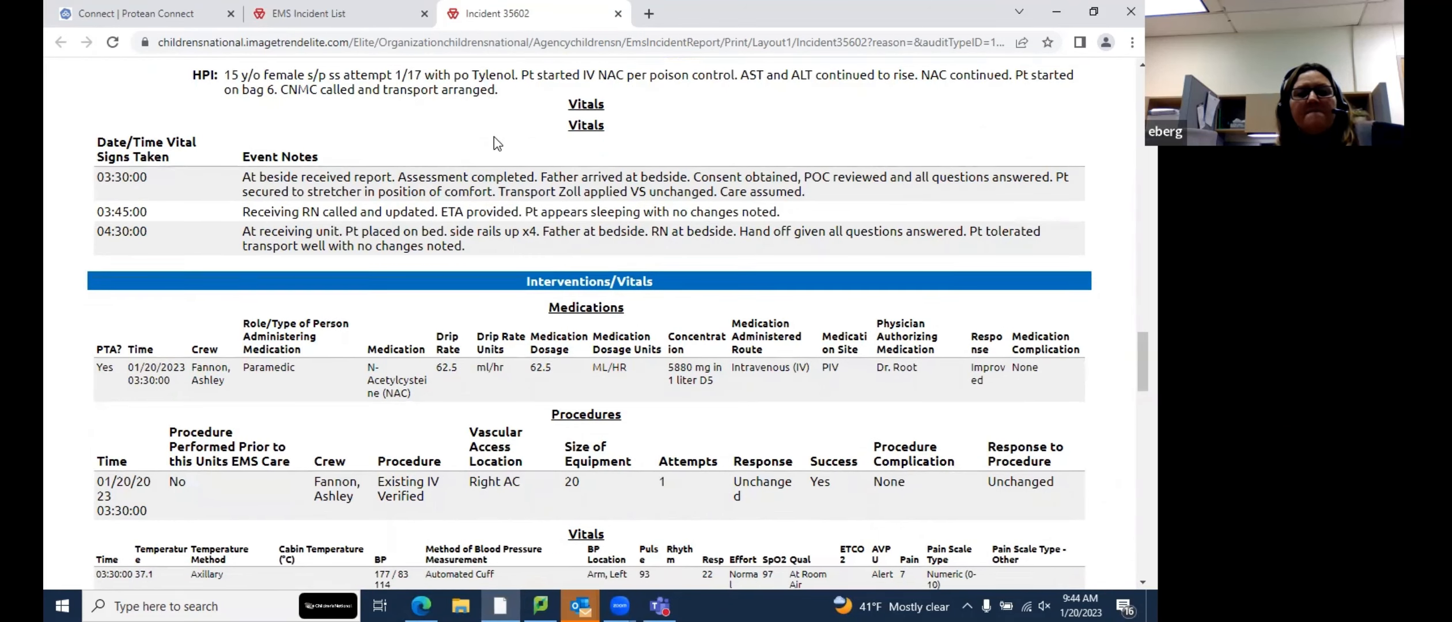
scroll(493, 136, down, 1)
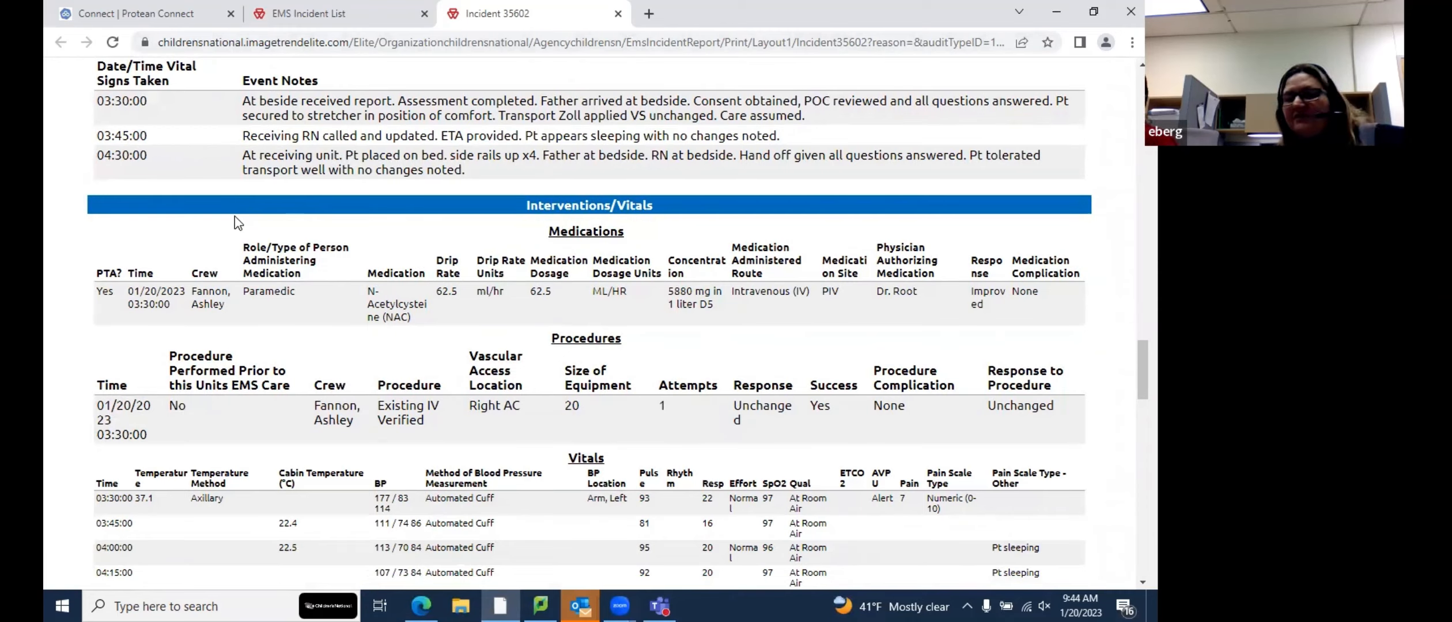
Check the medications, procedures, vitals, GCS and infusions tables, plus the transport positioning and safety sections
scroll(236, 216, down, 3)
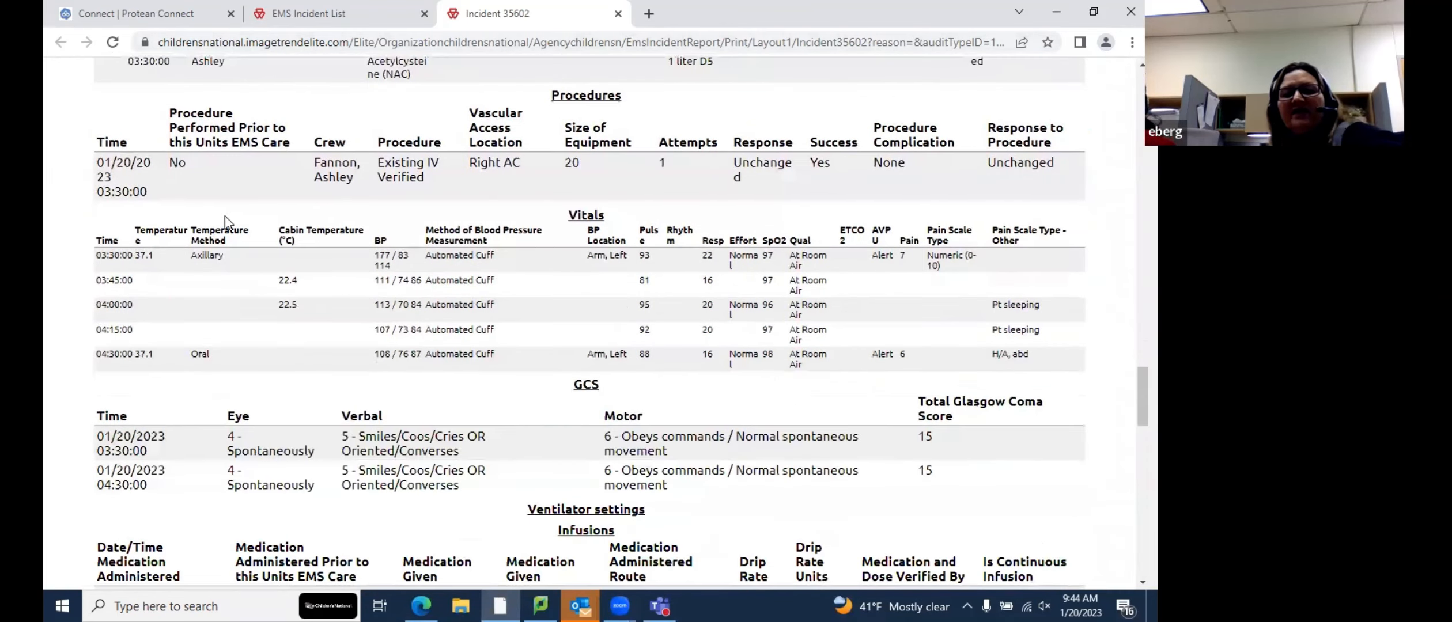
scroll(220, 225, down, 4)
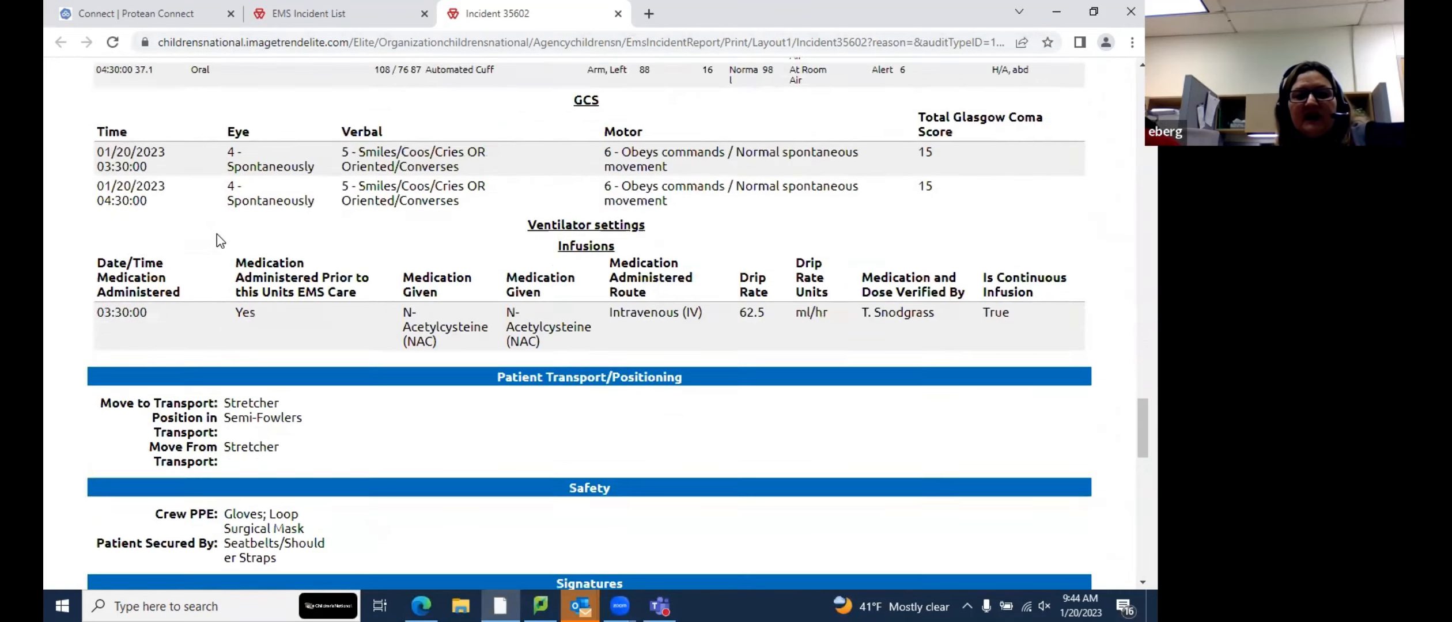
scroll(217, 234, down, 6)
scroll(219, 234, up, 4)
scroll(221, 235, up, 8)
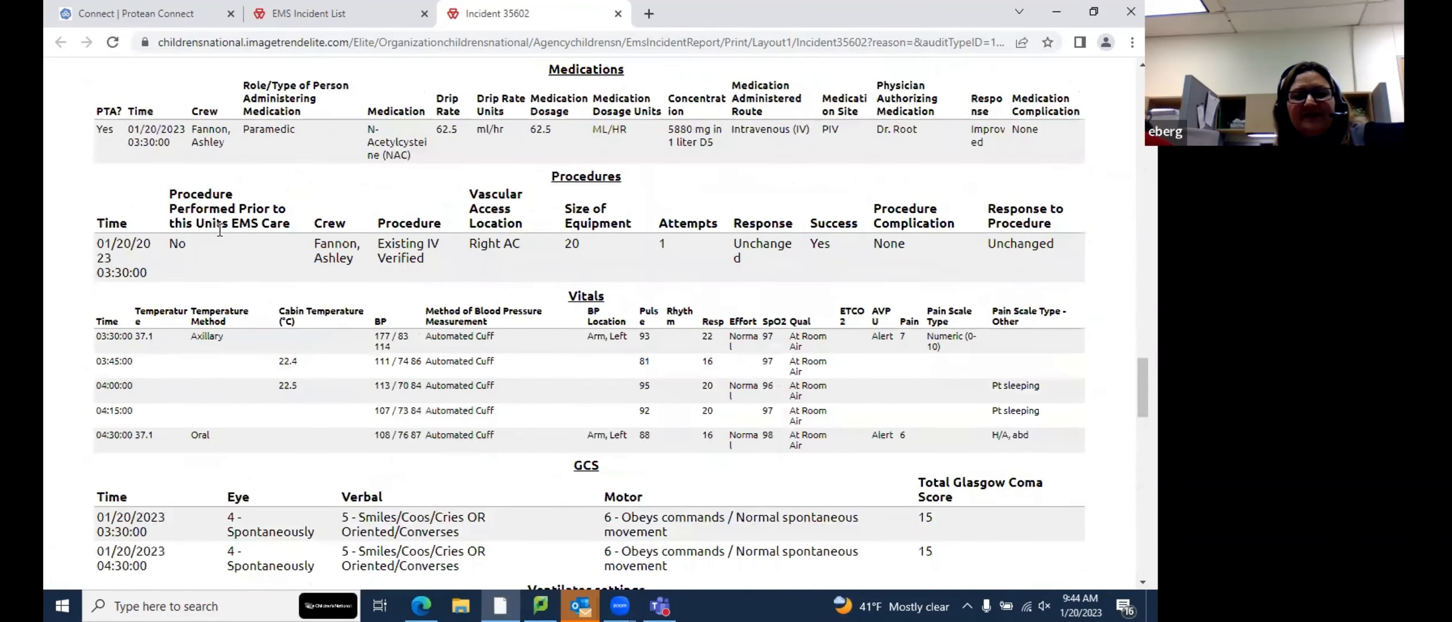
scroll(397, 258, up, 3)
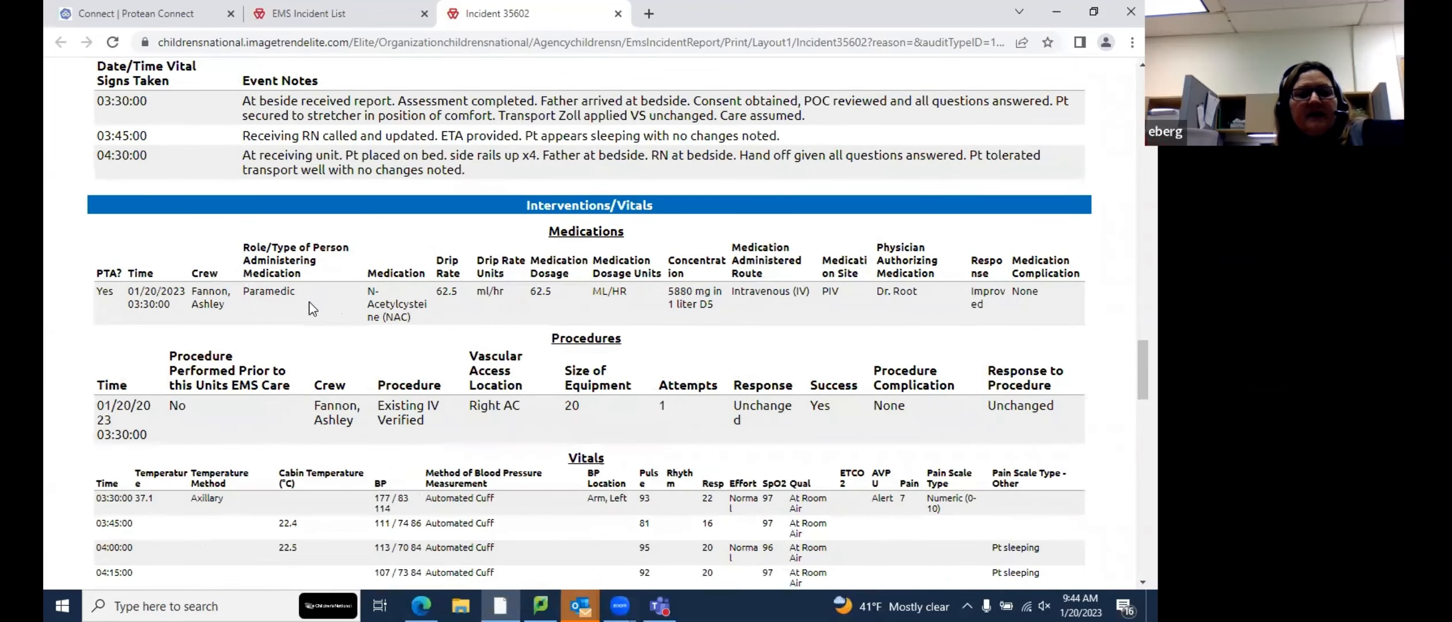
Go back over the report from the Transport Team section through the assessments and narrative to the Patient Transport/Positioning section
scroll(309, 302, up, 10)
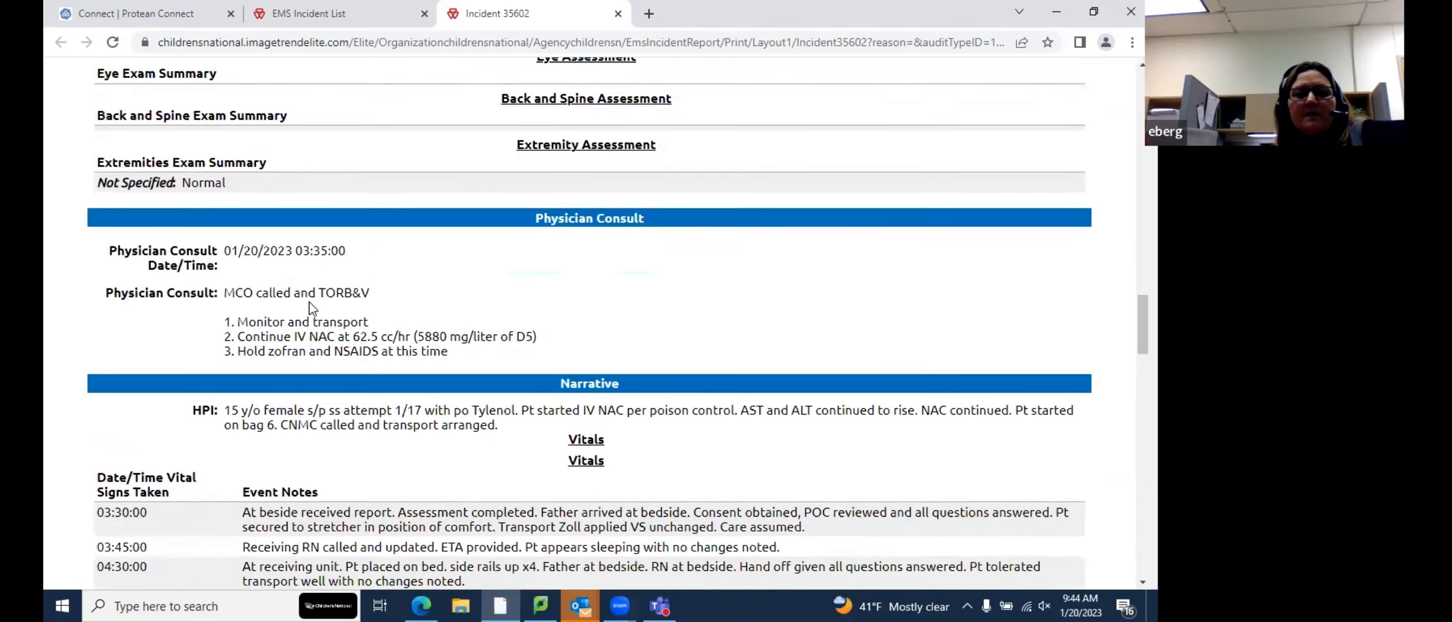
scroll(312, 309, up, 10)
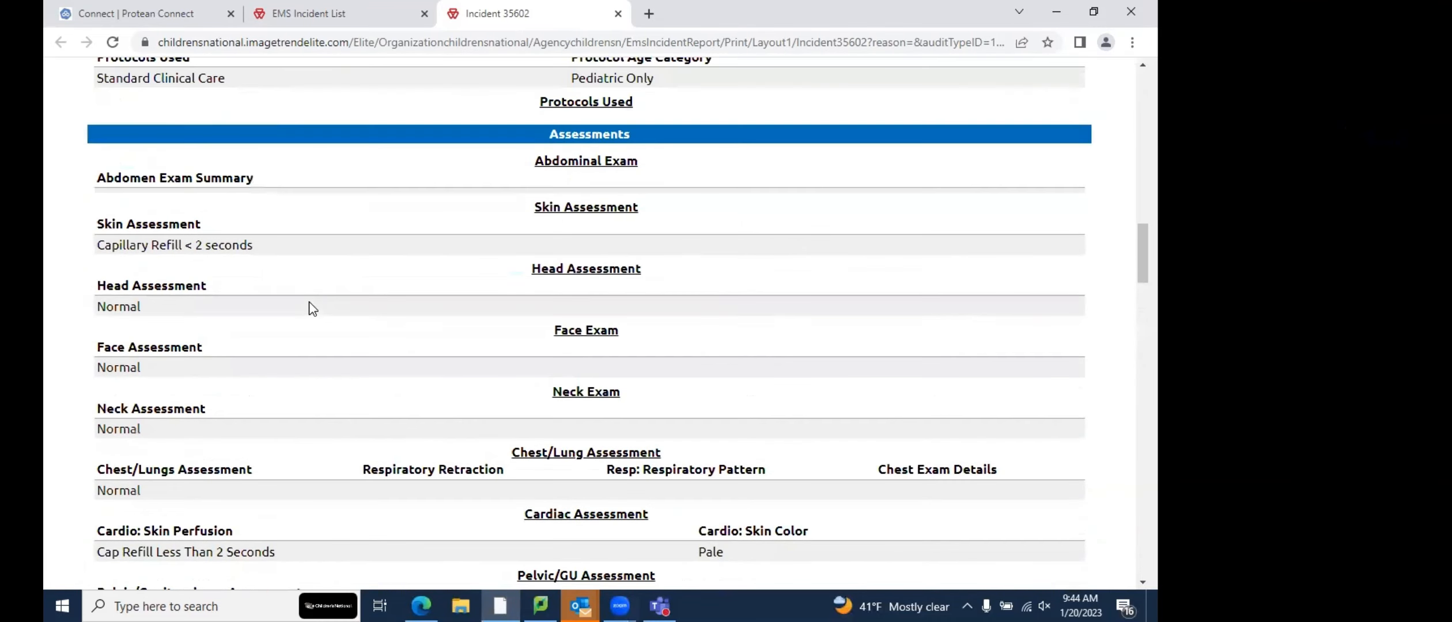
scroll(309, 303, up, 10)
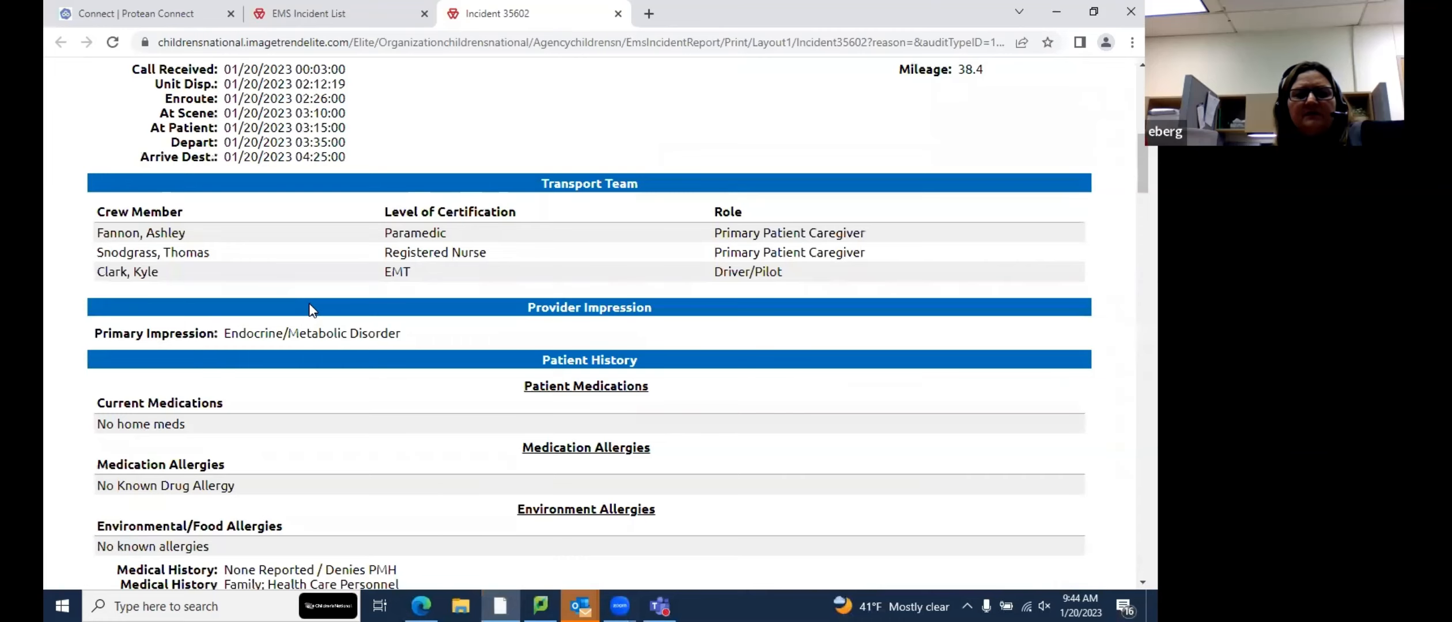
scroll(309, 306, down, 10)
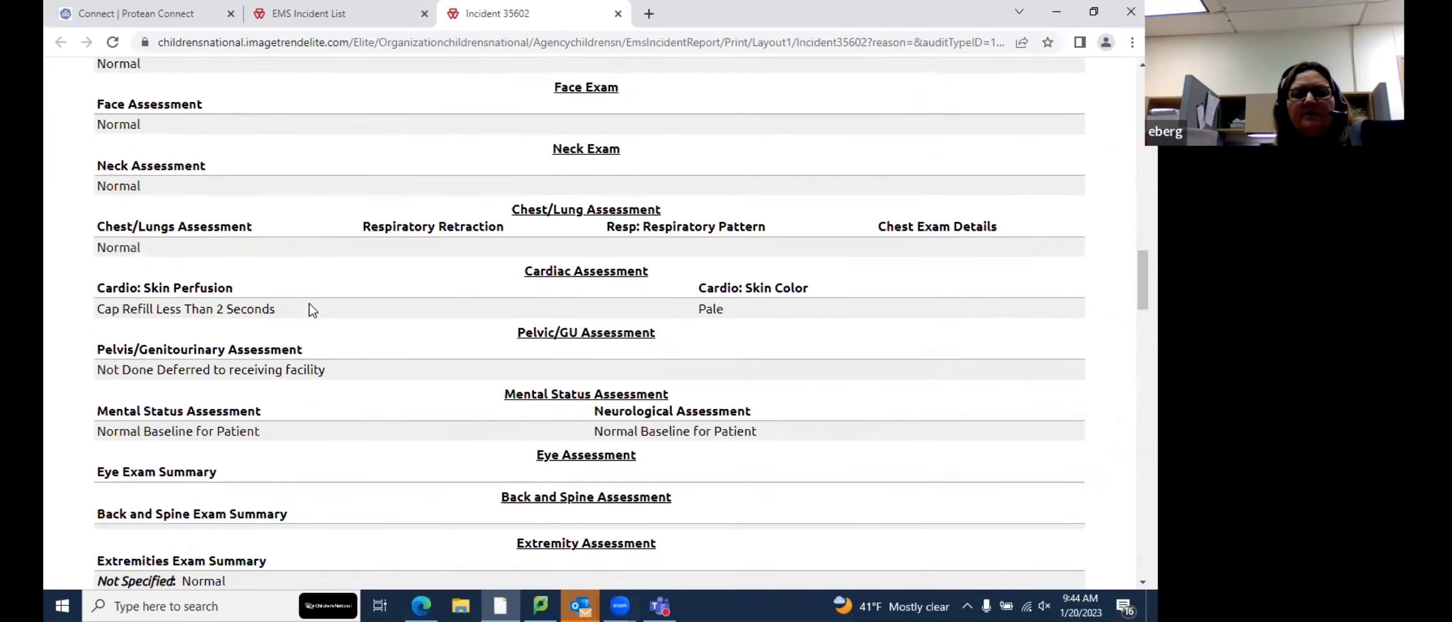
scroll(311, 310, down, 5)
scroll(310, 303, down, 4)
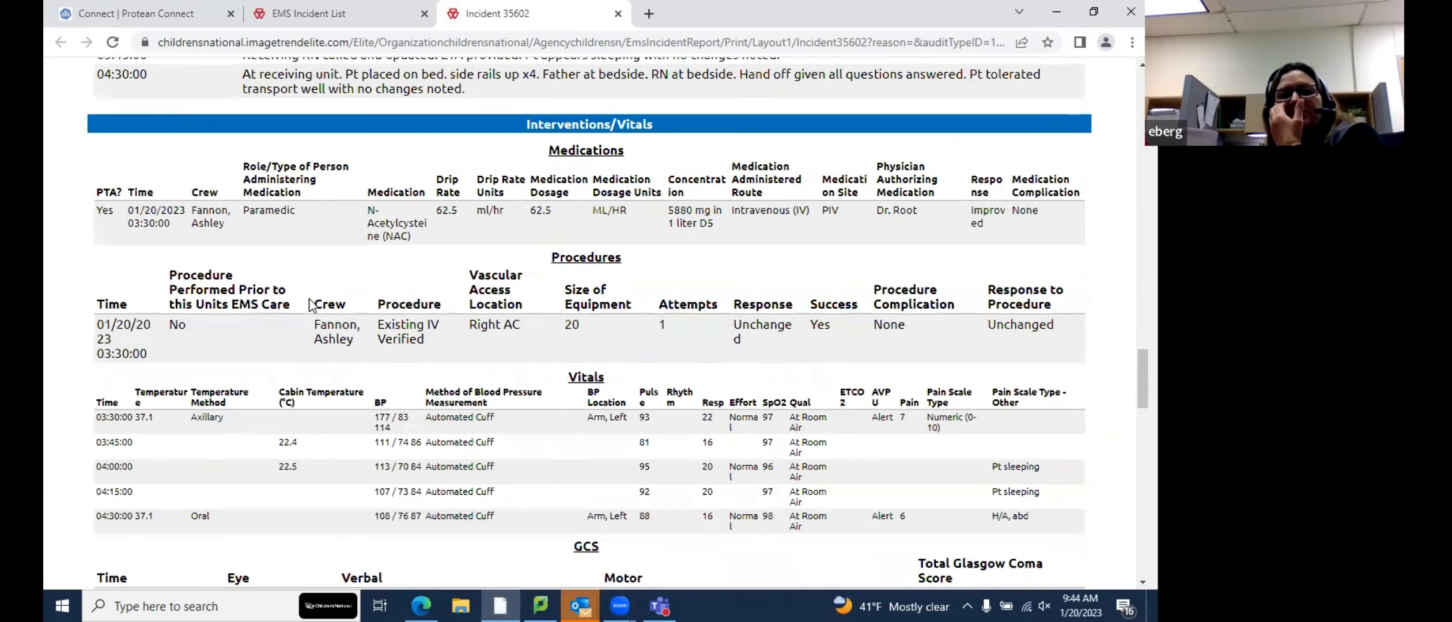
scroll(309, 305, down, 7)
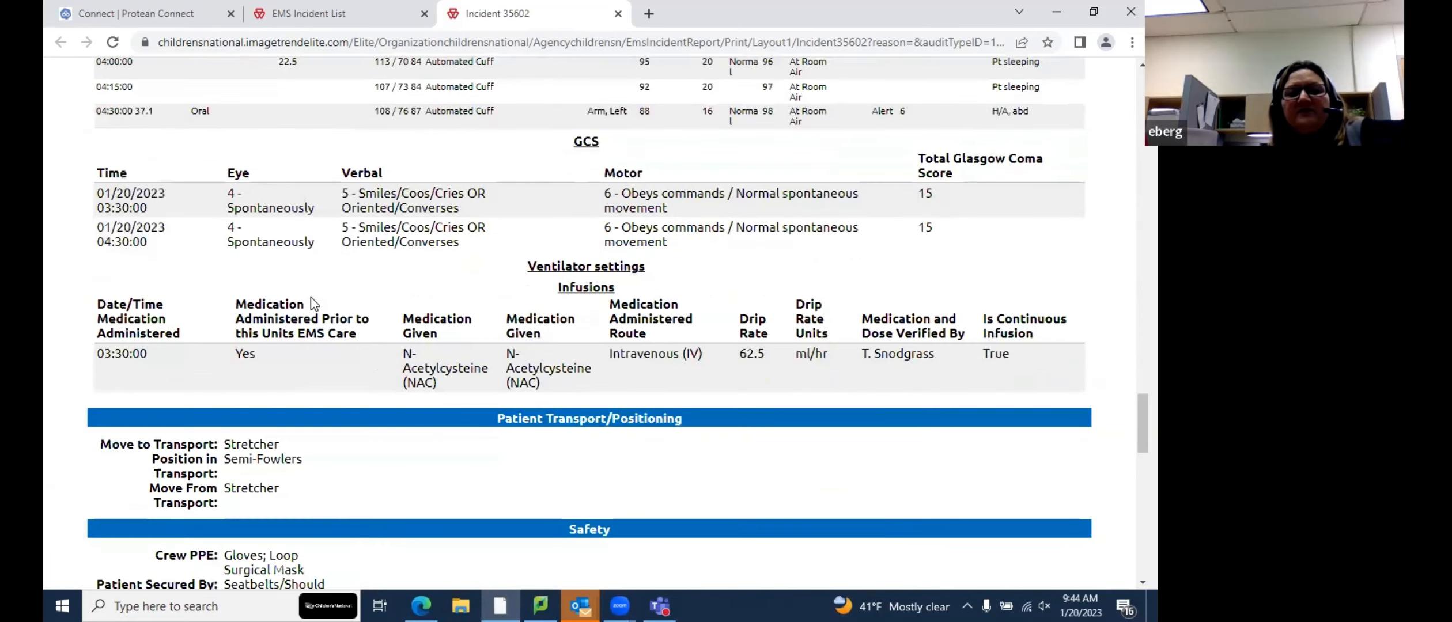
Review the Signatures section and the PEWS1 and PEWS2 assessments, and return to the beginning of the Prehospital Care Report
scroll(312, 304, down, 10)
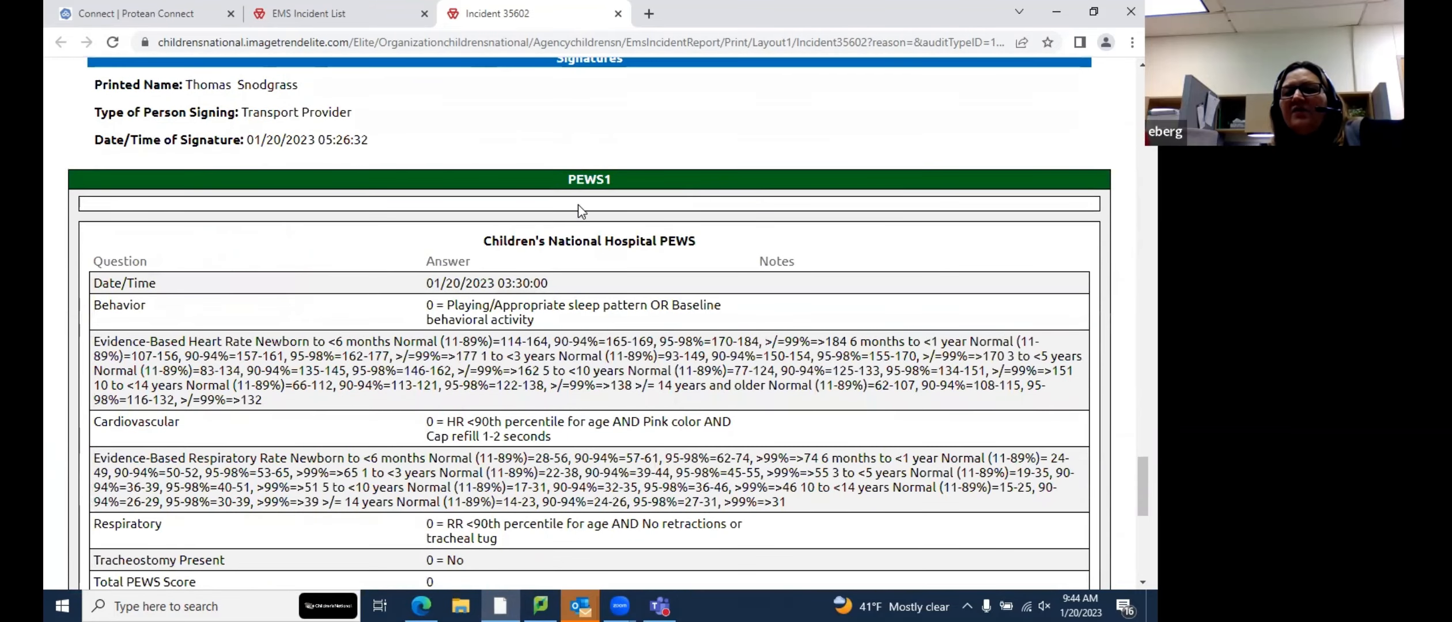
scroll(403, 306, down, 7)
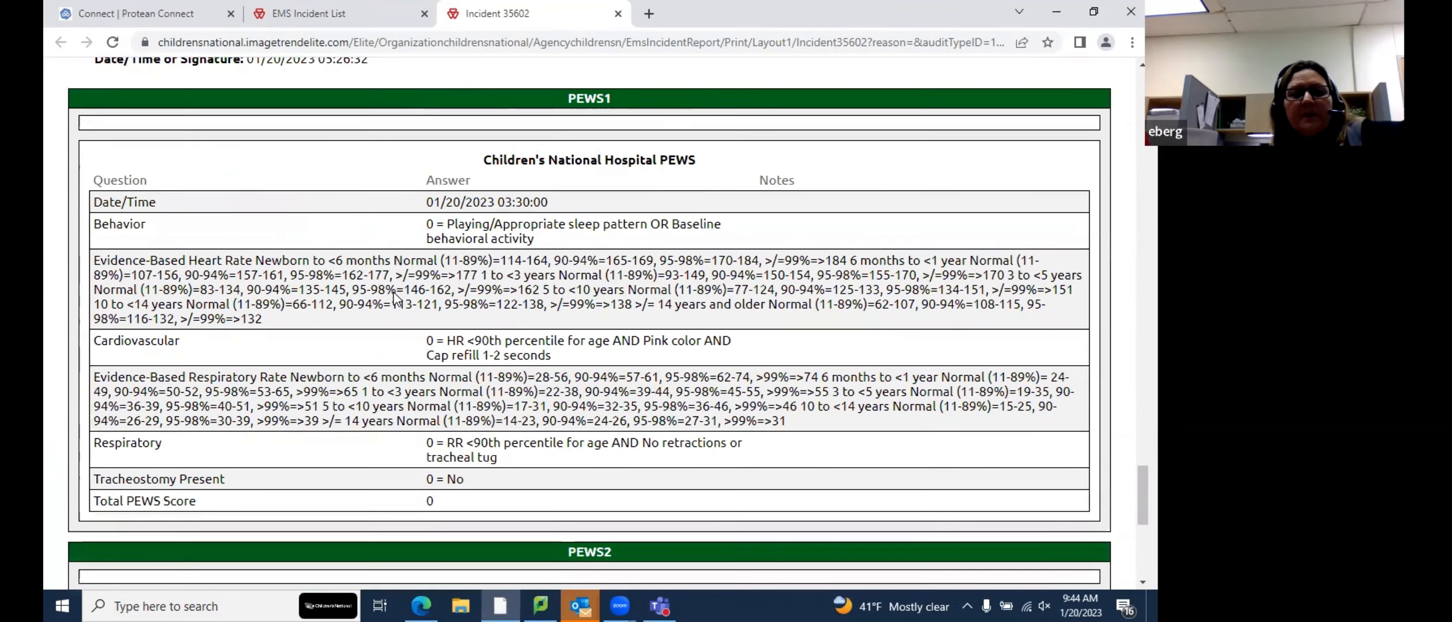
scroll(396, 300, down, 2)
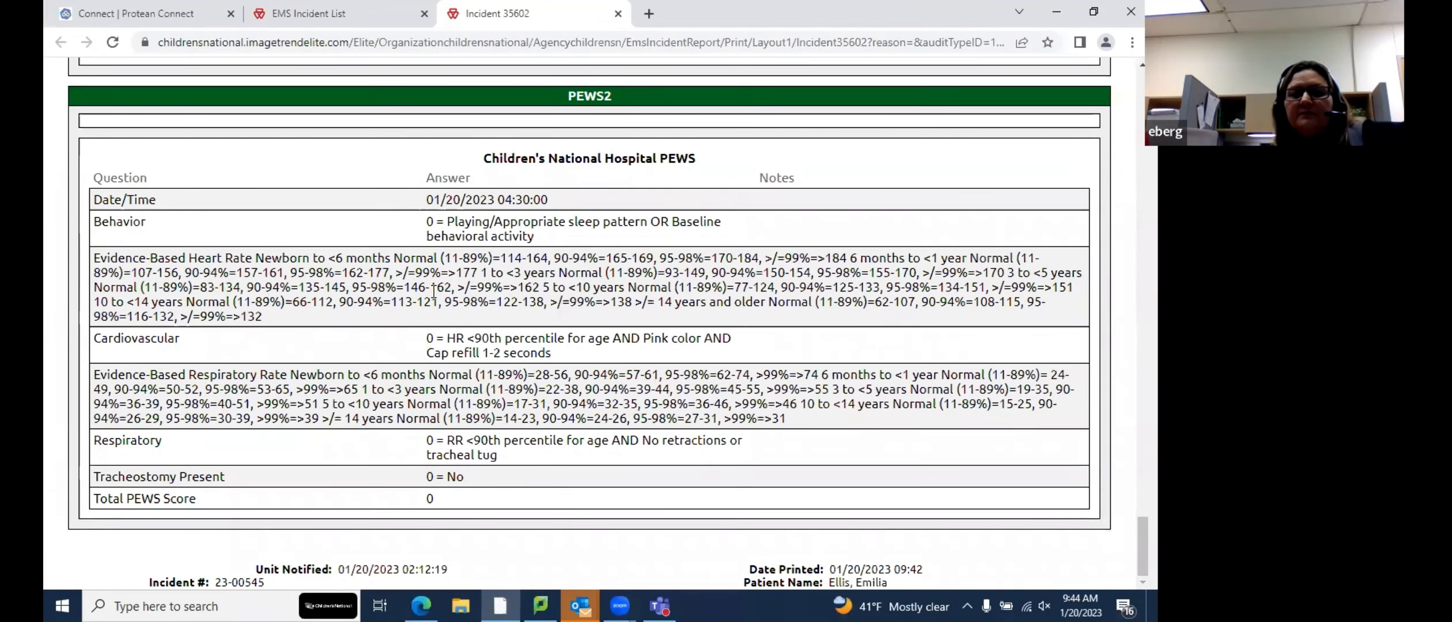
scroll(433, 291, up, 20)
scroll(434, 291, up, 20)
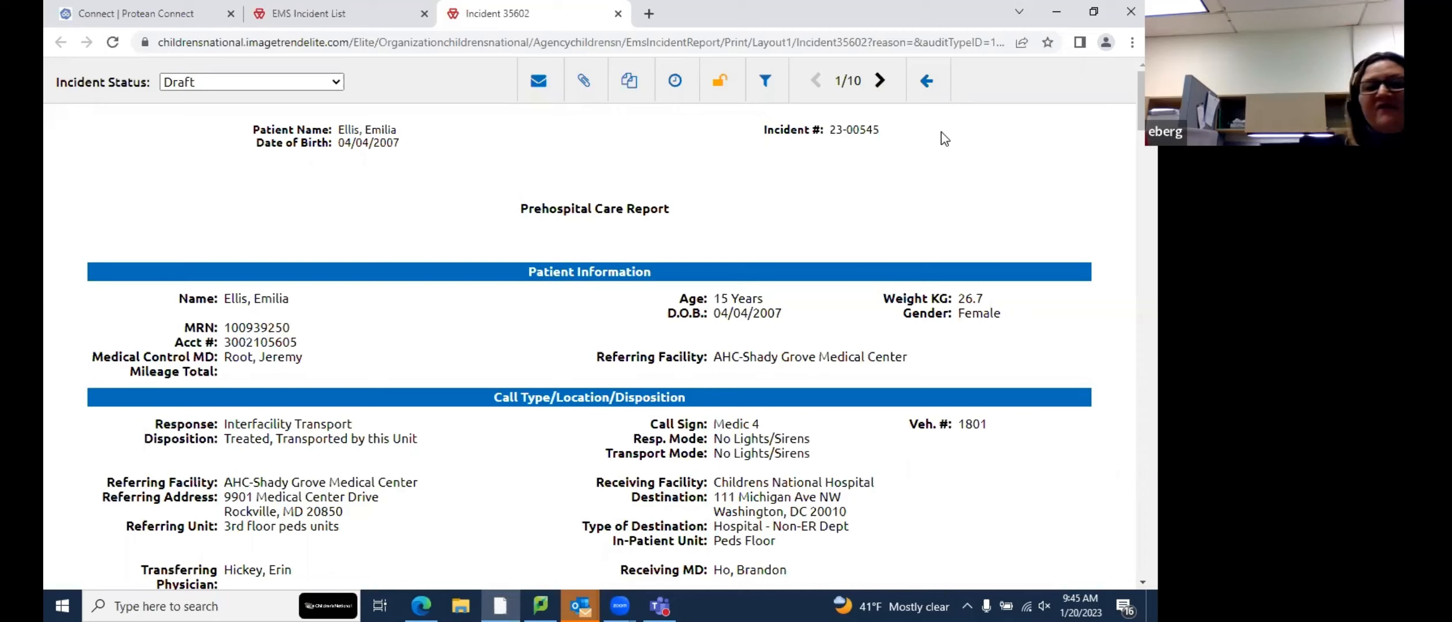
drag(630, 148, 627, 210)
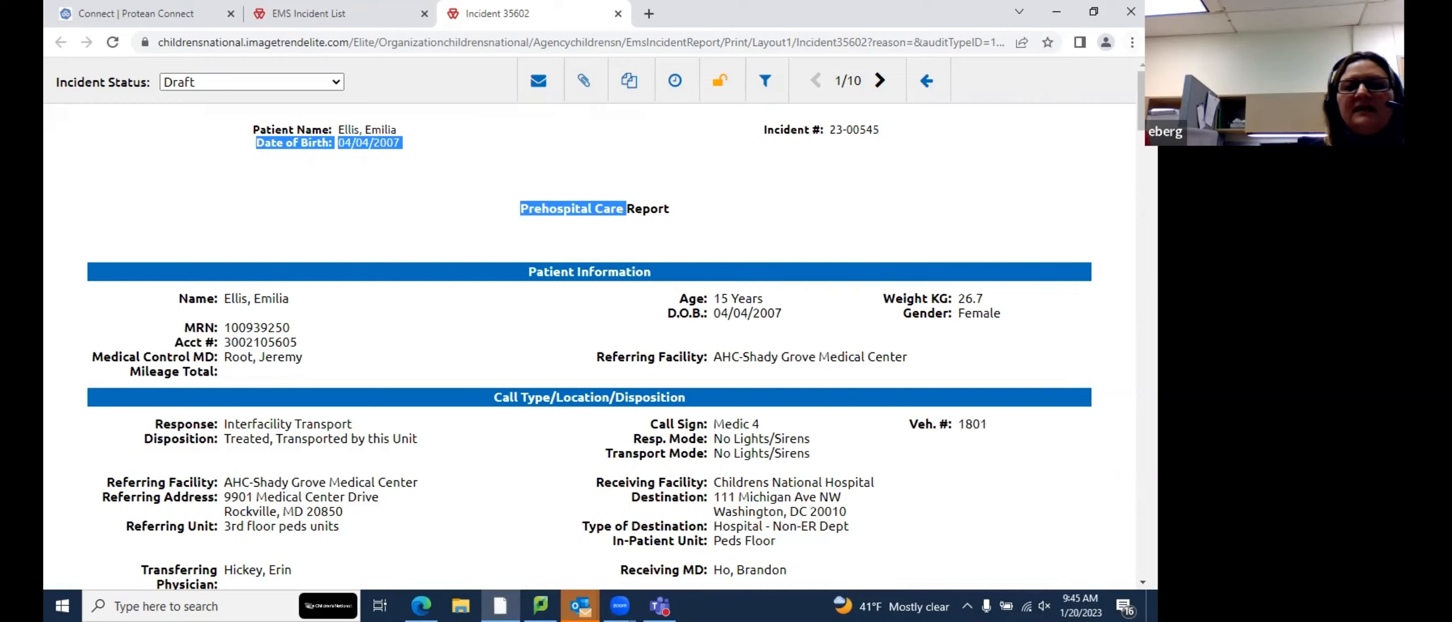
click(1000, 173)
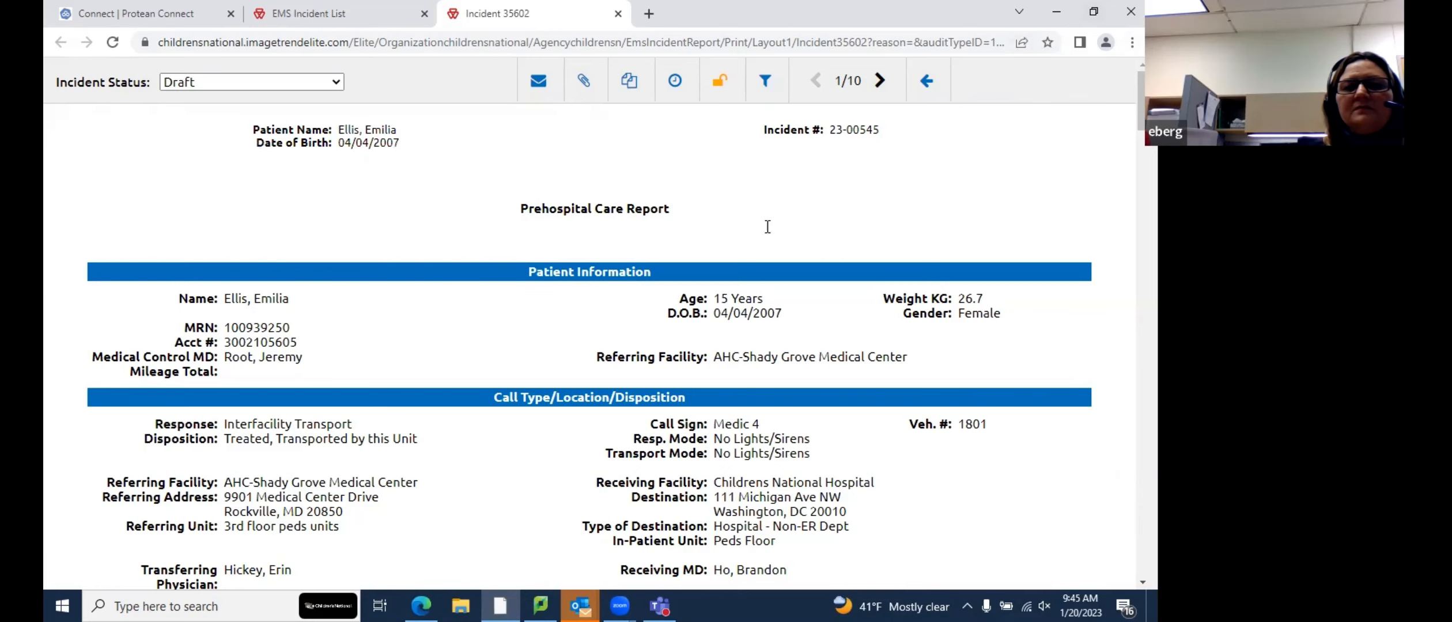
scroll(796, 363, down, 2)
scroll(795, 363, up, 2)
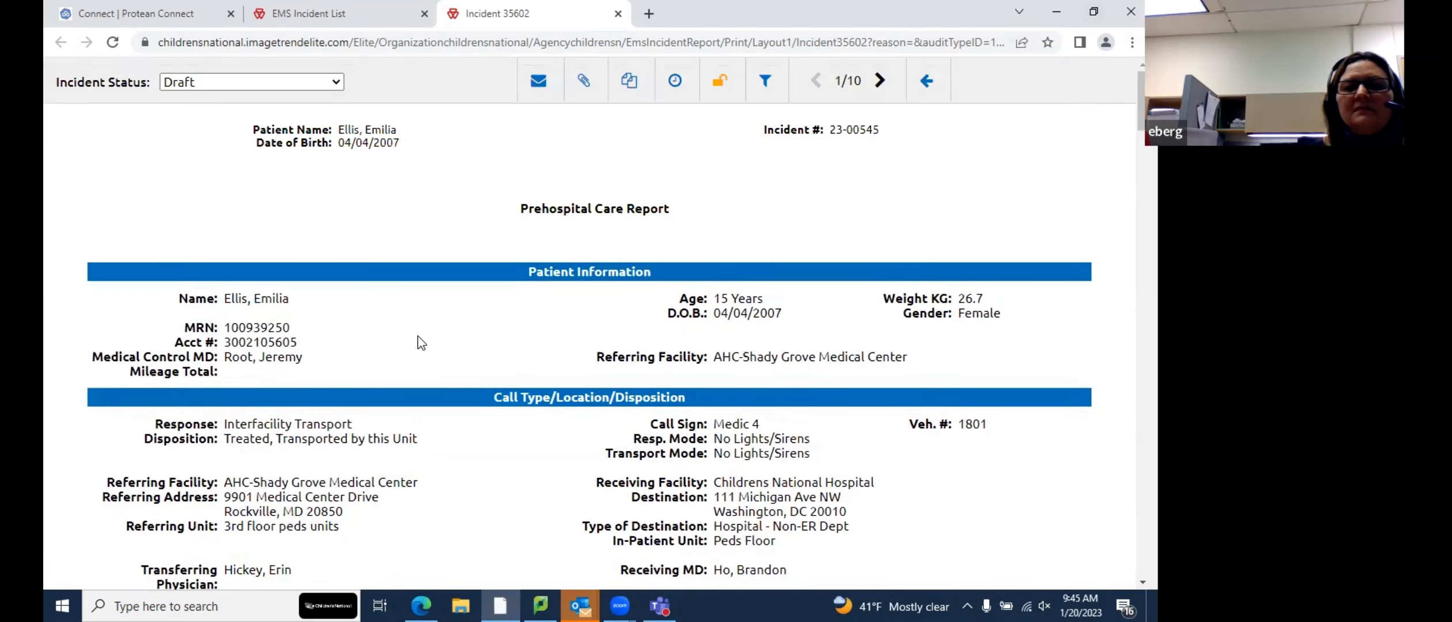